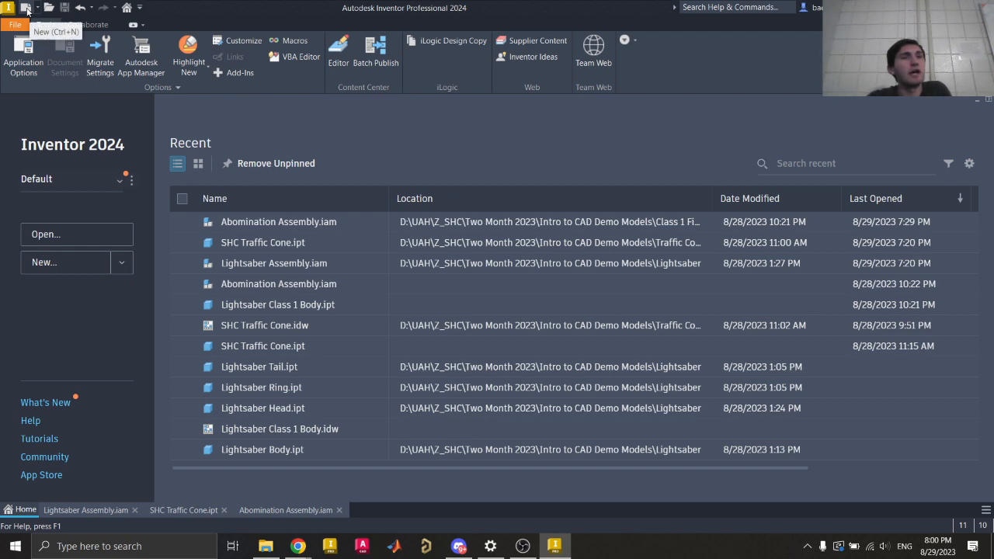
- Start a new file and compare the English and Metric template folders under en-US
click(27, 9)
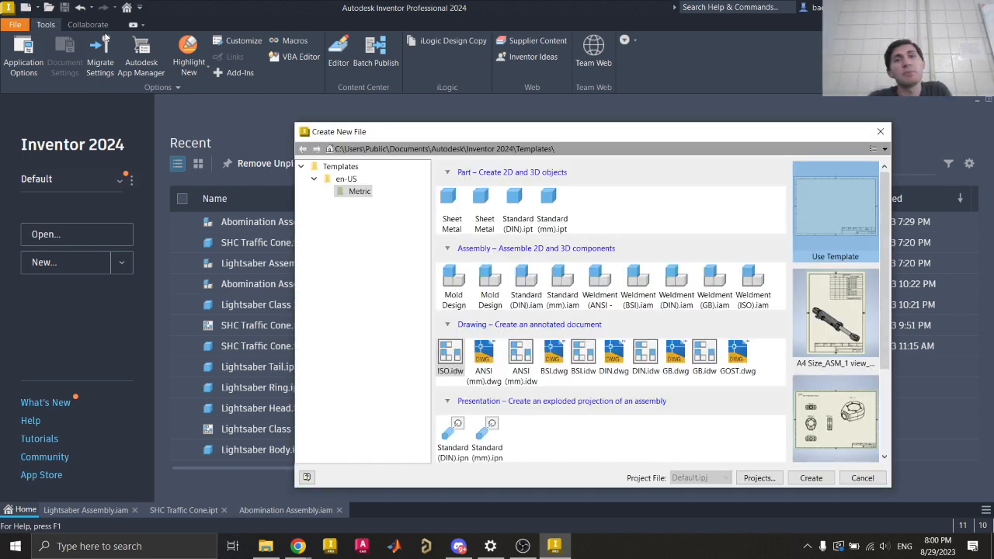
drag(600, 134, 558, 102)
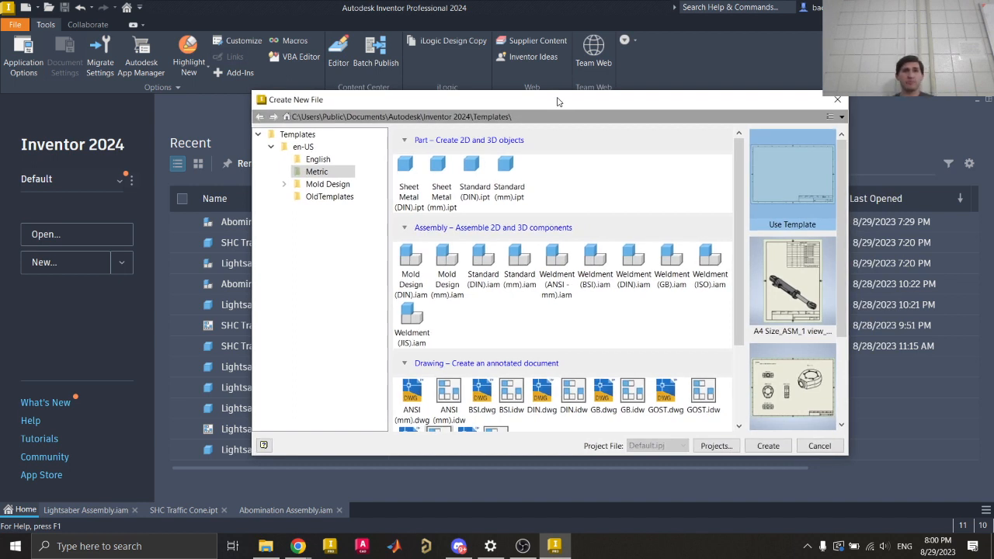
click(282, 149)
click(271, 148)
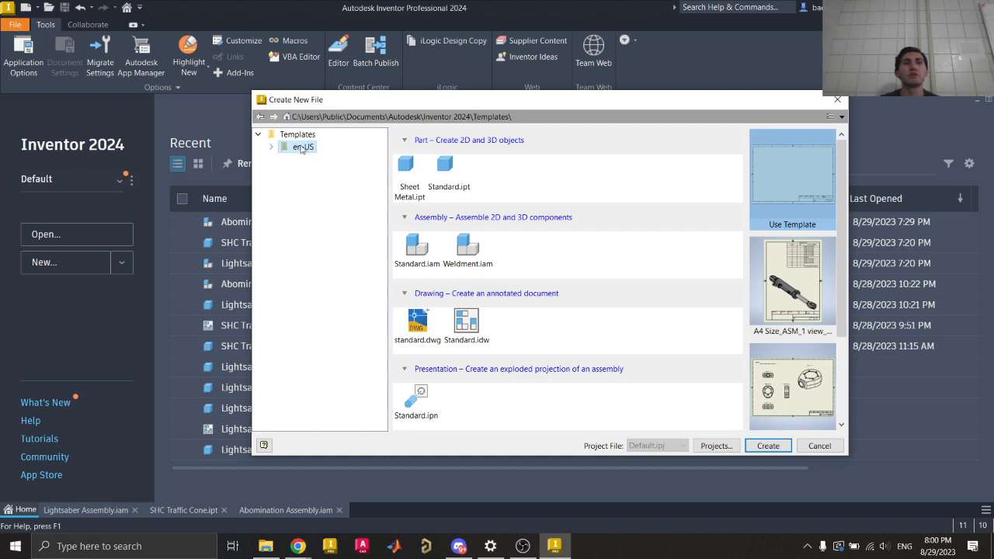
click(270, 147)
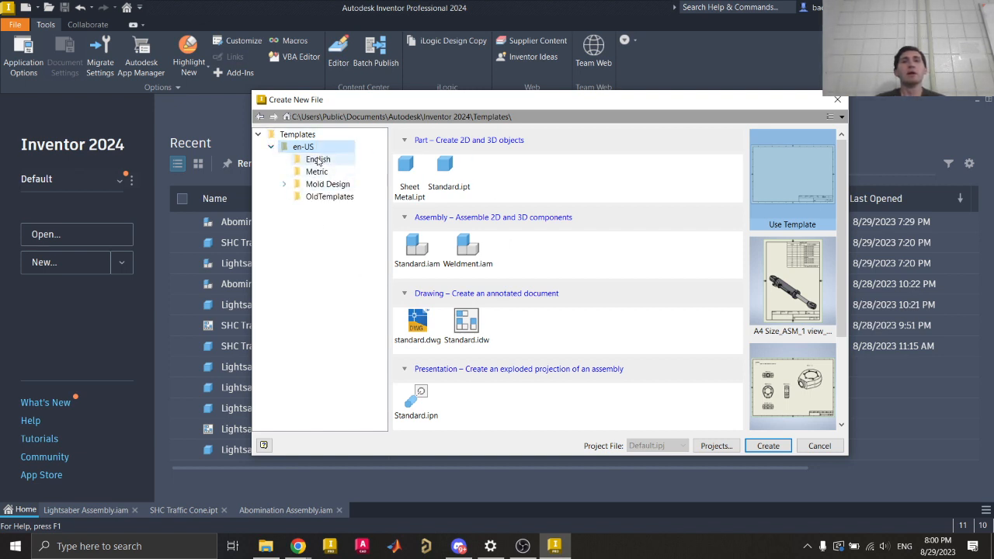
click(322, 161)
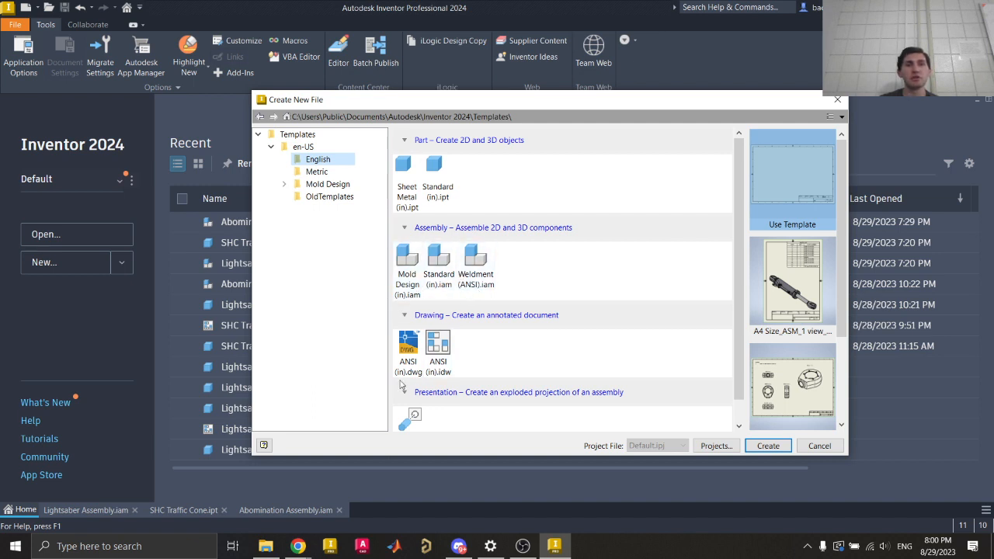
click(317, 173)
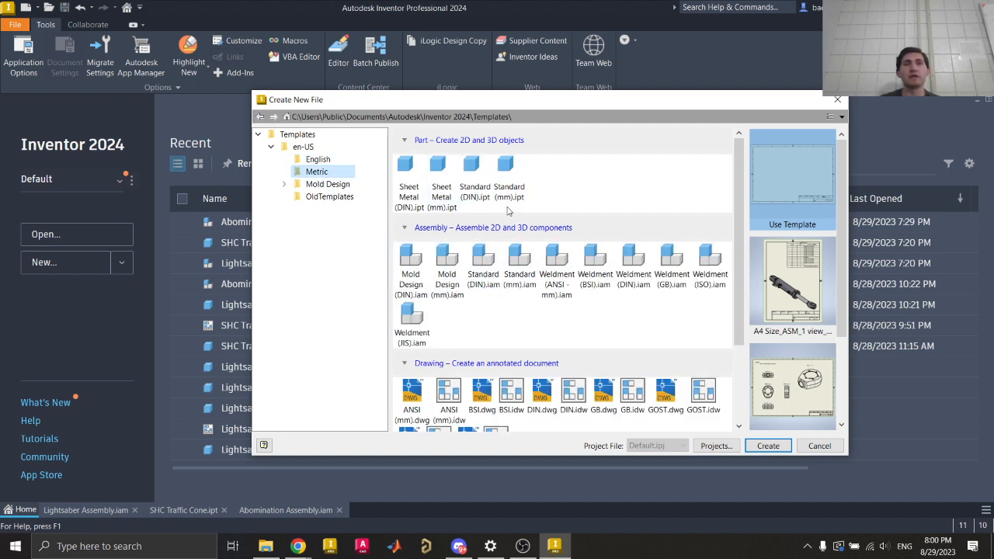
click(317, 160)
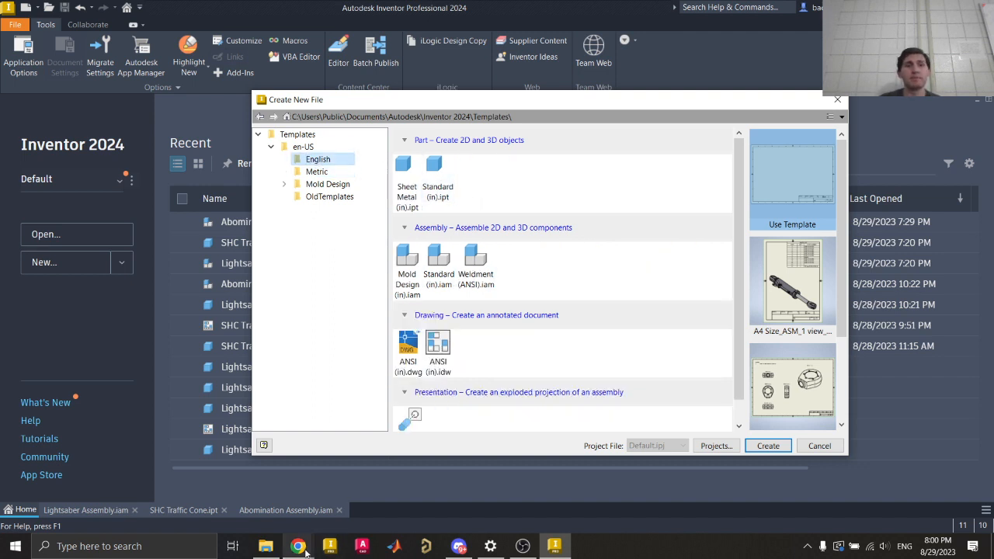
- Switch to the Intro to CAD Class 2023 presentation in Chrome and view slide 21 on template file types
mouse_move(298, 546)
click(379, 497)
scroll(58, 396, down, 3)
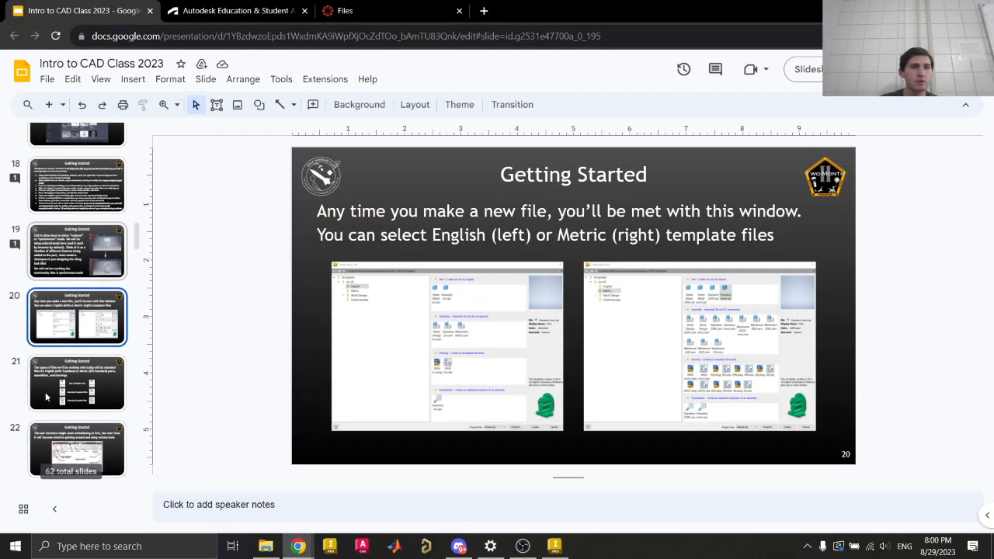
click(85, 354)
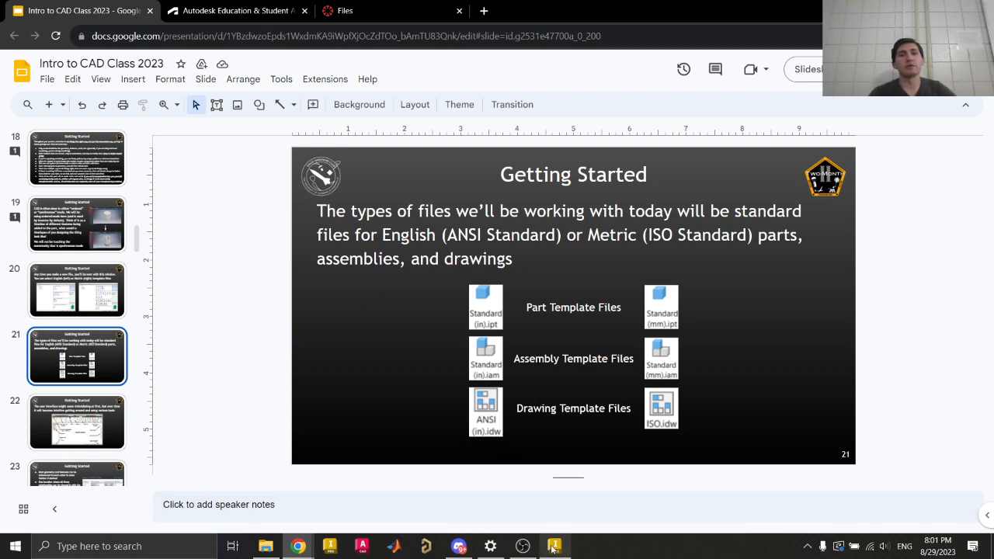
- Switch back to Inventor and compare the Metric and English templates, previewing the Weldment (ISO).iam assembly template
mouse_move(553, 547)
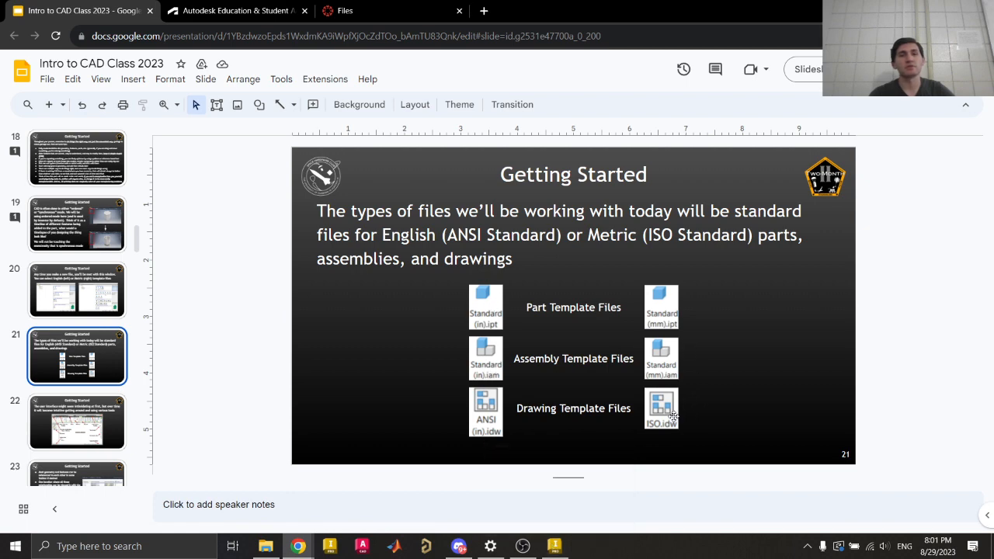
click(561, 541)
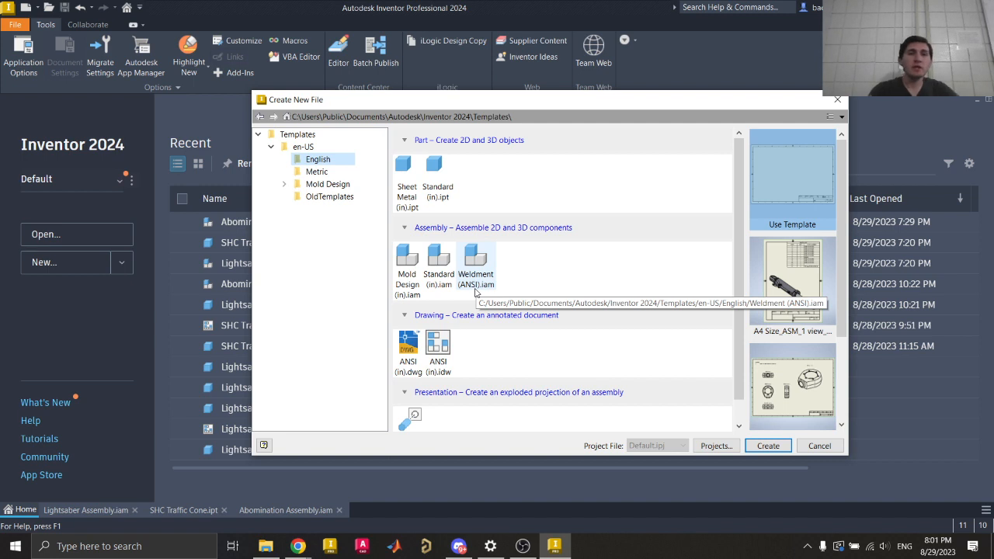
click(320, 172)
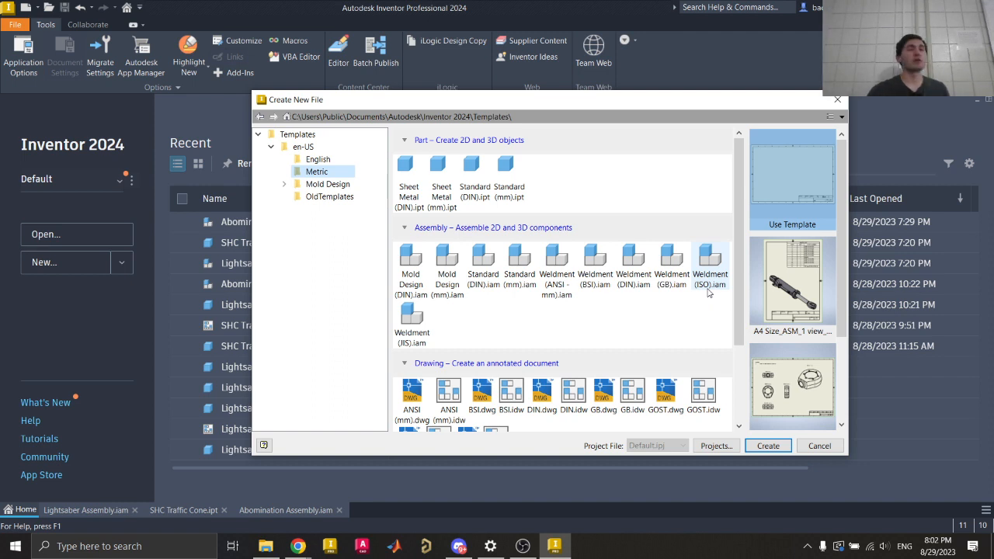
click(510, 173)
click(705, 264)
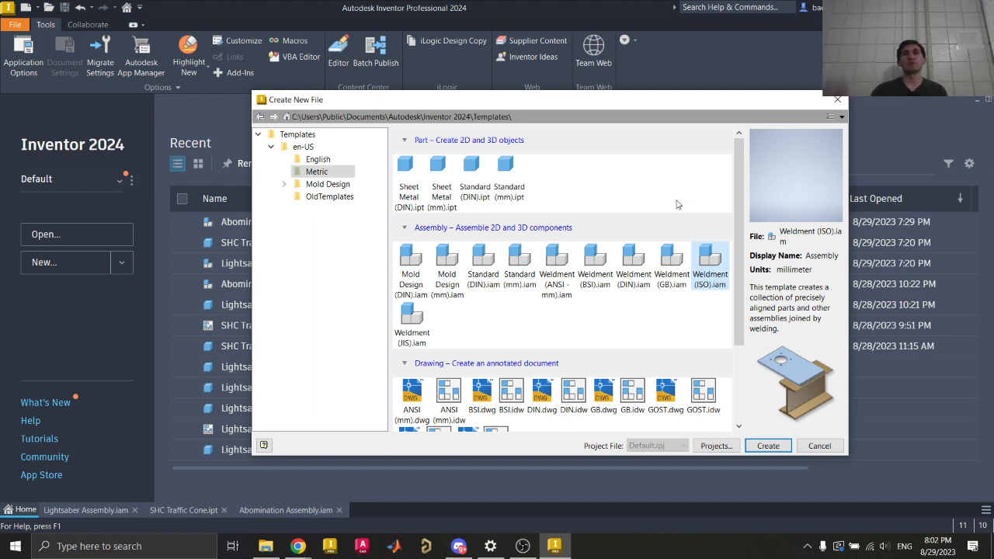
click(318, 159)
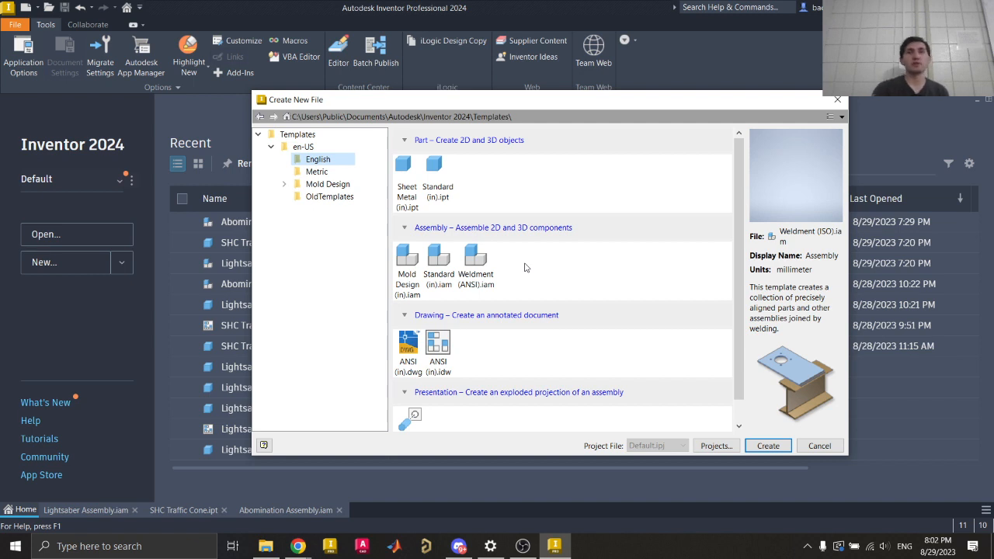
click(317, 172)
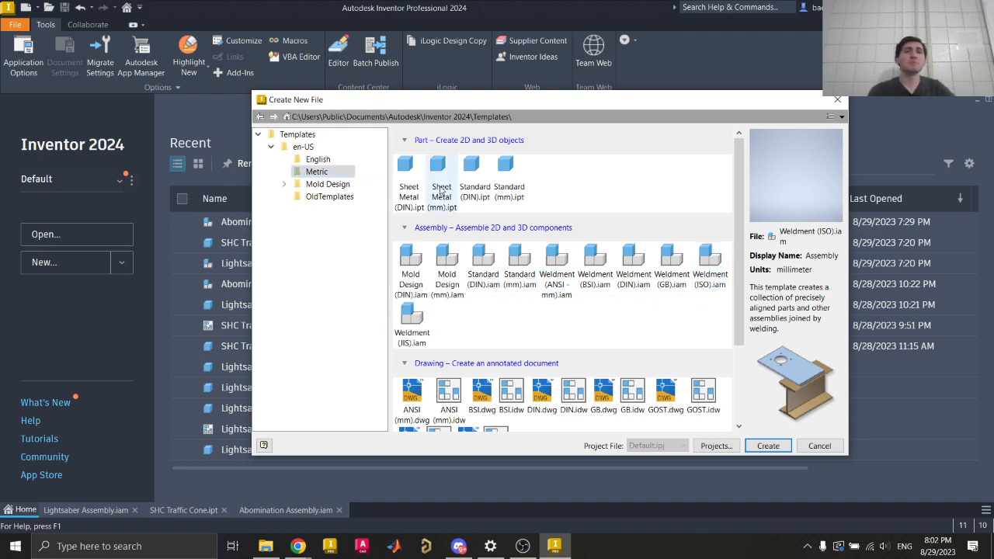
- Preview the metric Standard (mm).ipt part, Standard (mm).iam assembly and ISO.idw drawing templates
click(509, 176)
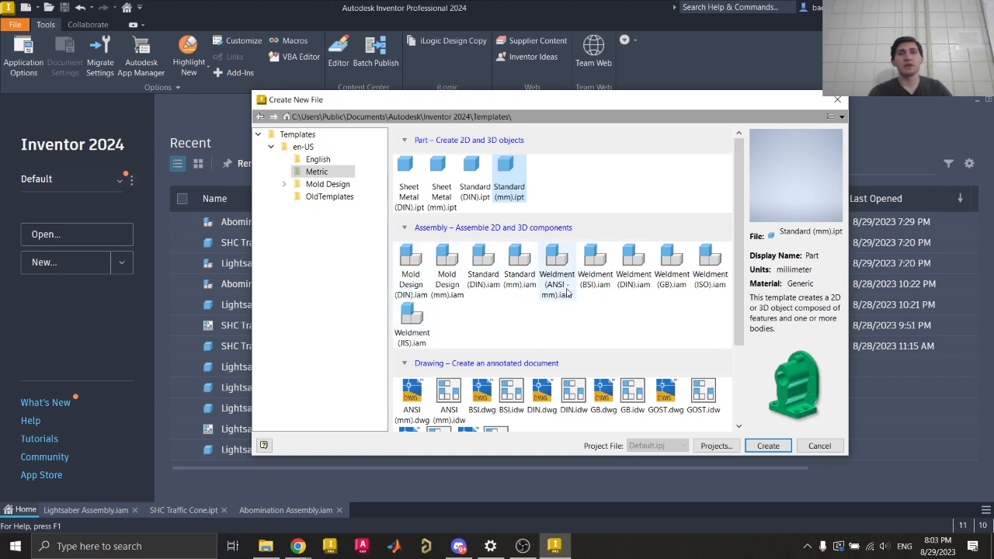
click(520, 272)
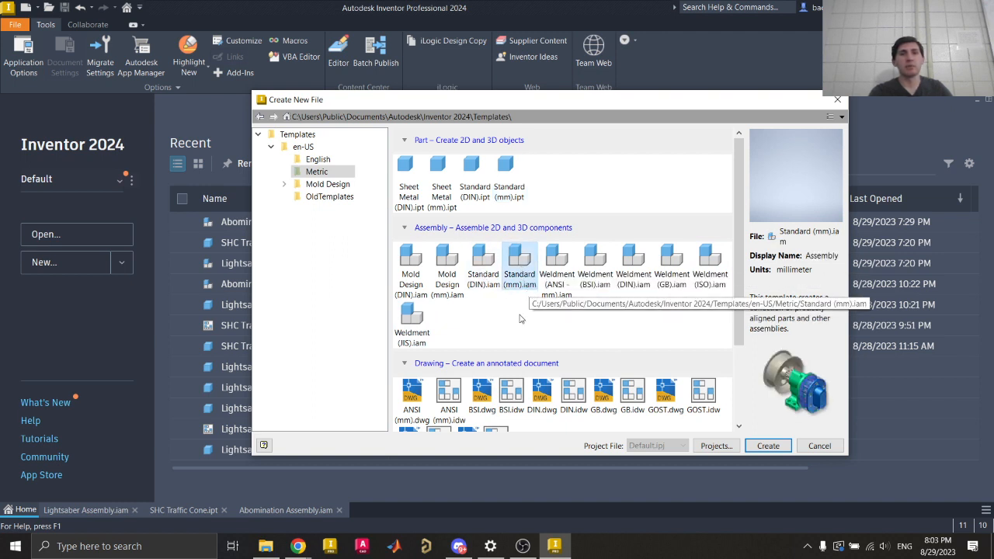
scroll(519, 323, down, 3)
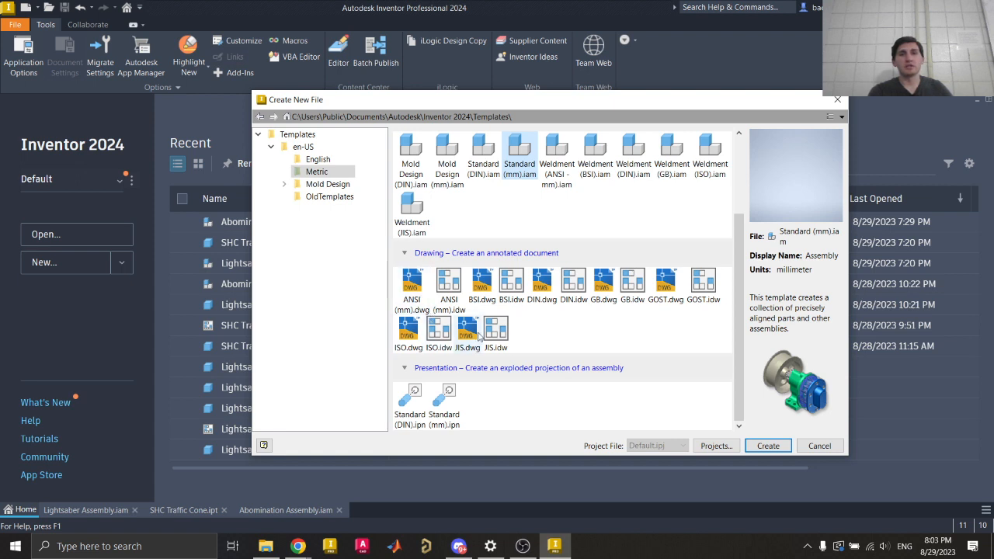
click(436, 336)
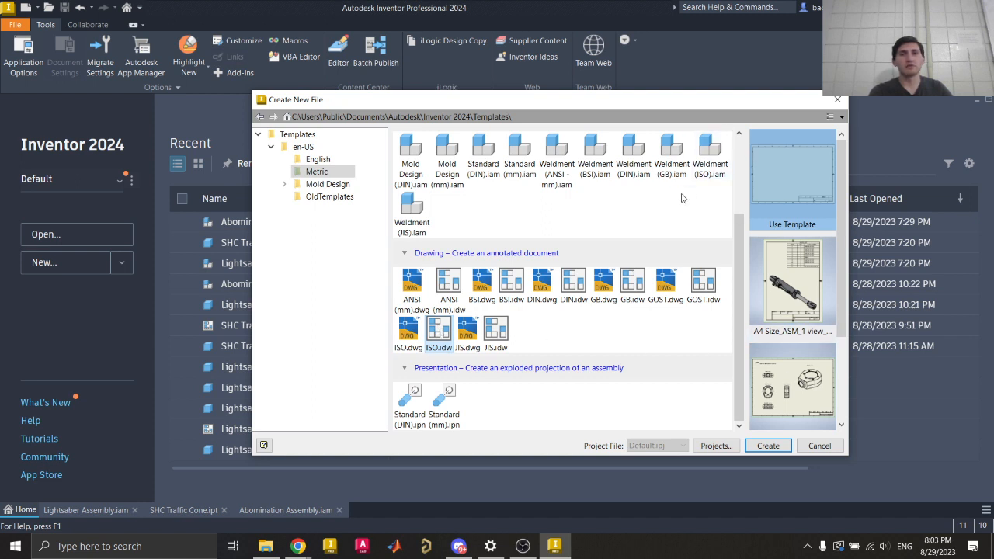
scroll(544, 341, up, 3)
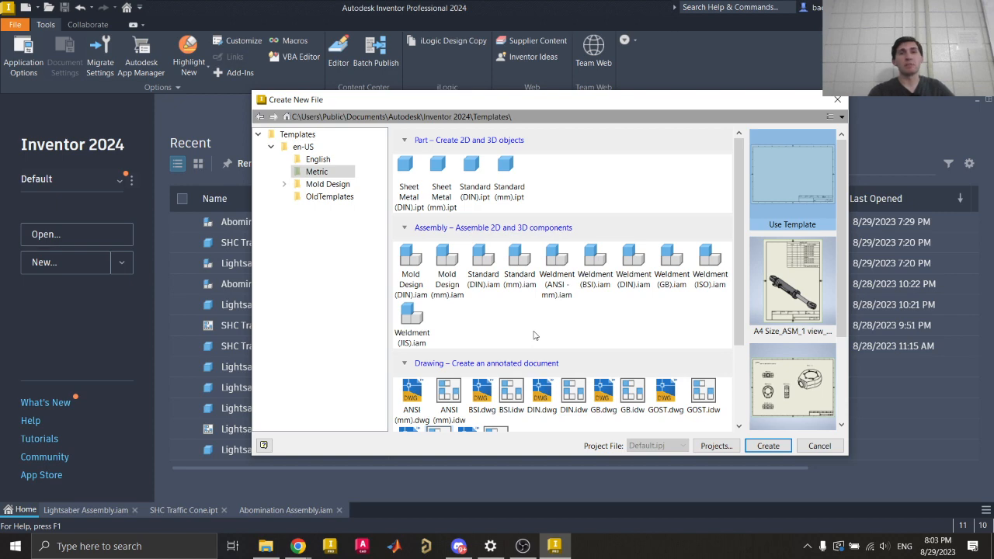
scroll(534, 335, down, 2)
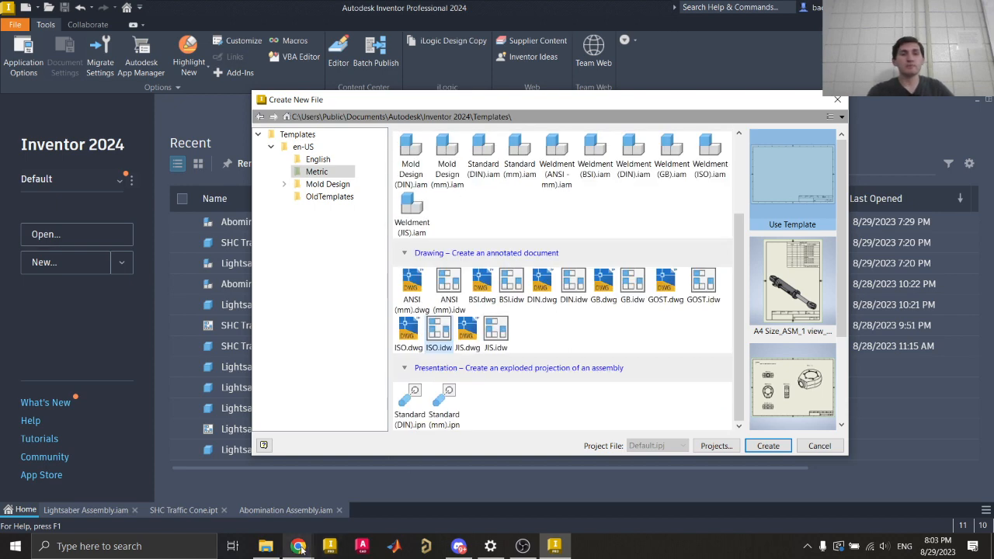
- Switch to the class presentation in Chrome and view slide 22 on the user interface layout
mouse_move(297, 546)
click(370, 501)
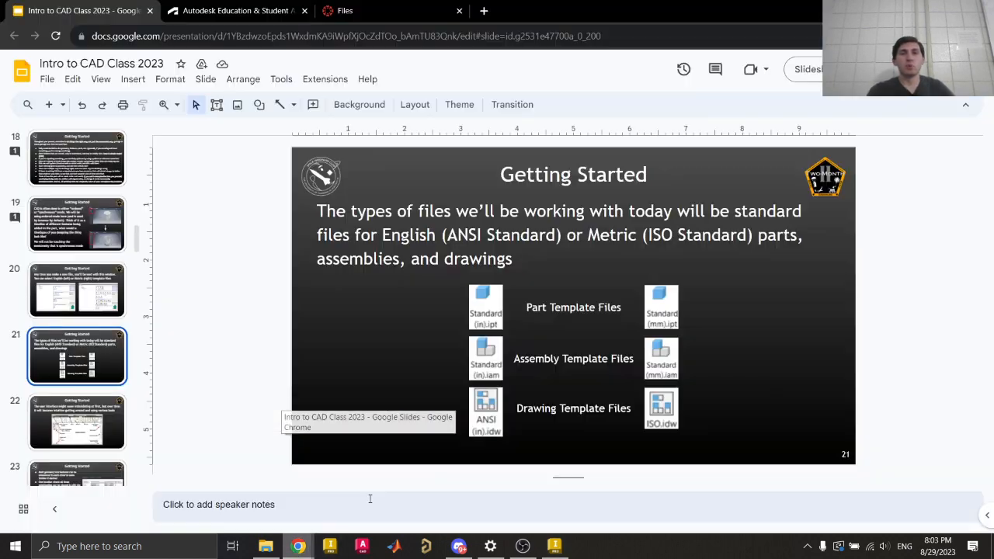
click(78, 422)
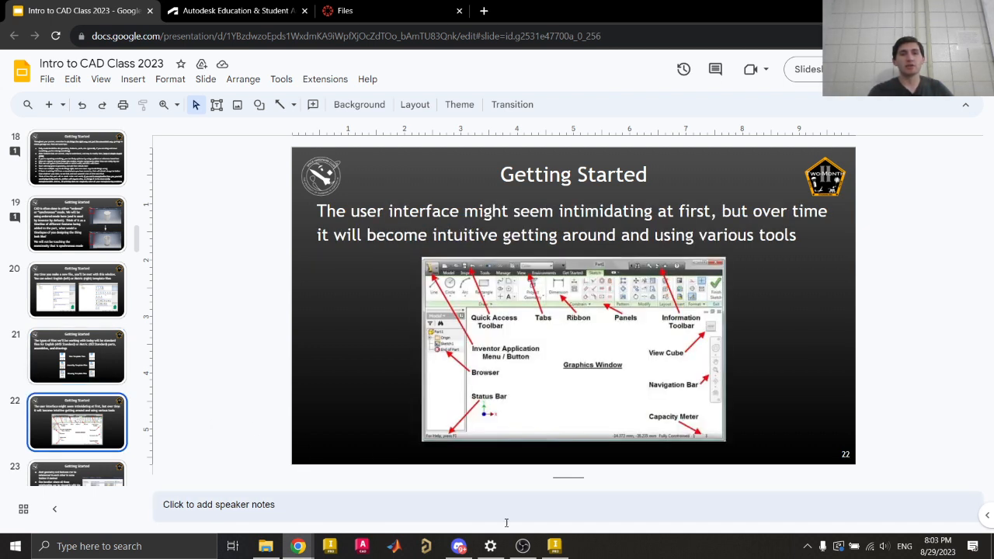
- Switch back to Inventor and create a new part from the metric Standard (mm).ipt template
mouse_move(559, 549)
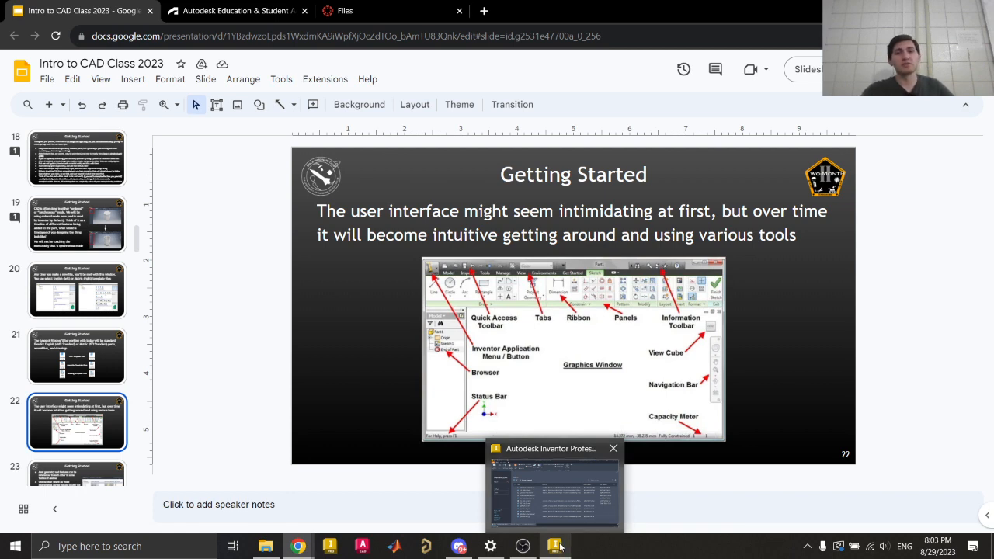
click(556, 549)
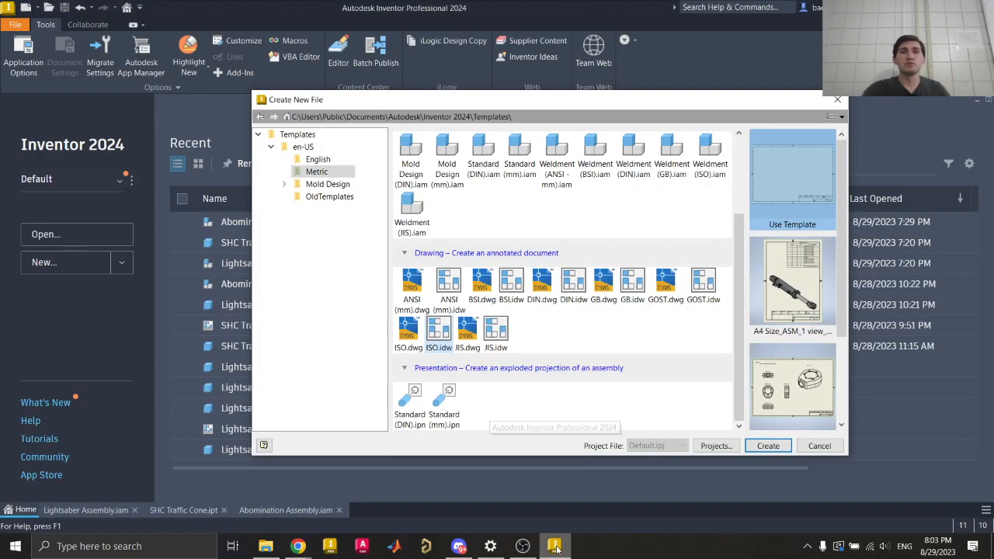
click(837, 102)
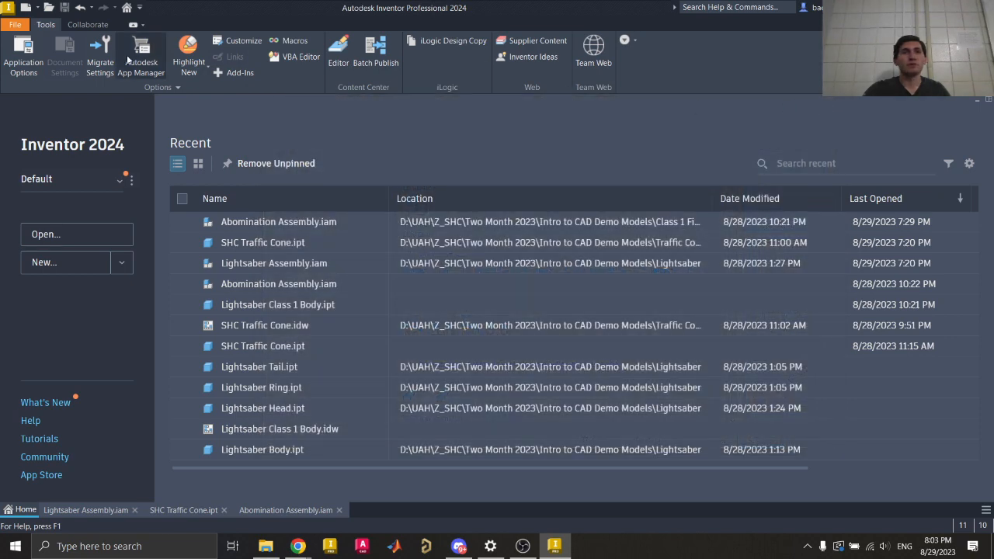
click(27, 10)
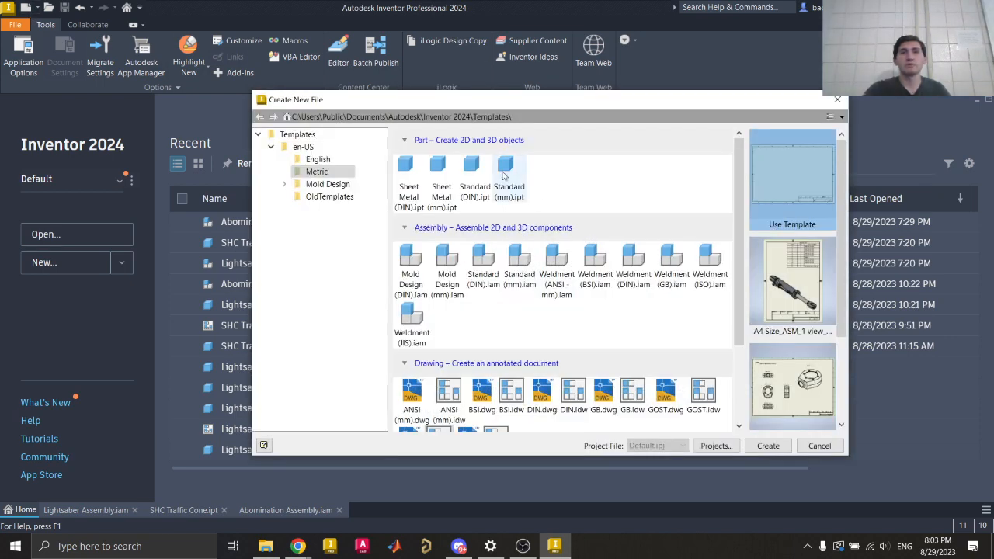
click(505, 177)
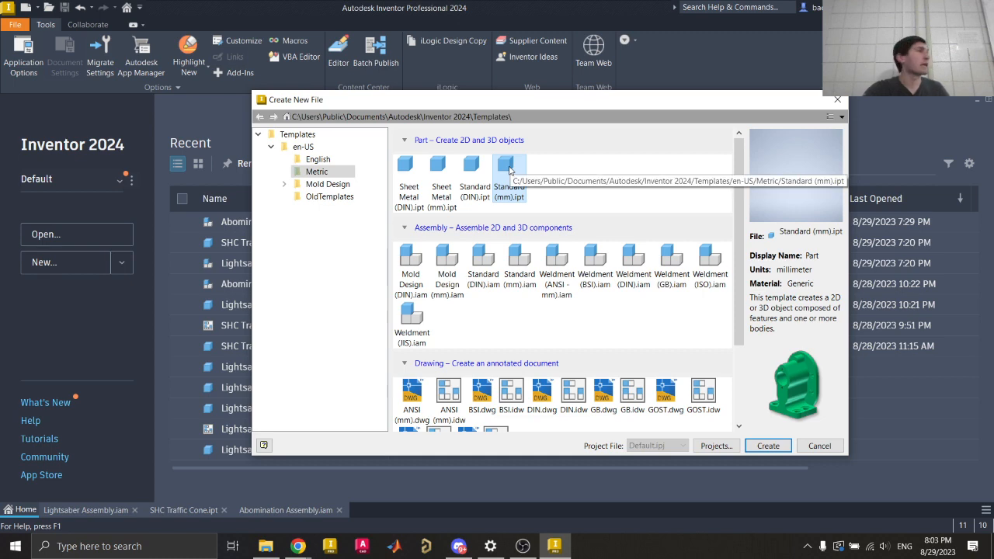
double_click(510, 170)
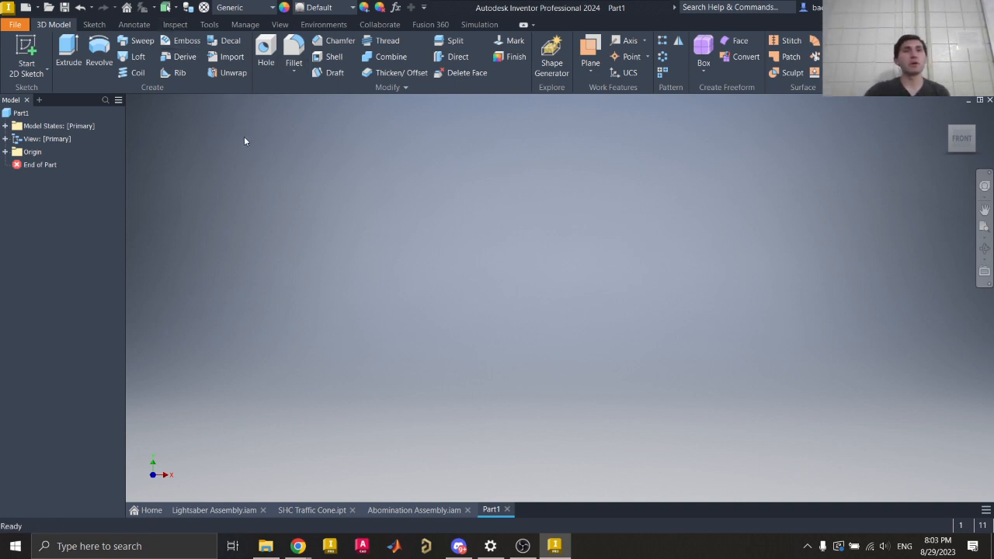
- Check the UI theme choices in the Colors section of Application Options, closing the options without changing the theme
click(210, 25)
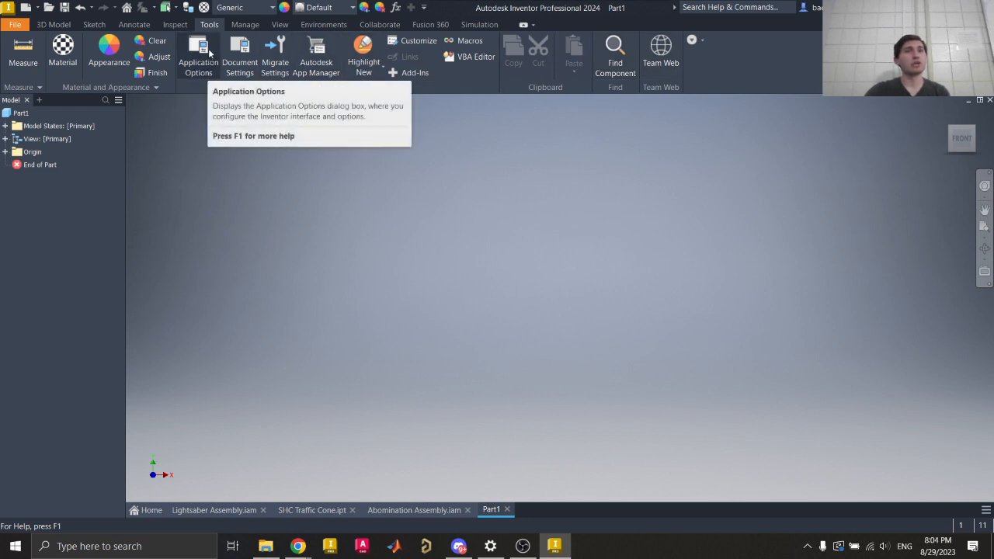
click(209, 53)
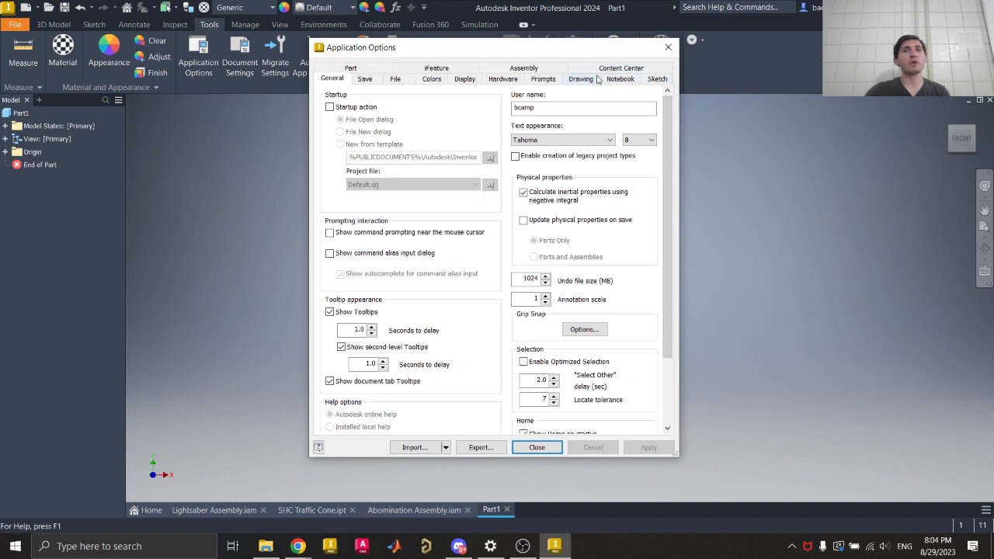
click(429, 80)
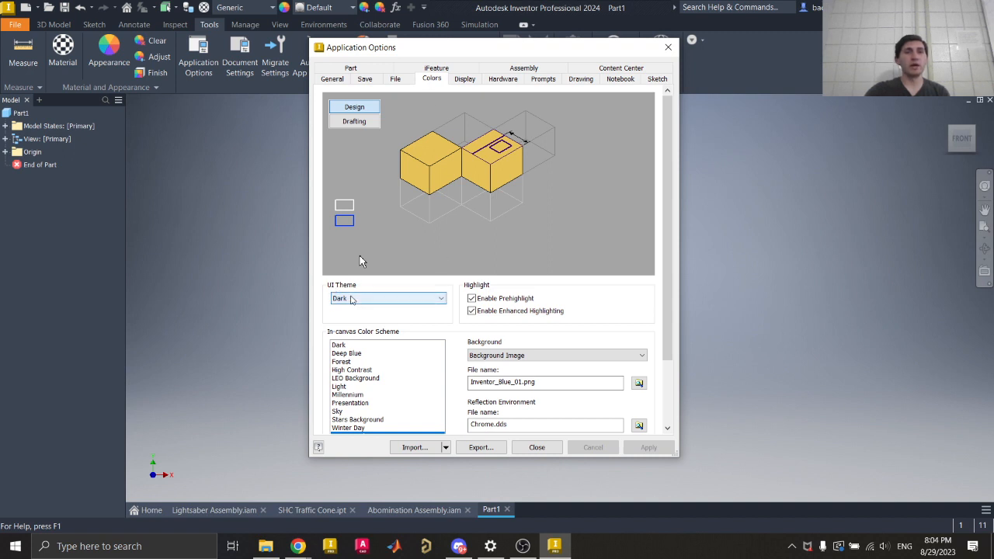
click(356, 300)
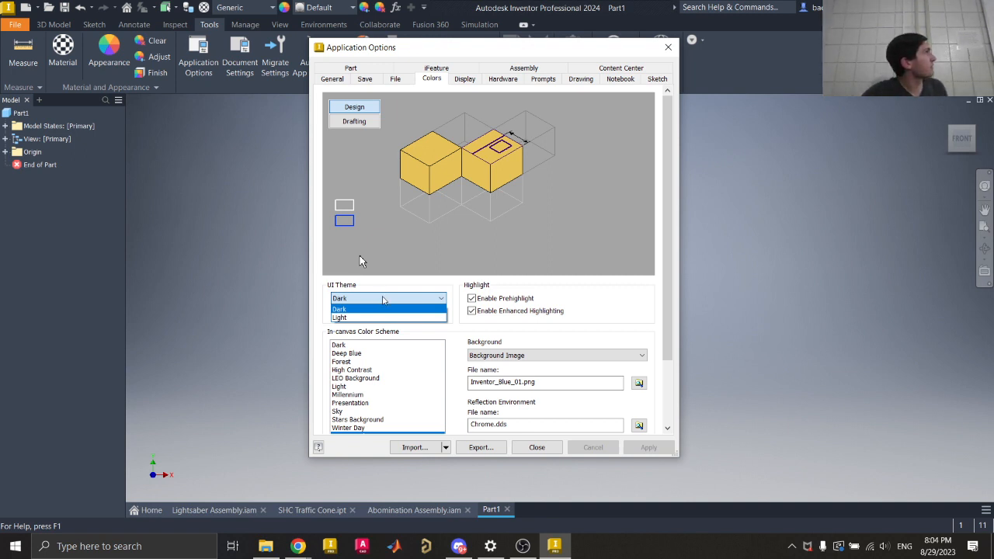
click(383, 300)
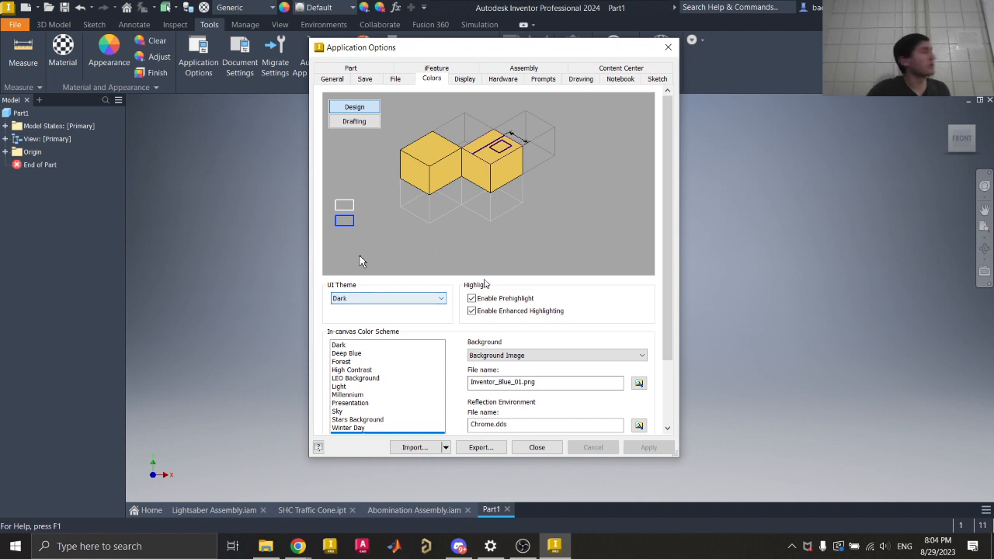
click(666, 48)
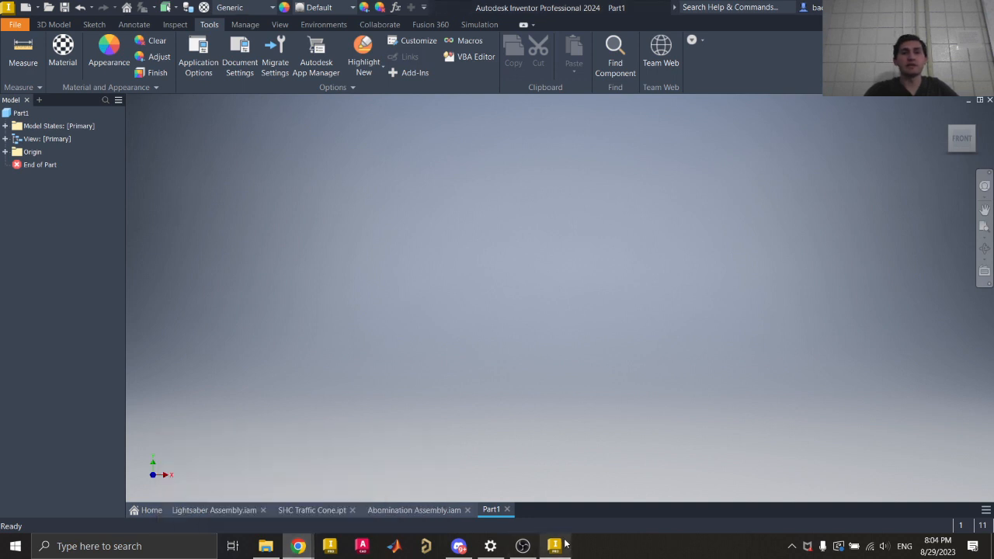
- Review the Dark and Light UI themes in Application Options once more, keep Dark, and display the part's 3D modeling commands
click(202, 56)
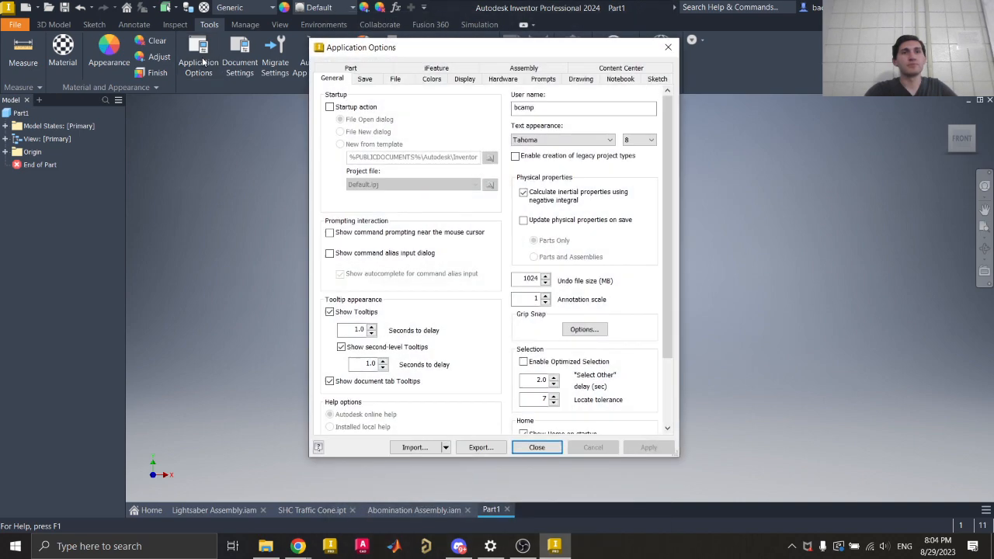
click(437, 83)
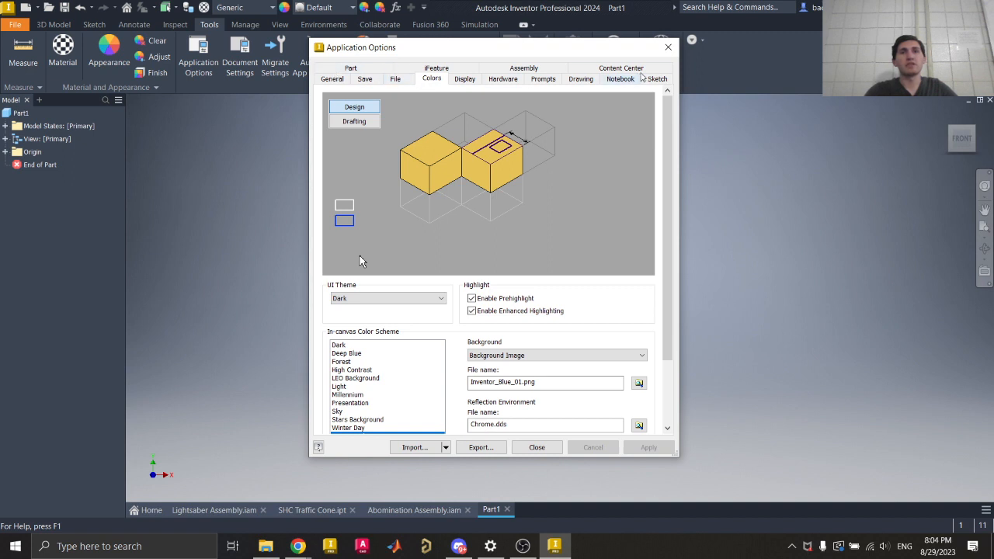
mouse_move(381, 48)
mouse_down()
mouse_move(380, 69)
mouse_move(384, 53)
mouse_up()
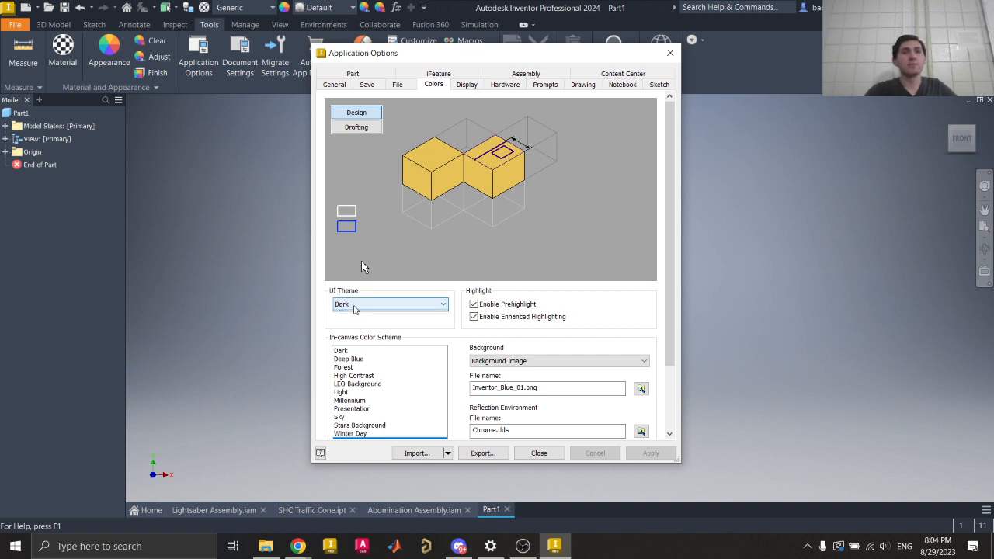
click(354, 306)
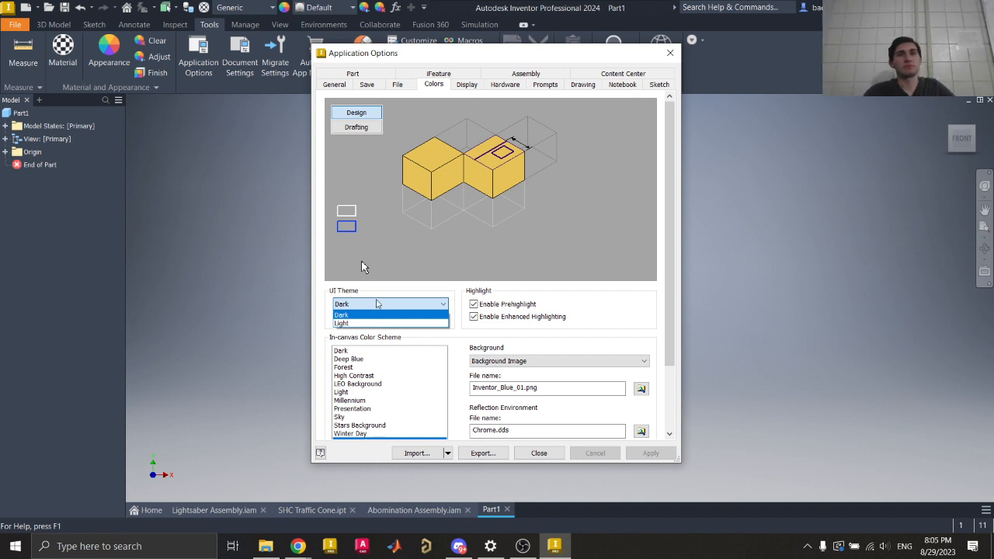
click(377, 304)
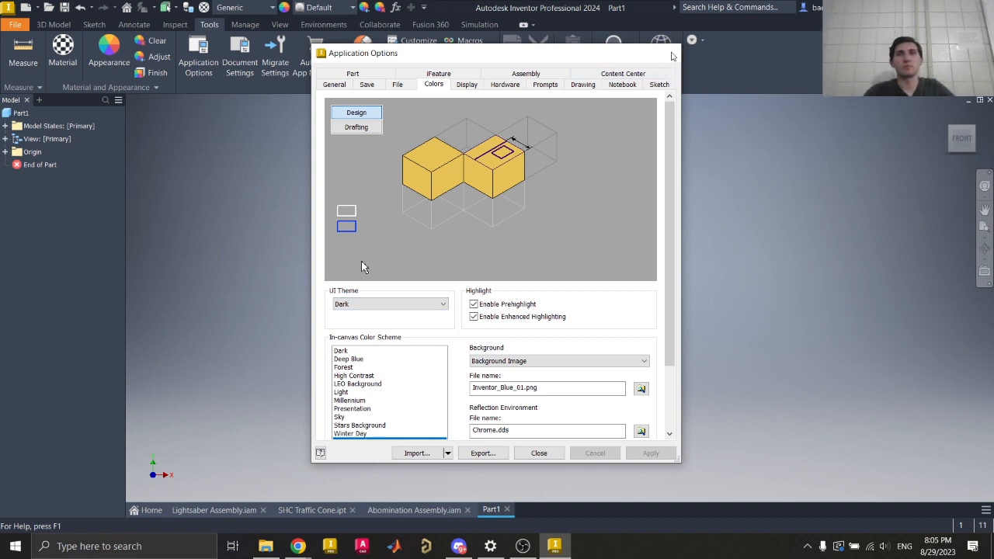
click(670, 53)
mouse_move(298, 546)
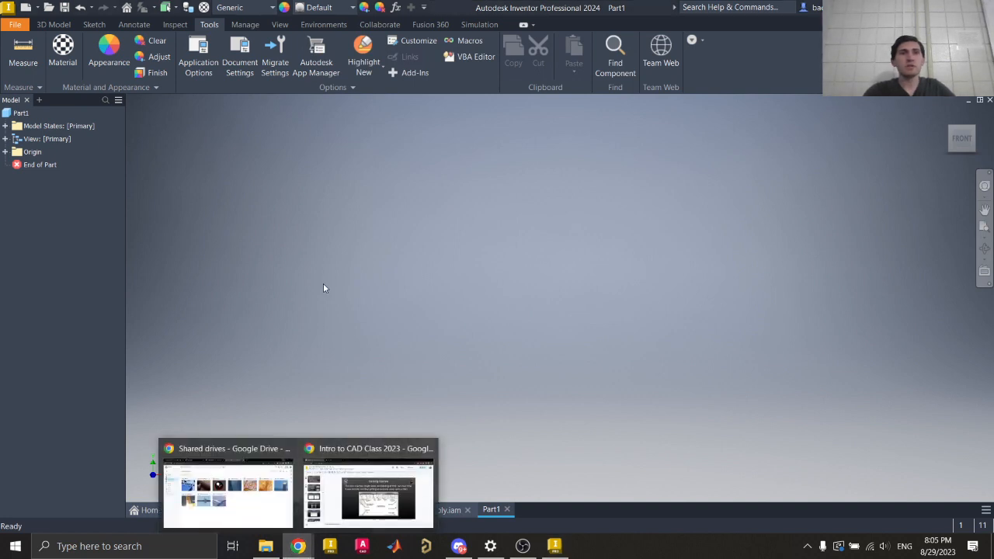
click(54, 24)
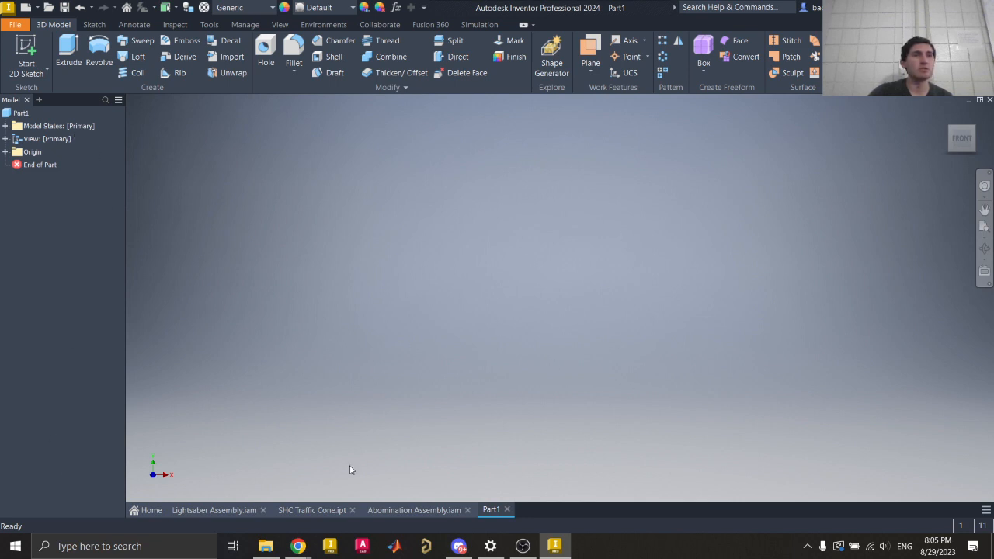
- Switch to Lightsaber Assembly.iam and collapse the Origin, Lightsaber Tail:1 and Lightsaber Ring:1 nodes in the model tree
click(214, 510)
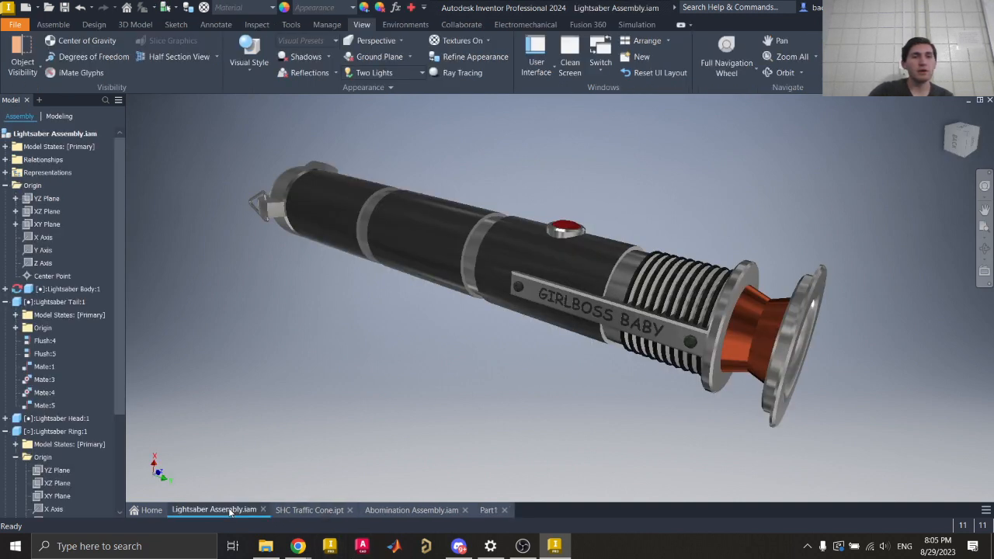
click(5, 185)
click(6, 212)
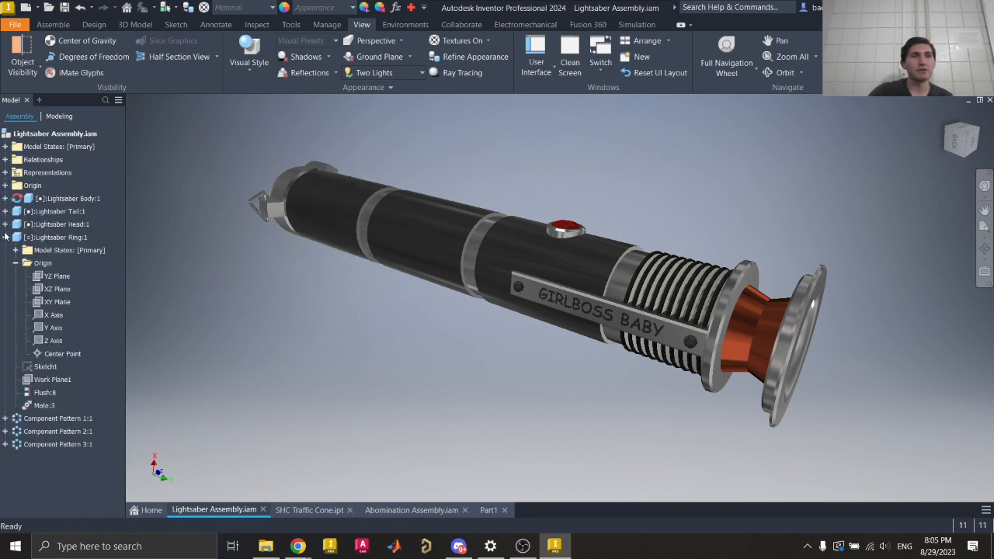
click(5, 237)
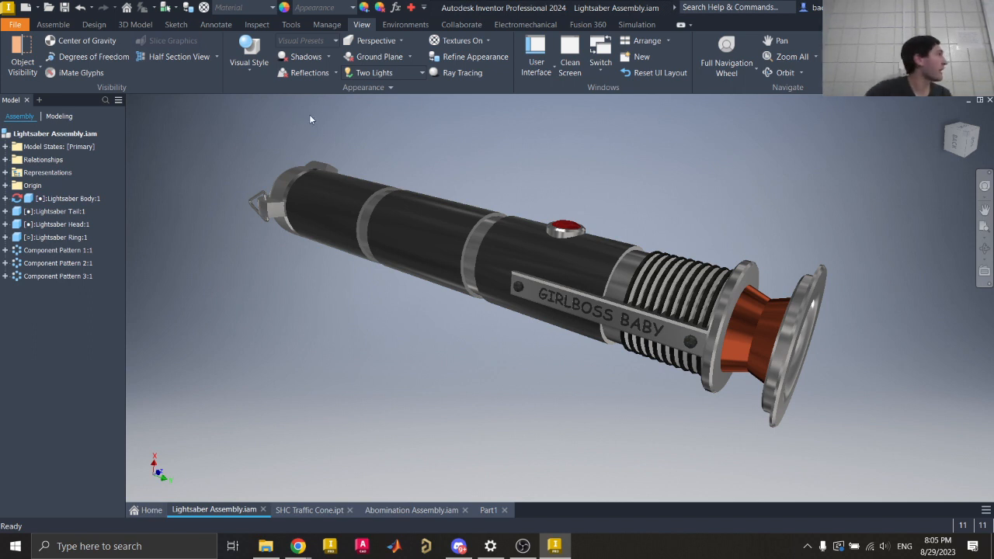
- Switch to SHC Traffic Cone.ipt and view the cone from its front, right, left and back sides using the ViewCube
click(311, 509)
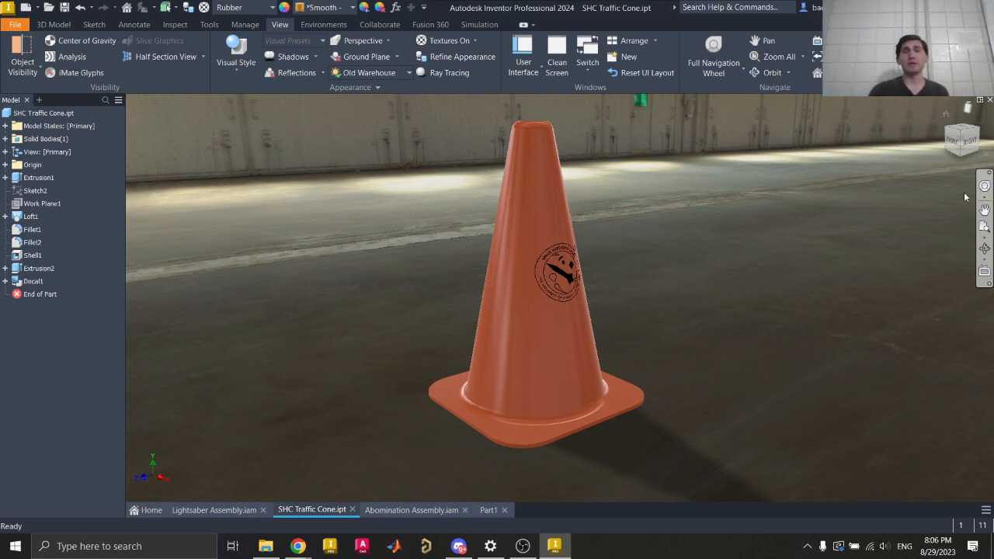
click(953, 144)
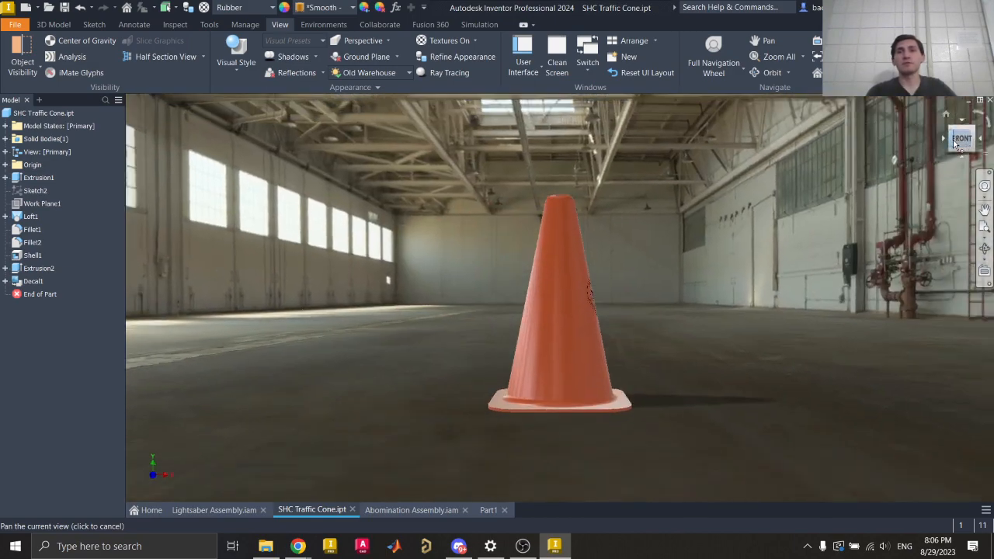
click(982, 142)
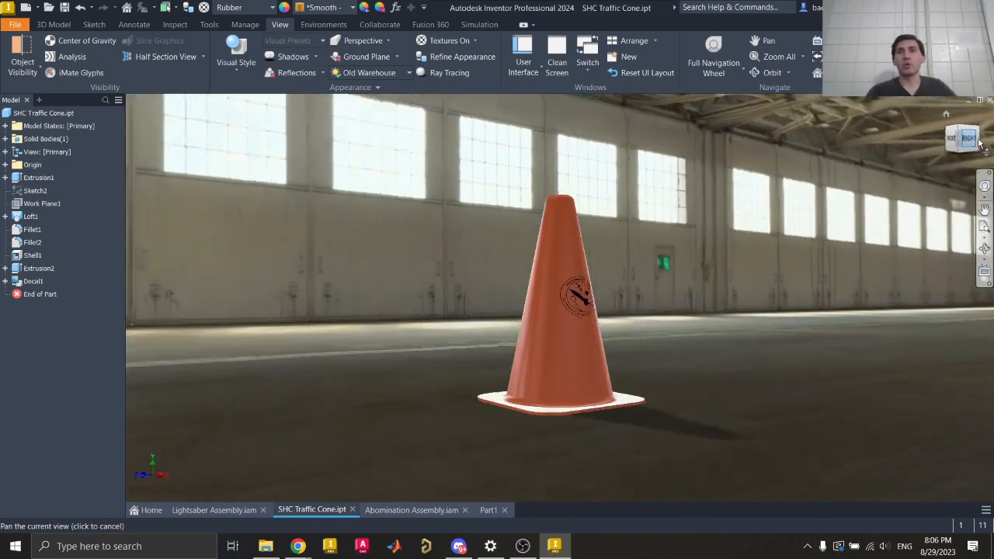
click(981, 142)
click(981, 142)
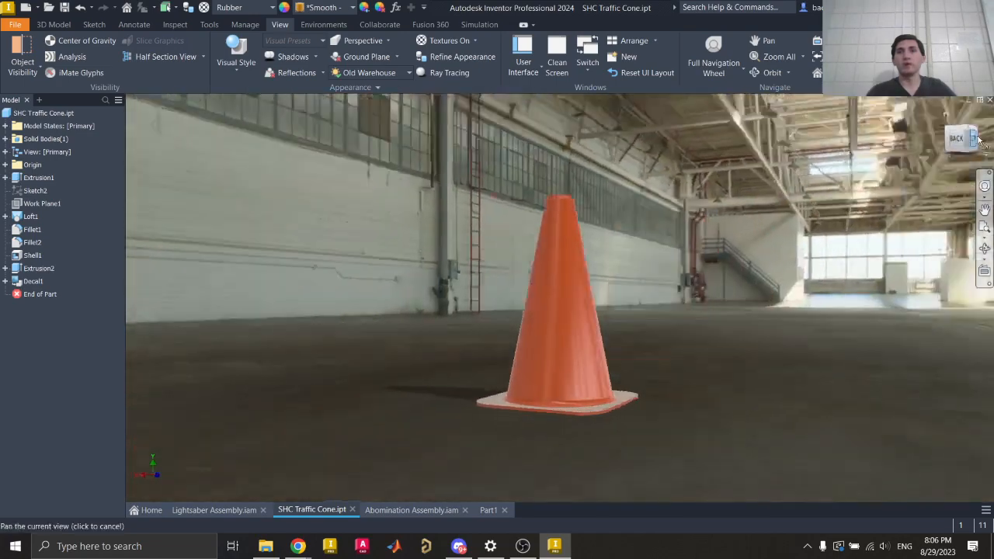
click(963, 132)
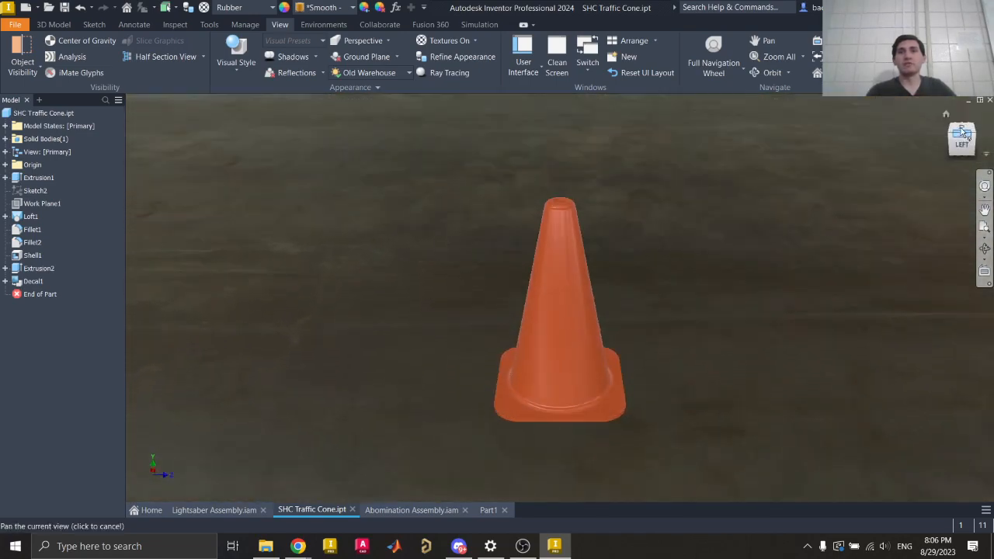
click(954, 143)
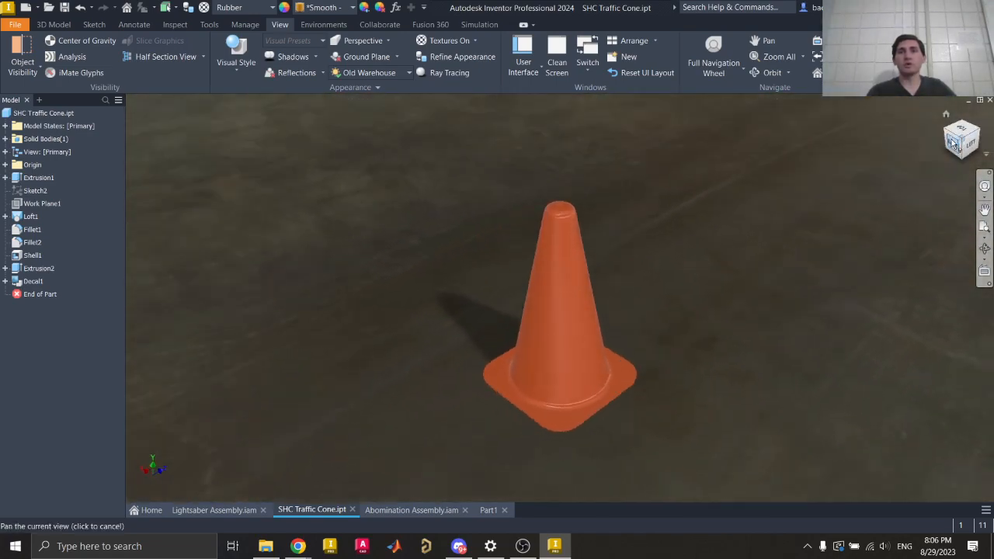
click(960, 143)
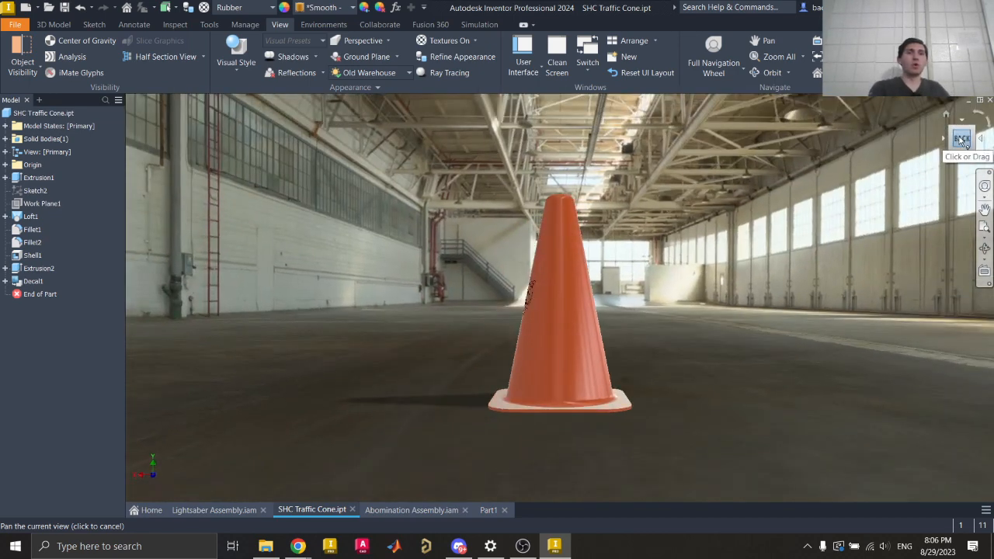
- Rotate the traffic cone freely in its warehouse scene to a tilted viewing angle
drag(963, 140, 957, 143)
drag(941, 157, 953, 194)
mouse_move(560, 299)
shift+middle_down()
mouse_move(614, 334)
mouse_move(599, 265)
mouse_move(575, 349)
mouse_move(637, 326)
shift+middle_up()
drag(978, 174, 961, 146)
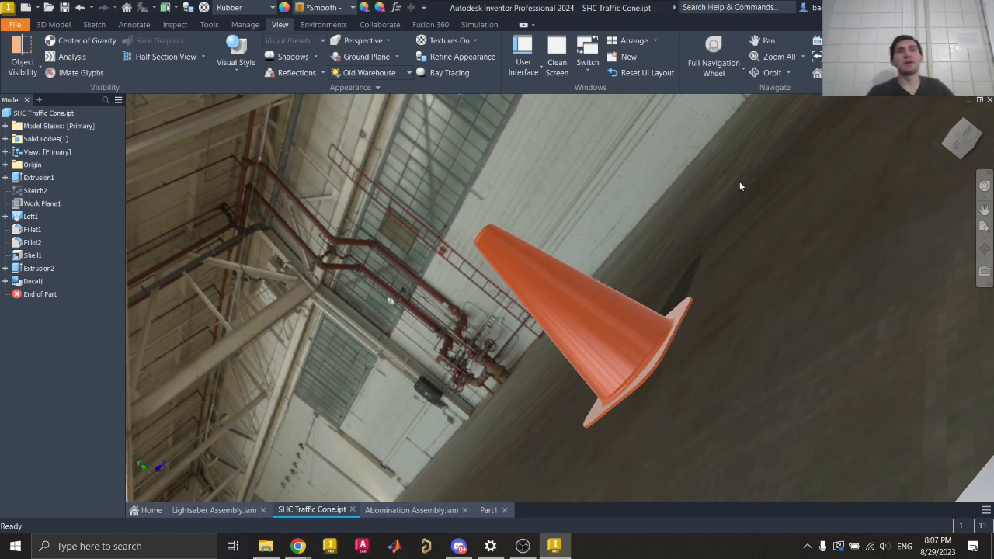
- Change the traffic cone's lighting style to Two Lights and return to the home view
click(397, 74)
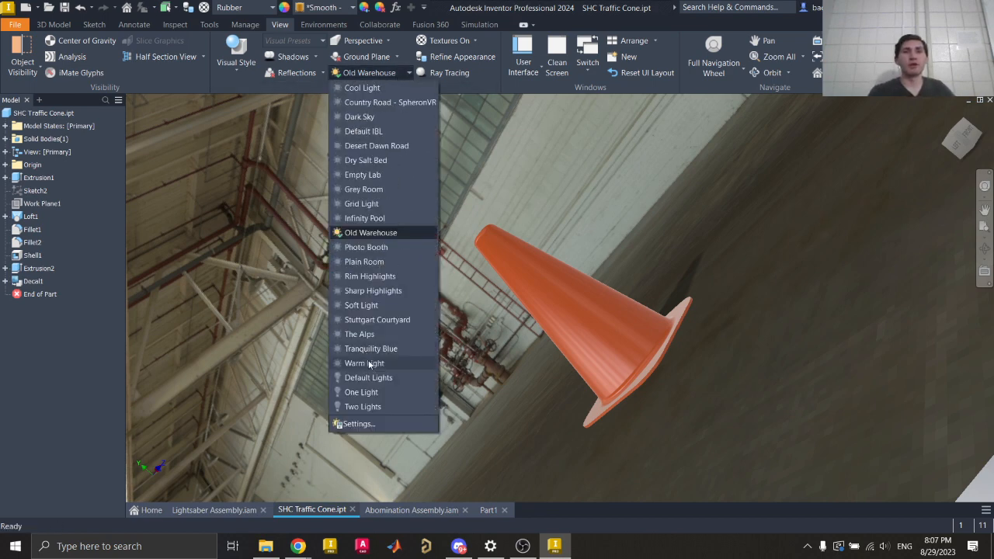
click(369, 407)
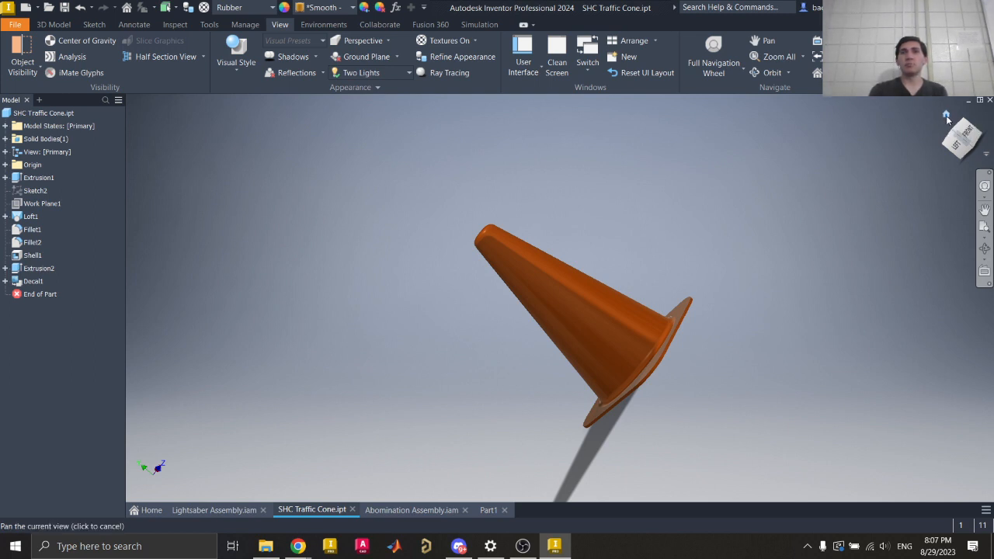
click(946, 117)
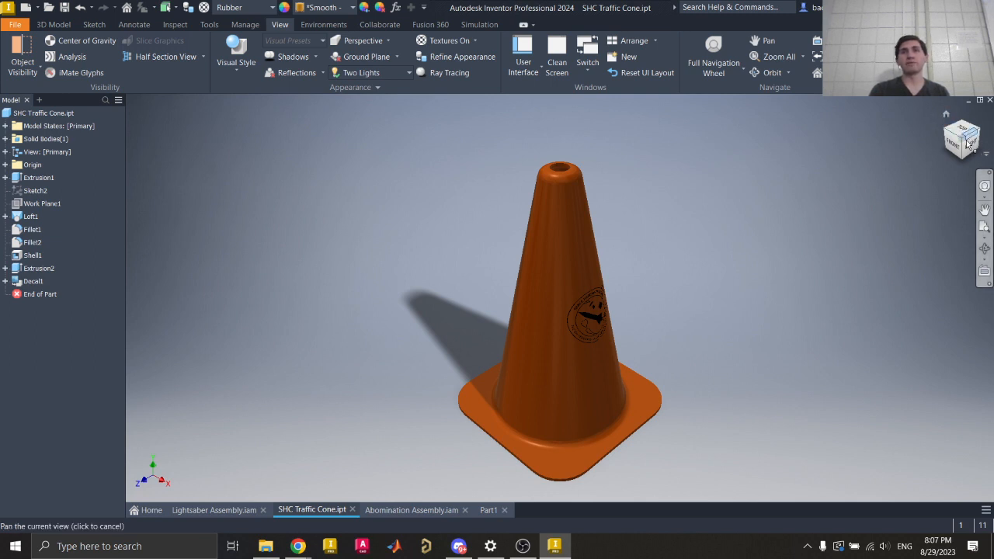
- Demonstrate recovering the home view after tilting the cone, panning it out of sight and rotating it to its right side
drag(962, 146, 885, 124)
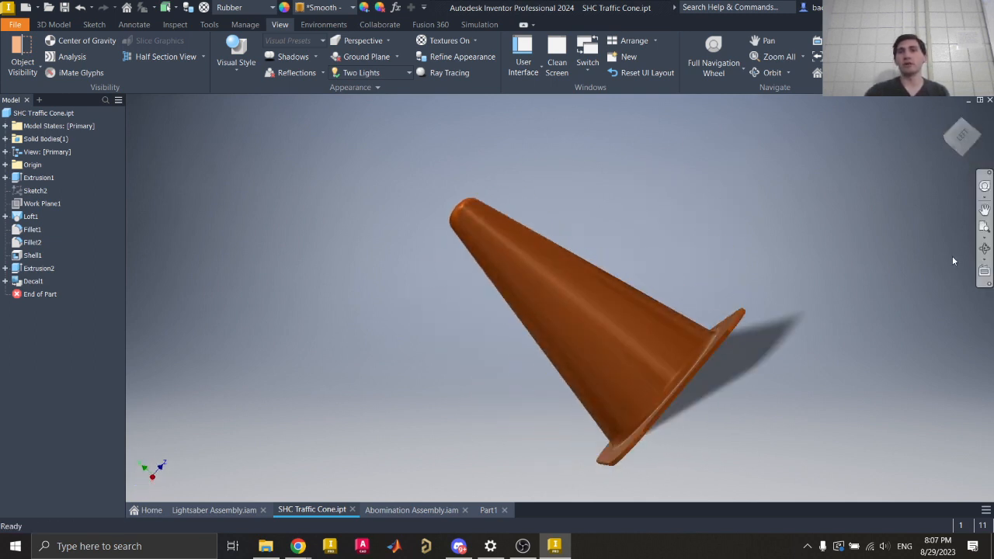
middle_drag(955, 260, 223, 256)
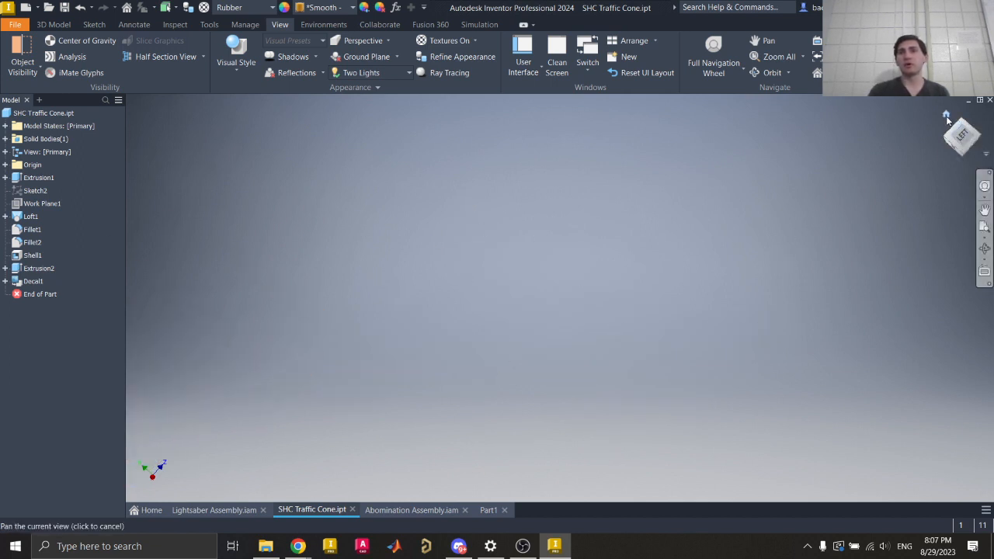
click(947, 116)
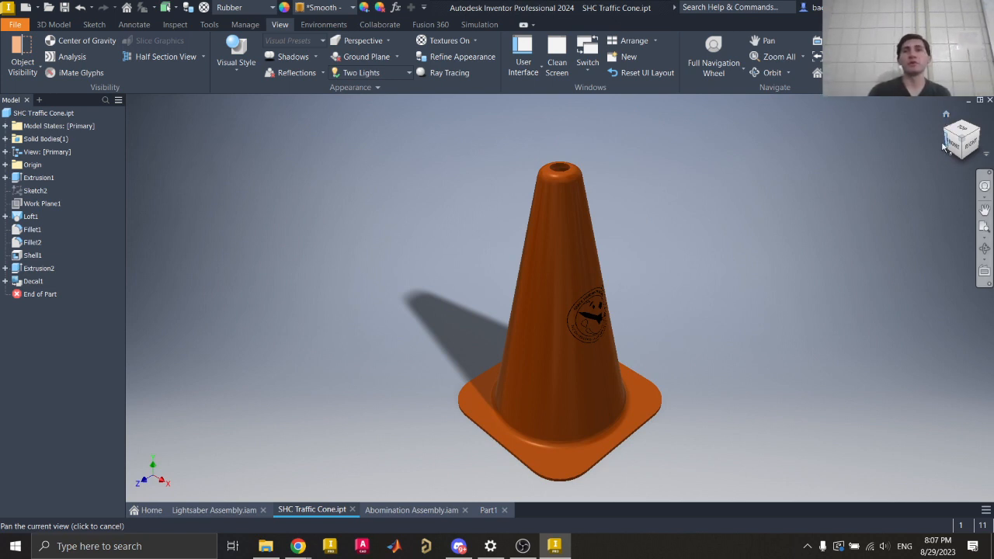
click(972, 146)
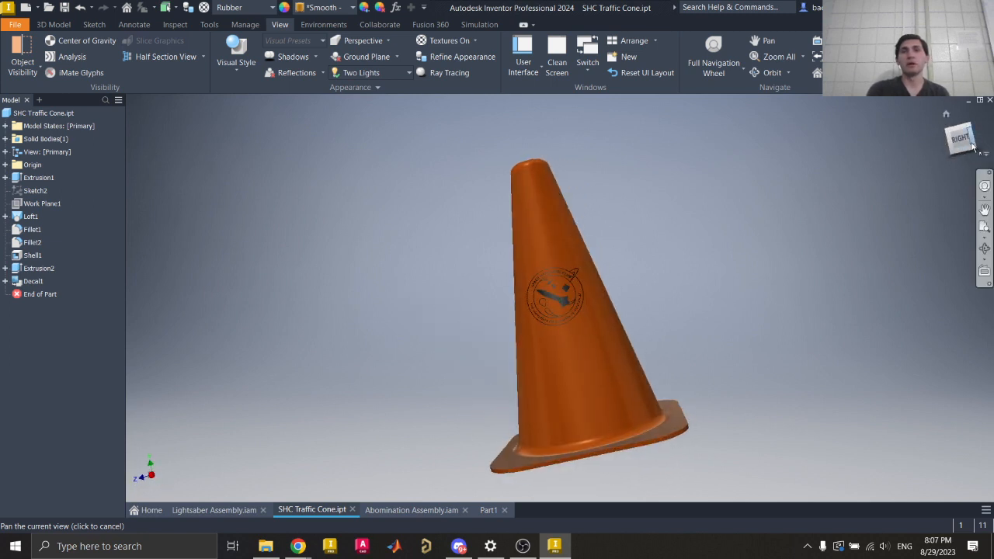
click(947, 116)
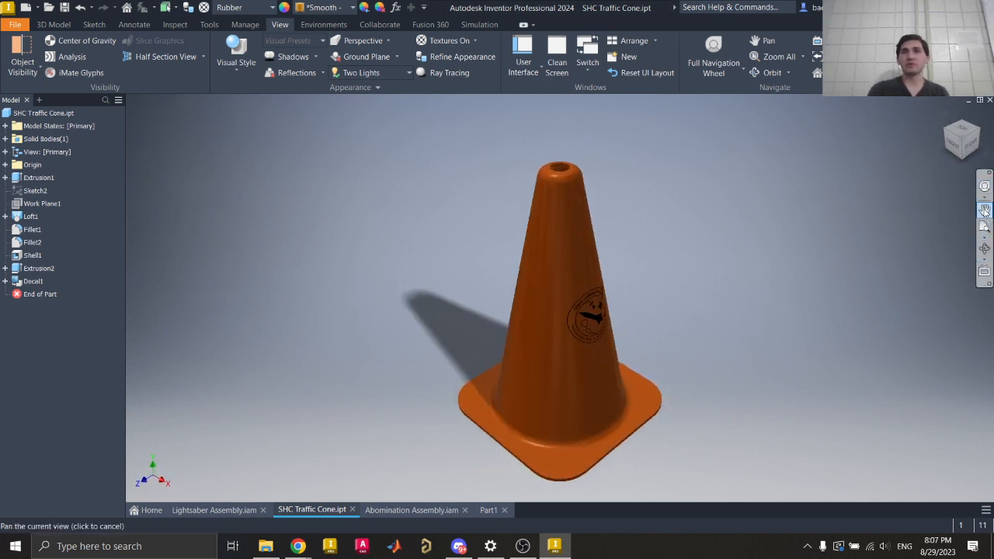
- Try the Pan and Free Orbit navigation tools on the traffic cone, and restore the home view
click(985, 210)
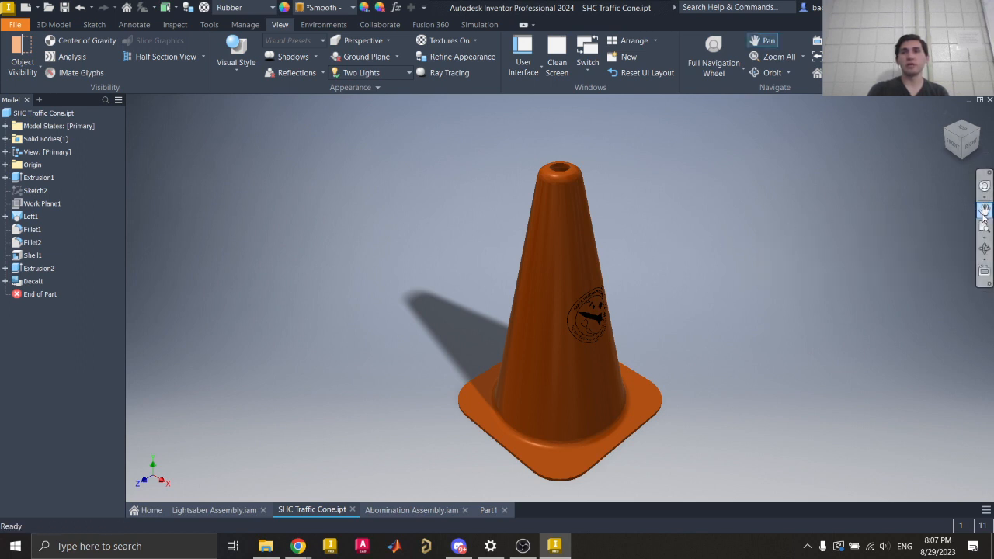
drag(792, 257, 740, 235)
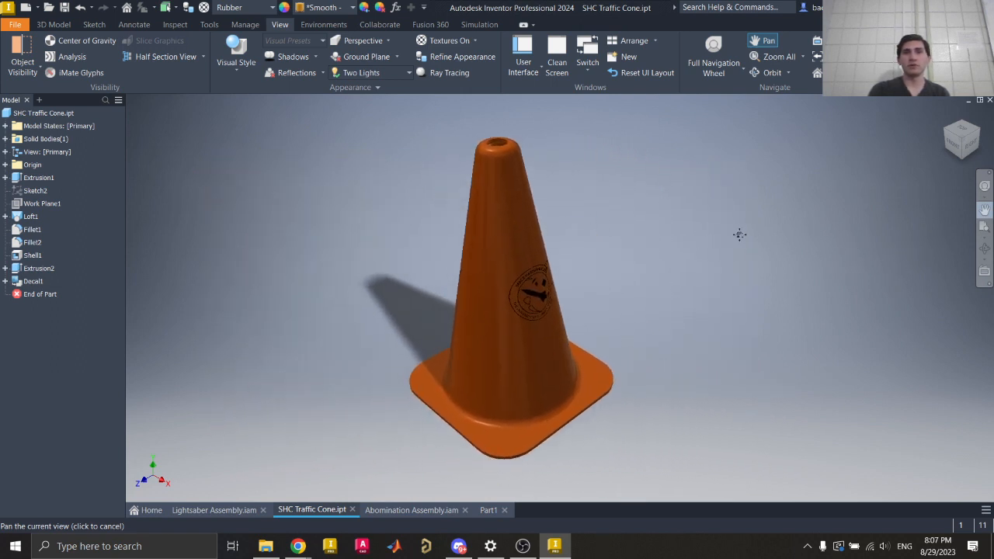
click(984, 250)
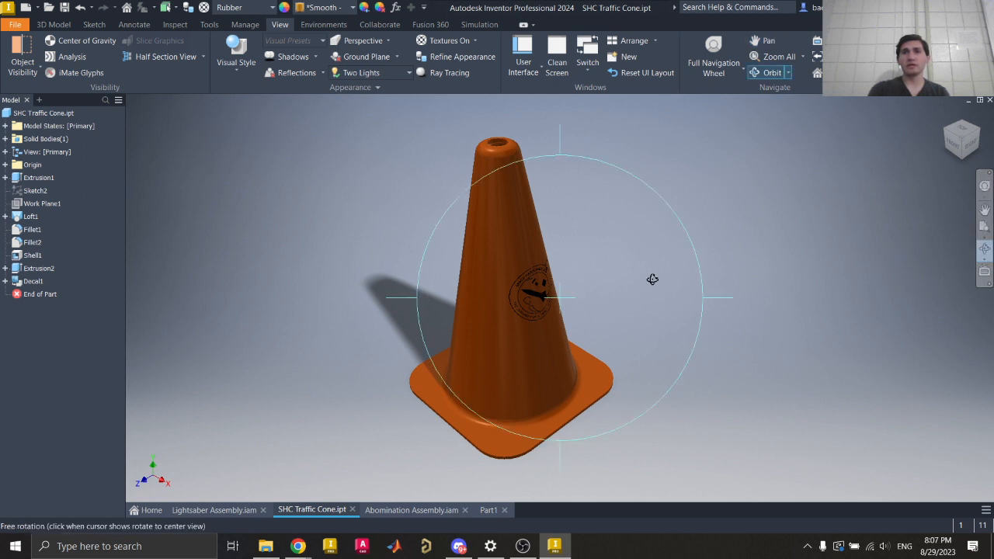
mouse_move(653, 279)
mouse_down()
mouse_move(654, 313)
mouse_move(639, 271)
mouse_move(528, 224)
mouse_move(481, 340)
mouse_move(635, 313)
mouse_move(598, 225)
mouse_move(495, 169)
mouse_move(441, 270)
mouse_move(604, 300)
mouse_move(658, 264)
mouse_up()
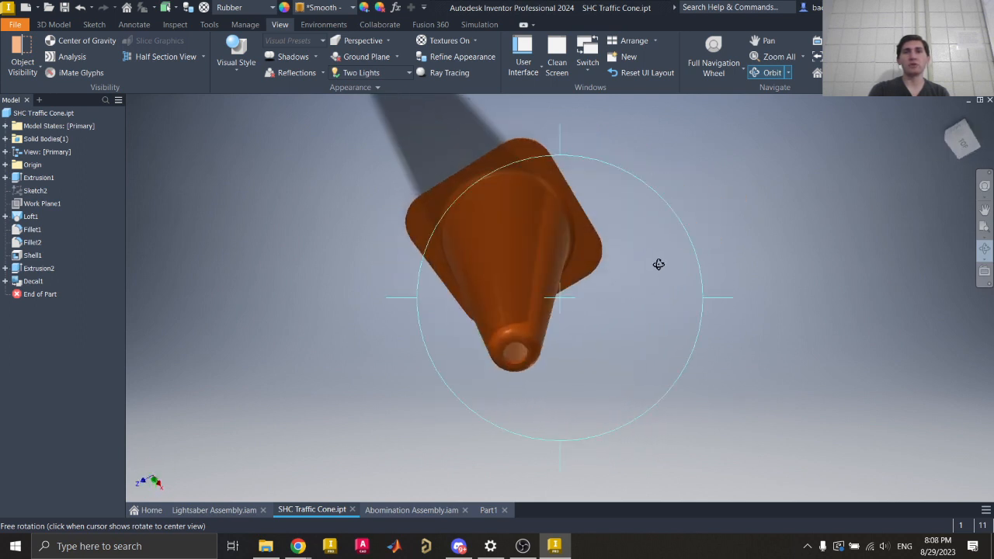
click(954, 147)
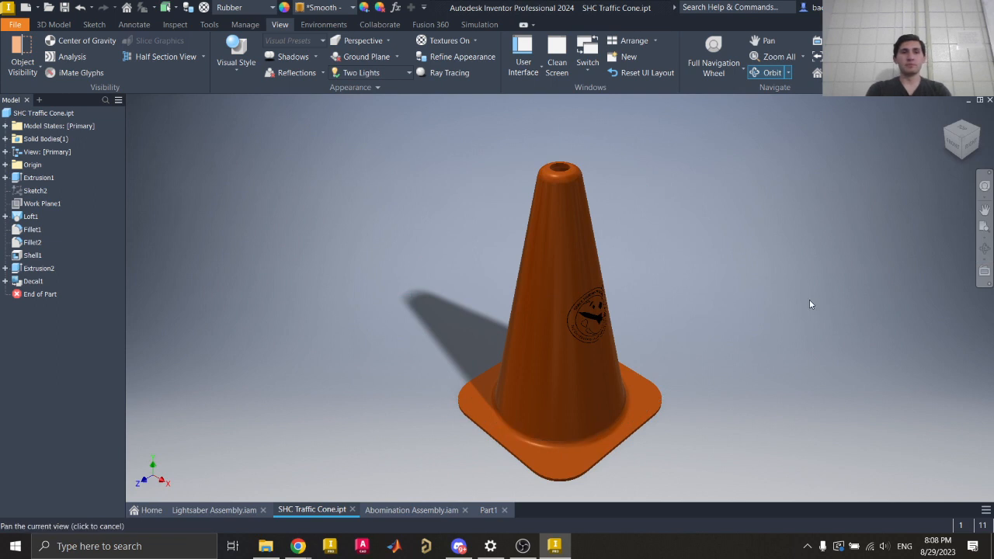
key(Escape)
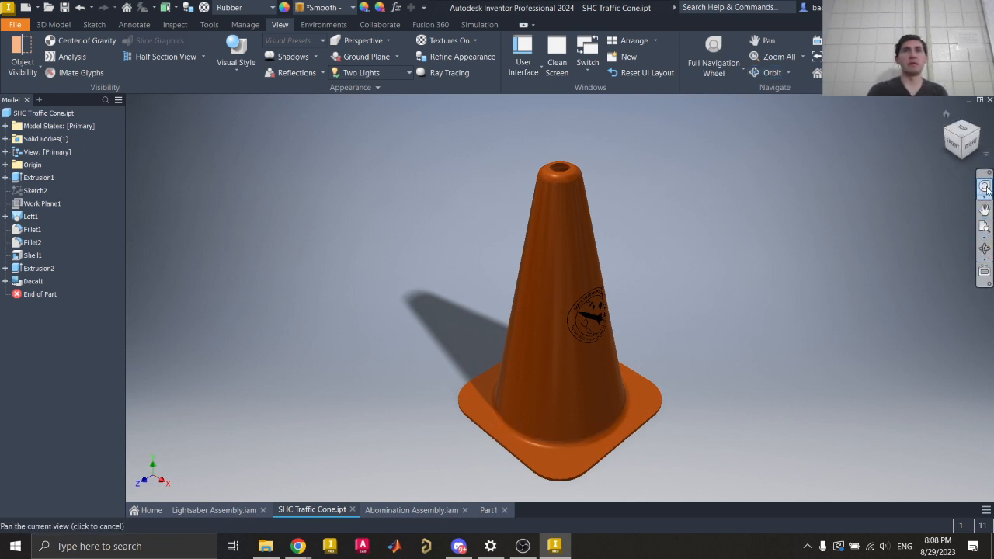
- Survey the part's command sets, from 3D Model and Sketch through Environments to Simulation, and return to the 3D modelling commands
click(53, 25)
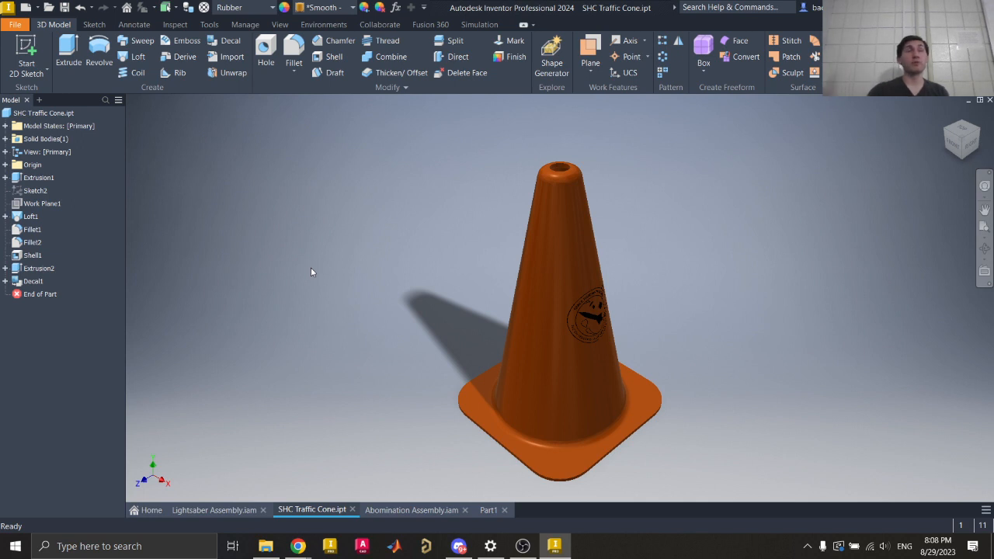
click(94, 24)
click(134, 24)
click(175, 25)
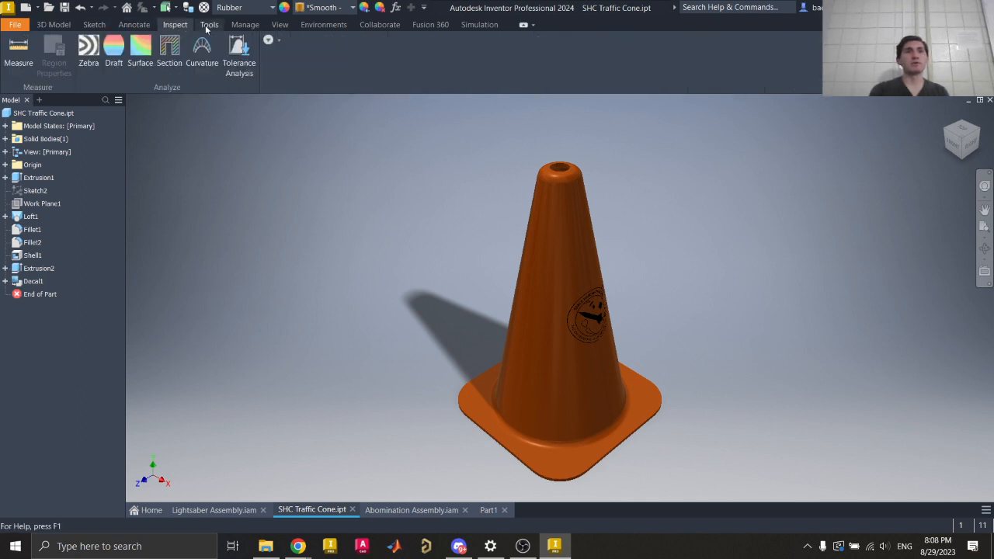
click(209, 24)
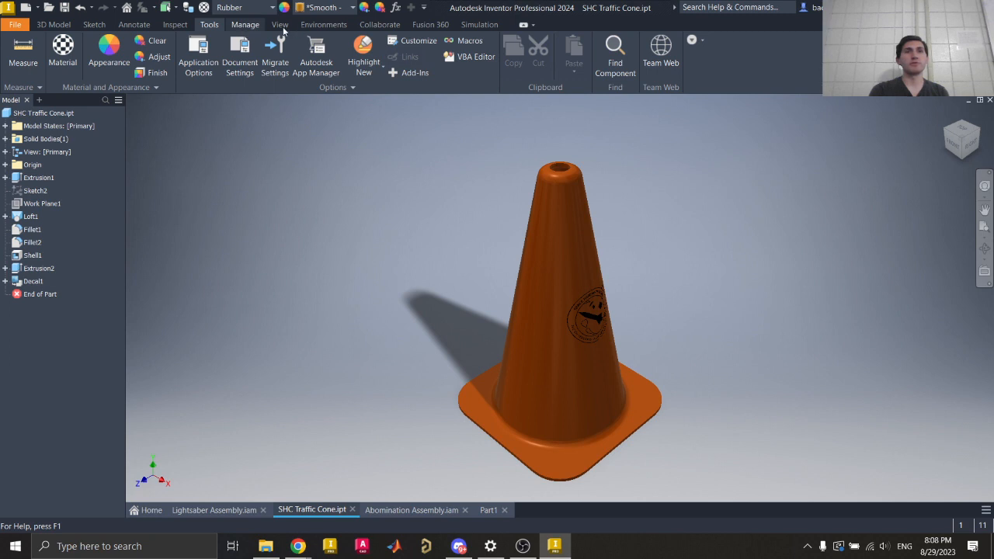
click(280, 25)
click(324, 25)
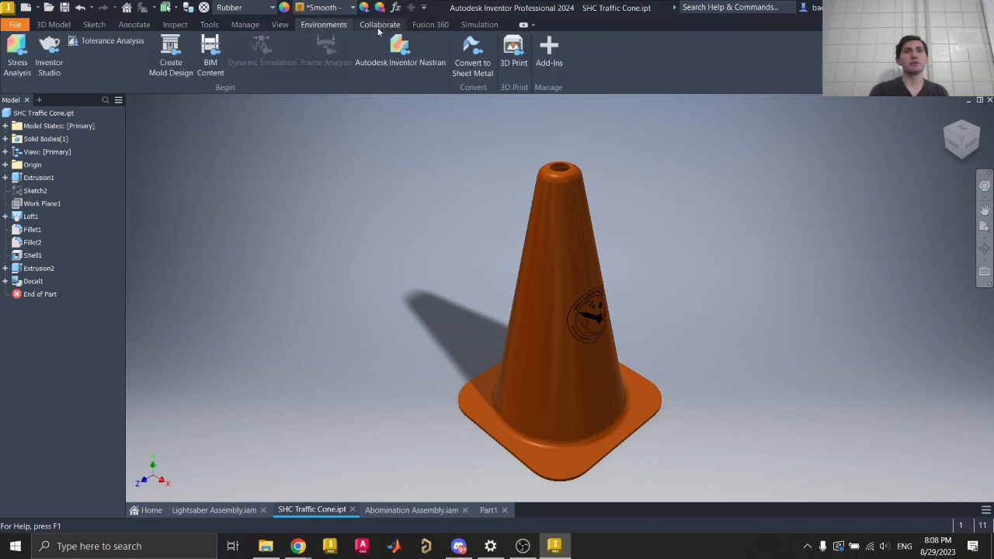
click(379, 25)
click(430, 25)
click(474, 25)
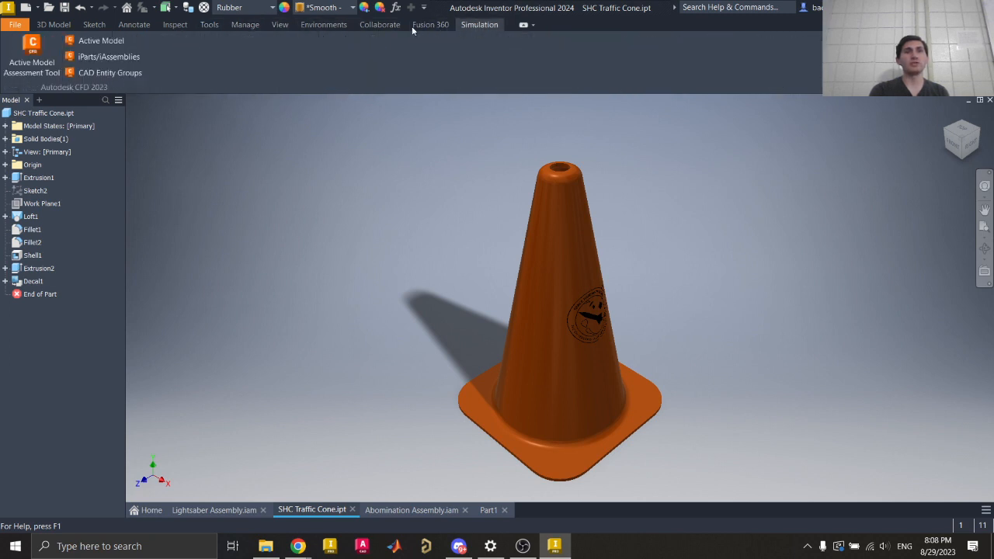
click(53, 24)
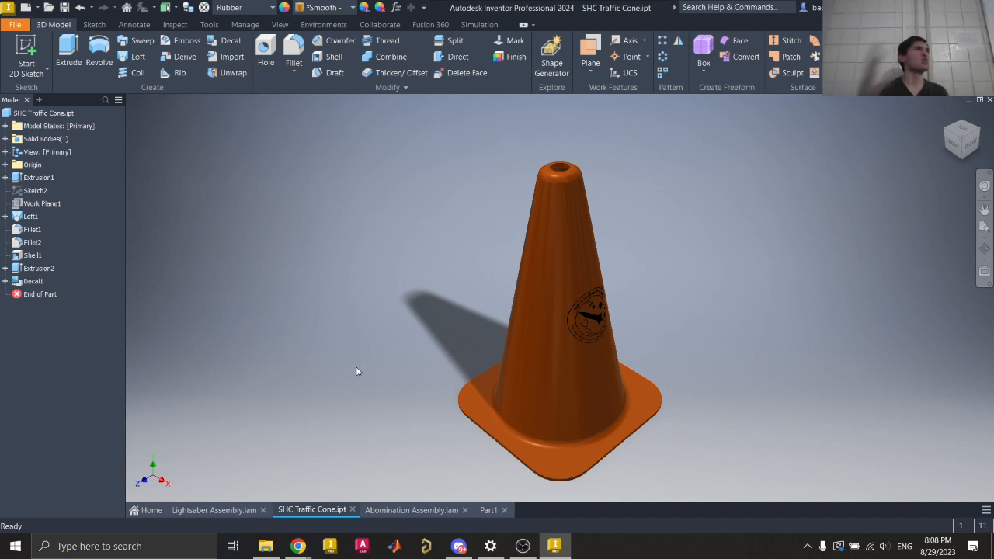
- Switch to the Intro to CAD Class 2023 presentation in Chrome and view slide 23 on the parameters tool
mouse_move(298, 546)
click(347, 482)
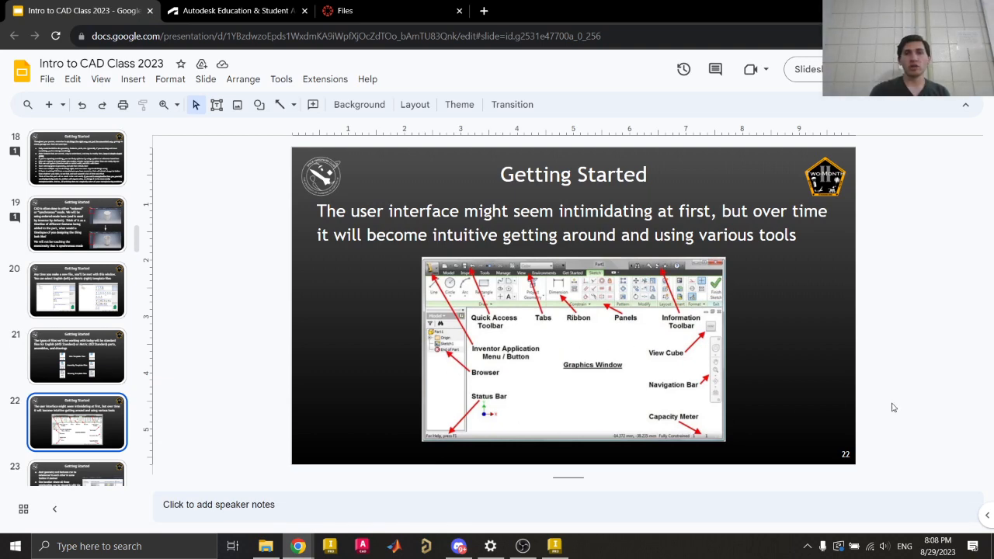
scroll(792, 317, down, 1)
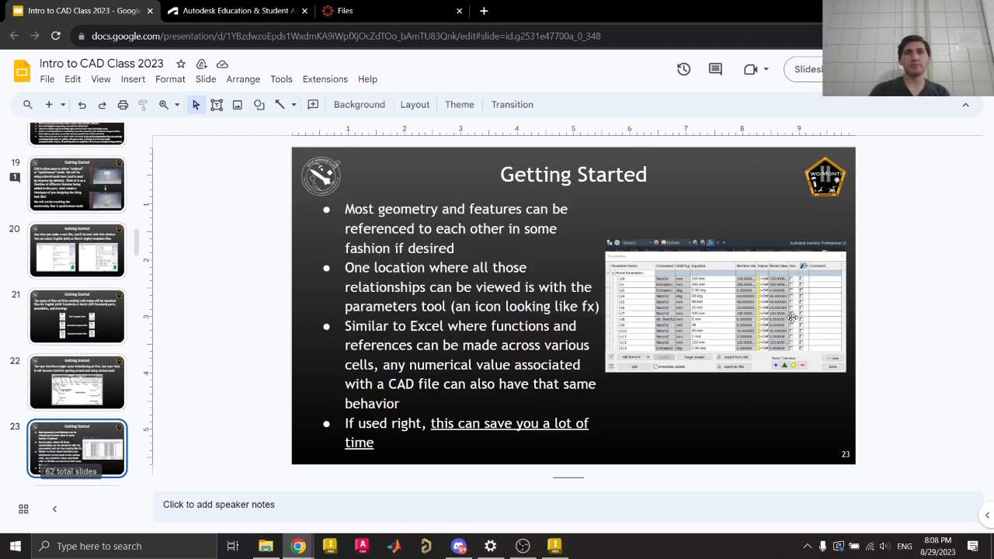
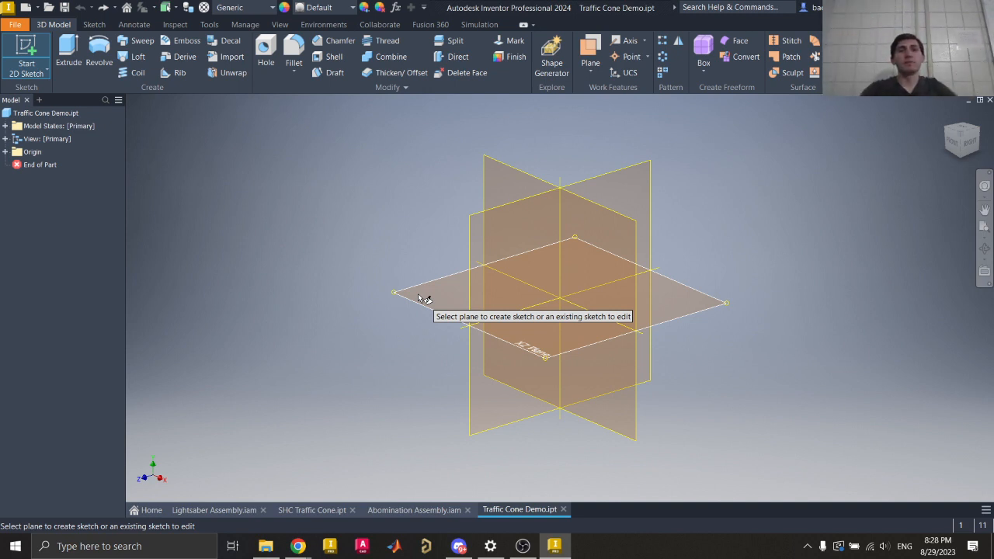
- Start a new 2D sketch on the XZ plane of the Traffic Cone Demo part
click(686, 299)
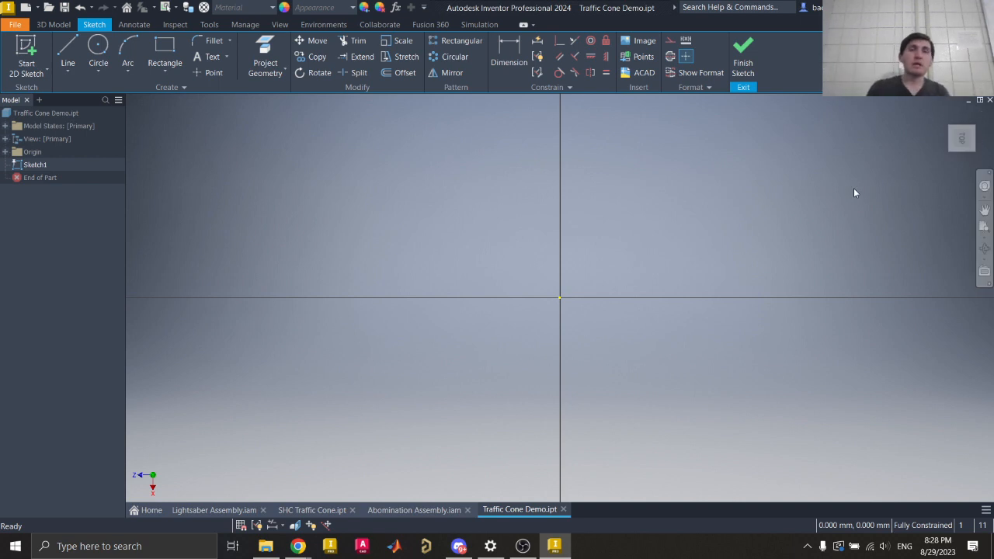
scroll(506, 297, up, 3)
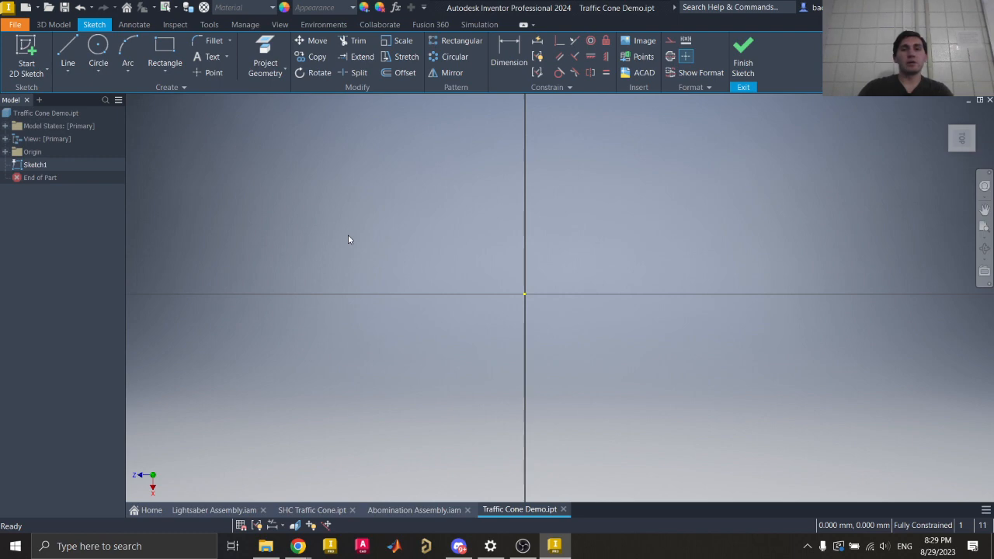
- Review the Metric new-file templates, including Standard (mm).ipt, without creating a file
key(ctrl+n)
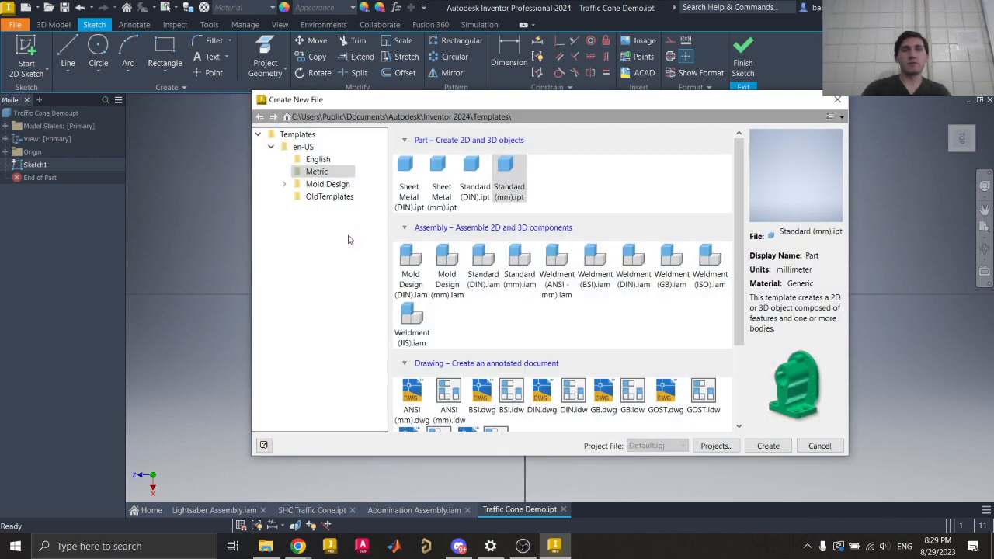
click(526, 187)
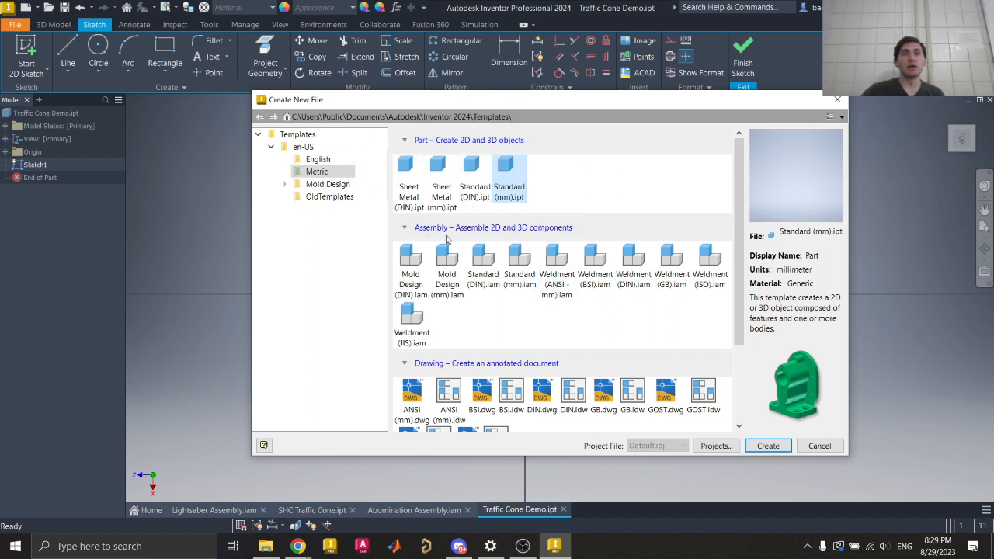
scroll(548, 396, down, 3)
scroll(547, 411, up, 3)
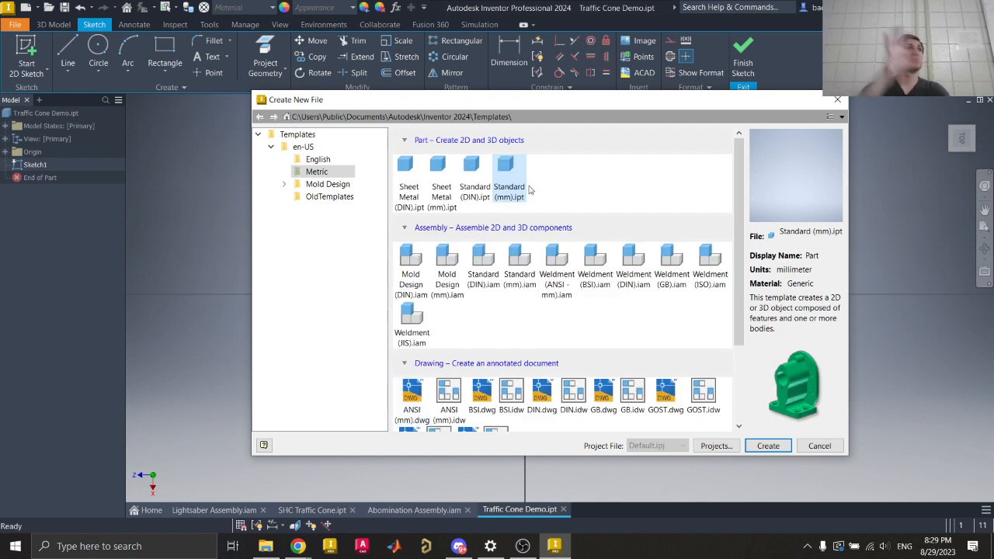
key(Escape)
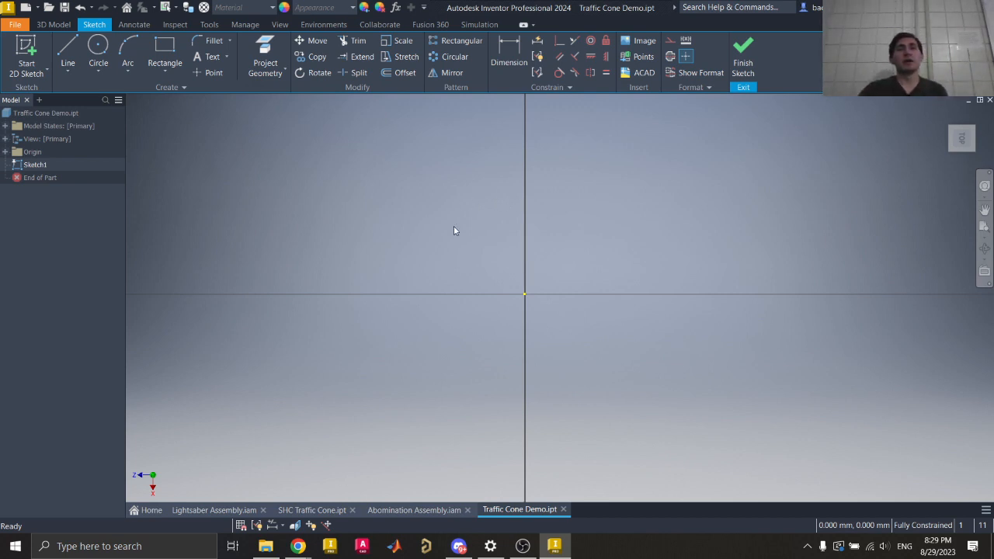
- Sketch a freehand open chain of connected lines around the origin, including one tangent arc segment
click(68, 71)
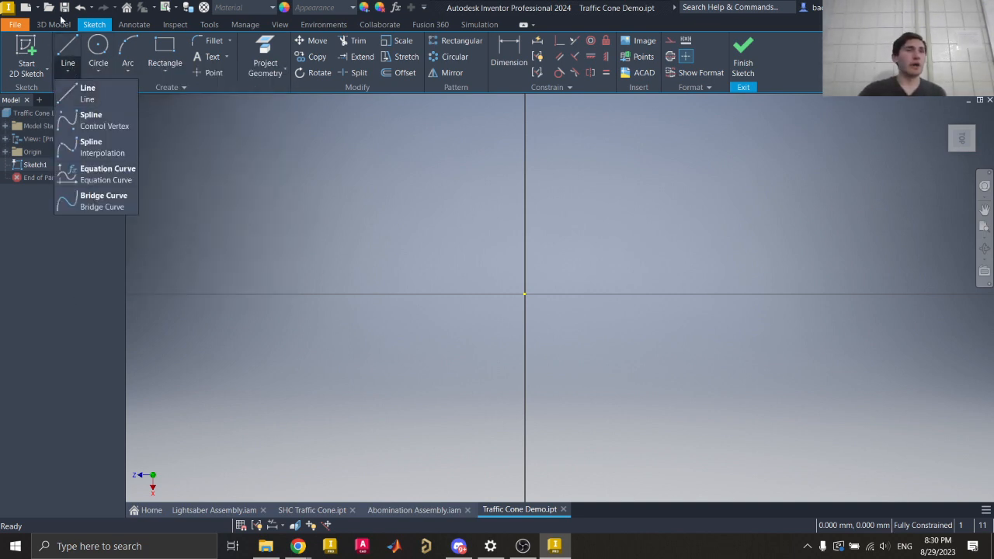
click(65, 48)
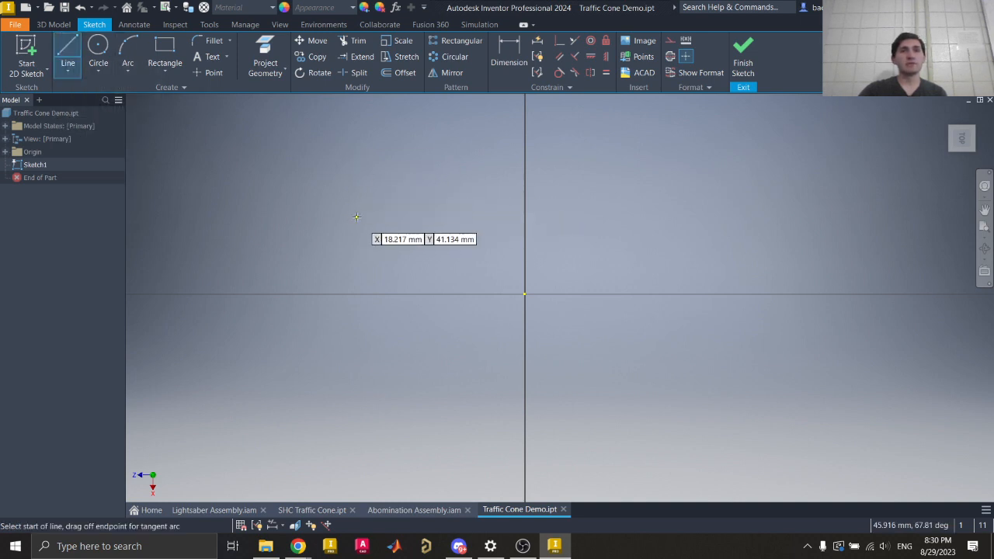
click(332, 180)
text(13)
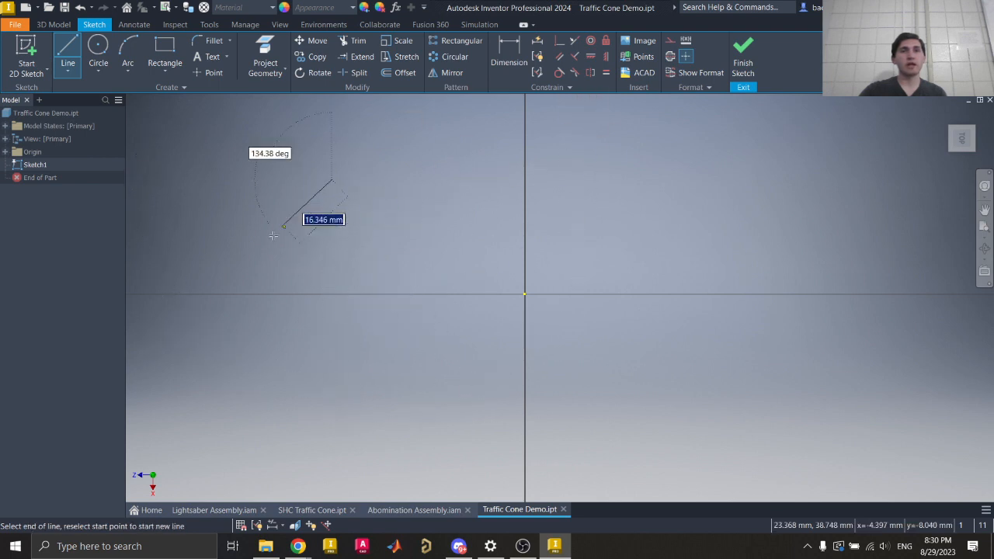
click(332, 399)
click(668, 399)
click(826, 212)
click(583, 147)
click(383, 157)
click(414, 279)
click(522, 345)
drag(522, 346, 621, 324)
click(633, 279)
click(469, 190)
key(Escape)
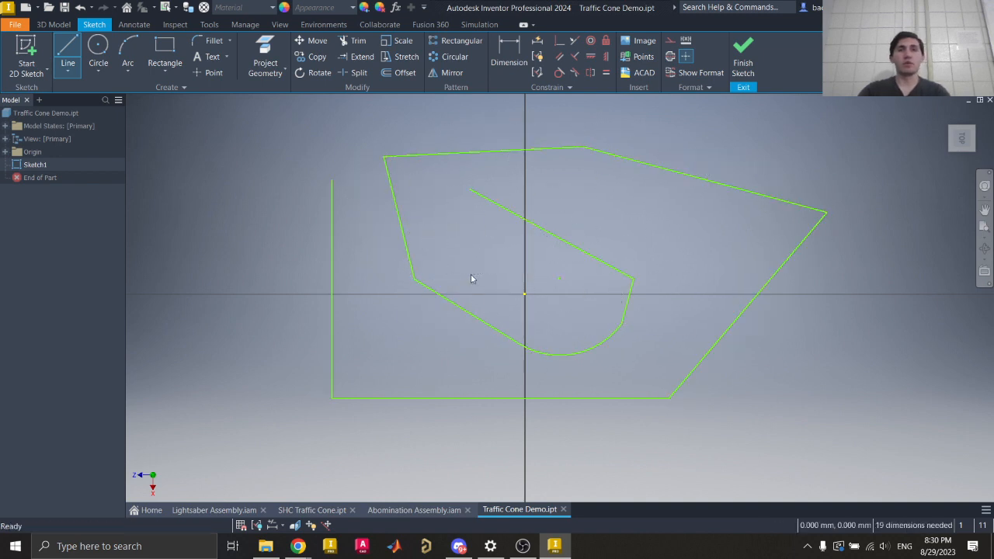
- Undo the entire freehand chain of lines and the tangent arc
key(ctrl+z)
key(ctrl+z)
key(ctrl+z)
key(ctrl+z)
key(ctrl+z)
key(ctrl+z)
key(ctrl+z)
key(ctrl+z)
key(ctrl+z)
key(ctrl+z)
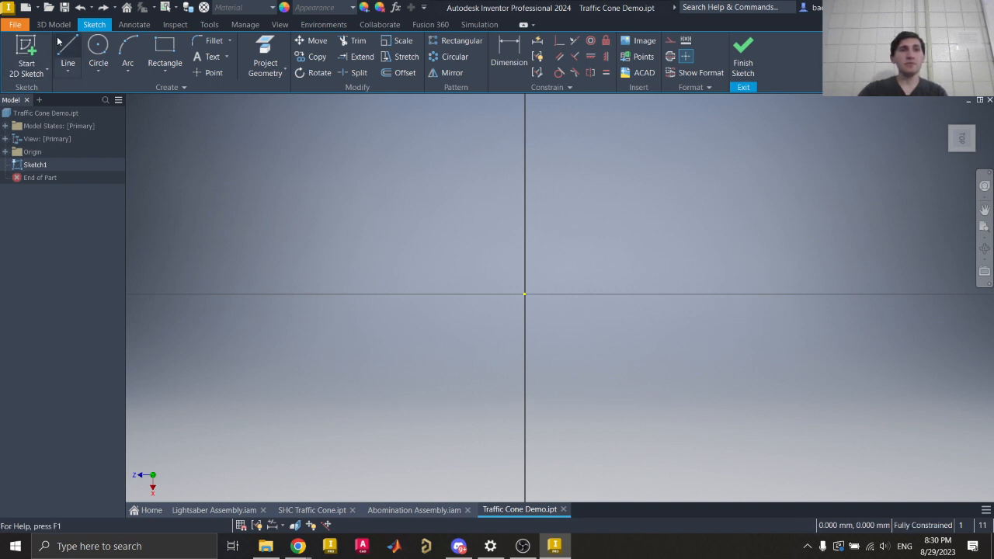
click(67, 51)
click(322, 196)
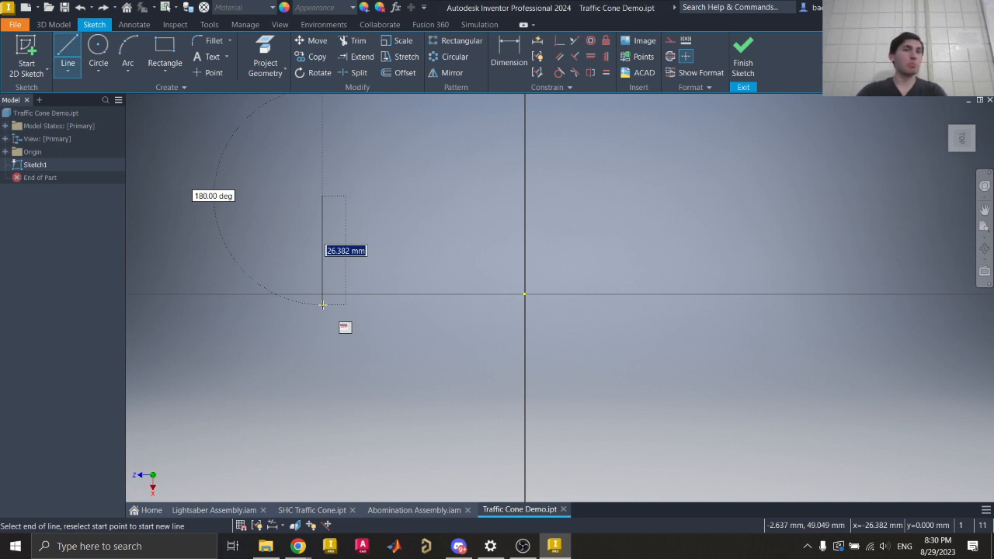
key(Tab)
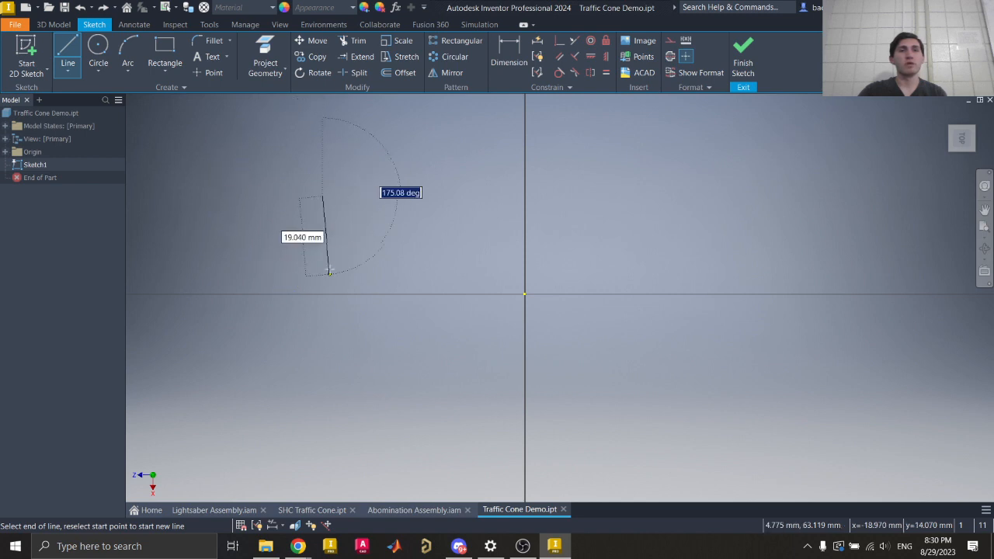
key(Escape)
- Draw a vertical line 40 mm long to the left of the origin, and undo it
click(68, 53)
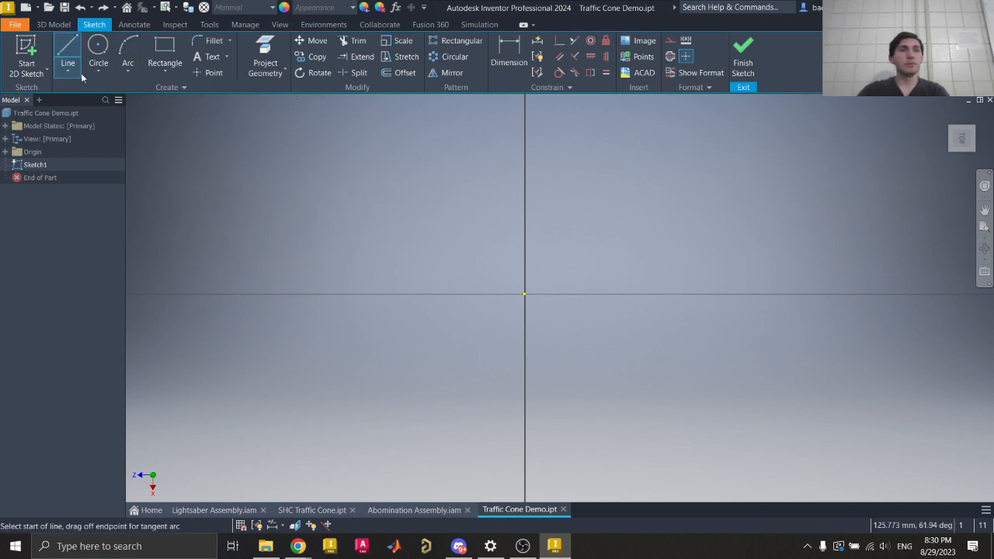
click(351, 208)
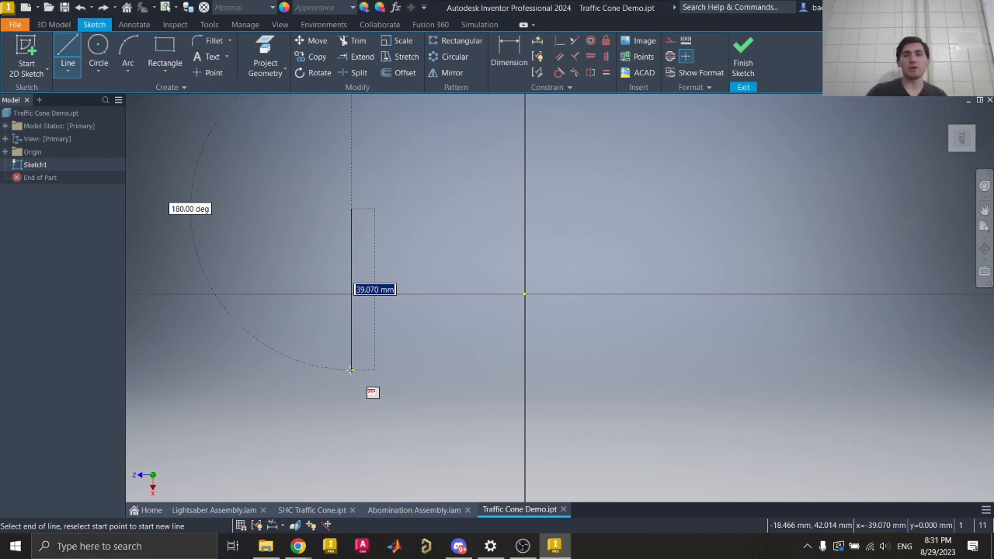
text(40)
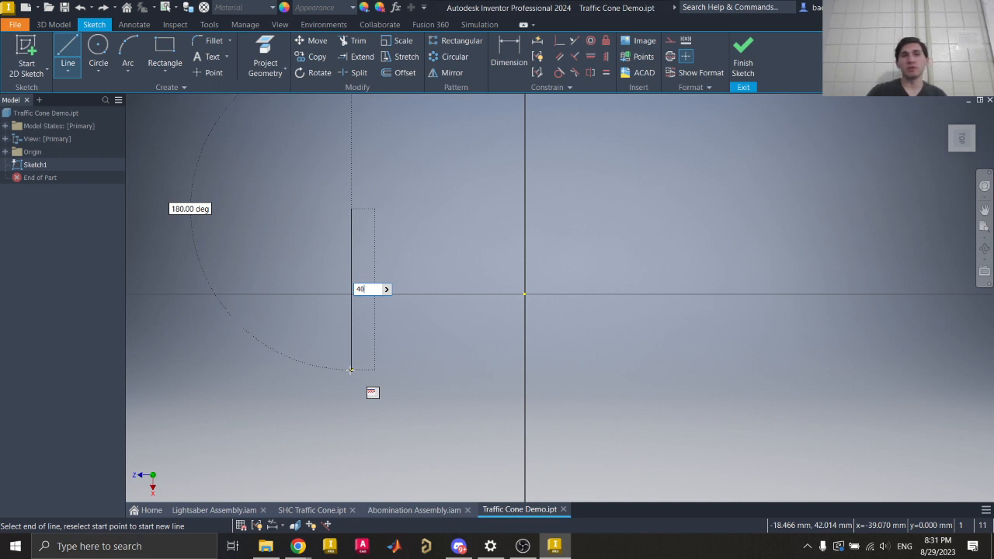
key(Return)
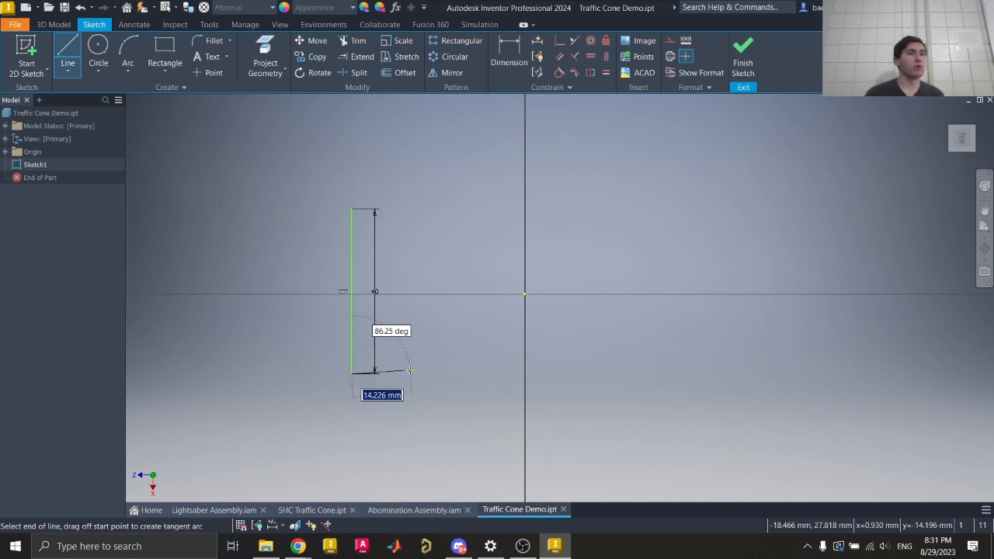
key(Escape)
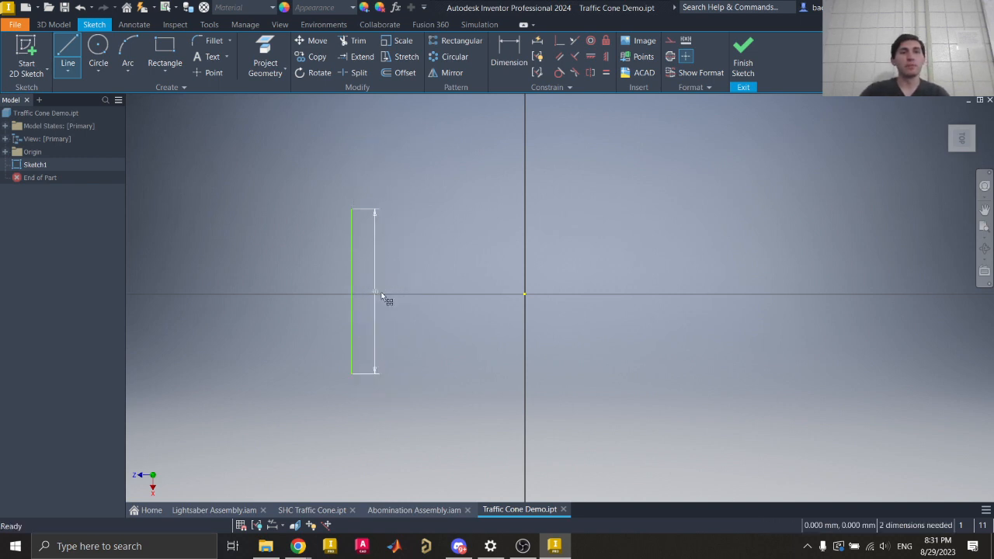
key(Escape)
click(383, 292)
key(ctrl+z)
- Draw a vertical line about 47 mm long left of the origin and shift it slightly farther from the origin
click(68, 54)
click(347, 183)
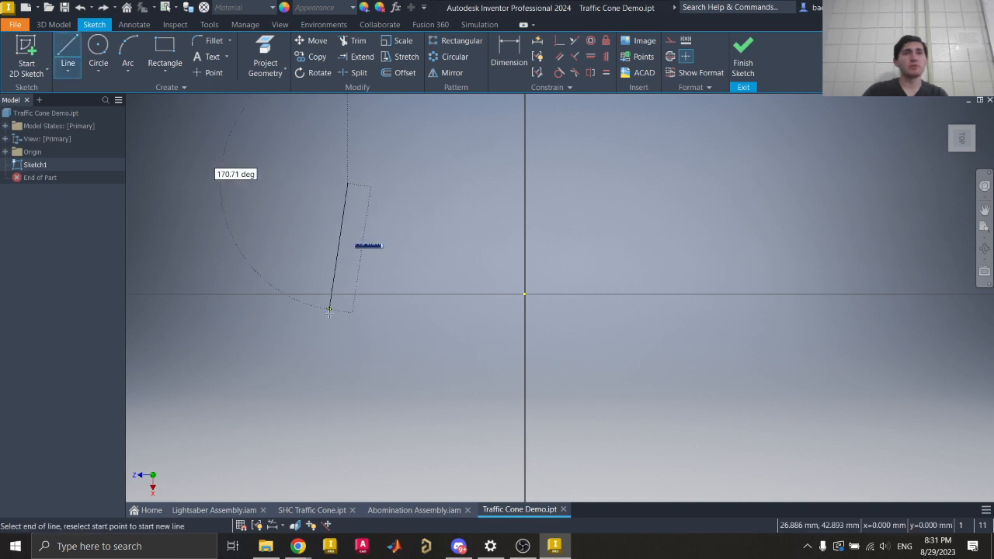
click(349, 378)
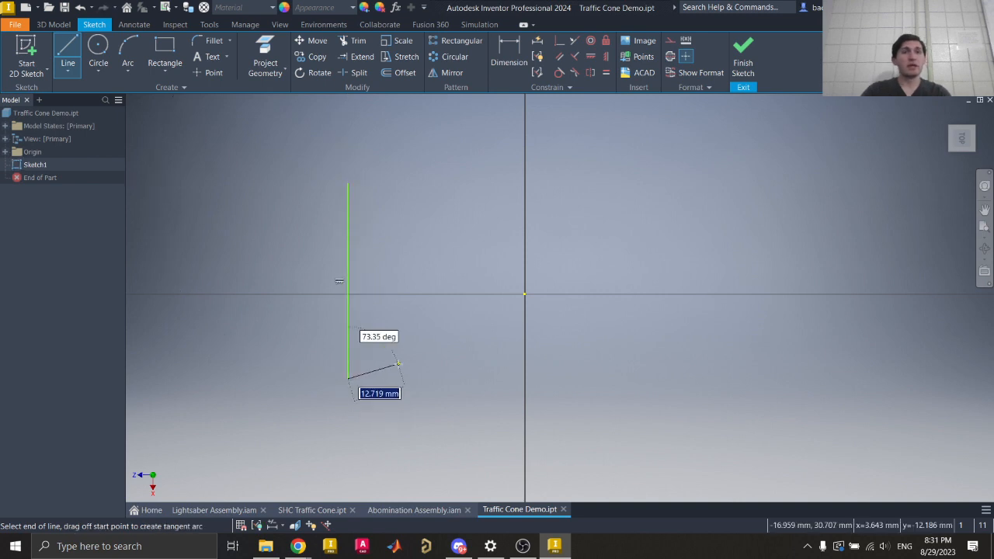
key(Escape)
click(348, 277)
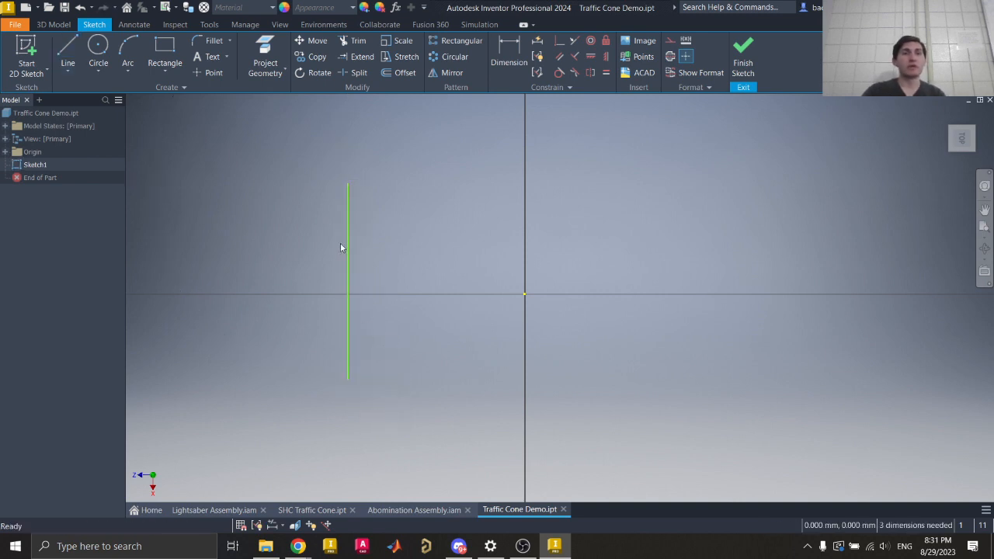
mouse_move(348, 249)
mouse_down()
mouse_move(386, 275)
mouse_move(319, 267)
mouse_move(353, 248)
mouse_move(376, 284)
mouse_move(329, 272)
mouse_move(348, 282)
mouse_move(437, 256)
mouse_move(358, 249)
mouse_move(339, 189)
mouse_move(448, 261)
mouse_move(341, 294)
mouse_move(304, 216)
mouse_move(368, 236)
mouse_move(393, 258)
mouse_move(315, 236)
mouse_move(328, 256)
mouse_move(333, 250)
mouse_up()
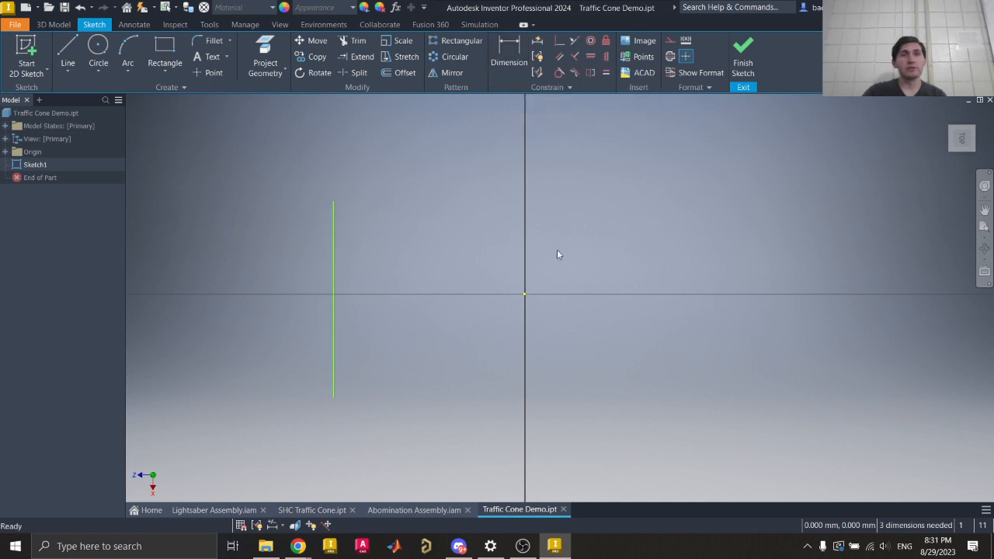
- Dimension the vertical line's length, place the dimension between the line and the origin, and set it to 40 mm
click(506, 59)
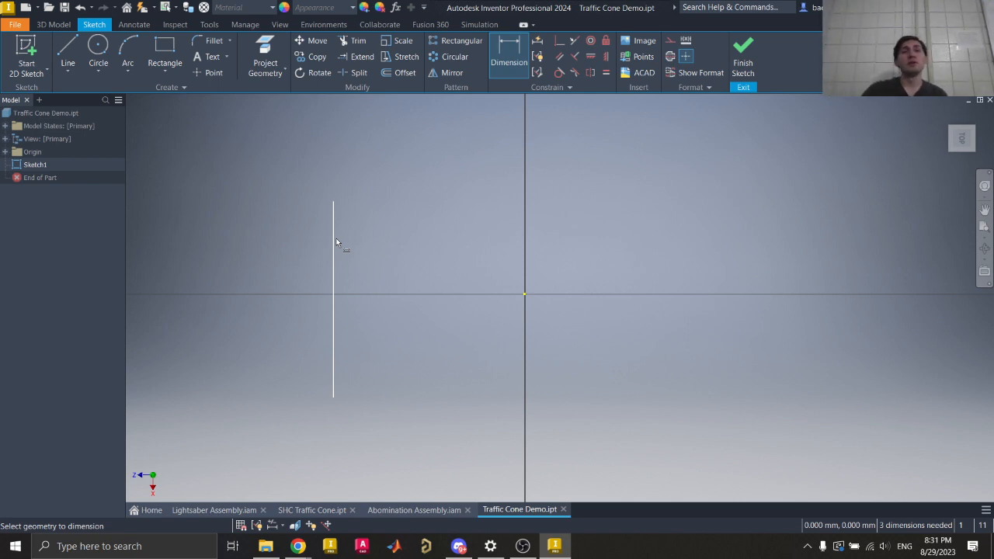
key(Escape)
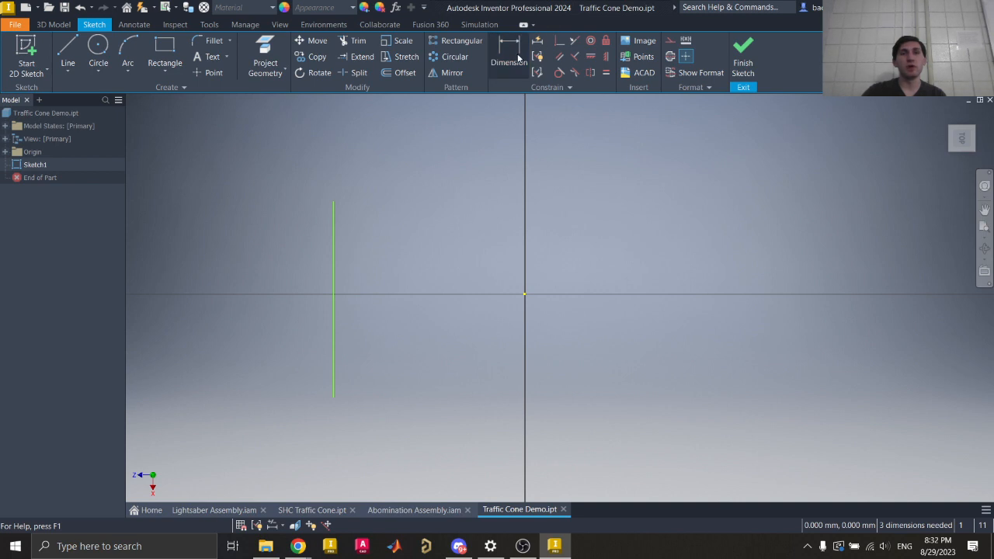
click(509, 56)
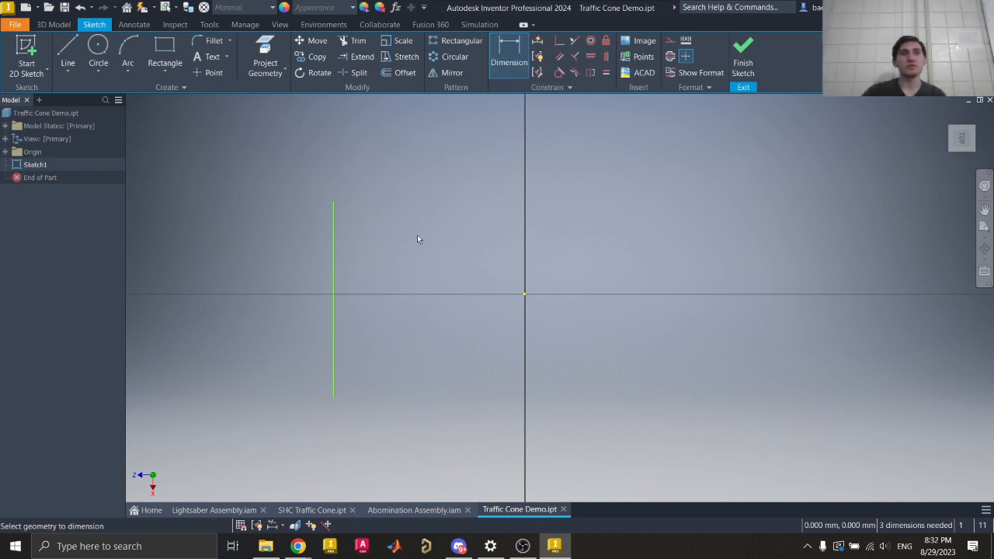
click(334, 230)
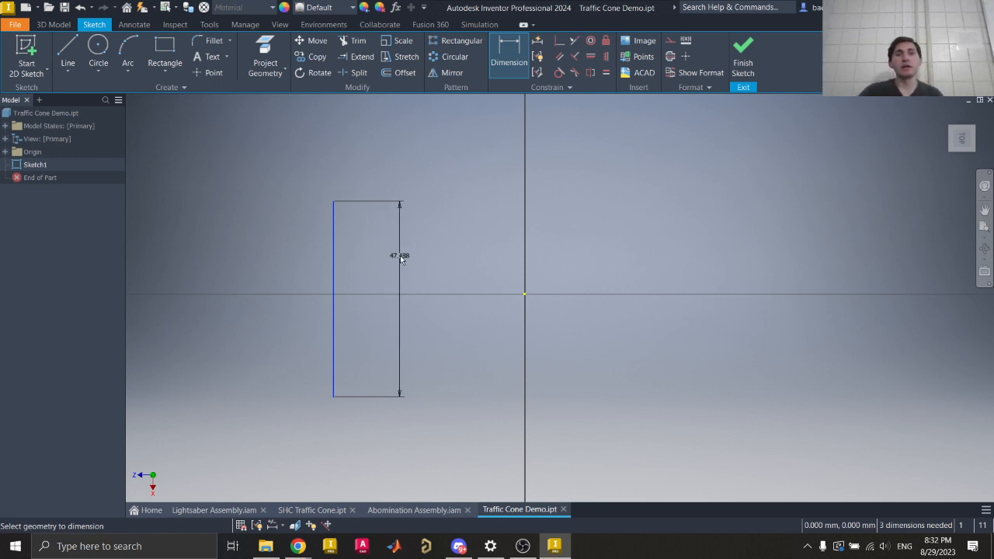
click(400, 256)
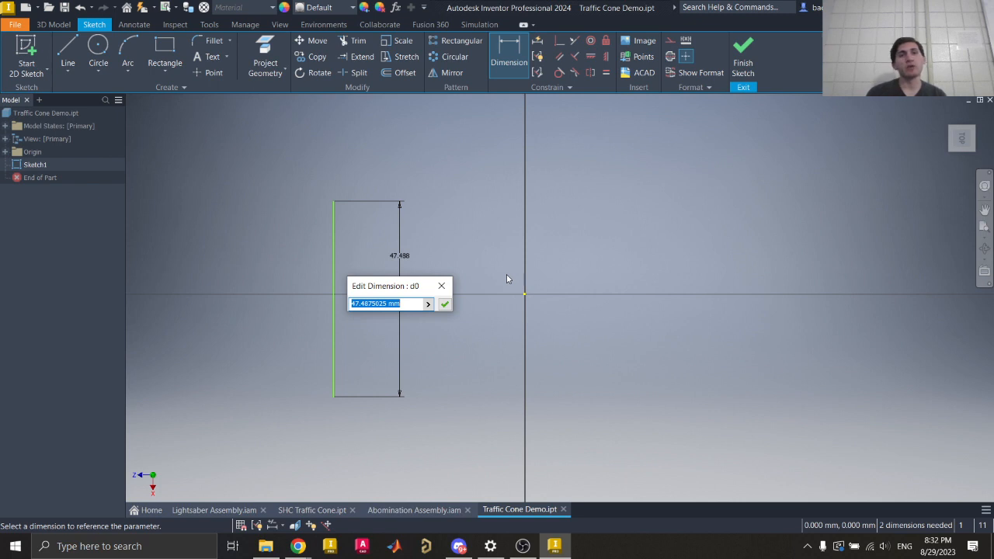
click(411, 303)
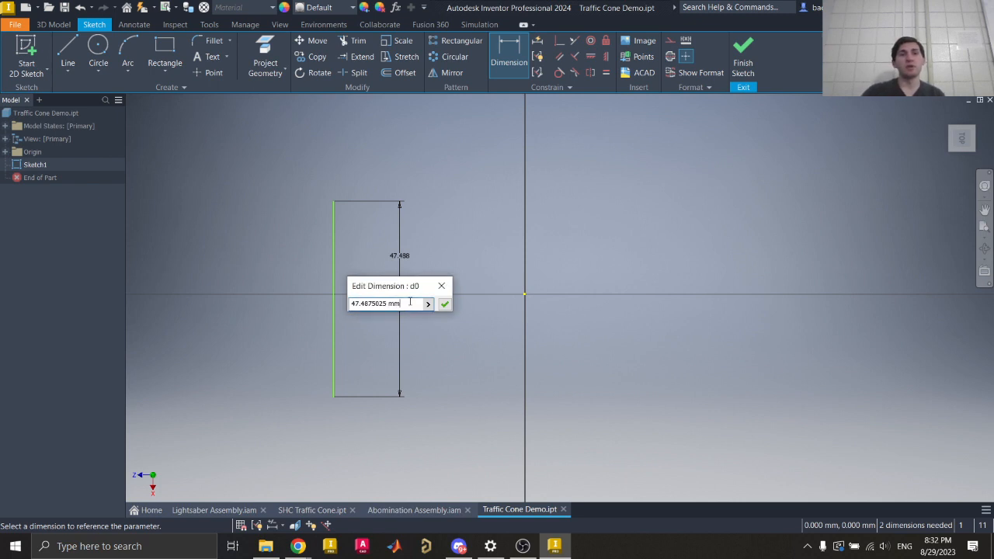
drag(410, 302, 341, 307)
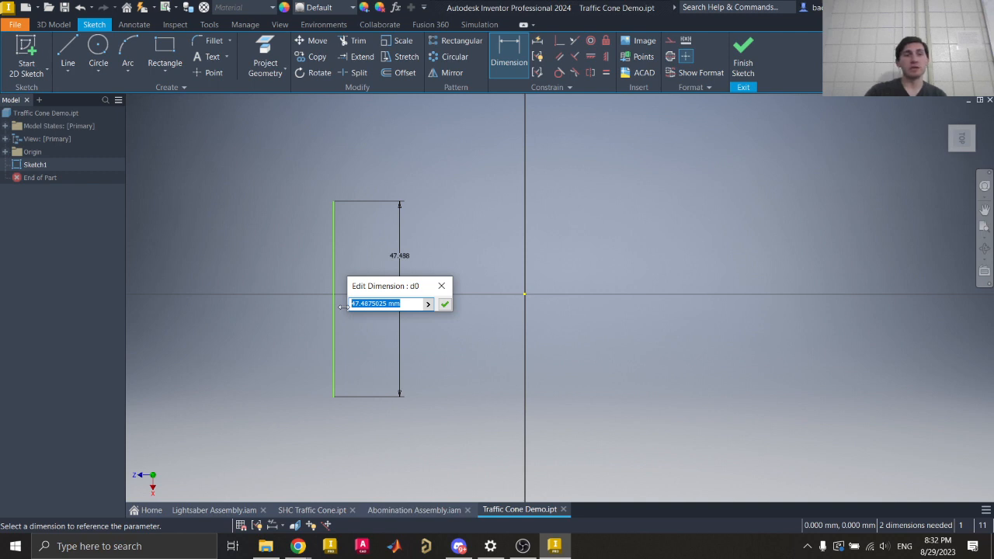
text(40)
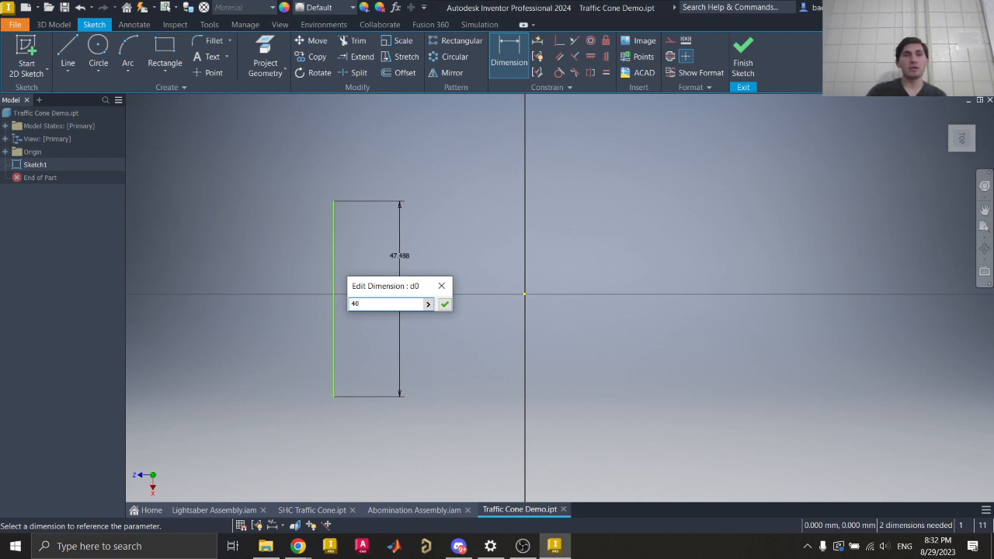
key(Return)
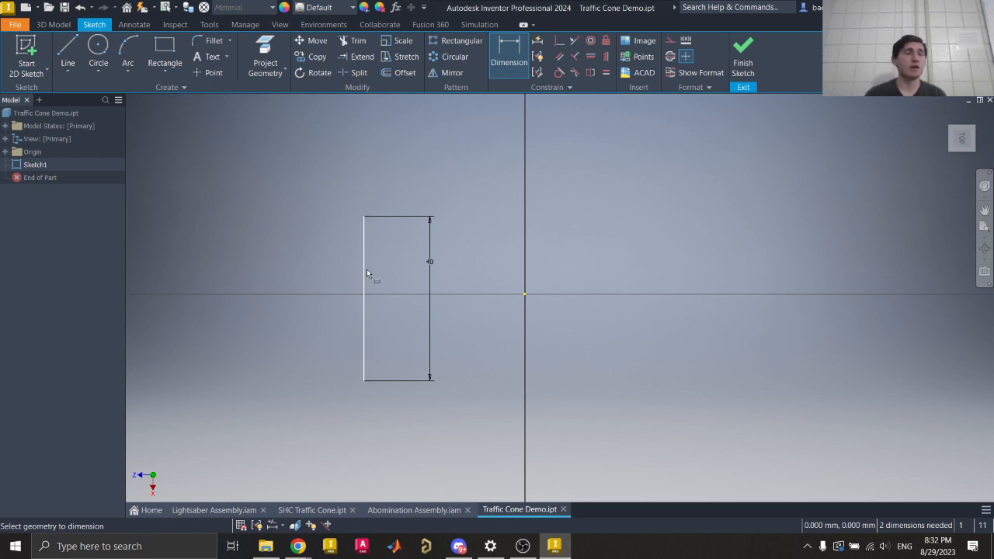
key(Escape)
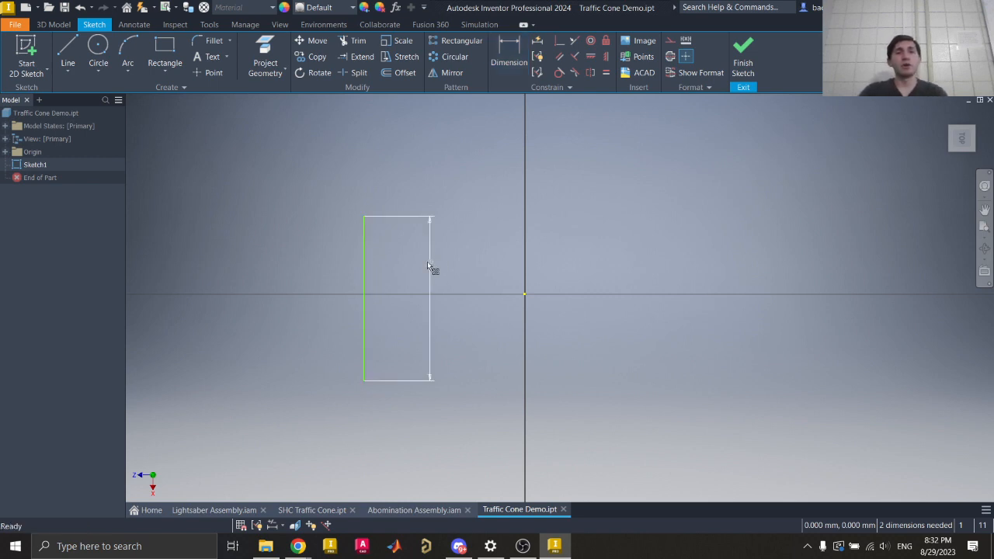
- Edit the vertical line's existing length dimension and set it to 50 mm
double_click(429, 265)
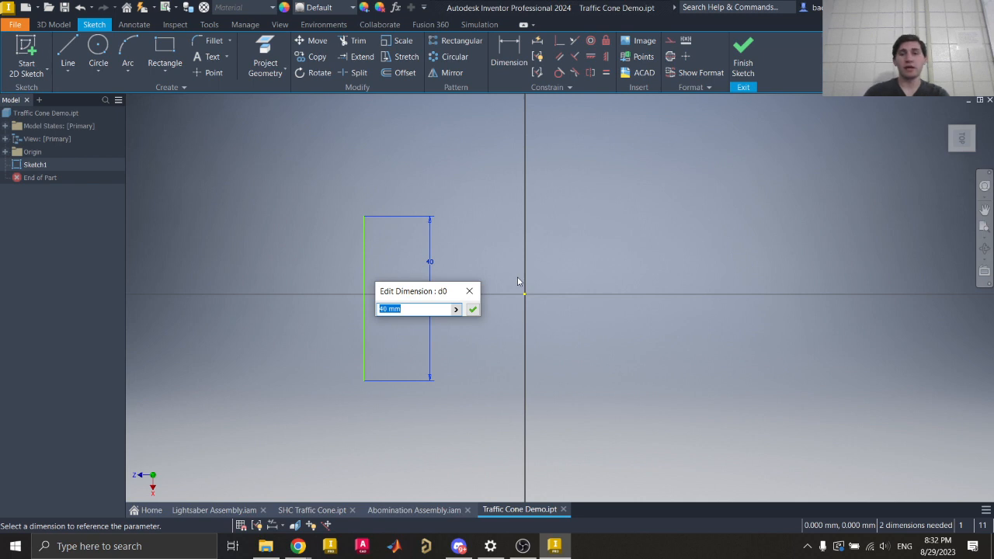
text(50)
key(Return)
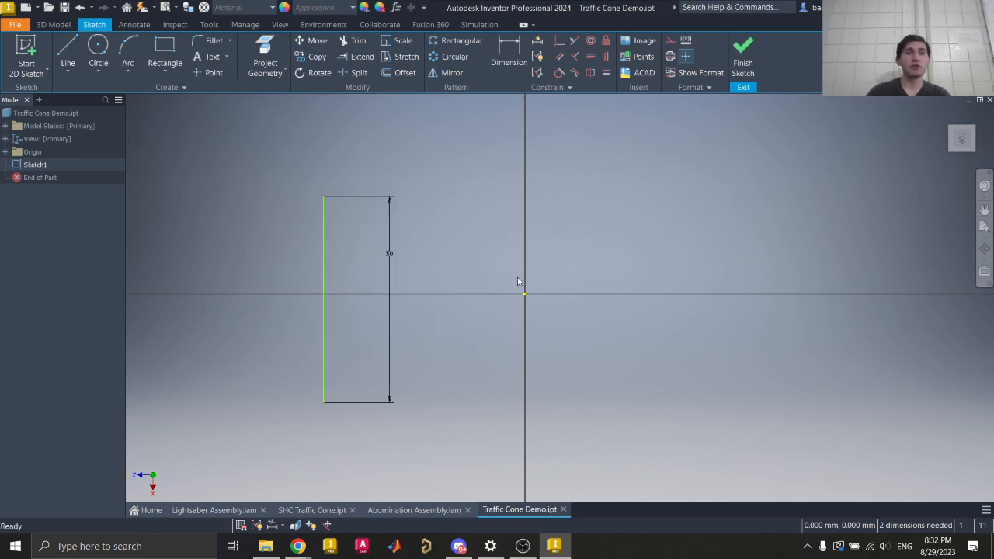
double_click(391, 253)
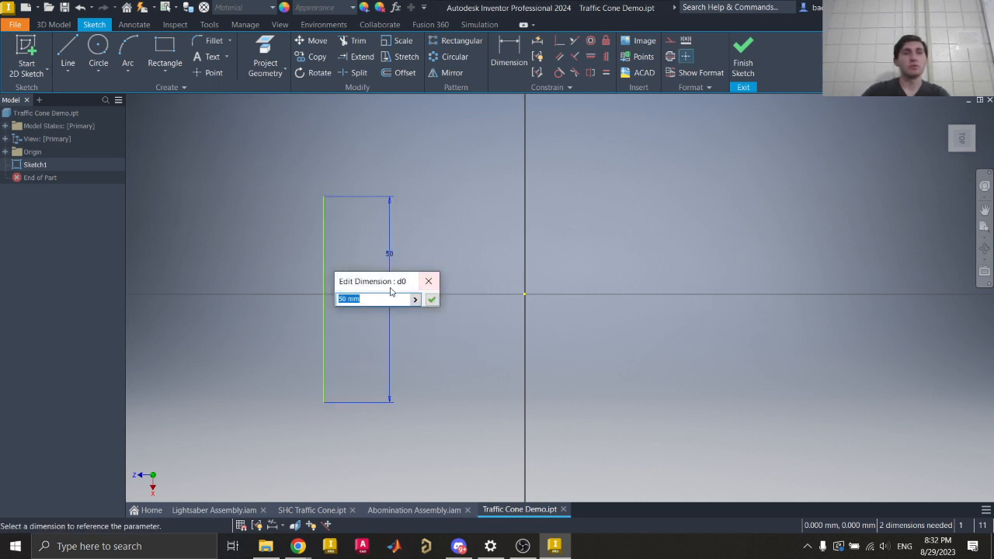
key(Escape)
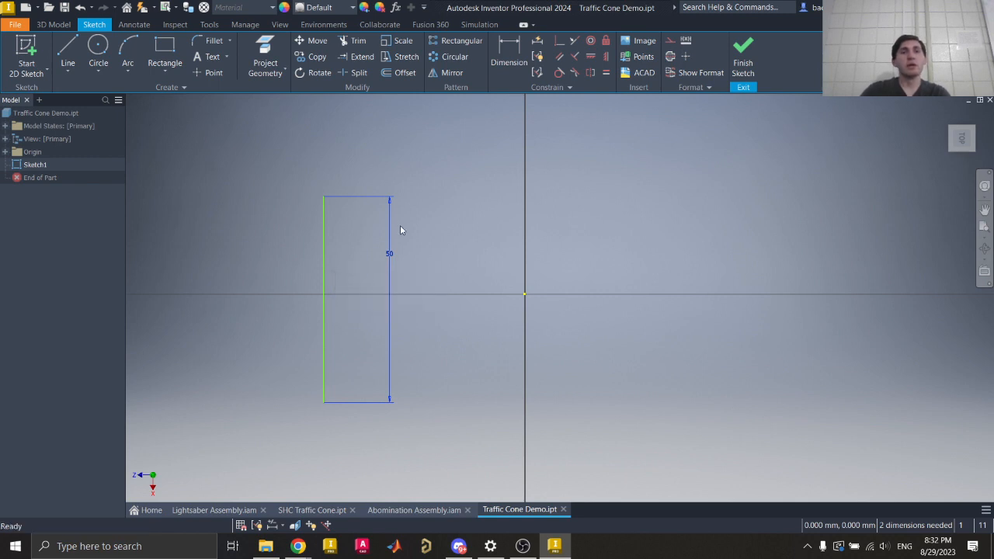
- Set the vertical line's length dimension back to 40, leaving out the unit in the entry
double_click(391, 250)
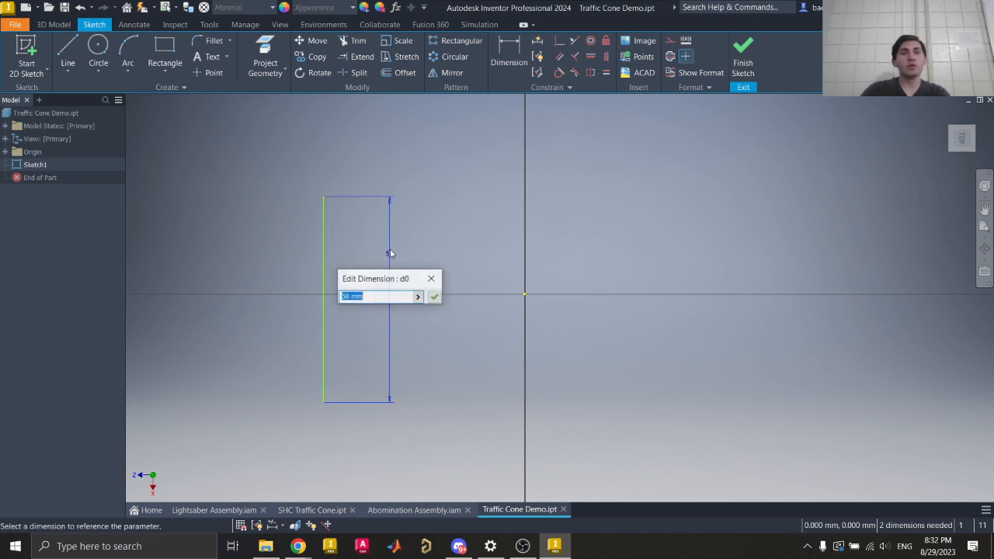
click(373, 296)
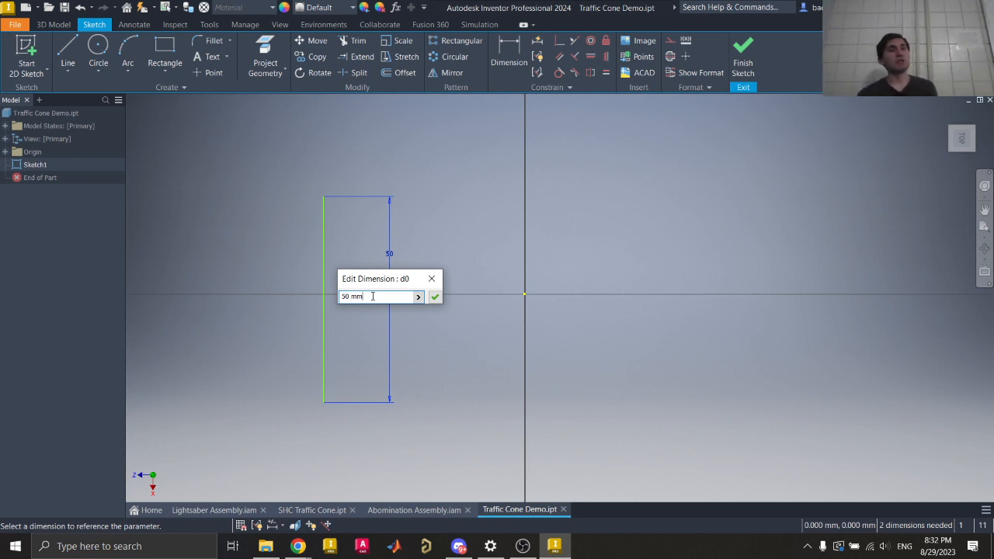
key(BackSpace)
key(BackSpace)
key(BackSpace)
key(BackSpace)
key(BackSpace)
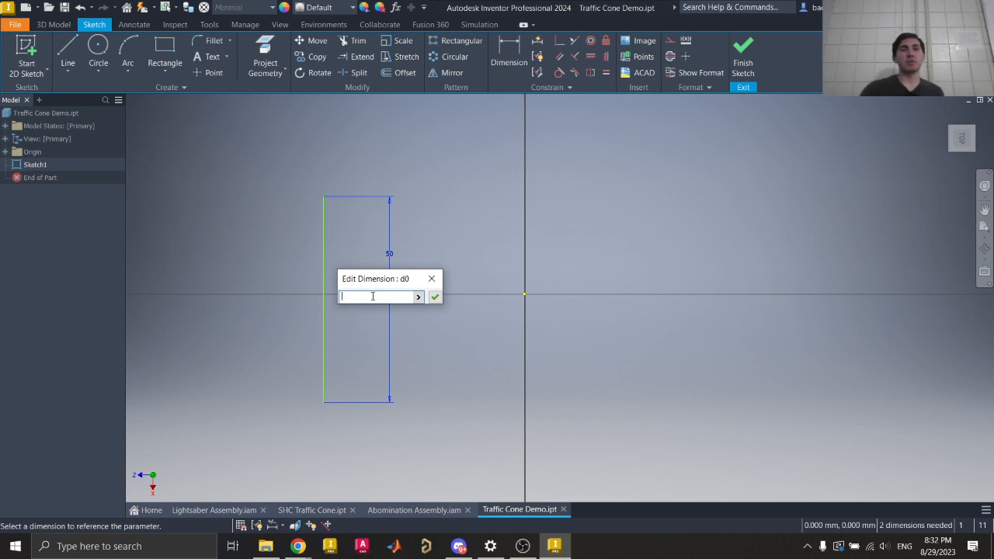
text(40)
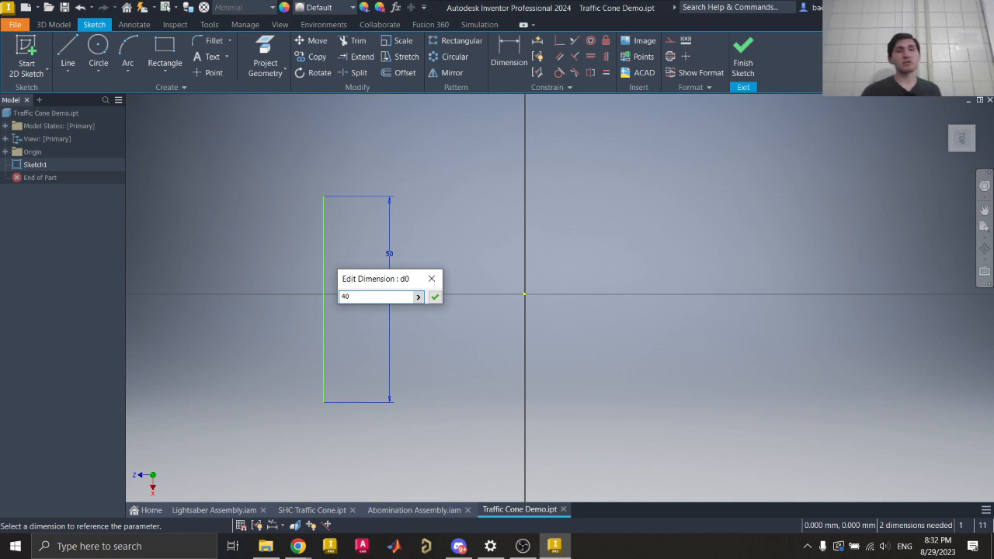
key(Return)
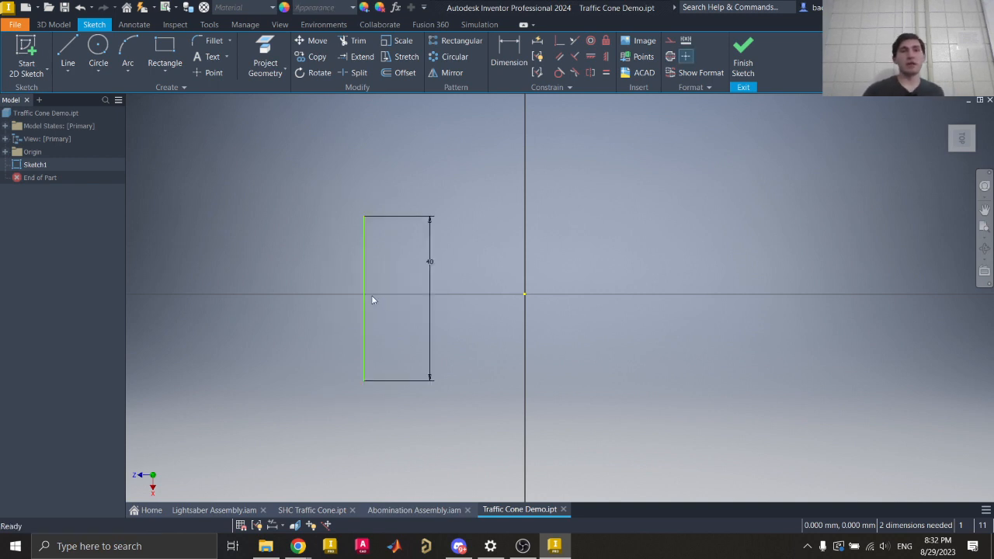
- Change the unit of the vertical line's length dimension to inches, making it 40 in
double_click(428, 264)
click(403, 307)
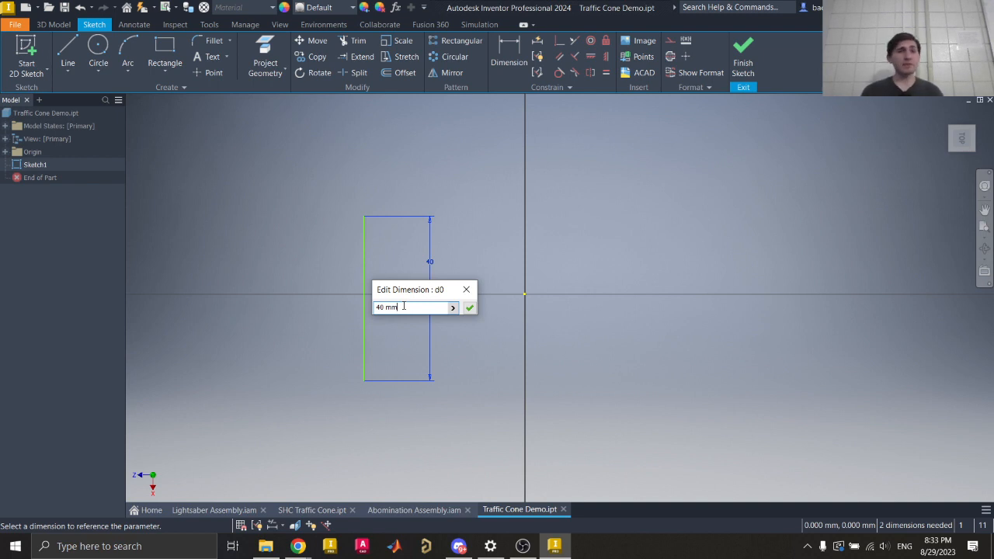
key(BackSpace)
key(BackSpace)
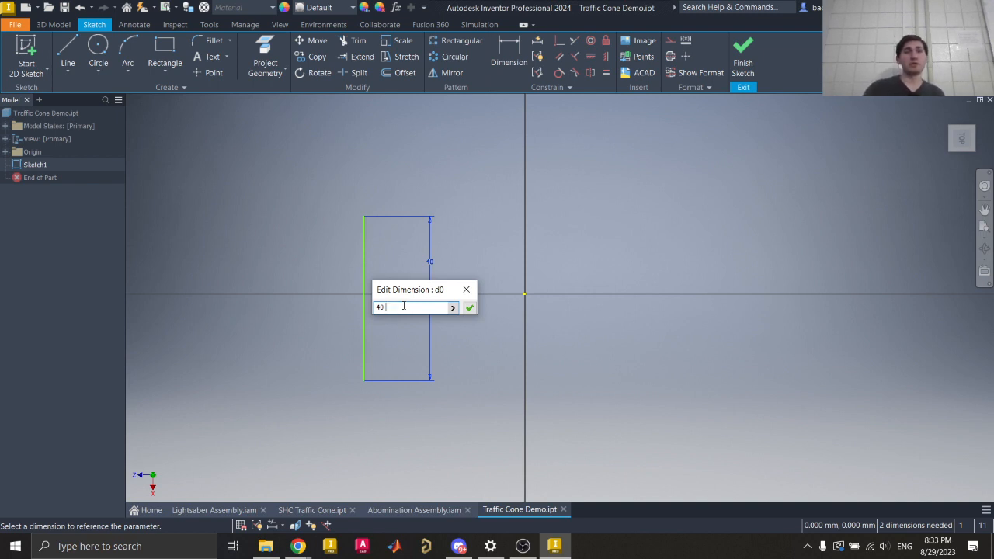
text(in)
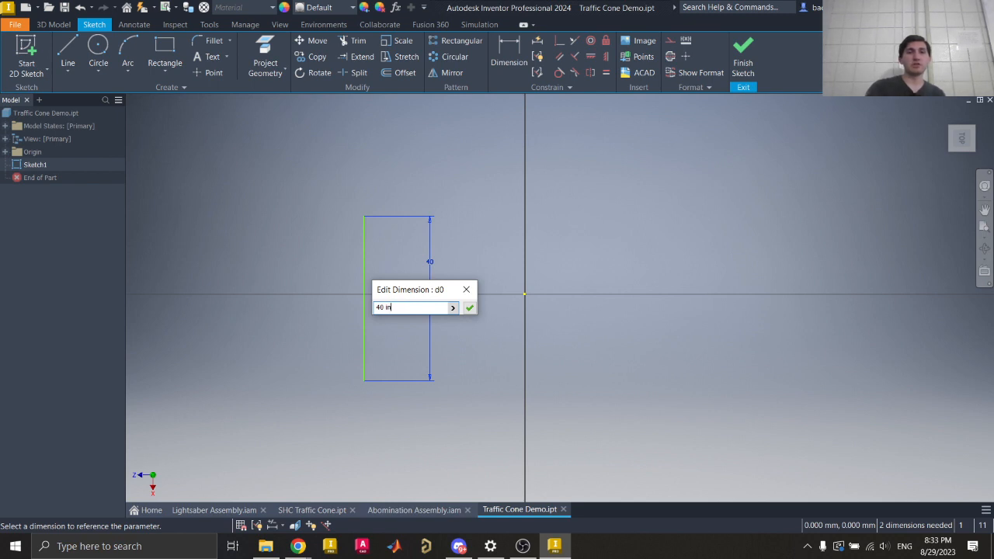
key(Return)
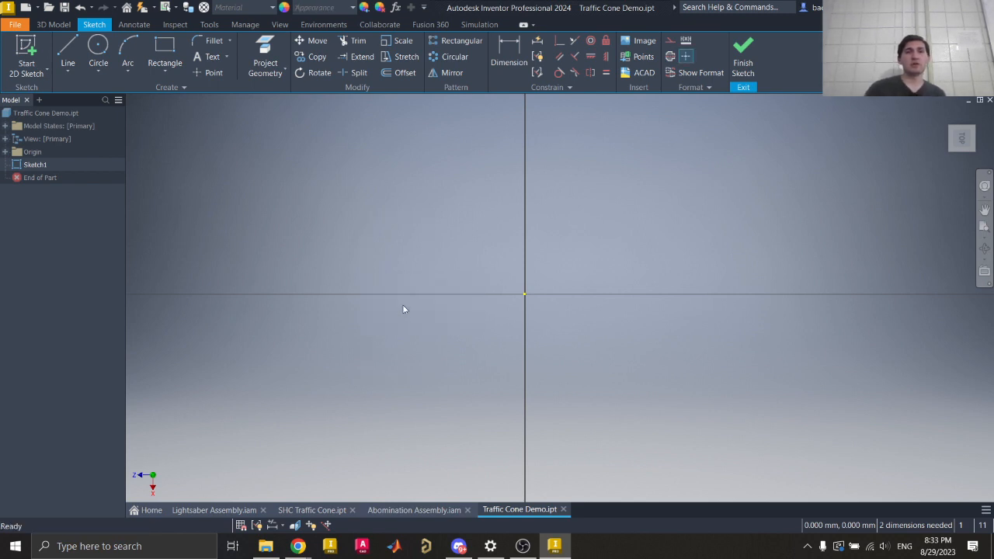
- Inspect the enlarged line's length dimension, close its editor without a change, and undo the switch to inches
scroll(404, 308, up, 10)
scroll(344, 302, down, 7)
scroll(374, 270, up, 2)
double_click(370, 256)
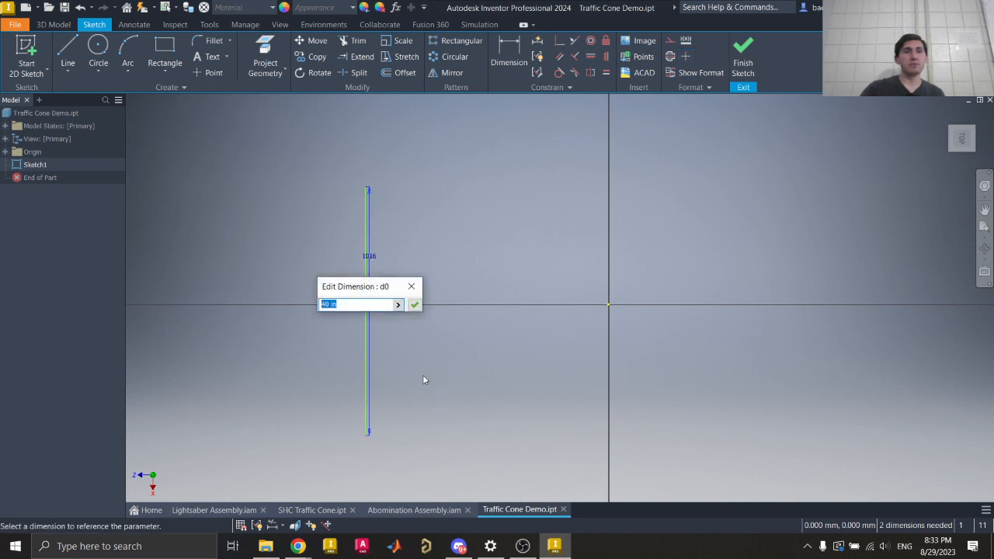
click(412, 286)
scroll(629, 318, up, 10)
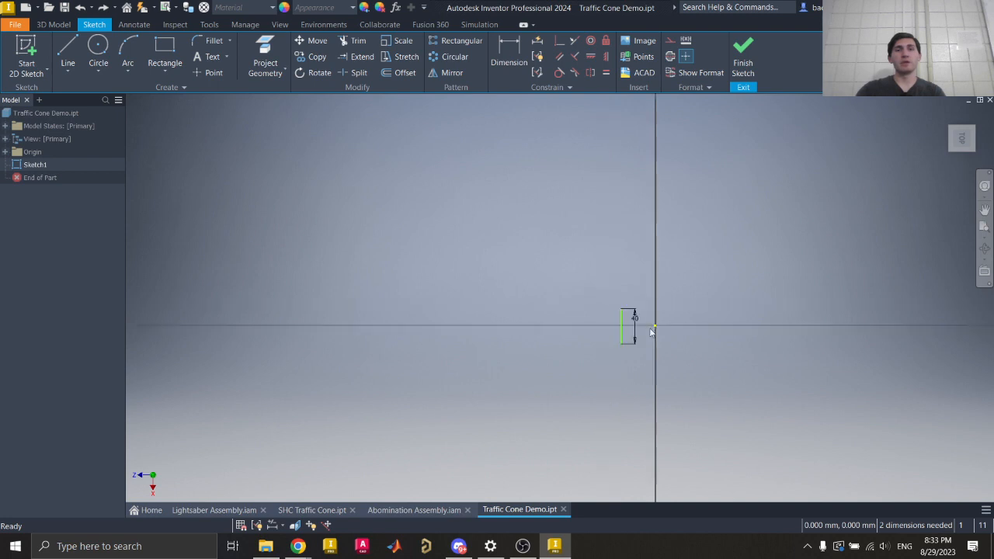
double_click(569, 258)
click(564, 306)
key(BackSpace)
key(BackSpace)
key(BackSpace)
key(BackSpace)
key(BackSpace)
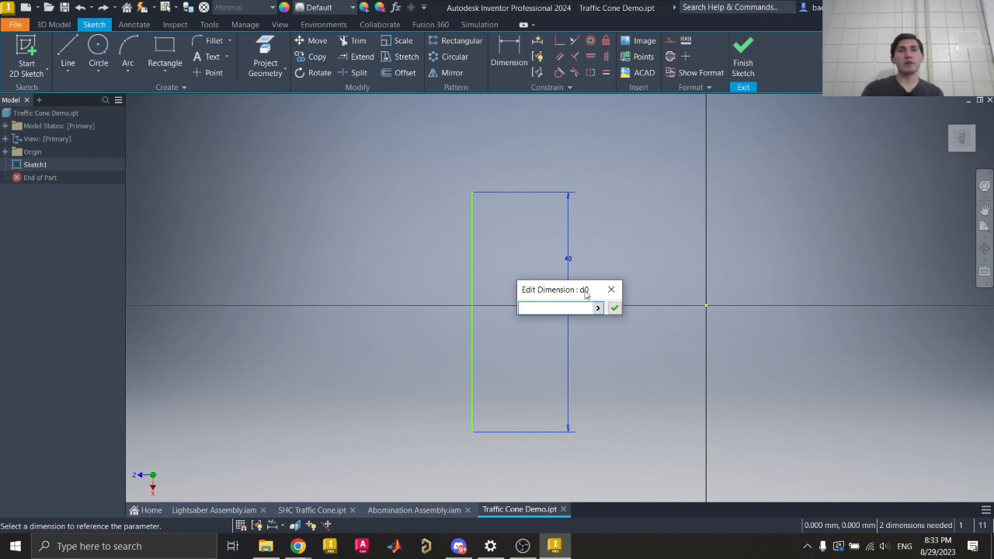
- In the model parameters, set the equation of the line's length parameter d0 to 10 + 30 and close the parameter table
click(397, 7)
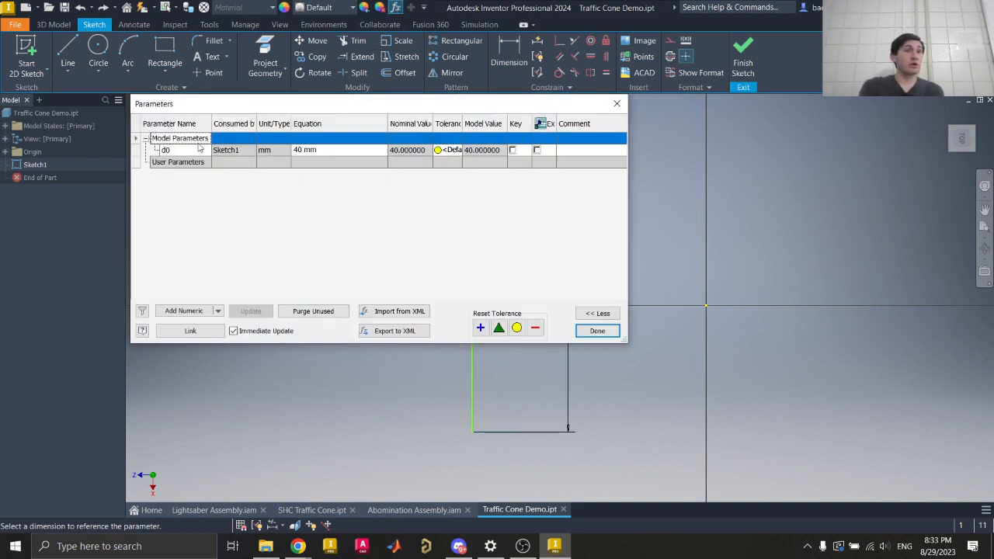
click(338, 150)
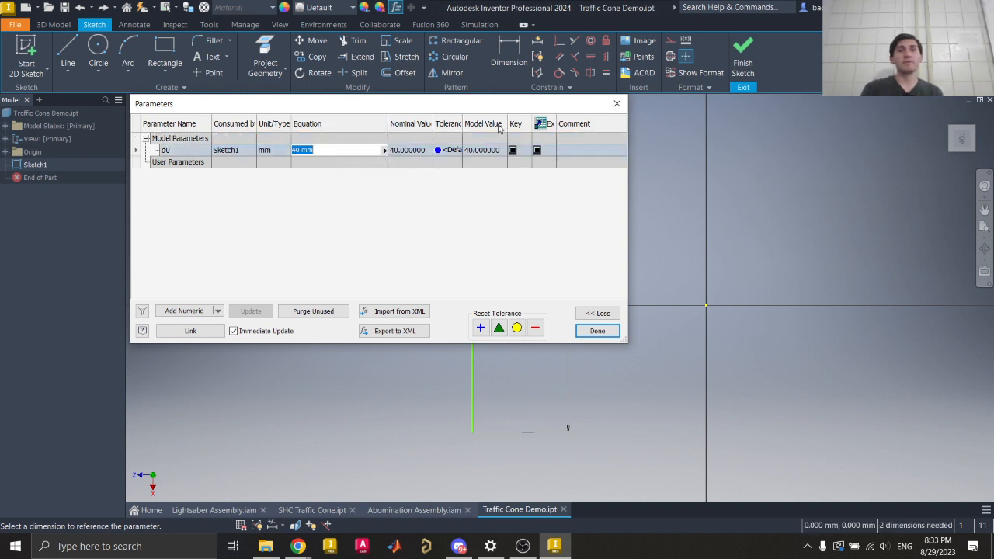
drag(492, 109, 347, 120)
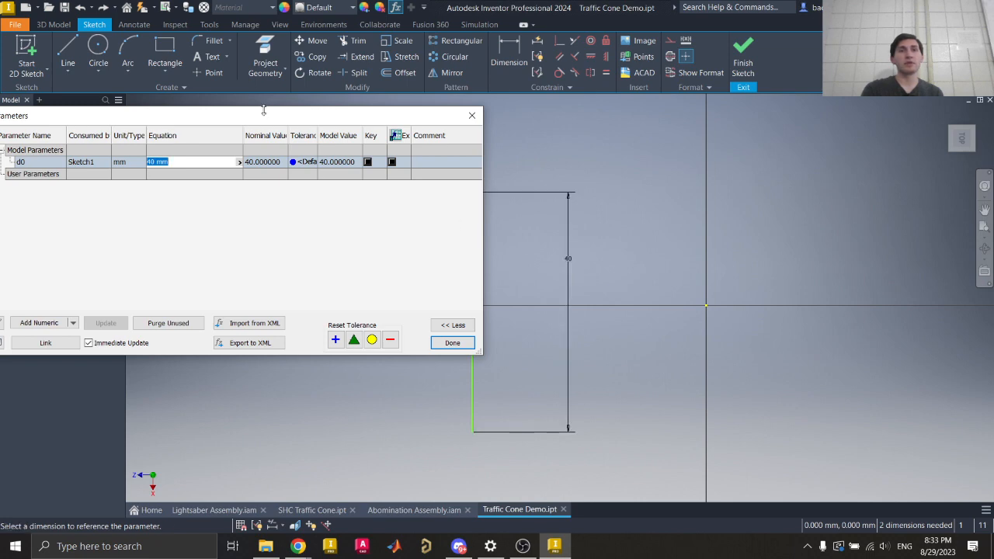
drag(265, 116, 335, 81)
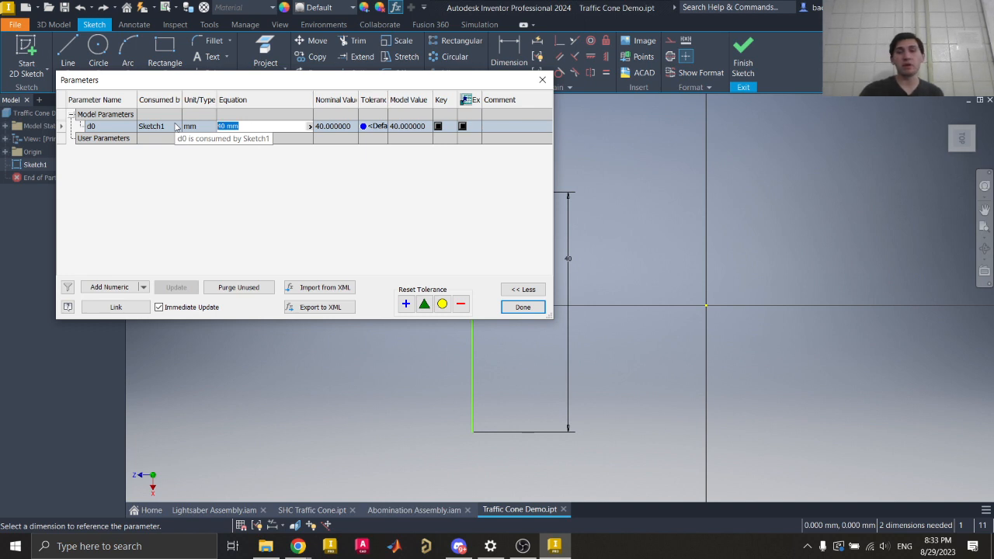
text(10 + 30)
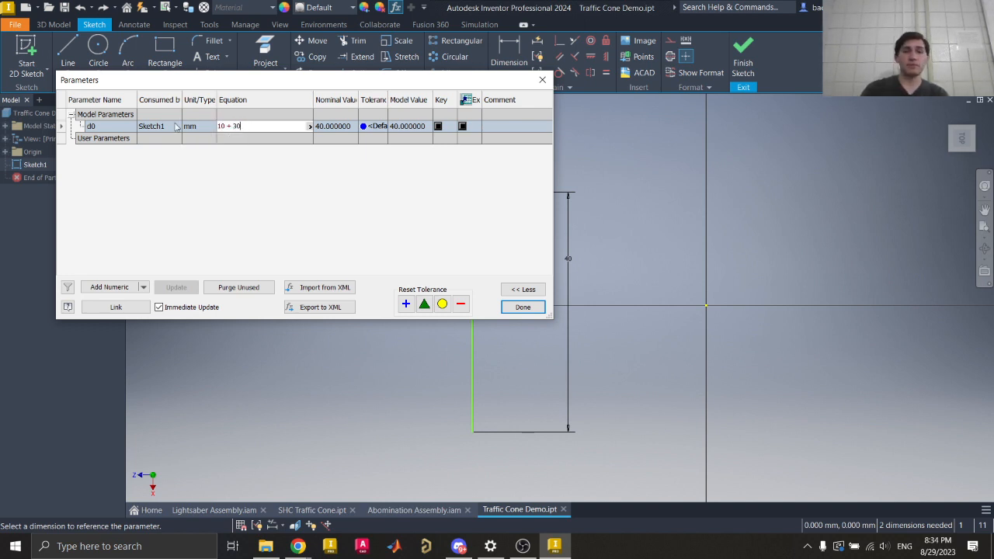
key(Return)
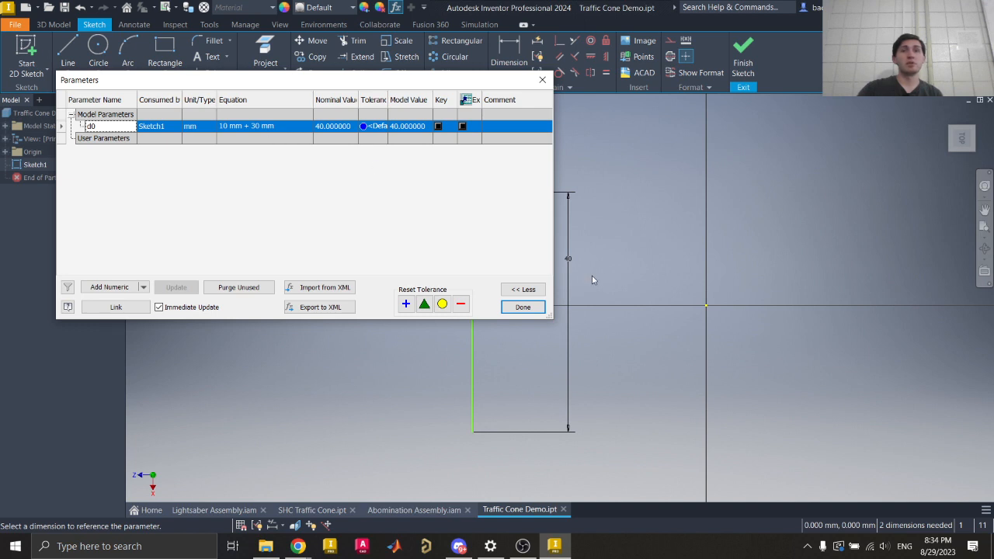
click(522, 306)
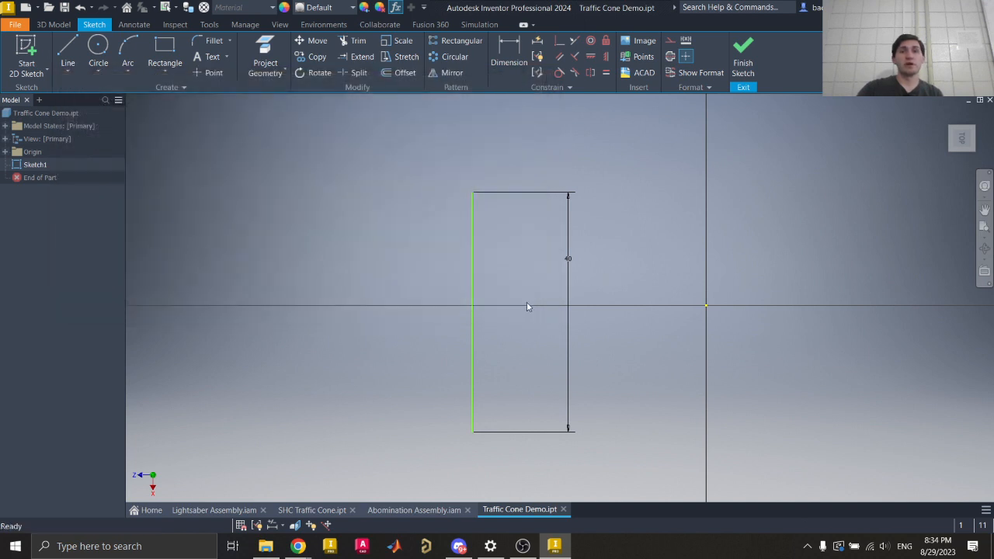
- Reopen the vertical line's length dimension to view its stored equation, and close it without a change
click(571, 262)
click(579, 311)
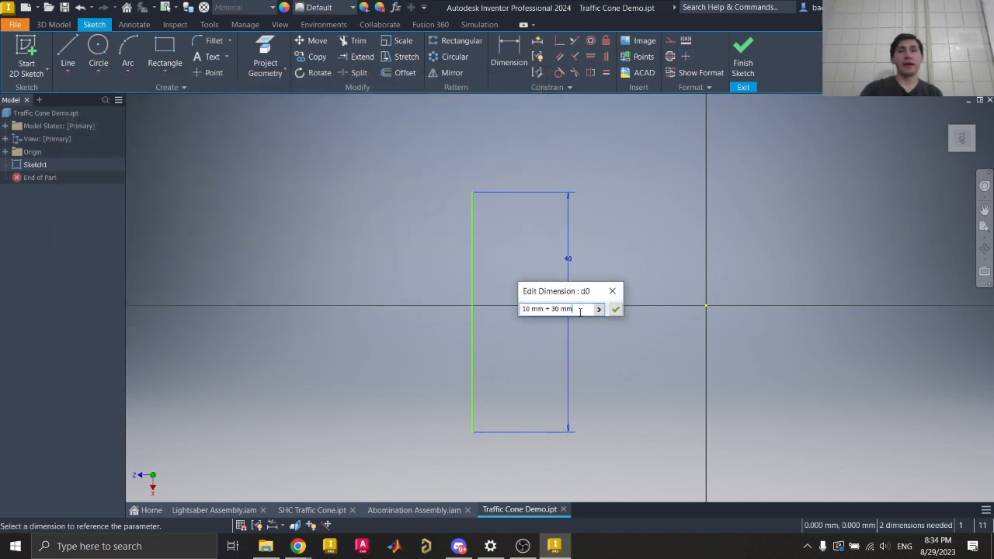
drag(581, 310, 509, 324)
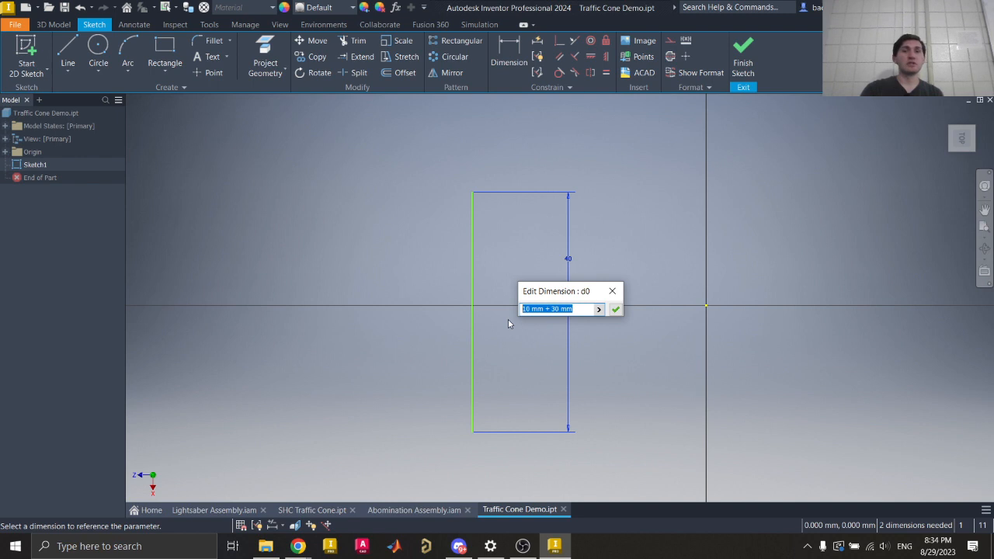
click(613, 291)
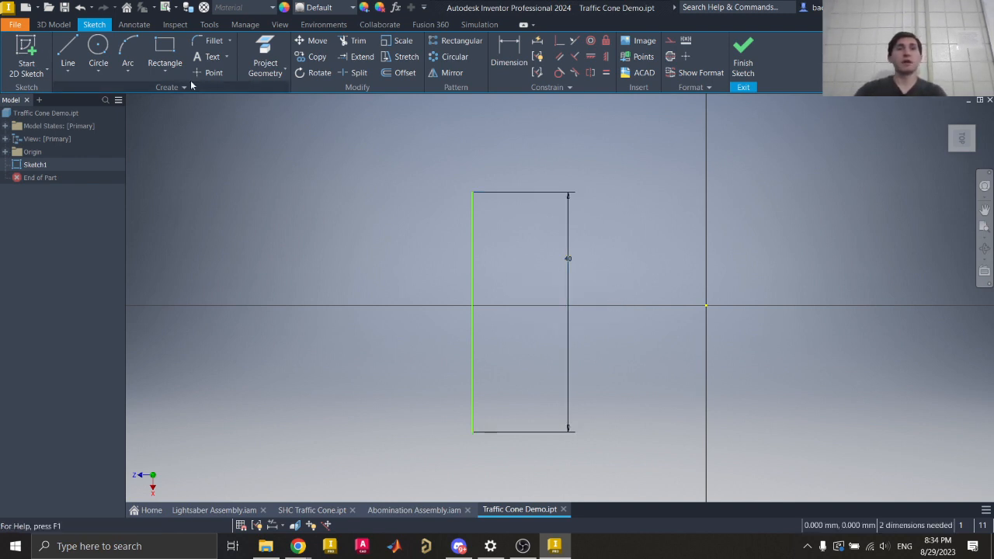
- Draw a horizontal line from the vertical line's upper endpoint, perpendicular to it and extending past the vertical axis
click(67, 53)
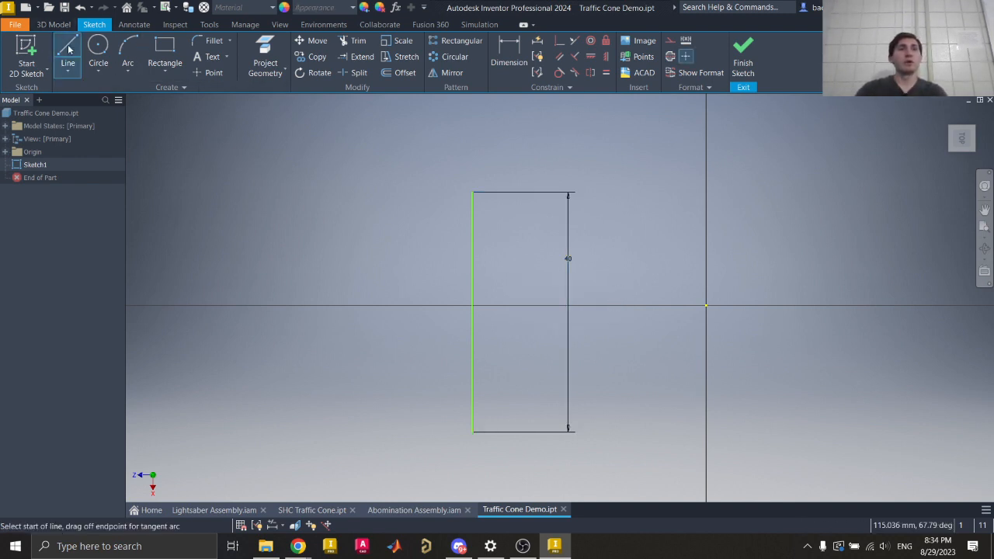
click(472, 192)
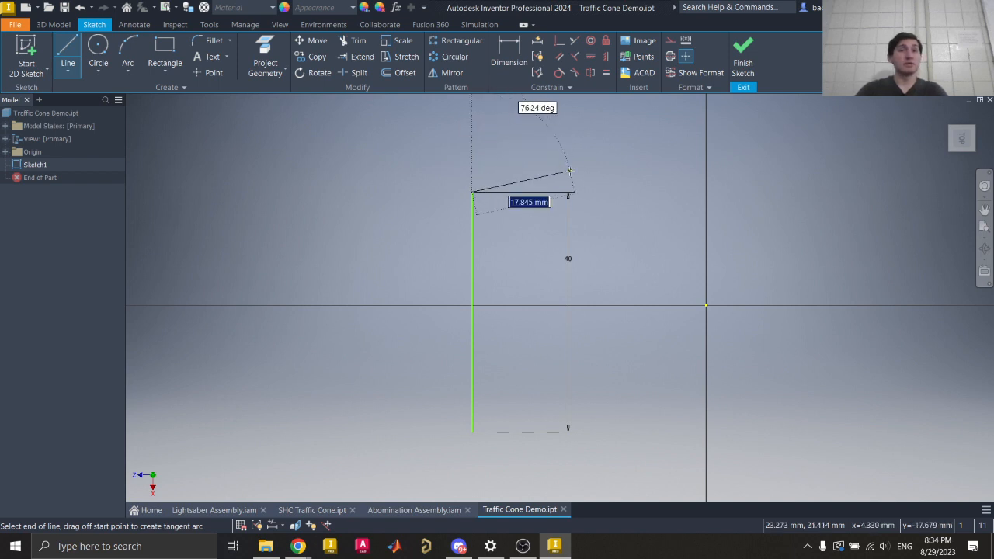
click(791, 191)
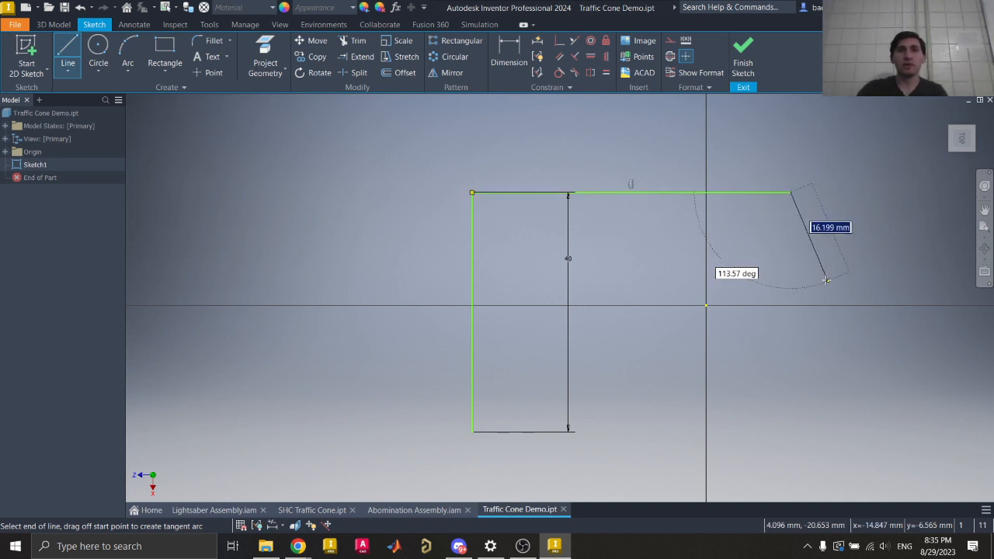
key(Escape)
- Show the new horizontal line's perpendicular constraint and stretch the line freely by its open endpoint
click(756, 194)
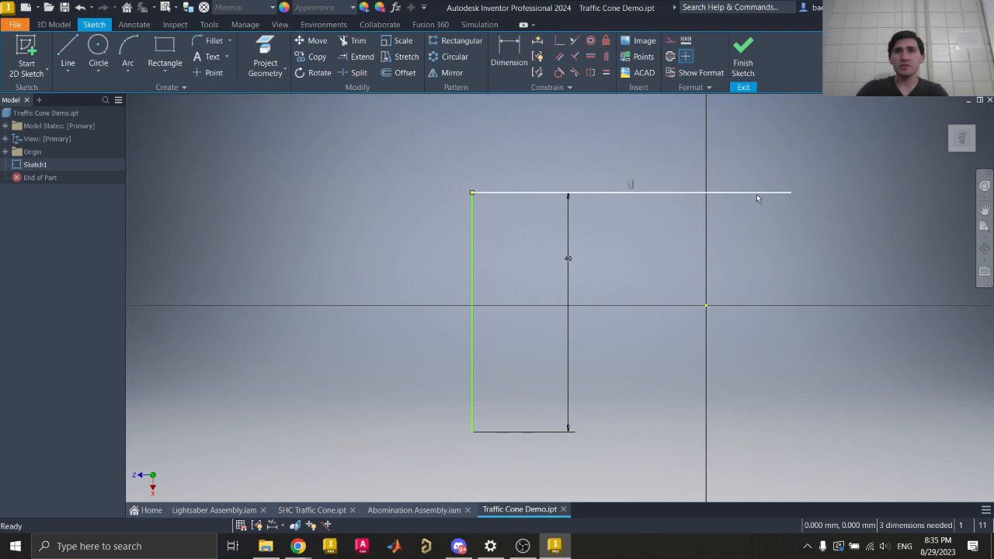
click(631, 185)
key(Delete)
mouse_move(637, 204)
mouse_down()
mouse_move(651, 169)
mouse_move(637, 199)
mouse_move(661, 205)
mouse_move(671, 228)
mouse_move(759, 225)
mouse_move(652, 183)
mouse_move(614, 206)
mouse_up()
drag(764, 208, 704, 192)
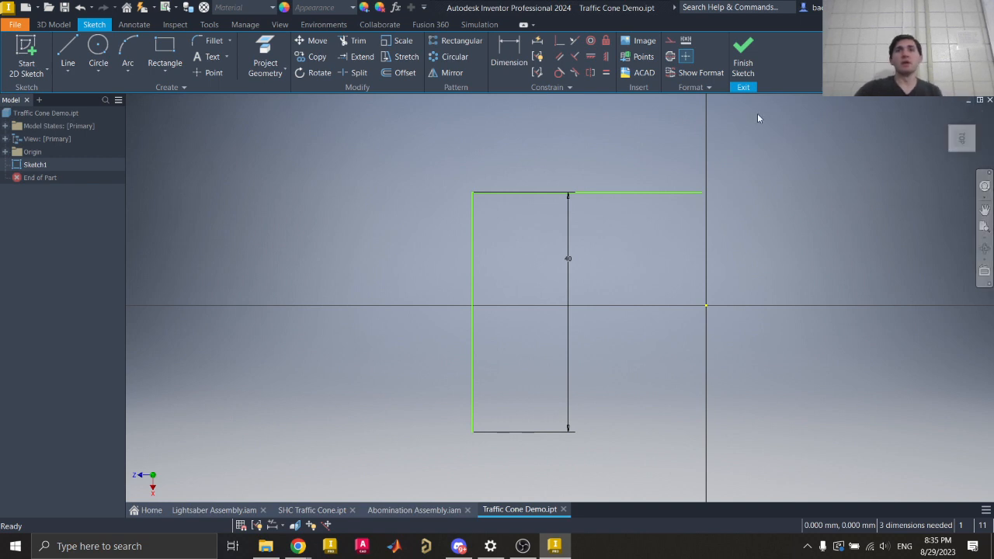
mouse_move(702, 194)
mouse_down()
mouse_move(712, 209)
mouse_move(892, 191)
mouse_move(714, 150)
mouse_move(544, 236)
mouse_move(889, 186)
mouse_move(781, 190)
mouse_move(876, 187)
mouse_move(860, 207)
mouse_up()
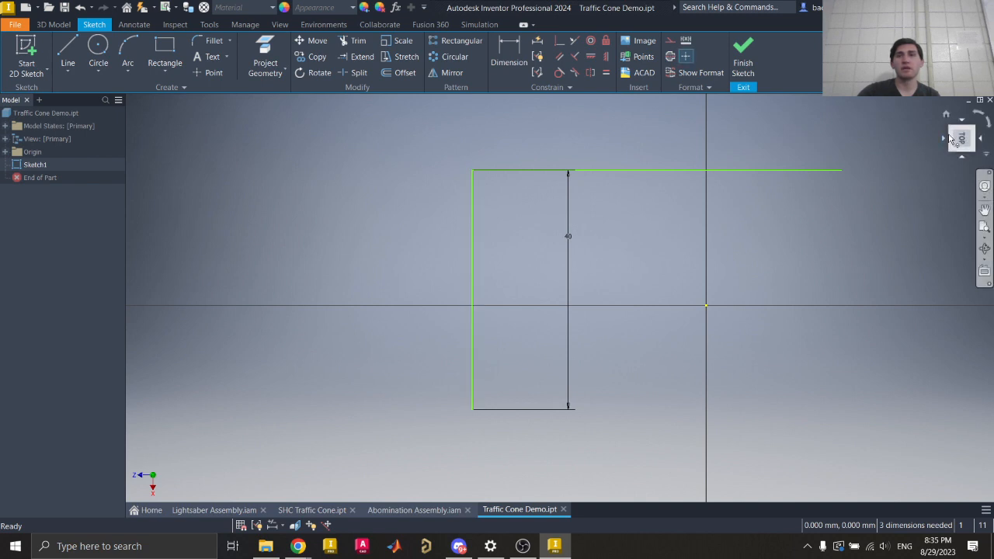
- Rotate the sketch view a quarter turn, check the constraint shared by both lines, and shorten the undimensioned vertical line
click(979, 116)
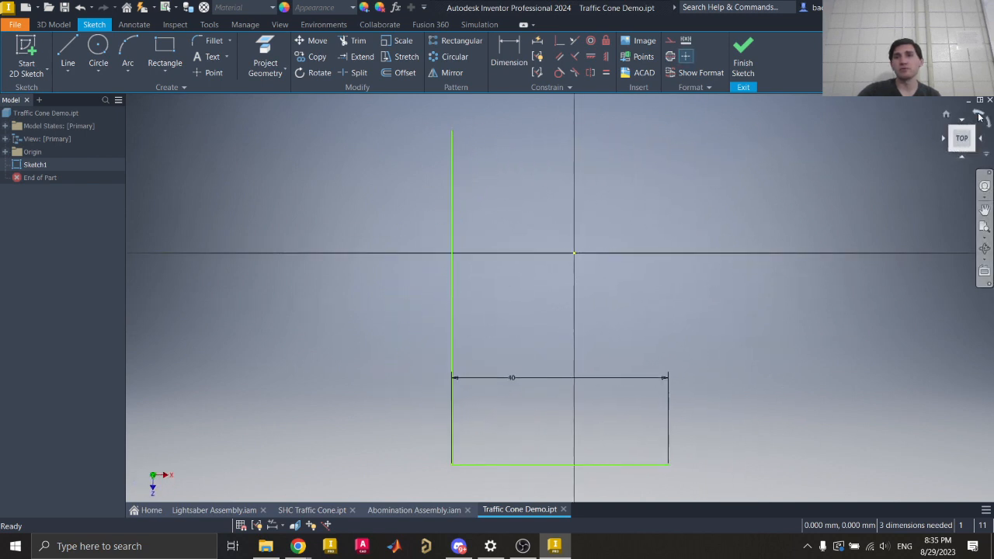
click(532, 466)
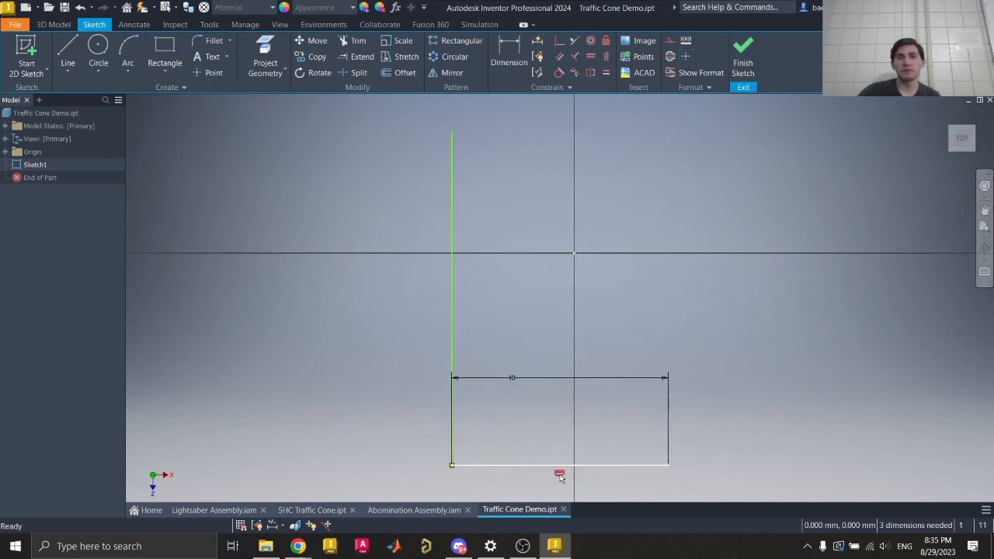
click(451, 261)
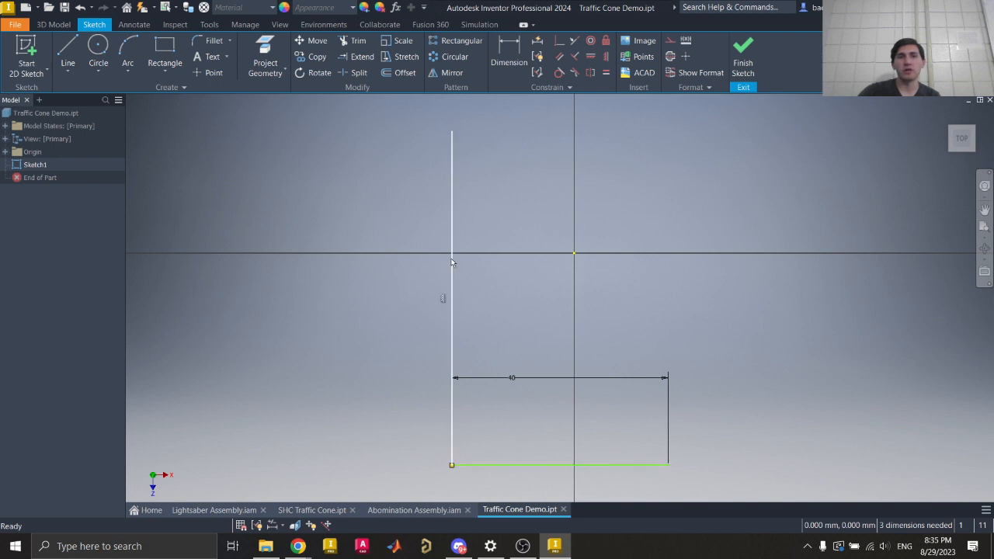
click(448, 303)
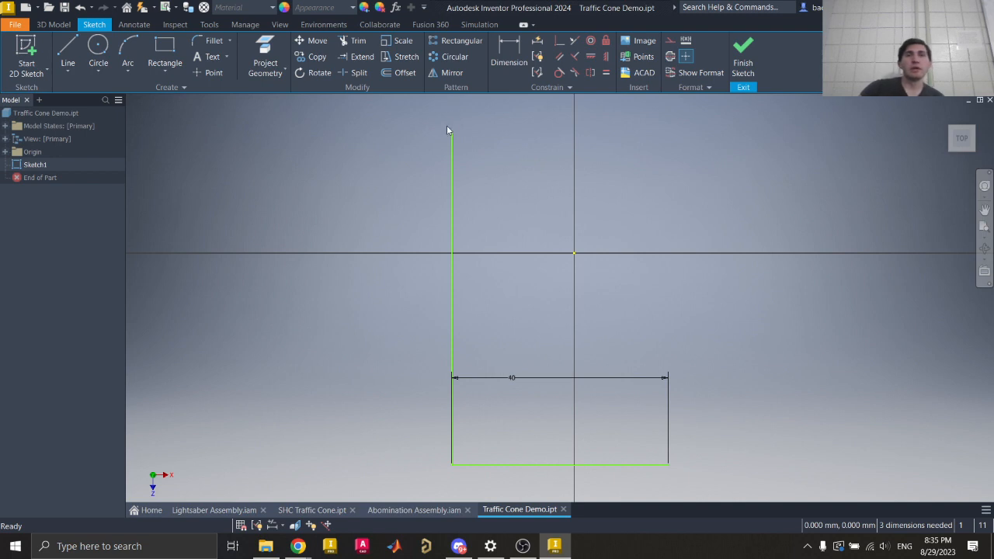
mouse_move(452, 132)
mouse_down()
mouse_move(340, 228)
mouse_move(383, 159)
mouse_move(431, 123)
mouse_move(471, 236)
mouse_move(448, 207)
mouse_up()
- Delete the perpendicular constraint between the two lines, tilt the vertical line by its free end, and undo these changes
click(443, 303)
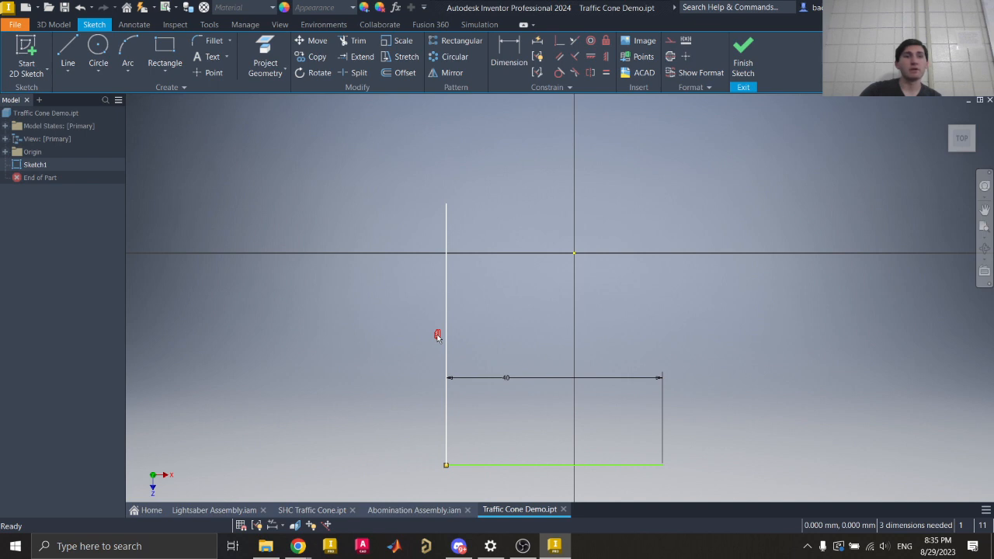
right_click(437, 336)
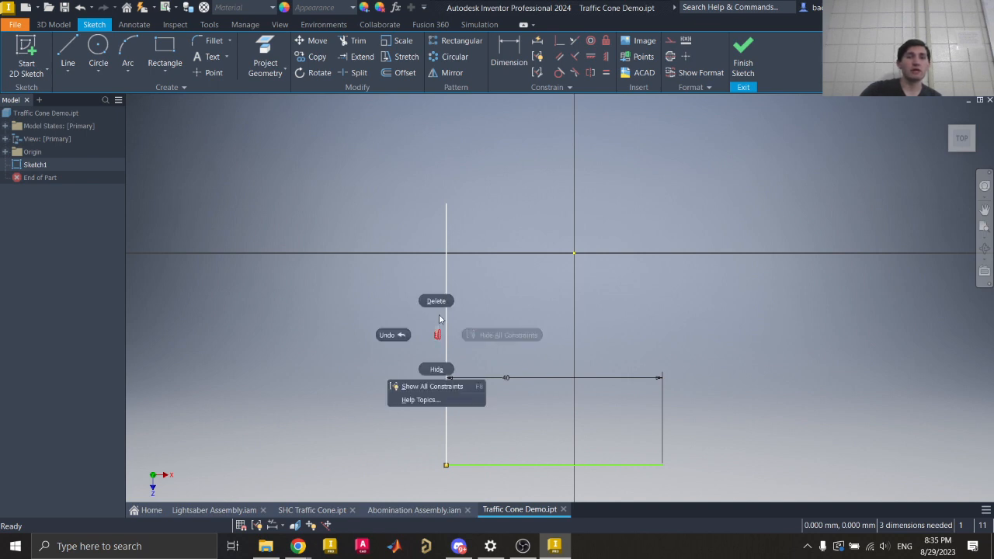
click(436, 302)
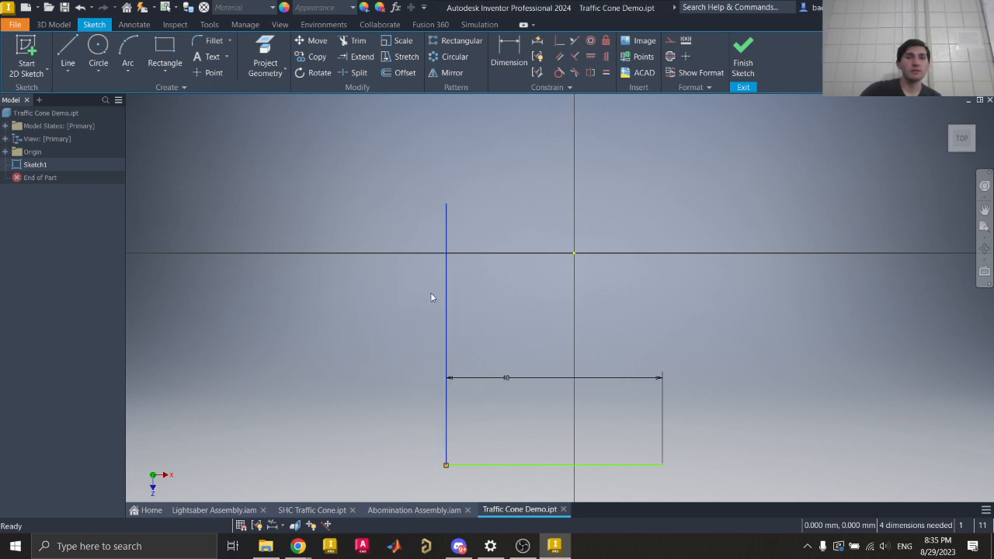
drag(451, 204, 501, 203)
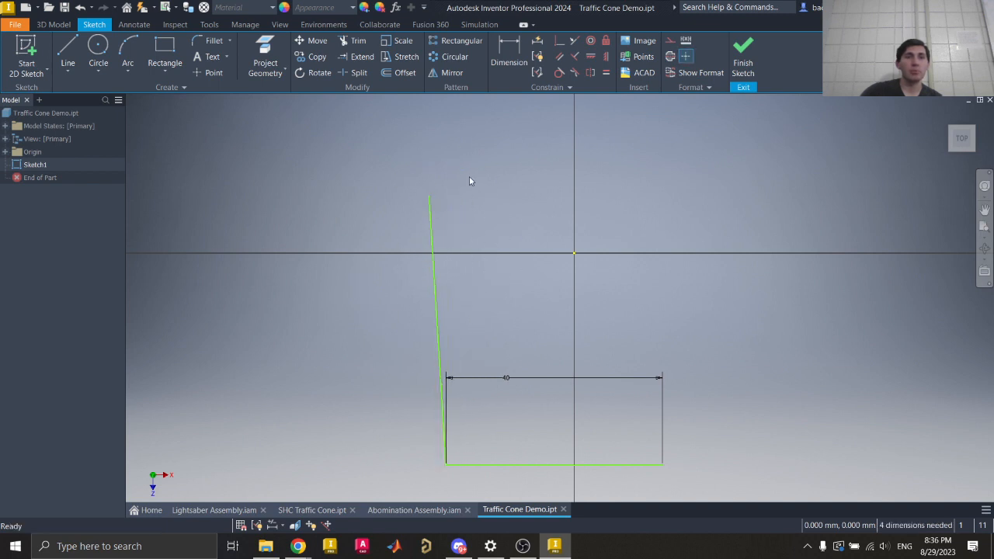
key(ctrl+z)
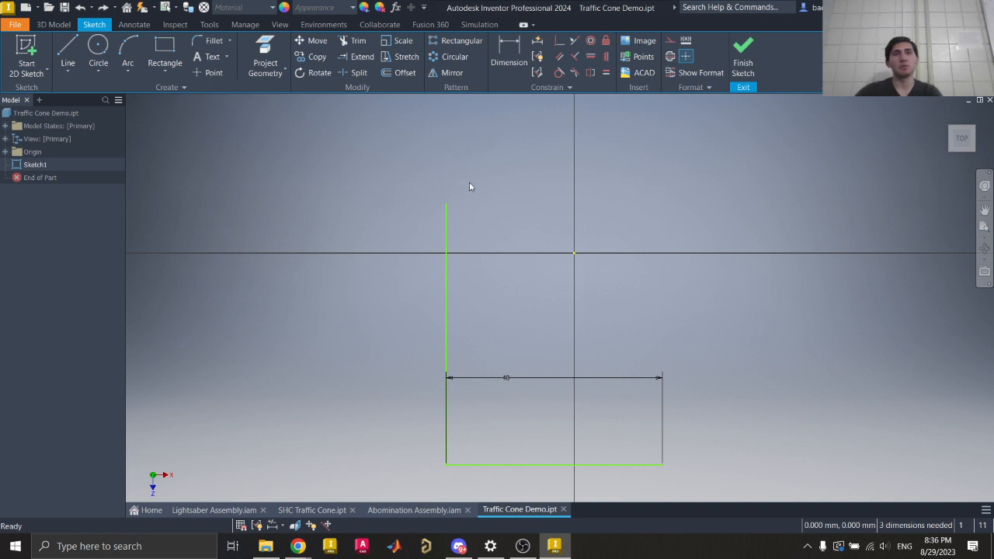
- Reposition the L-shaped pair of lines by their free ends and move the horizontal line's dimension toward the middle above it
click(446, 253)
click(514, 204)
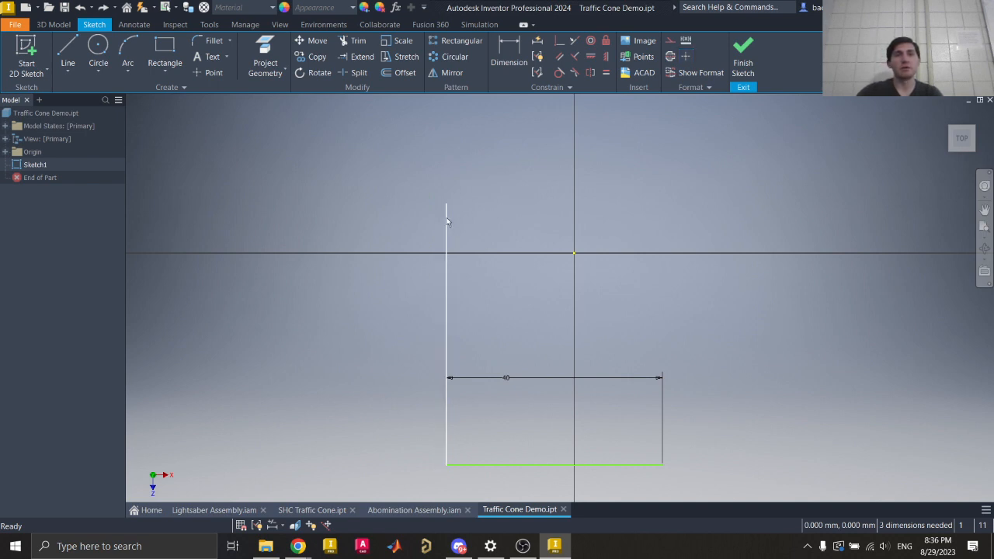
mouse_move(446, 203)
mouse_down()
mouse_move(379, 218)
mouse_move(523, 210)
mouse_move(456, 177)
mouse_up()
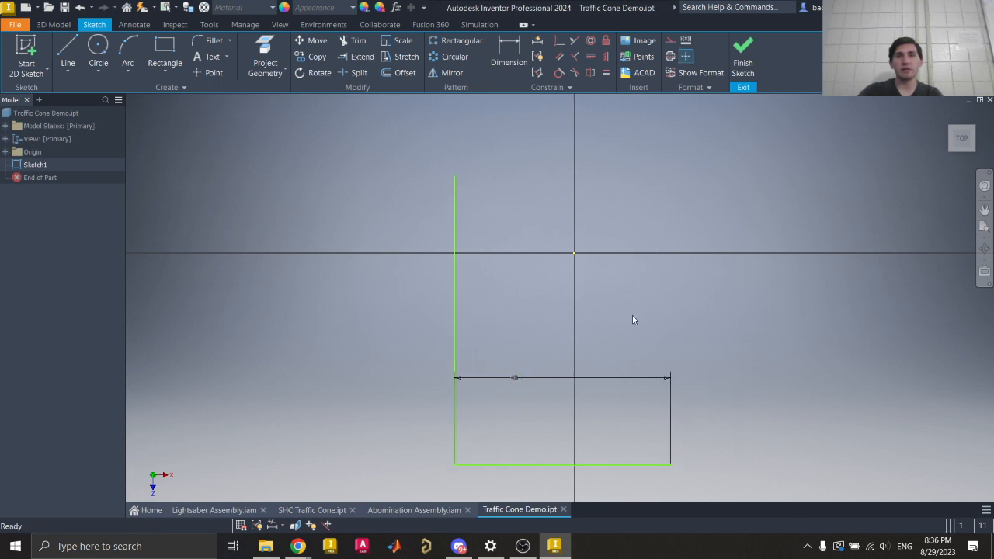
drag(673, 466, 661, 400)
click(716, 317)
drag(515, 319, 557, 345)
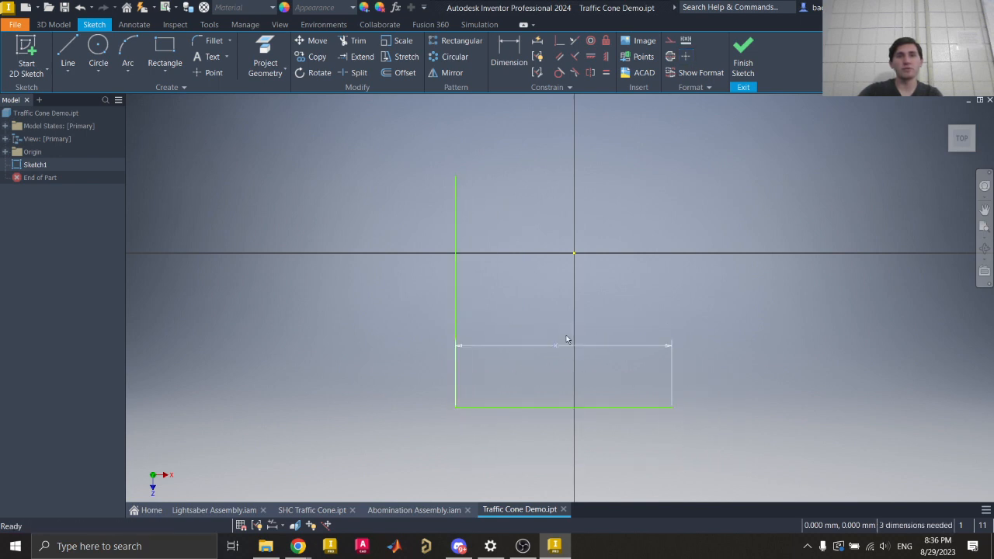
- Dimension the vertical line's length on its left side and set it to 40 mm
click(509, 55)
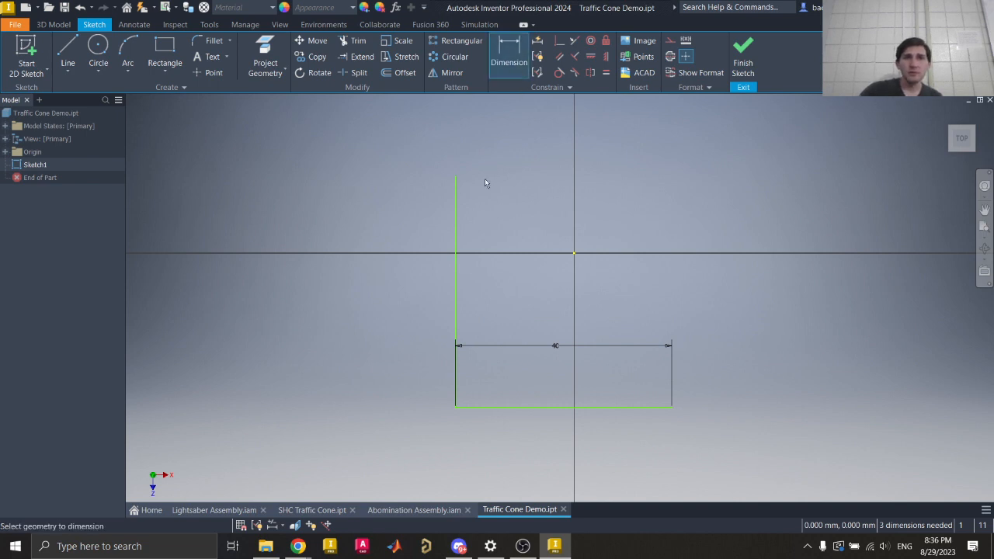
click(456, 220)
click(372, 297)
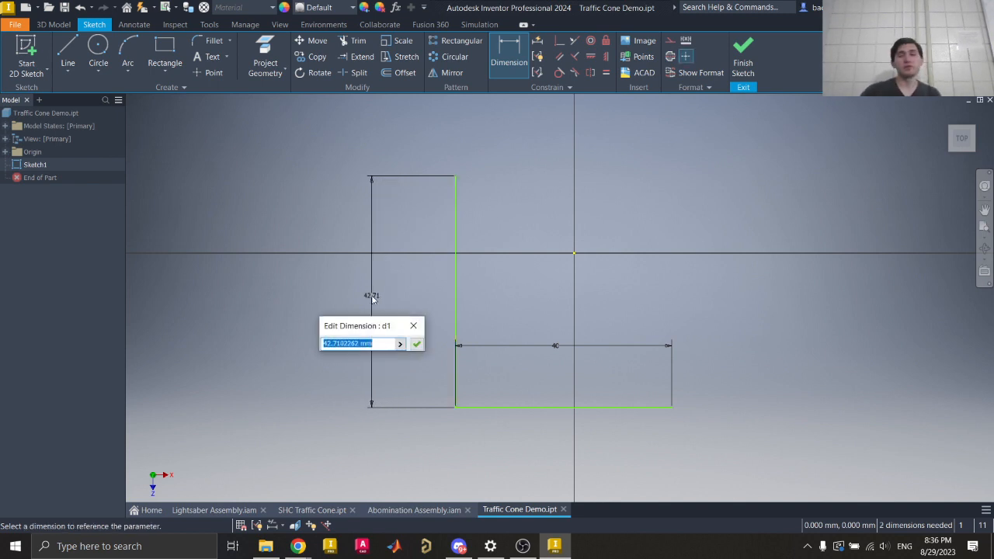
text(40)
key(Return)
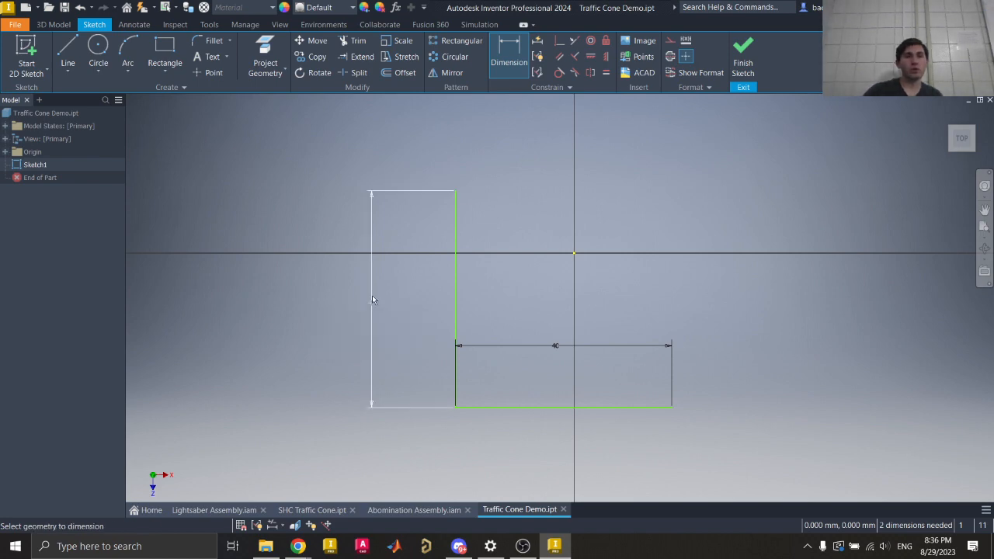
- Switch to Chrome, open SHC Traffic Cone.pdf from the course files, and look up the square base's dimensions in the drawing
mouse_move(299, 546)
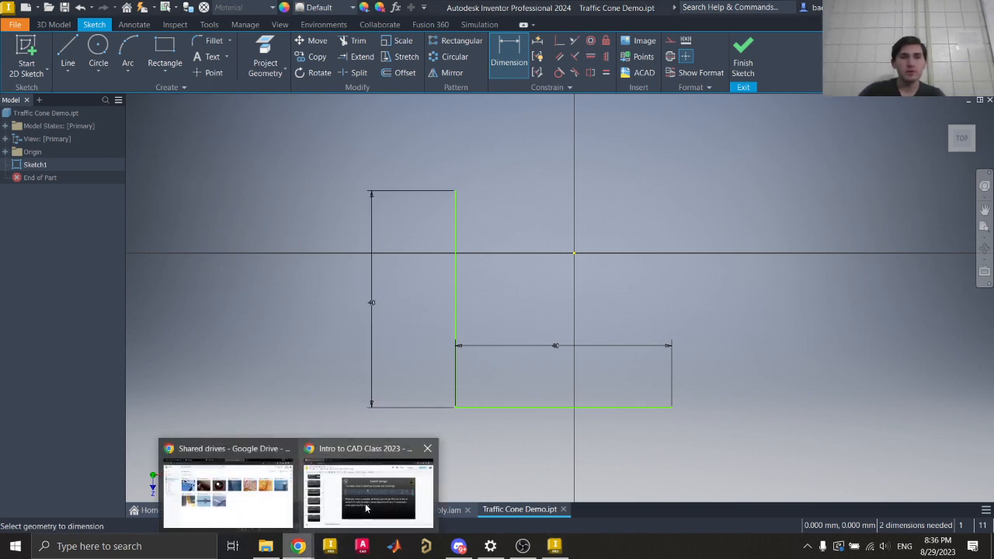
click(369, 509)
click(188, 4)
click(372, 4)
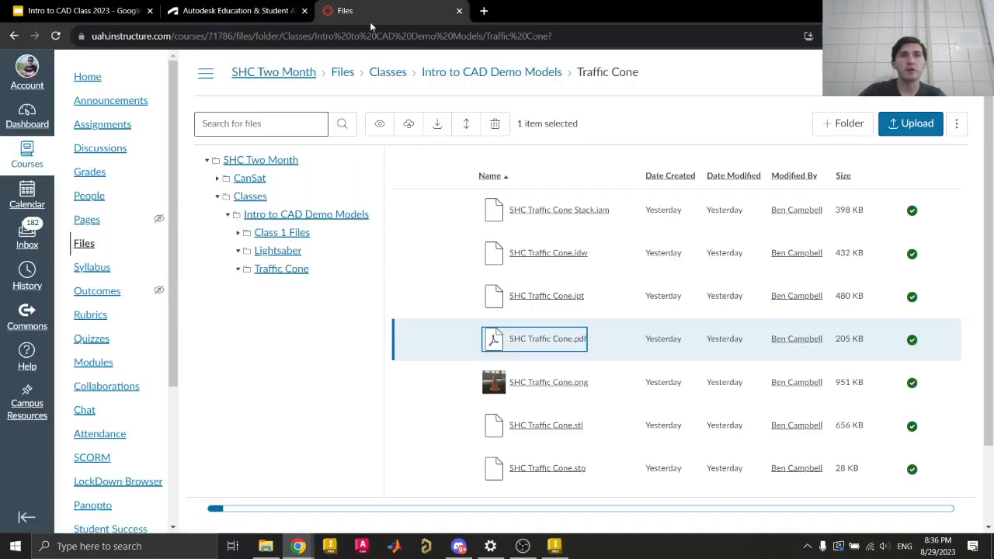
click(555, 340)
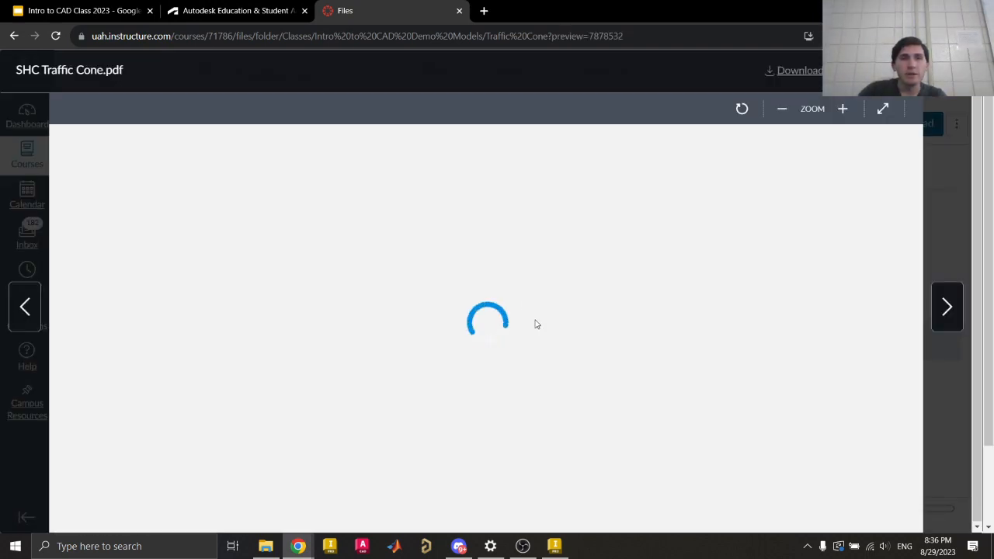
scroll(497, 296, down, 5)
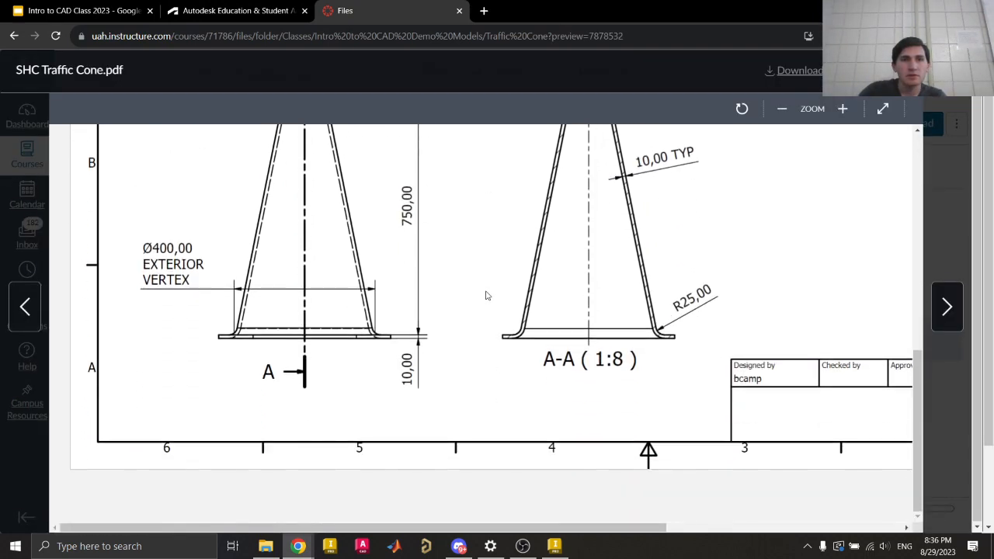
scroll(487, 295, up, 10)
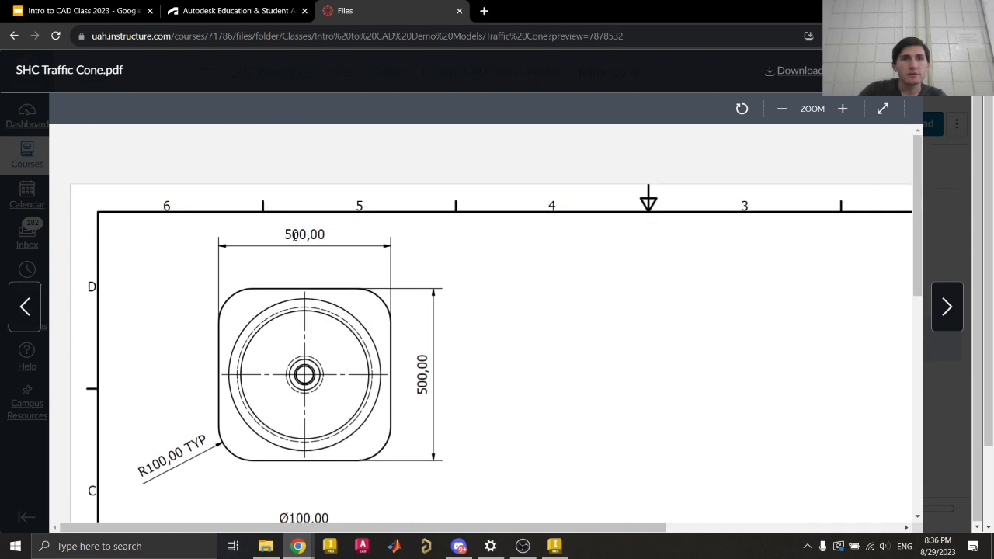
- Return to Inventor and set the horizontal line's length dimension to 500 mm
key(alt+Tab)
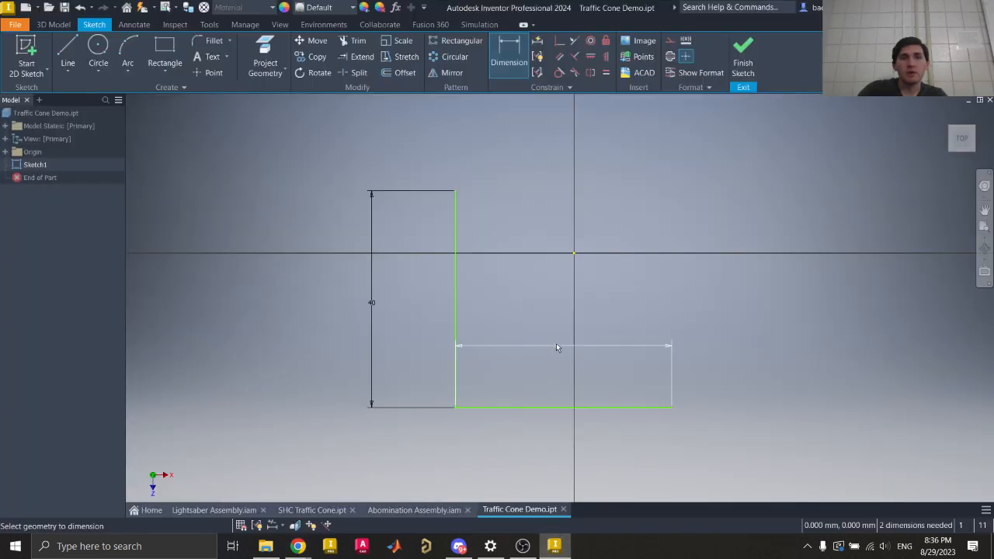
click(555, 347)
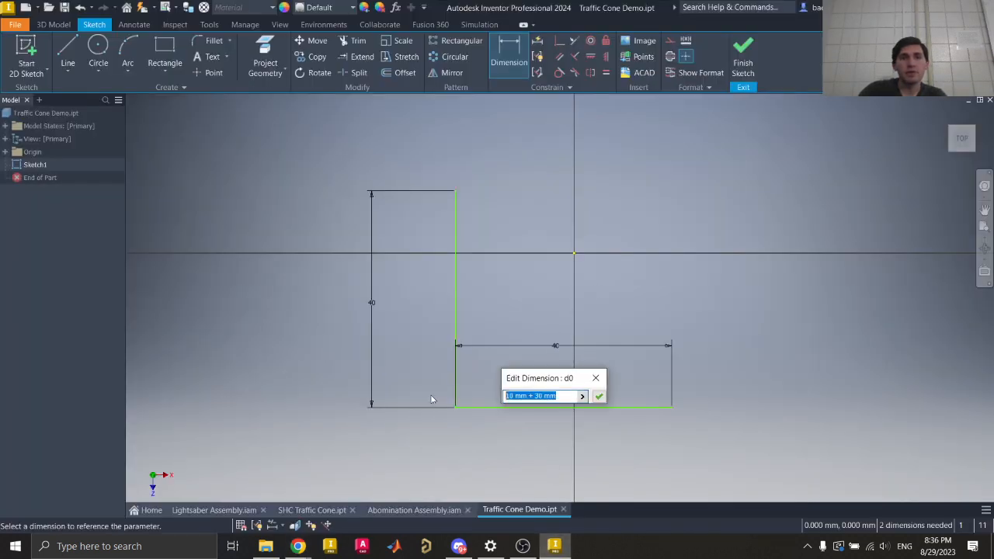
text(140)
key(Return)
- Set the vertical line's length dimension to 500 mm and leave the Dimension command
click(376, 303)
click(373, 354)
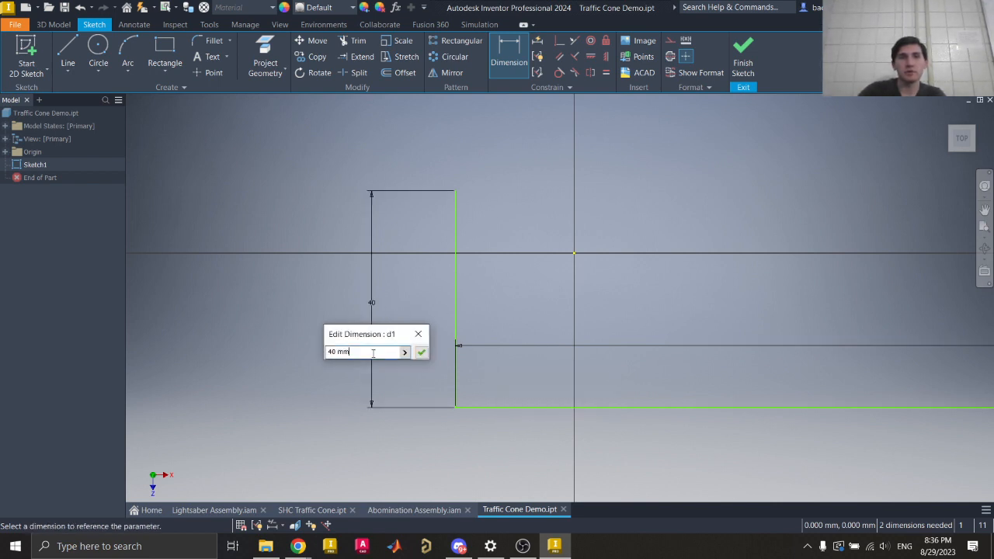
text(500)
key(Return)
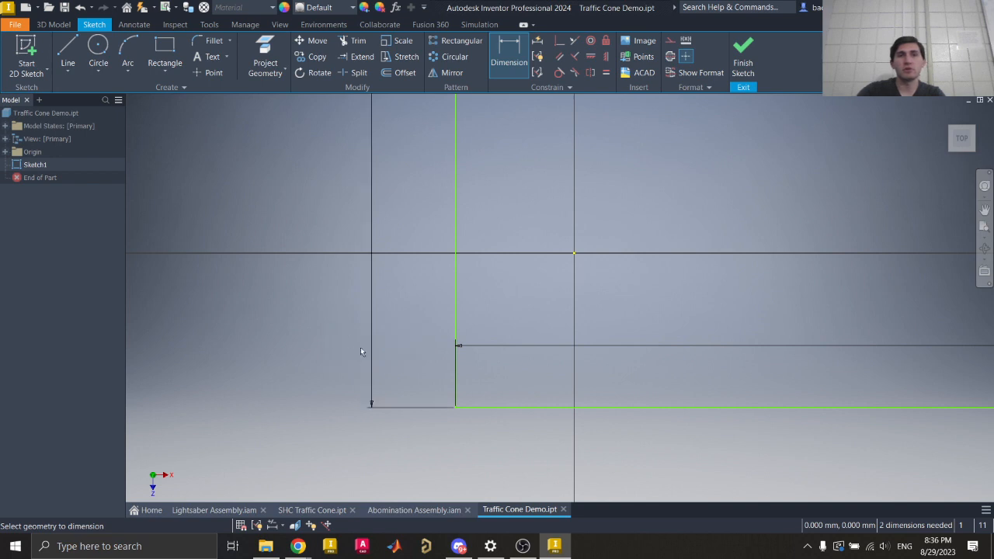
scroll(369, 350, down, 10)
key(Escape)
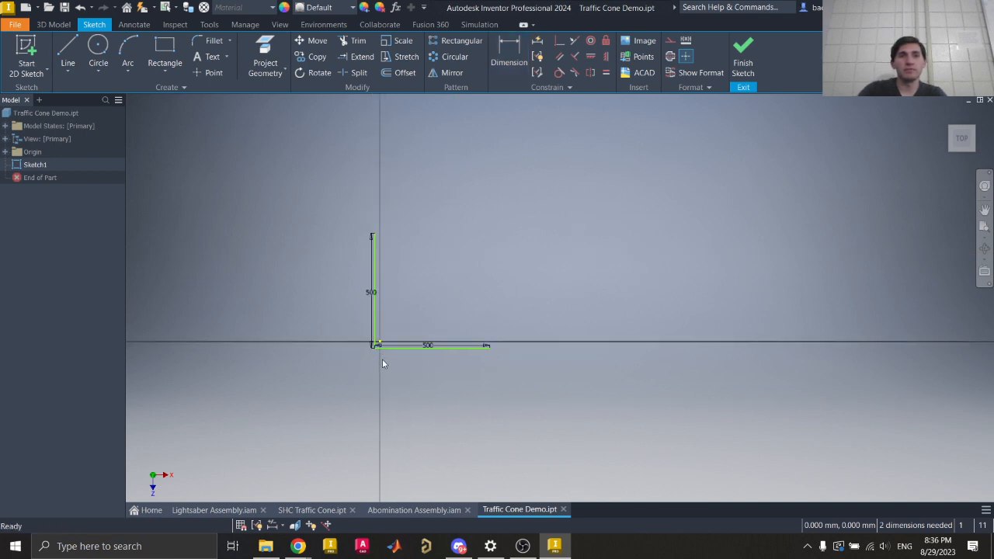
- Move the L-shaped pair of lines so that their shared corner lies below and left of the origin
mouse_move(412, 350)
mouse_down()
mouse_move(406, 368)
mouse_move(372, 393)
mouse_move(389, 318)
mouse_move(343, 363)
mouse_move(382, 362)
mouse_move(405, 387)
mouse_move(381, 394)
mouse_up()
mouse_move(366, 327)
middle_down()
mouse_move(480, 286)
mouse_move(532, 305)
mouse_move(524, 312)
middle_up()
scroll(488, 312, down, 3)
scroll(535, 309, up, 1)
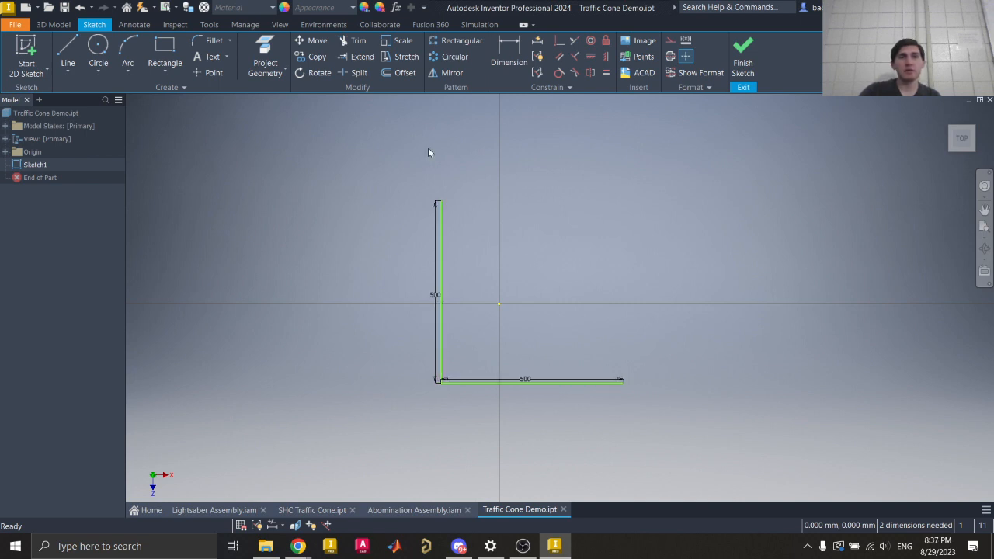
- Close the square with a 500 mm top line and a vertical line to the bottom line's free end, and shift it slightly down and left
click(68, 54)
click(439, 201)
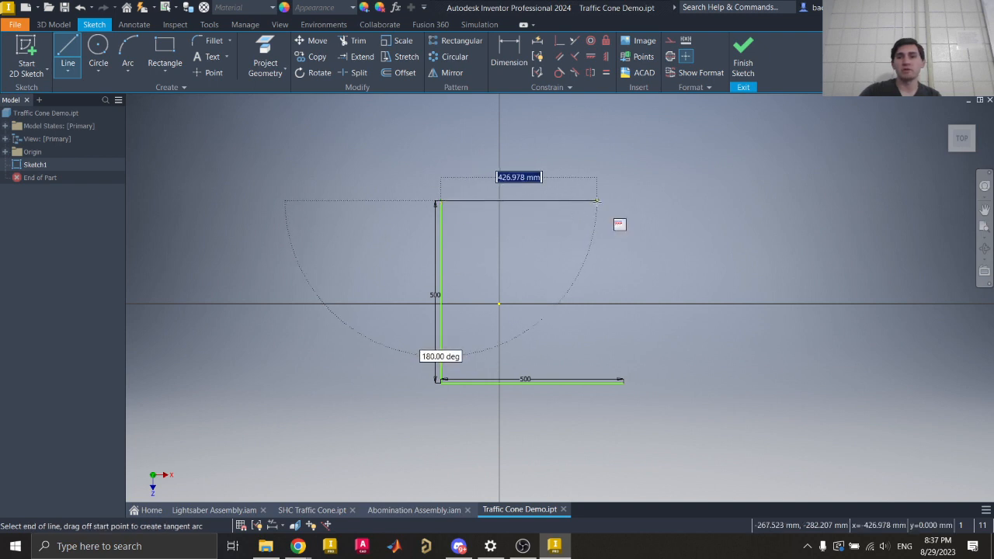
text(5)
key(Return)
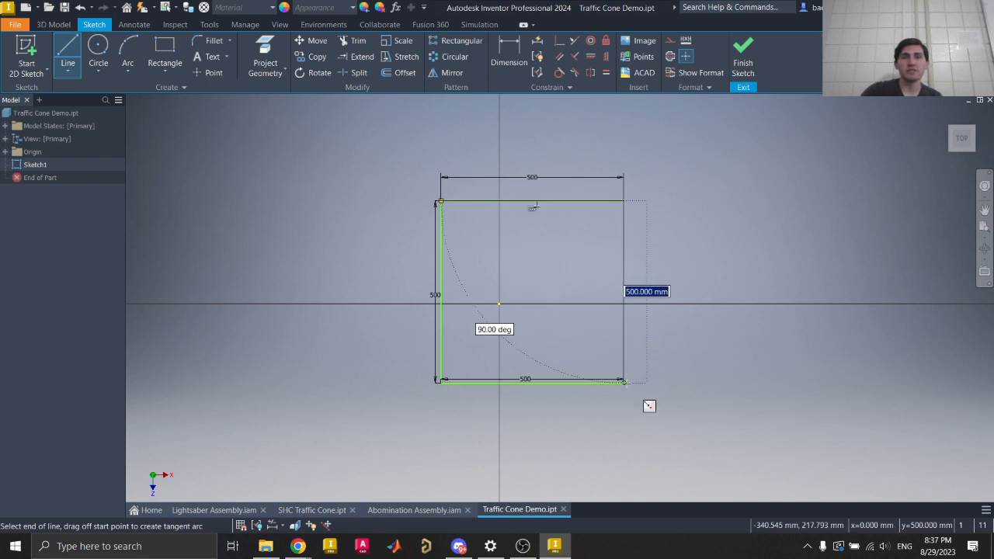
click(625, 383)
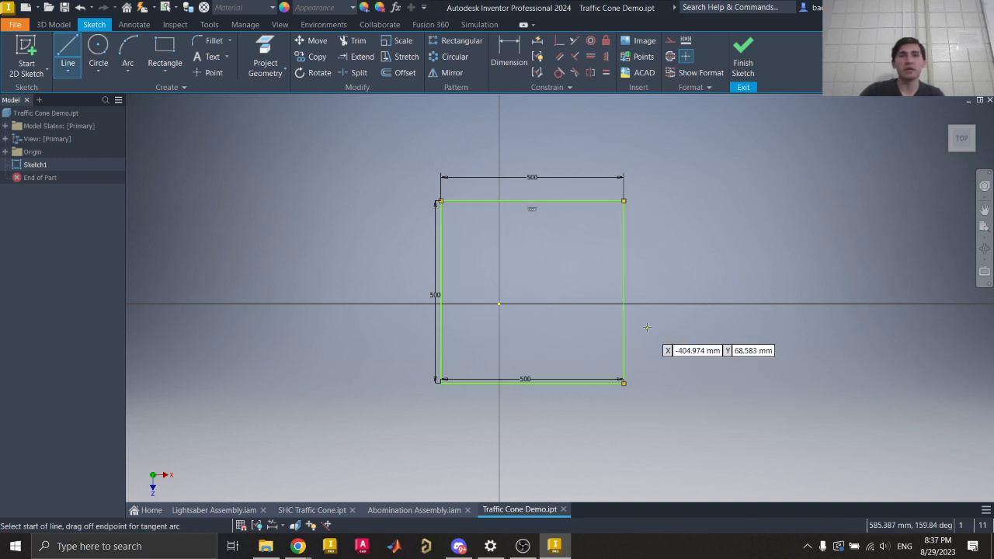
key(Escape)
mouse_move(622, 287)
mouse_down()
mouse_move(617, 304)
mouse_move(550, 331)
mouse_move(533, 221)
mouse_move(637, 373)
mouse_move(572, 333)
mouse_move(564, 283)
mouse_move(581, 261)
mouse_move(544, 208)
mouse_move(542, 225)
mouse_up()
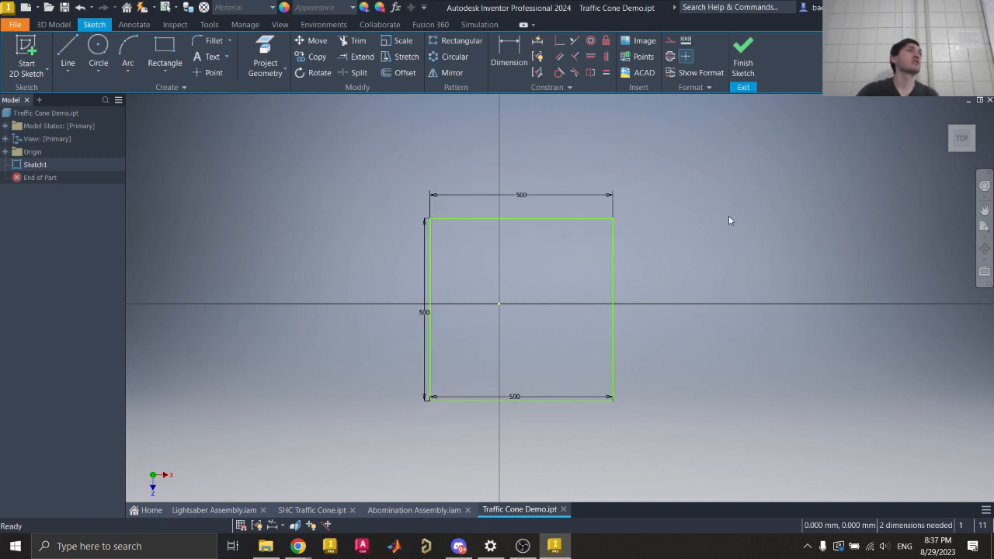
- Set the square's top, vertical and bottom dimensions to 200 mm each
double_click(522, 196)
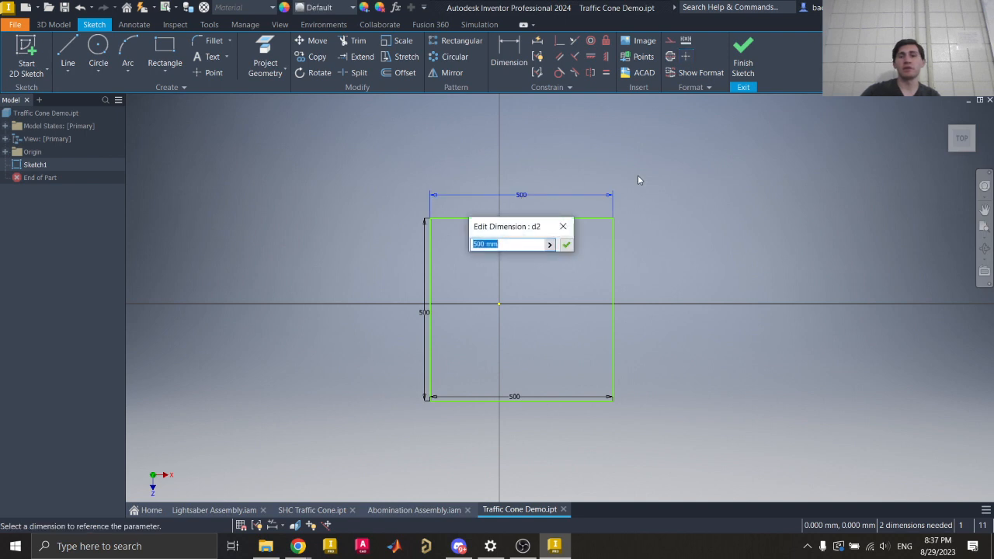
text(200)
key(Return)
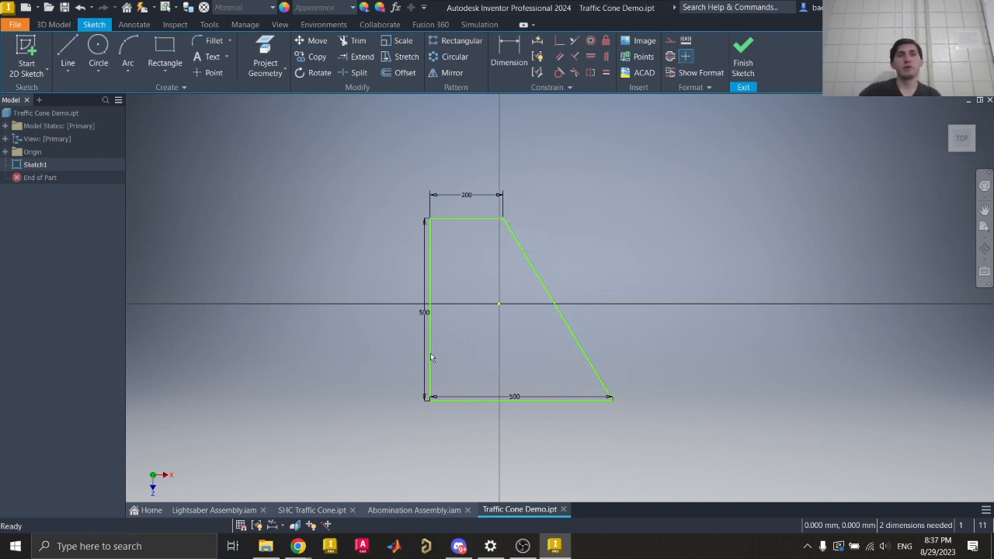
double_click(423, 328)
text(200)
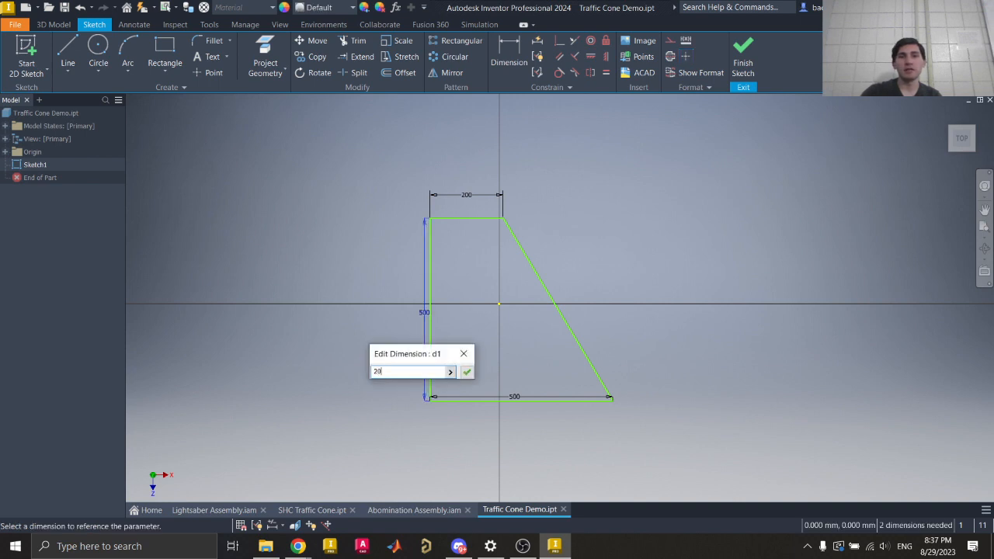
key(Return)
double_click(527, 291)
text(200)
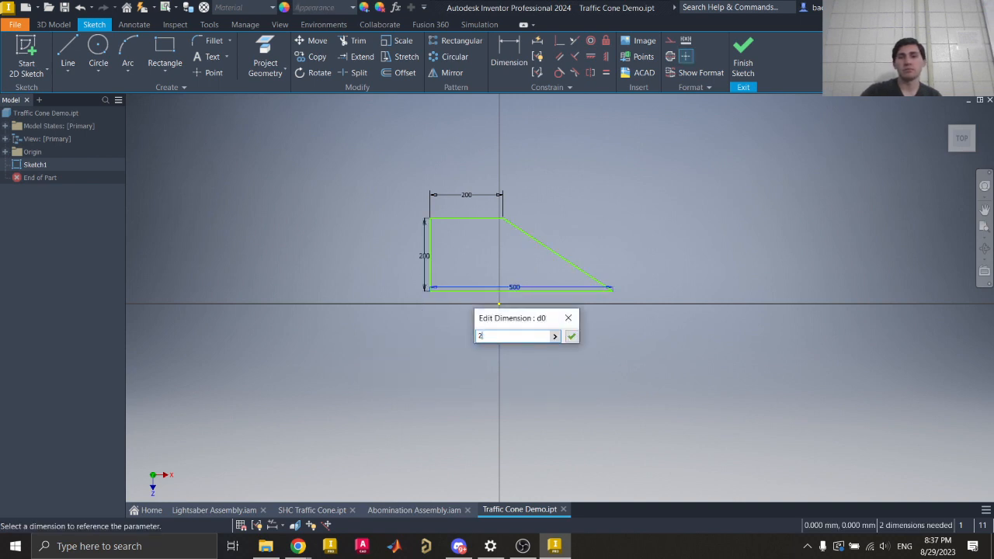
key(Return)
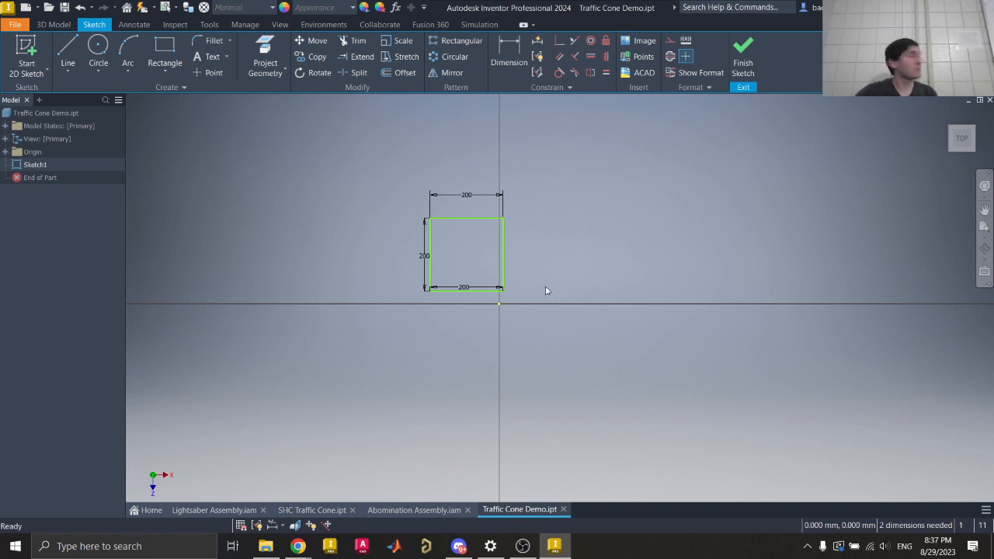
- Move the square so that it surrounds the origin, and place the bottom dimension farther below its line
drag(470, 291, 555, 305)
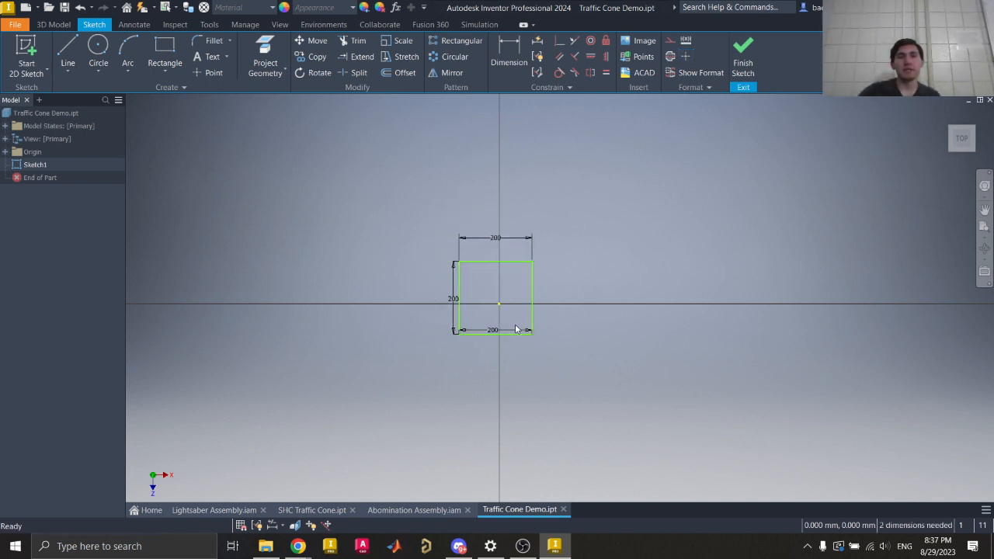
drag(515, 336, 517, 343)
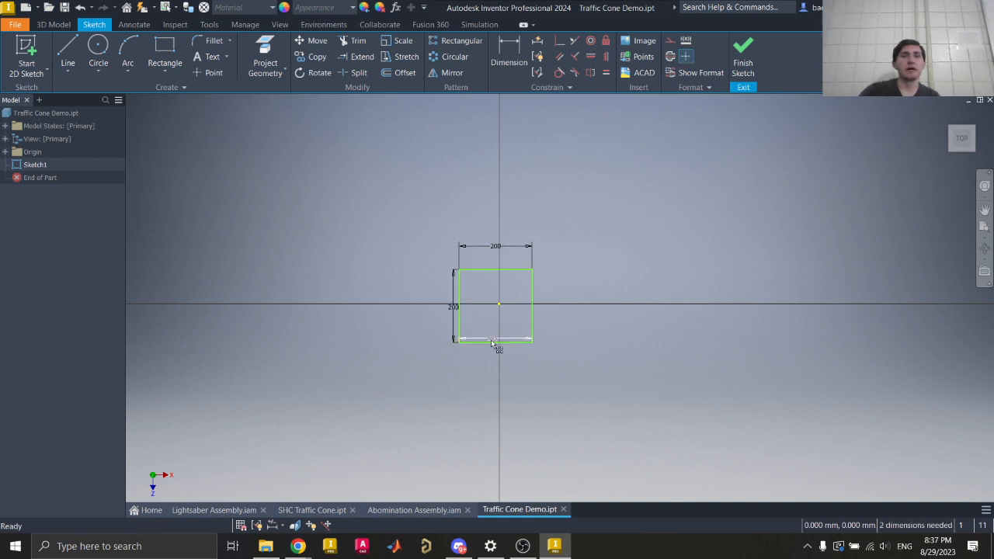
drag(492, 339, 498, 366)
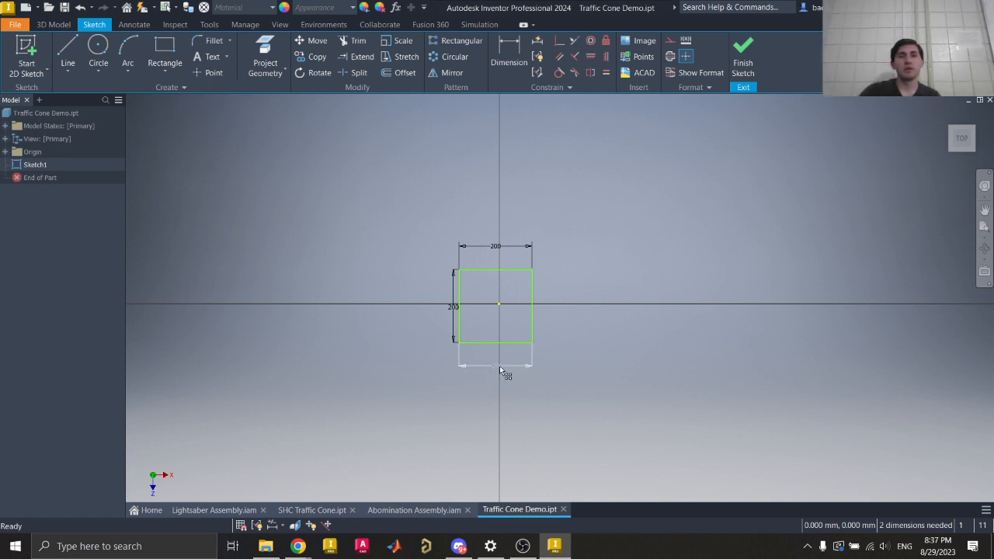
- Check the parameter name of the square's bottom dimension and close the edit box without changing the value
click(500, 367)
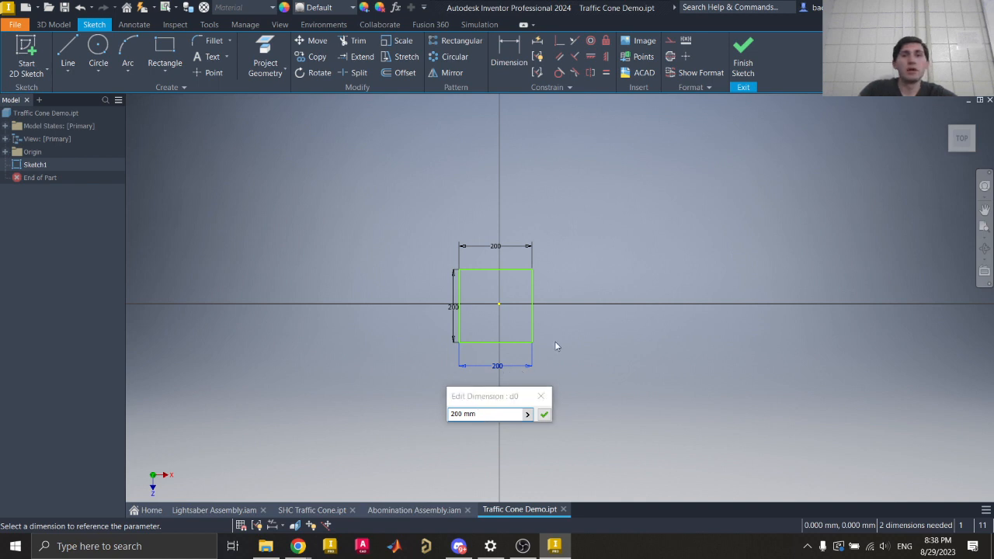
click(541, 397)
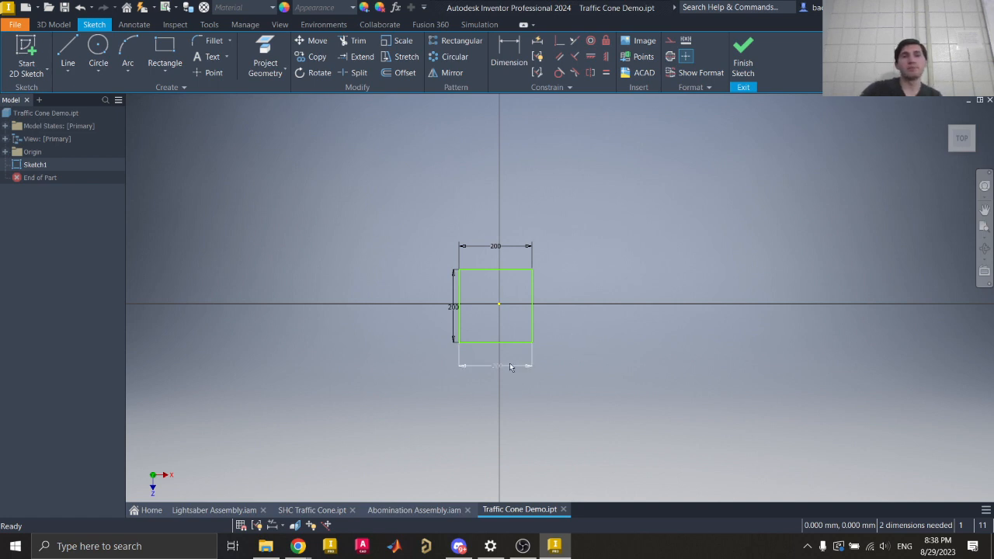
click(490, 373)
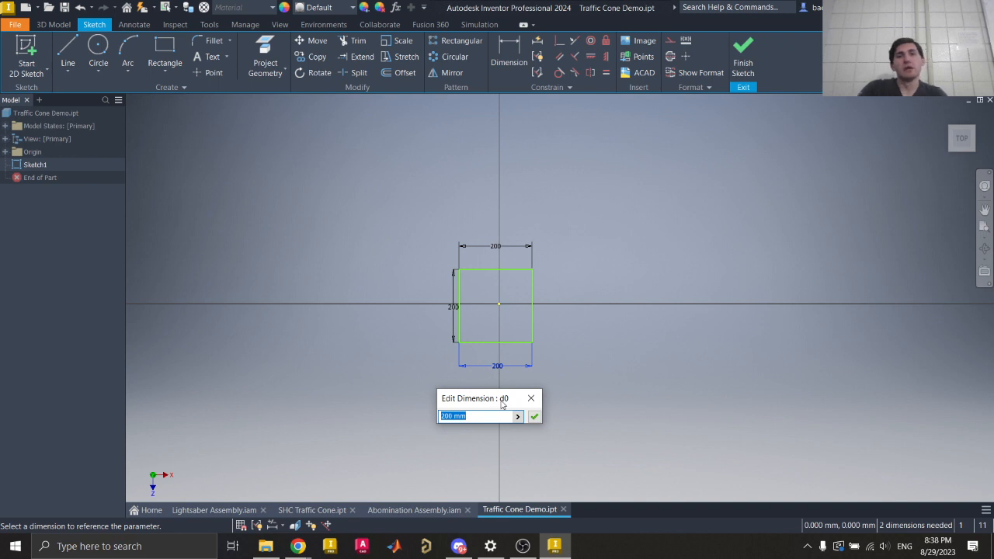
key(Return)
- Move the vertical dimension farther out from the square's left side
mouse_move(447, 309)
mouse_down()
mouse_move(459, 321)
mouse_move(446, 312)
mouse_up()
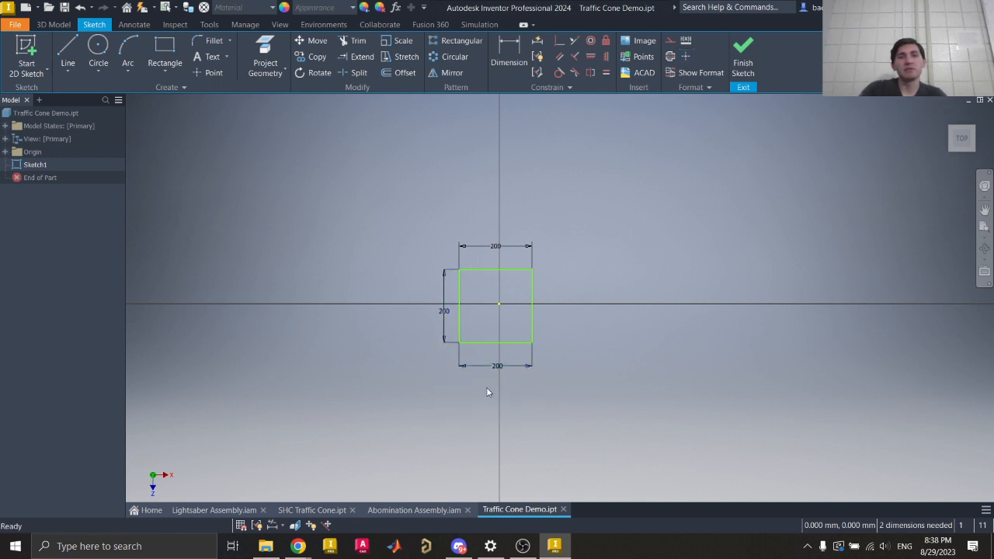
click(445, 313)
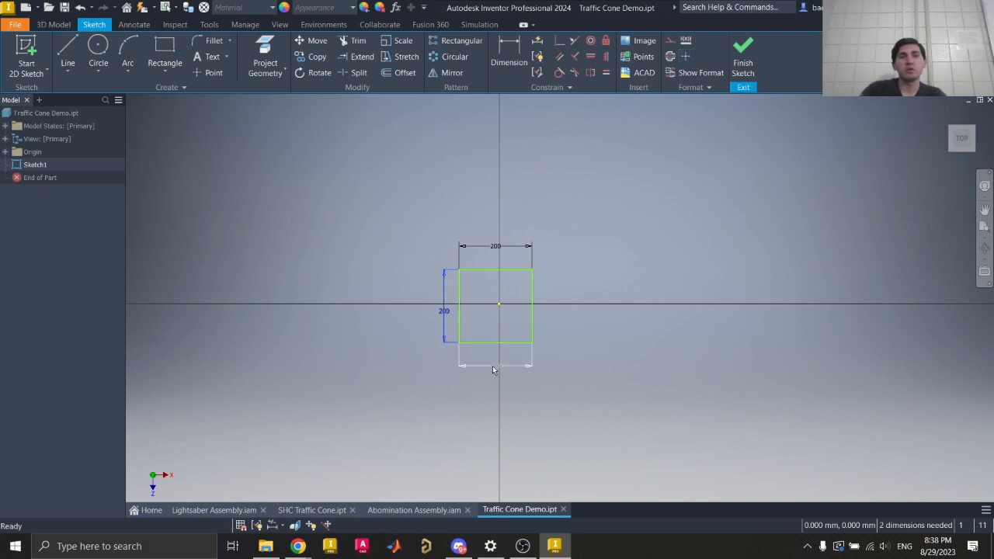
click(495, 247)
click(510, 366)
click(519, 56)
click(533, 296)
click(559, 300)
key(Escape)
key(Escape)
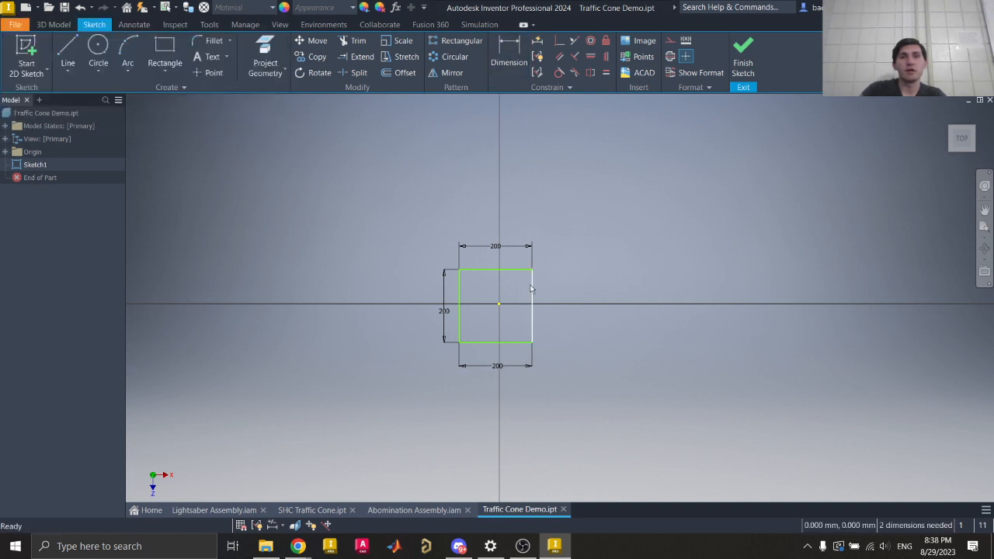
- Shift the square slightly left and set its vertical dimension equal to the parameter d0
mouse_move(534, 293)
mouse_down()
mouse_move(550, 308)
mouse_move(529, 308)
mouse_up()
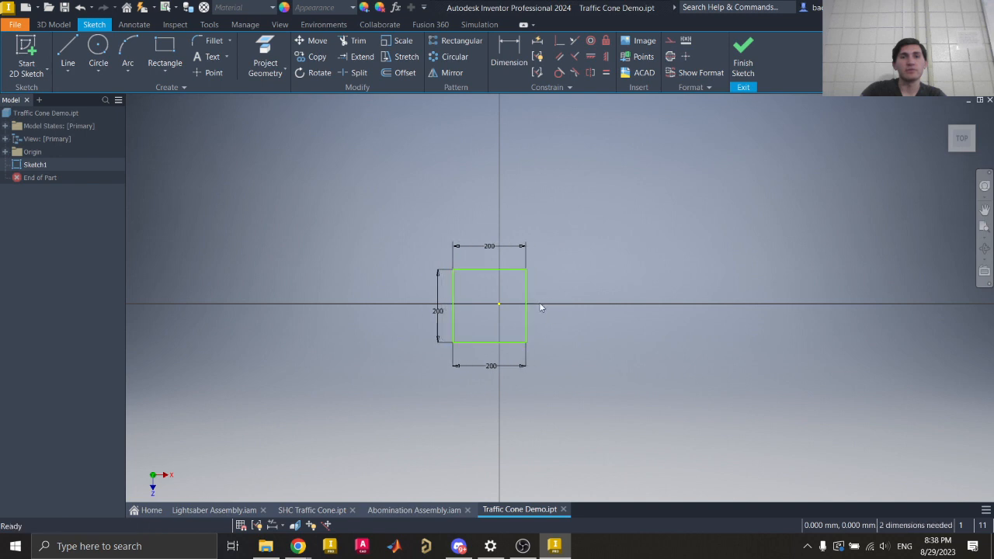
scroll(498, 322, up, 5)
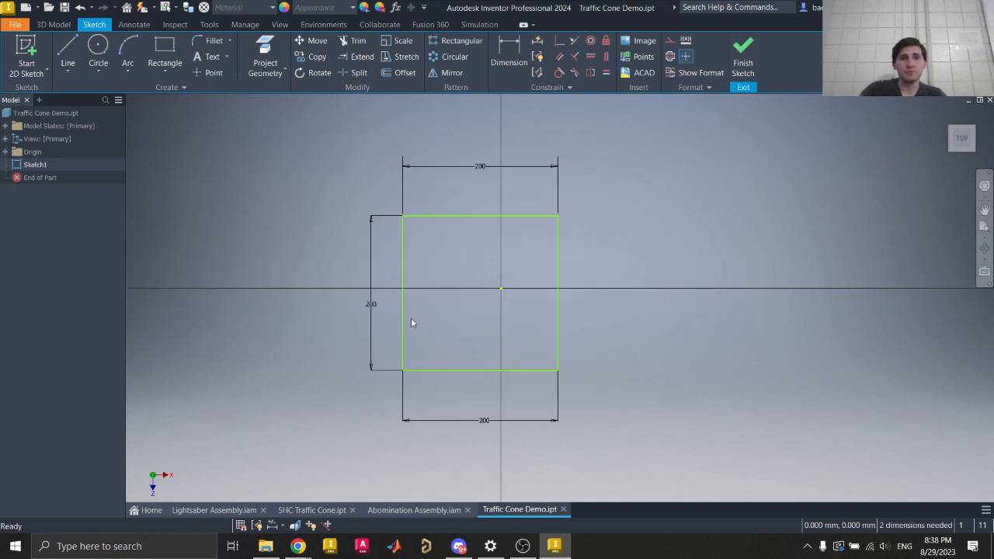
double_click(369, 305)
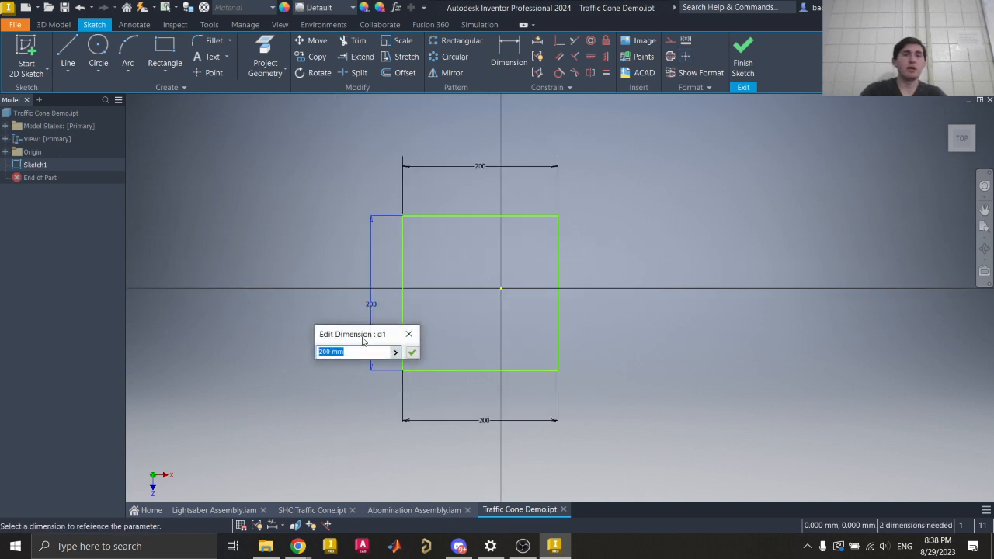
text(d0)
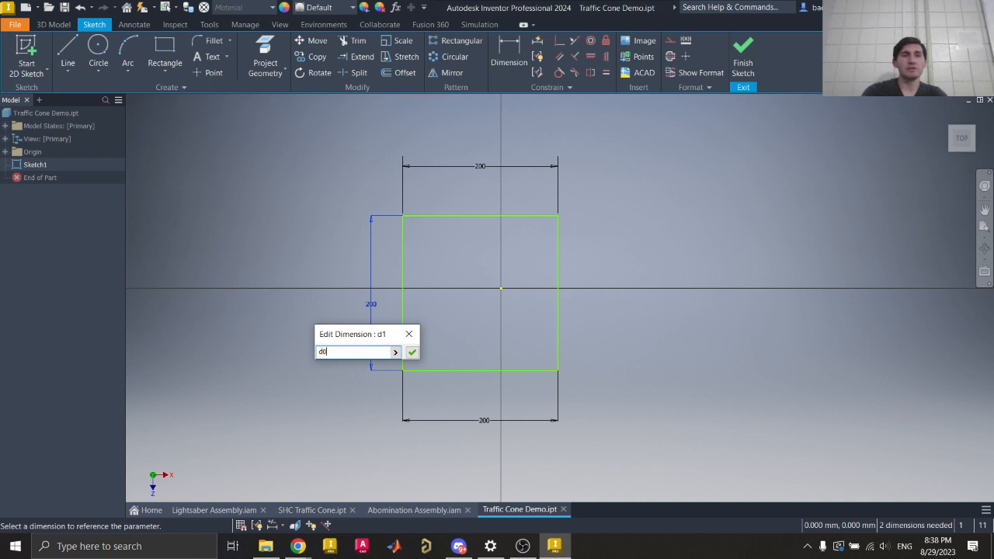
click(412, 351)
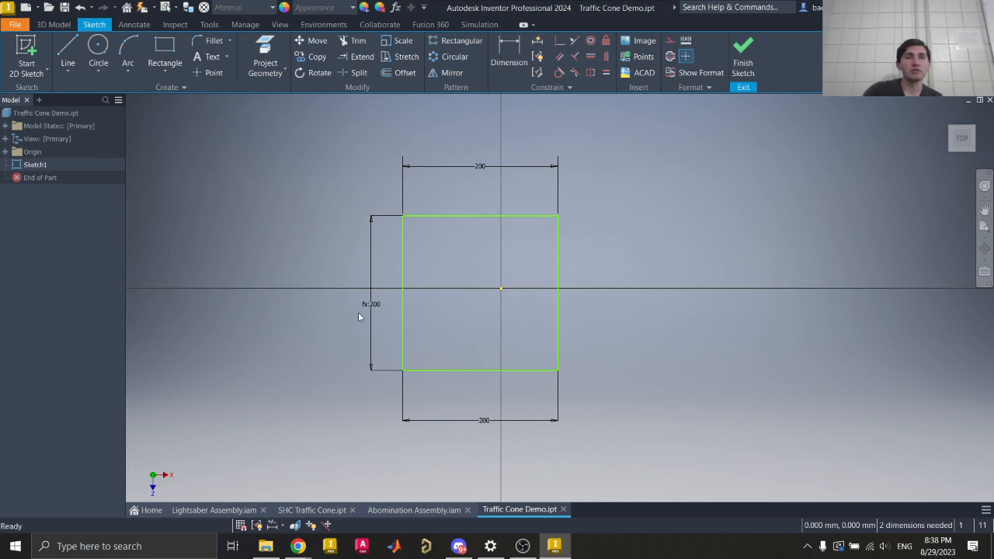
- Set the square's bottom dimension to 500 mm and move the vertical dimension farther out from the left side
double_click(484, 420)
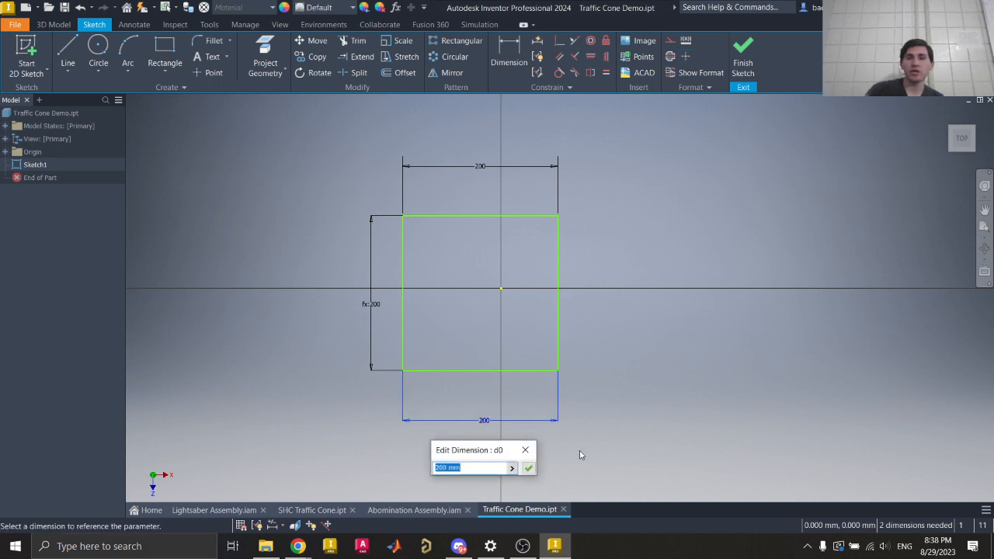
text(500)
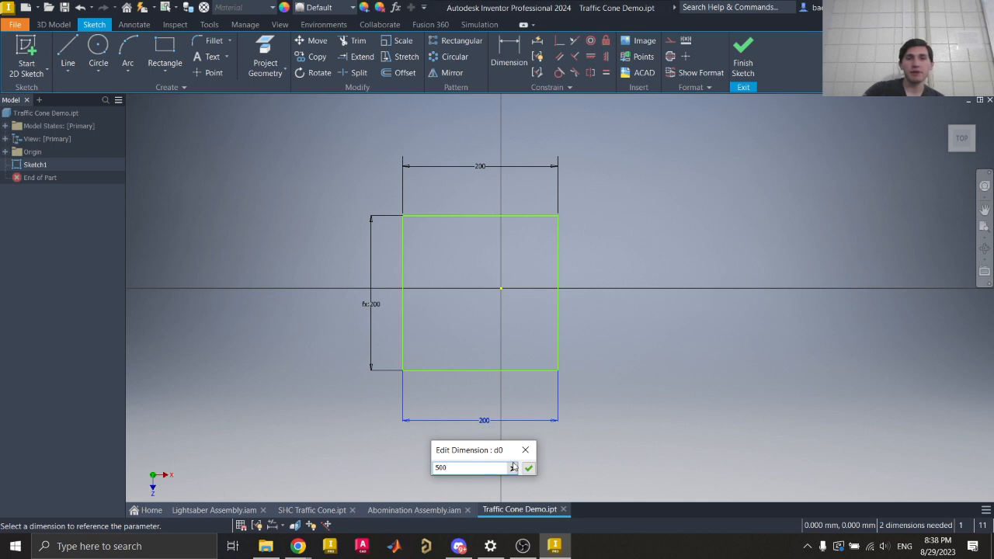
key(Return)
mouse_move(564, 362)
middle_down()
mouse_move(509, 191)
mouse_move(491, 260)
middle_up()
scroll(491, 259, down, 2)
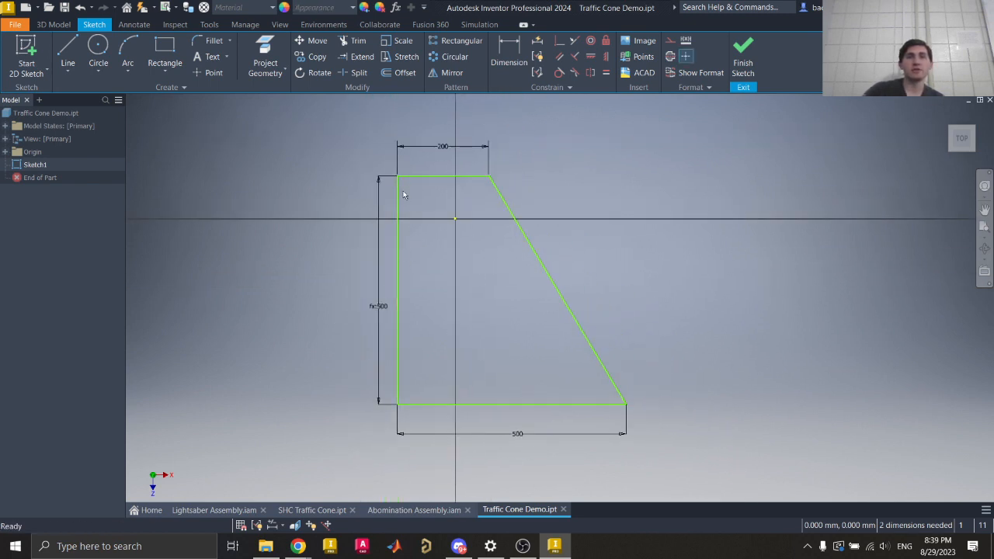
drag(391, 320, 357, 282)
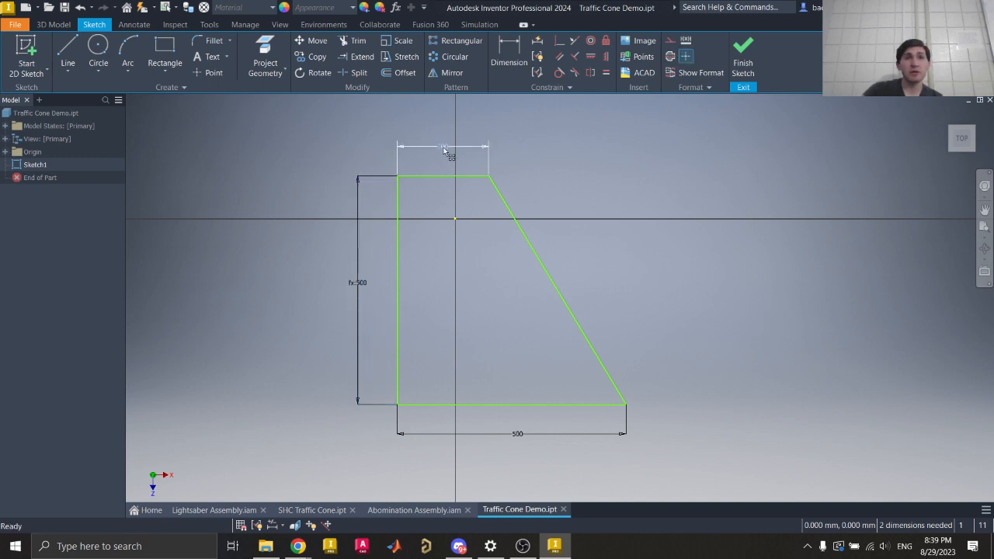
- Replace the top line's 200 mm value with a reference to the bottom dimension, d0
double_click(443, 149)
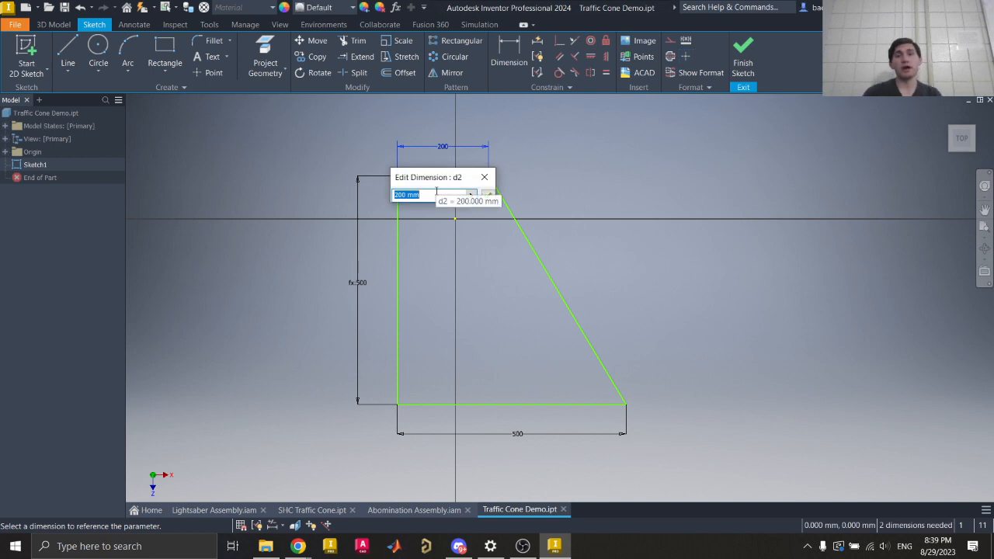
key(BackSpace)
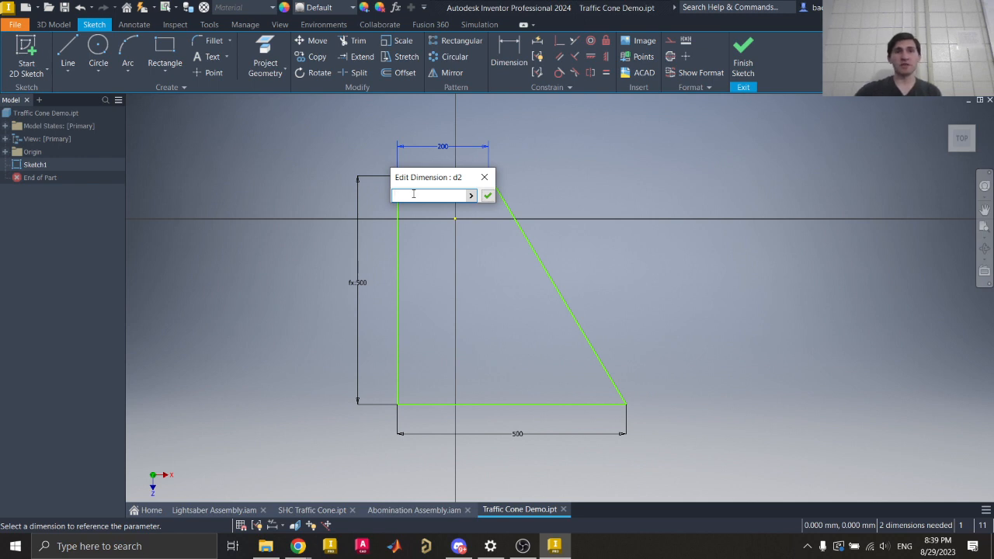
click(517, 435)
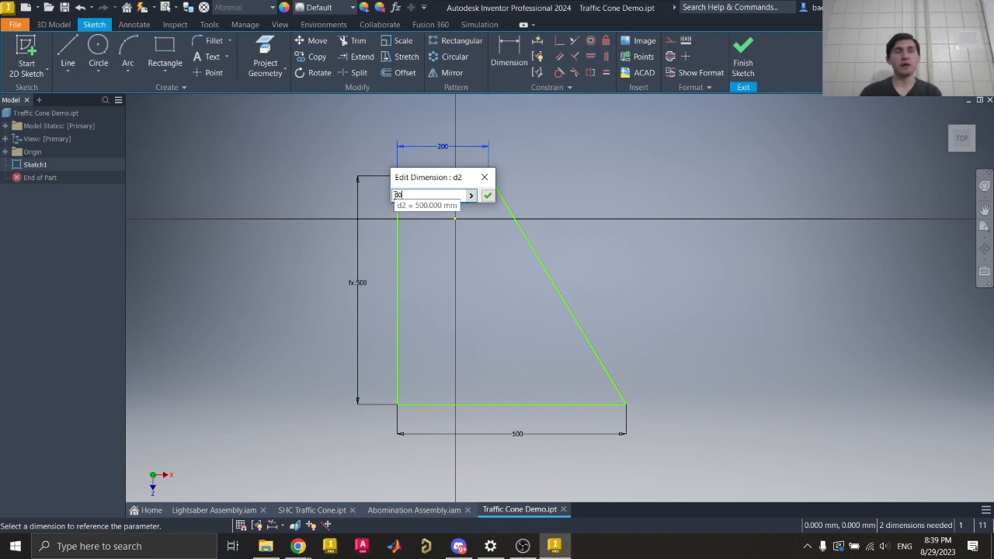
click(487, 196)
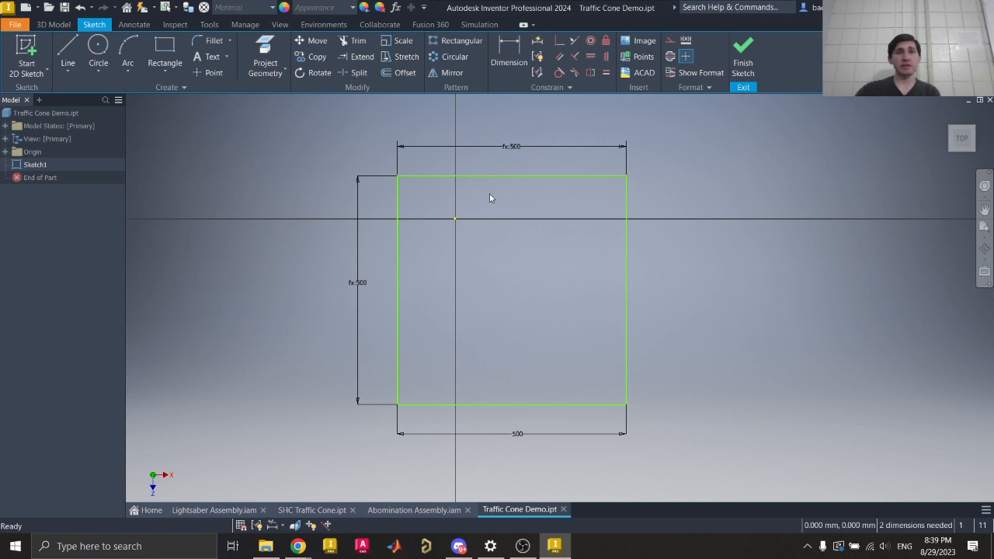
- Test the linked dimensions by setting the bottom dimension to 350 mm and returning it to 500 mm
double_click(519, 437)
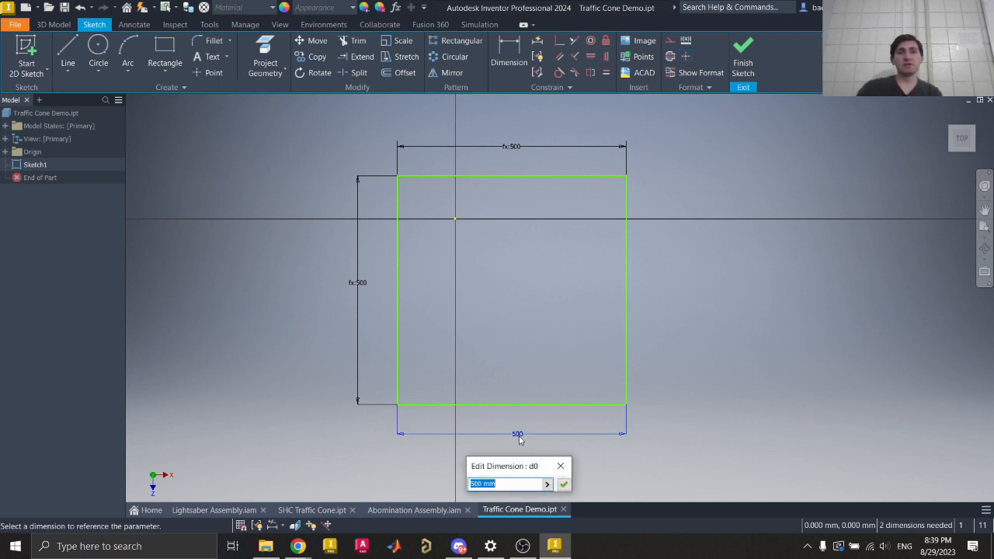
text(350)
key(Return)
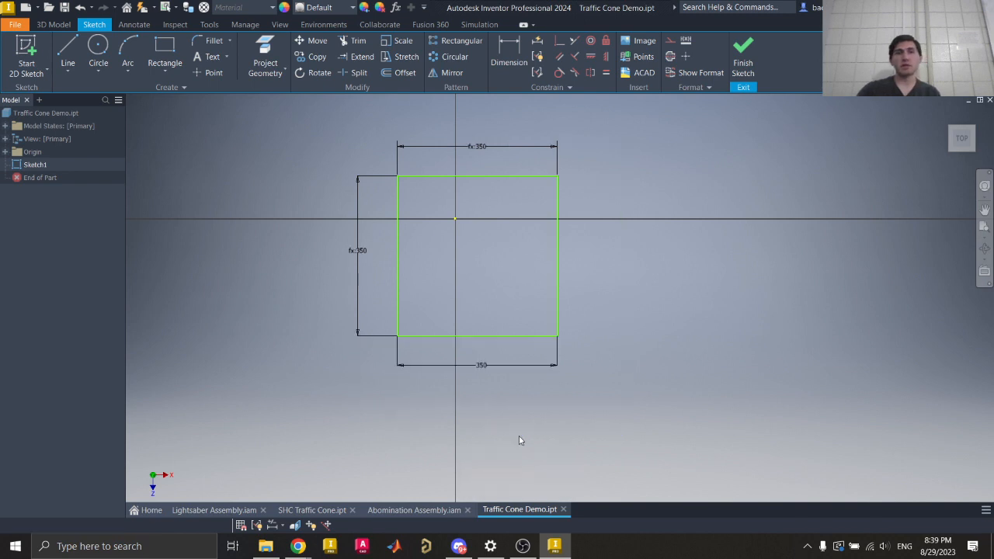
double_click(479, 367)
text(500)
key(Return)
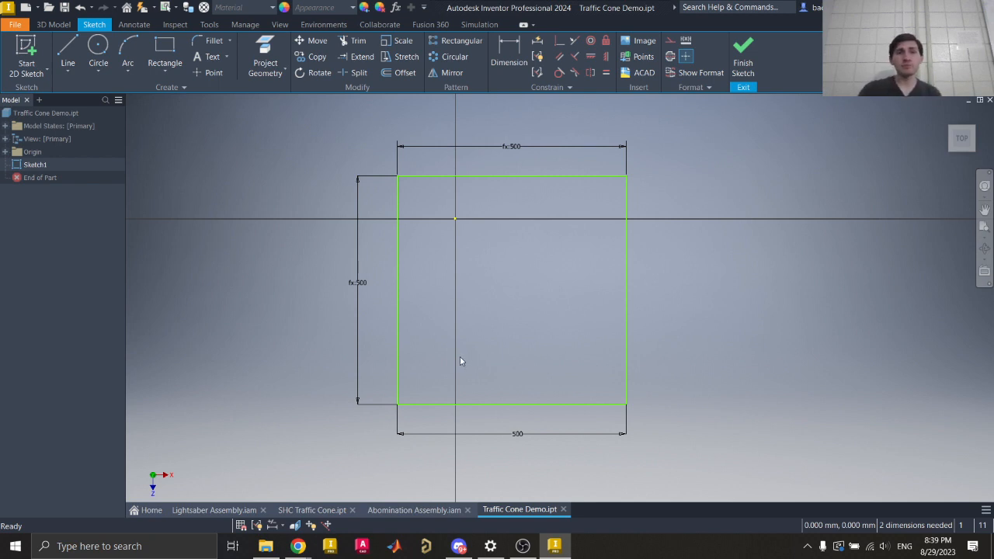
- Move the square upward so that its top edge lies farther above the origin
mouse_move(498, 267)
middle_down()
mouse_move(526, 324)
mouse_move(545, 298)
middle_up()
drag(522, 208, 474, 171)
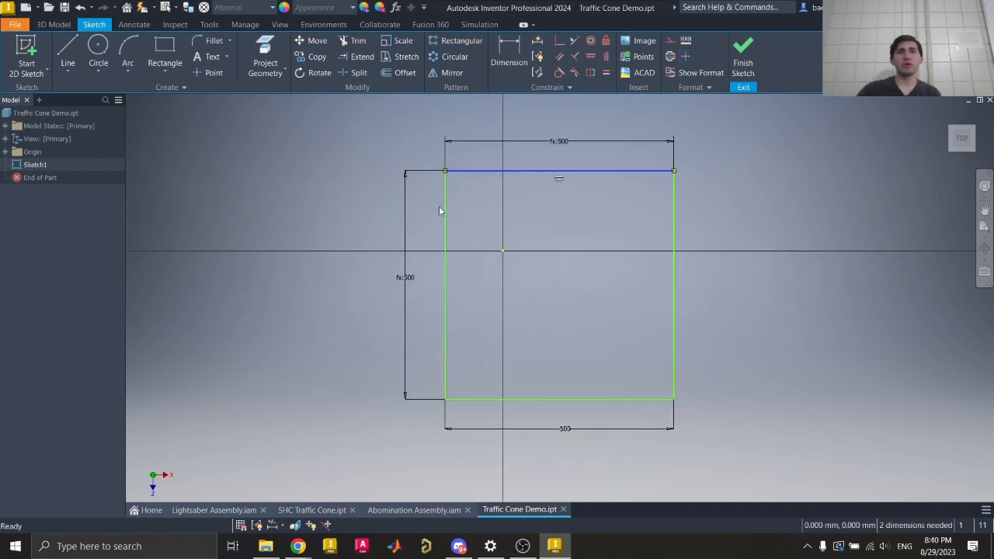
- Move the square sideways so that its vertical sides lie almost evenly on either side of the origin
drag(445, 228, 384, 233)
click(502, 252)
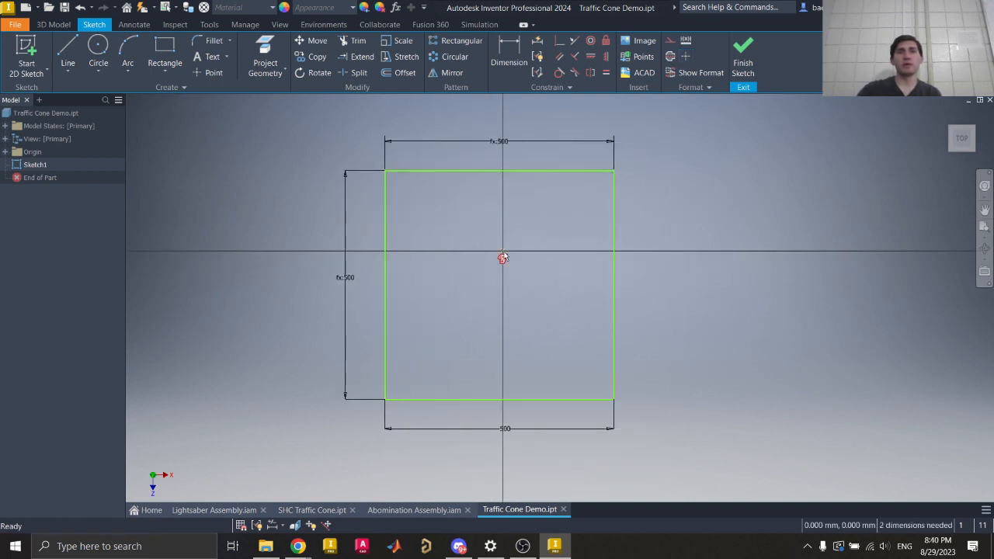
click(503, 251)
middle_drag(556, 241, 545, 280)
scroll(545, 280, down, 1)
scroll(545, 280, down, 1)
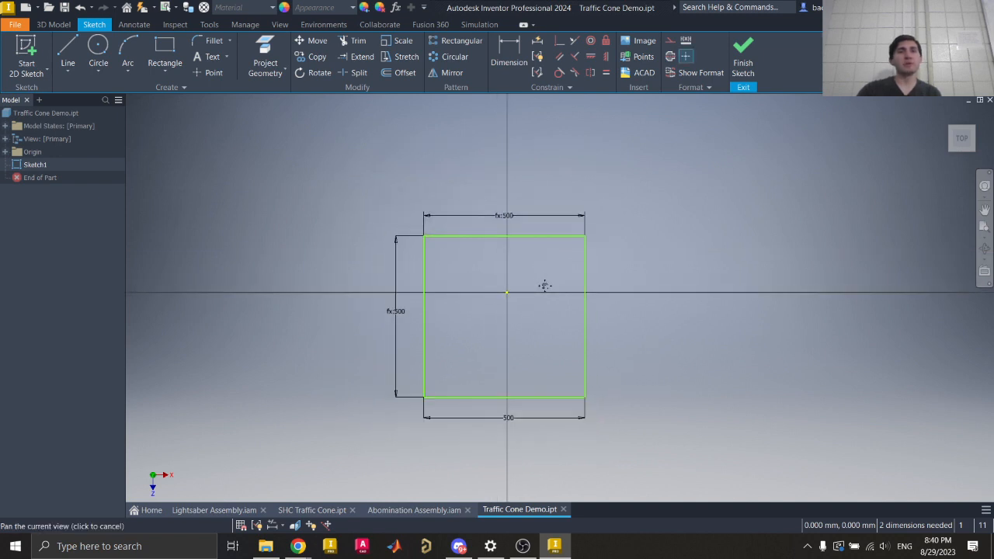
scroll(545, 285, up, 3)
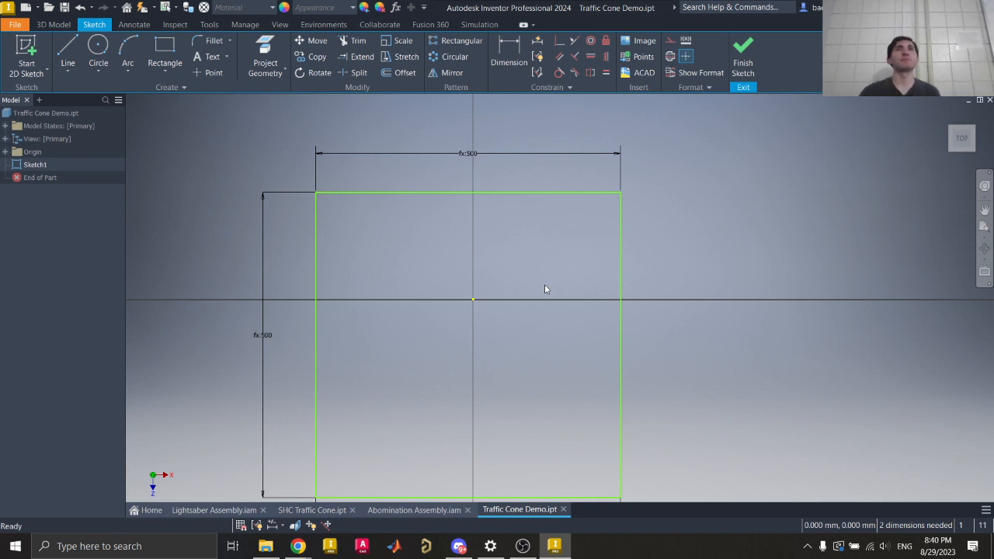
scroll(528, 231, down, 3)
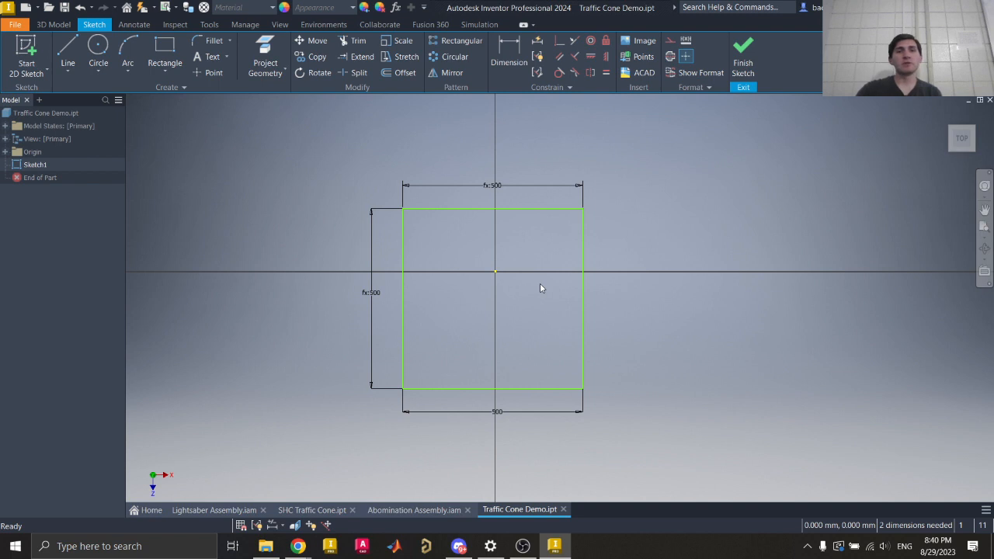
click(503, 387)
click(494, 274)
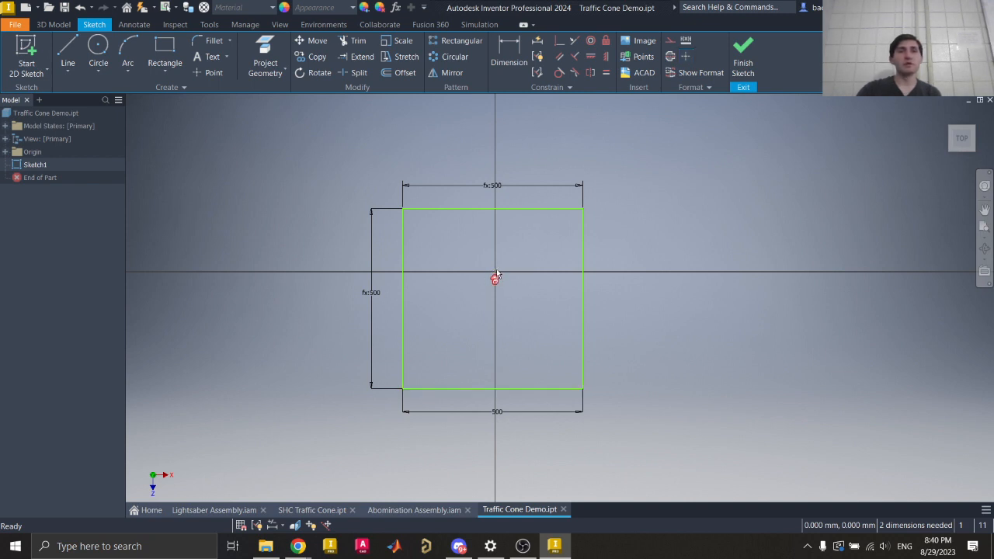
key(Escape)
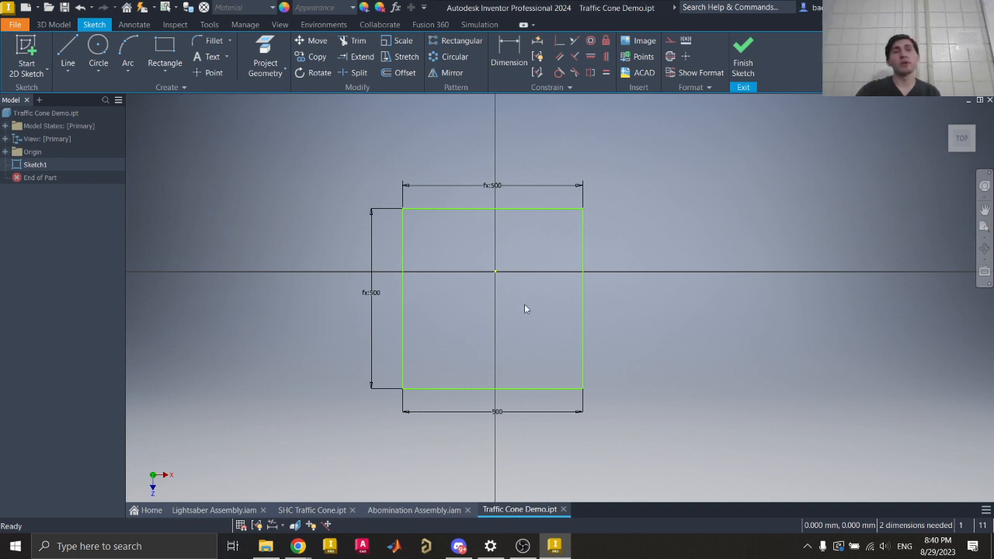
- Move the square up and slightly to the right until it is roughly centred around the origin
drag(509, 393, 461, 343)
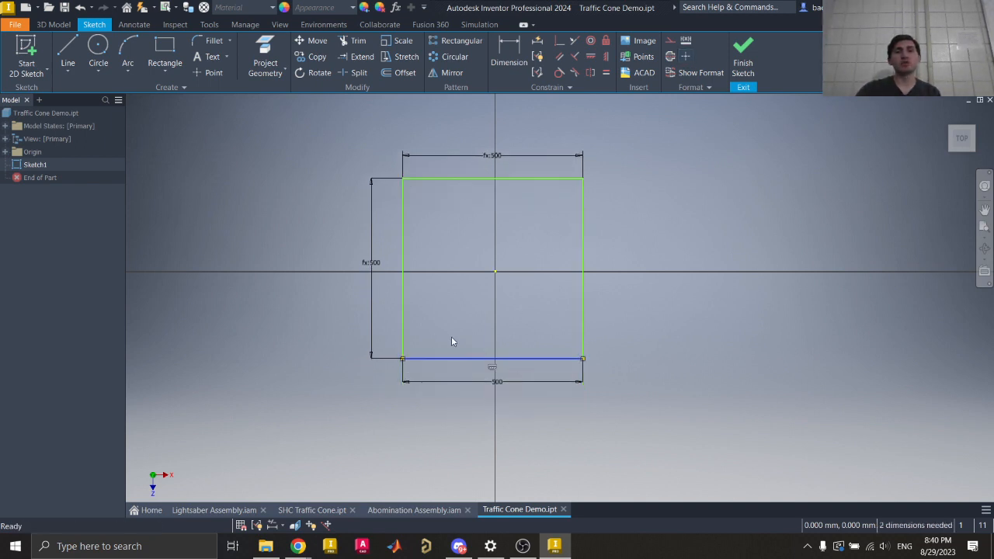
drag(404, 315, 411, 319)
click(479, 360)
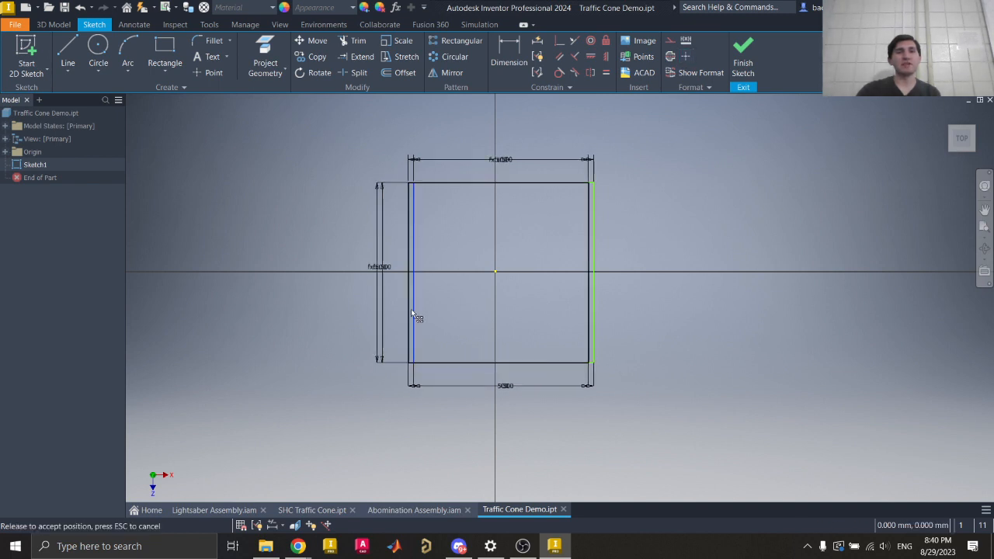
click(435, 319)
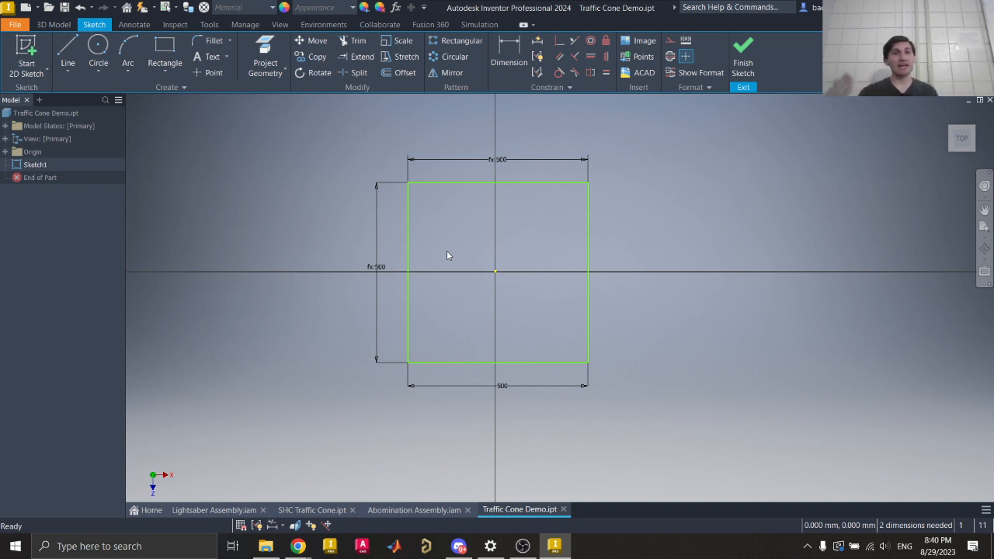
- Dimension the horizontal distance from the square's left side to the origin at 250 mm
click(502, 66)
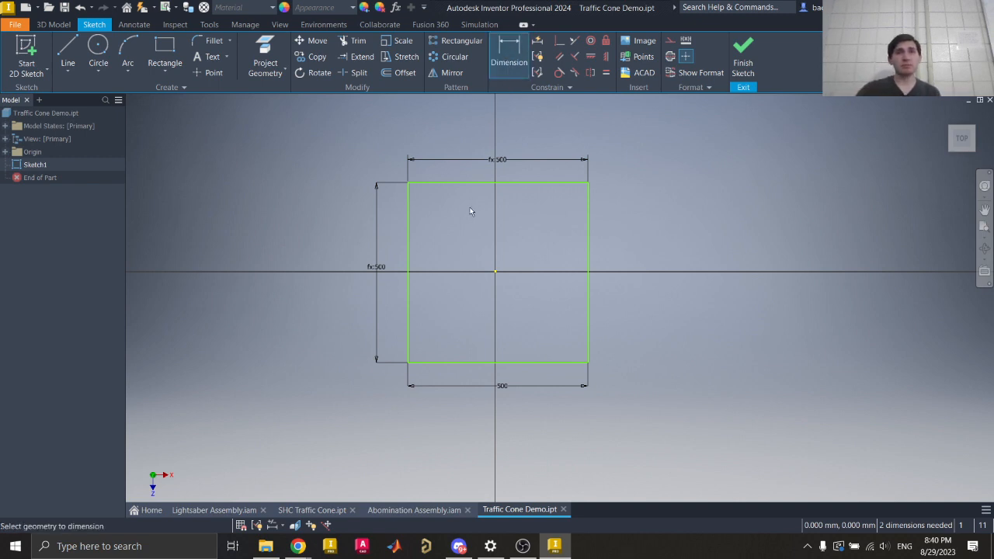
click(409, 233)
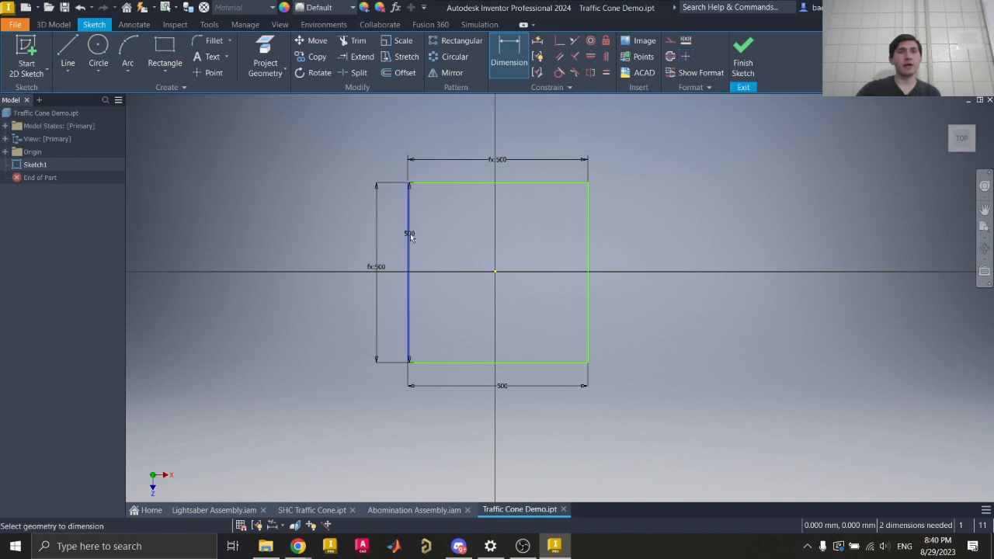
click(496, 271)
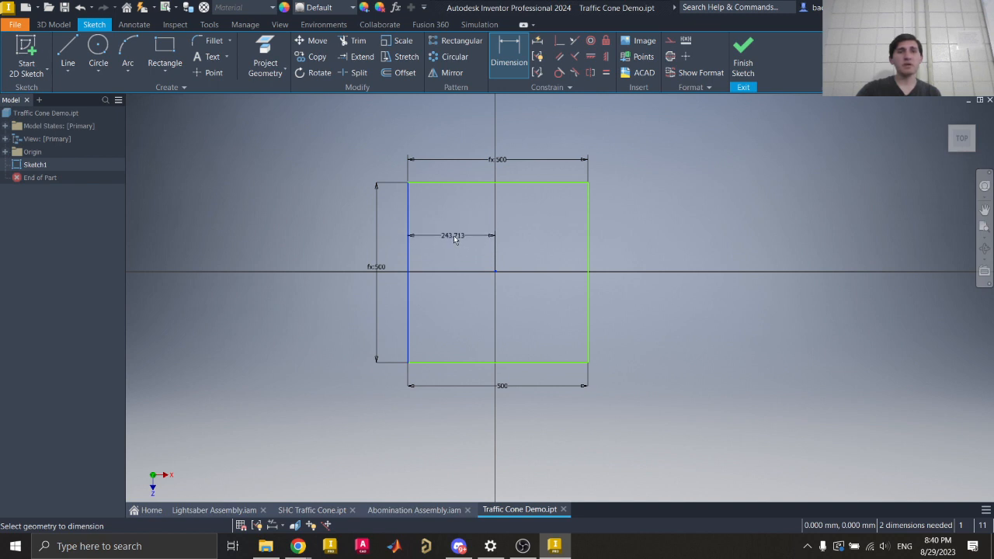
click(455, 238)
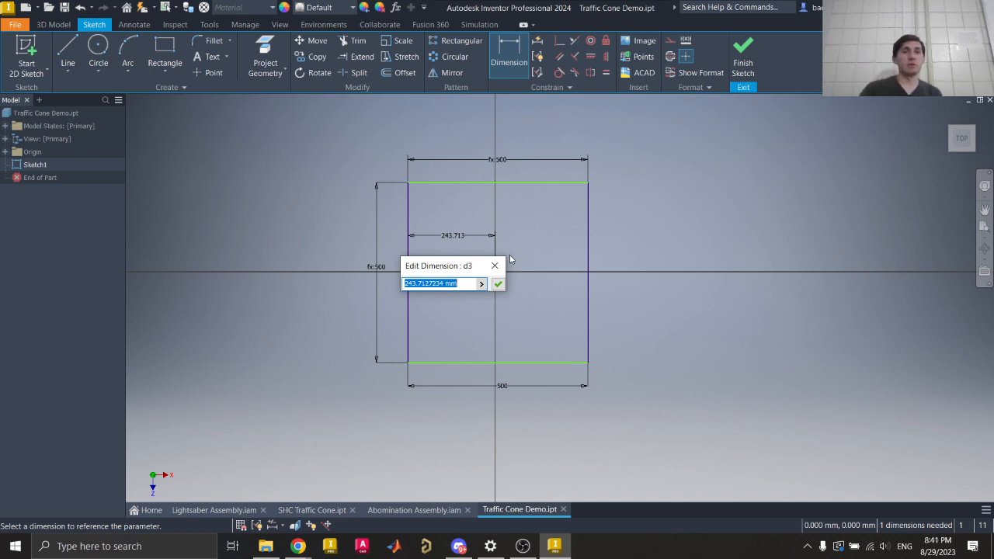
text(250)
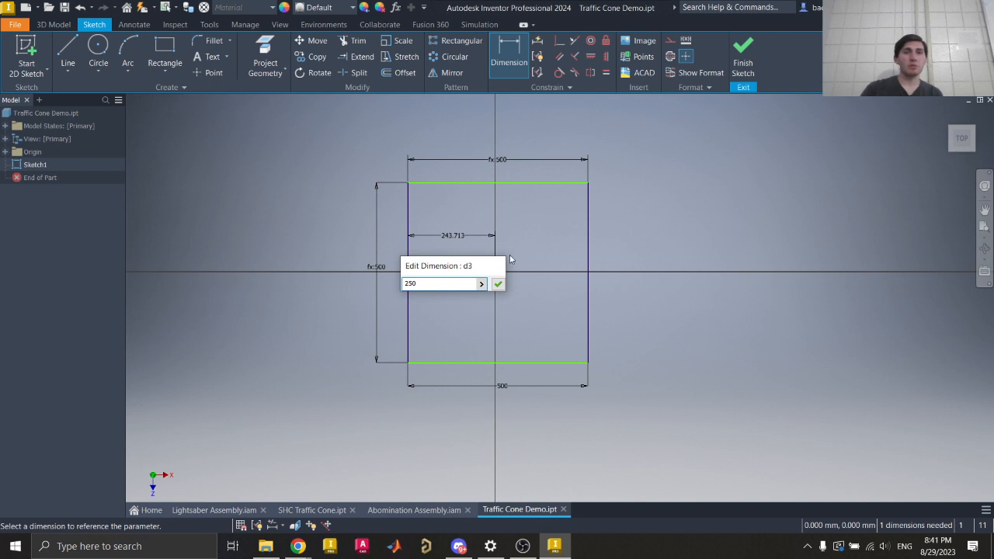
key(Return)
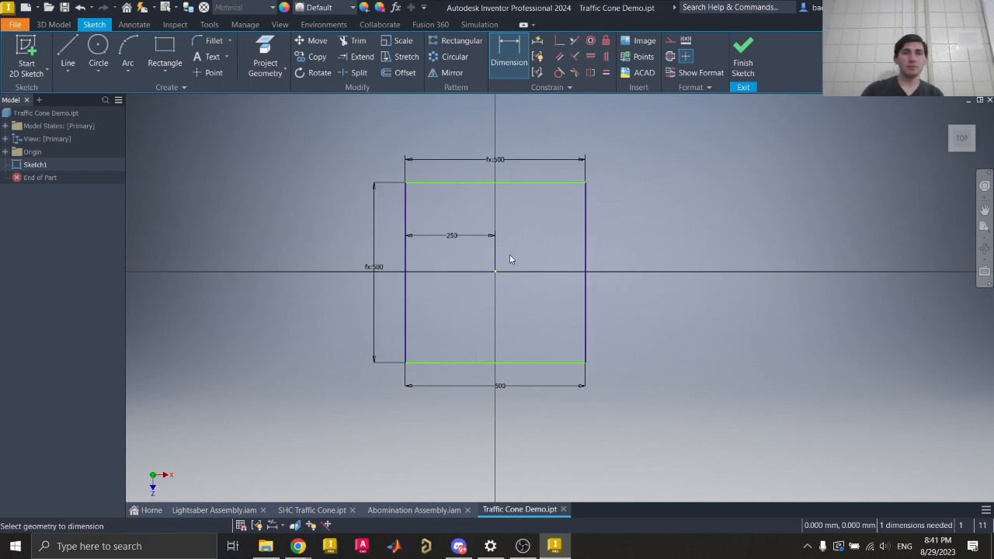
- Replace the left side's distance to the origin with an equation of half the bottom dimension, d0/2
double_click(454, 236)
click(423, 283)
drag(425, 282, 382, 284)
key(BackSpace)
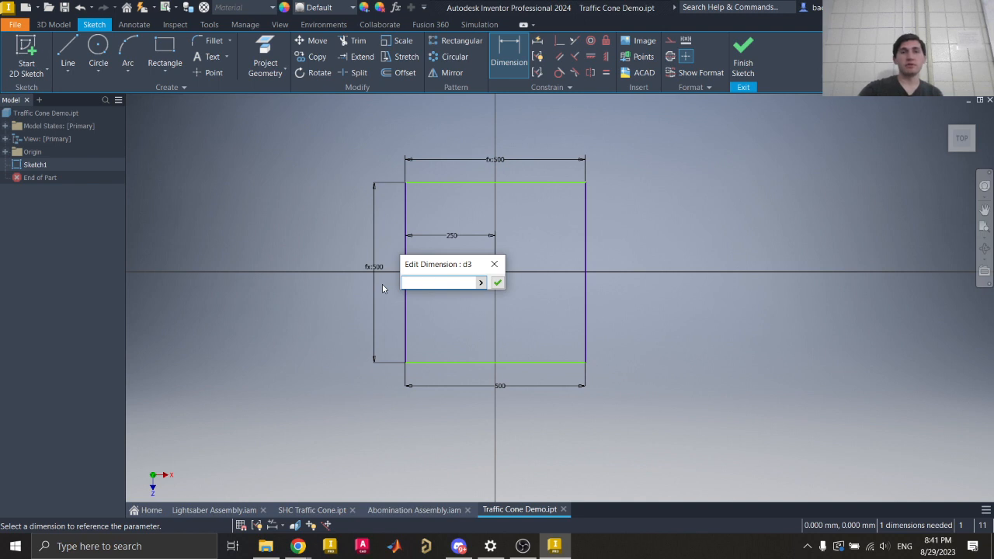
click(500, 389)
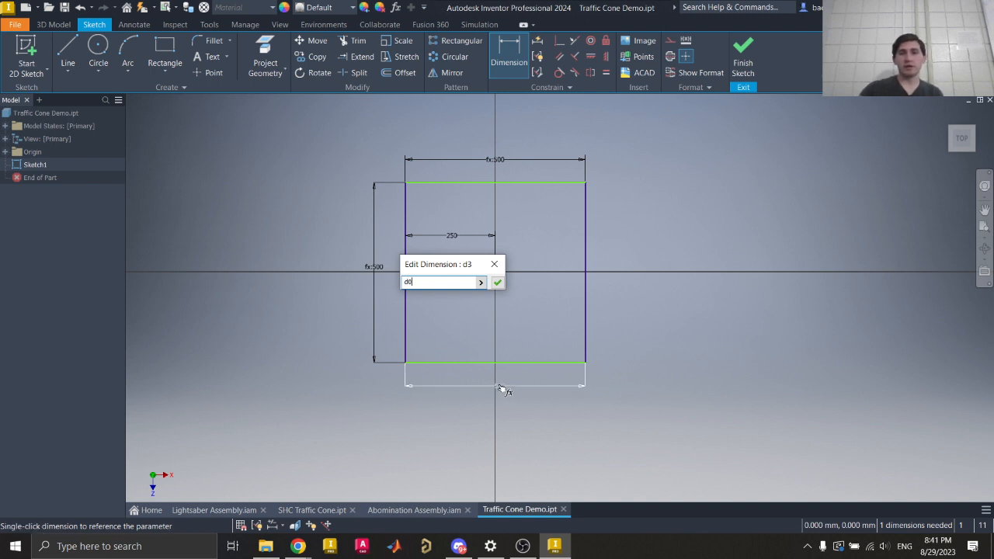
text(/2)
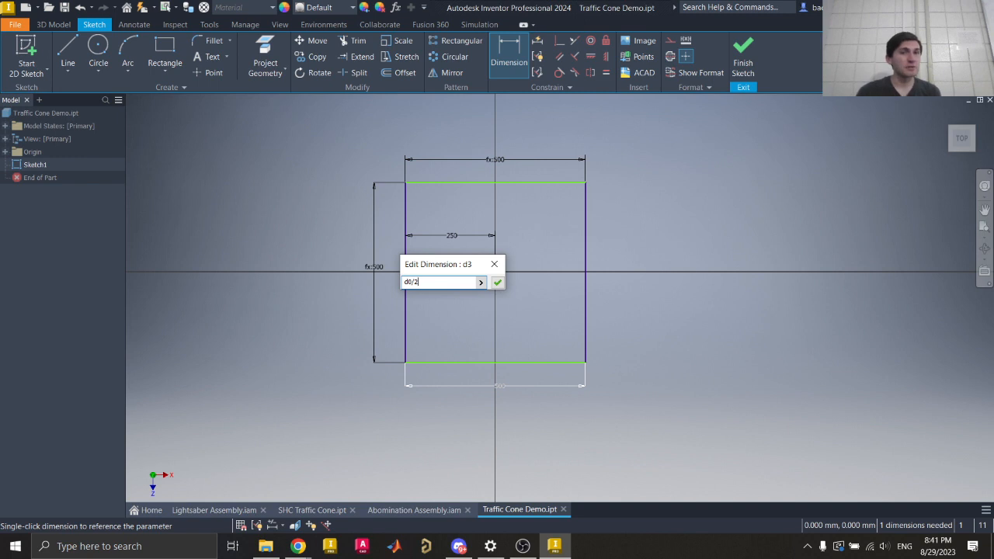
click(498, 283)
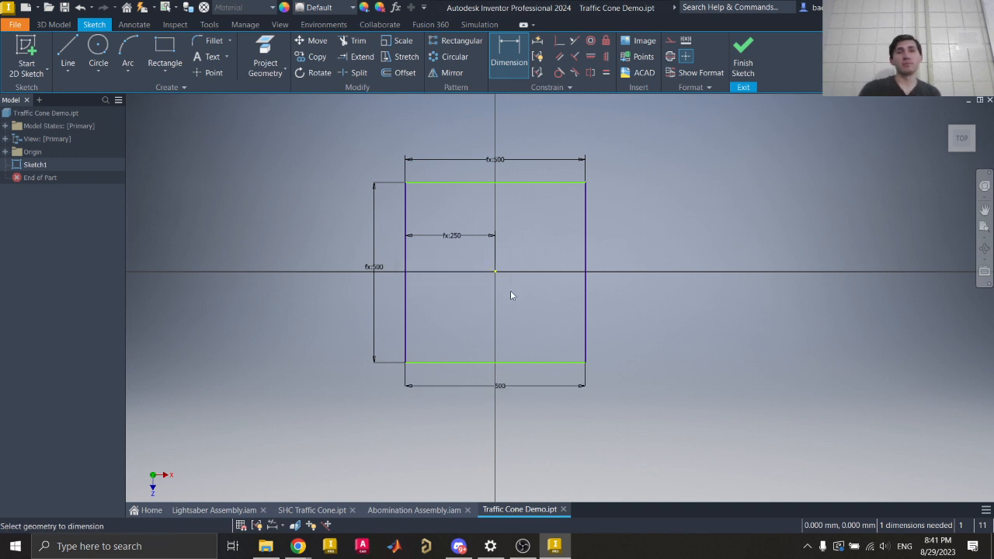
- Set the square's bottom dimension to 300 mm to test the sizes and centring linked to it
click(500, 389)
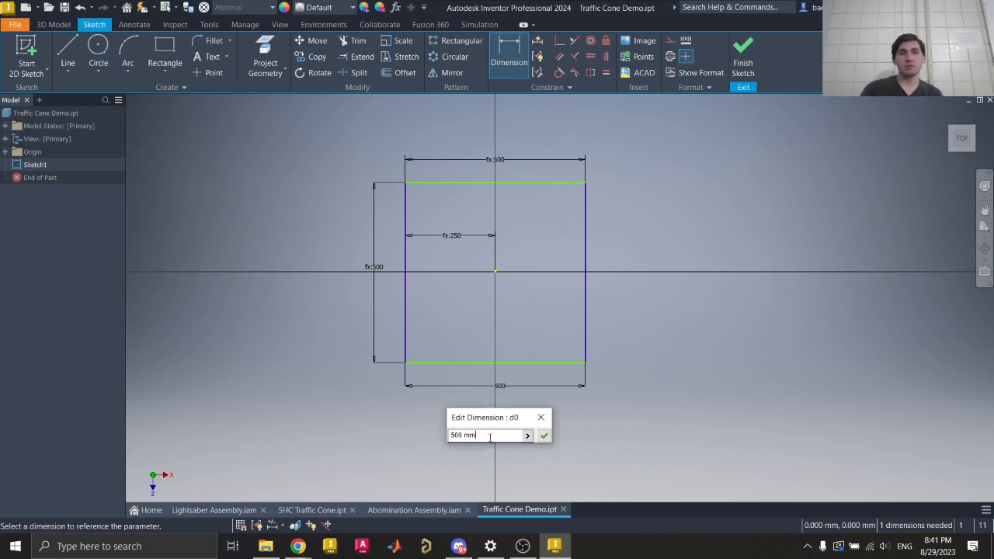
text(300)
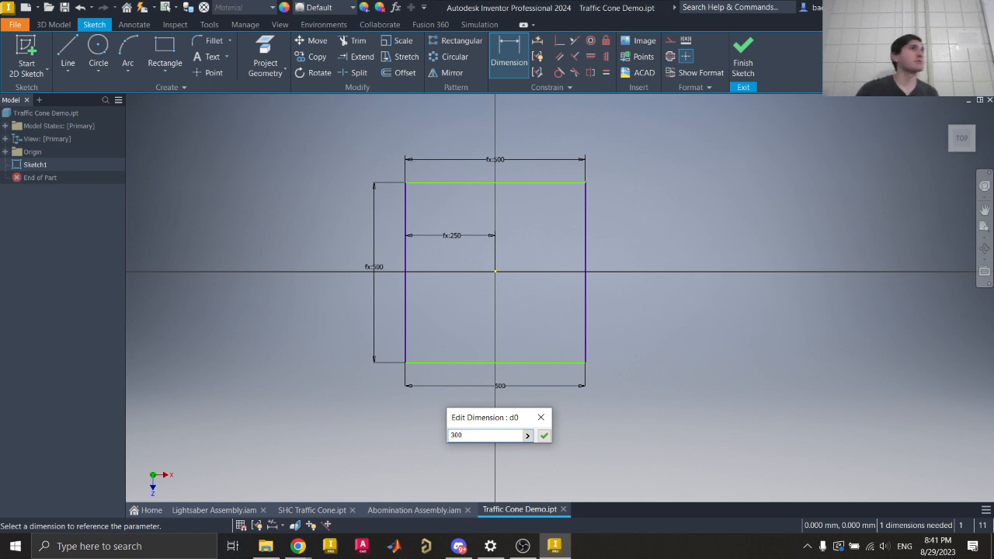
key(Return)
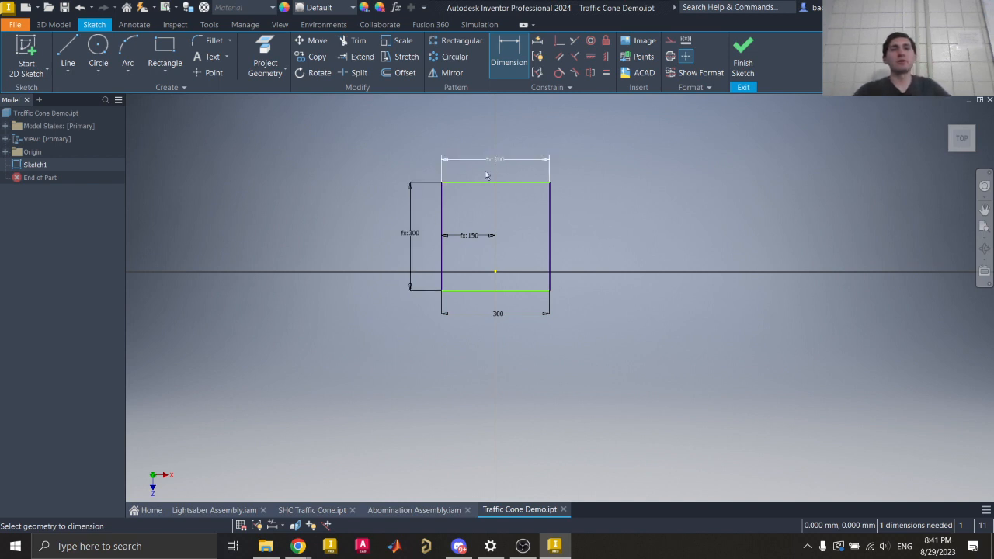
- Clear the vertical dimension's equation and re-enter it as a reference to the bottom dimension, d0
click(412, 236)
click(381, 283)
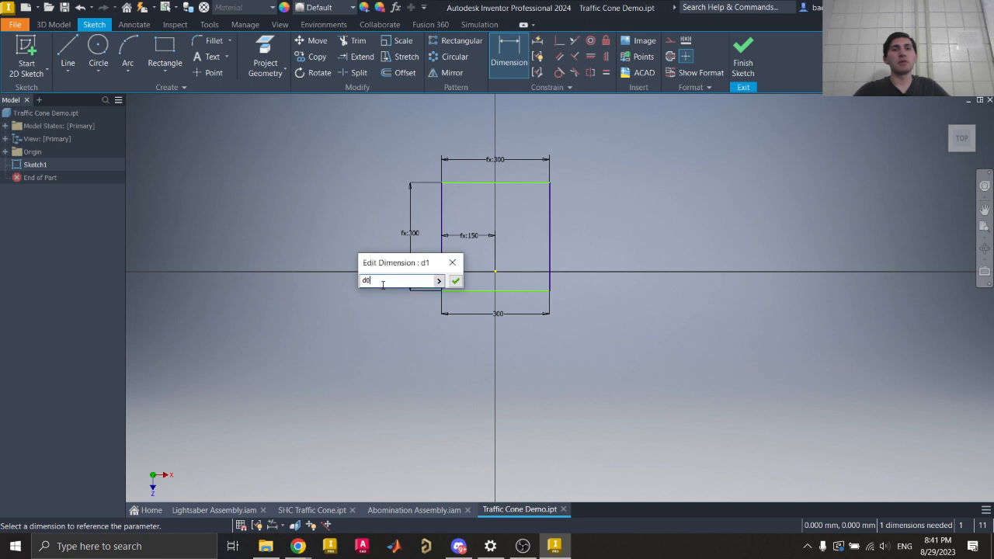
drag(380, 279, 333, 285)
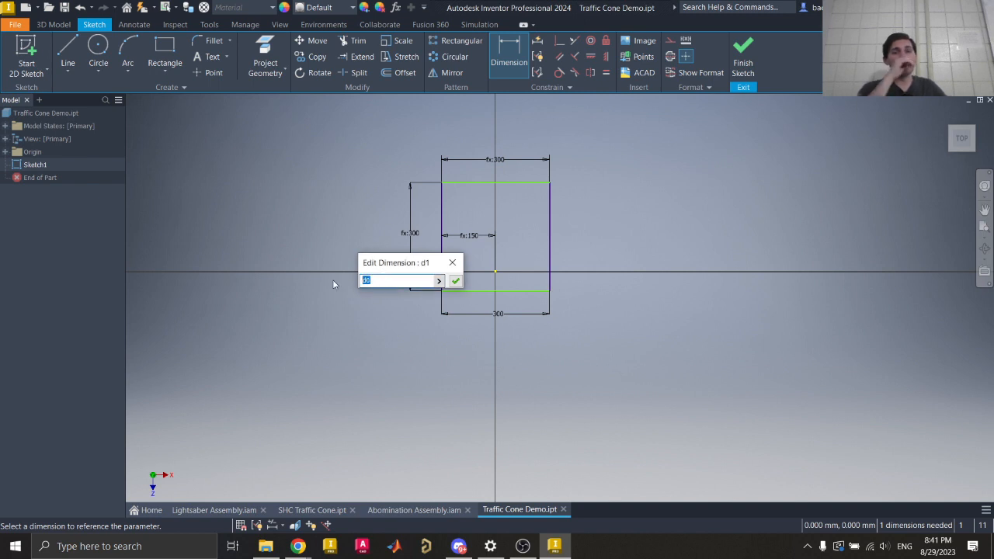
click(396, 281)
key(BackSpace)
key(BackSpace)
mouse_move(396, 262)
mouse_down()
mouse_move(361, 224)
mouse_move(333, 240)
mouse_up()
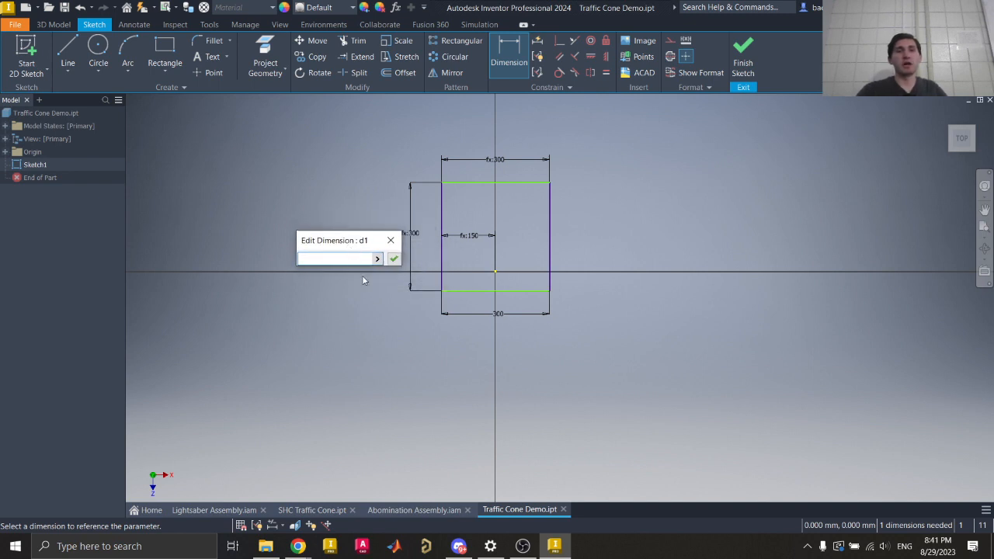
click(504, 319)
drag(321, 258, 263, 265)
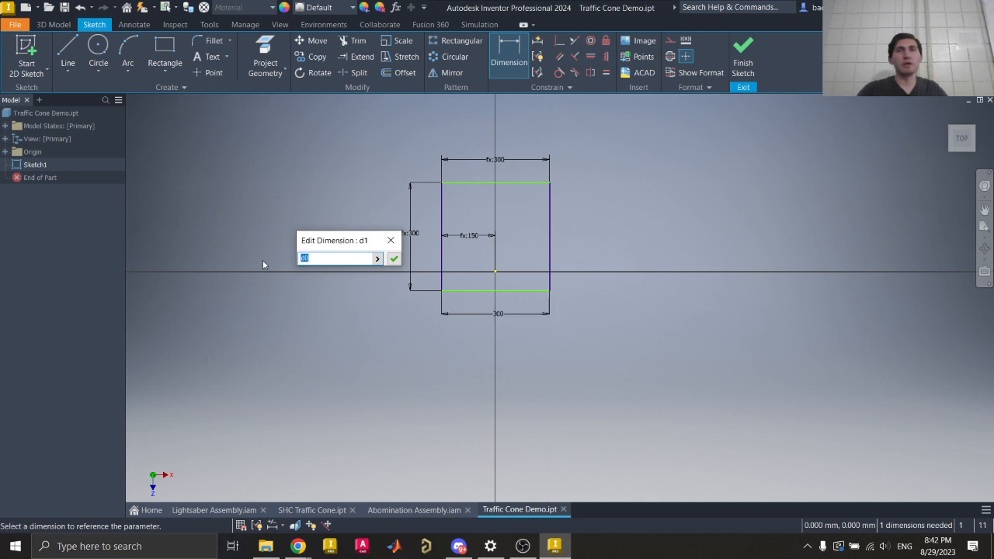
click(394, 259)
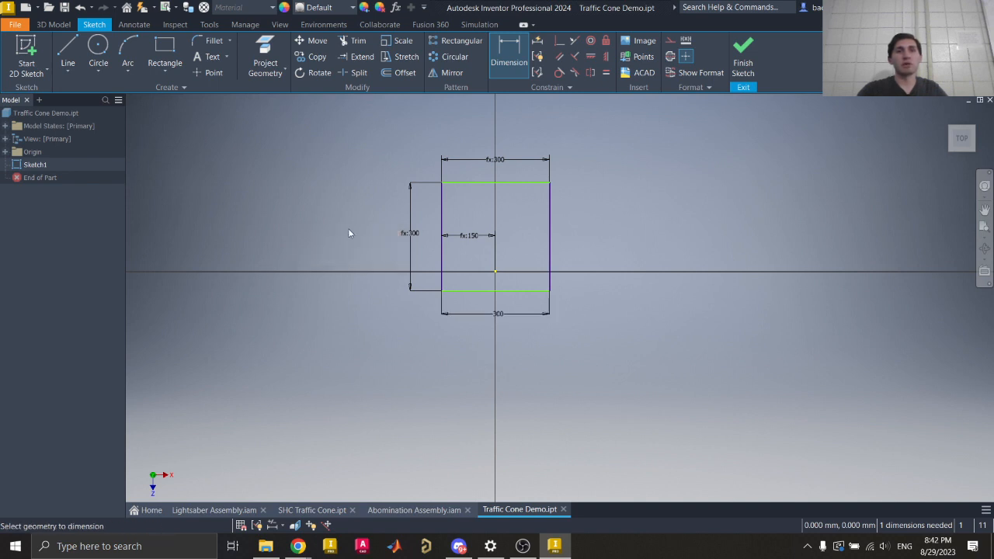
click(514, 291)
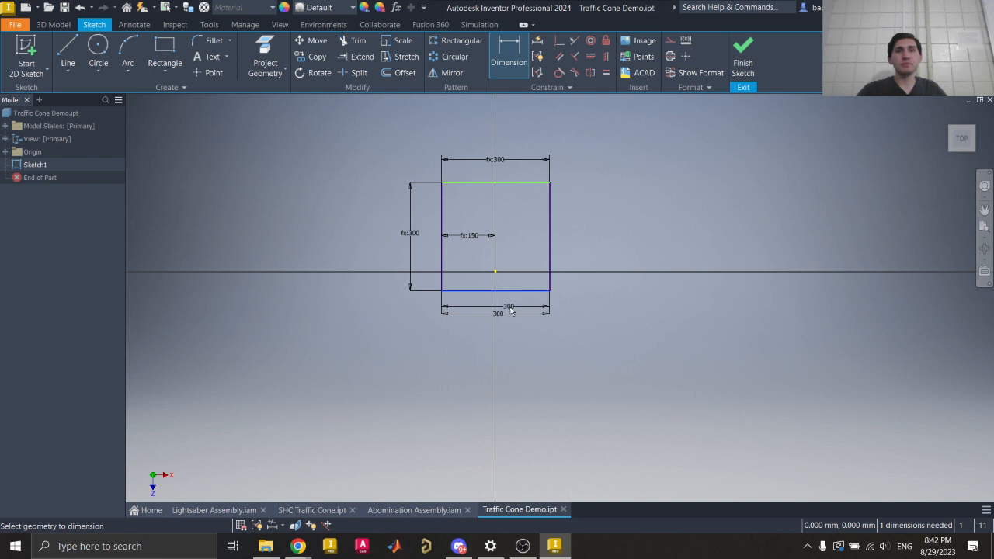
key(Escape)
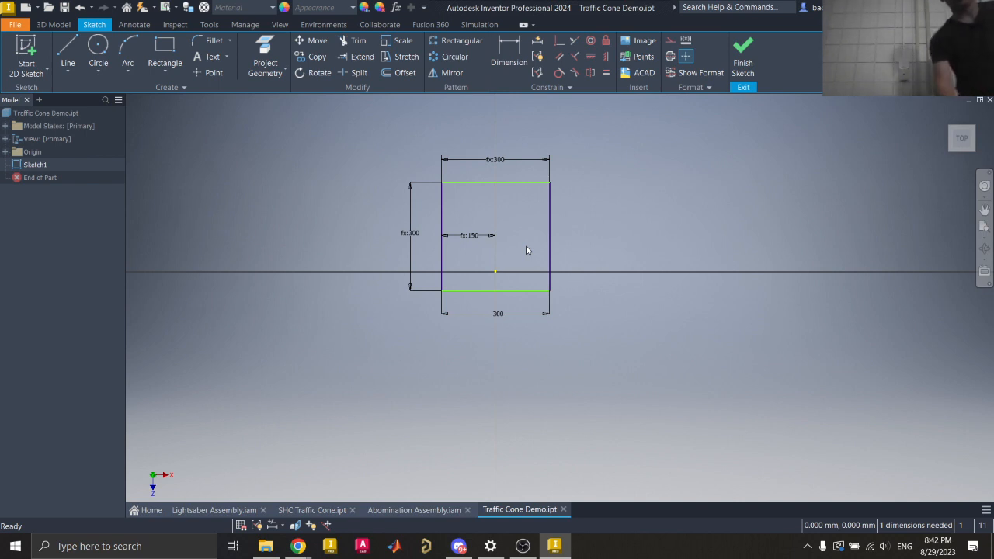
- Switch to OBS, raise the Mic/Aux volume slightly, and return to the Inventor sketch
click(522, 548)
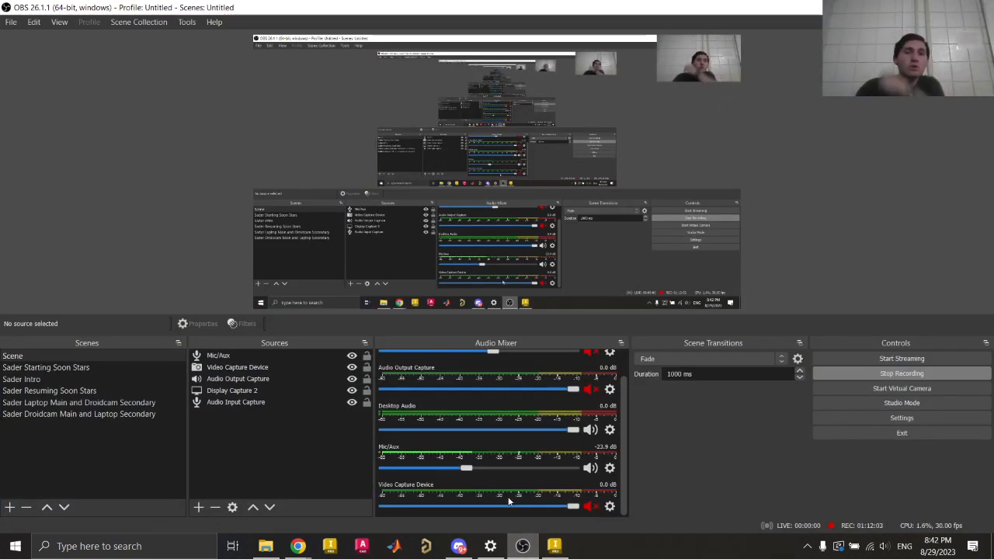
drag(467, 468, 471, 471)
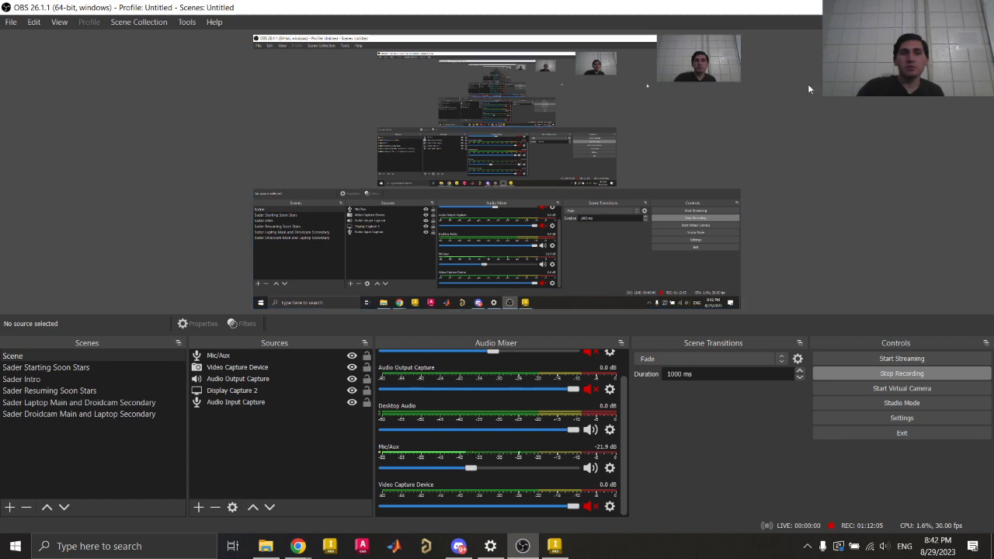
click(919, 7)
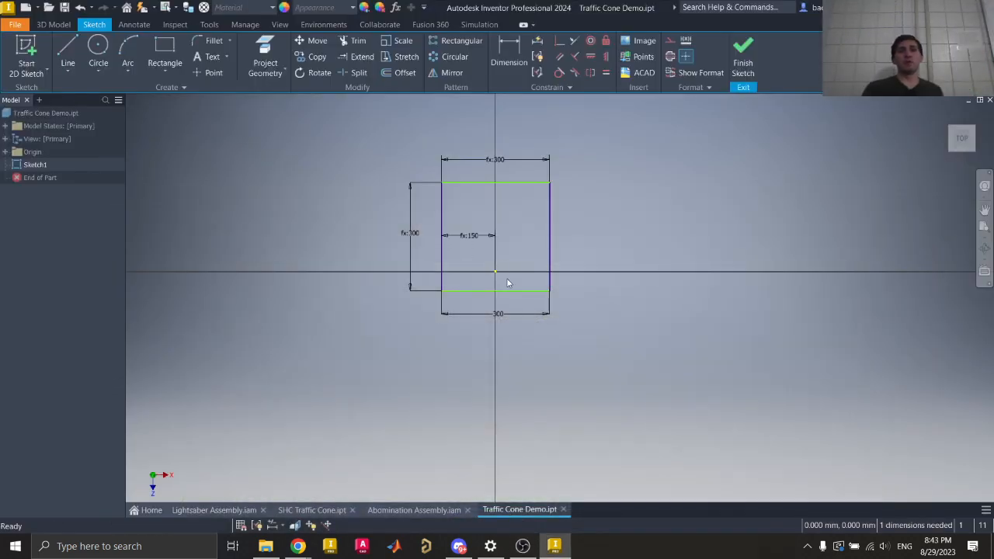
- Move the square down so that its top edge lies closer to the origin than its bottom edge
mouse_move(509, 292)
mouse_down()
mouse_move(509, 332)
mouse_move(511, 305)
mouse_move(466, 313)
mouse_move(549, 284)
mouse_move(500, 297)
mouse_move(526, 290)
mouse_up()
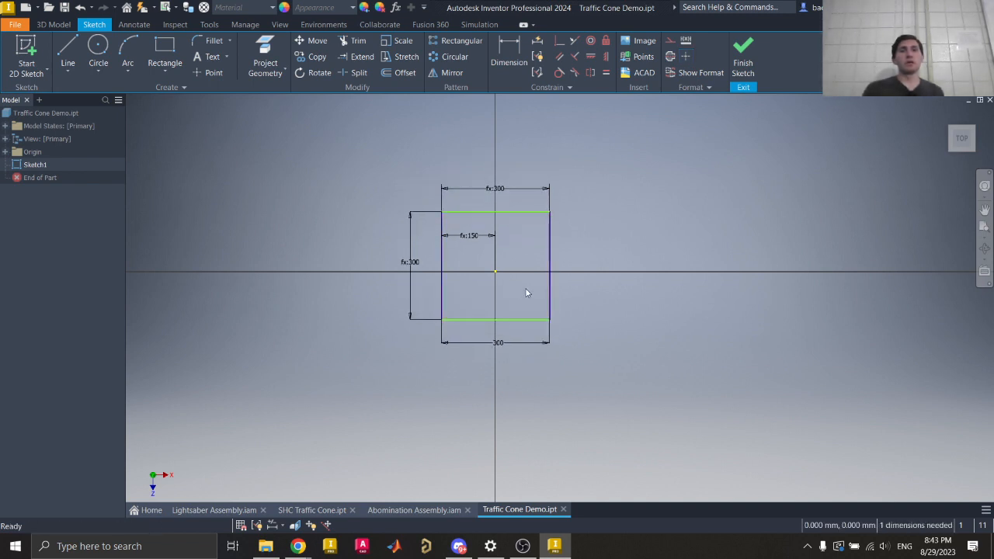
click(552, 292)
drag(552, 288, 489, 344)
click(578, 397)
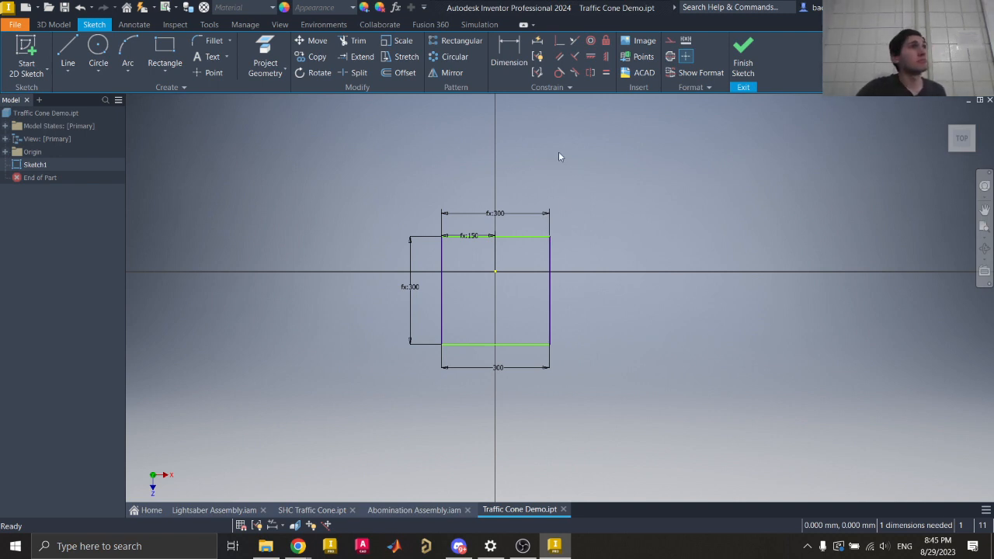
- Dimension the vertical distance from the square's upper edge to the origin as d0/2, referencing the bottom dimension
click(512, 71)
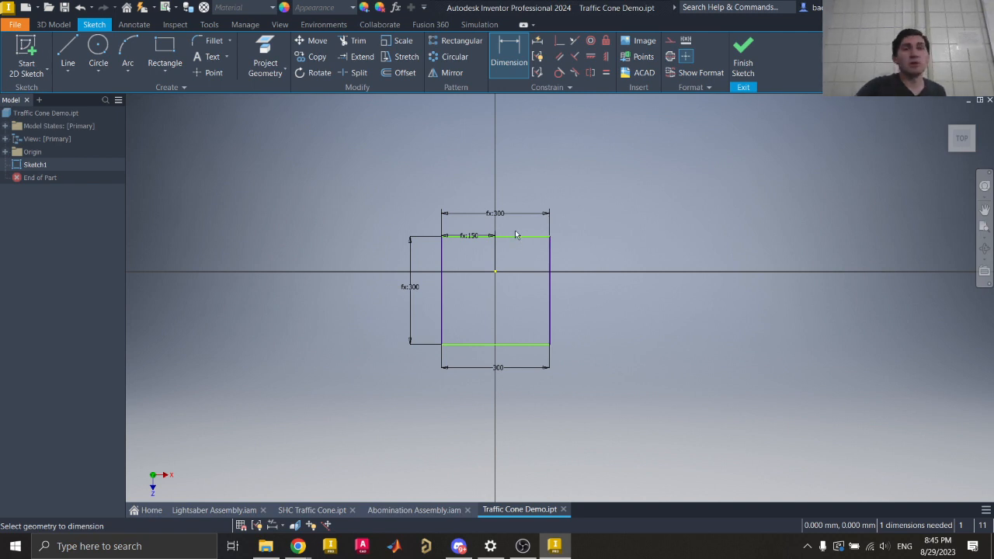
click(522, 237)
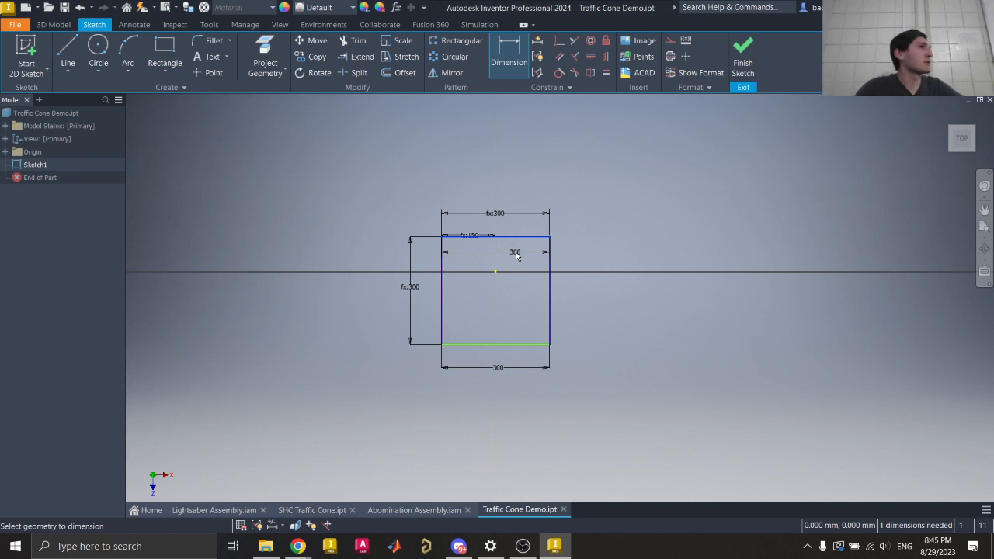
click(496, 272)
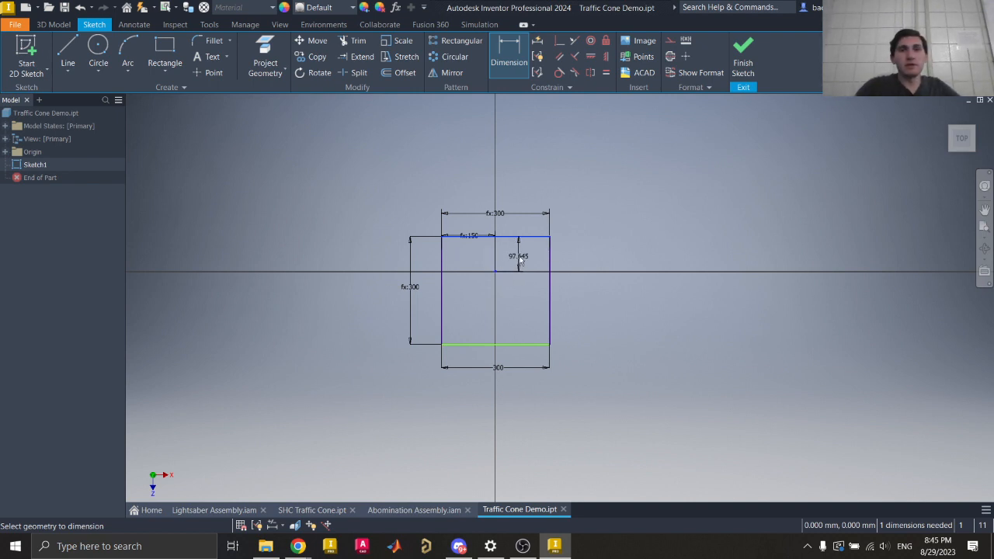
click(520, 263)
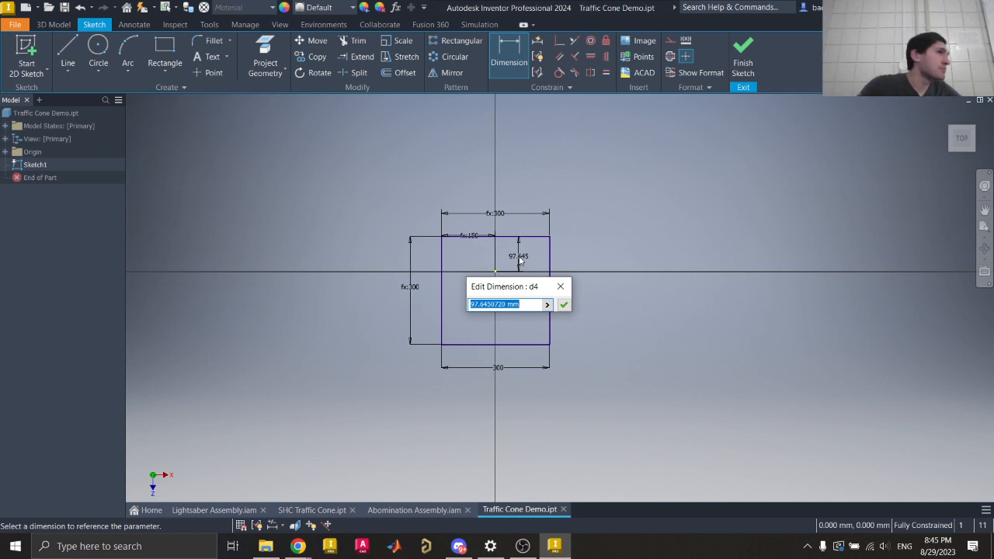
click(505, 368)
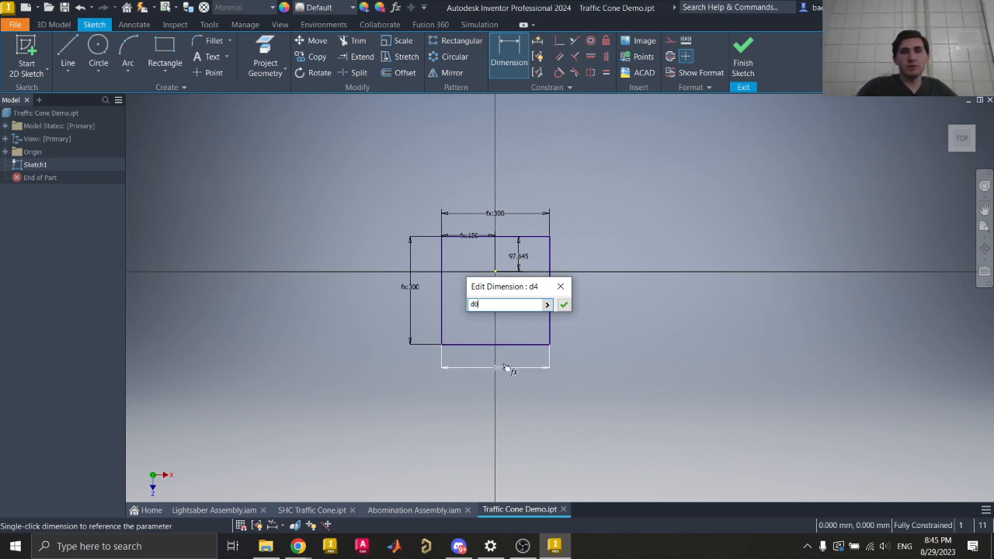
text(/2)
key(Return)
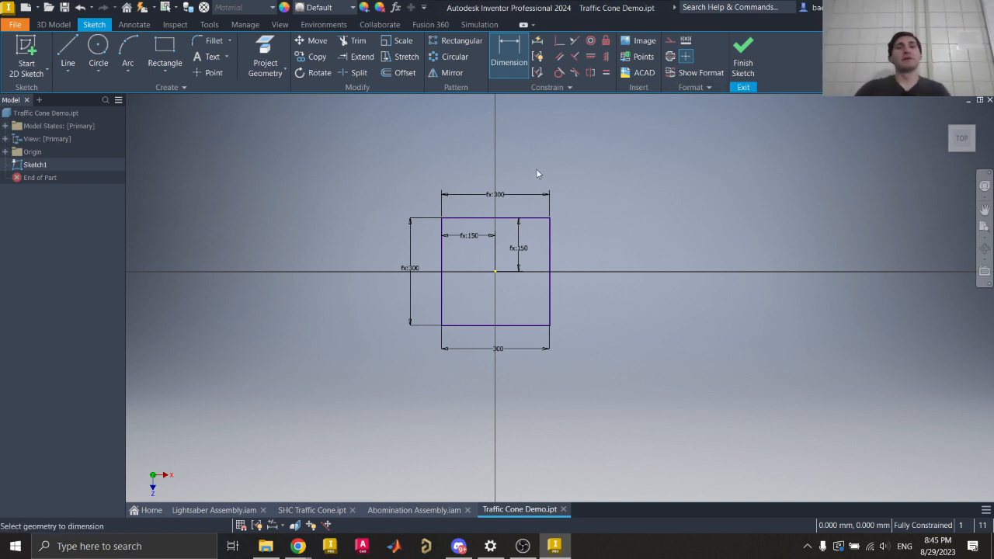
key(Escape)
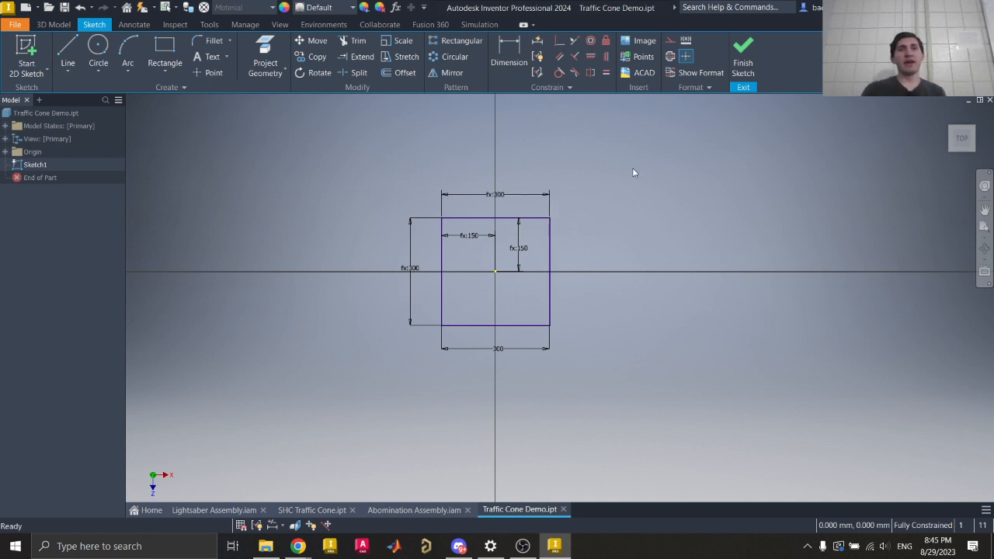
- Delete the entire square and all its dimensions from the sketch, keeping only the origin point
drag(625, 168, 411, 265)
key(Delete)
drag(588, 410, 366, 294)
key(Delete)
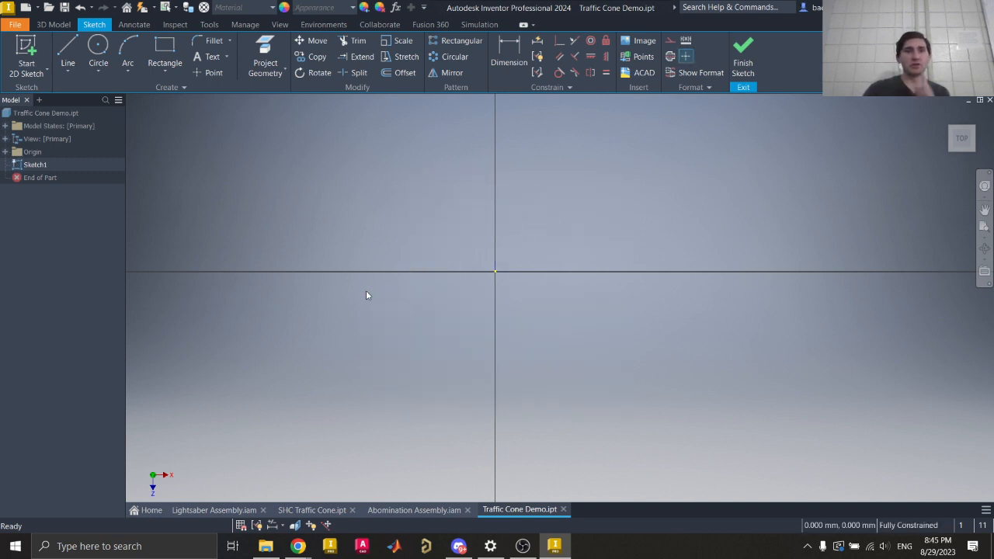
mouse_move(615, 155)
mouse_down()
mouse_move(430, 268)
mouse_move(321, 434)
mouse_move(453, 231)
mouse_move(388, 349)
mouse_move(426, 336)
mouse_up()
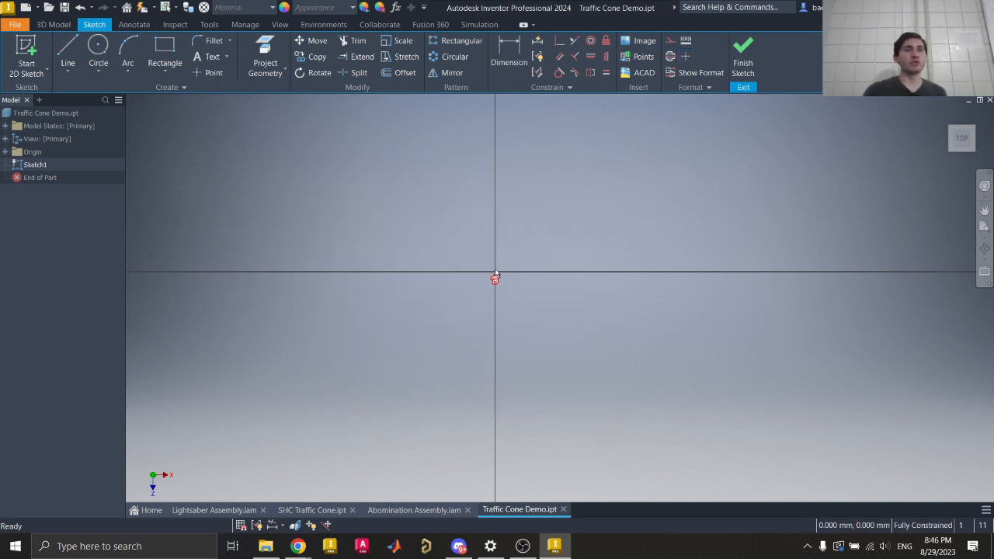
drag(642, 163, 328, 413)
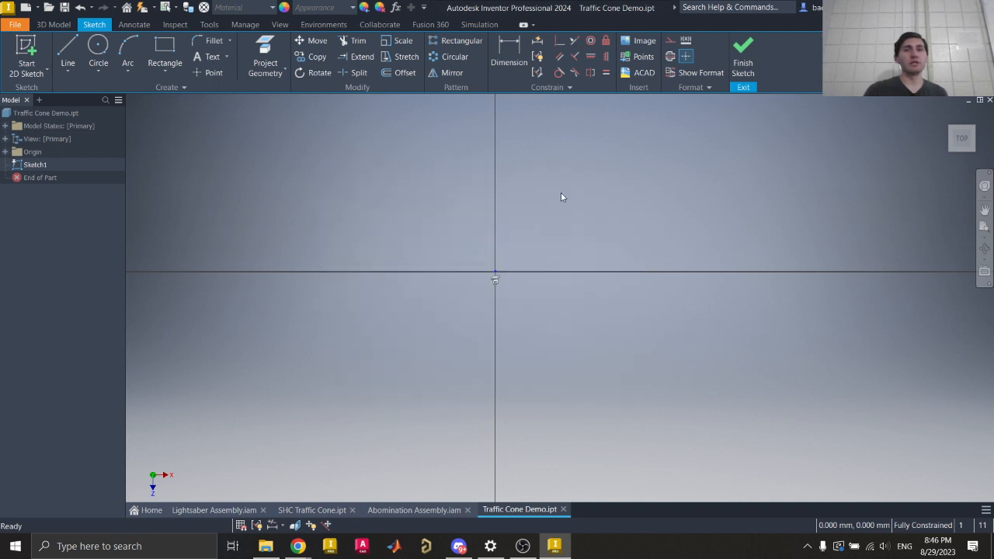
drag(637, 153, 333, 258)
drag(628, 400, 345, 306)
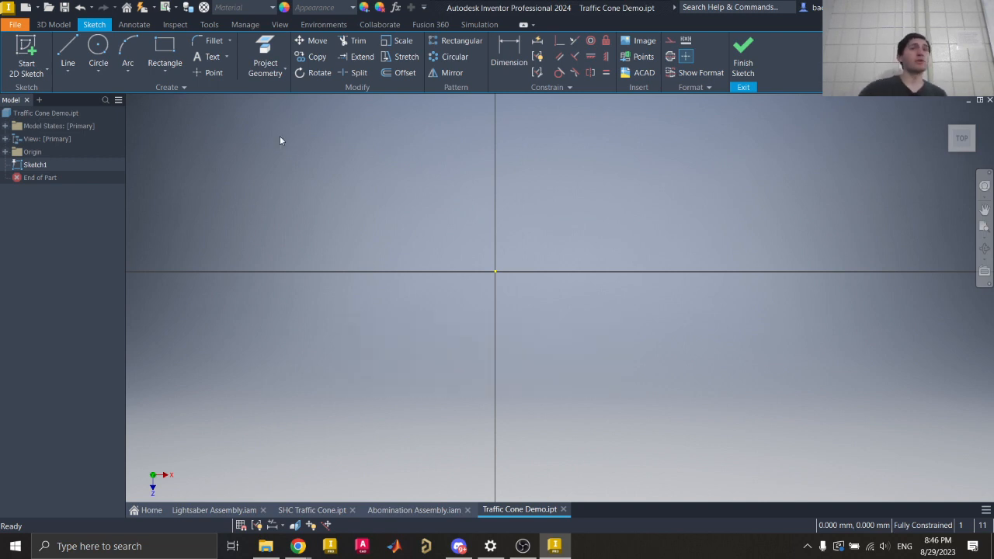
- Draw a 500 by 500 mm Two Point Center rectangle centred on the origin
click(171, 71)
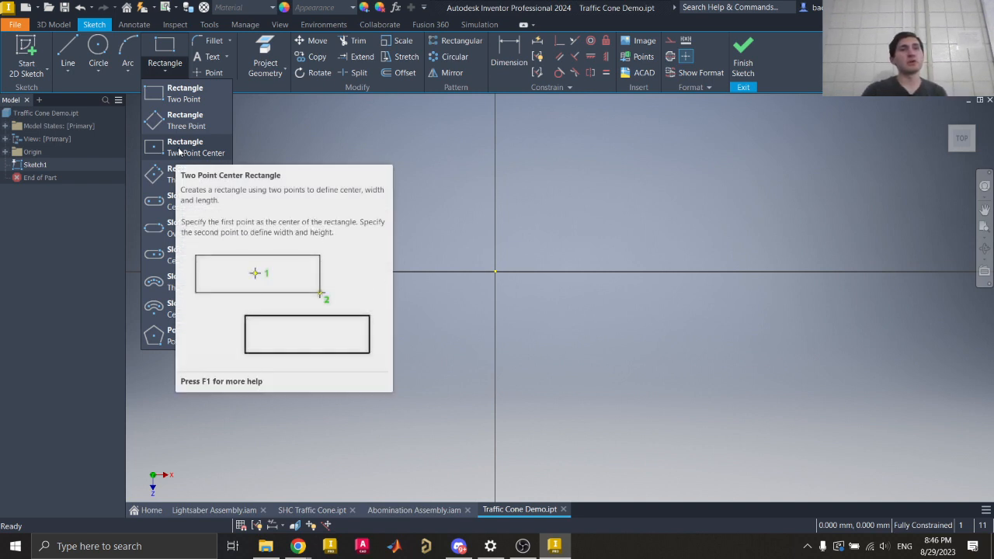
click(172, 150)
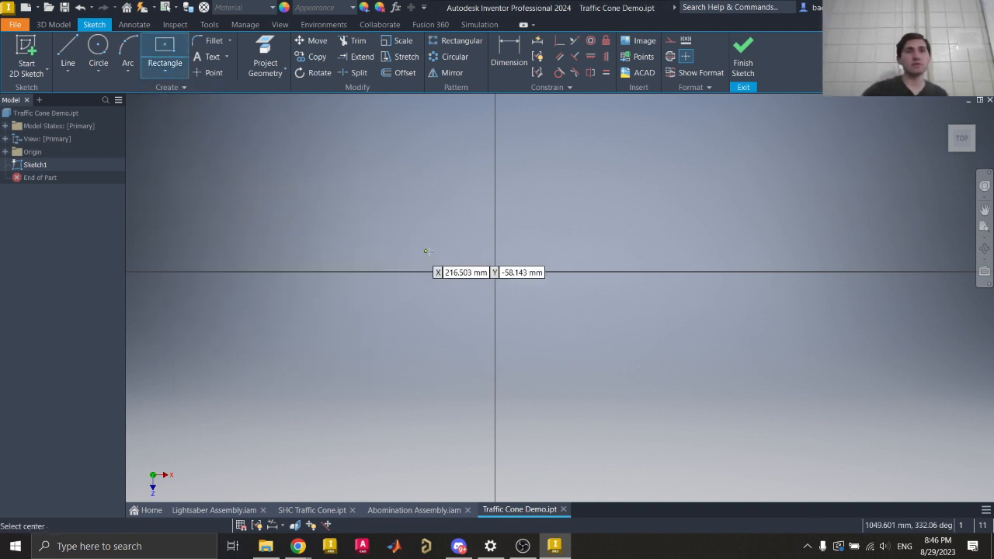
click(495, 271)
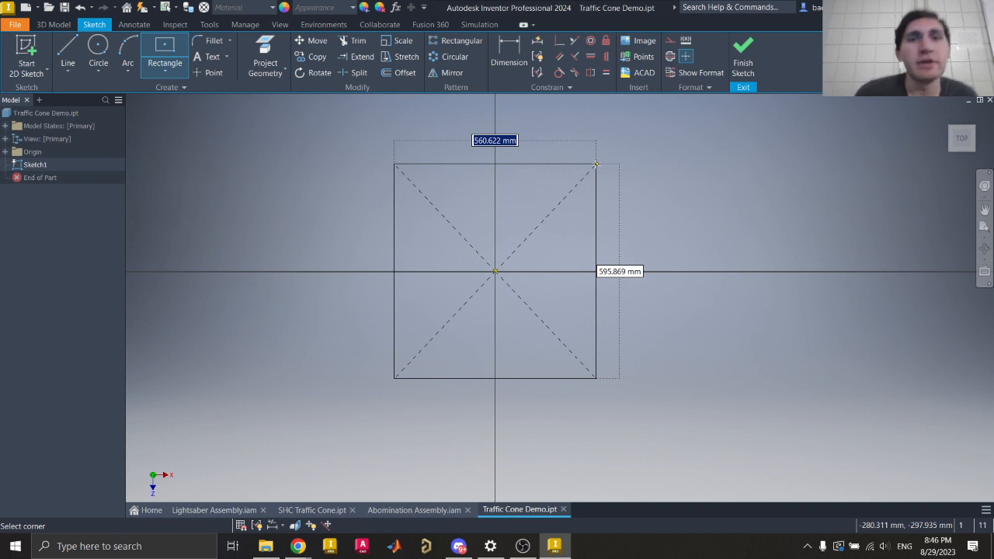
text(500)
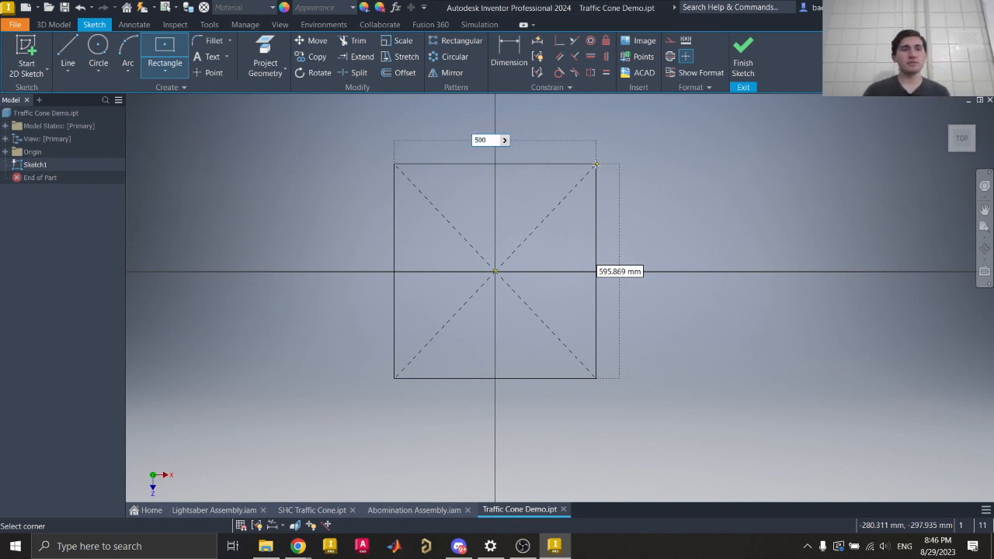
key(Tab)
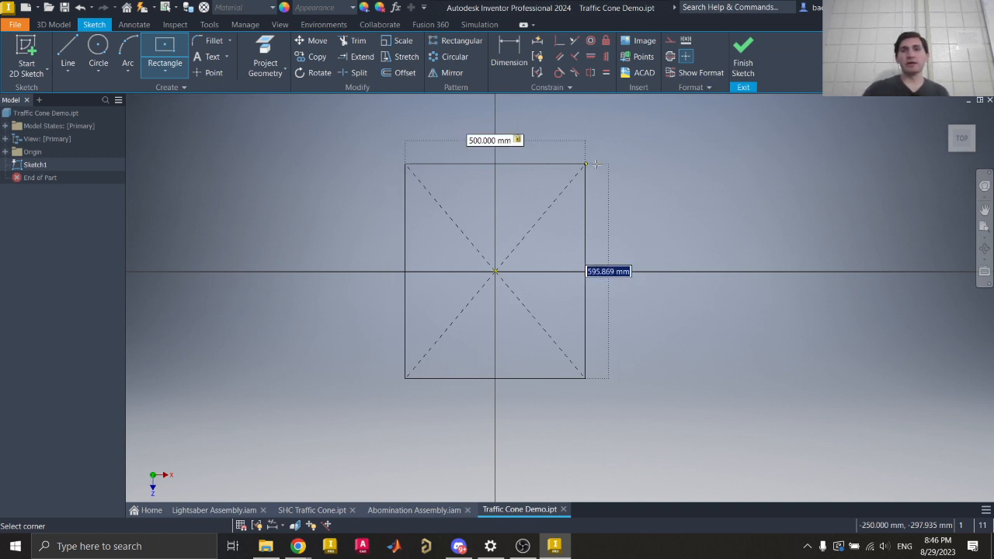
text(500)
key(Return)
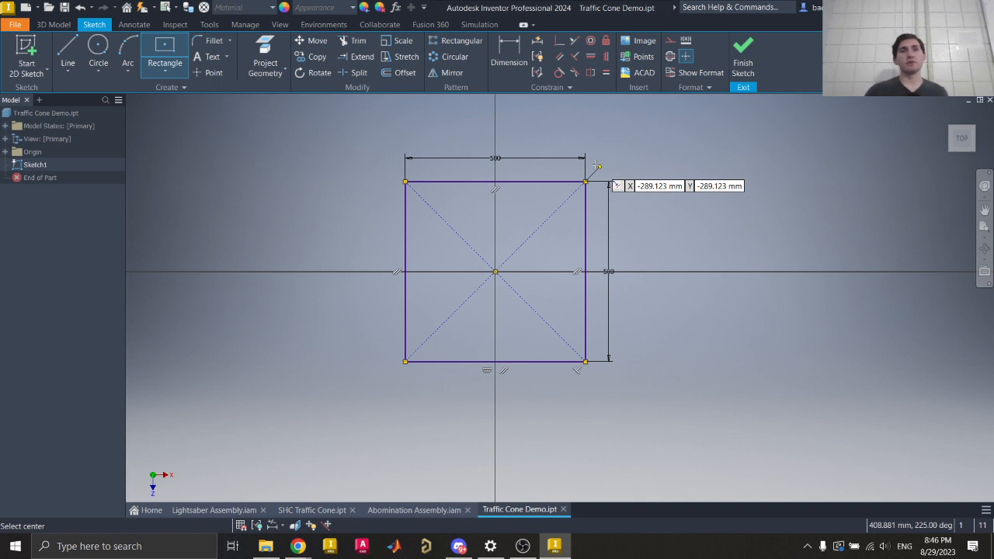
key(Escape)
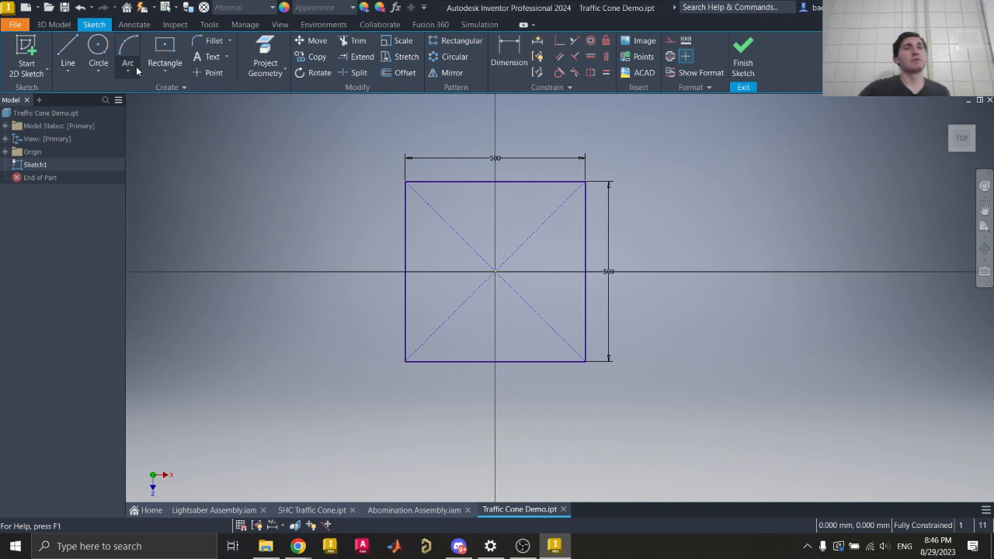
- Link the new square's vertical dimension to its horizontal dimension, d5
click(166, 72)
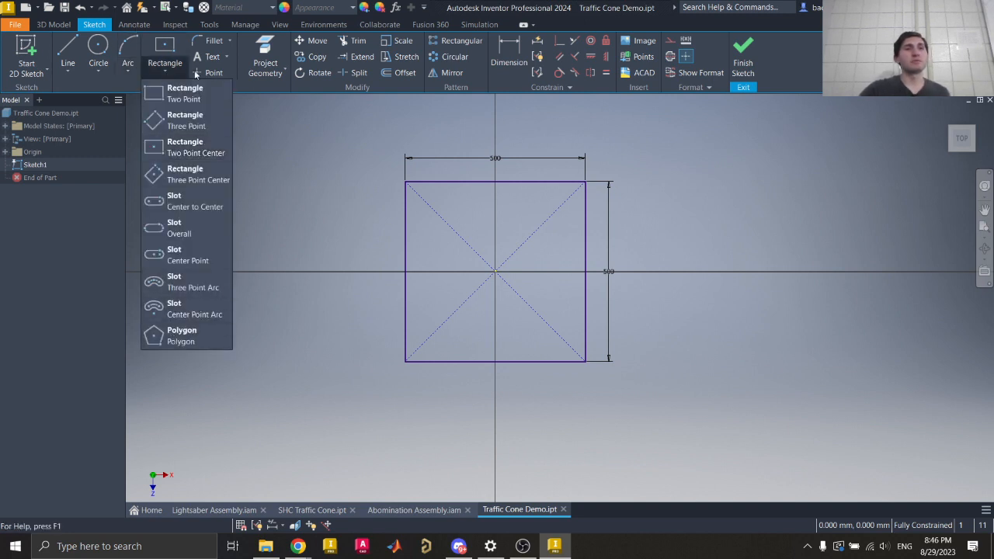
click(182, 73)
double_click(611, 283)
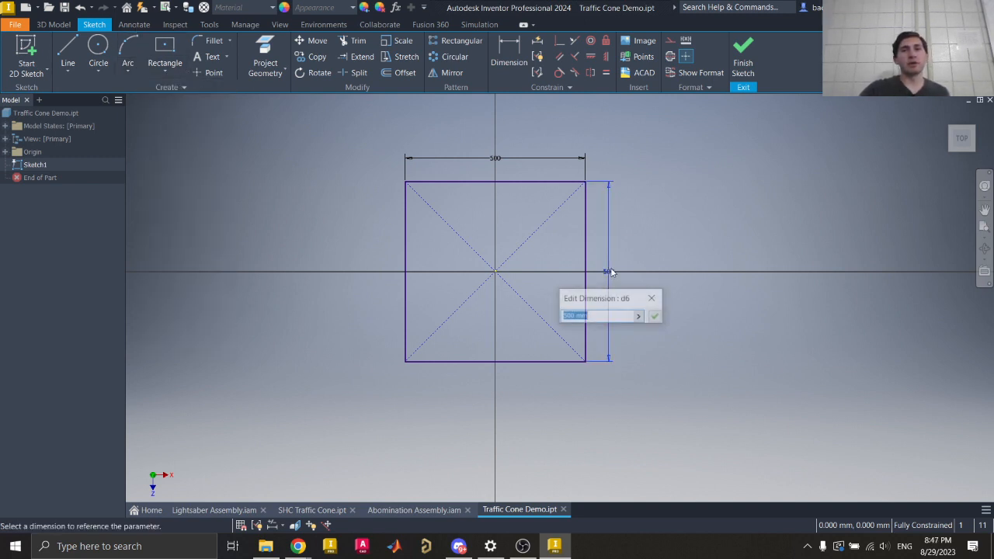
click(506, 161)
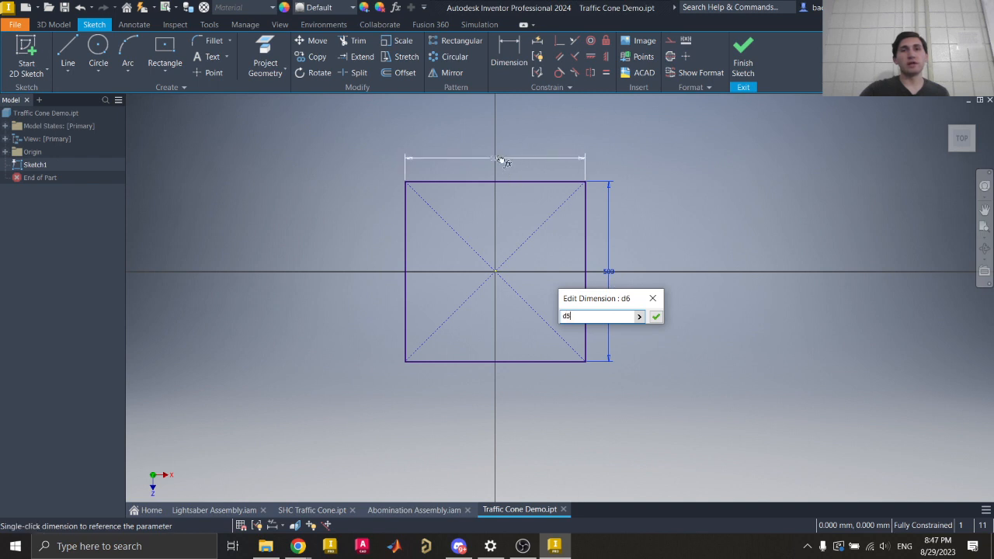
click(658, 317)
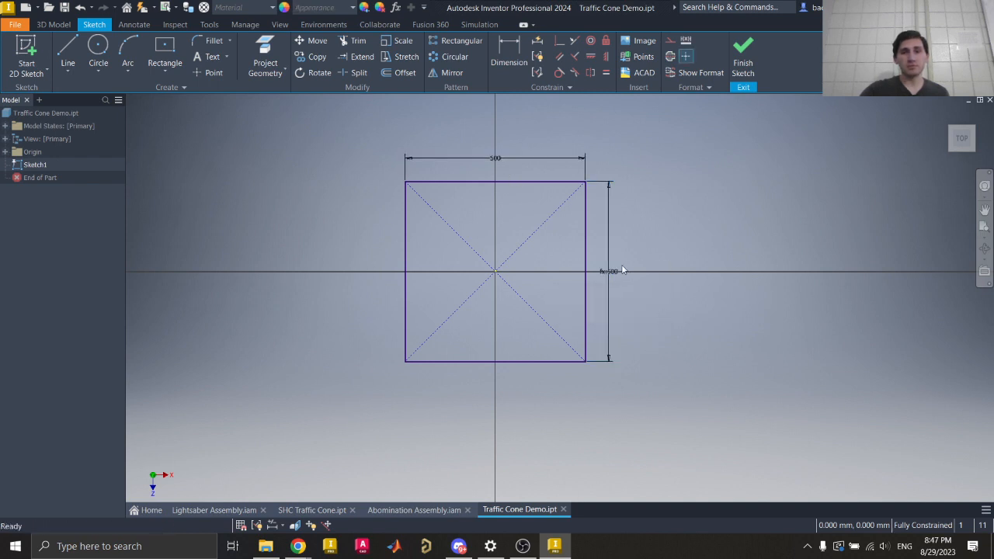
- Test the linked sides by setting the horizontal dimension to 400 mm, 300 mm and back to 500 mm
double_click(511, 162)
text(400)
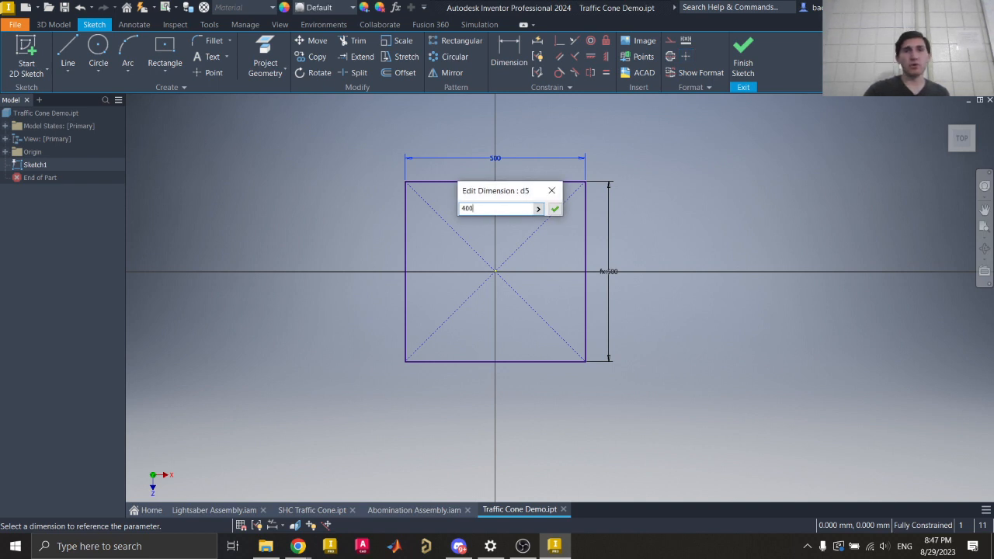
key(Return)
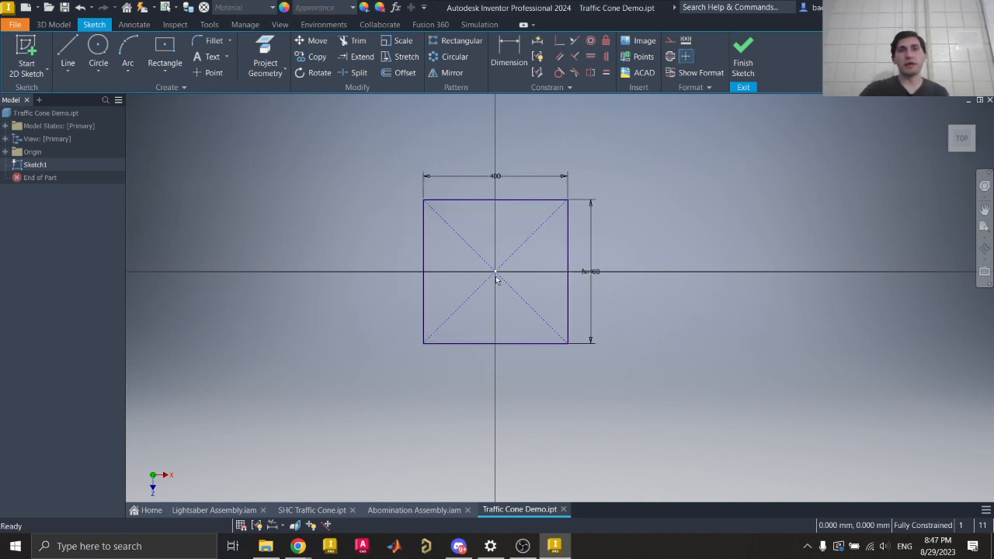
double_click(497, 177)
text(300)
key(Return)
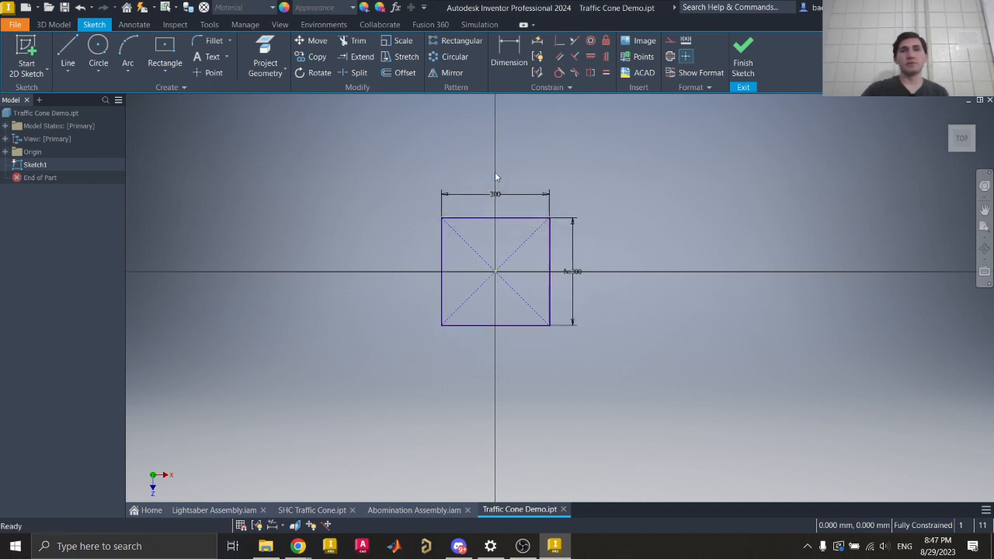
double_click(497, 194)
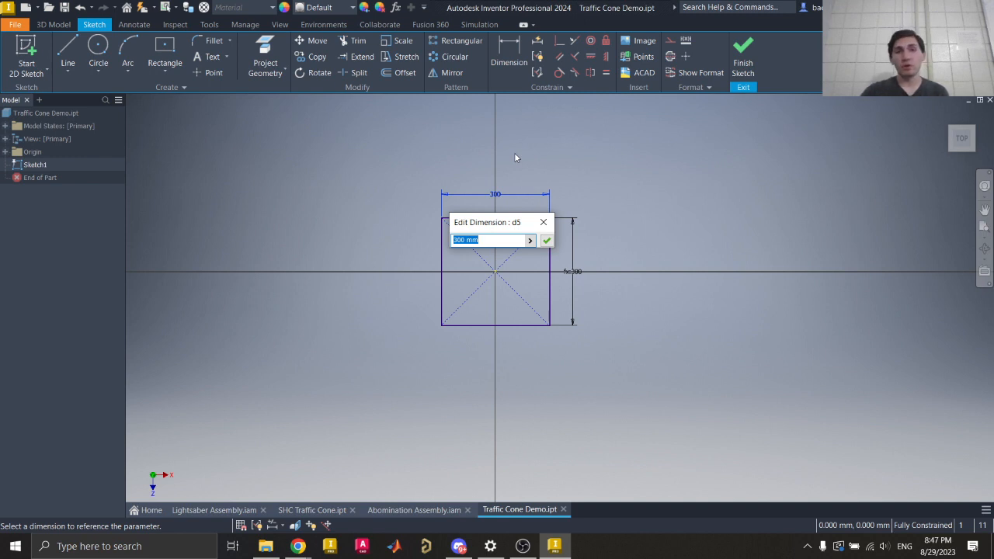
text(500)
key(Return)
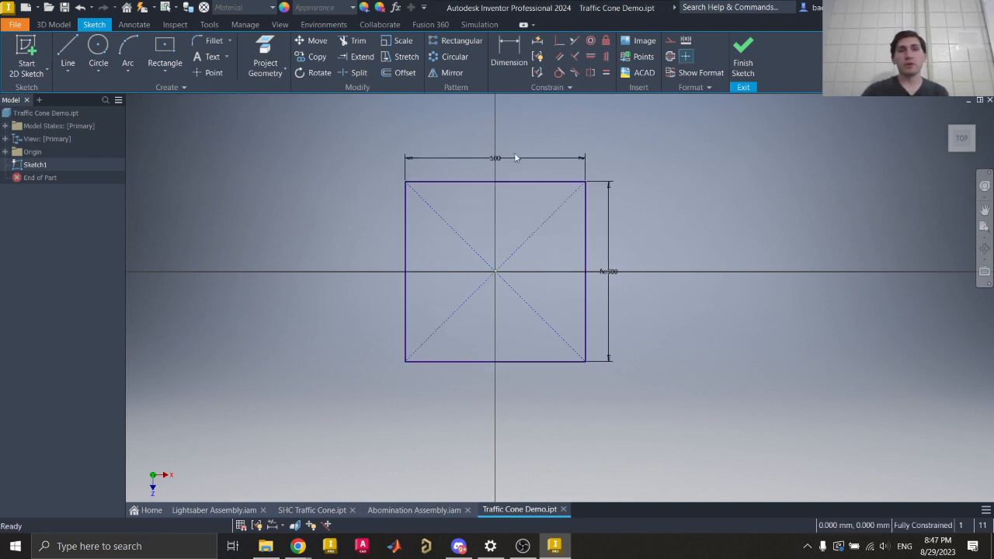
- Offset all four sides of the square outward to create a larger surrounding square
mouse_move(505, 286)
middle_down()
mouse_move(526, 304)
mouse_move(505, 324)
middle_up()
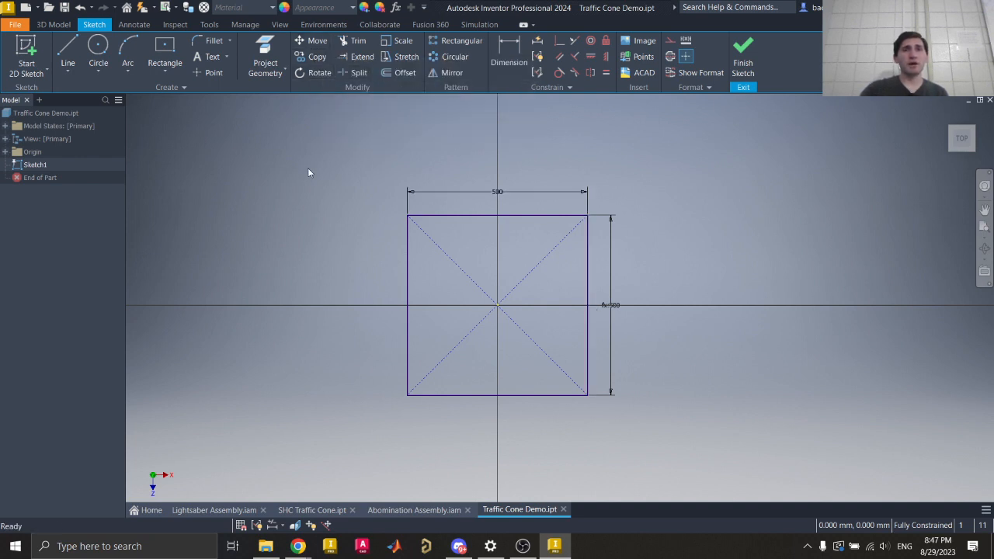
click(396, 73)
key(Escape)
click(393, 72)
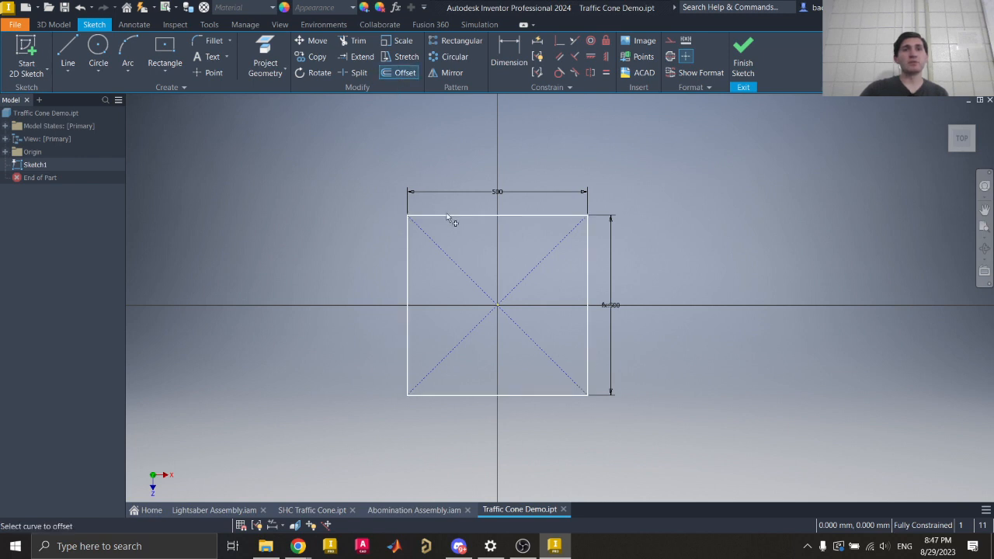
click(448, 217)
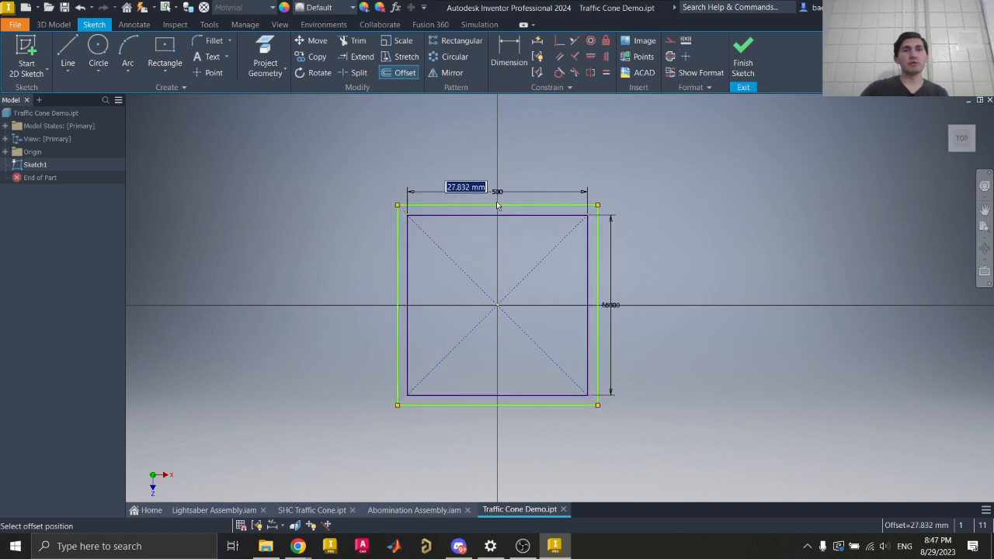
click(517, 165)
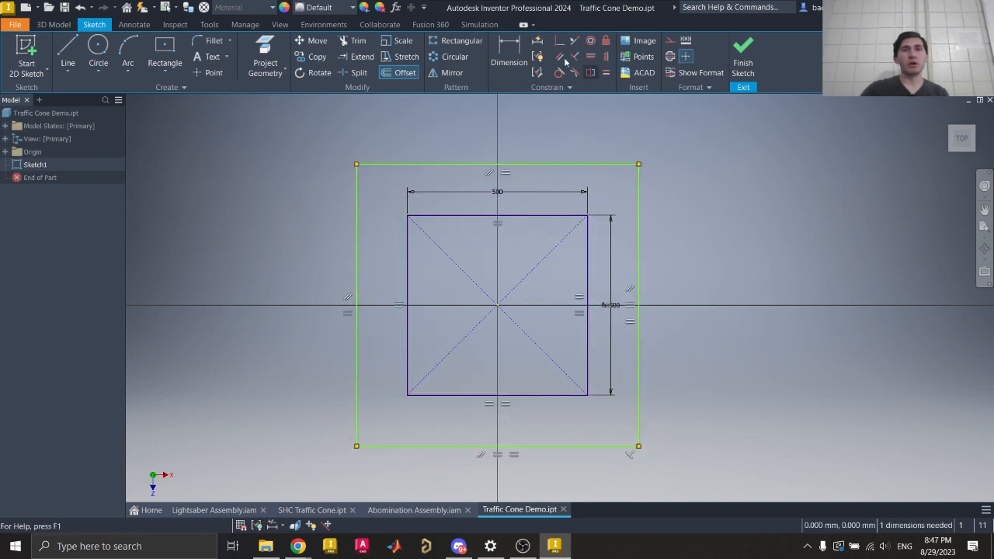
- Dimension the gap between the vertical sides of the inner and outer squares as 100 mm
click(514, 61)
click(590, 254)
click(637, 252)
click(634, 245)
text(100)
key(Return)
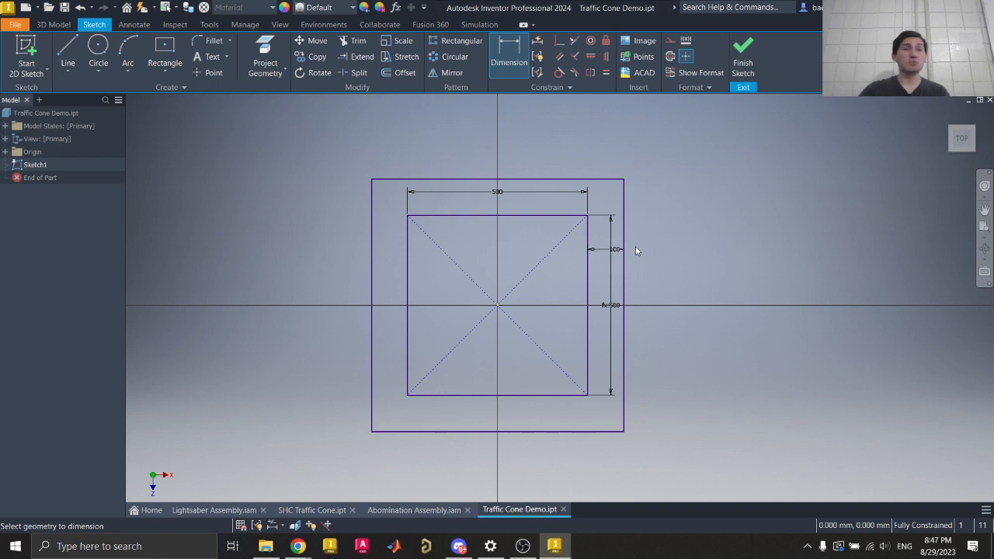
- Undo the 100 mm gap dimension and the offset square
key(ctrl+z)
key(ctrl+z)
key(ctrl+z)
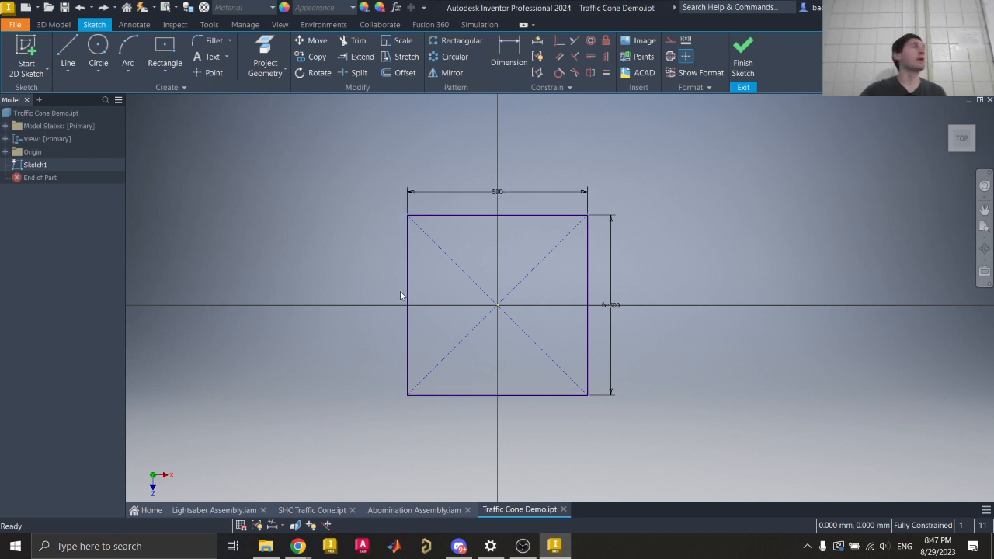
- Finish the sketch of the 500 mm square base and return to 3D modelling
click(744, 58)
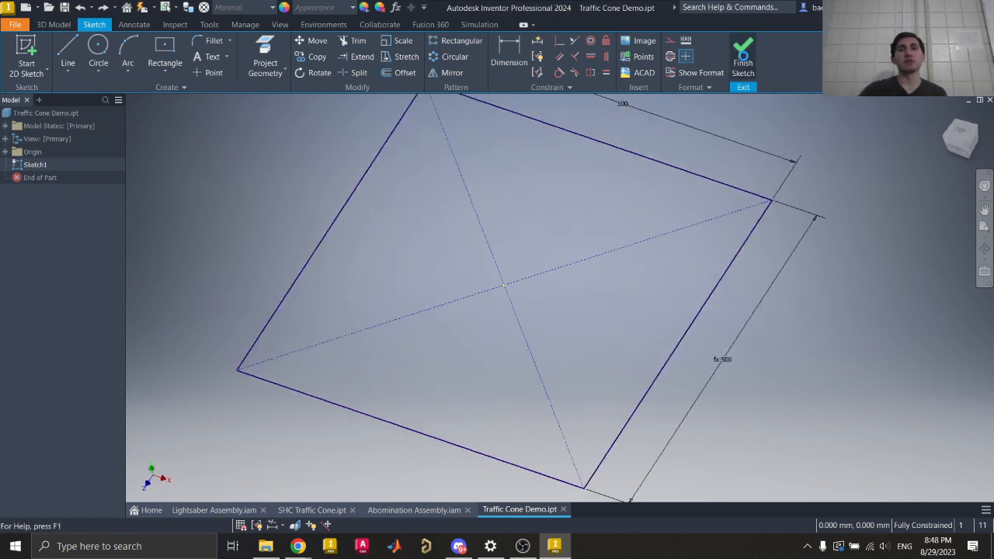
scroll(518, 298, up, 8)
scroll(522, 307, down, 4)
mouse_move(533, 265)
middle_down()
mouse_move(490, 324)
mouse_move(562, 281)
middle_up()
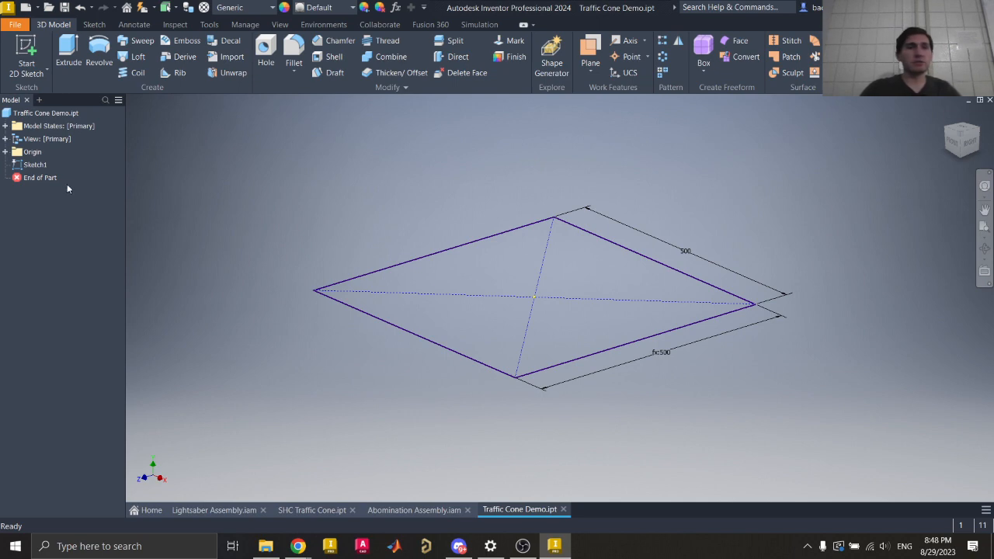
- Reopen Sketch1 for editing and delete the whole square with its diagonals and dimensions
double_click(35, 165)
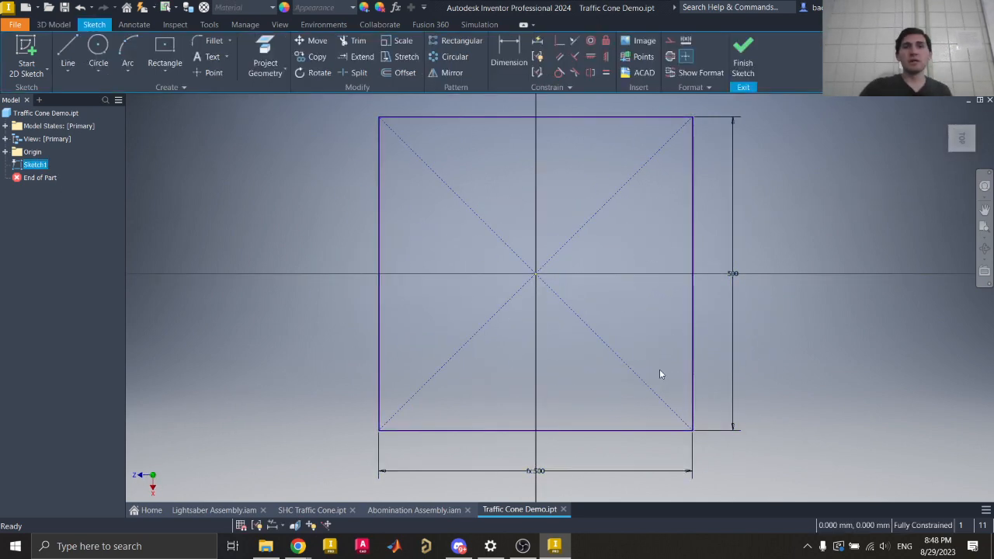
scroll(629, 322, down, 5)
drag(722, 241, 614, 402)
click(614, 403)
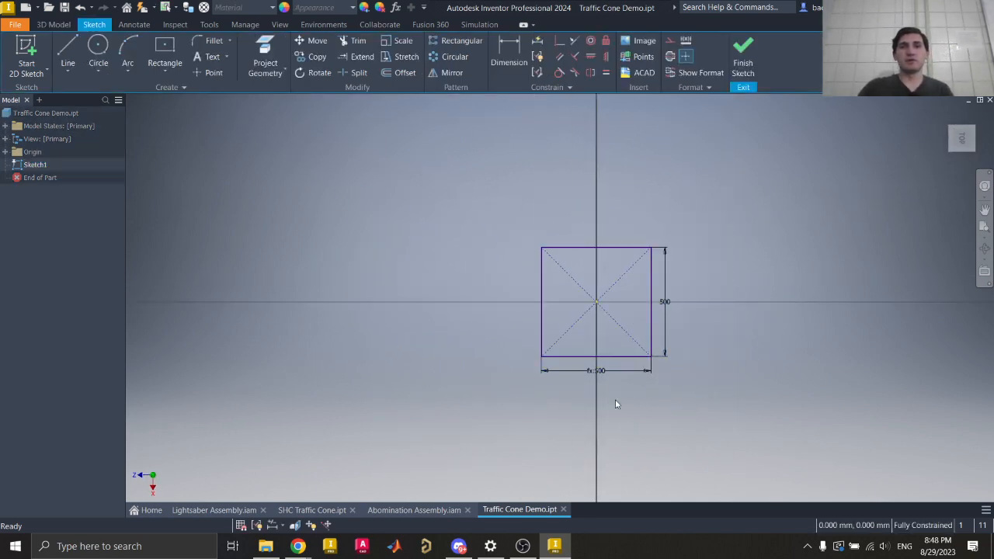
drag(685, 200, 504, 298)
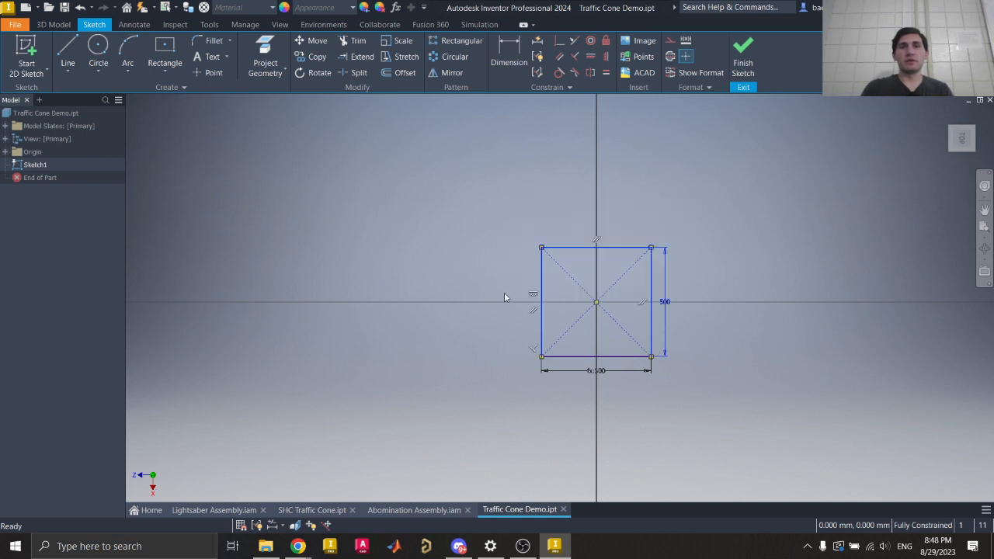
key(Delete)
drag(700, 447, 472, 353)
key(Delete)
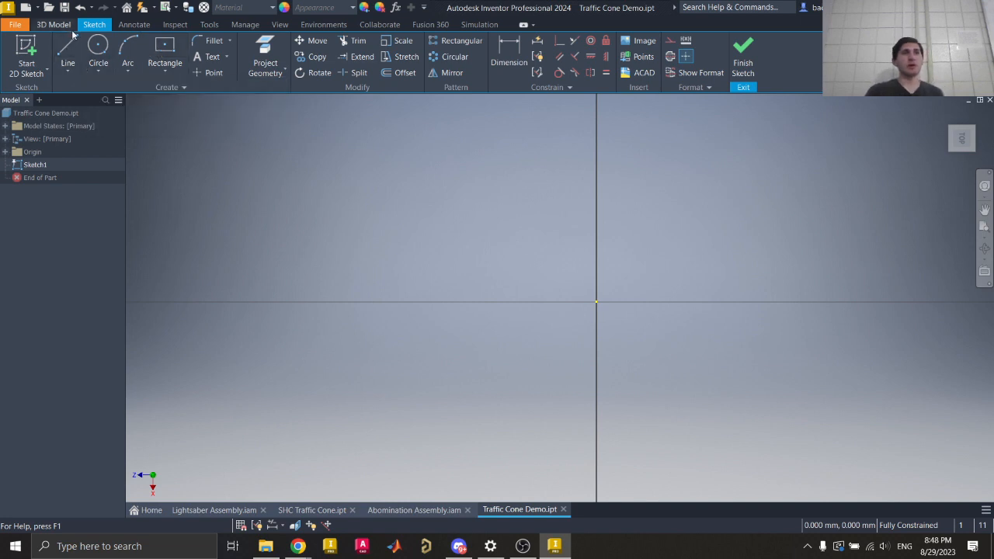
- Draw a 500 mm by 500 mm two-point center rectangle centred on the sketch origin
click(173, 73)
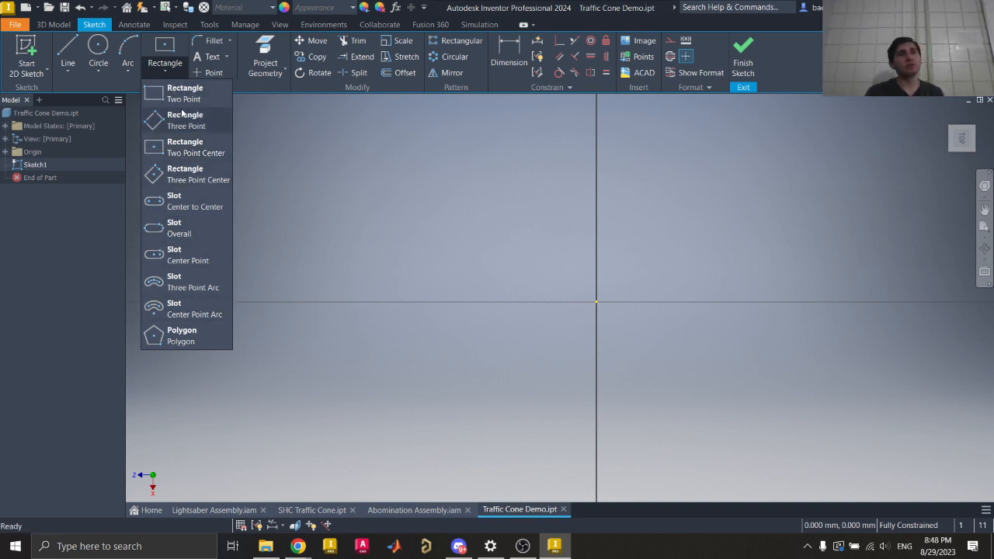
click(177, 147)
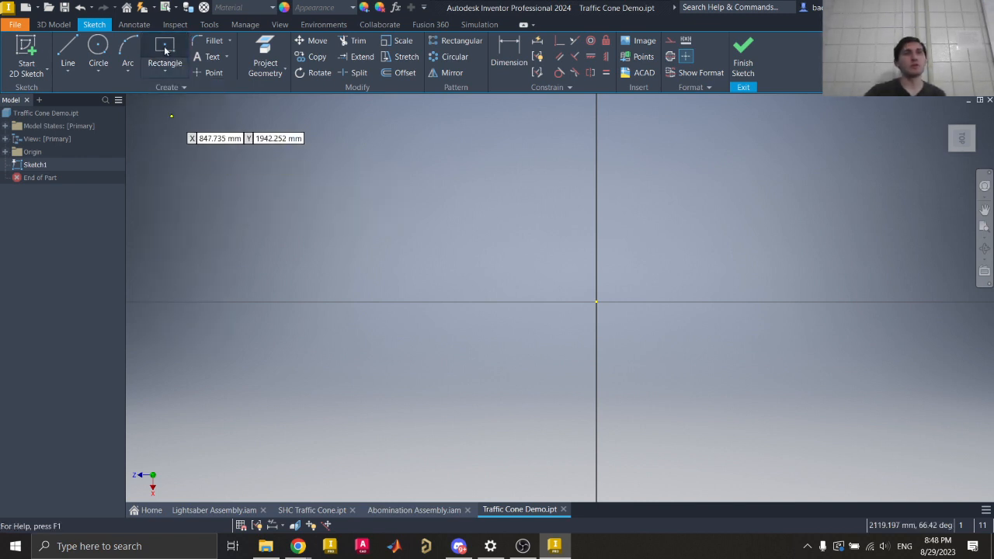
click(168, 69)
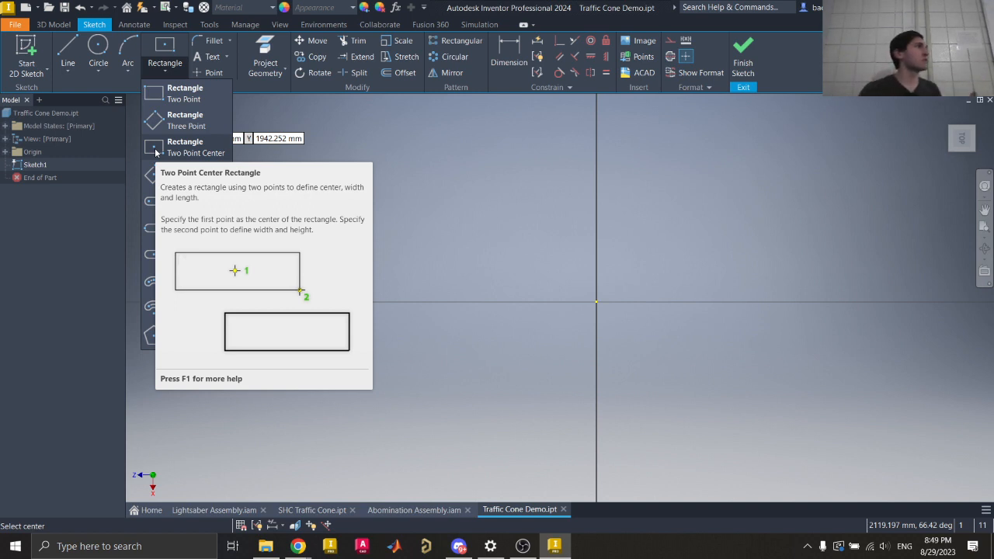
click(156, 150)
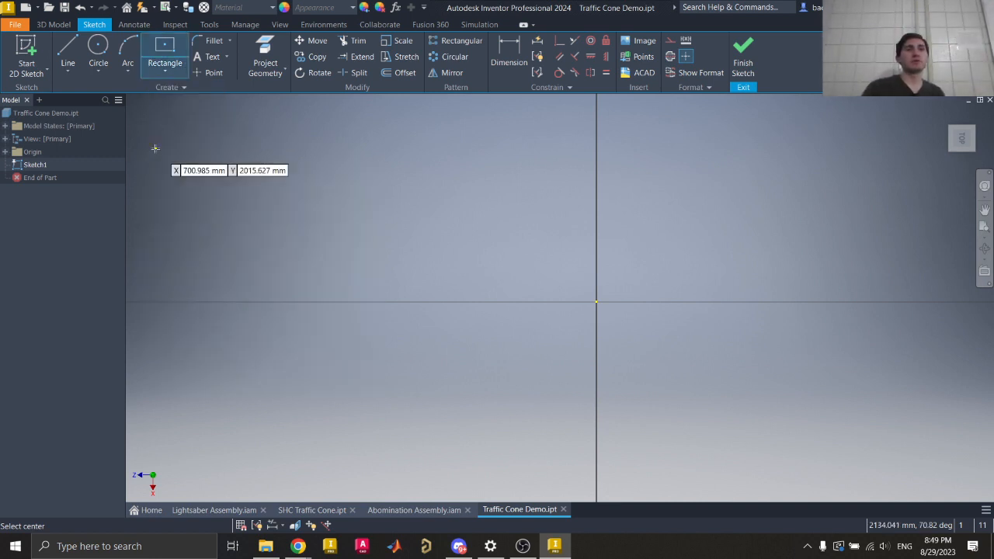
click(596, 301)
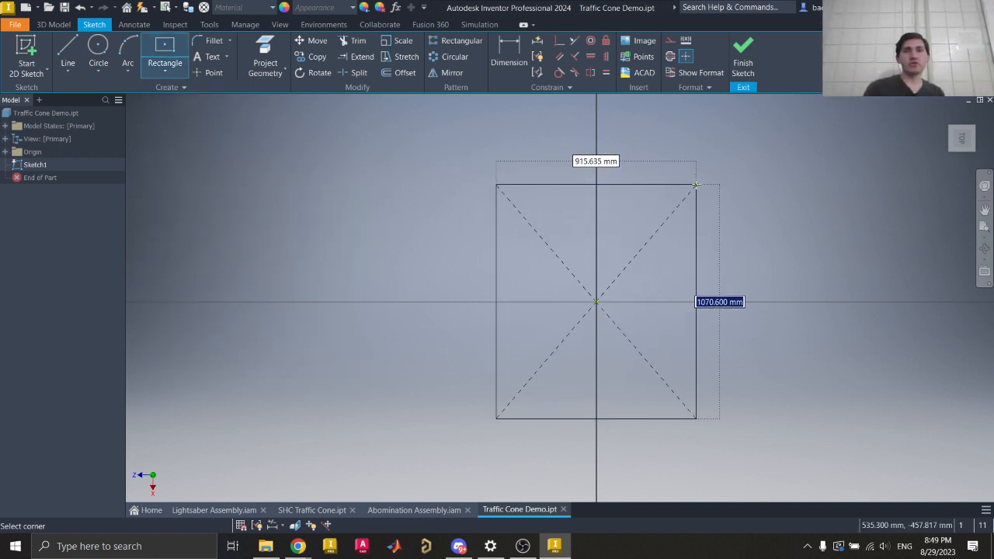
text(500)
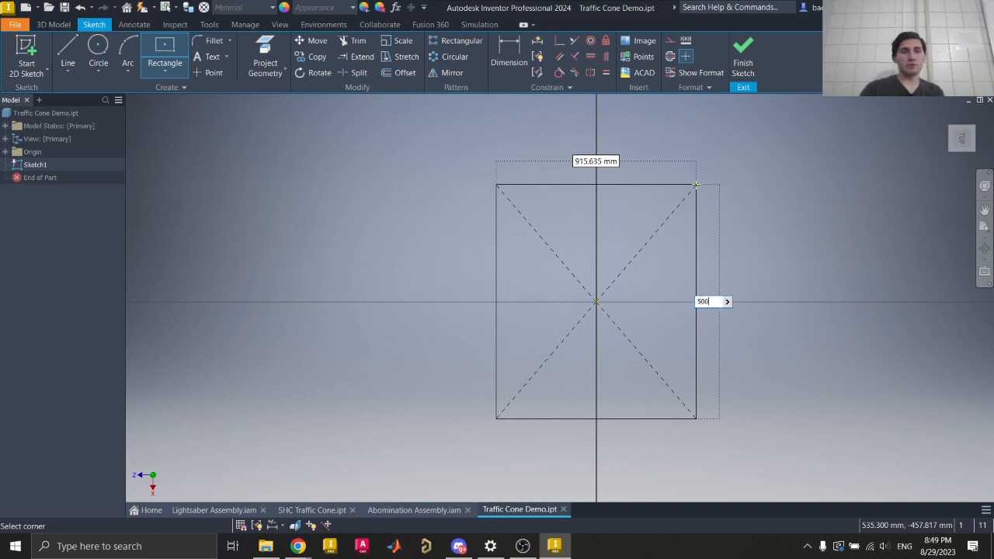
key(Tab)
text(500)
key(Tab)
key(Return)
key(Escape)
- Link the square's vertical dimension to its horizontal dimension, and finish the sketch
double_click(674, 302)
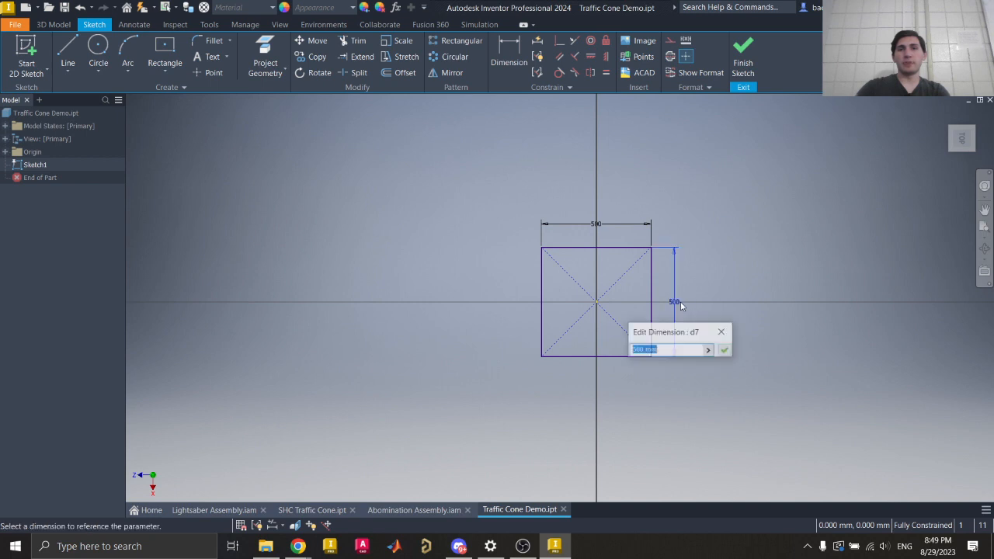
click(612, 224)
key(Return)
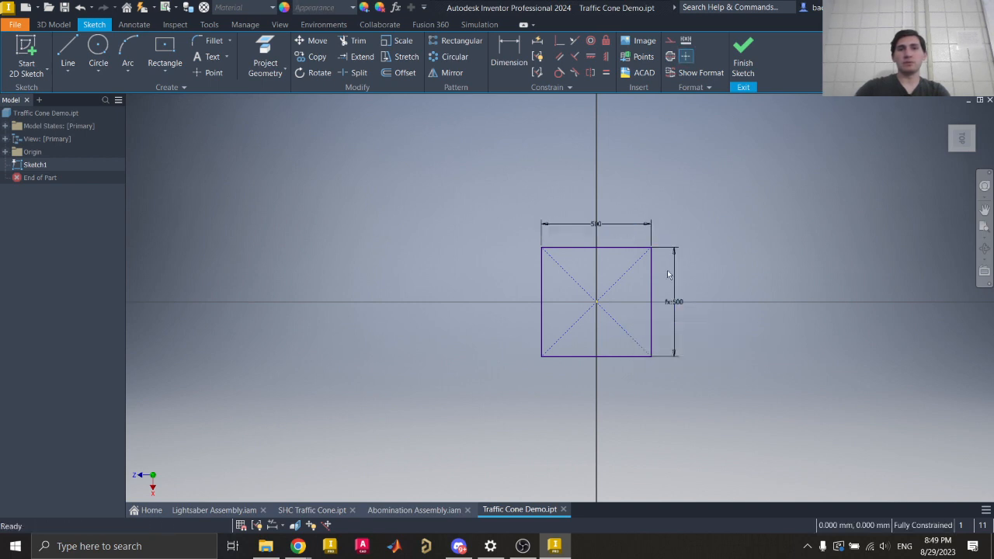
double_click(674, 303)
key(Return)
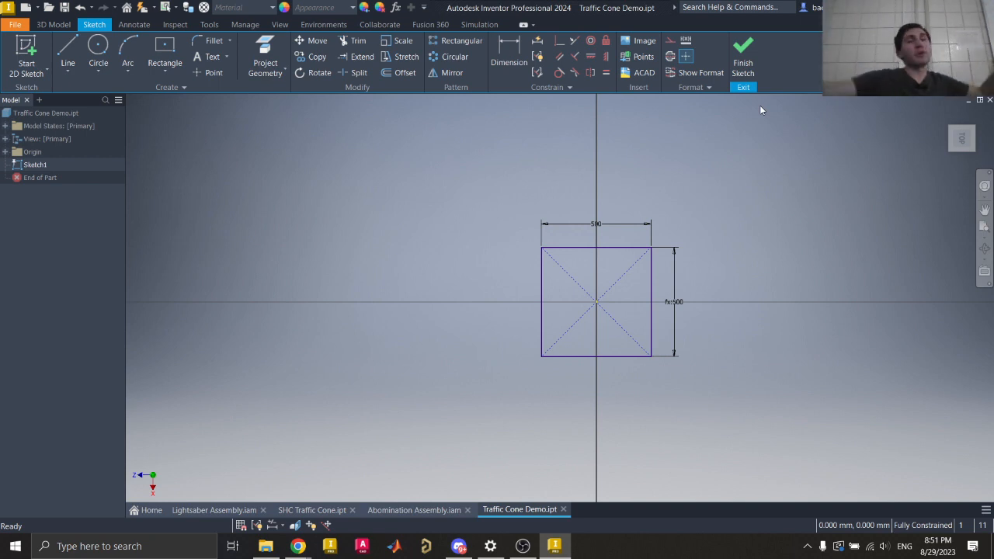
click(740, 64)
scroll(559, 339, down, 4)
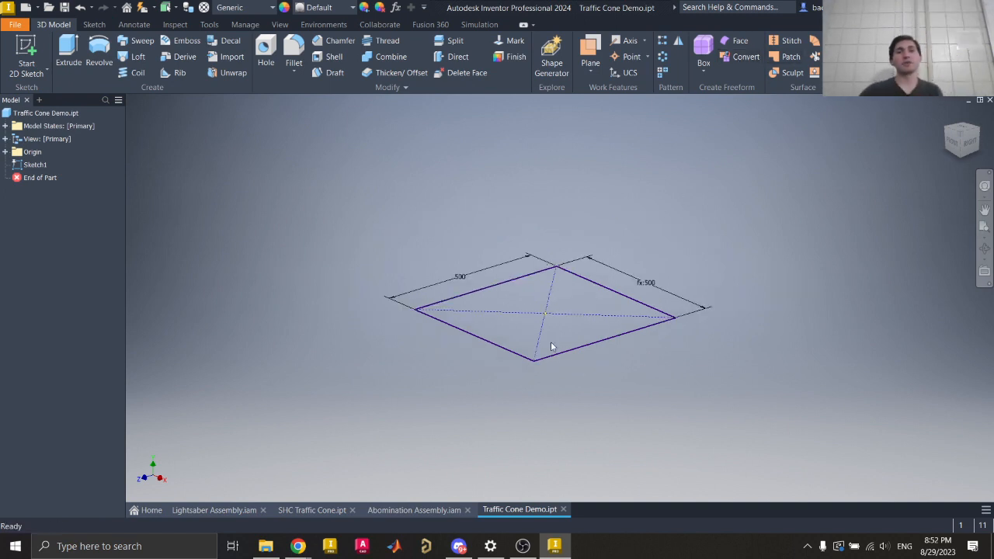
- Switch to the Intro to CAD Class 2023 slides in Chrome, present slides 36 and 37 on Part Design, and return to Inventor
mouse_move(301, 549)
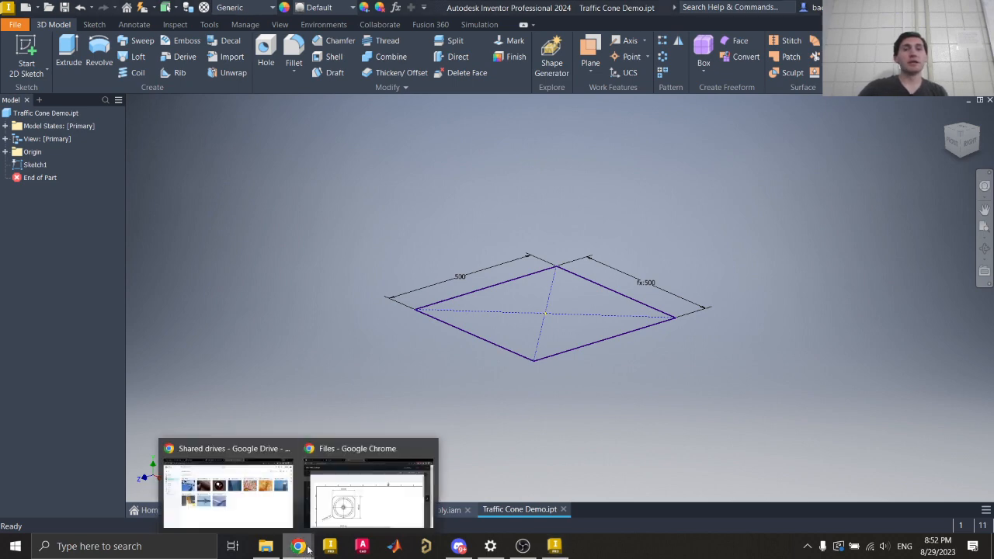
click(359, 490)
click(35, 6)
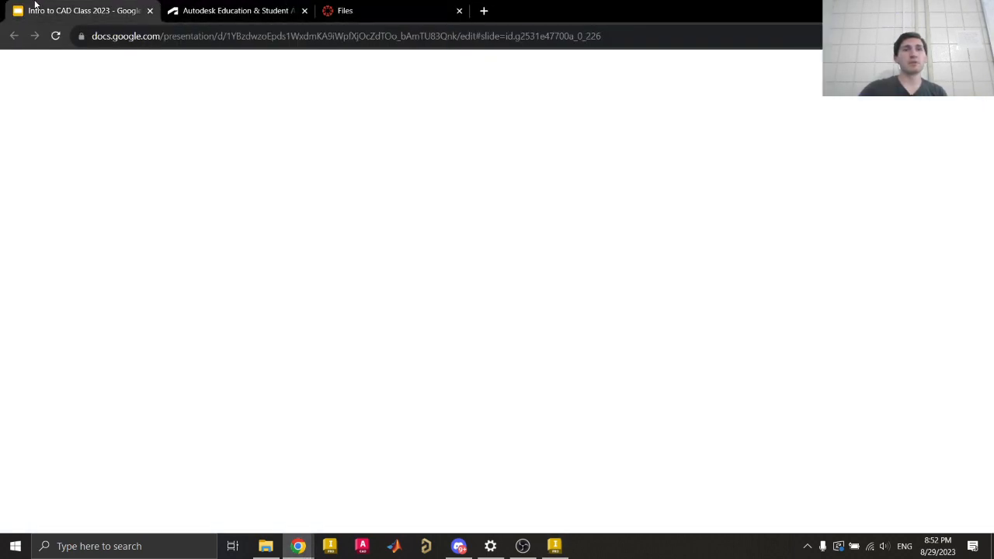
scroll(79, 336, down, 3)
click(78, 334)
click(814, 72)
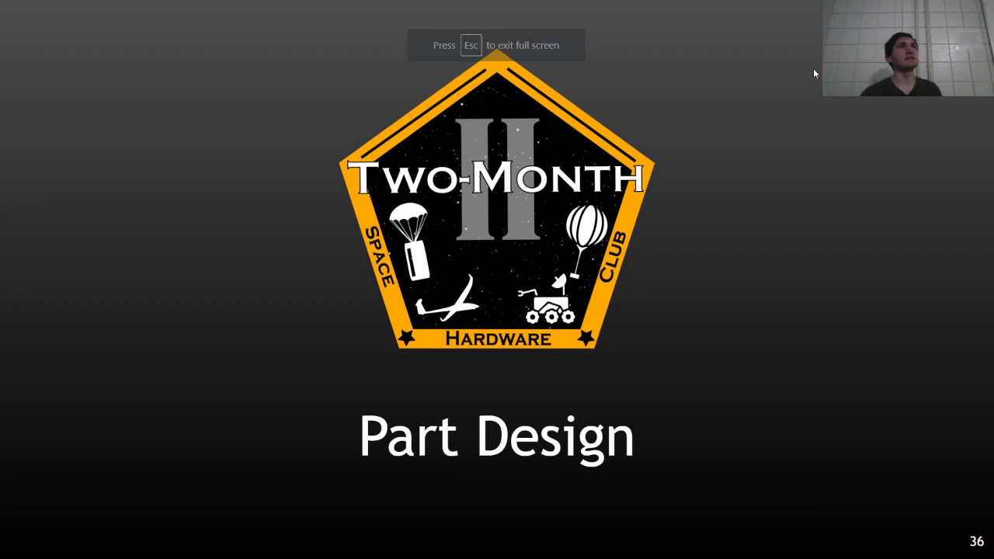
key(Right)
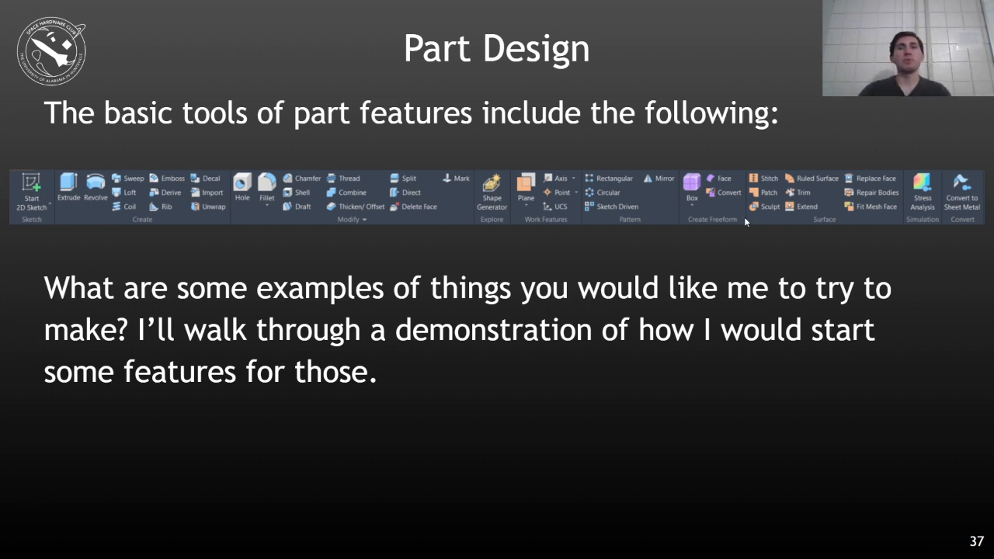
key(Escape)
click(549, 546)
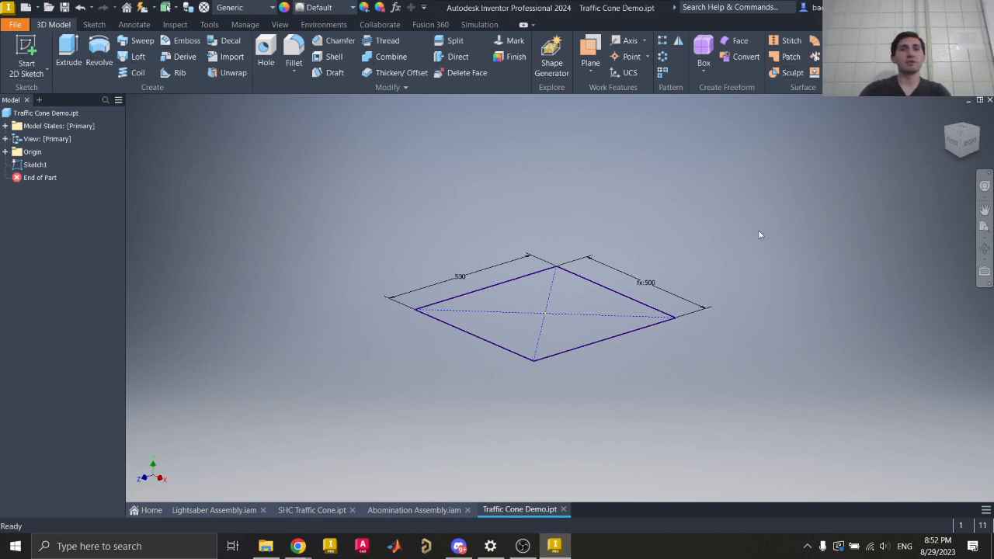
- Go back to the class slides in Chrome and present from slide 37 through to slide 38 on 3D geometry tools
mouse_move(299, 544)
click(365, 497)
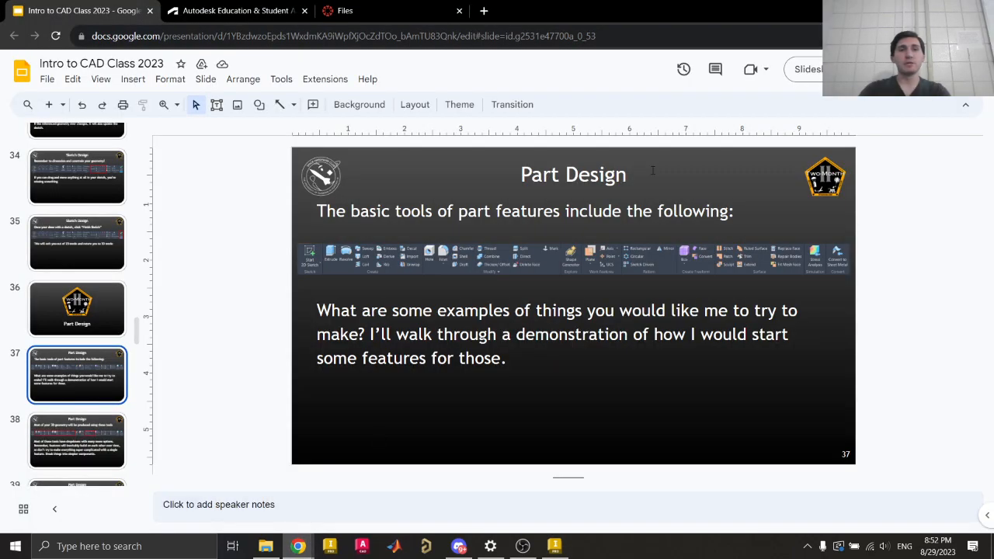
key(ctrl+F5)
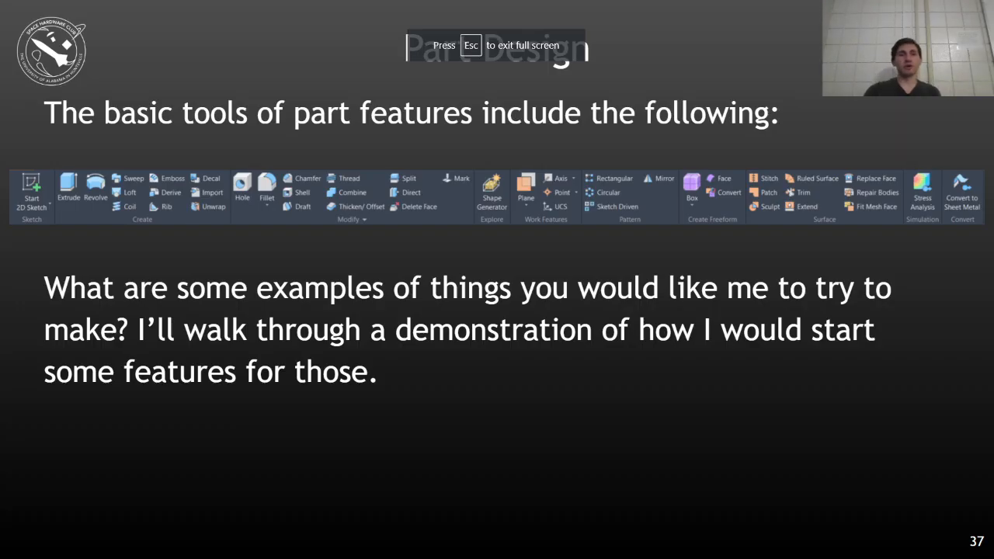
key(Right)
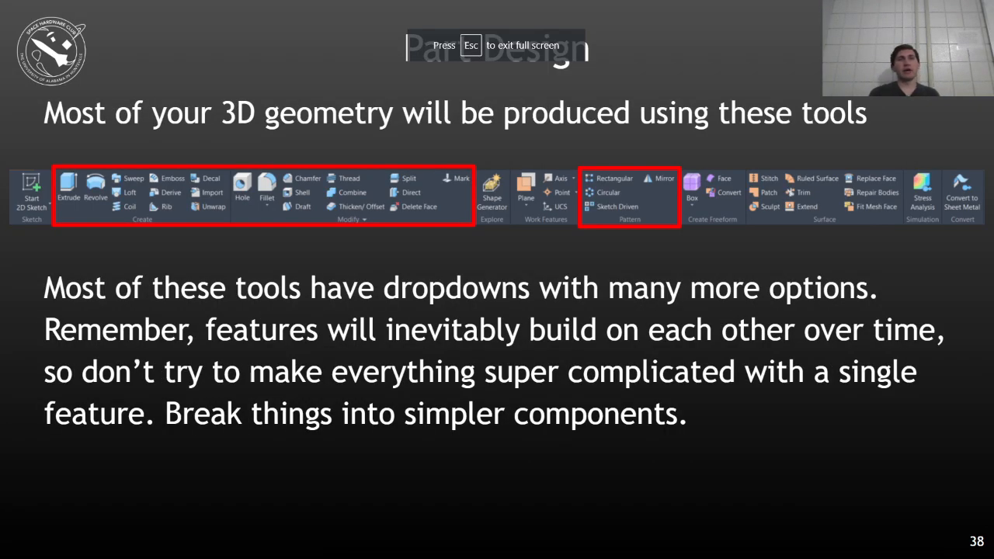
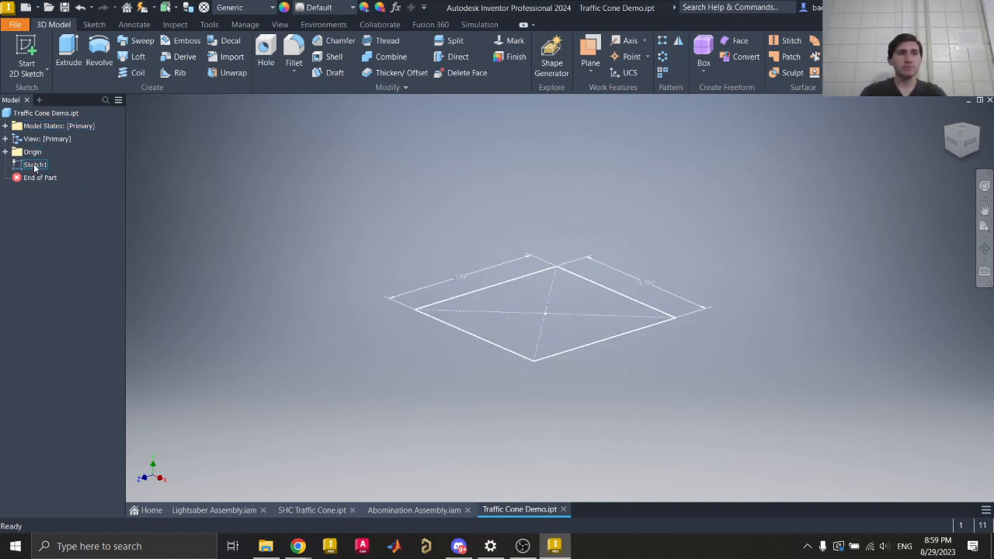
- Switch to the finished SHC Traffic Cone part and examine its feature history, highlighting Extrusion1 and Extrusion2
click(34, 166)
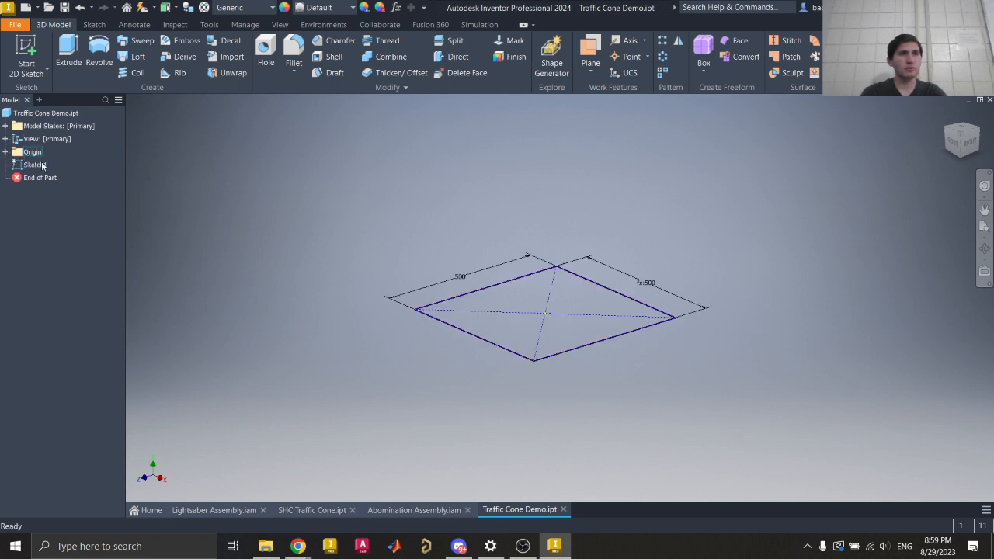
click(311, 509)
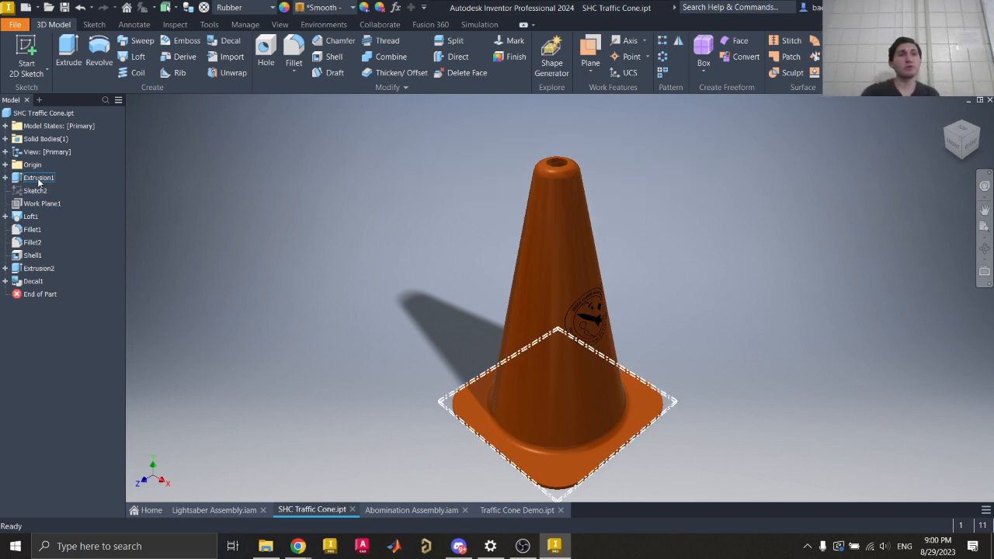
click(39, 181)
click(69, 180)
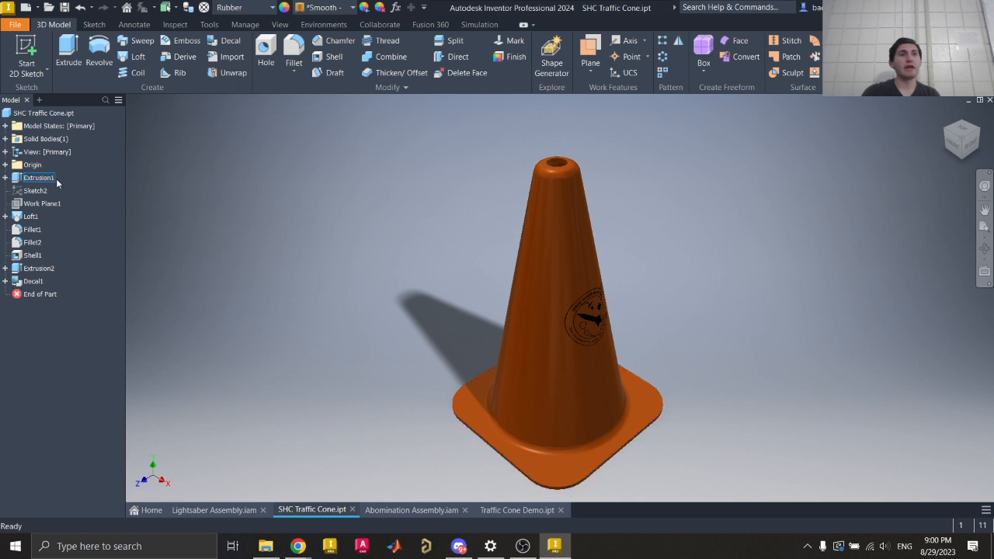
click(37, 268)
click(33, 310)
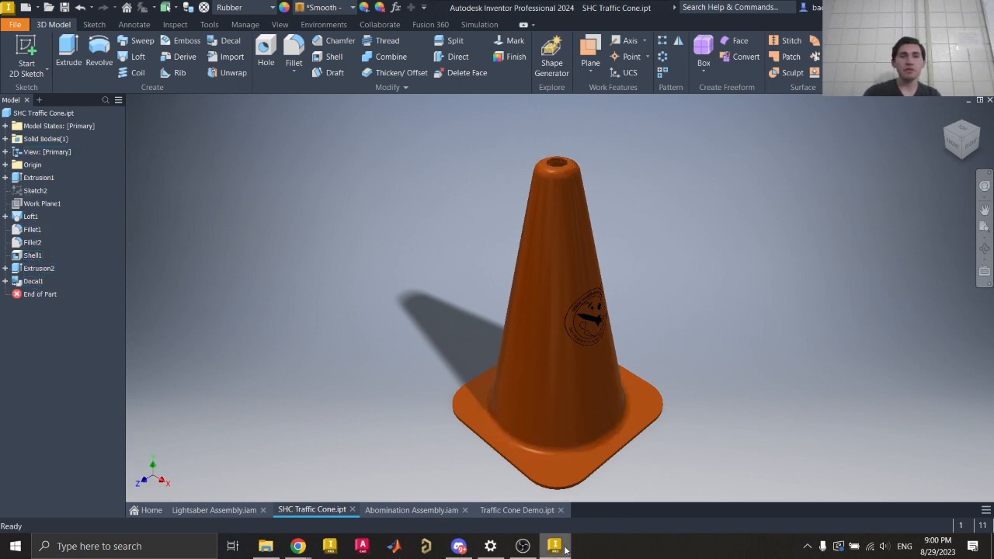
- Switch to the class slides in Chrome and present slide 40 on the model browser and suppressing features
mouse_move(564, 547)
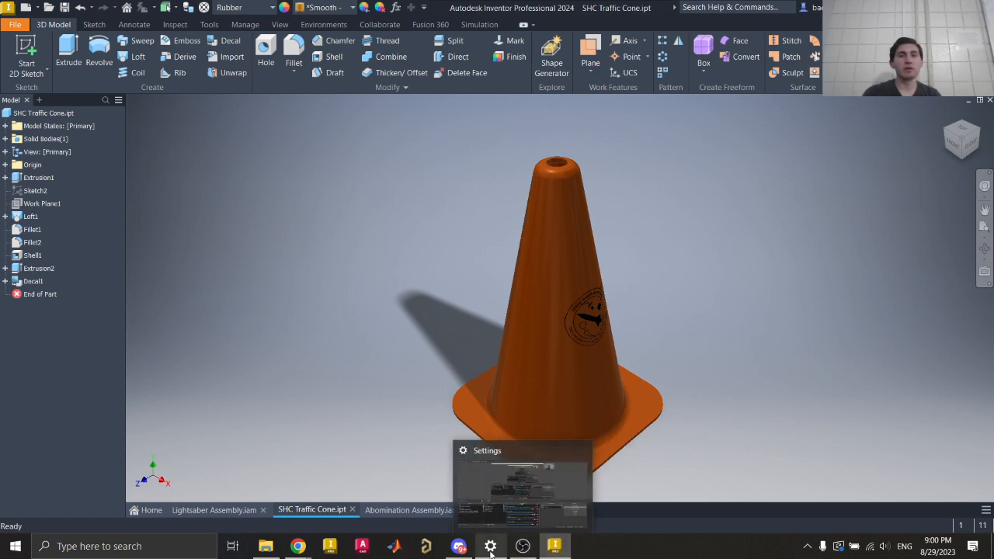
mouse_move(528, 553)
mouse_move(298, 546)
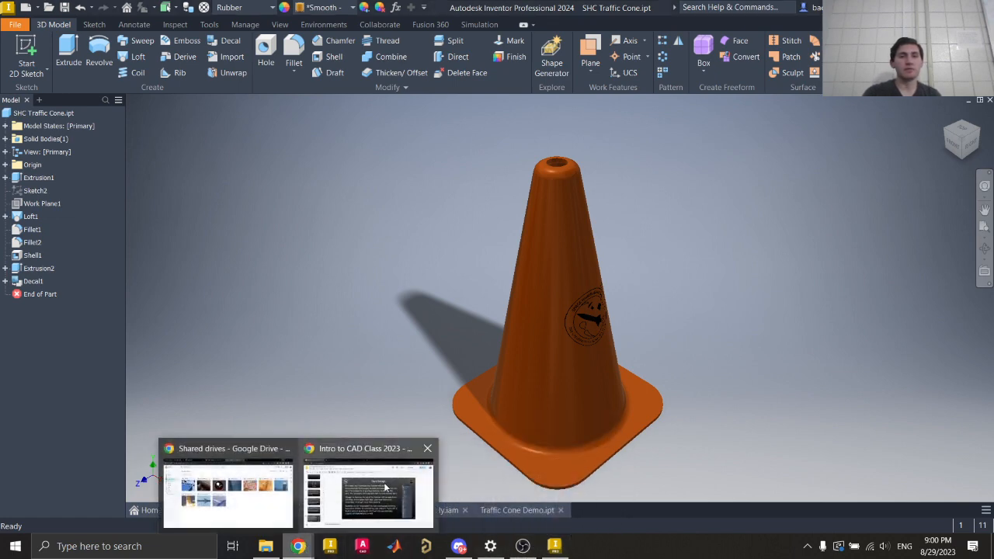
click(384, 487)
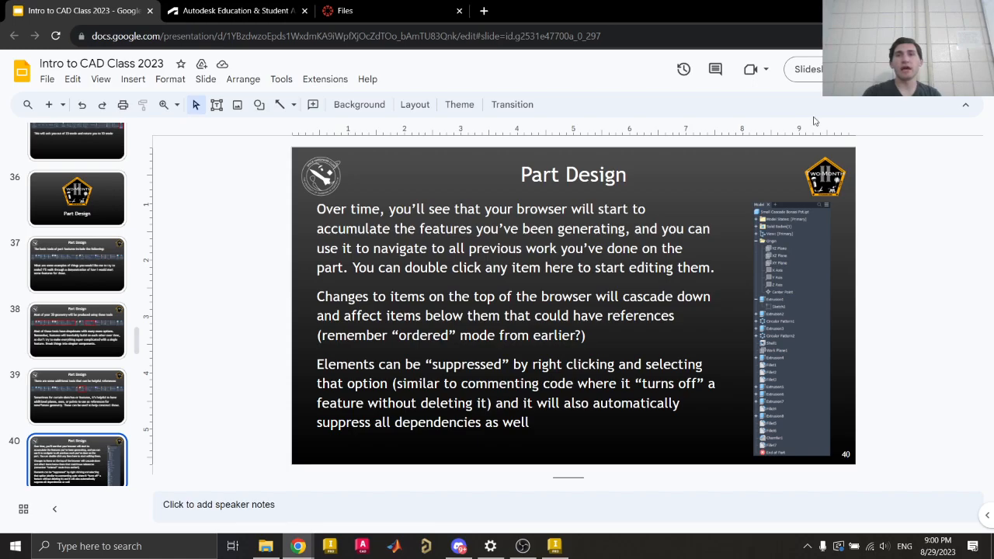
click(808, 70)
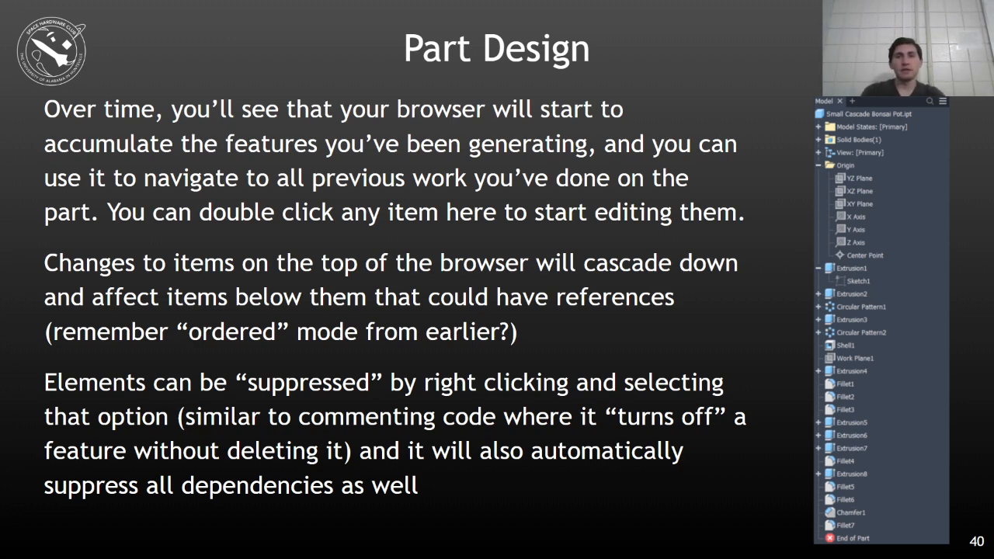
key(Escape)
- Return to Inventor, suppress the Loft1 feature of the SHC Traffic Cone, and accept the resulting update
click(554, 546)
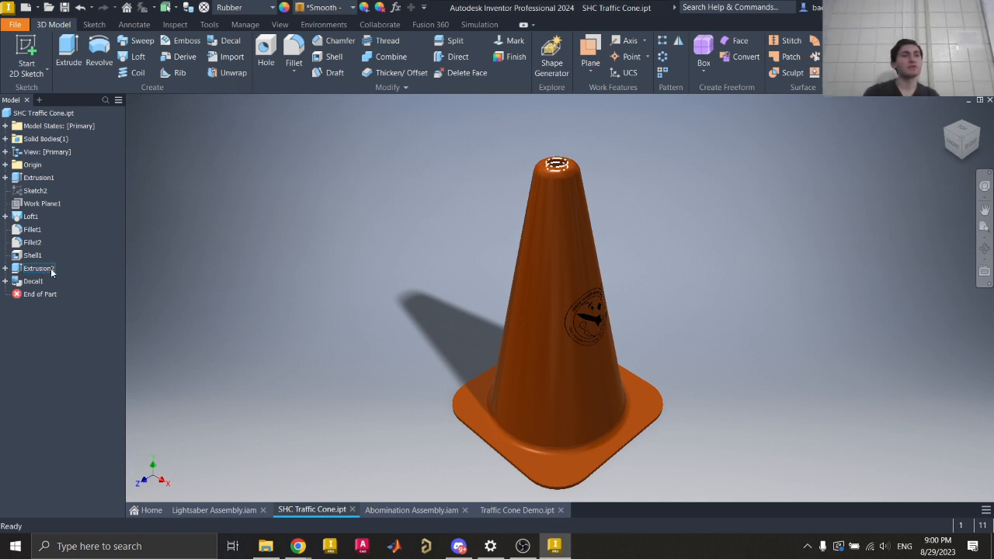
click(31, 219)
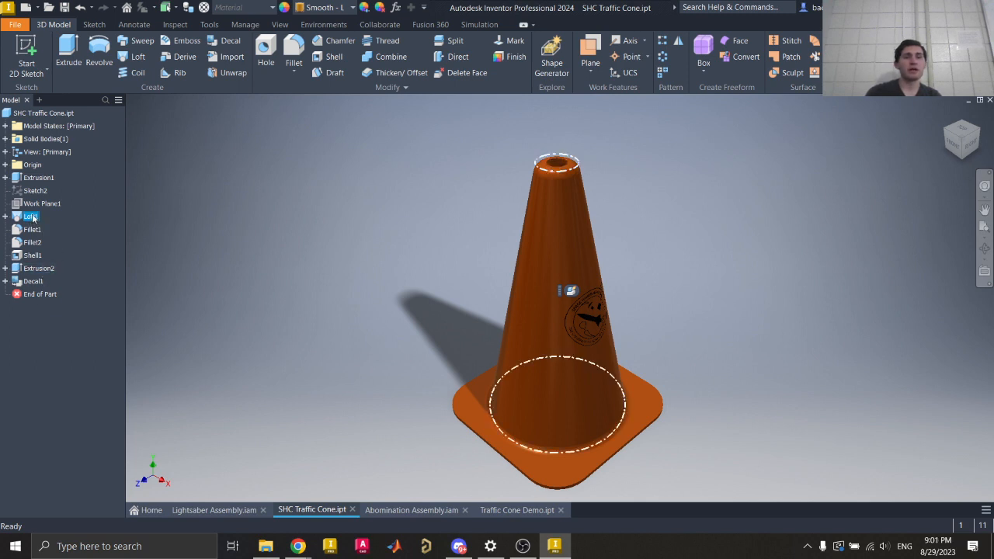
right_click(31, 218)
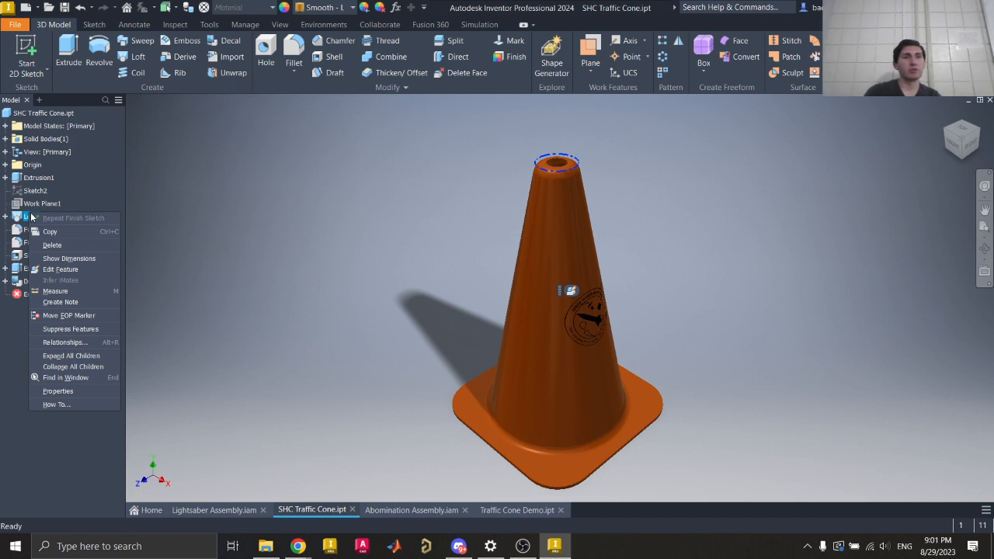
click(75, 329)
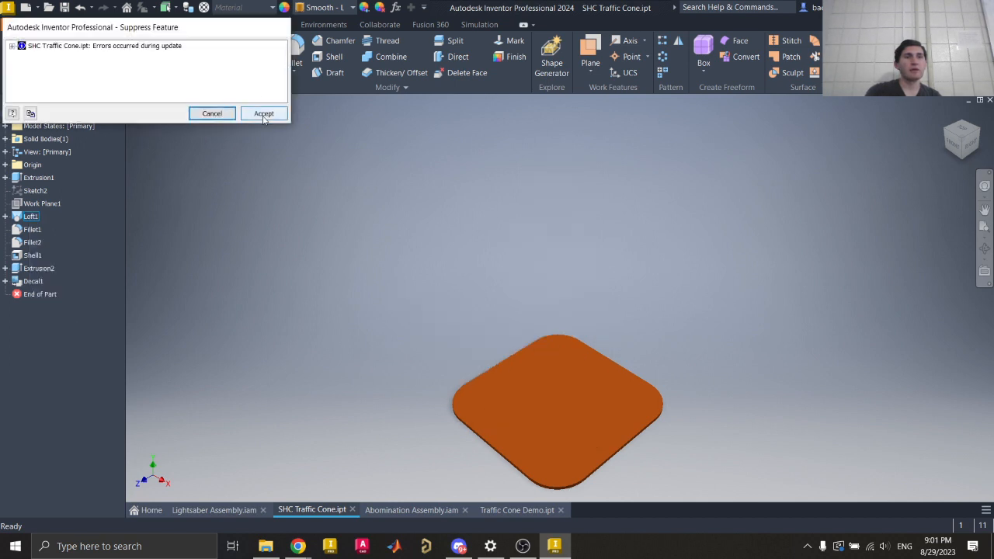
click(263, 115)
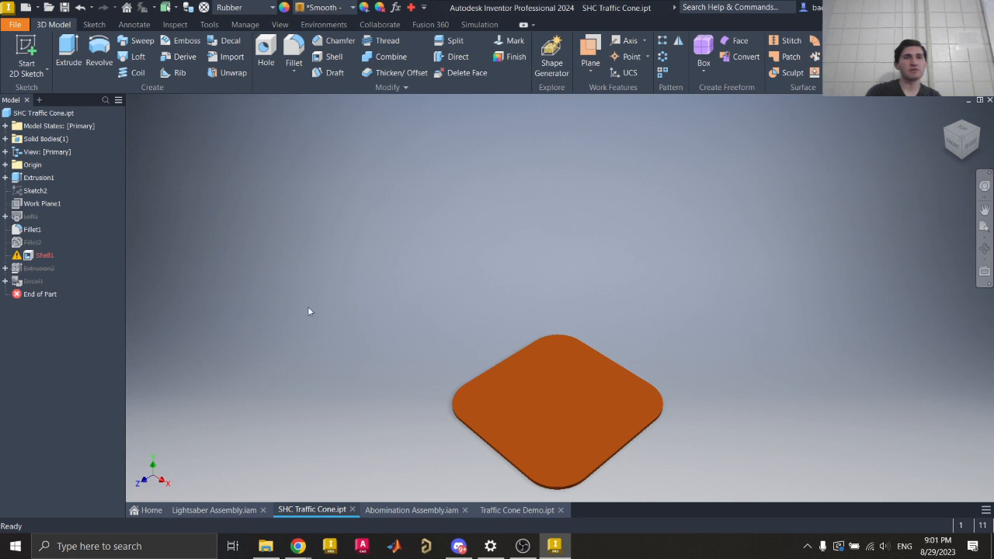
right_click(43, 257)
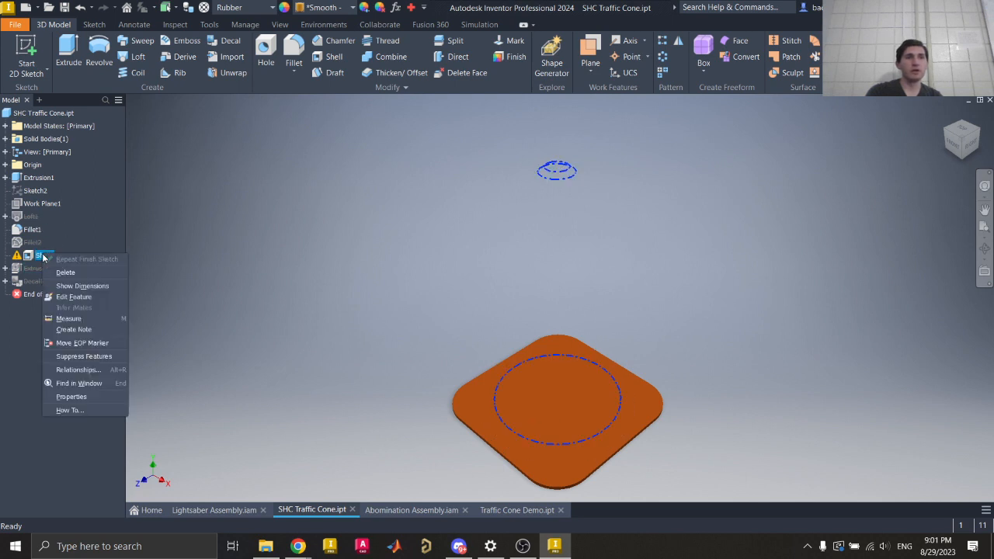
click(103, 237)
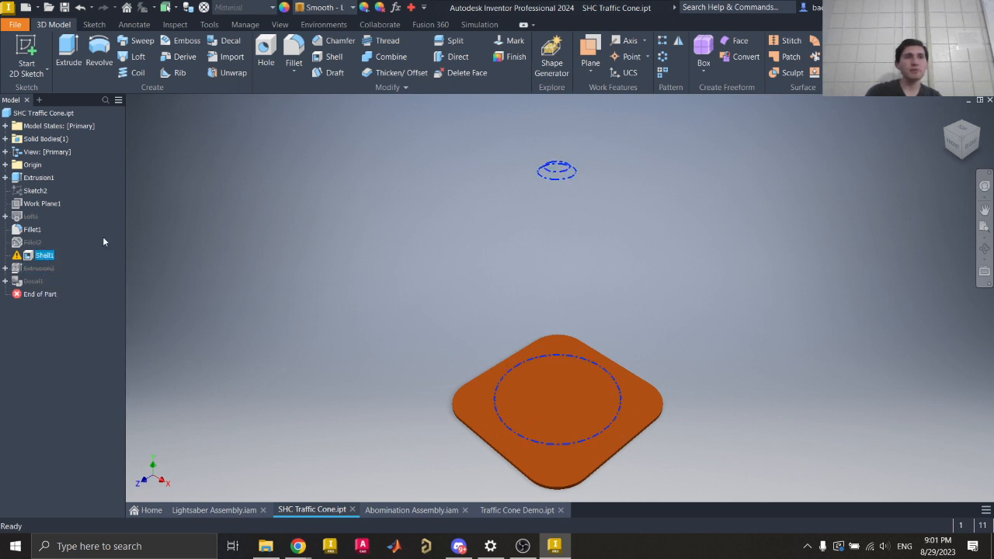
click(438, 273)
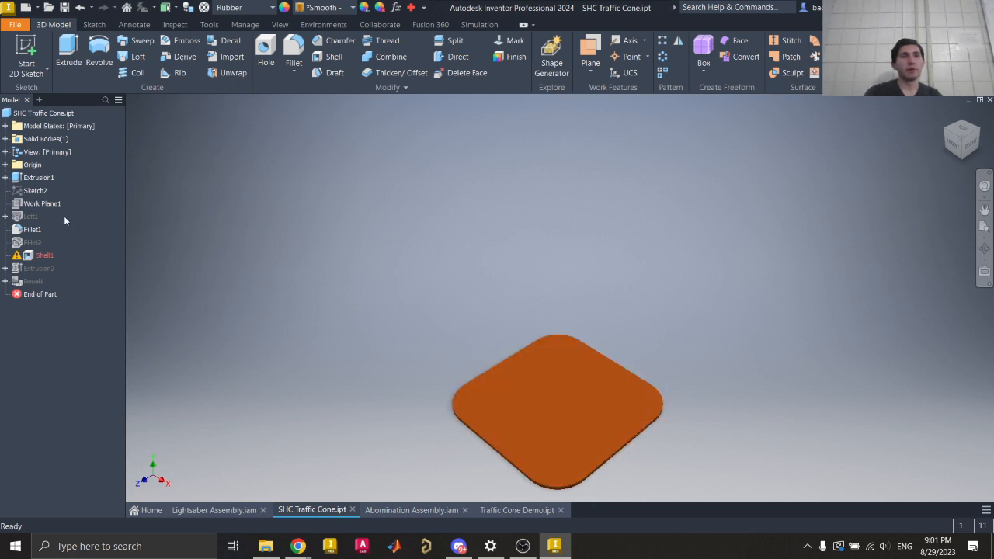
- Undo the Loft1 suppression, redo it to examine the dependent features, and undo it again
key(ctrl+z)
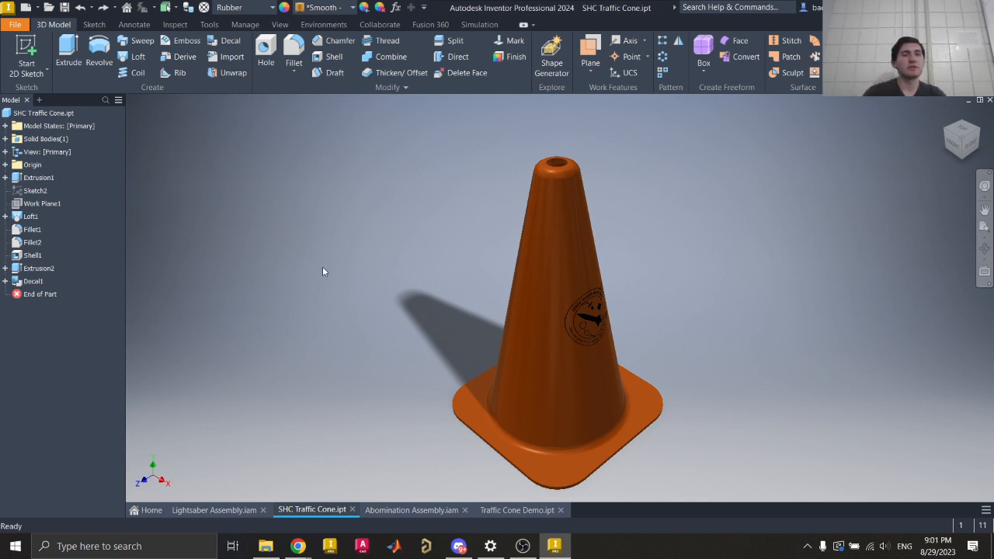
key(ctrl+y)
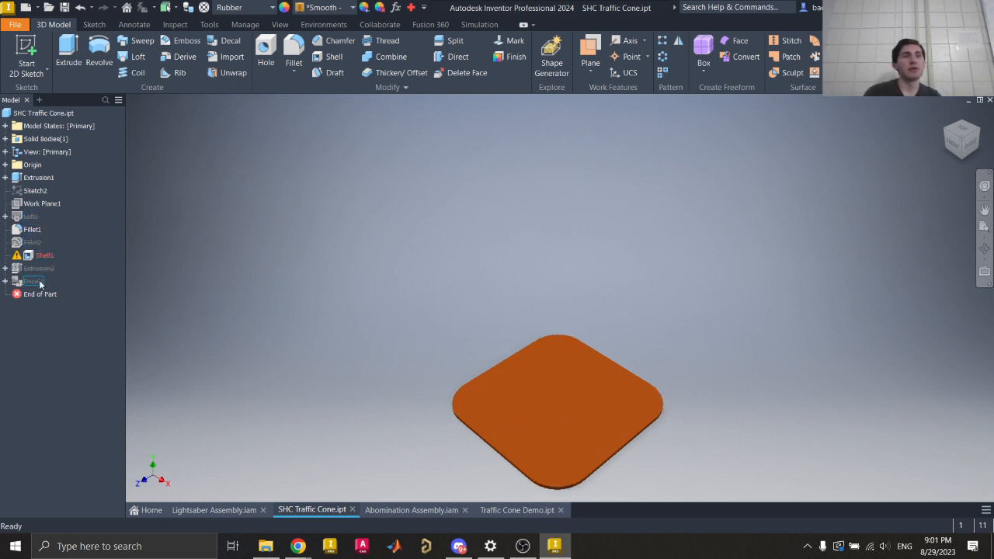
key(ctrl+z)
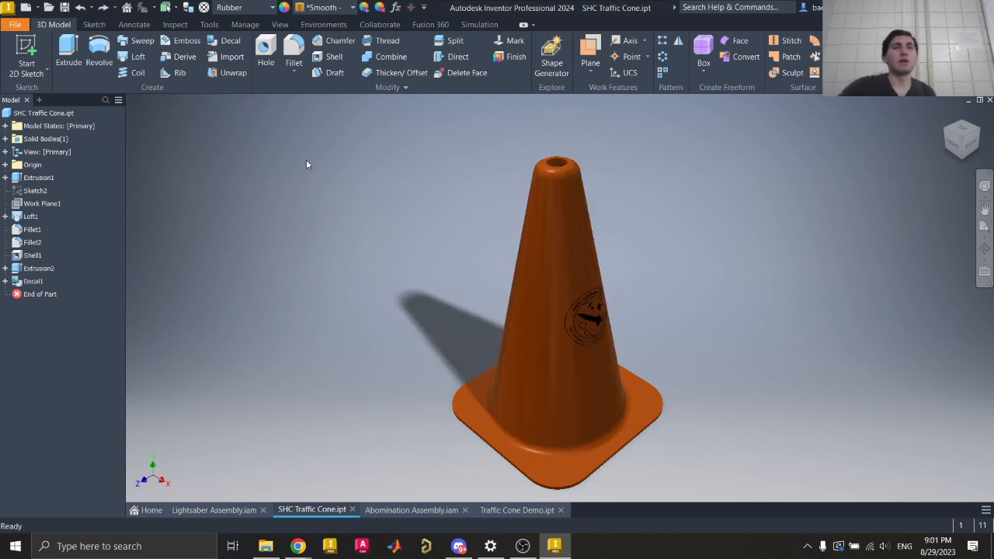
- Switch to the class slides in Chrome, present slide 41 on part material and appearance, and exit the slideshow
mouse_move(298, 546)
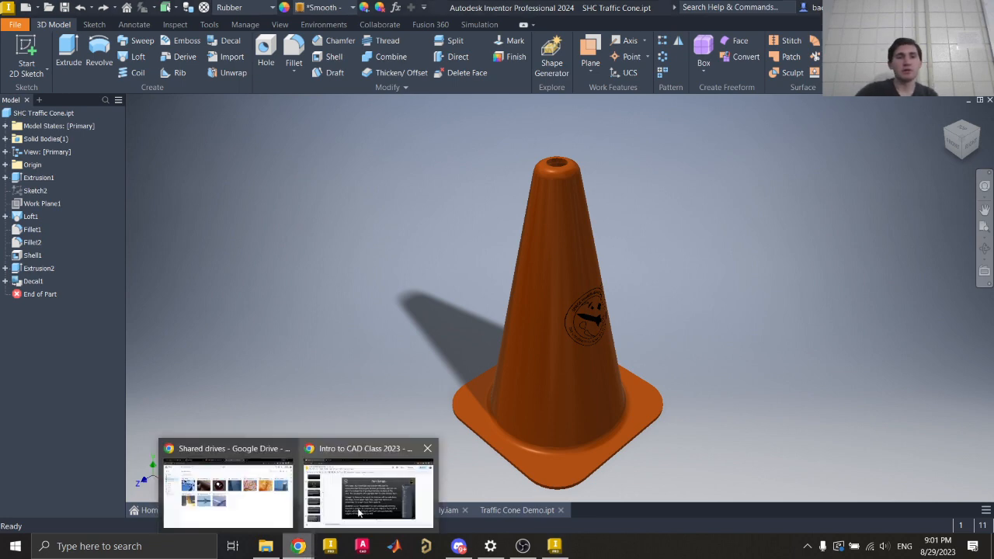
click(379, 497)
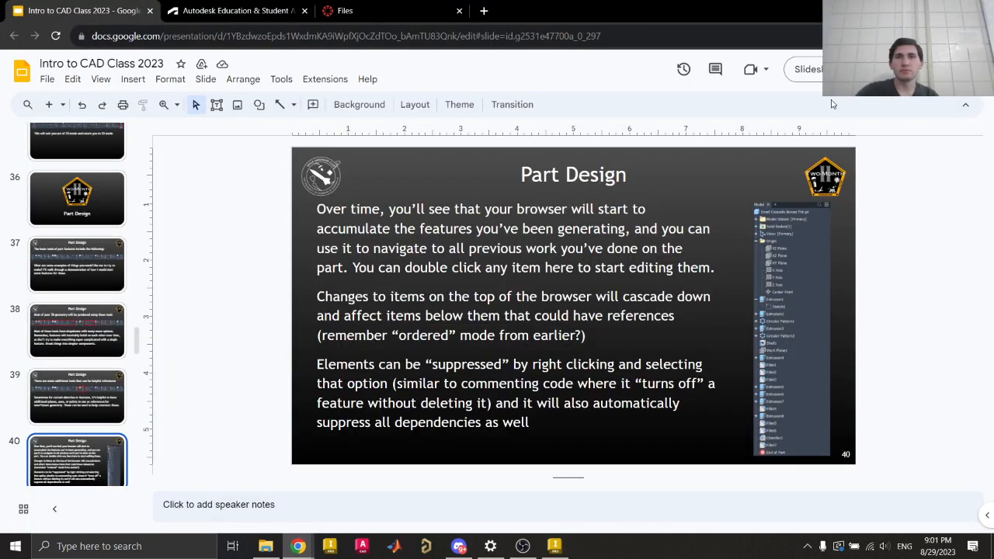
click(804, 70)
key(Right)
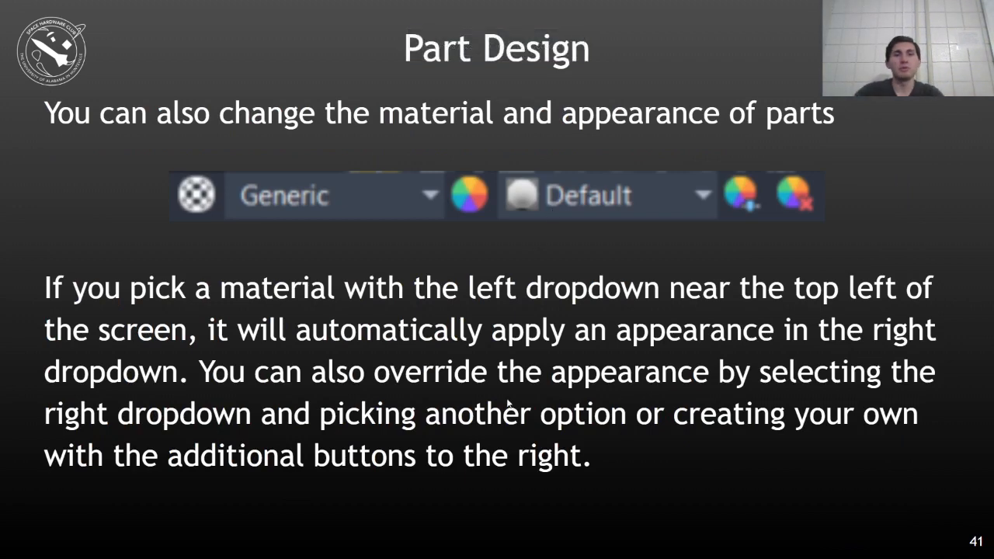
key(Escape)
- Return to Inventor and examine the available materials and the appearance setting for the SHC Traffic Cone
click(554, 546)
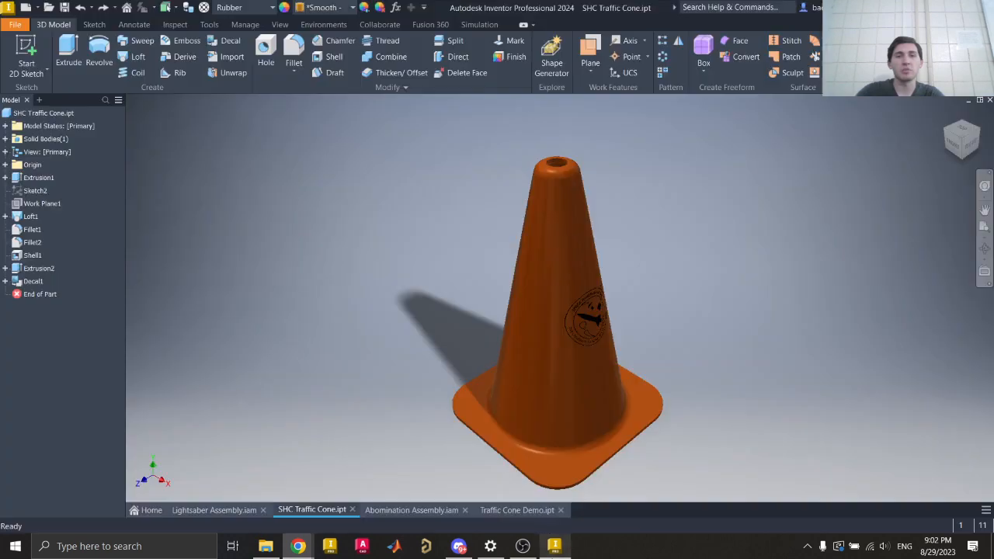
click(246, 9)
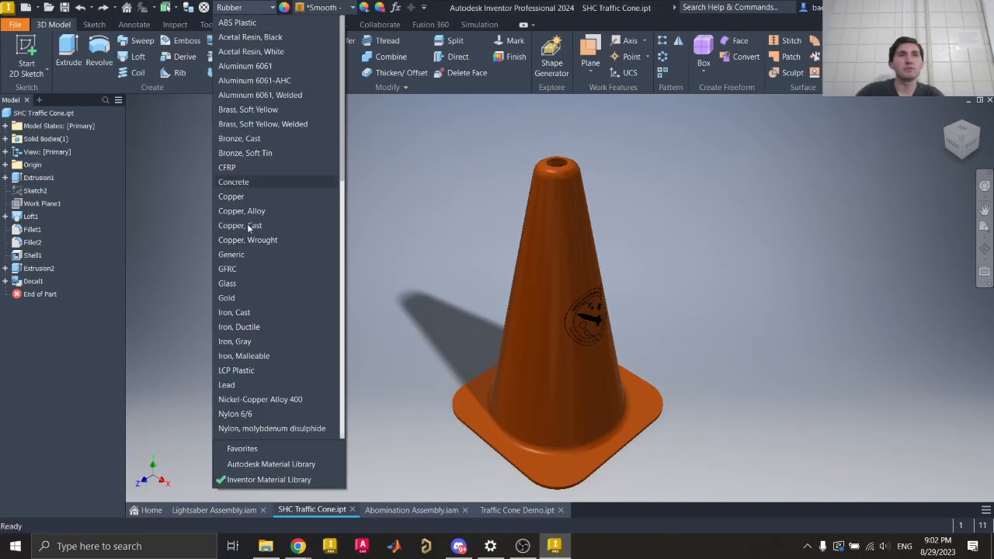
click(312, 9)
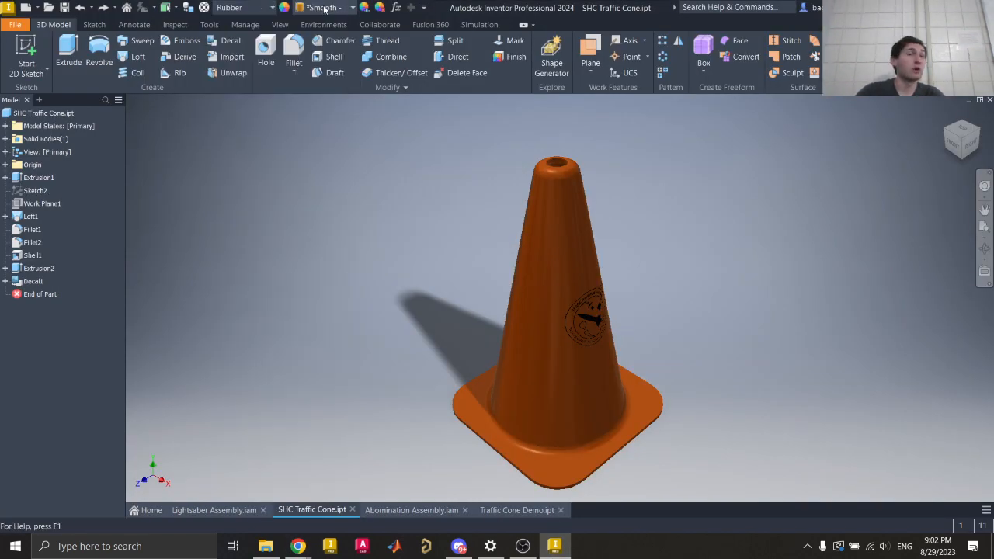
- Switch to the class slides in Chrome, look ahead to slide 42 on Assembly Design, and go back to slide 37
mouse_move(298, 546)
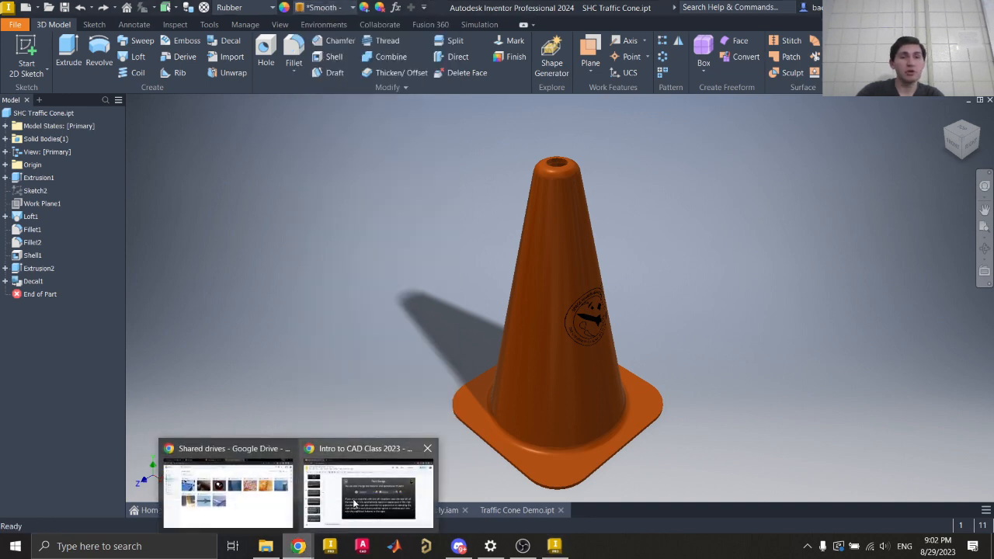
click(354, 505)
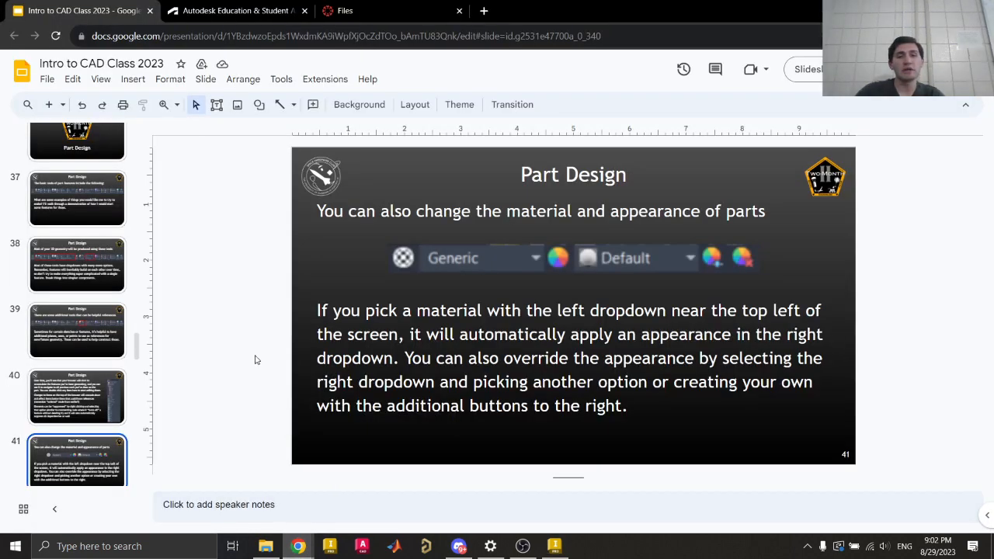
key(Down)
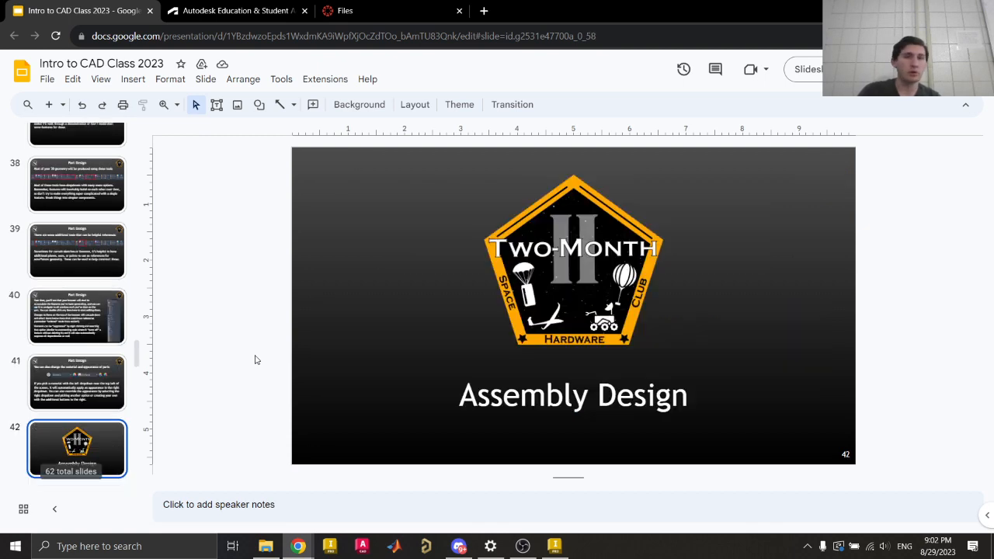
key(Up)
key(Down)
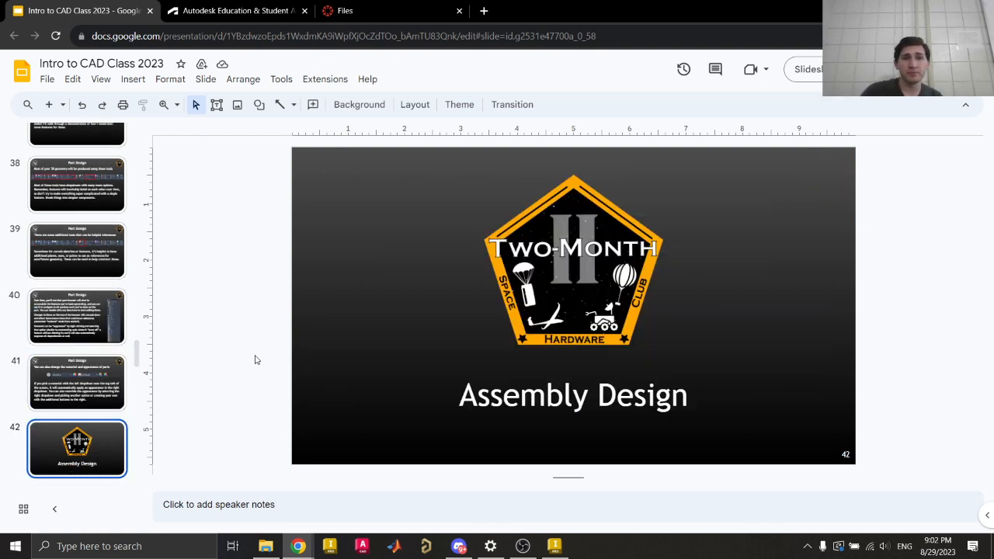
key(Up)
key(Up)
key(Up)
key(Up)
key(Up)
key(Up)
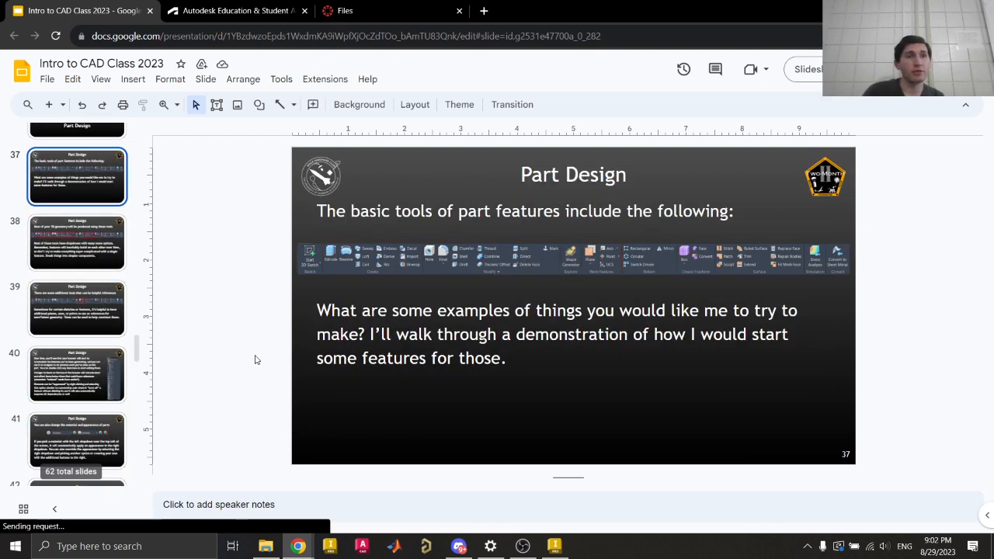
key(Up)
key(Down)
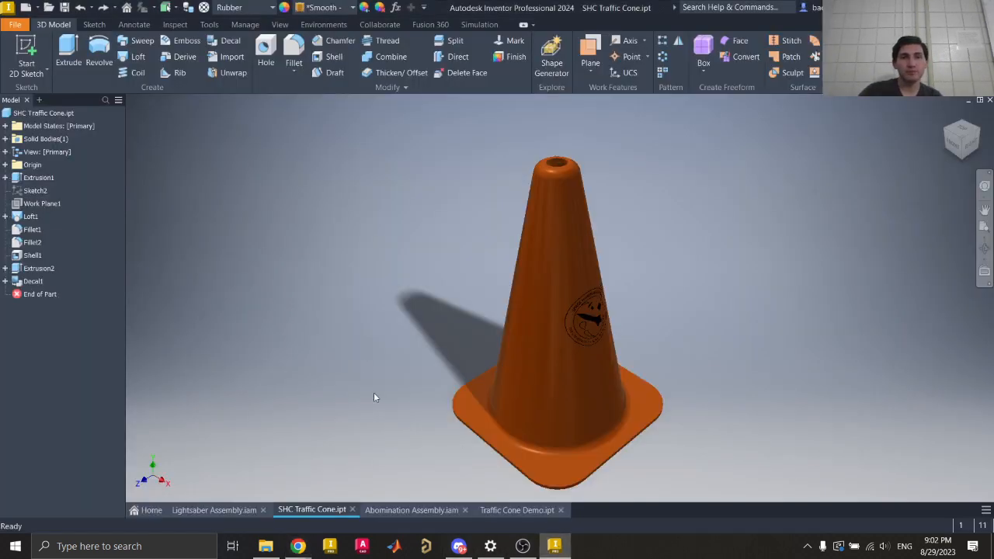
- Return to Inventor and extrude the square base sketch in Traffic Cone Demo by 10 mm
click(506, 511)
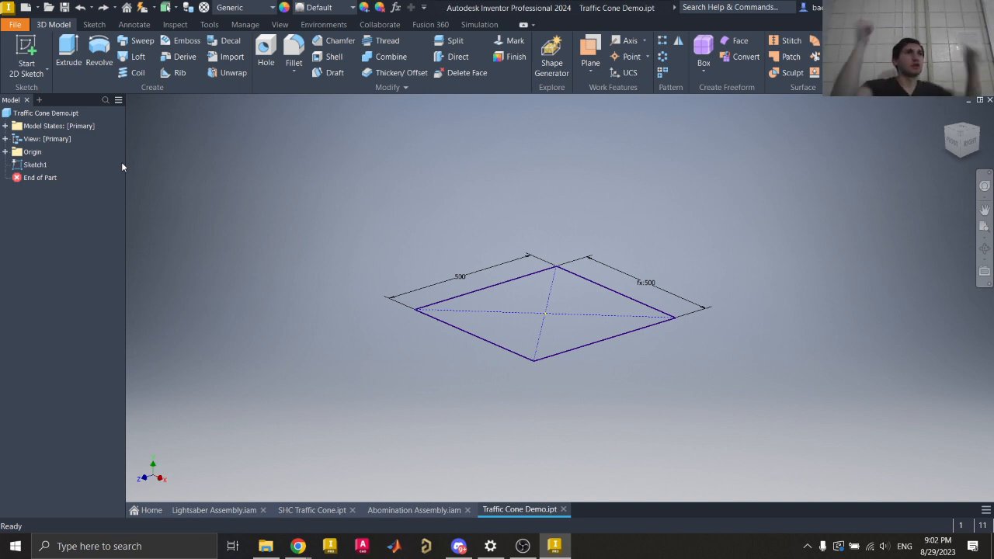
click(70, 61)
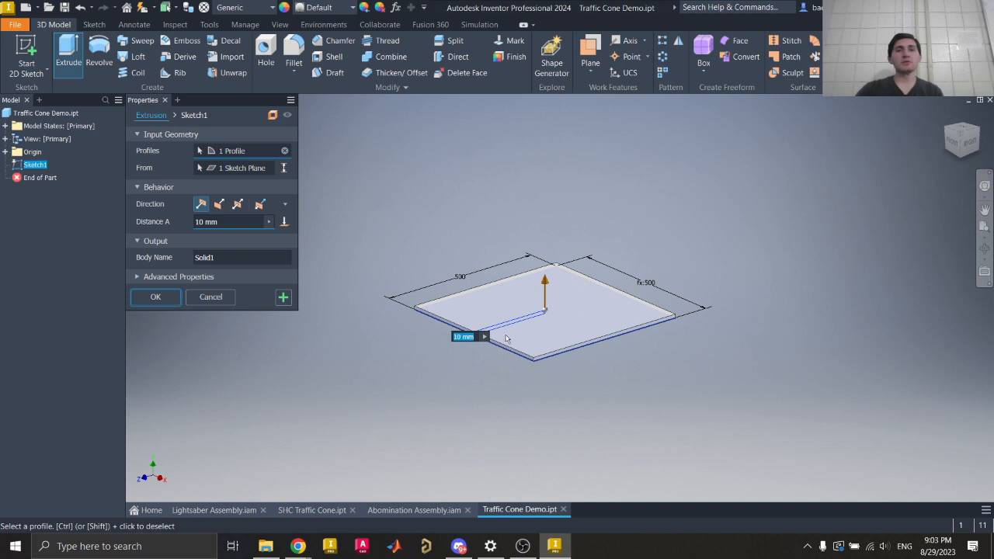
scroll(506, 339, up, 2)
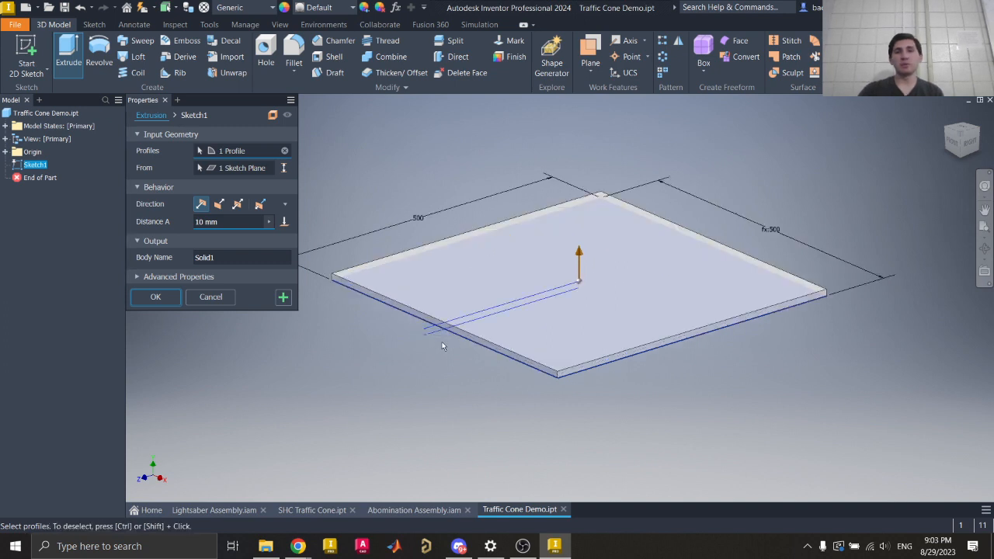
key(Return)
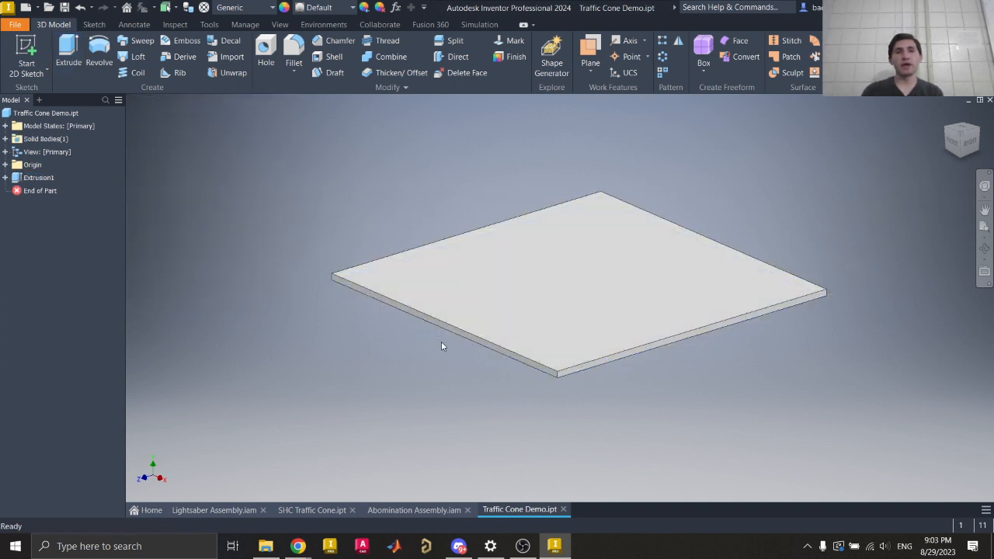
- Open the base extrusion's settings for review, leave them without changes, and undo the extrusion
double_click(38, 181)
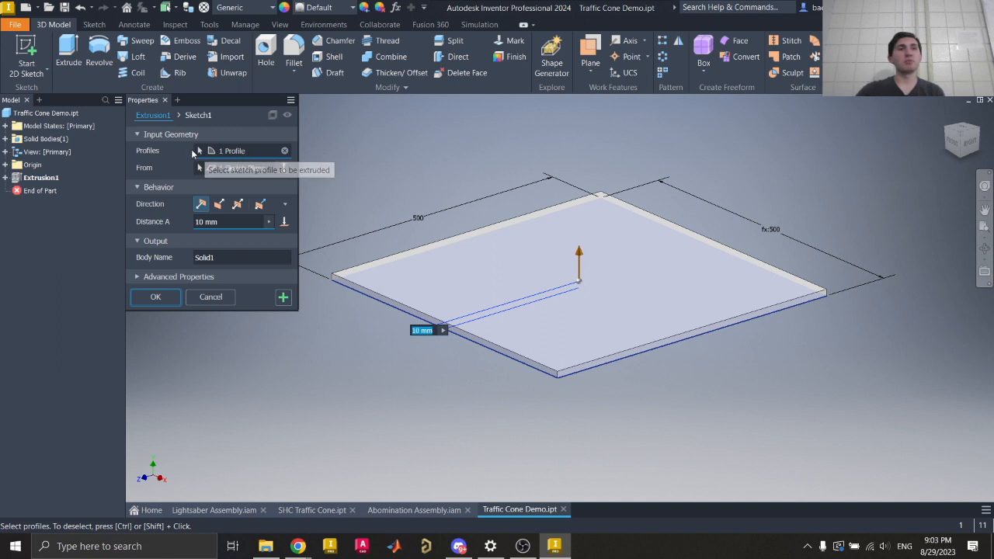
key(Escape)
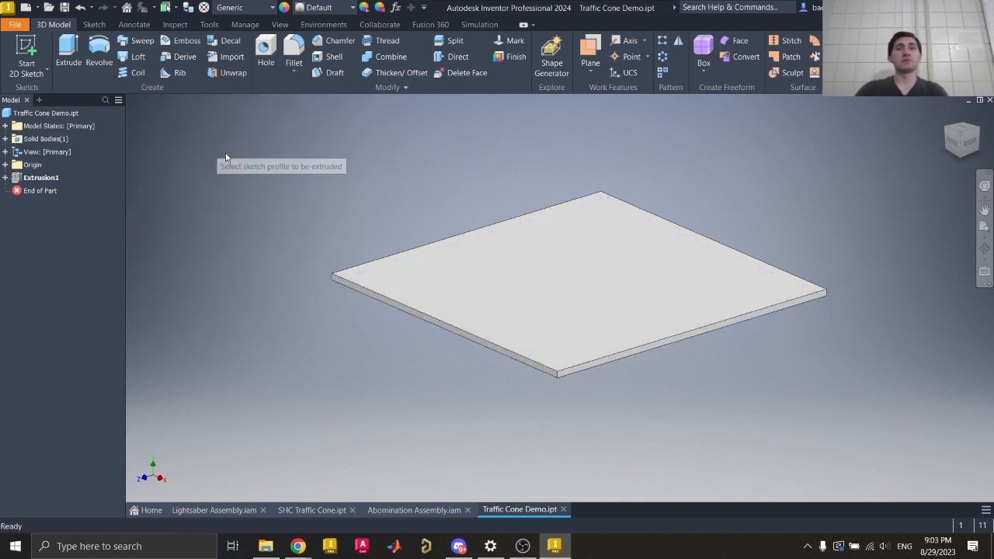
key(ctrl+z)
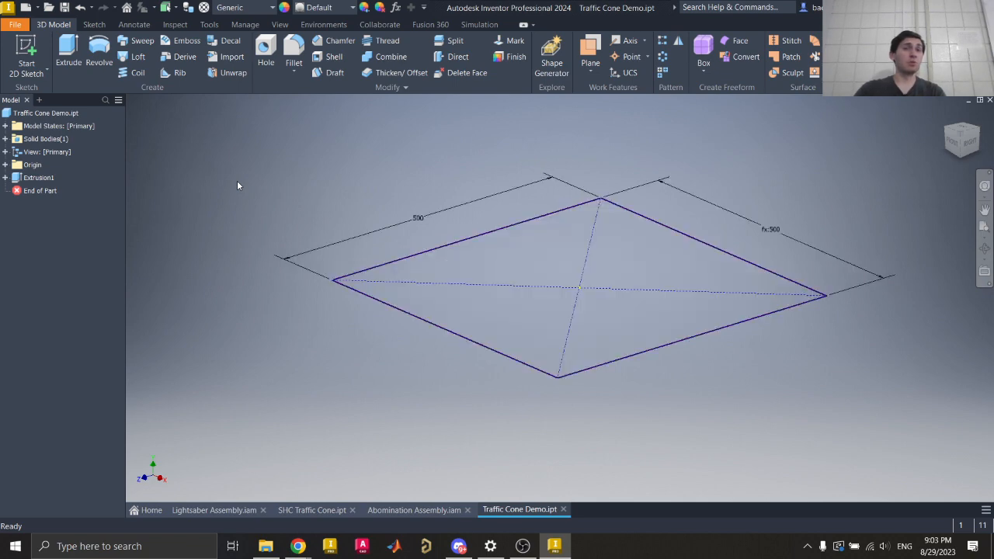
- Edit Sketch1 to add two separate circles of different sizes outside the square, and finish the sketch
double_click(32, 164)
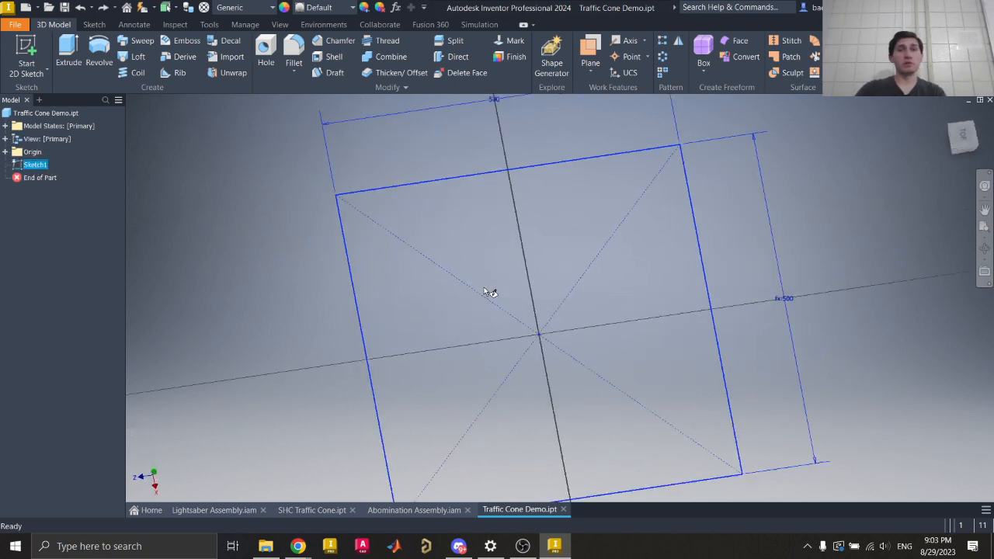
click(98, 54)
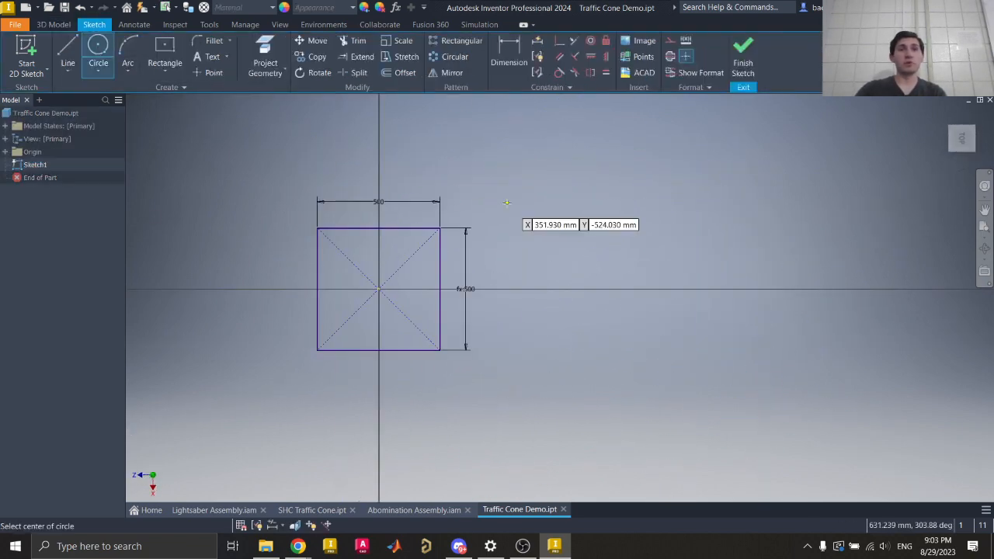
click(545, 267)
click(564, 295)
click(746, 64)
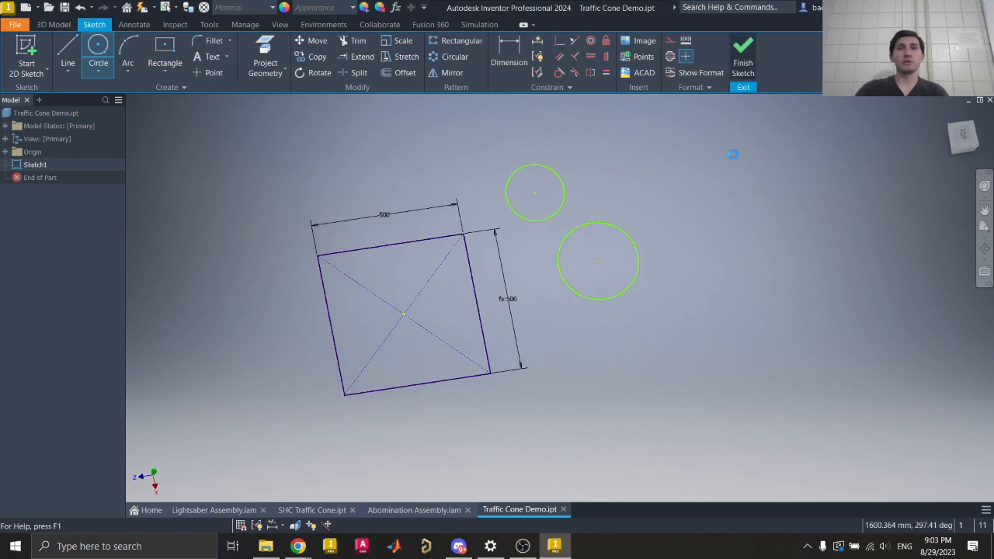
scroll(540, 230, up, 2)
middle_drag(544, 228, 480, 277)
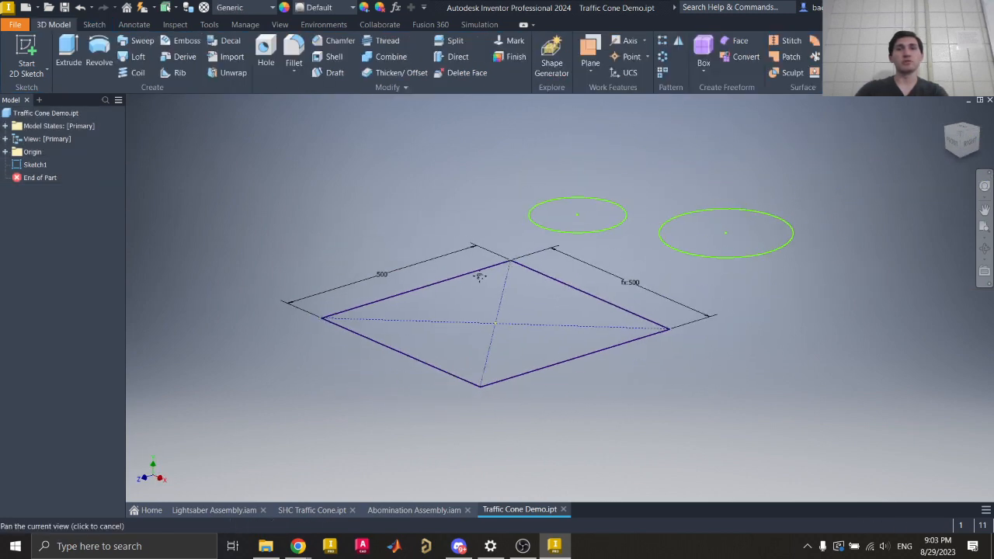
- Start an extrusion, try adding and removing the square and both circles as profiles in different combinations, and cancel it
click(71, 56)
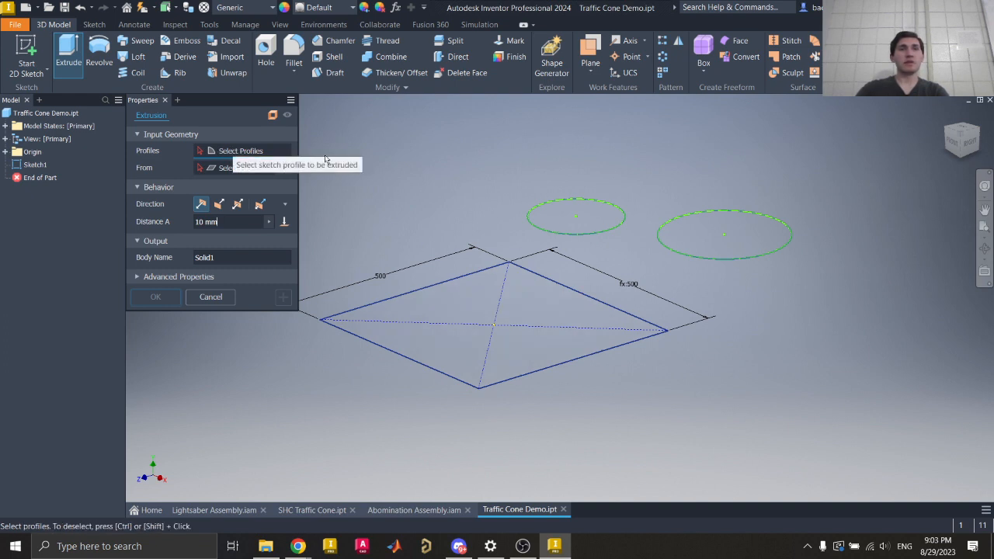
click(458, 281)
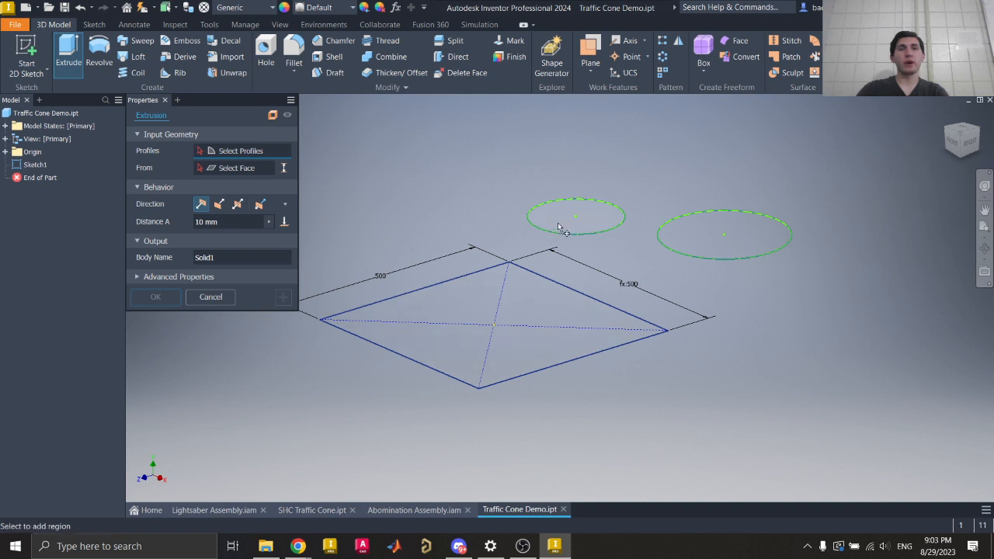
click(598, 224)
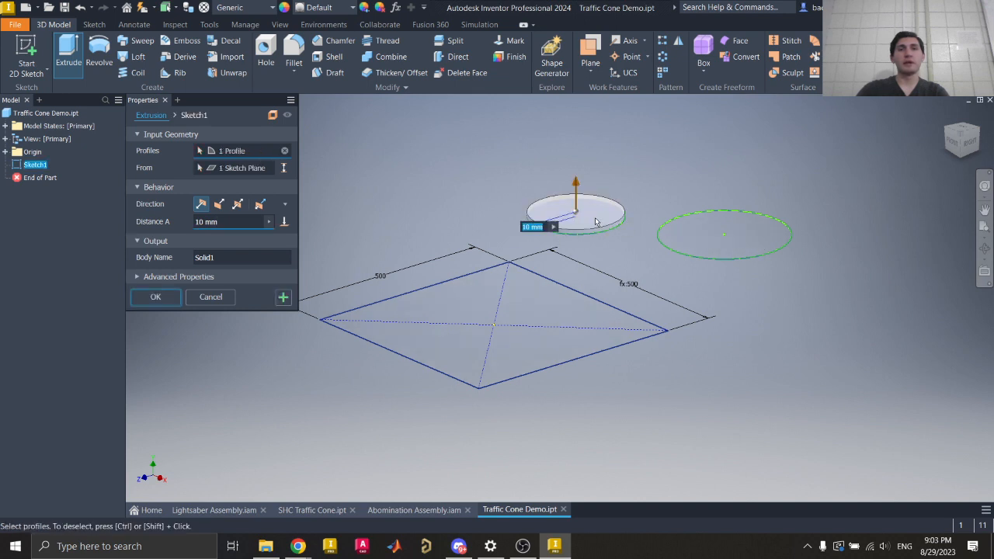
click(746, 233)
click(549, 310)
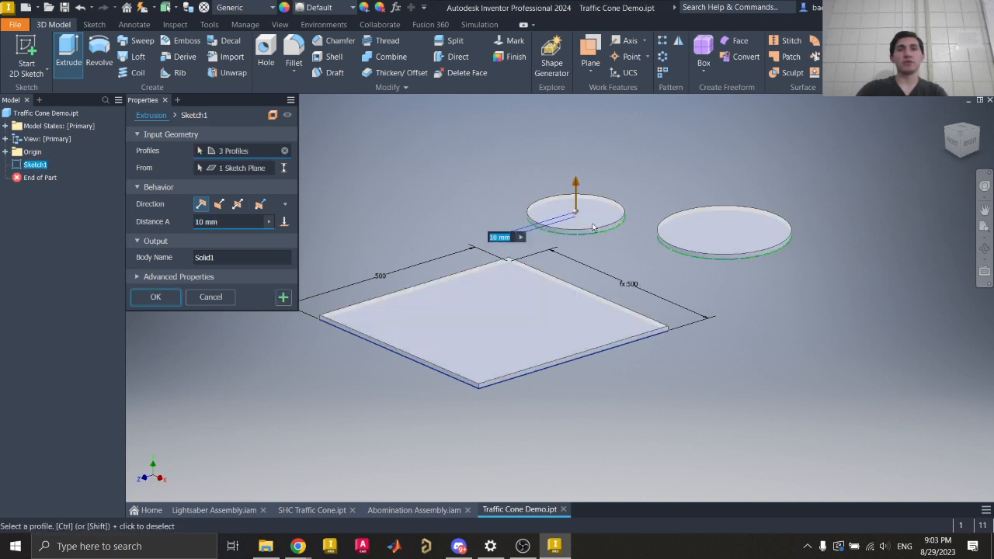
ctrl+click(550, 319)
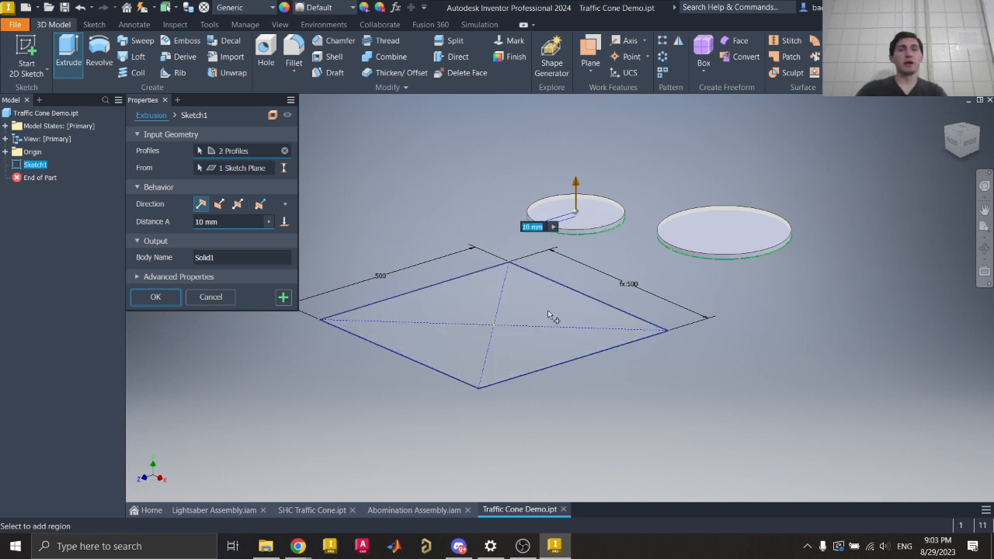
ctrl+click(597, 220)
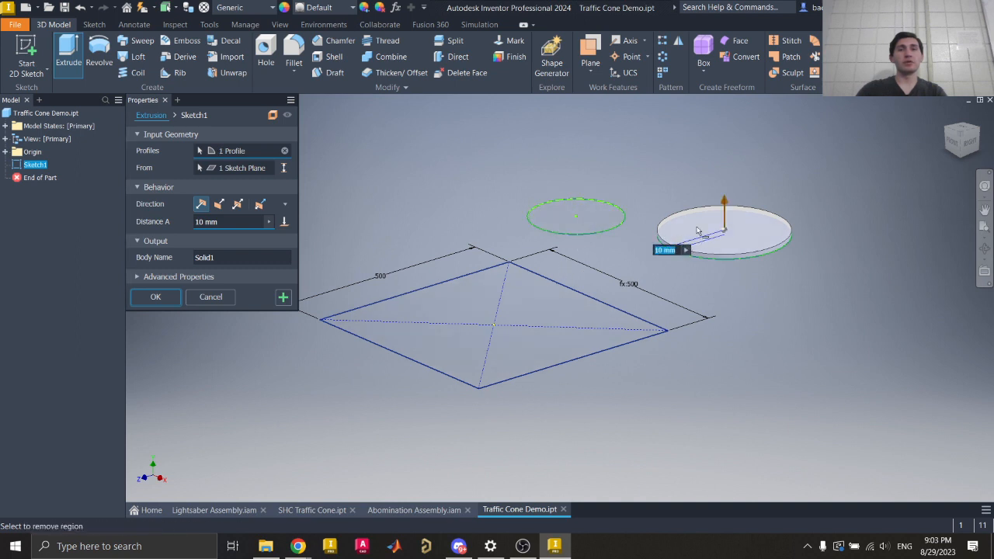
click(593, 217)
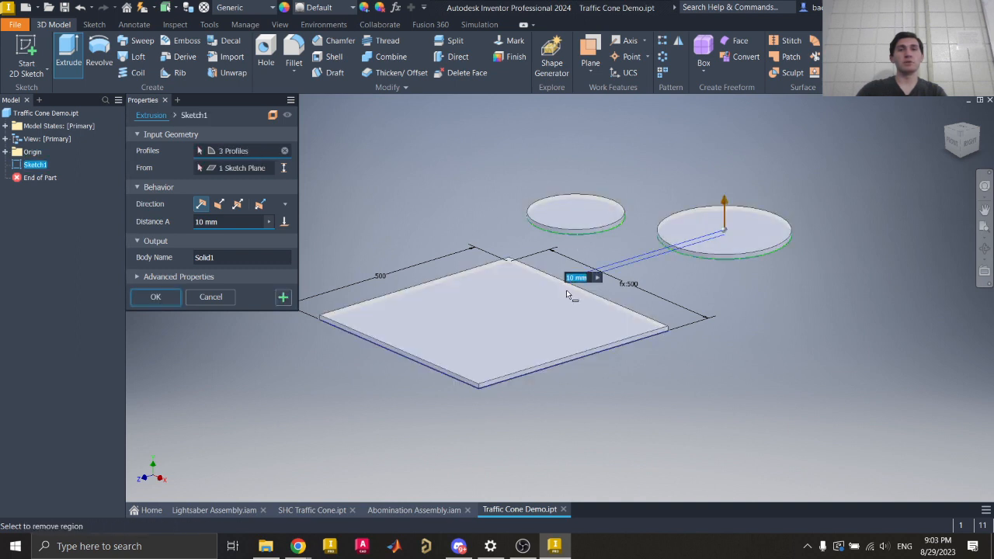
click(585, 227)
click(696, 233)
click(606, 221)
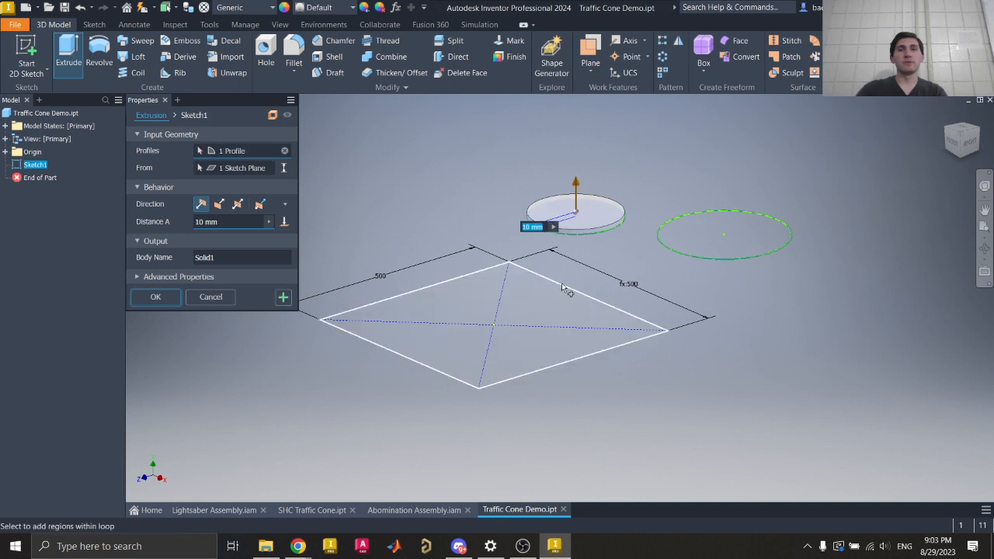
click(564, 289)
key(Escape)
- Undo the two circles added to Sketch1 so that only the square base profile is left
key(ctrl+z)
key(ctrl+z)
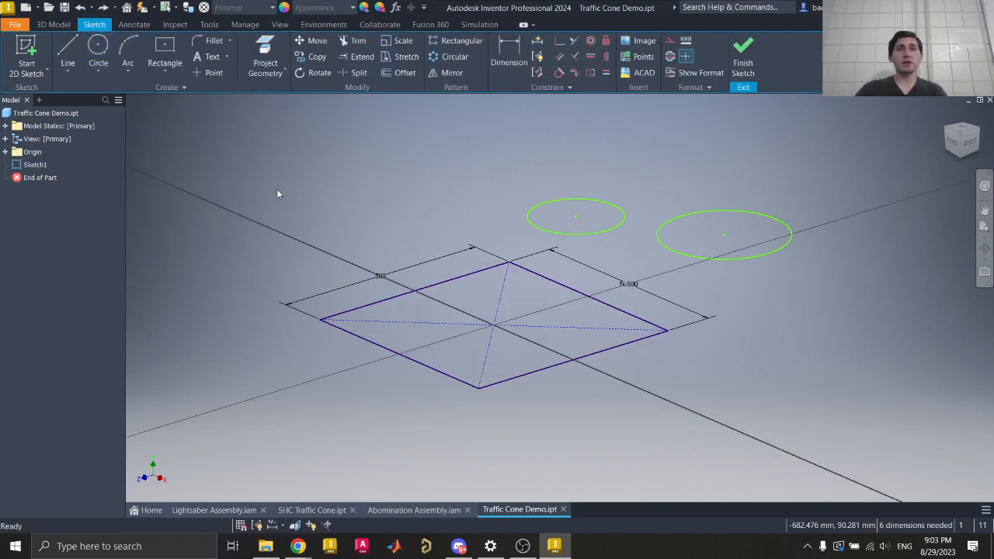
key(ctrl+z)
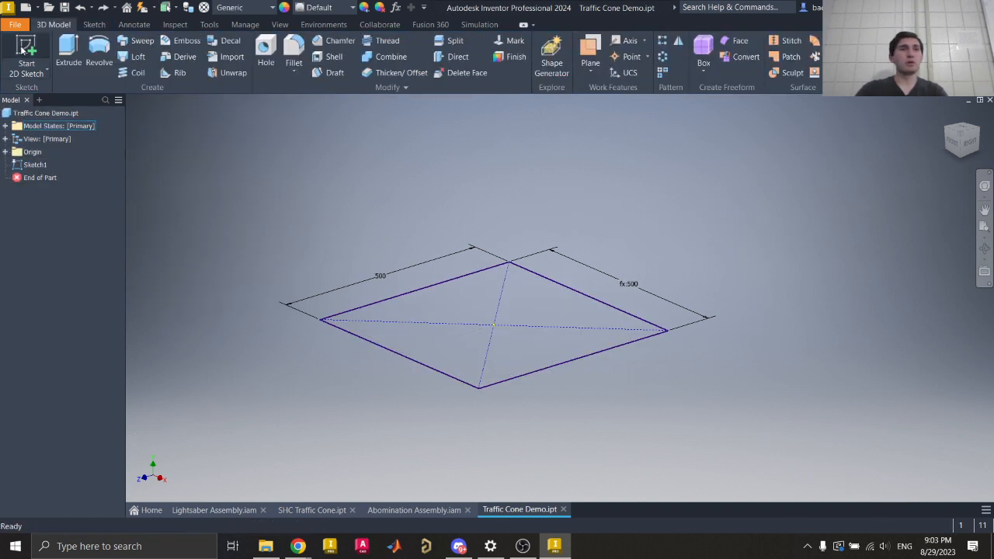
- Start extruding the square base sketch and preview the 10 mm extrusion in the flipped and symmetric directions
click(73, 48)
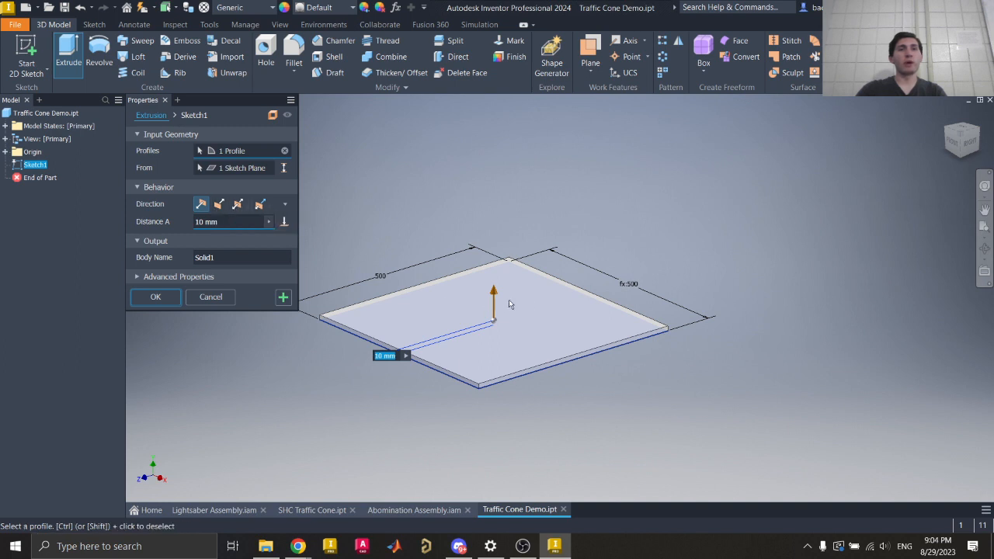
scroll(595, 271, down, 4)
middle_drag(613, 269, 655, 269)
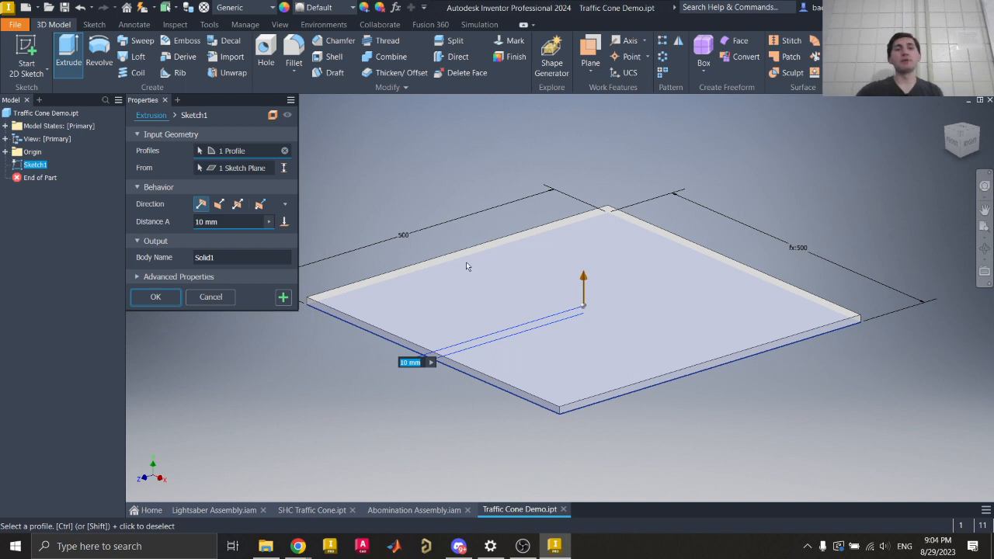
click(220, 205)
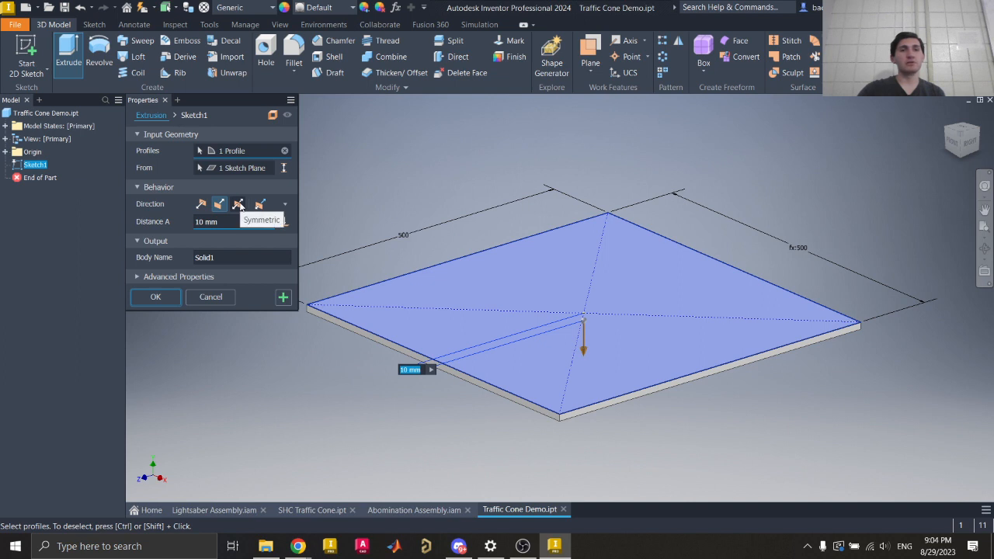
click(240, 204)
scroll(322, 322, up, 5)
middle_drag(323, 323, 442, 296)
scroll(384, 268, up, 3)
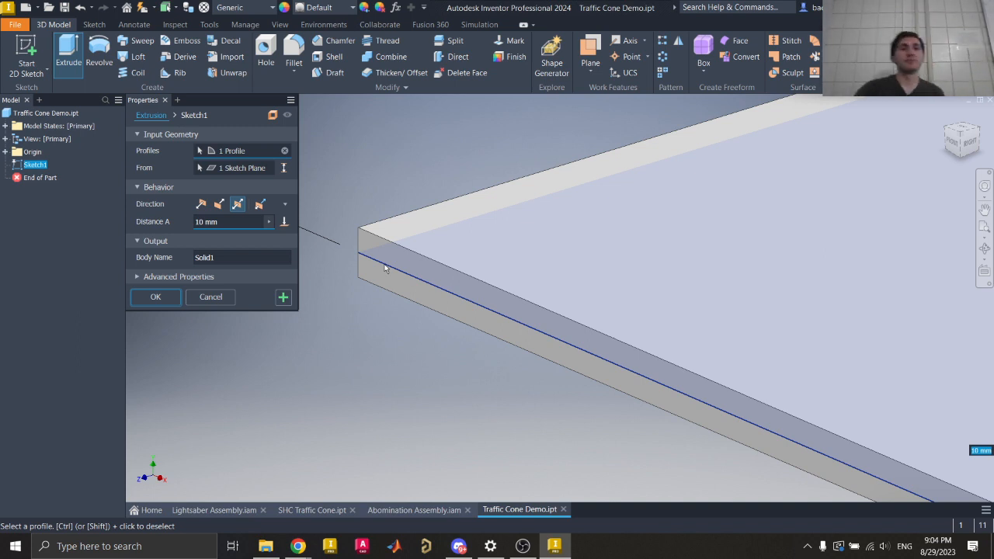
scroll(435, 263, down, 5)
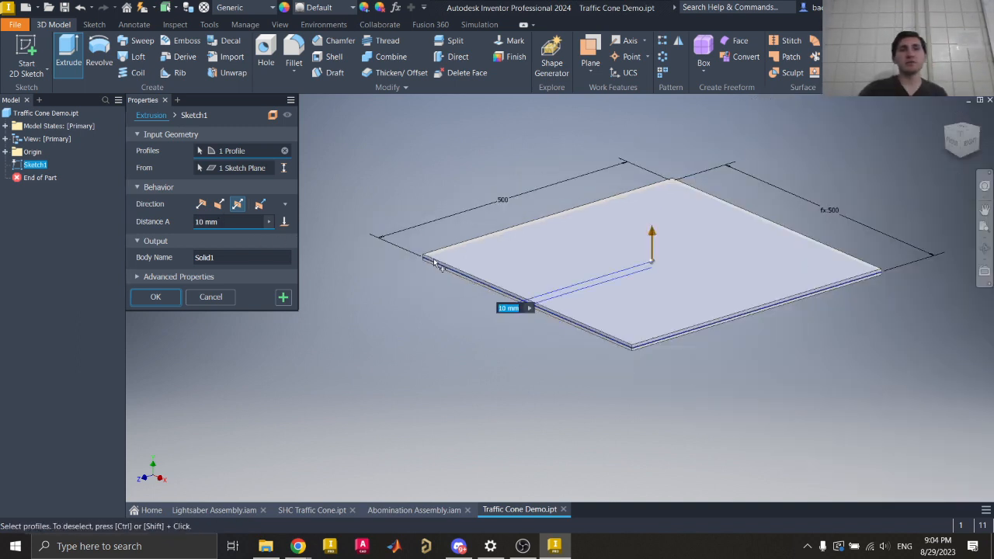
- Set the extrusion distance to 100 mm and compare the default, flipped and symmetric directions
click(227, 222)
text(500)
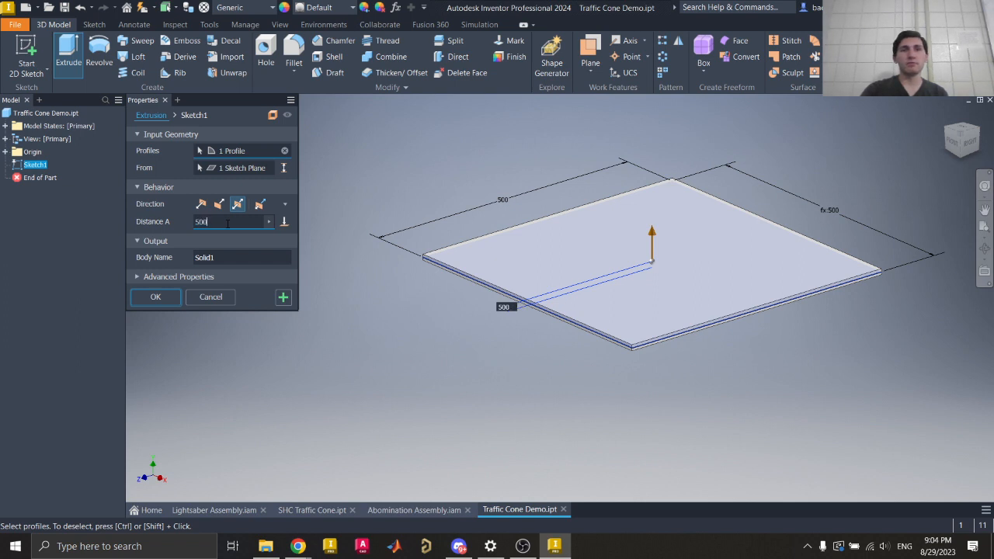
key(BackSpace)
key(BackSpace)
key(BackSpace)
text(10)
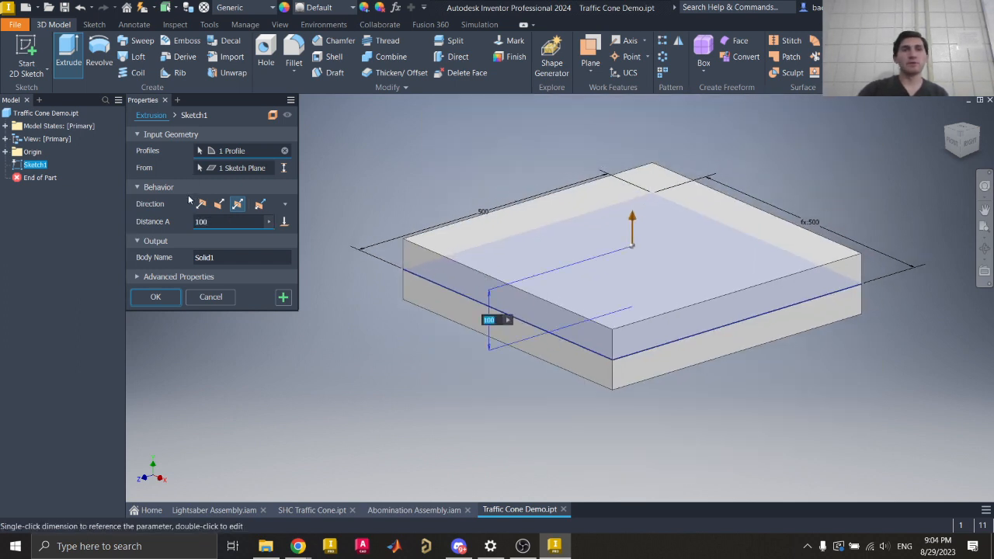
click(200, 204)
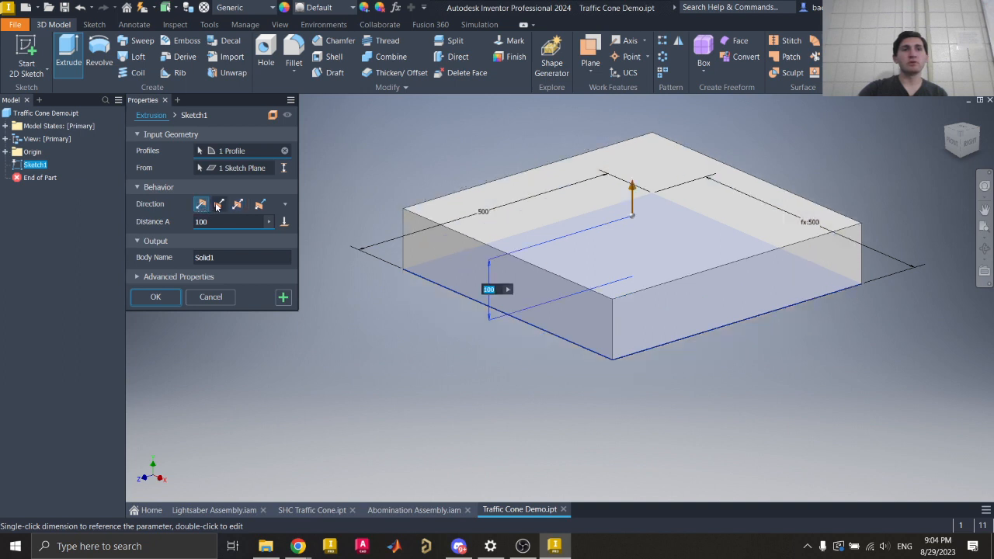
click(219, 204)
click(238, 204)
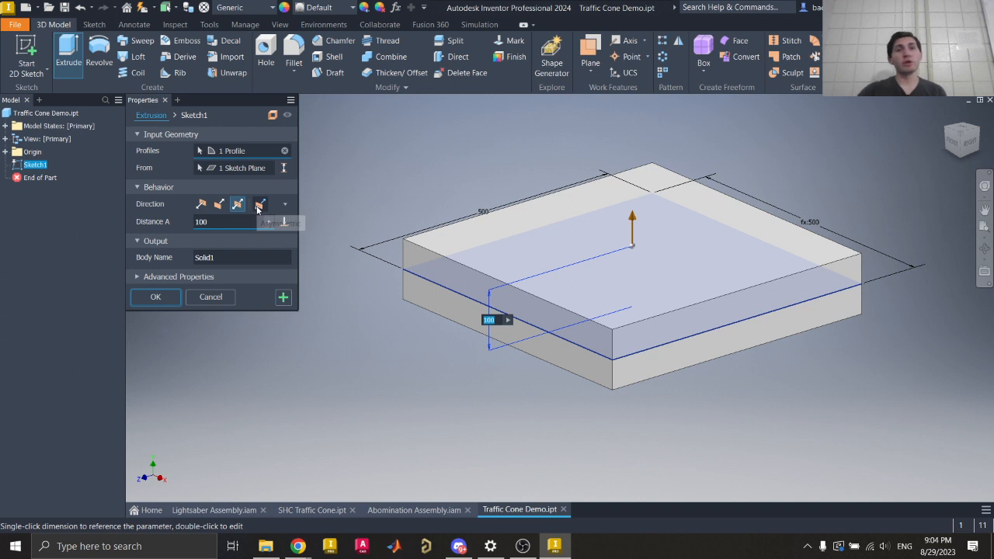
- Extrude the square asymmetrically by 200 mm on one side and 100 mm on the other, and undo the extrusion
click(260, 205)
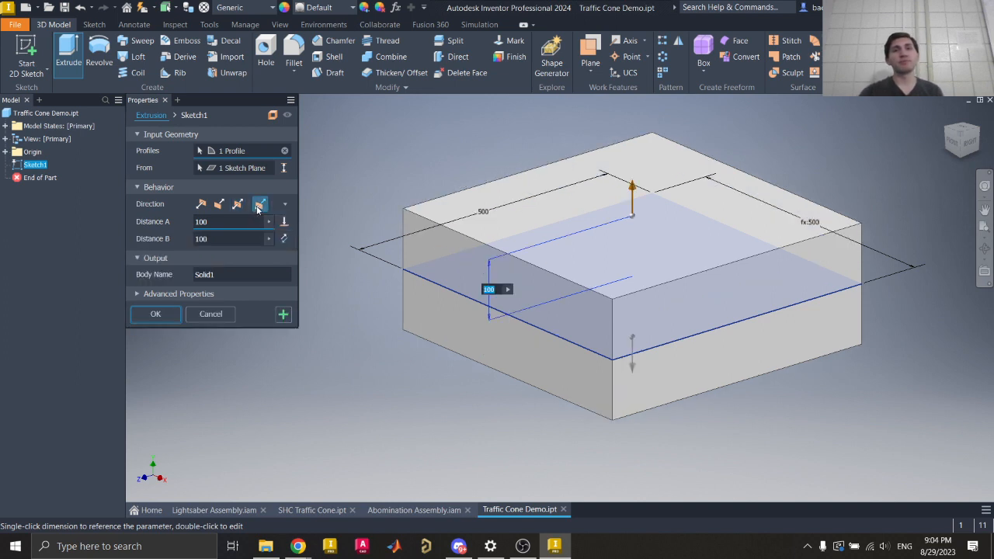
drag(225, 222, 182, 221)
key(ctrl+a)
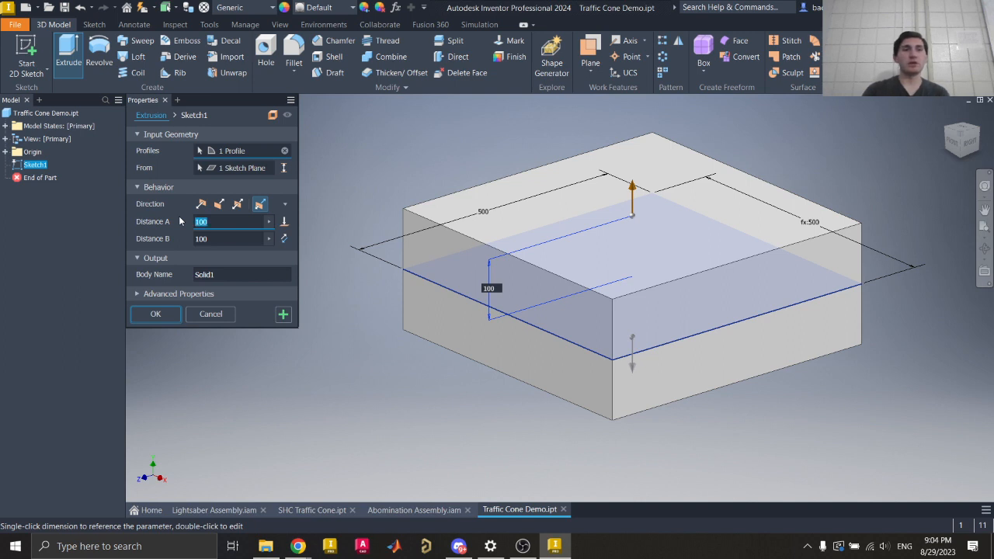
text(200)
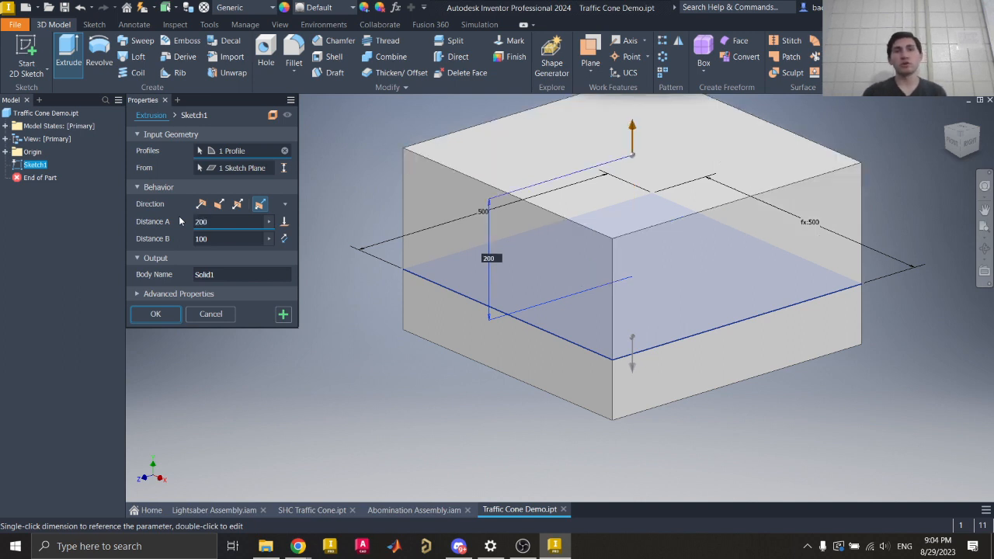
click(216, 238)
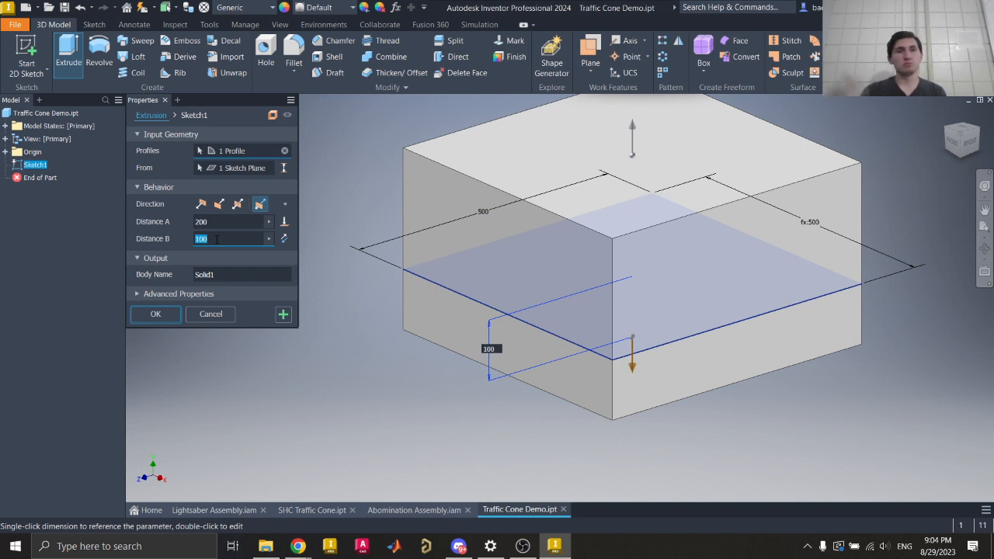
click(156, 315)
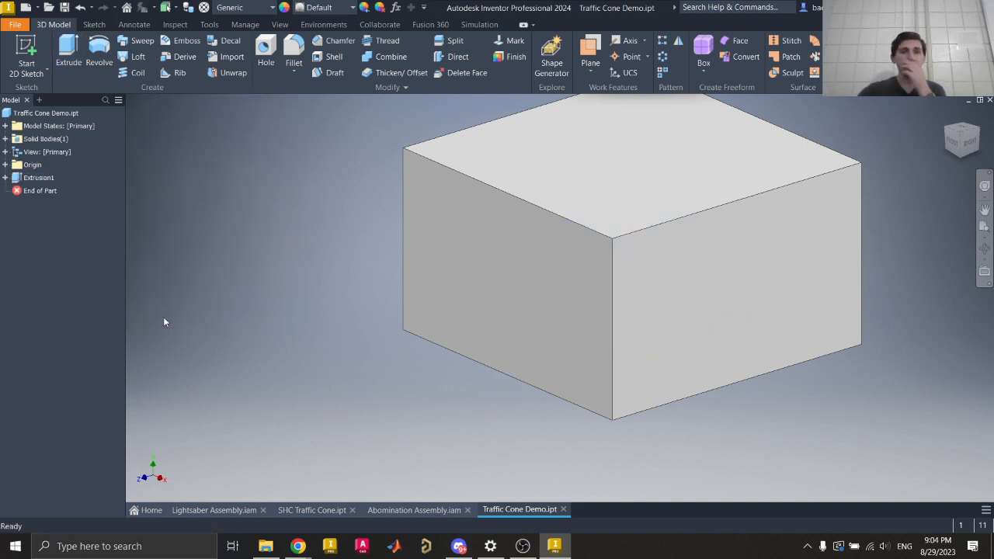
key(ctrl+z)
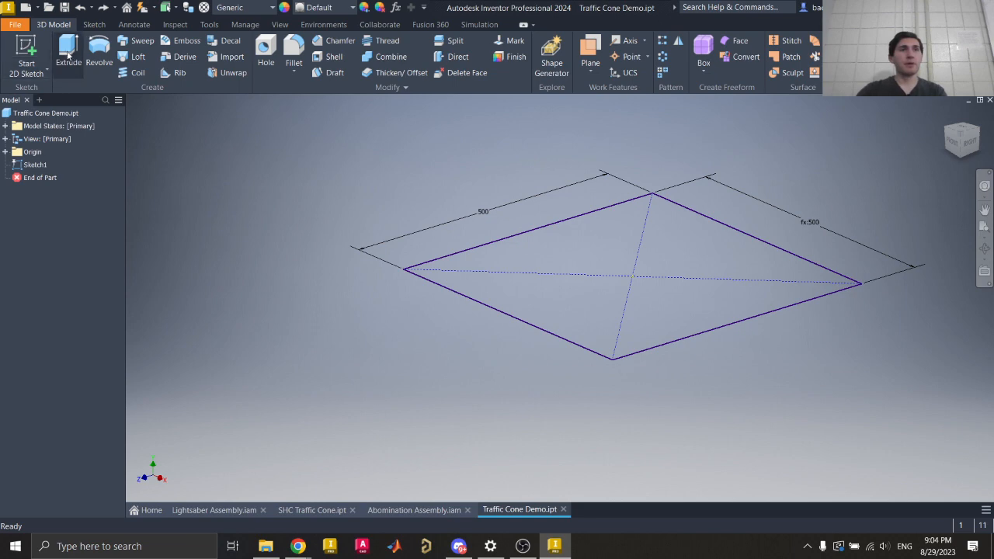
- Start a new extrusion of the square and check the base thickness in the SHC Traffic Cone.pdf drawing in Chrome
click(69, 56)
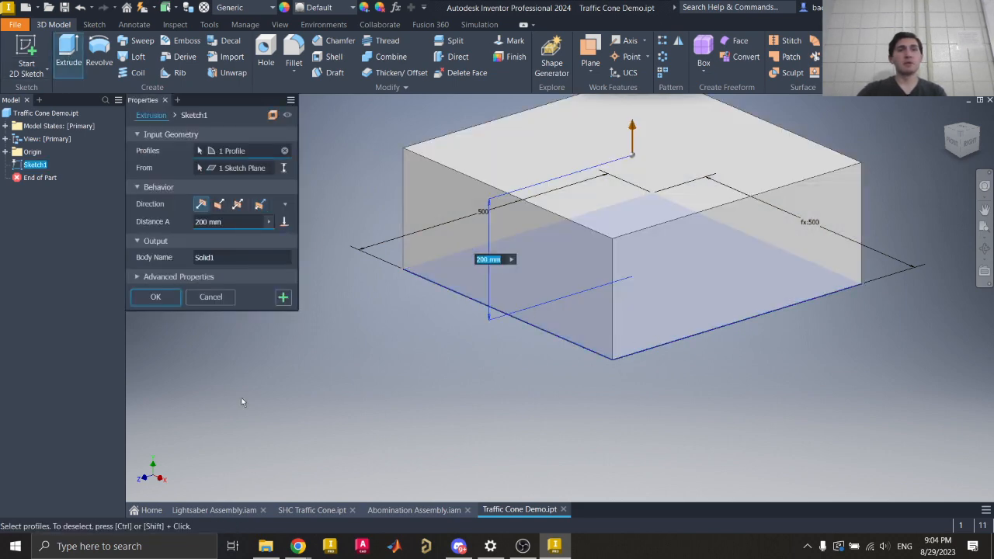
mouse_move(300, 546)
click(369, 485)
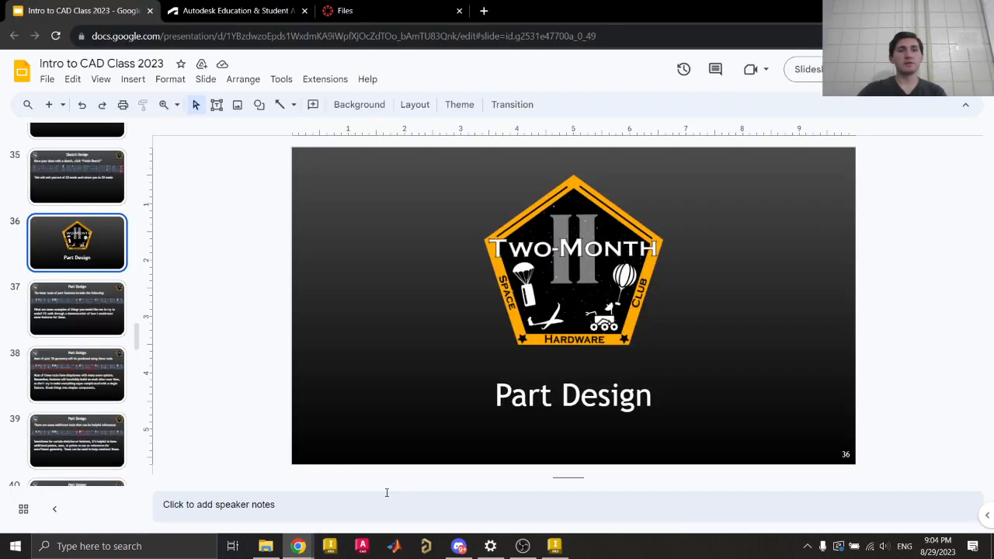
click(382, 7)
scroll(386, 389, down, 8)
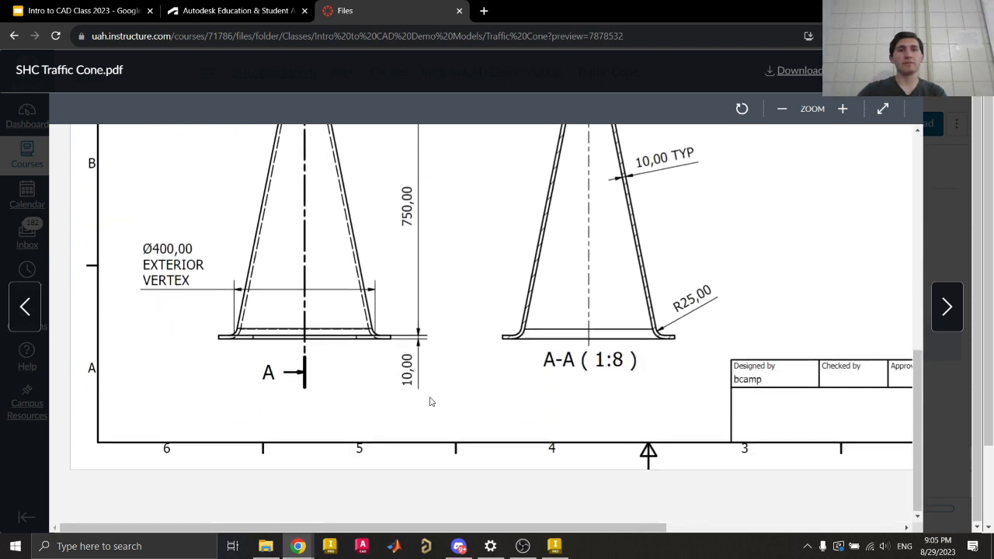
scroll(428, 399, up, 2)
- Return to Inventor and extrude the square base 10 mm in the default direction
click(558, 547)
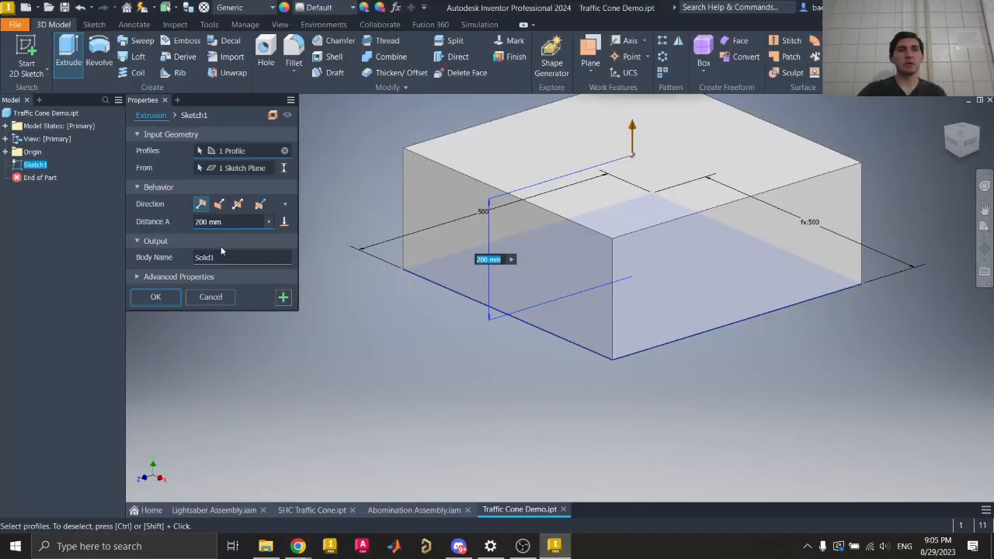
click(225, 223)
text(10)
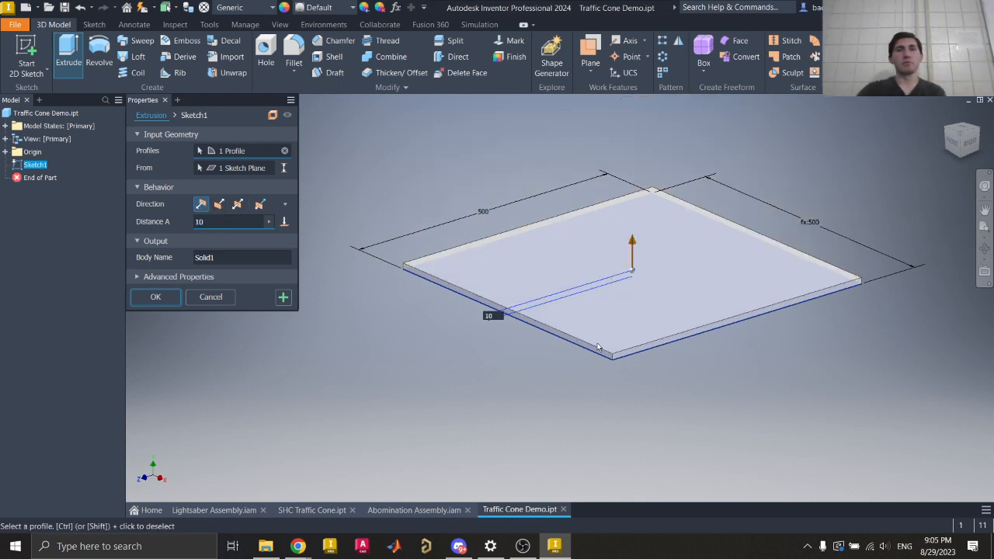
click(163, 298)
scroll(502, 346, down, 4)
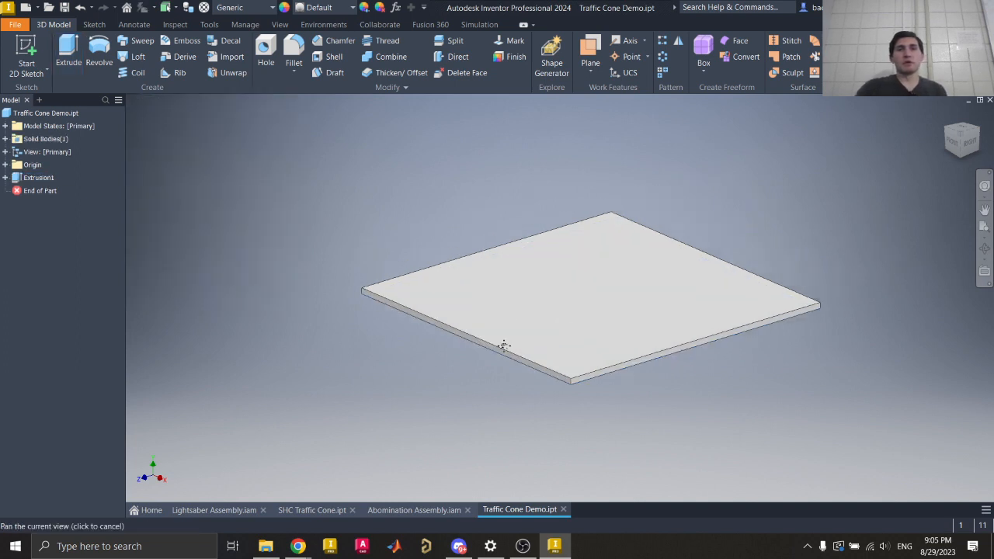
scroll(609, 310, up, 6)
scroll(609, 311, down, 4)
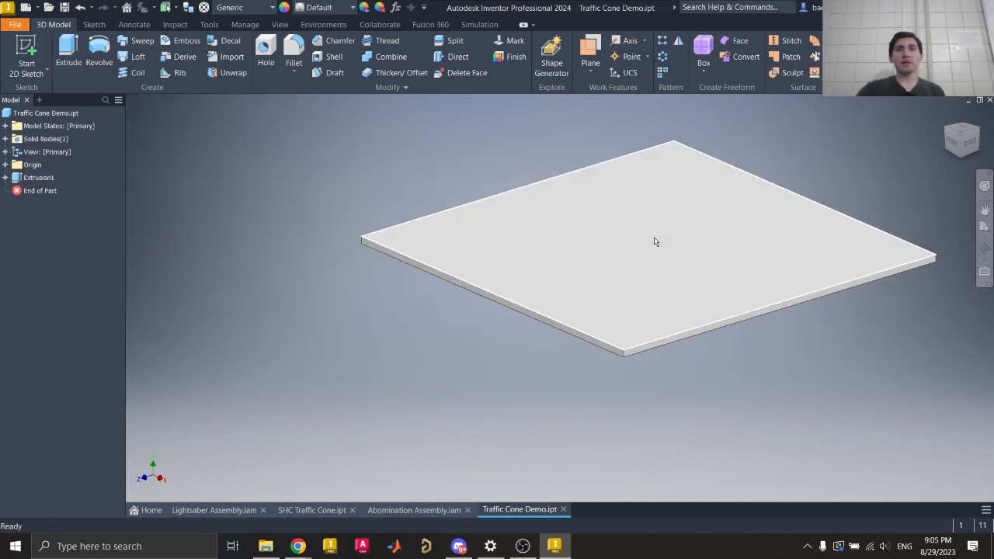
- Look at the finished cone in SHC Traffic Cone.ipt, then start a fillet on one vertical corner edge of the base in Traffic Cone Demo.ipt
click(320, 509)
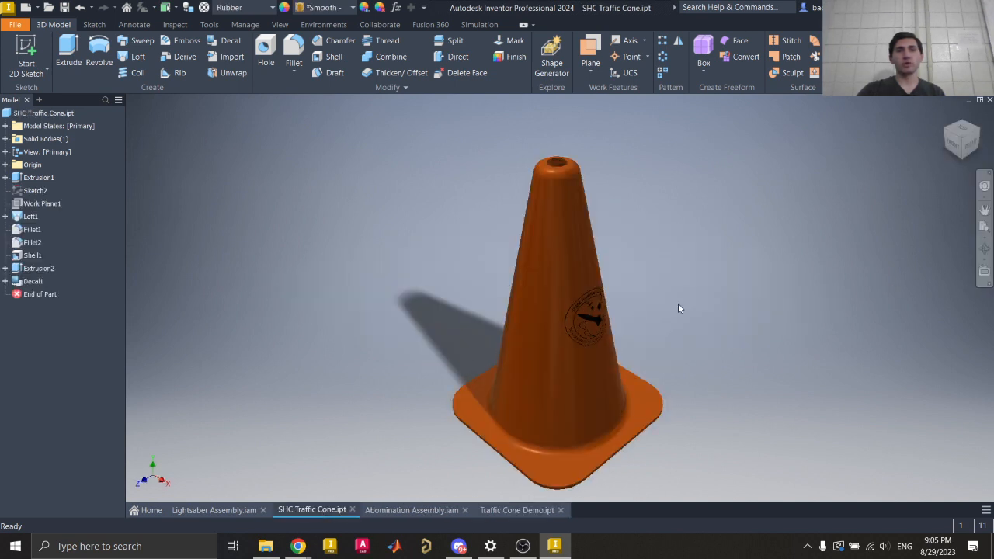
click(531, 510)
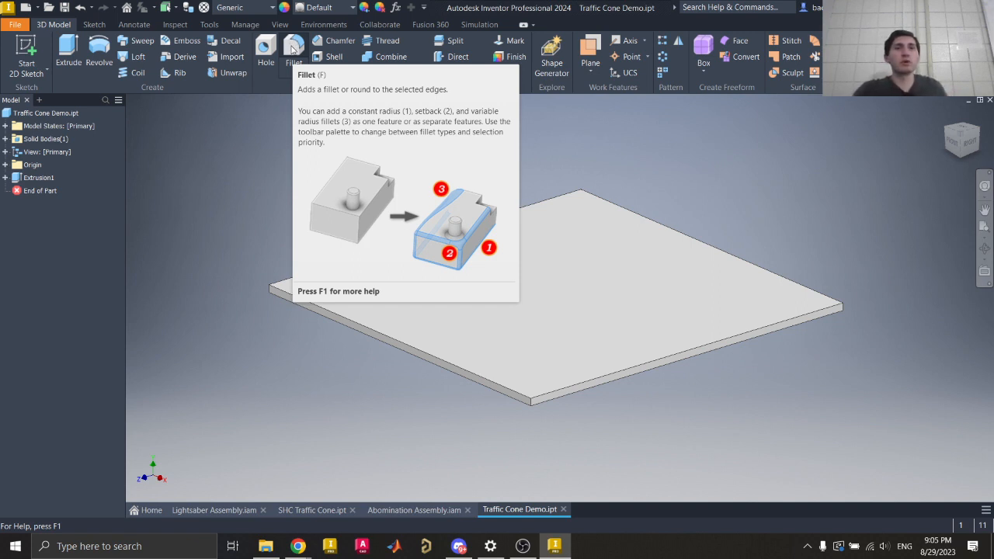
click(293, 49)
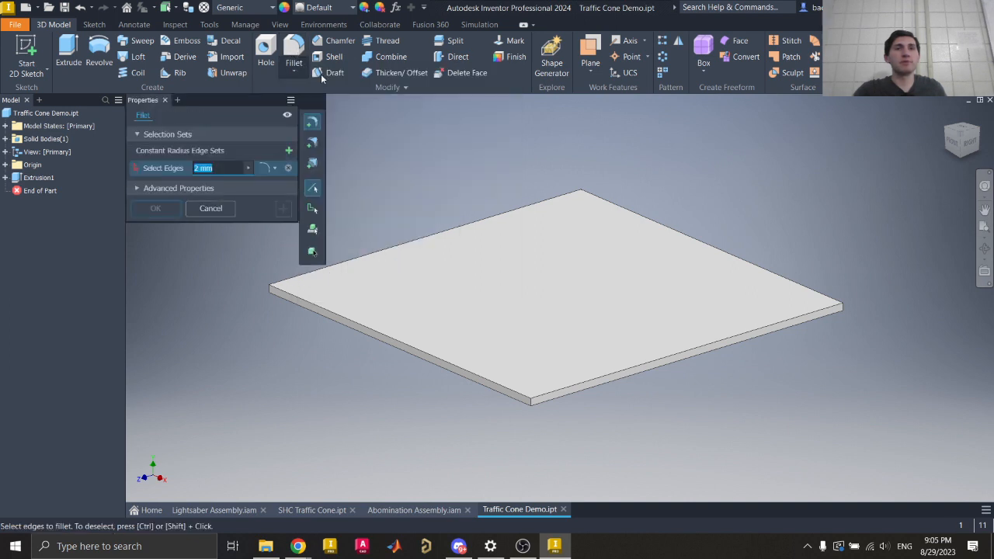
scroll(664, 225, up, 3)
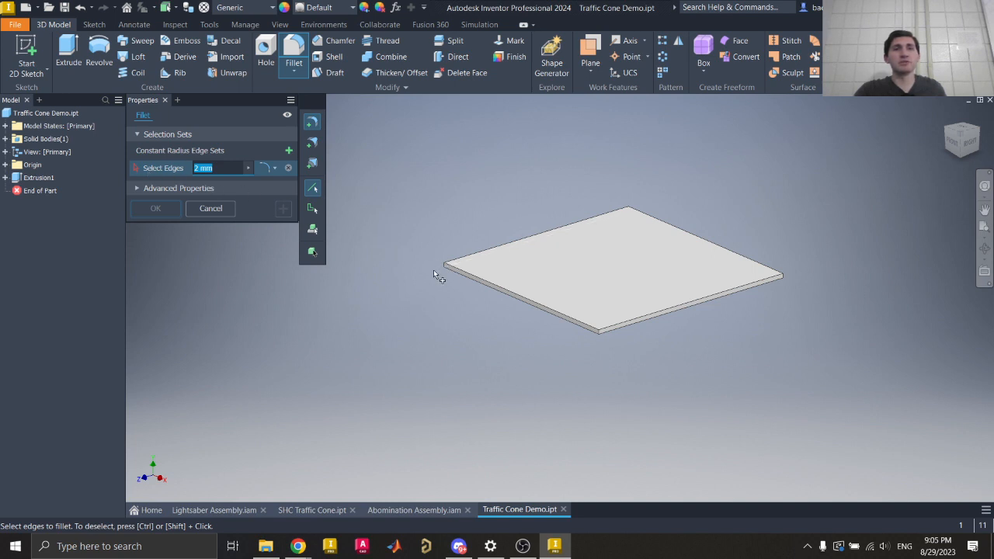
scroll(441, 268, down, 5)
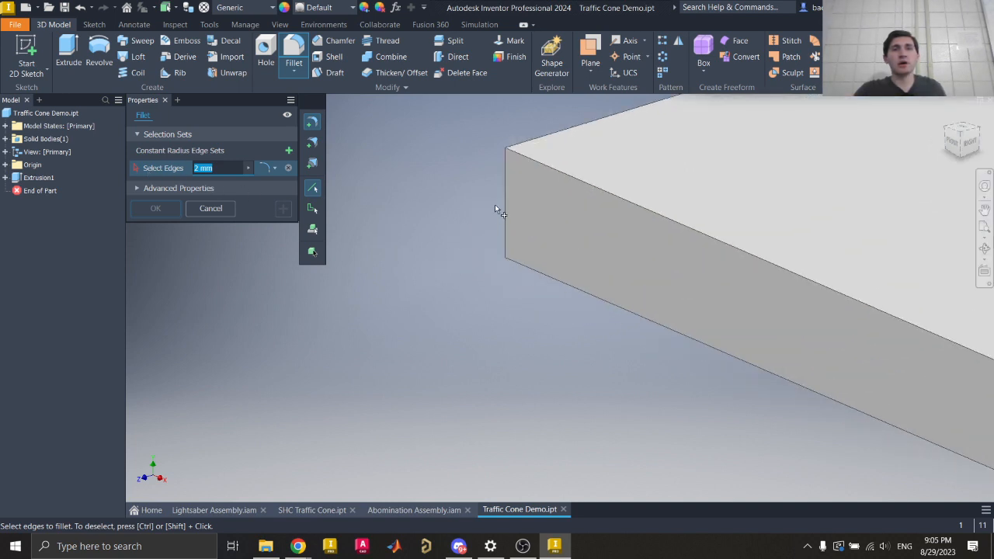
click(505, 185)
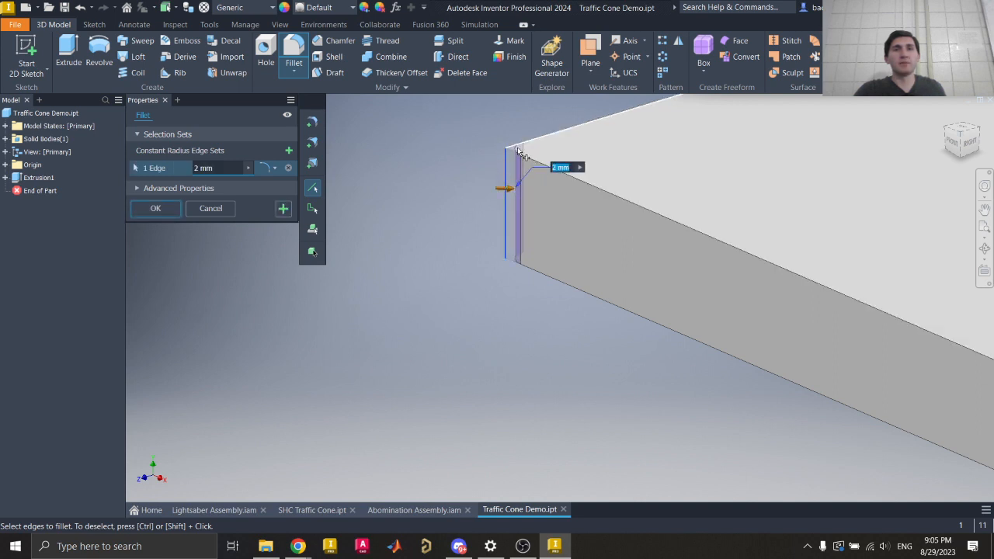
scroll(520, 152, down, 2)
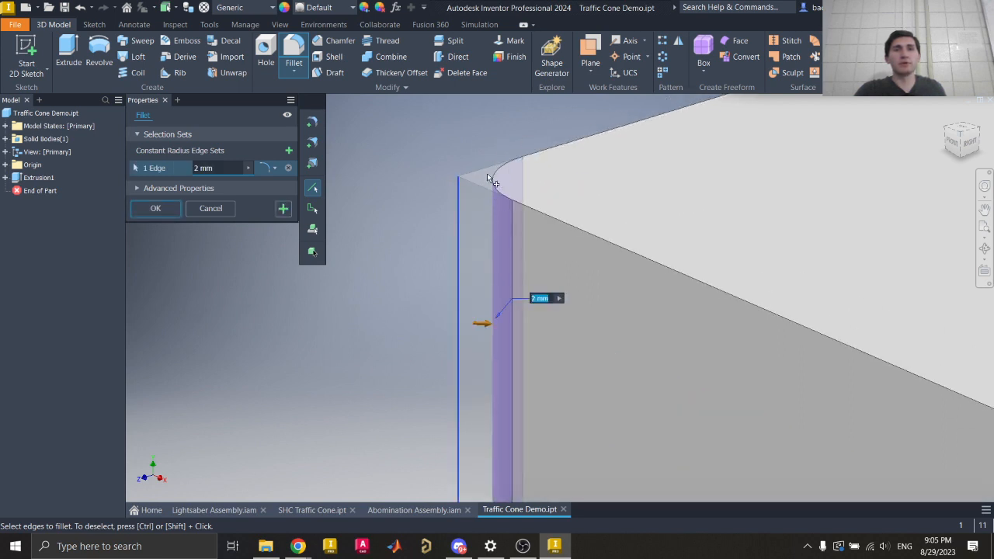
scroll(397, 223, up, 5)
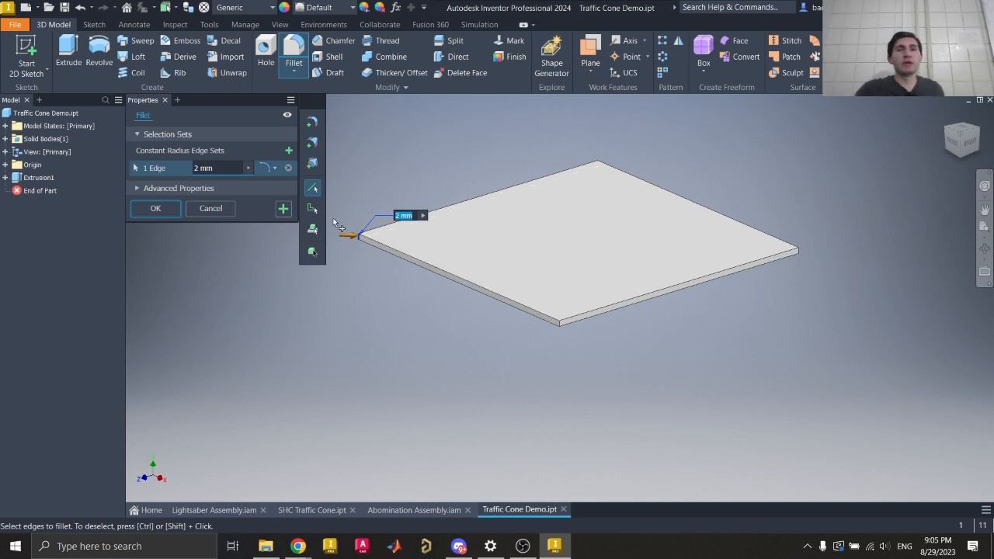
- Switch to Chrome and check the base corner radius in the top view of the SHC Traffic Cone.pdf drawing
mouse_move(303, 546)
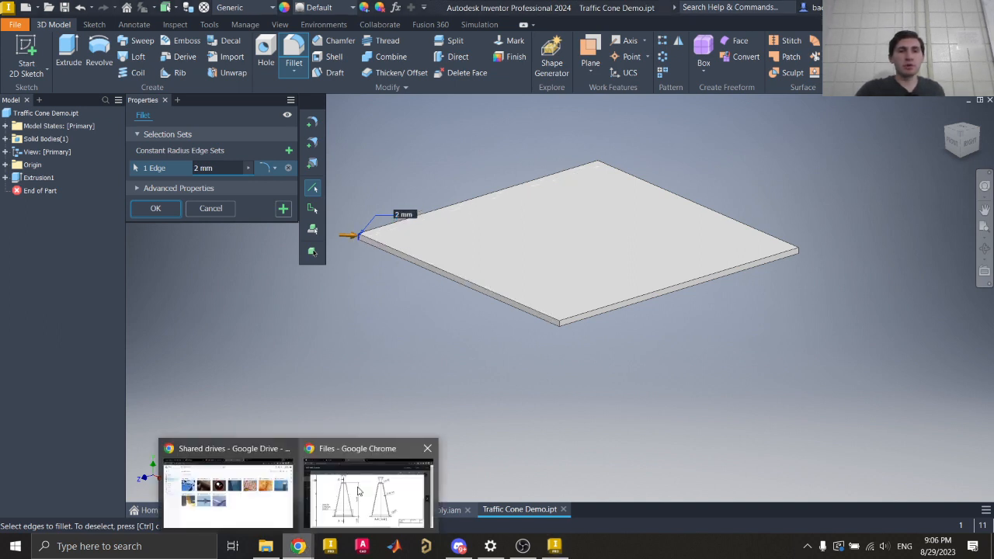
click(370, 491)
scroll(402, 293, up, 5)
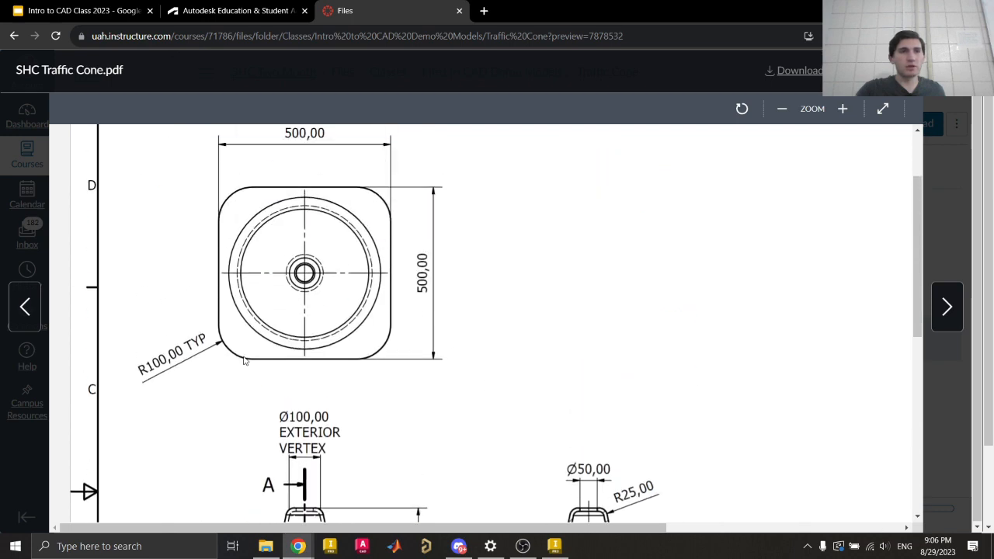
- Return to Inventor, set the corner fillet radius to 100 mm and inspect the preview from the top and from other sides
click(554, 546)
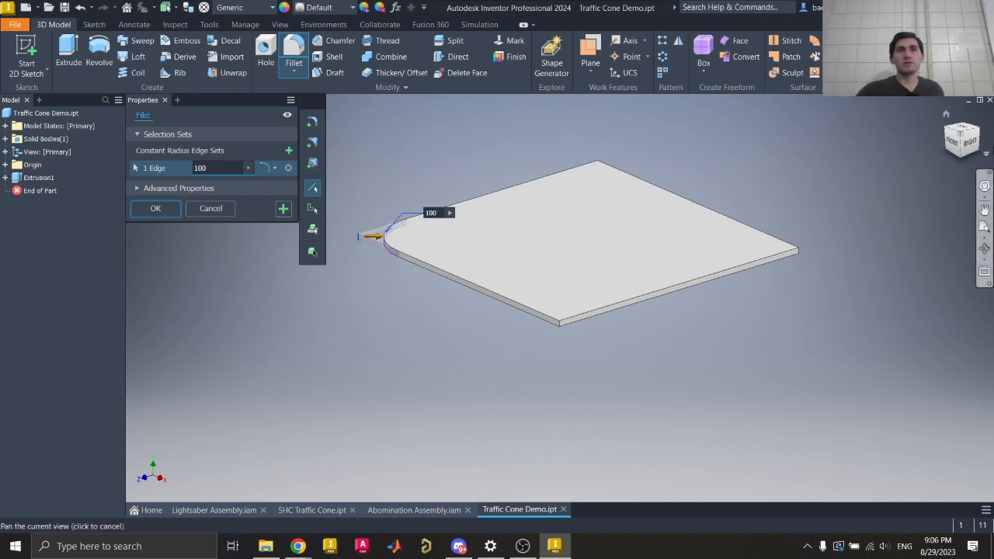
click(962, 132)
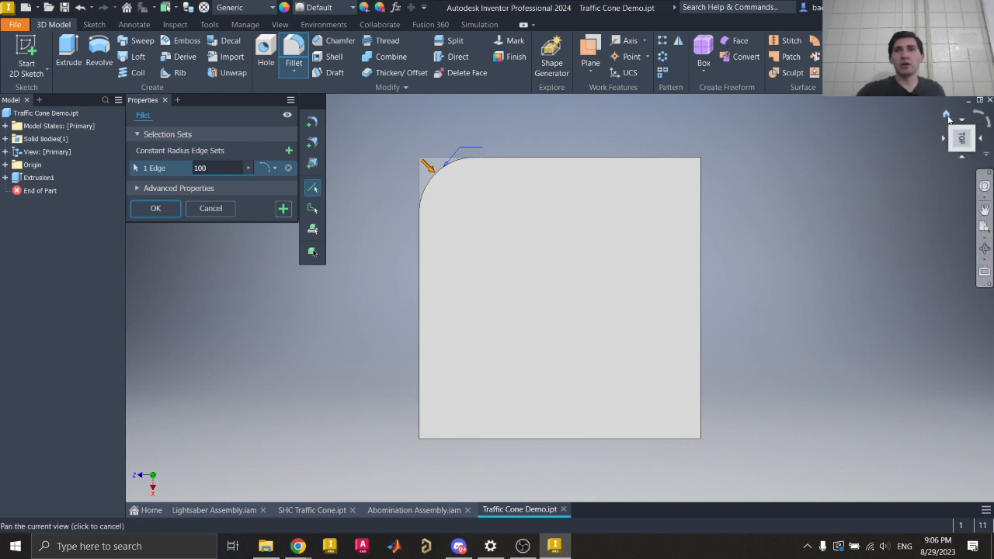
click(948, 114)
click(970, 148)
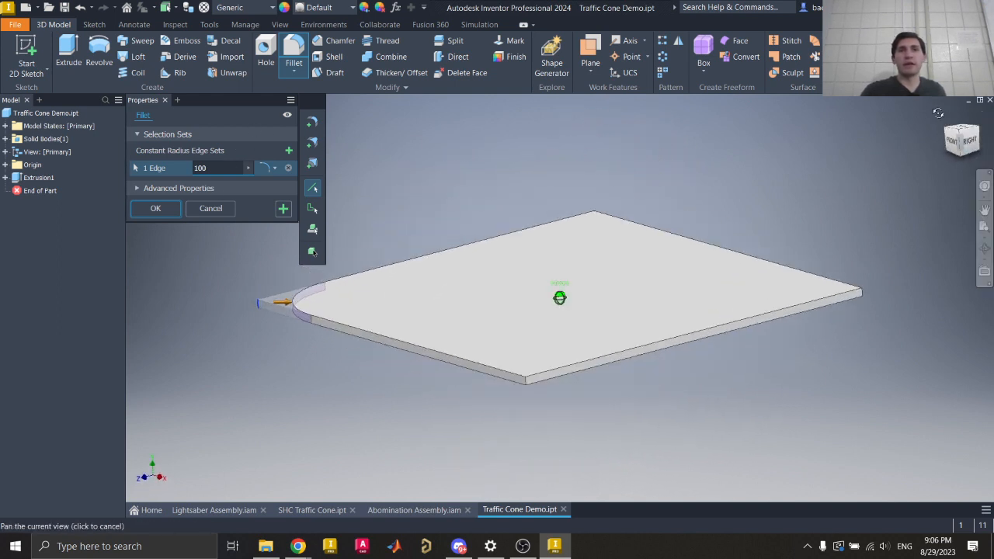
shift+middle_drag(559, 297, 563, 318)
drag(967, 155, 970, 140)
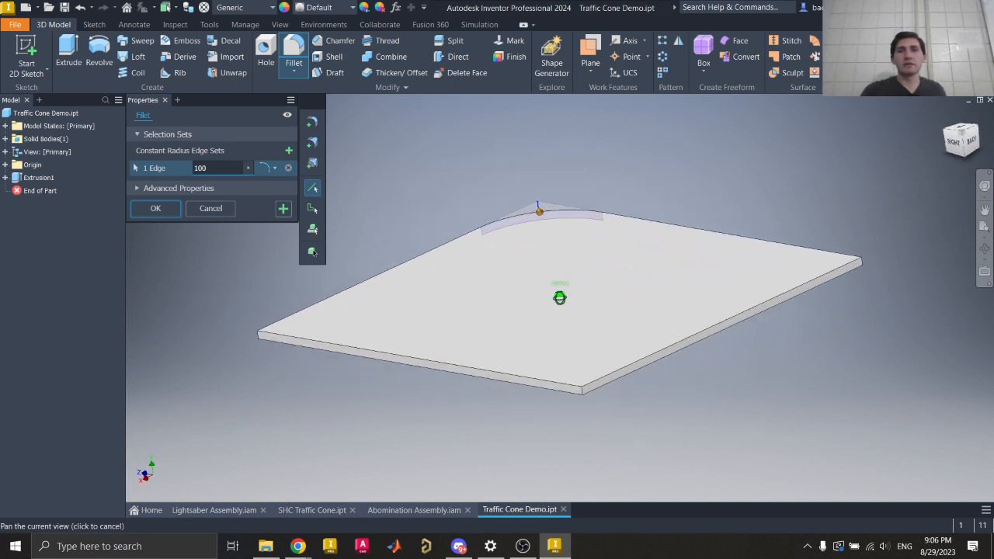
- Add the plate's three remaining vertical corner edges to the 100 mm fillet selection
middle_drag(690, 246, 876, 241)
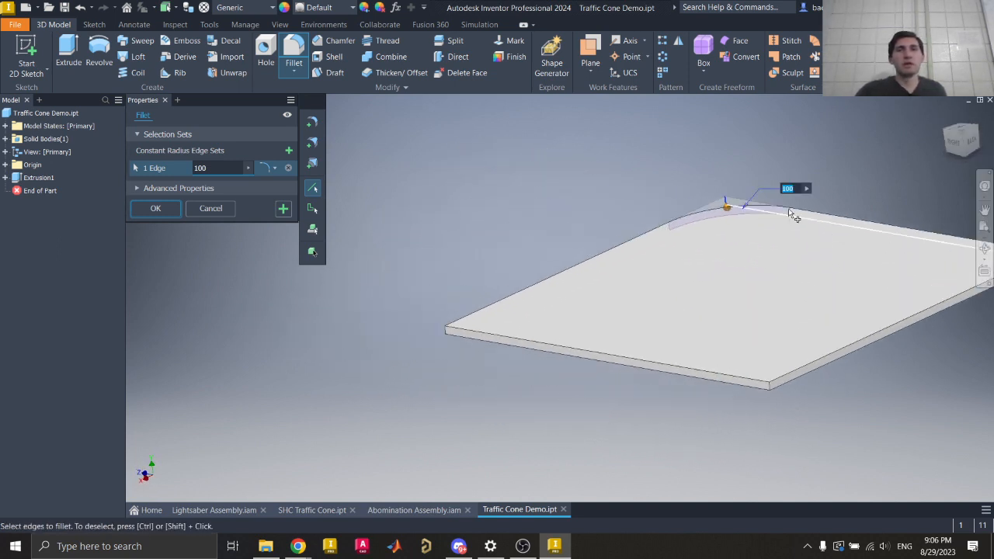
scroll(443, 334, down, 3)
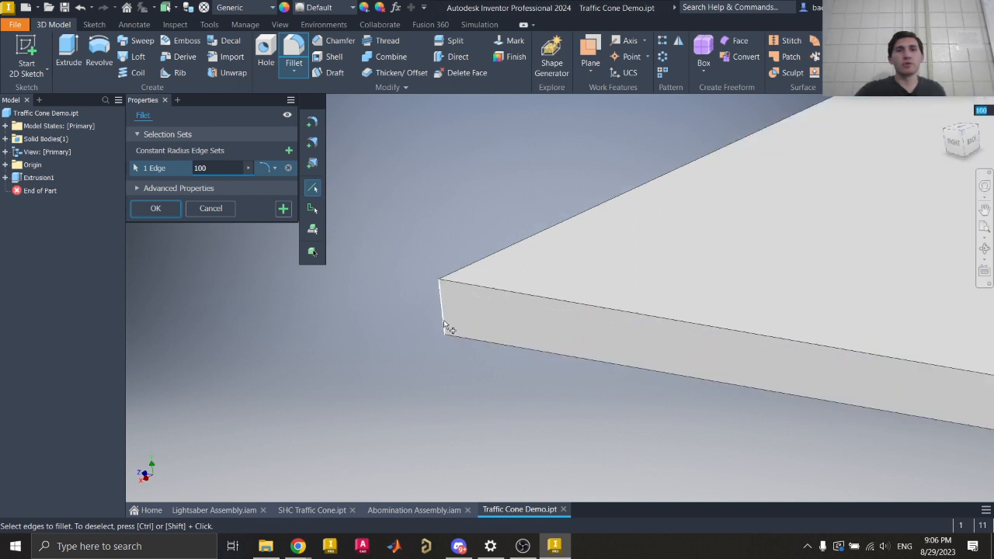
click(440, 298)
scroll(442, 300, up, 4)
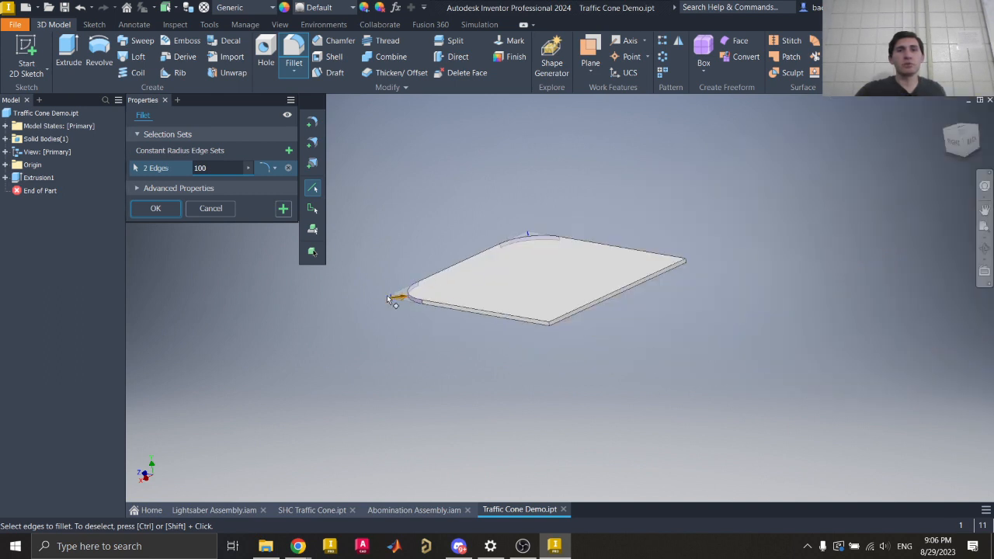
scroll(555, 325, down, 3)
click(576, 318)
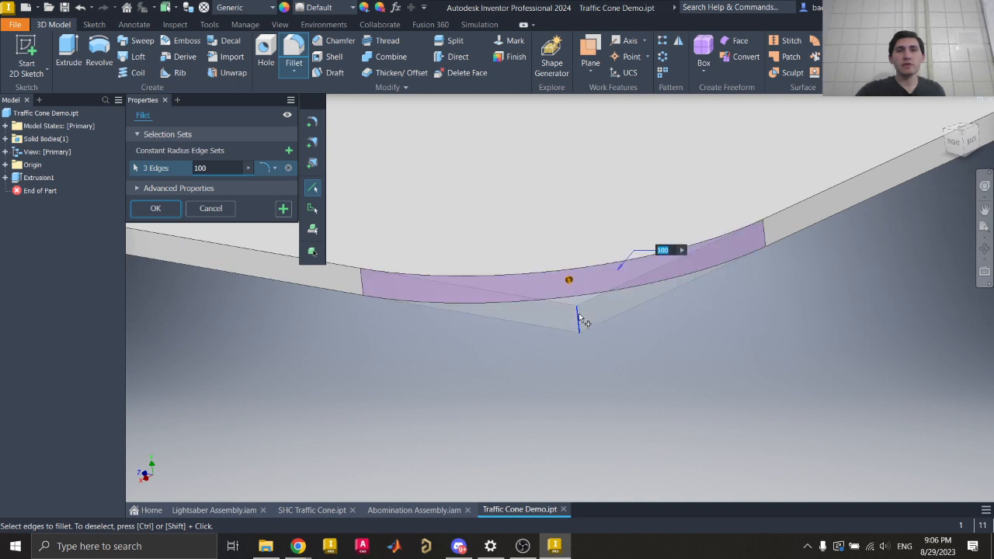
scroll(493, 377, up, 4)
scroll(600, 321, down, 3)
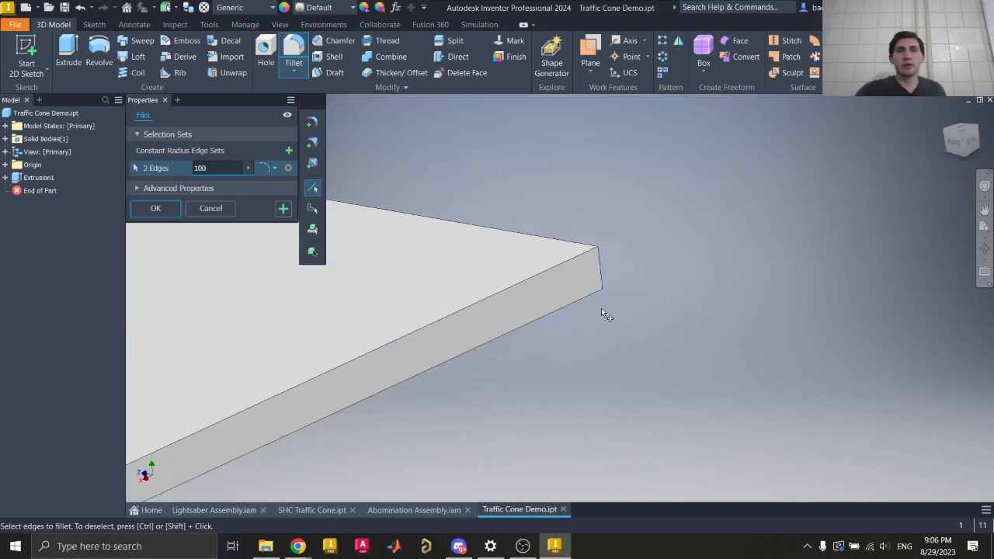
click(603, 254)
scroll(818, 272, up, 3)
scroll(819, 276, up, 2)
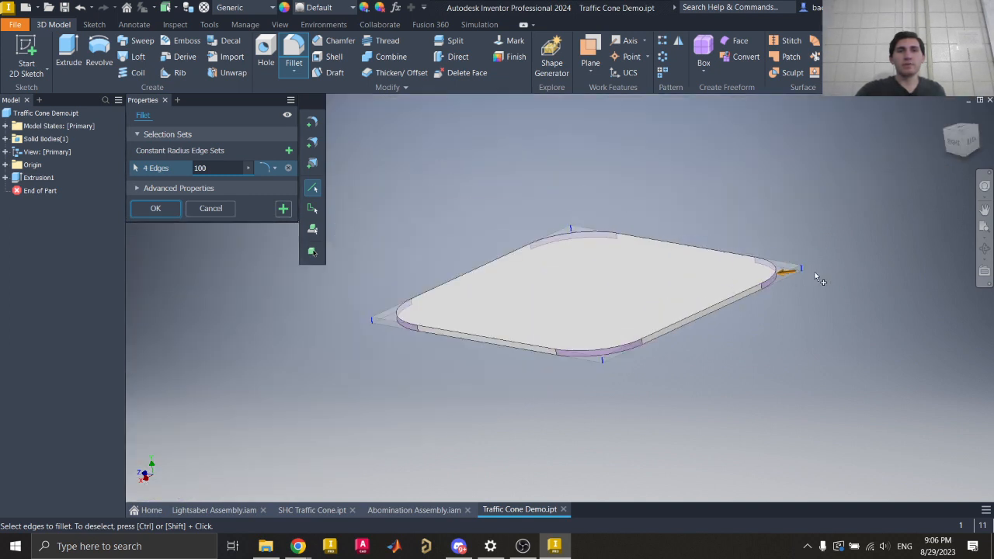
click(947, 116)
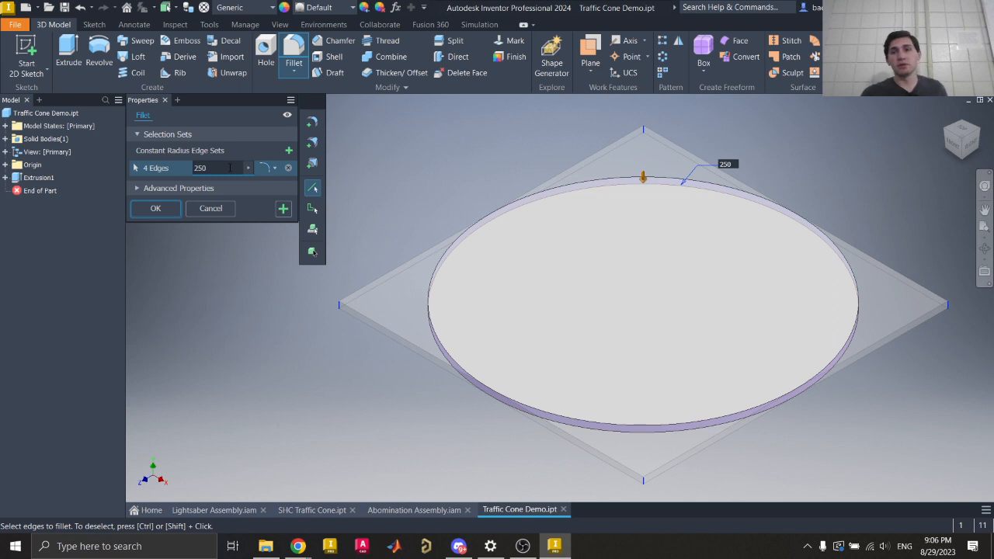
- Try a fillet radius of 1 mm on the four corner edges and inspect a corner up close
key(BackSpace)
key(BackSpace)
key(BackSpace)
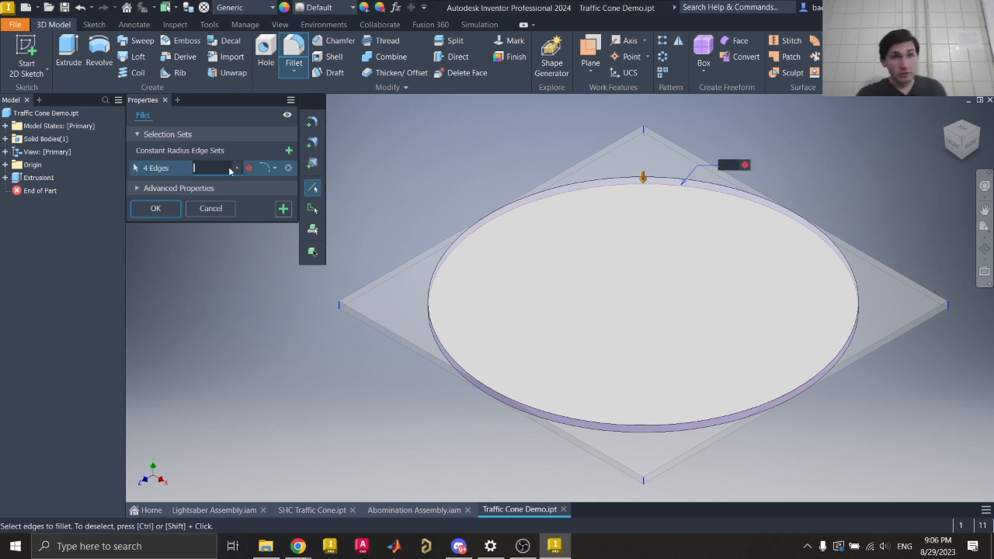
text(1)
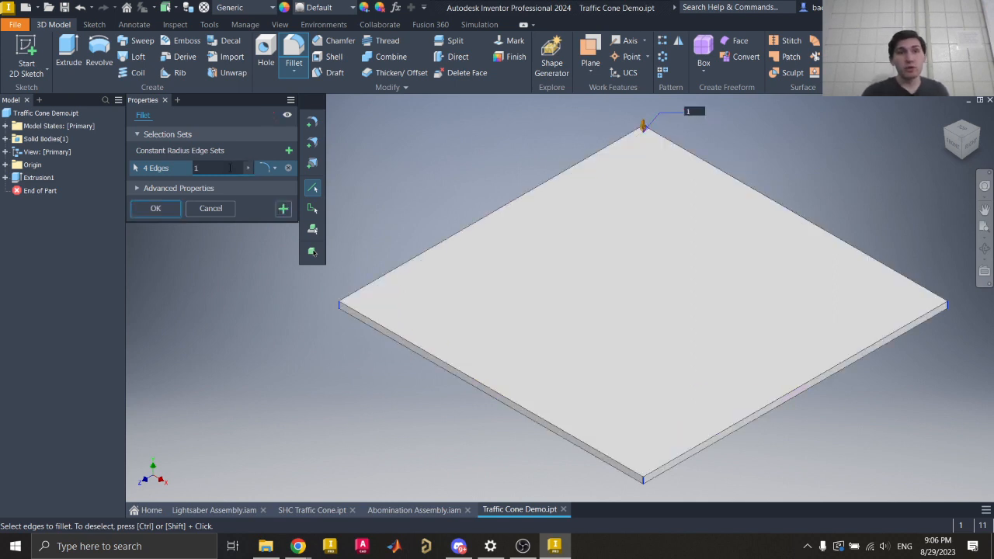
scroll(342, 306, up, 5)
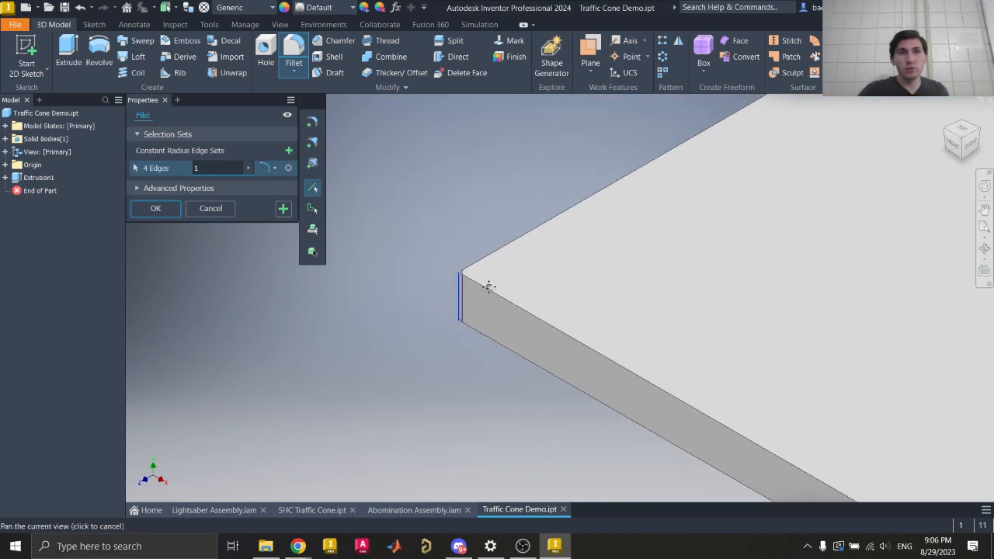
scroll(398, 287, down, 5)
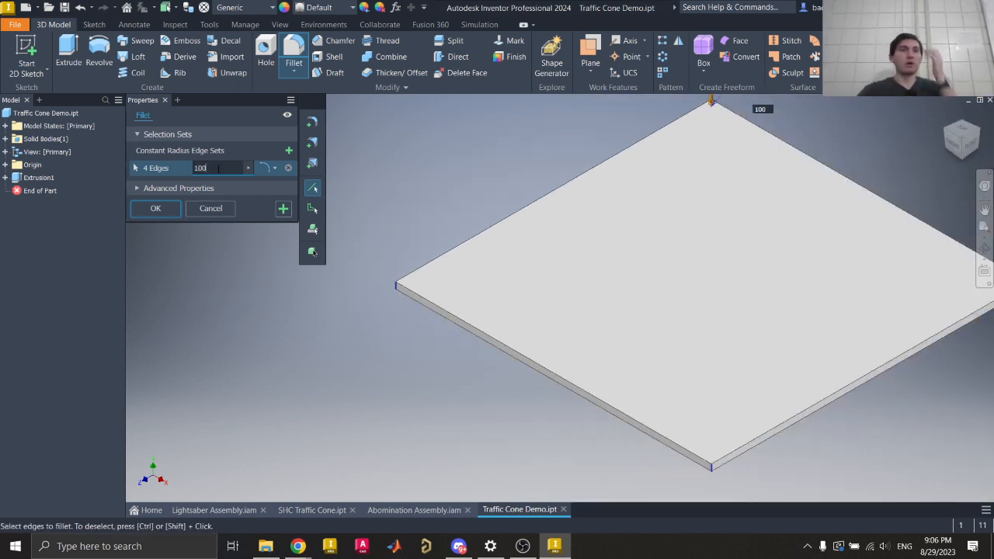
- Set the fillet radius to 100 mm and apply the fillet to the plate's four vertical corners
scroll(515, 257, down, 3)
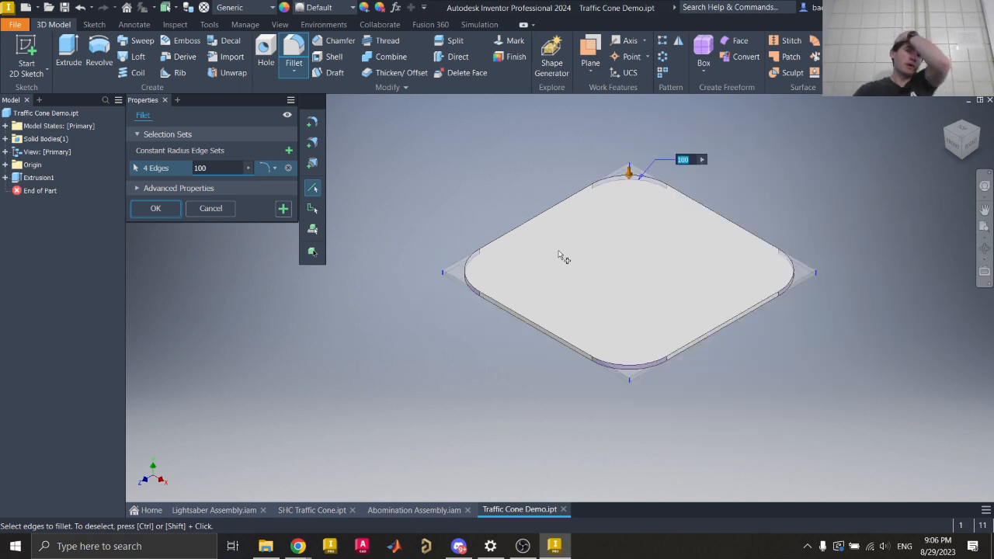
click(147, 211)
middle_drag(535, 286, 518, 297)
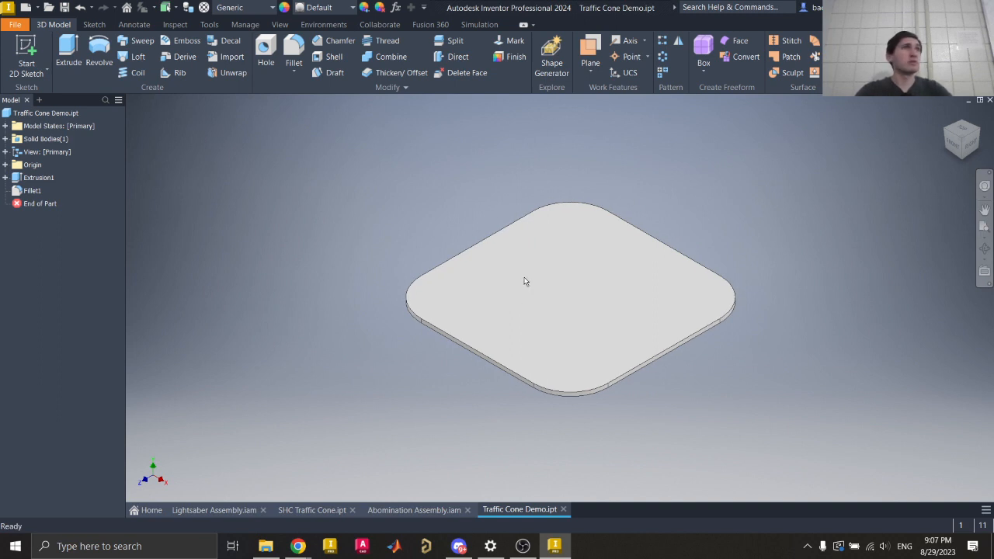
- Examine the finished cone in SHC Traffic Cone.ipt from the side and at an angle, then return to Traffic Cone Demo.ipt
mouse_move(542, 298)
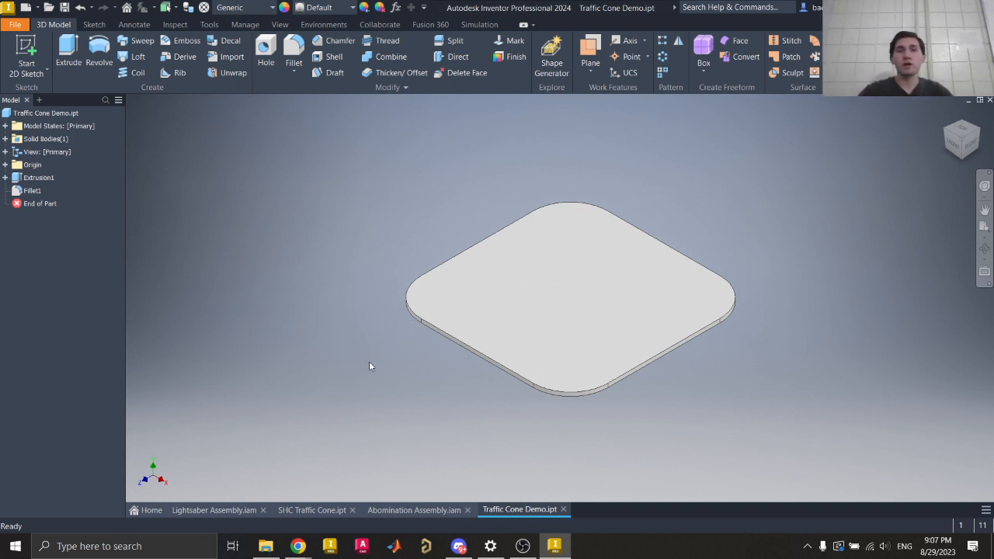
click(322, 510)
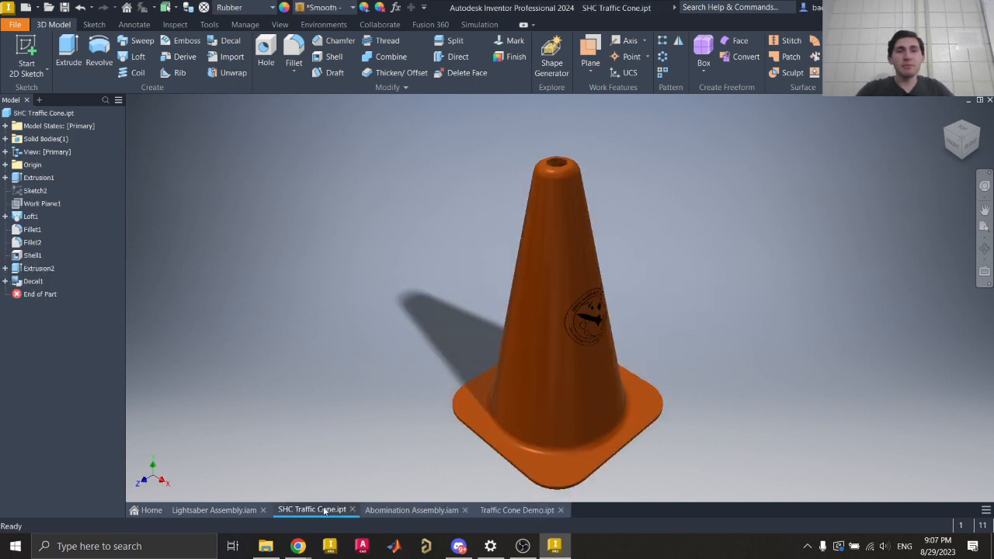
click(971, 150)
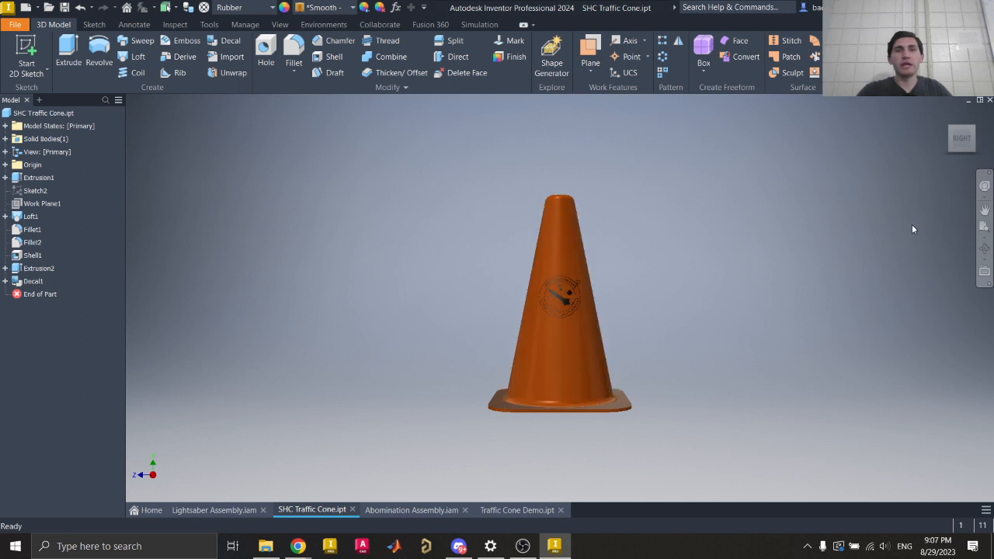
click(973, 142)
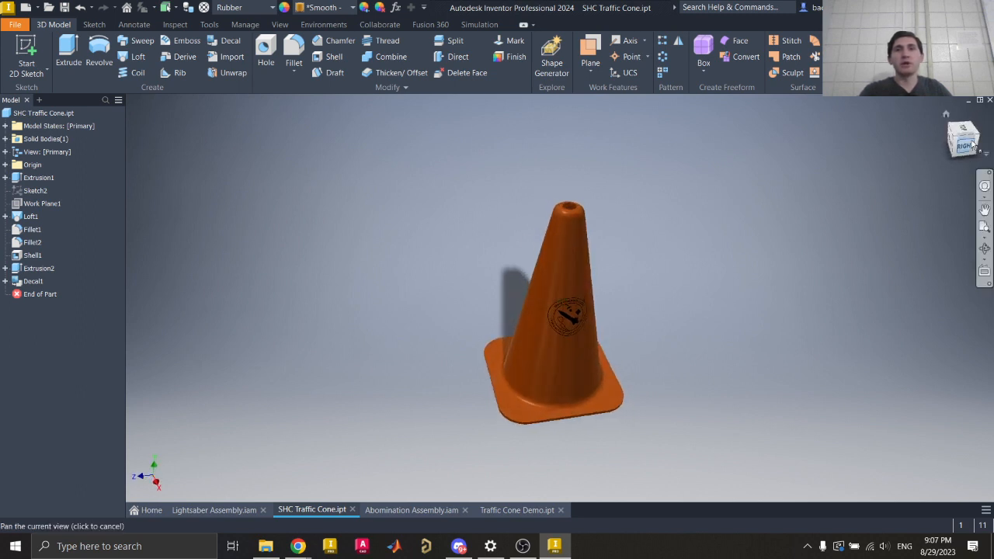
click(528, 510)
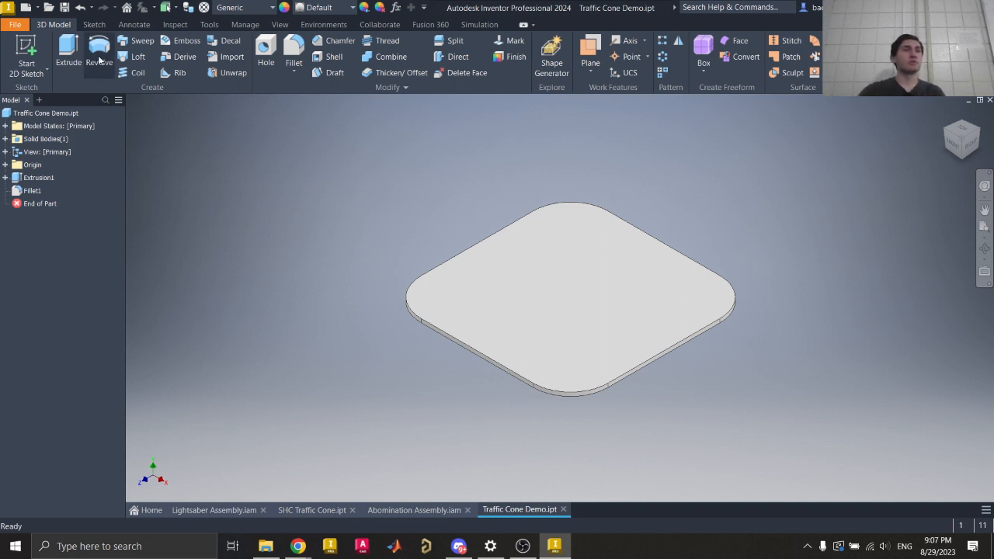
key(s)
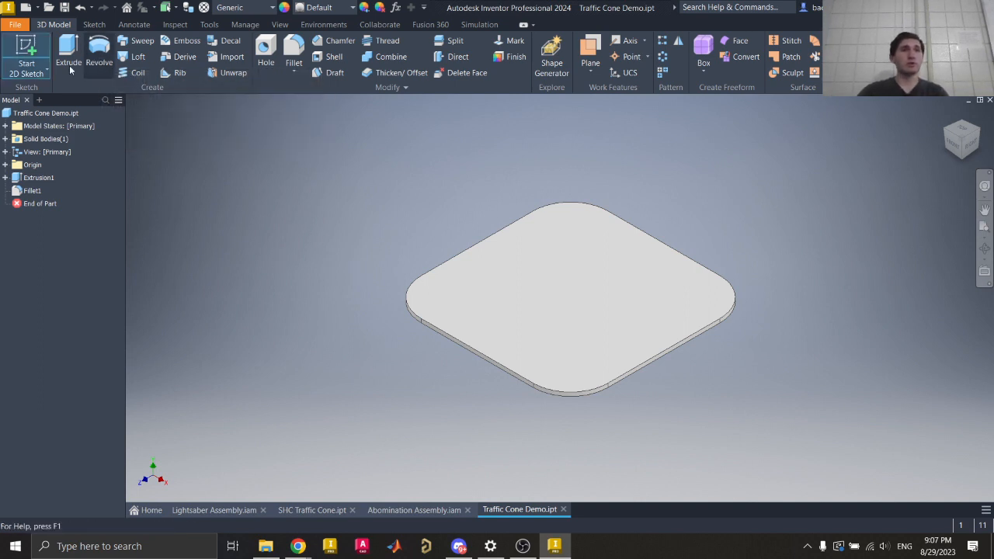
key(Escape)
click(6, 165)
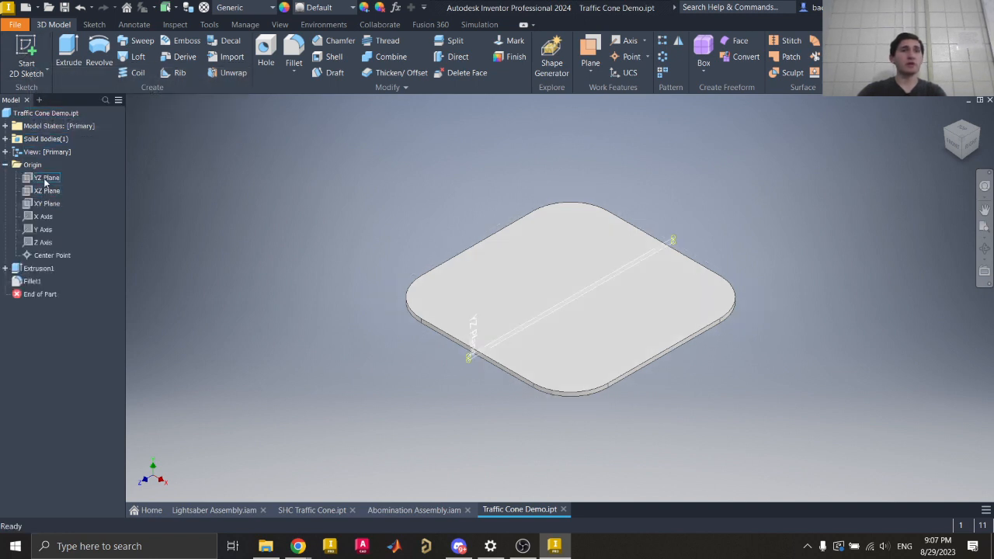
click(35, 178)
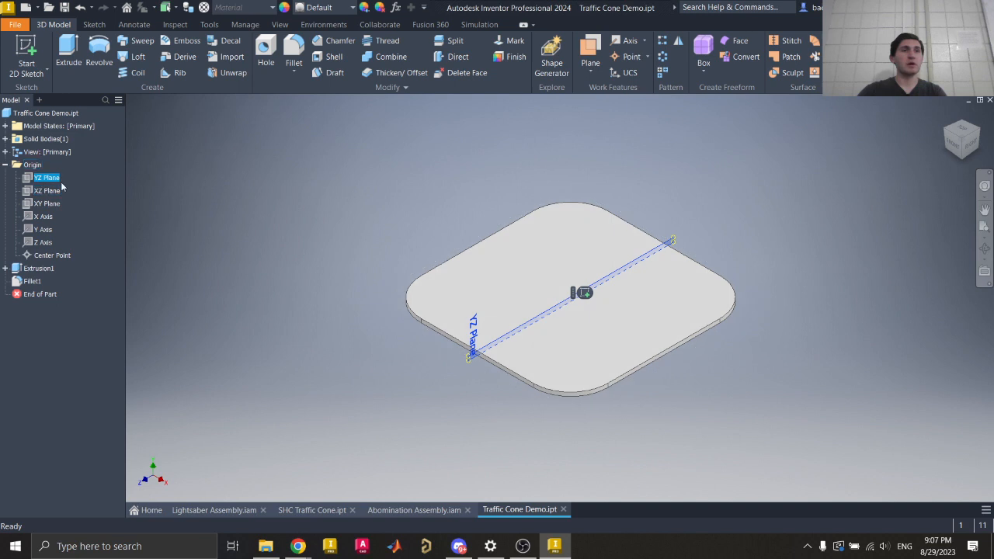
key(Escape)
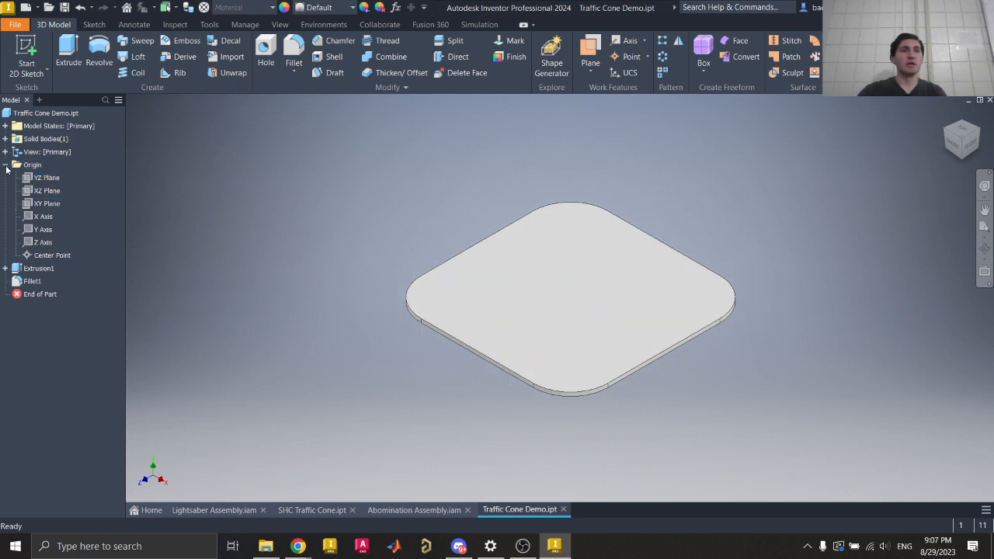
click(6, 165)
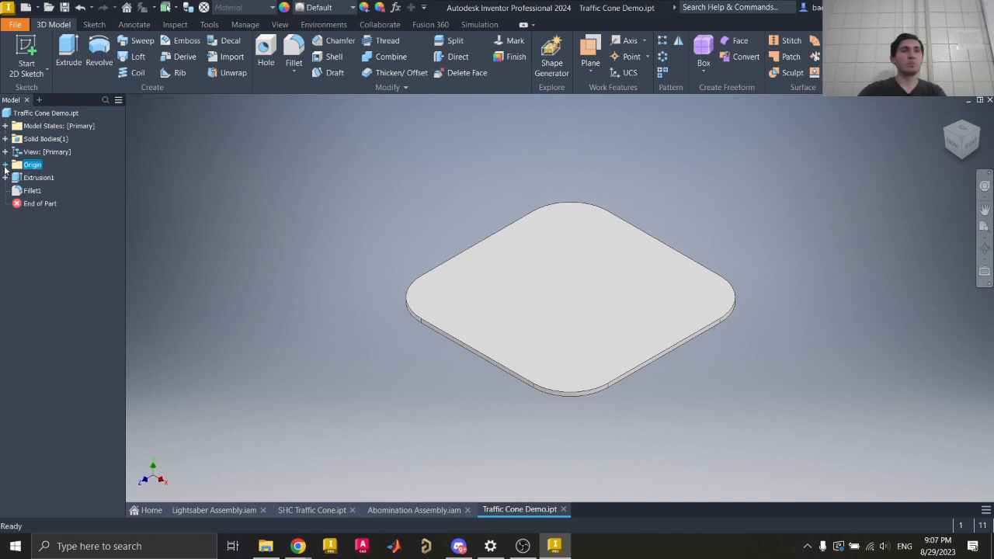
- Make the YZ, XZ and XY origin planes visible
click(5, 164)
click(46, 178)
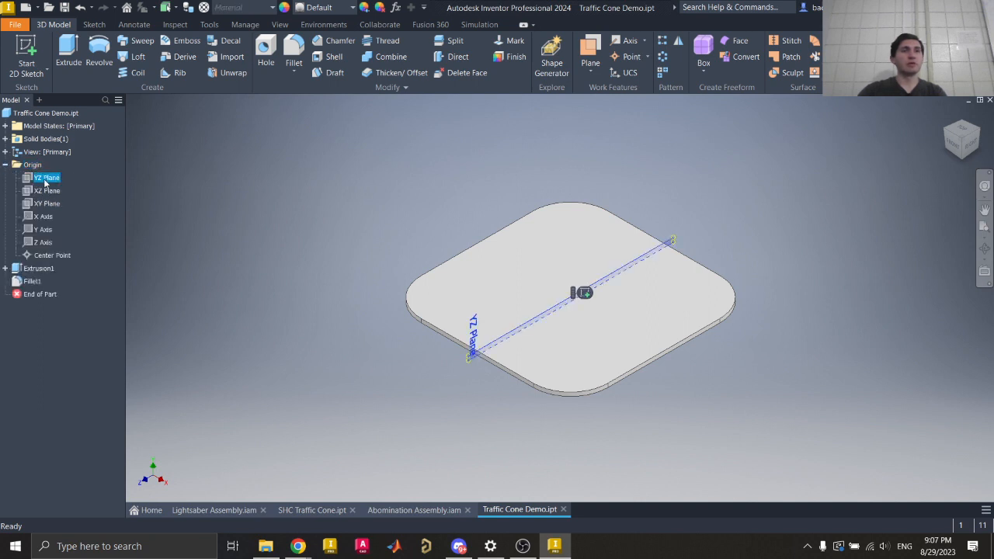
ctrl+click(45, 191)
ctrl+click(45, 203)
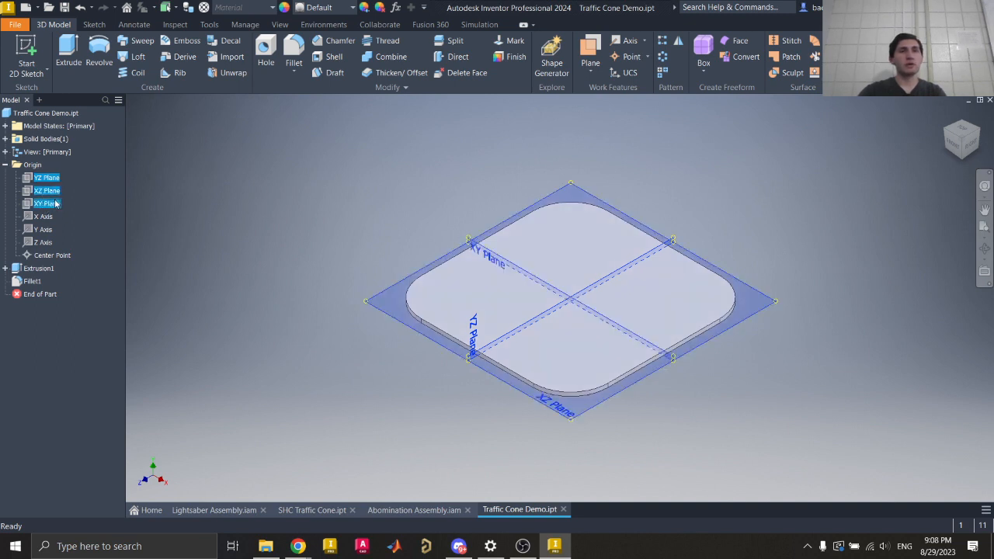
right_click(53, 206)
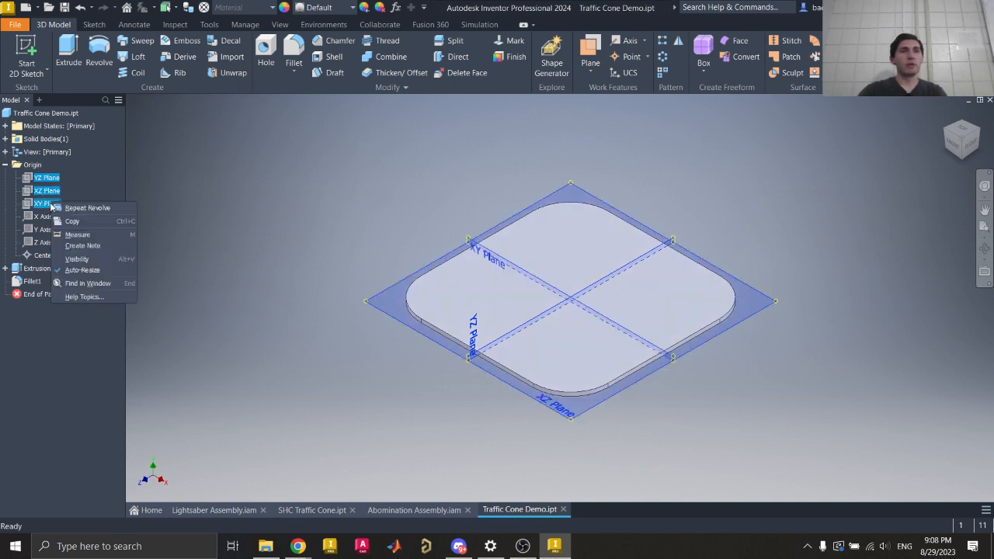
click(76, 260)
- Start a 2D sketch on the YZ origin plane through the middle of the plate
mouse_move(965, 149)
mouse_down()
mouse_move(962, 116)
mouse_move(943, 126)
mouse_move(954, 145)
mouse_up()
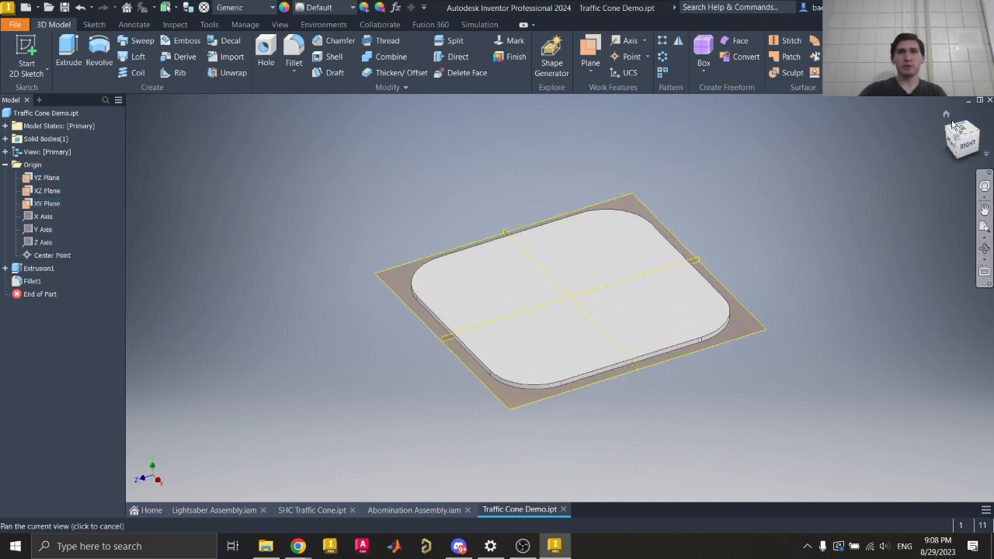
click(946, 114)
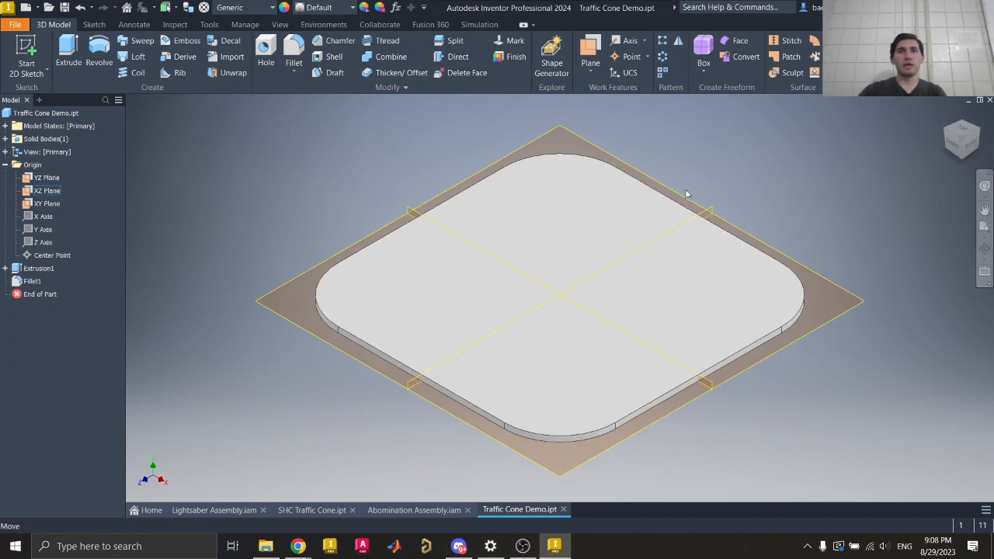
click(26, 48)
click(419, 383)
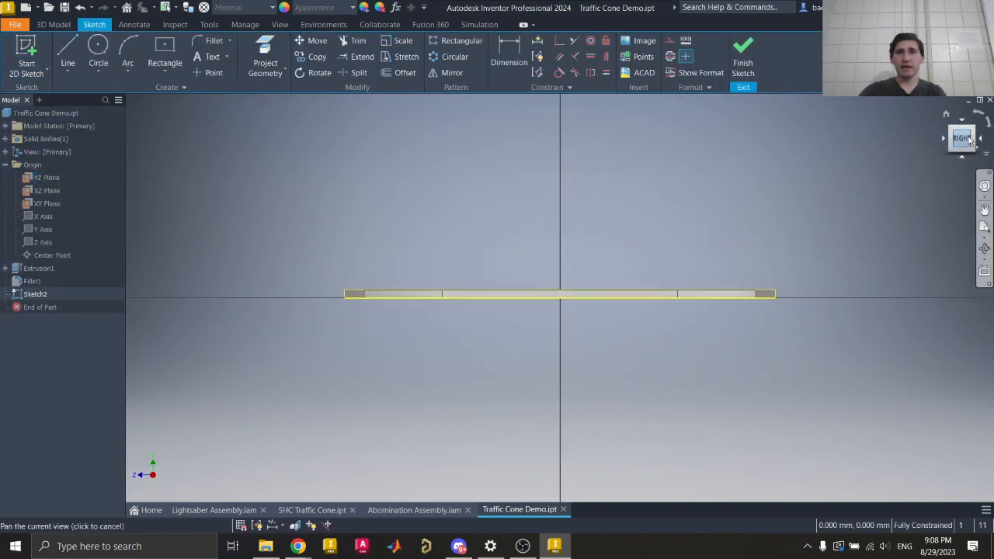
- Project the plate's near straight side edge into the sketch as reference geometry
drag(967, 137, 970, 151)
click(265, 53)
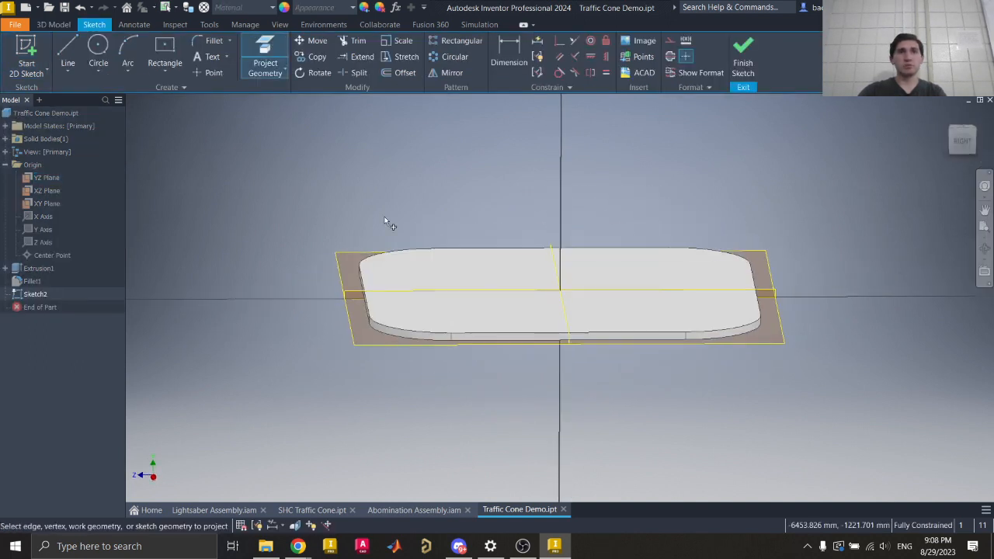
click(506, 339)
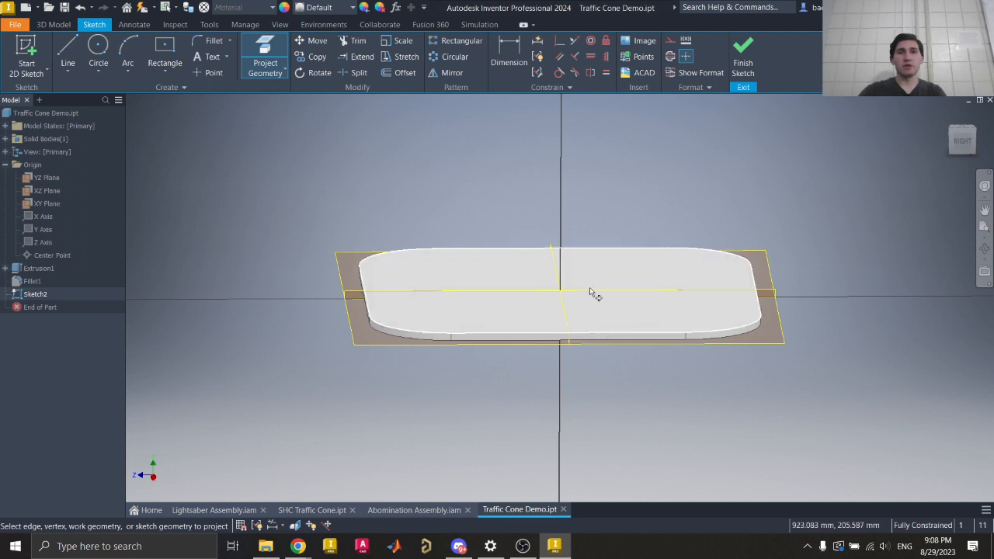
- Draw a vertical line about 403 mm high from the plate's centre, and a horizontal top line about 76 mm long from its upper end
click(68, 54)
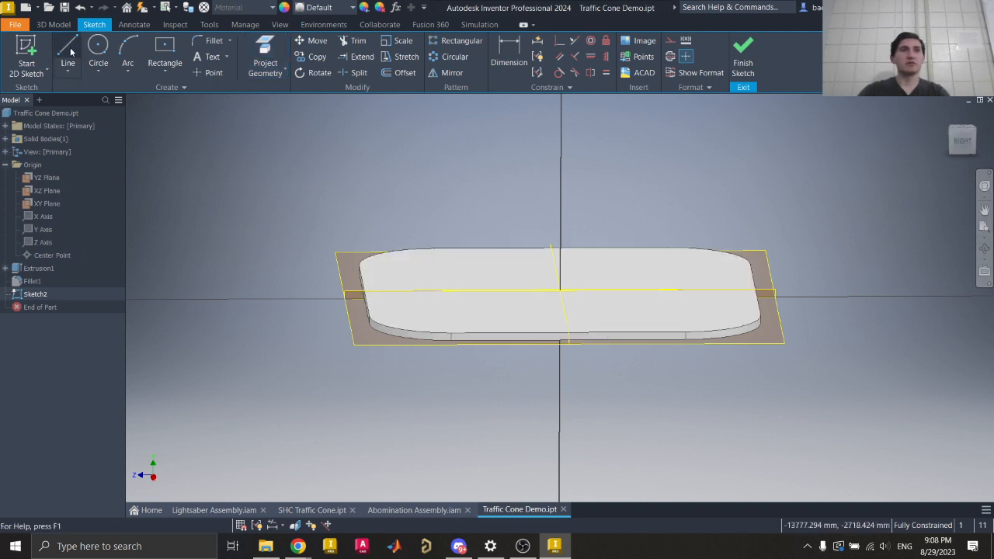
click(560, 291)
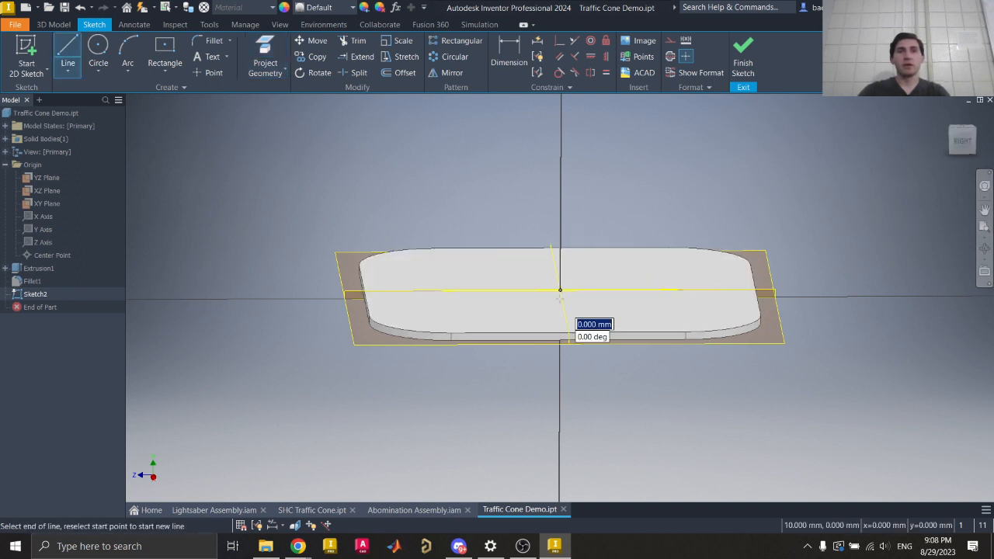
scroll(561, 292, down, 3)
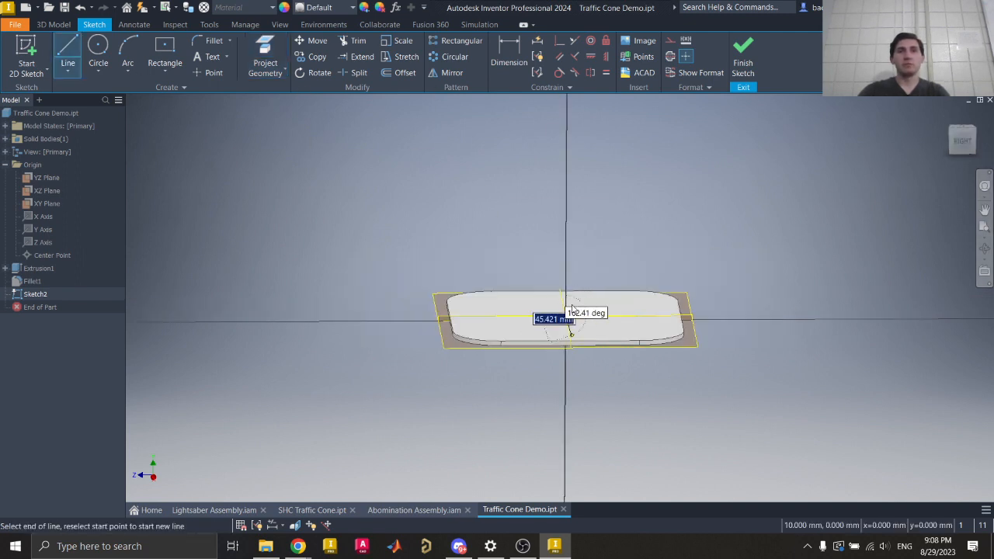
click(567, 132)
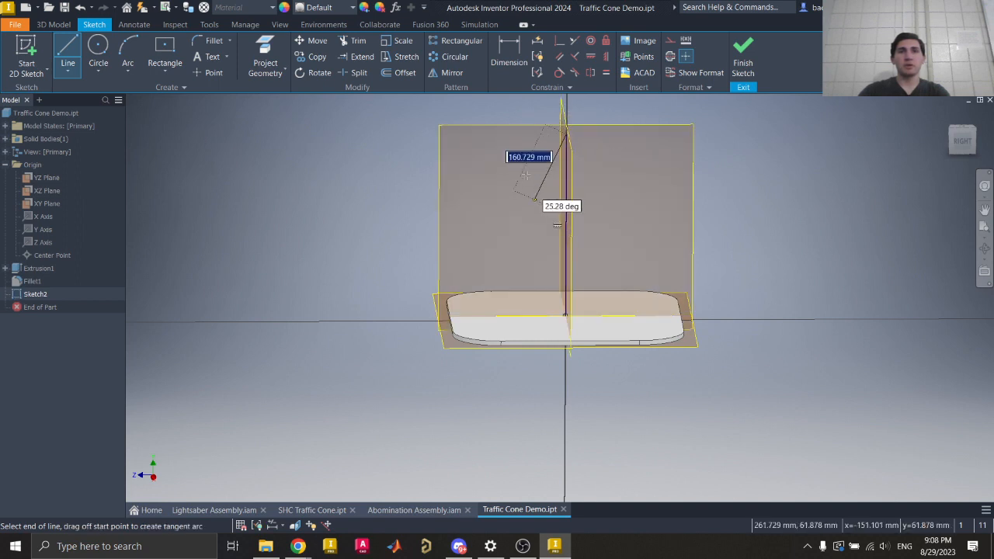
click(531, 134)
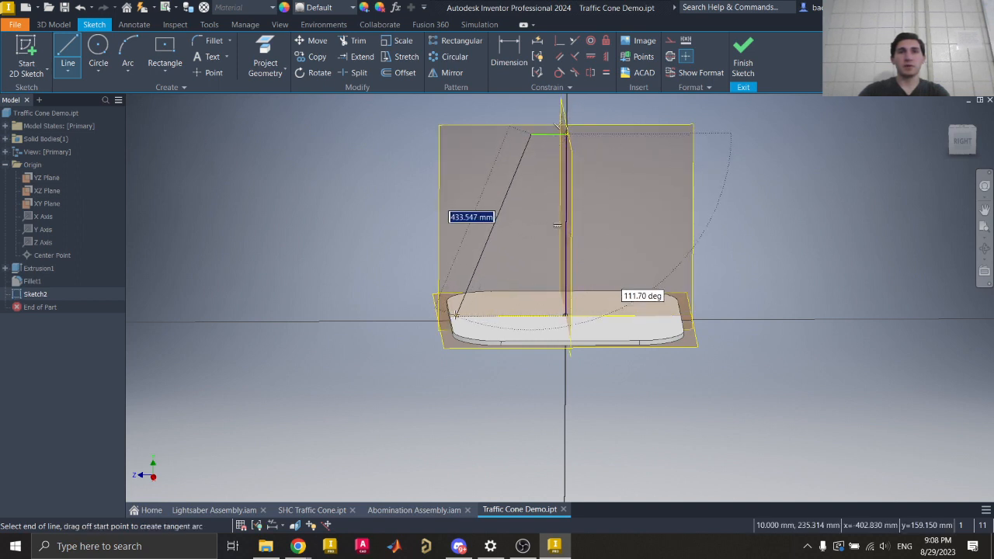
key(Escape)
key(p)
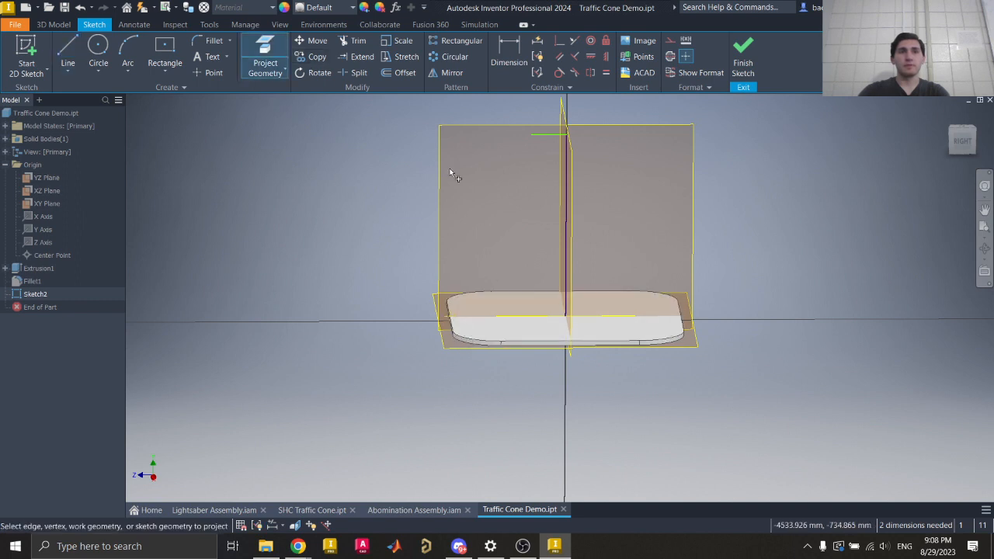
- Try closing the profile with a sloped side down to the plate's outer edge and a base line to the centre, and undo both lines
key(l)
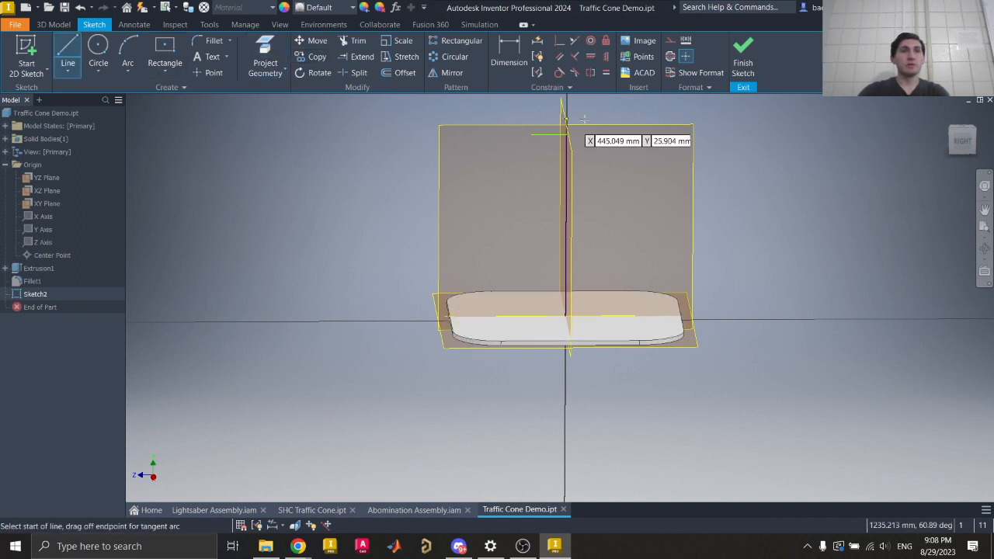
click(532, 136)
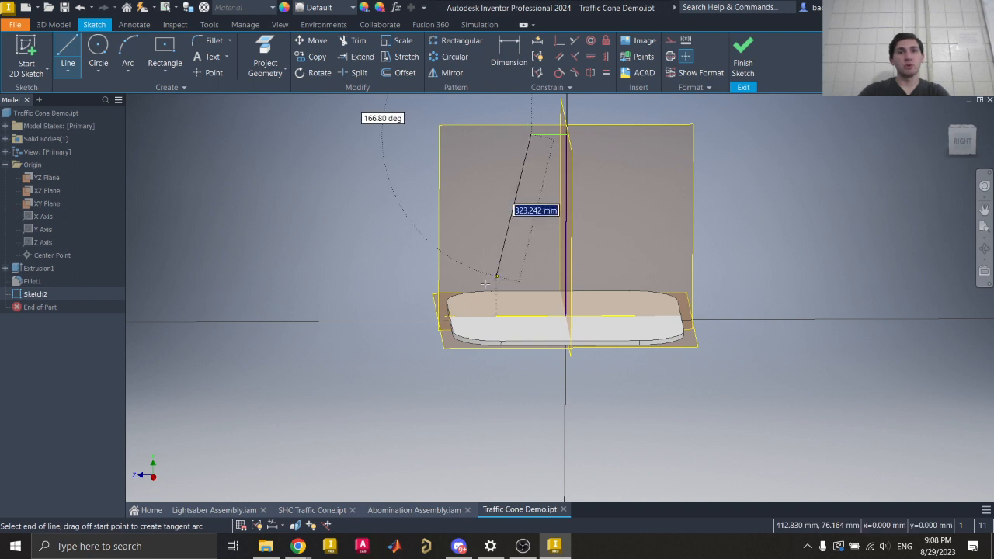
click(451, 313)
key(Escape)
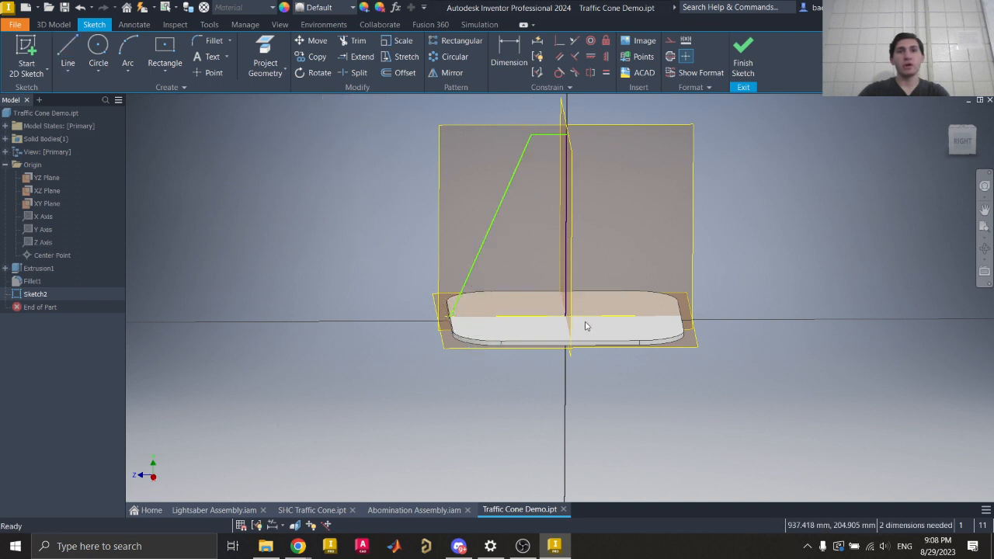
key(l)
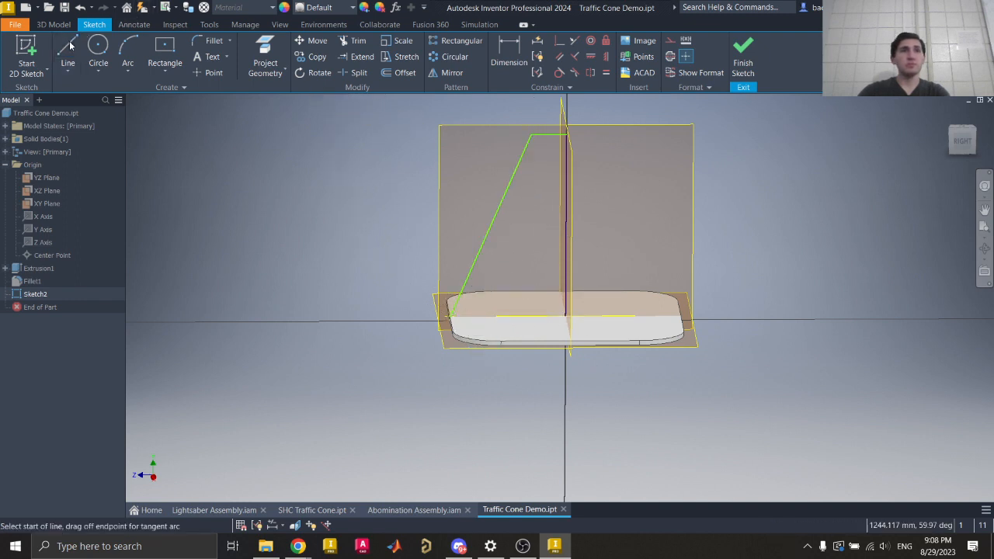
click(450, 315)
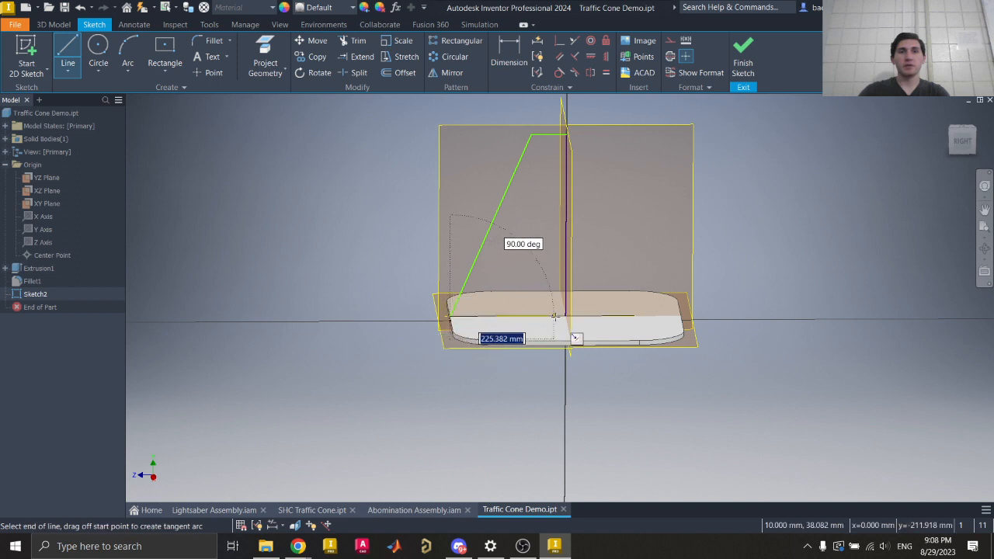
click(566, 315)
key(Escape)
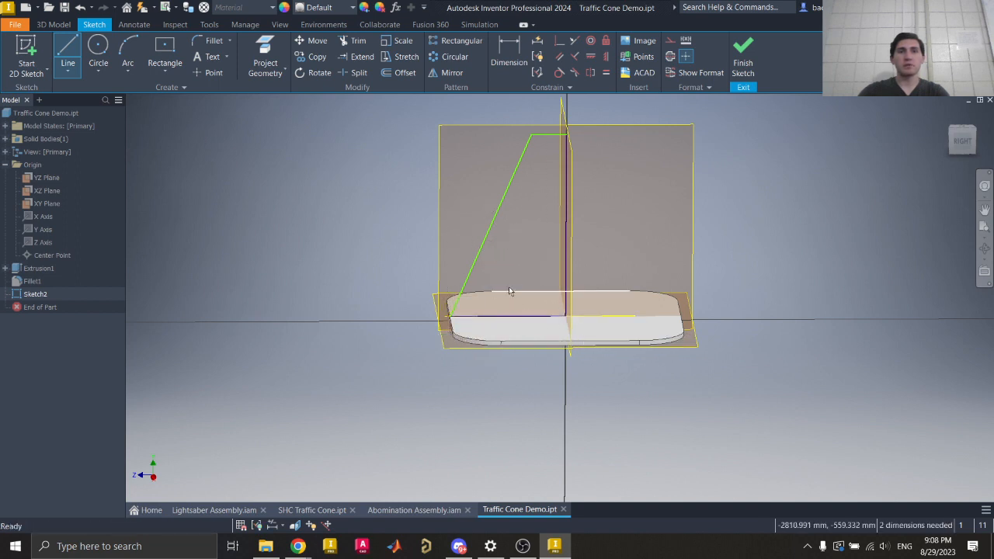
key(ctrl+z)
key(ctrl+z)
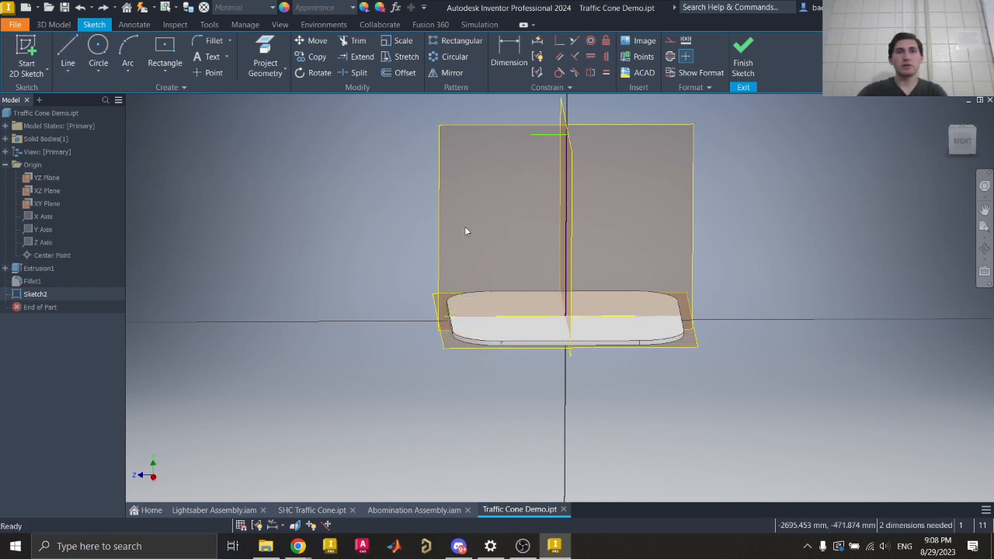
- Close the profile with a sloped side at about 72.5° ending inside the plate's edge and a base line back to the centre
click(67, 56)
click(532, 135)
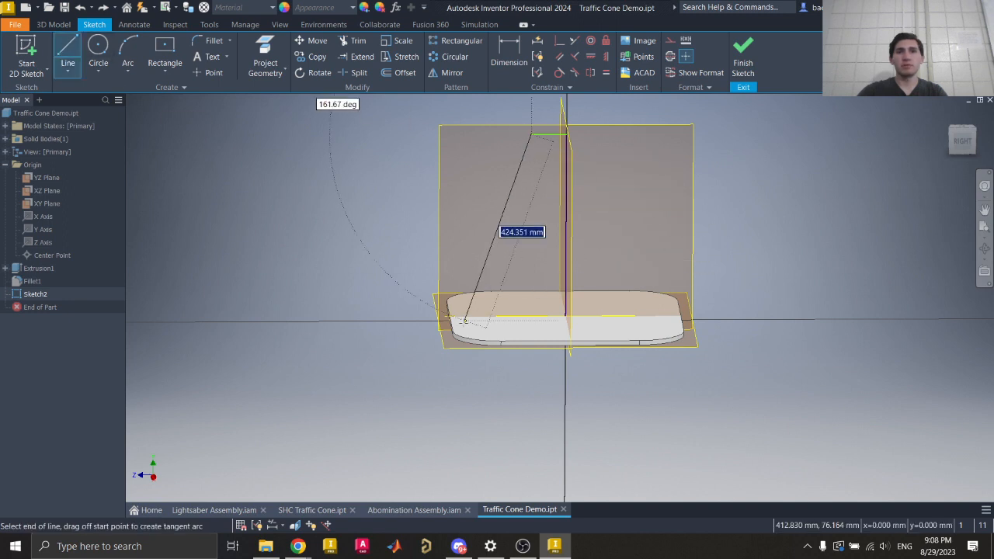
click(472, 315)
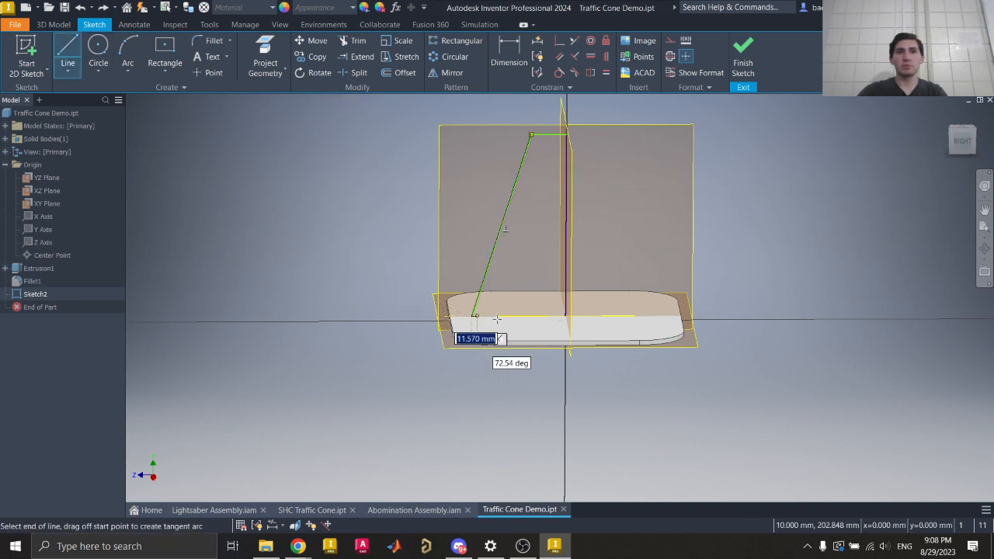
click(565, 315)
key(Escape)
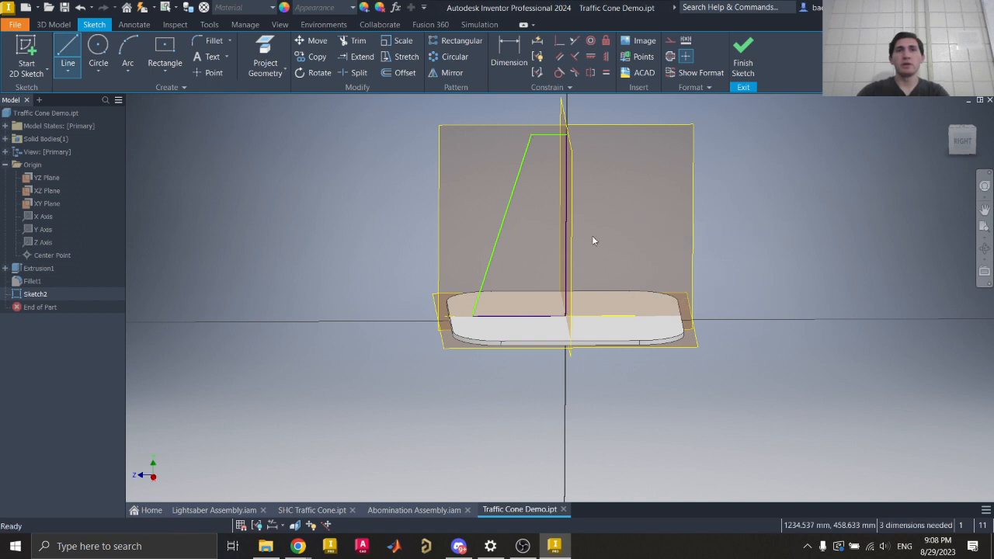
key(Escape)
- Dimension the length of the profile's short top line and the height of its vertical centre line
click(508, 50)
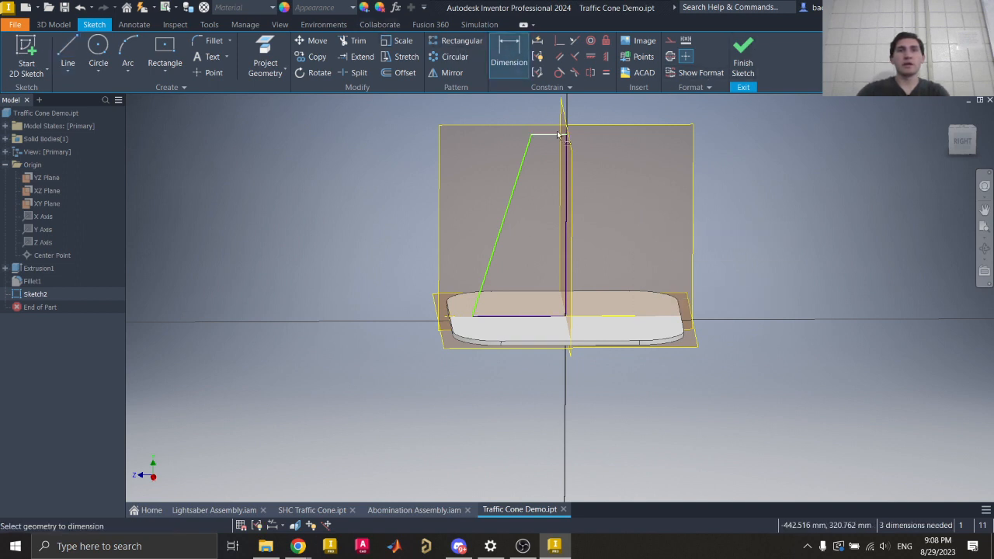
click(549, 135)
click(549, 116)
click(589, 166)
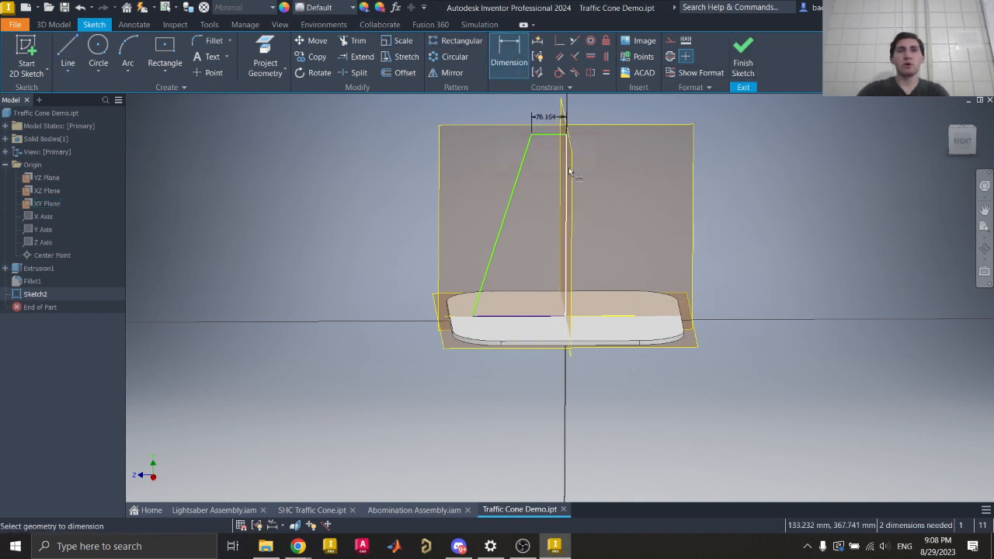
click(568, 166)
click(598, 175)
click(642, 223)
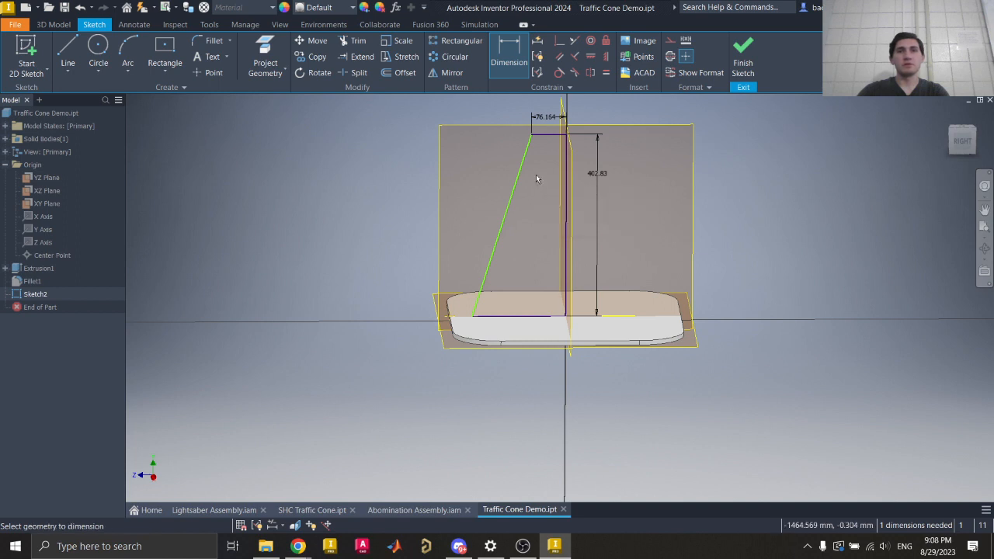
- Dimension the angle between the profile's sloped side and its base line, accepting the drawn value
click(519, 179)
click(501, 317)
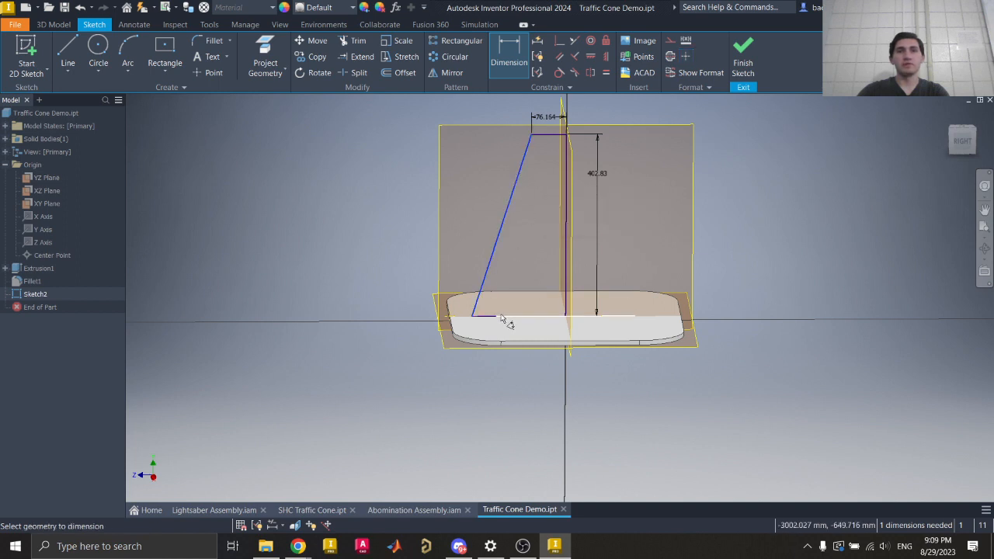
click(486, 311)
click(513, 268)
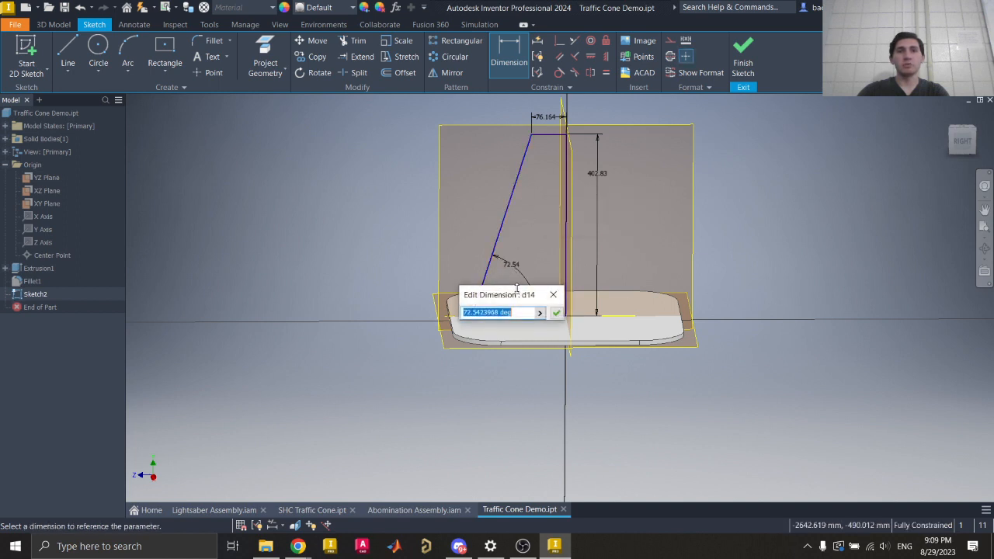
click(557, 313)
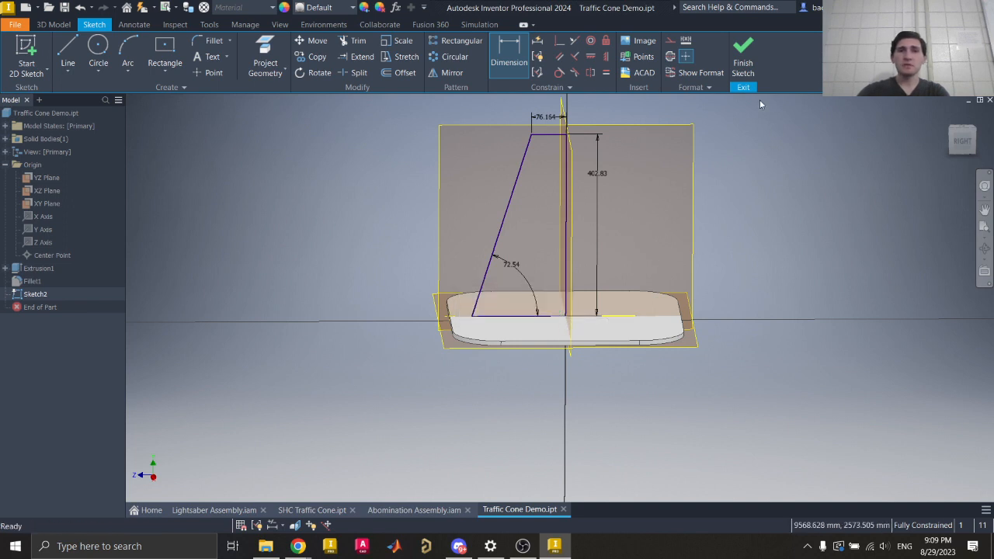
- Finish the sketch and set up a 360° revolve of the cone profile about its vertical centre line
click(743, 62)
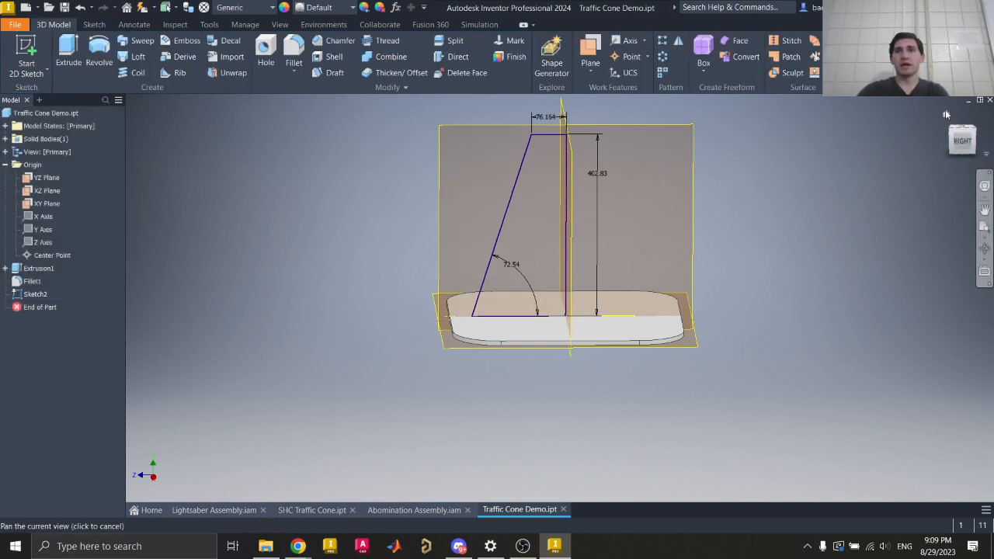
click(945, 109)
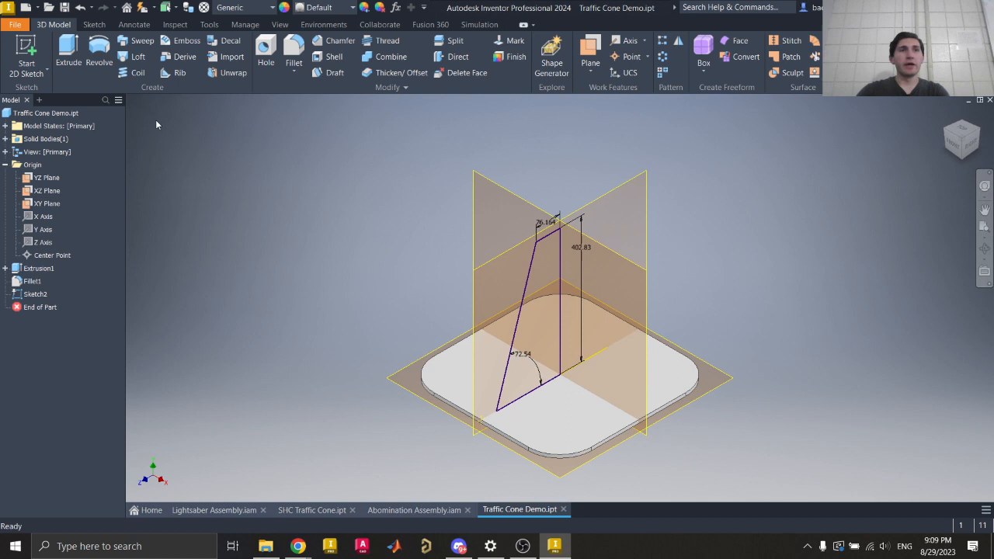
click(99, 55)
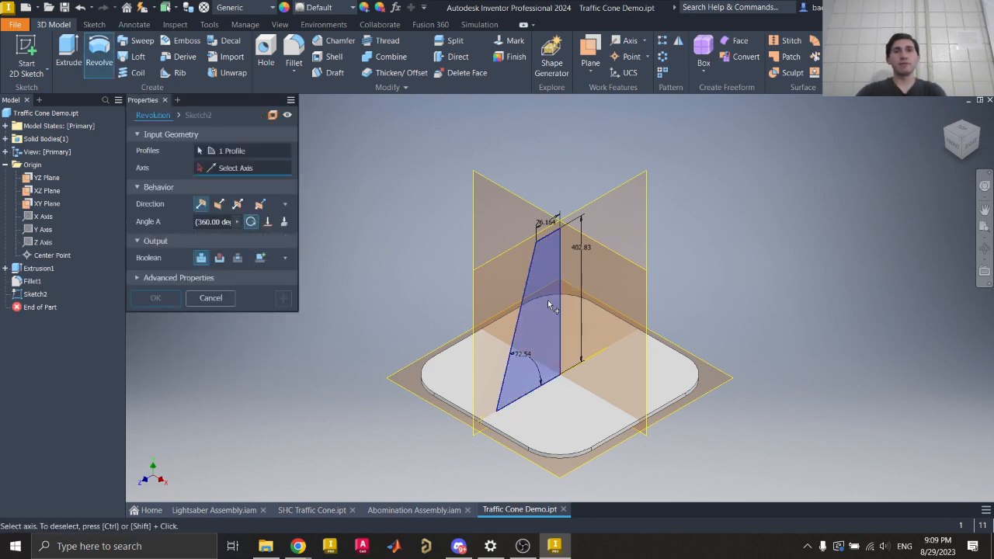
click(226, 172)
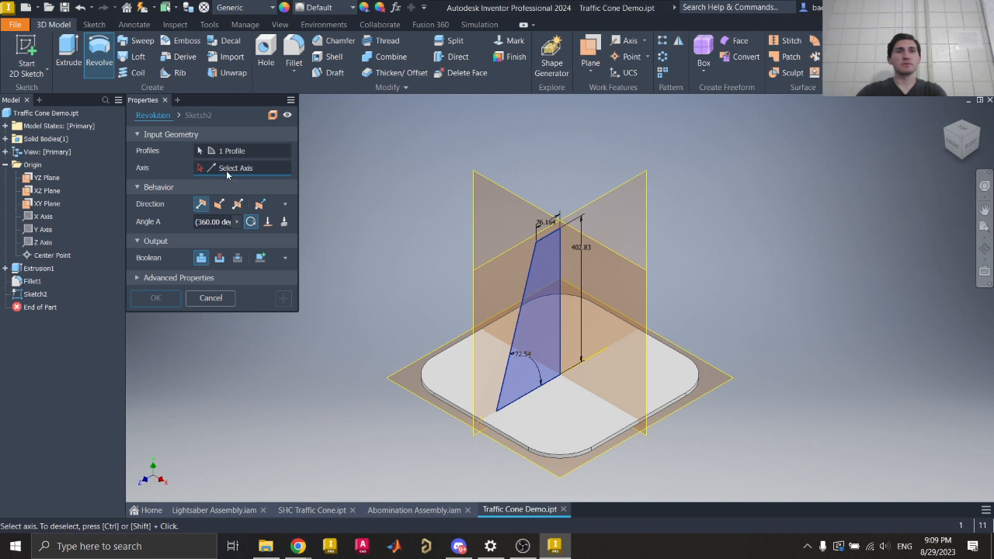
click(560, 264)
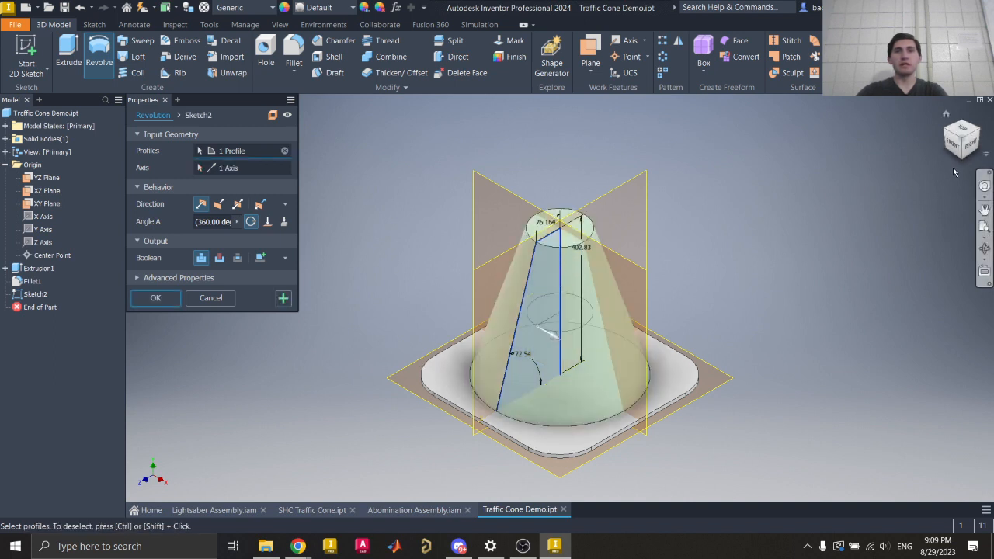
- Preview the revolve at 180° with the different direction options, and cancel the feature
mouse_move(951, 132)
mouse_down()
mouse_move(949, 108)
mouse_move(932, 138)
mouse_up()
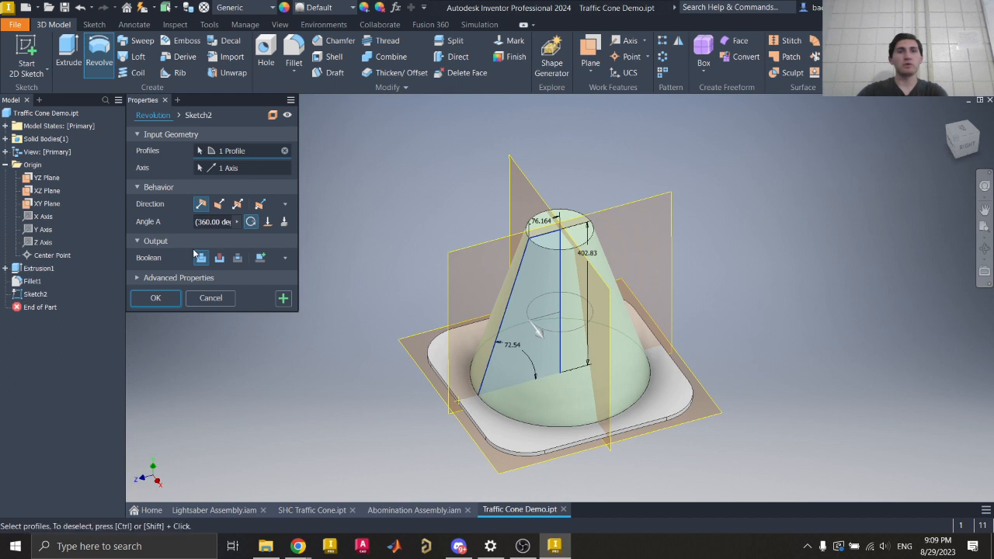
click(214, 221)
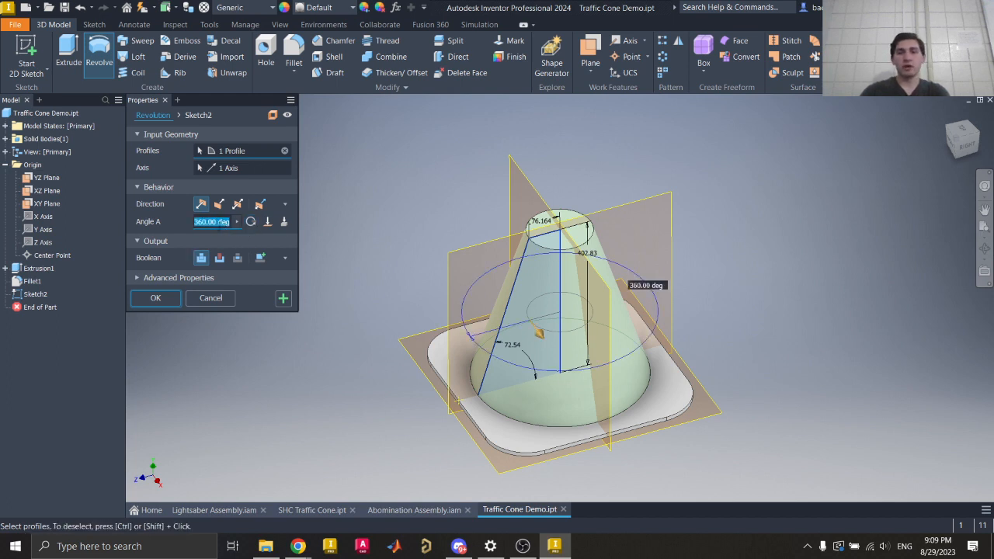
text(180)
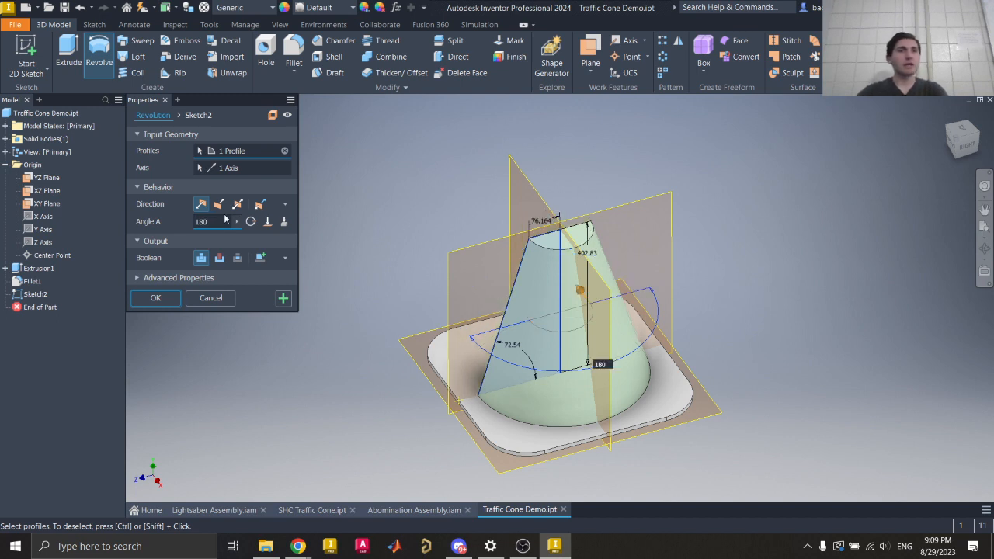
click(219, 204)
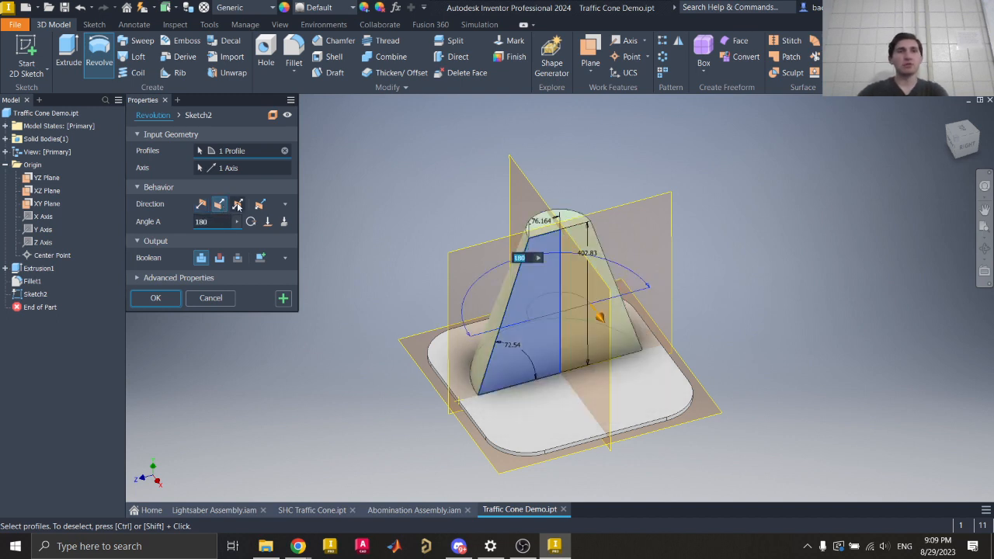
click(237, 205)
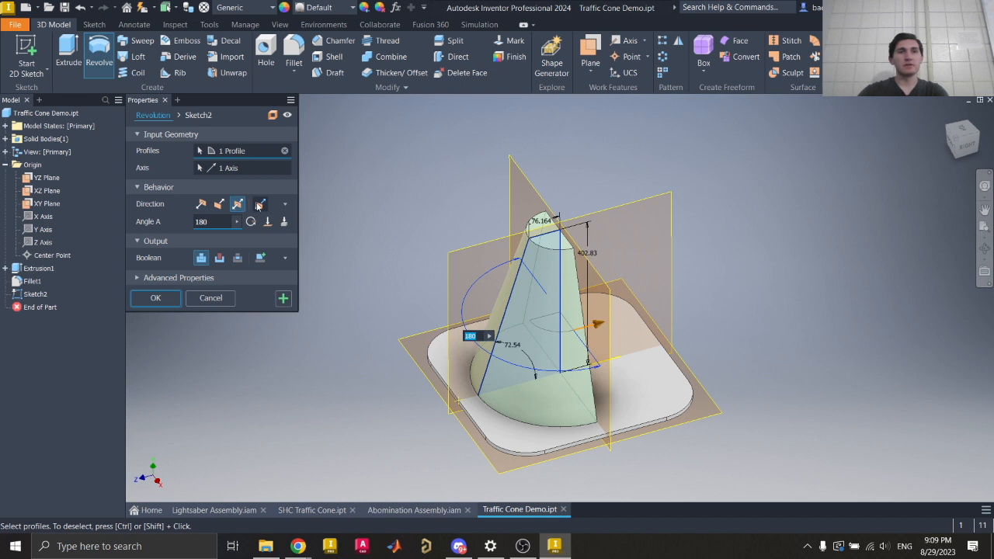
click(259, 204)
click(202, 205)
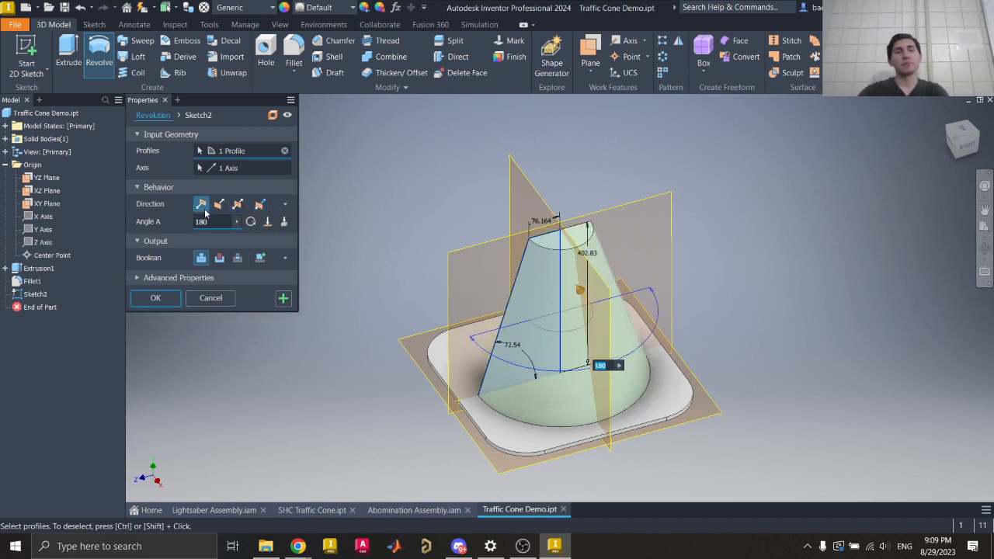
key(Escape)
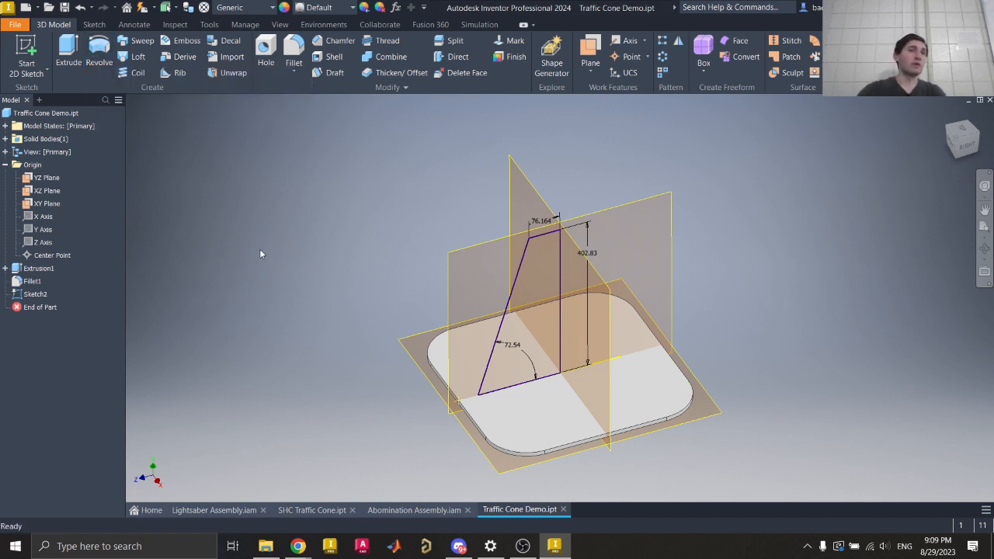
- Undo the finishing of the sketch to return to editing the cone profile
key(ctrl+z)
key(ctrl+z)
key(ctrl+z)
key(ctrl+z)
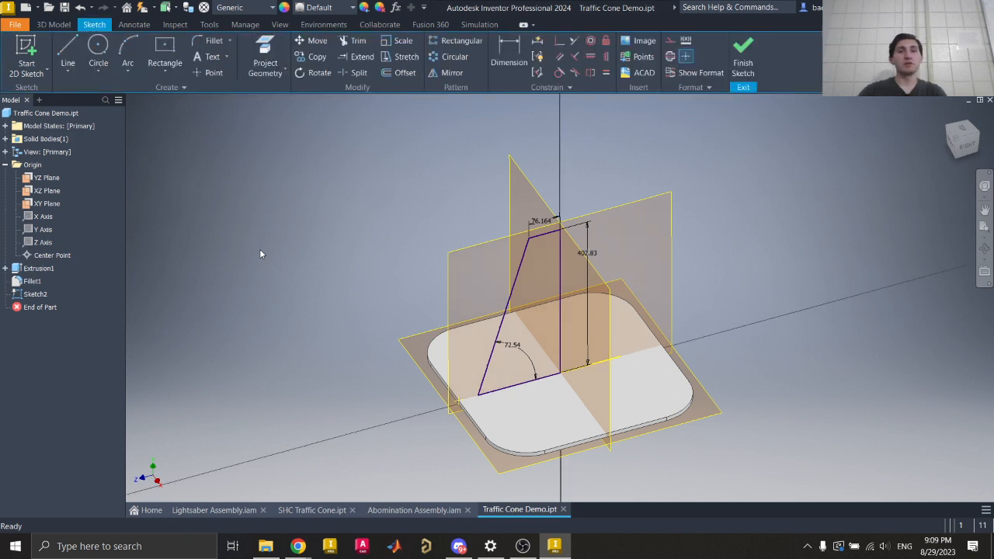
- Undo the entire cone profile sketch, going back to the part with only the filleted base plate
key(ctrl+z)
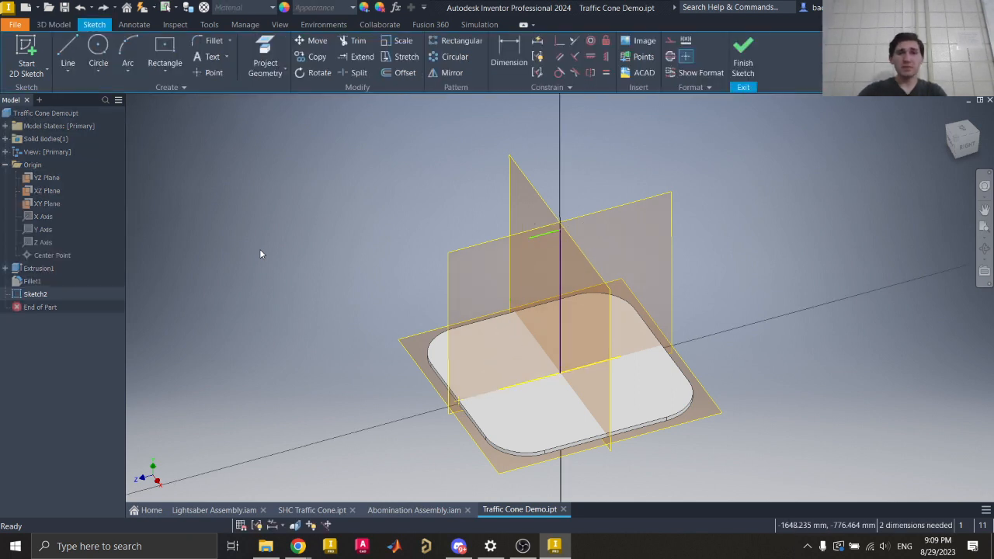
key(ctrl+z)
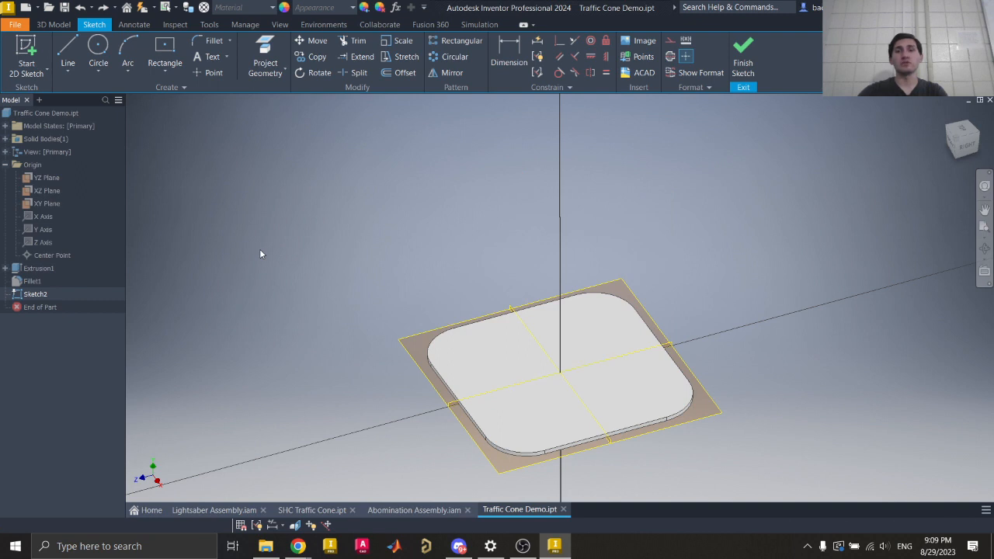
key(ctrl+z)
key(ctrl+z)
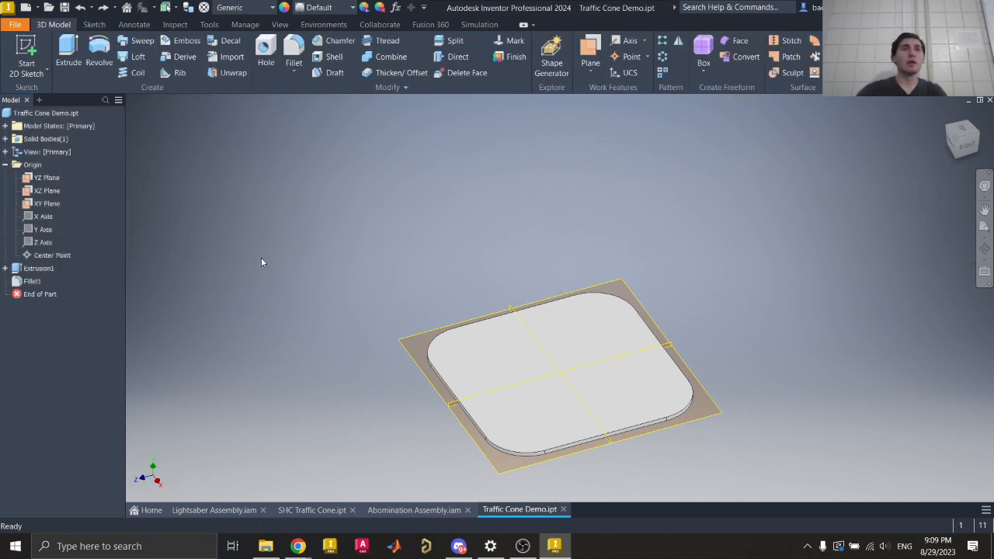
- Start a work plane offset from the top face of the base plate
click(592, 75)
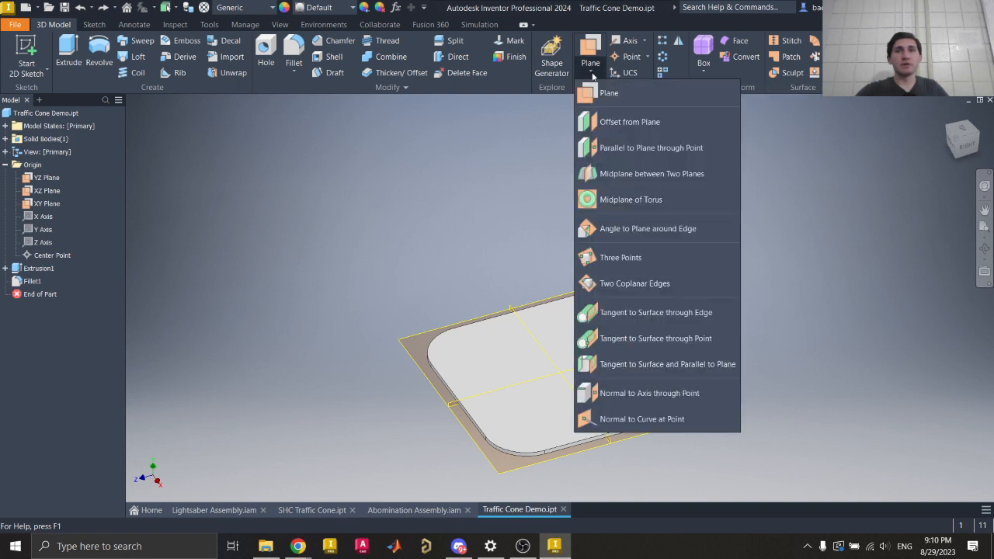
click(604, 71)
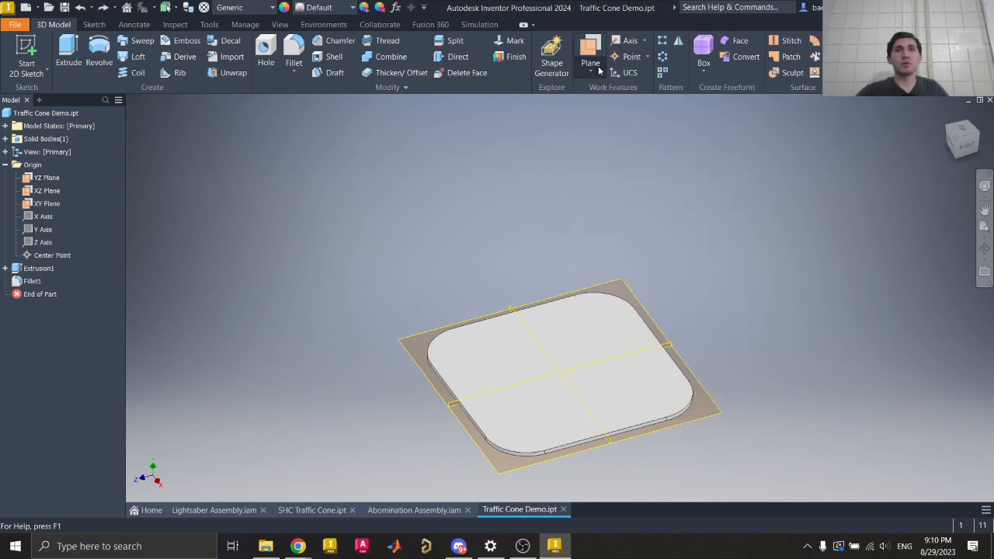
click(592, 71)
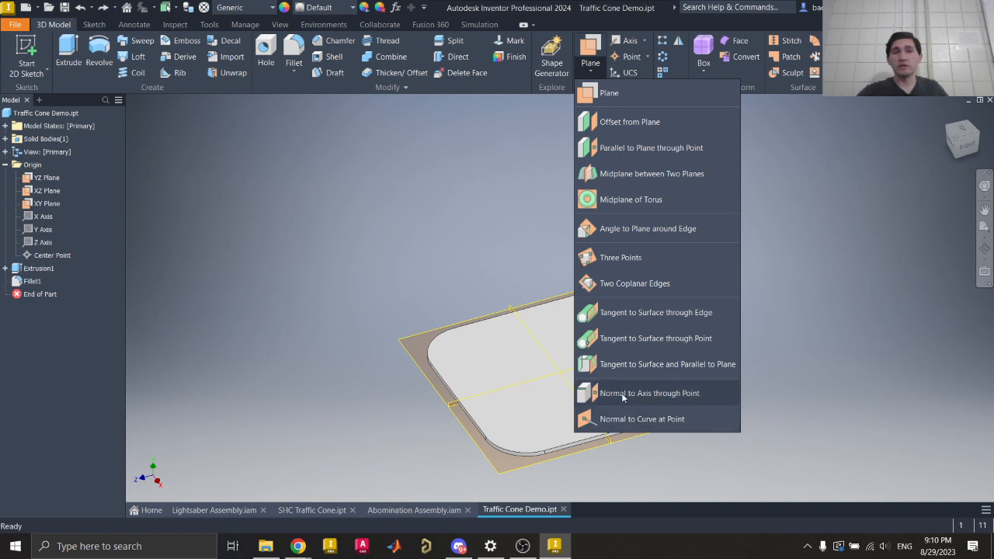
click(602, 124)
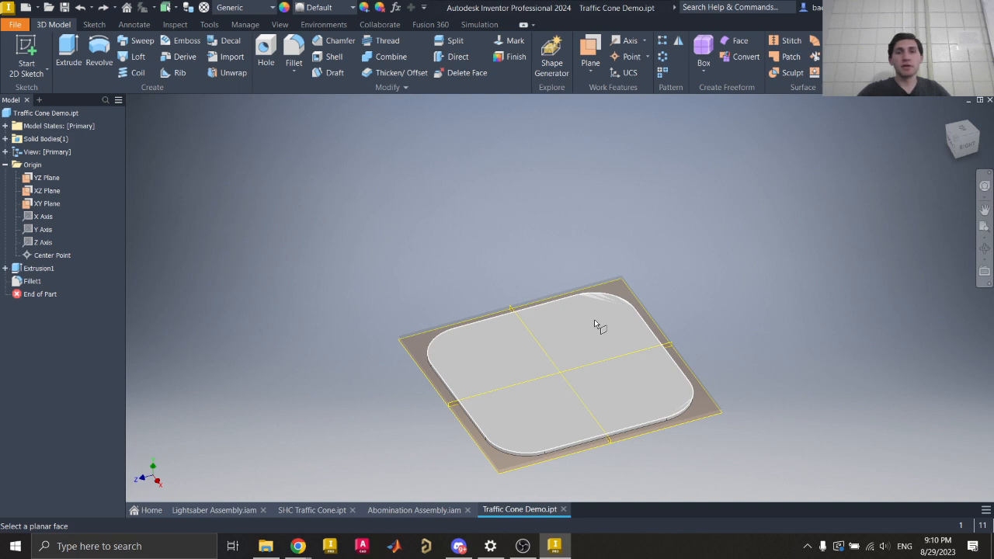
click(947, 115)
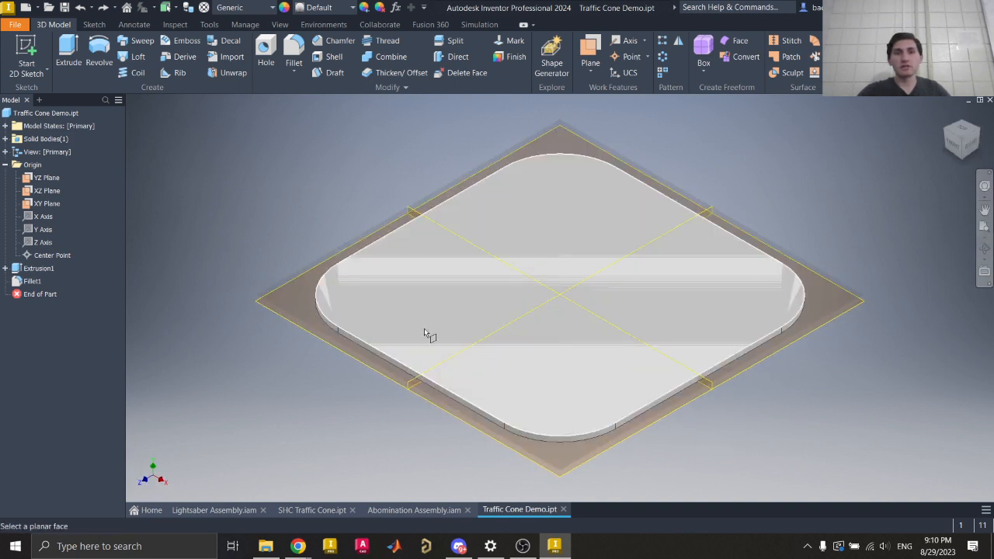
click(536, 370)
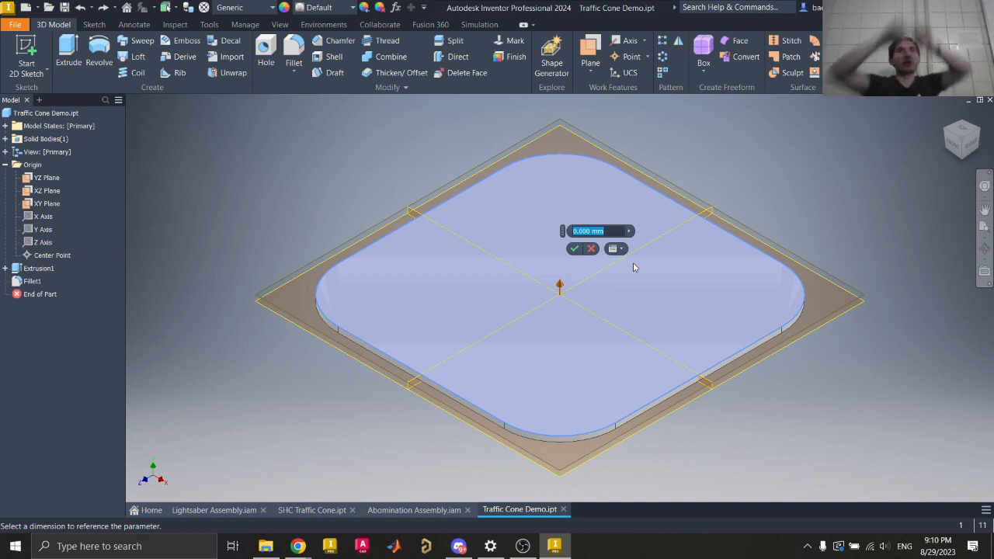
- Preview the offset work plane 100 mm above the base plate and check it from the front
key(Right)
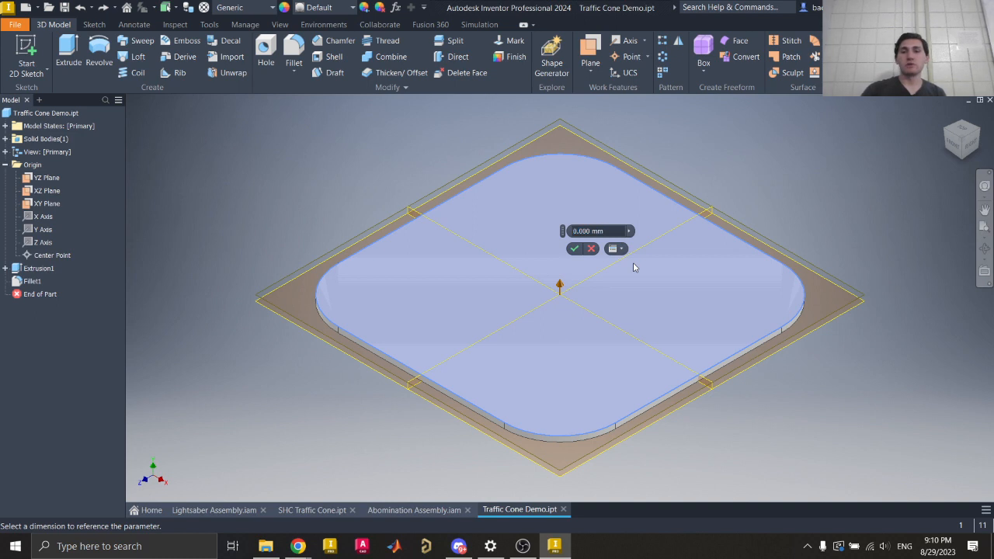
drag(609, 232, 532, 224)
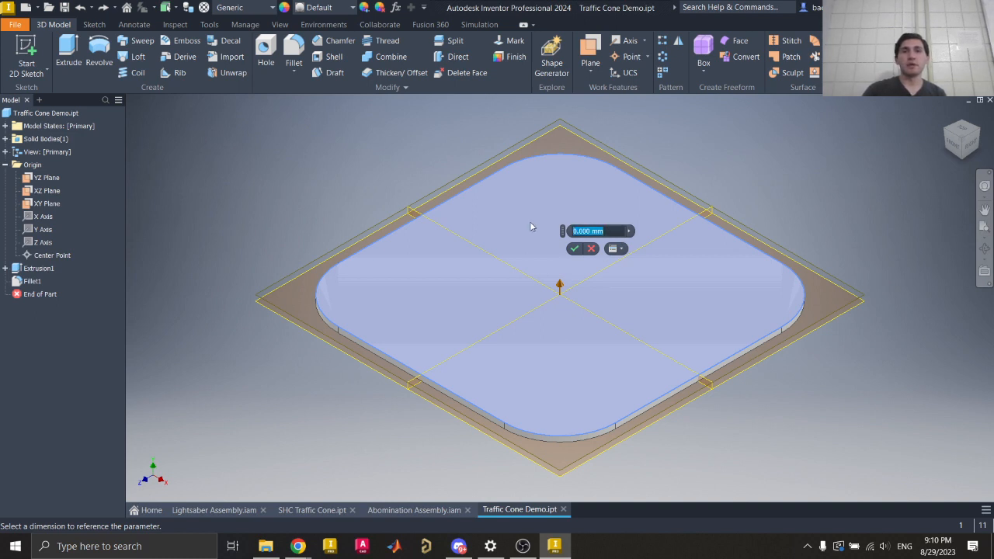
text(100)
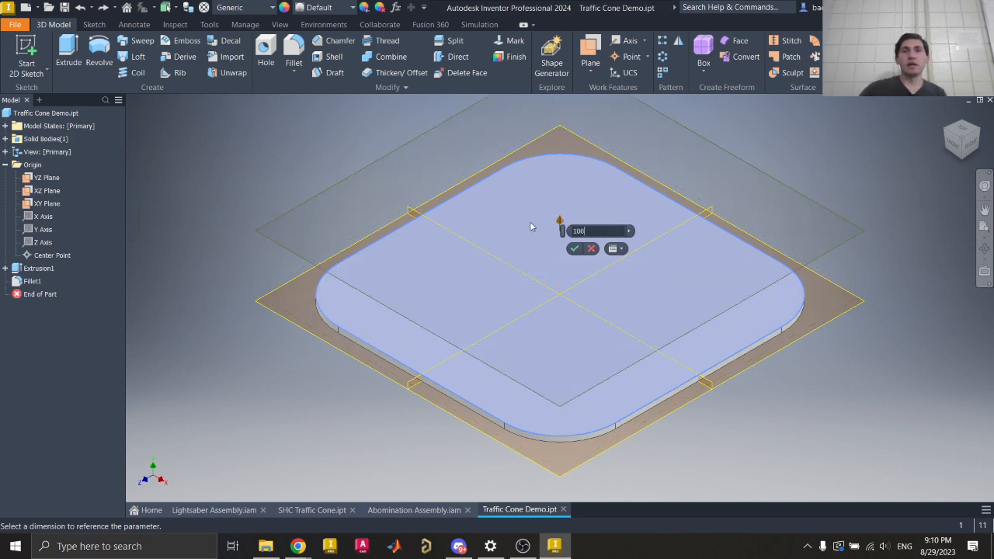
click(953, 145)
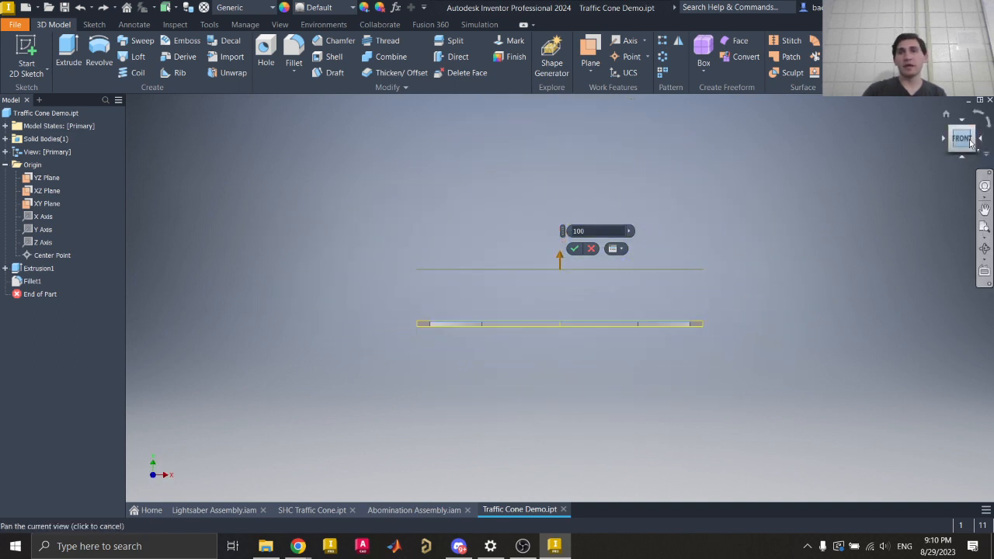
mouse_move(971, 146)
mouse_down()
mouse_move(944, 158)
mouse_move(953, 149)
mouse_up()
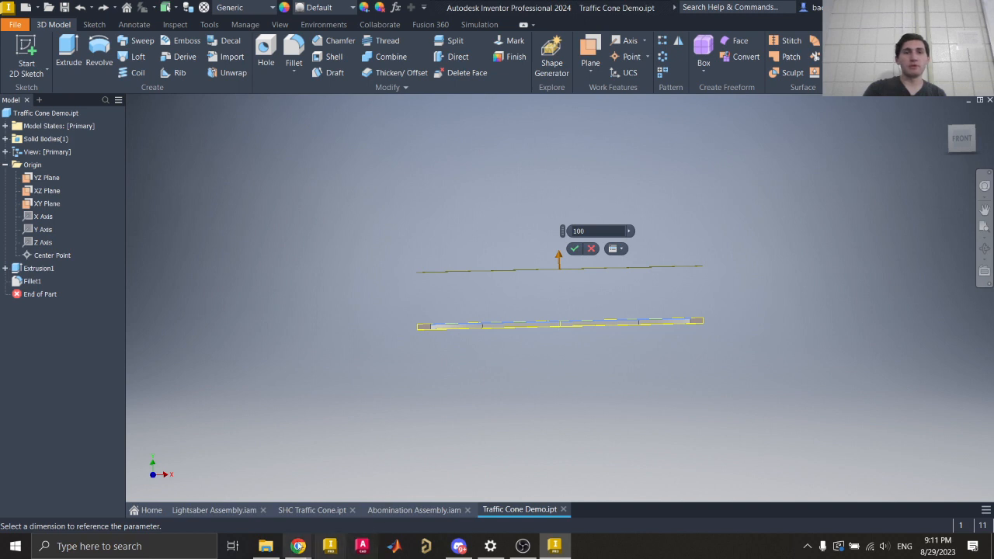
- Switch to the browser and check the cone's height in the SHC Traffic Cone.pdf drawing
mouse_move(299, 546)
click(351, 499)
scroll(485, 374, down, 8)
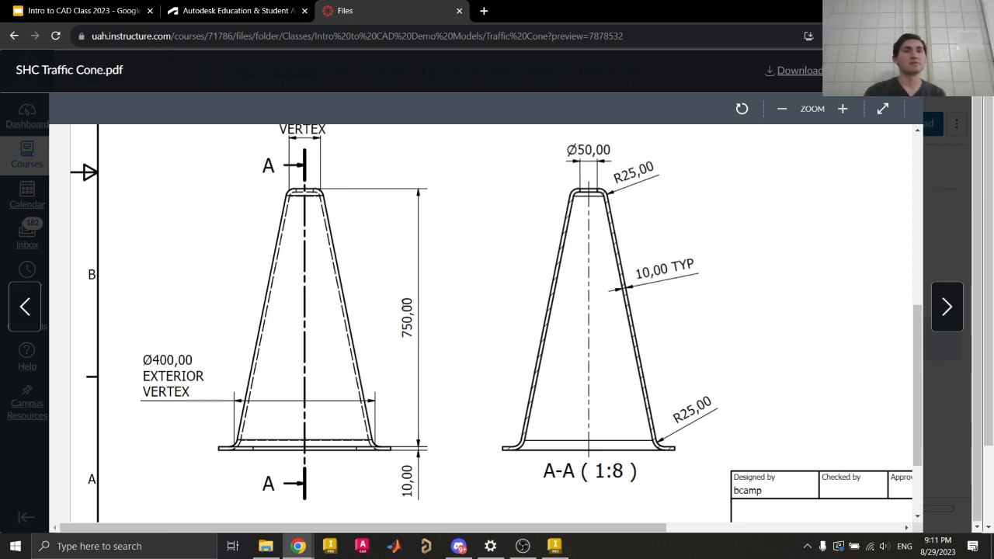
scroll(403, 309, up, 1)
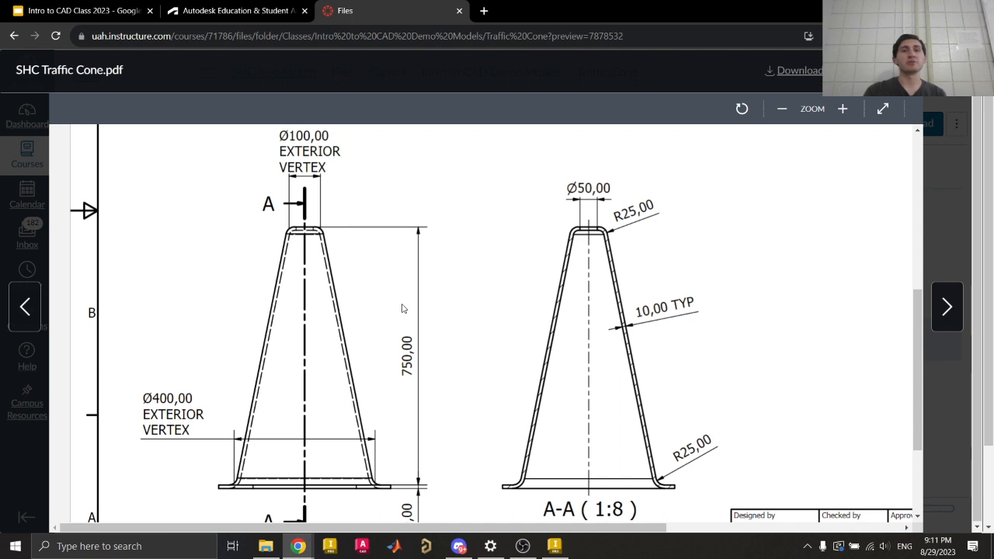
scroll(404, 309, down, 1)
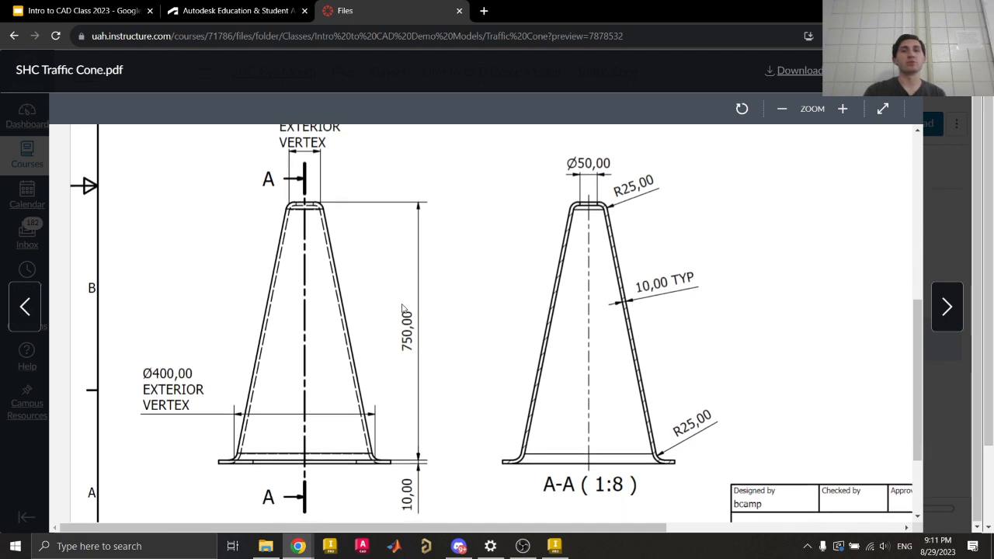
- Return to Inventor and create the work plane with an offset of 750 mm above the base plate's top face
click(555, 546)
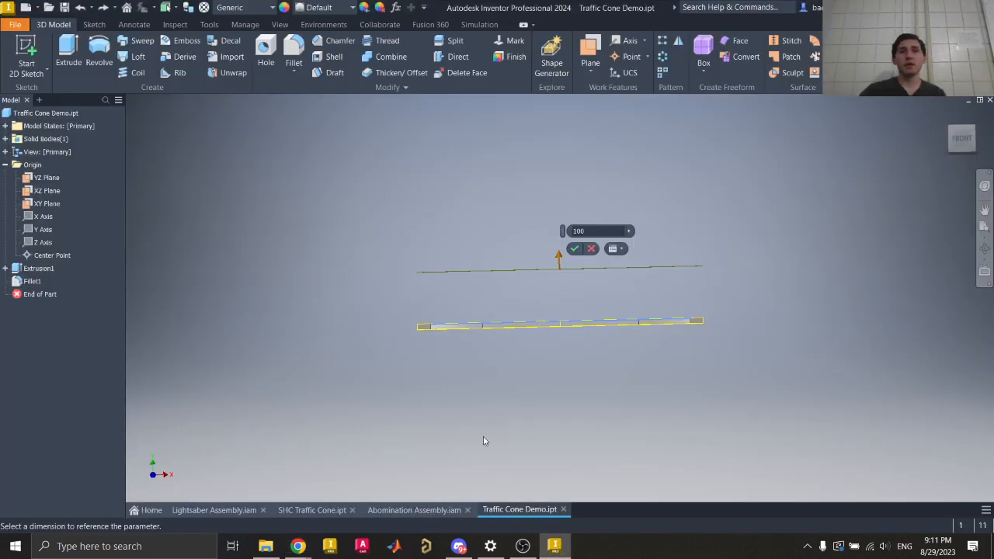
click(597, 231)
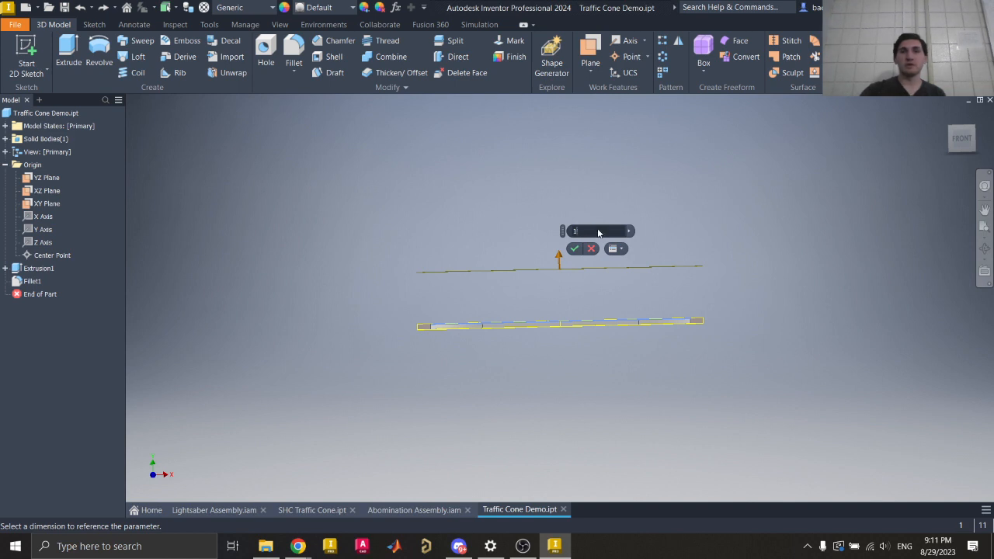
key(BackSpace)
key(BackSpace)
key(BackSpace)
text(750)
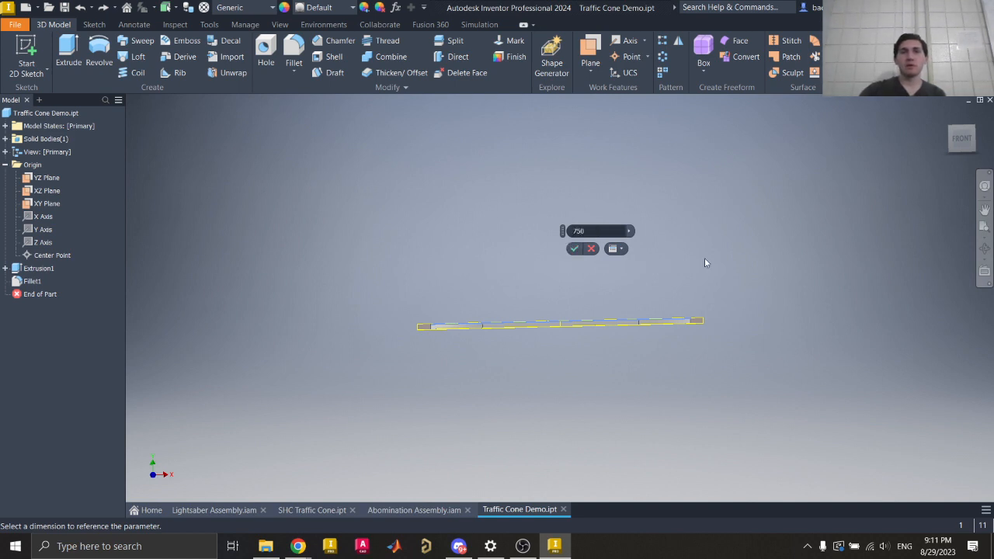
middle_drag(808, 214, 758, 396)
scroll(466, 184, down, 3)
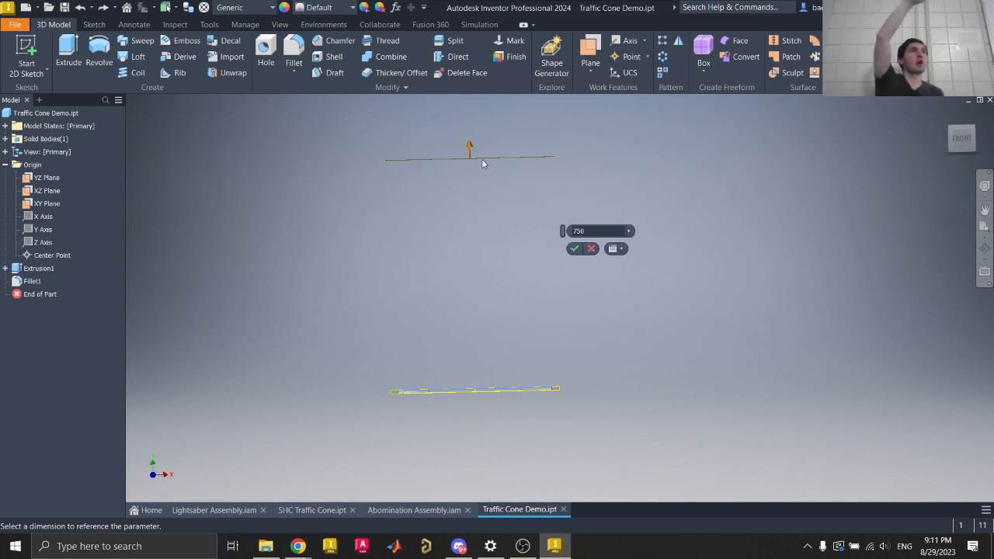
click(574, 248)
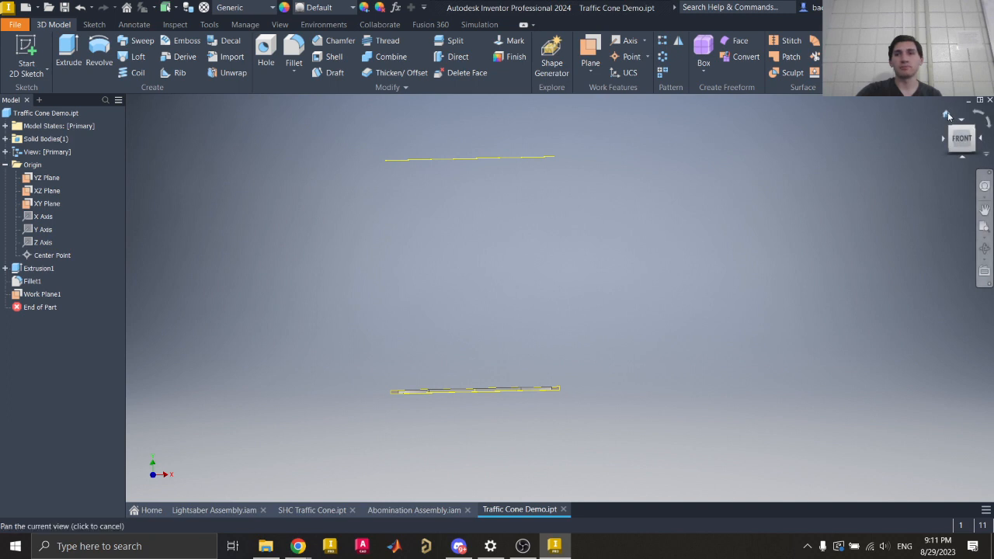
- Examine the position of the new work plane relative to the base plate and the origin planes
click(950, 114)
click(607, 217)
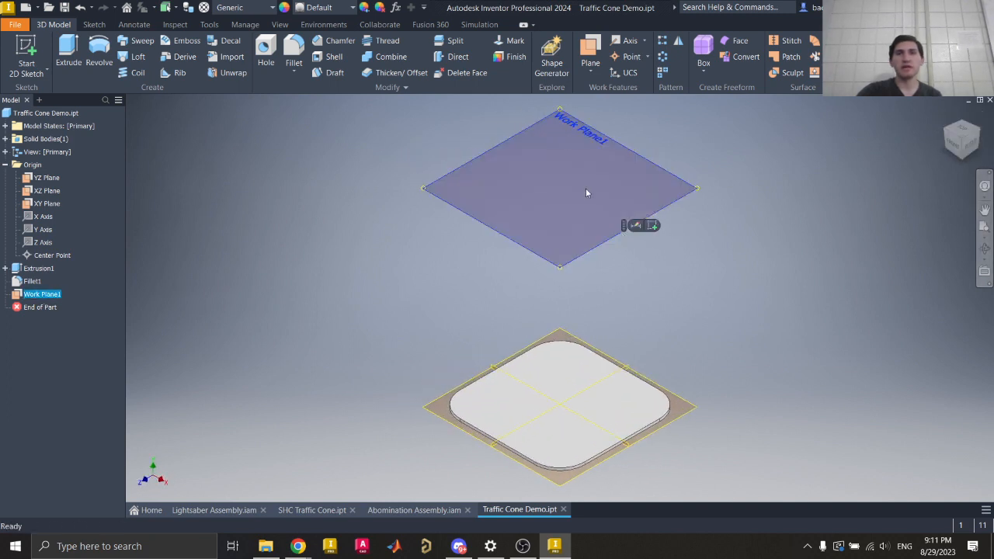
click(444, 128)
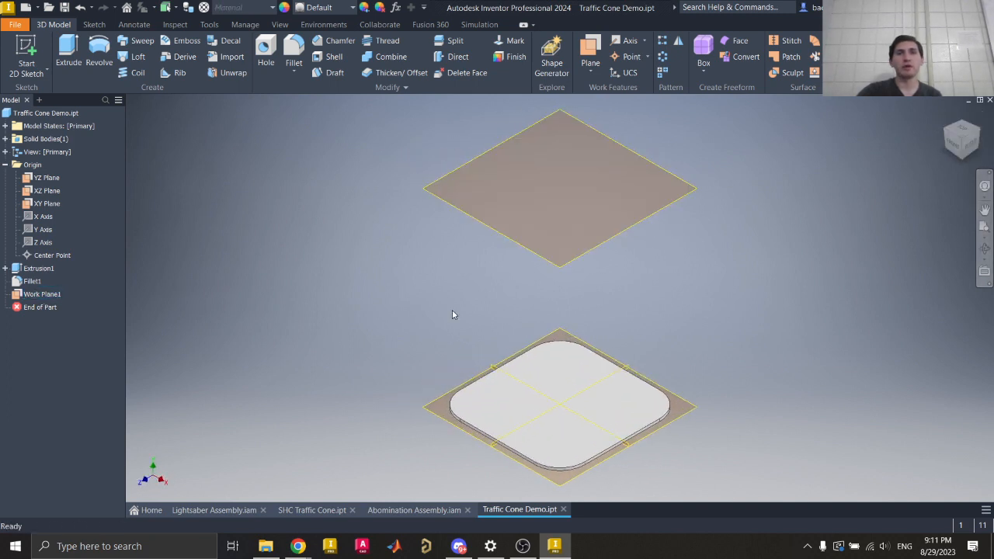
click(516, 382)
click(530, 350)
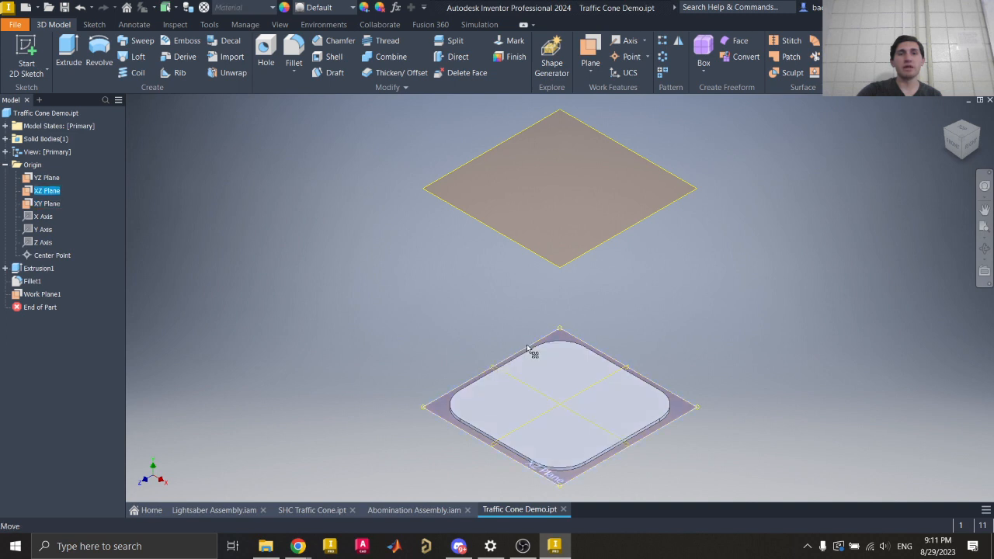
click(657, 325)
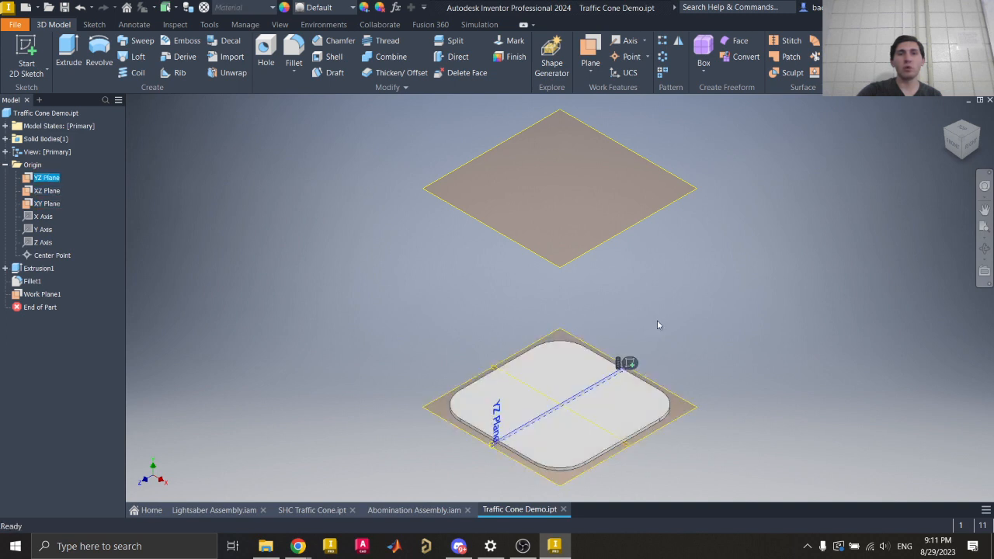
click(632, 226)
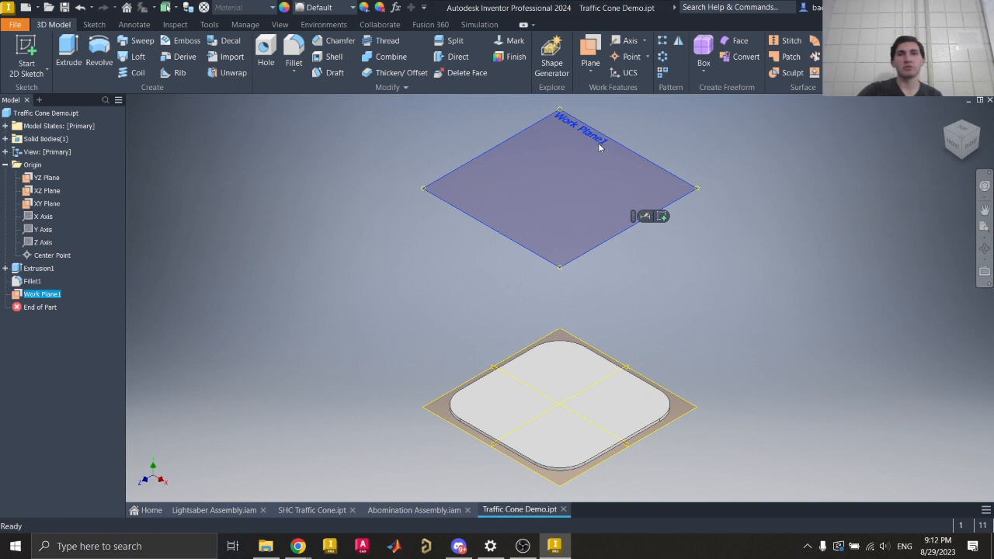
click(680, 144)
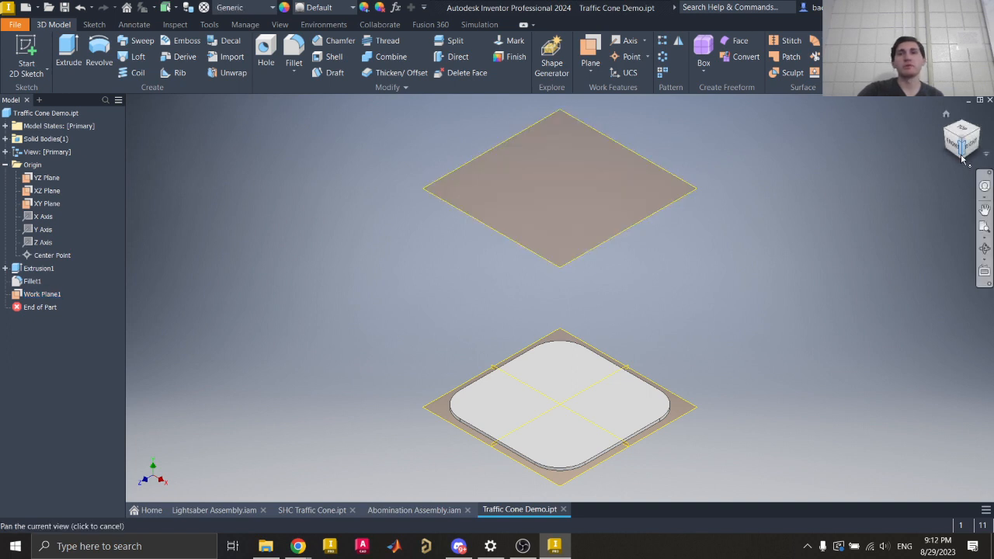
drag(963, 163, 963, 140)
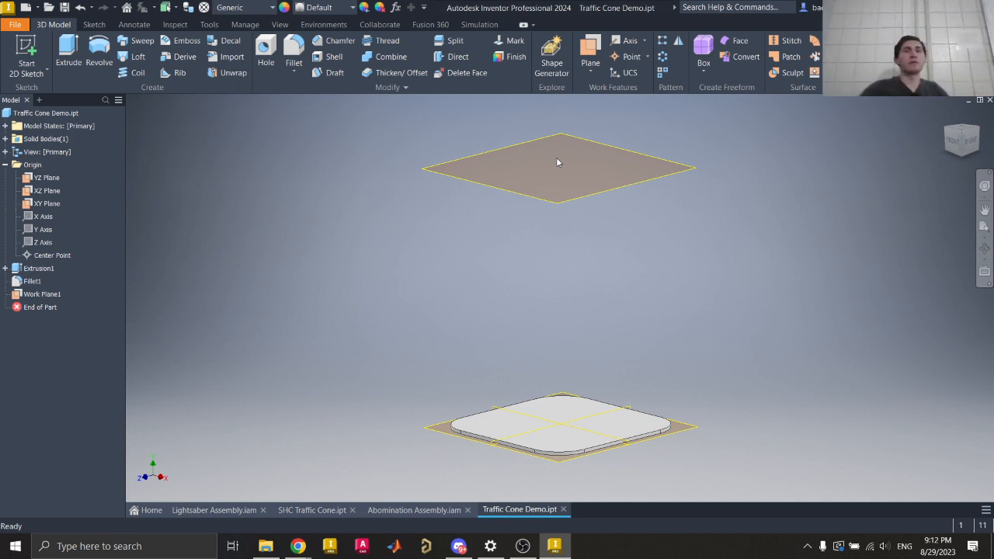
middle_drag(585, 362, 570, 317)
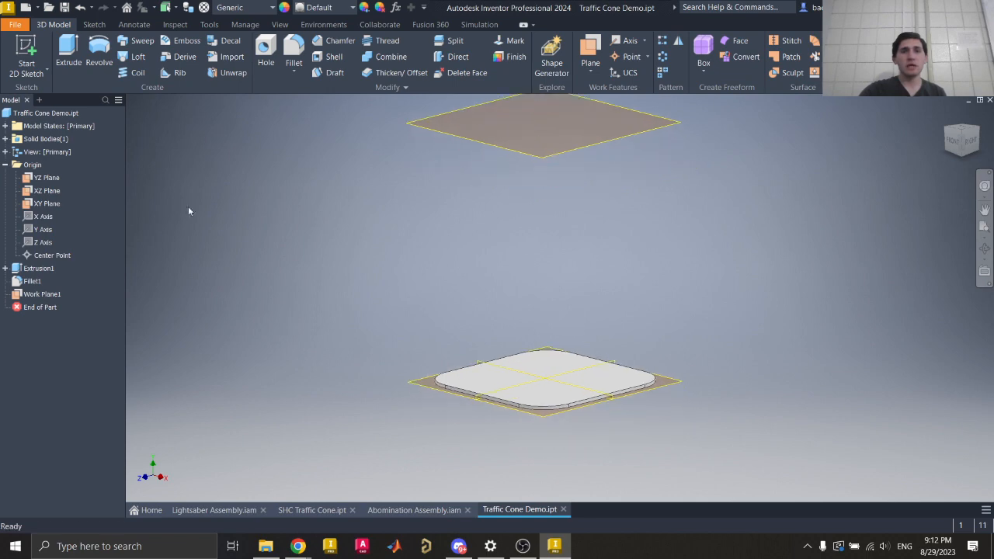
- Start a sketch on the base plate's top face and draw a circle about 408 mm in diameter centred on the origin
click(26, 54)
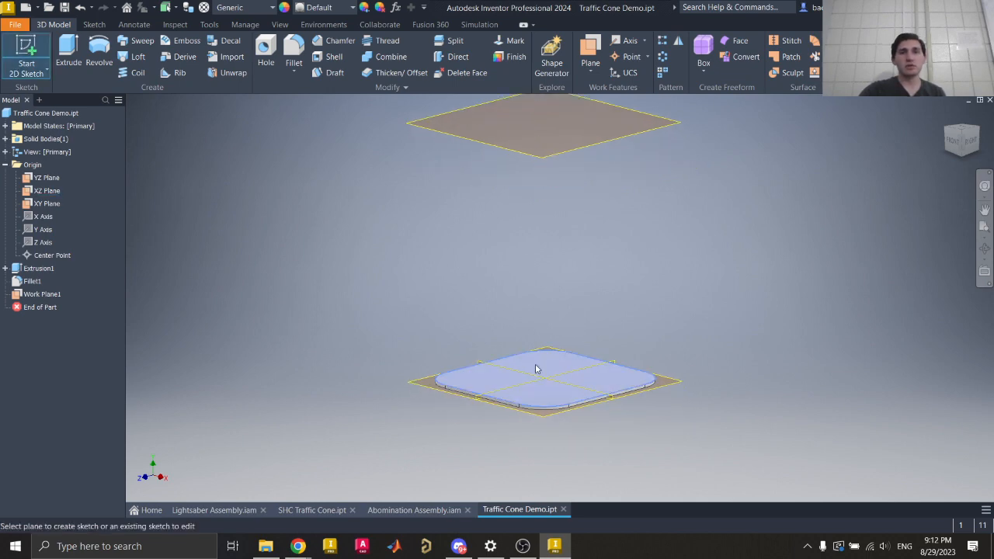
click(536, 365)
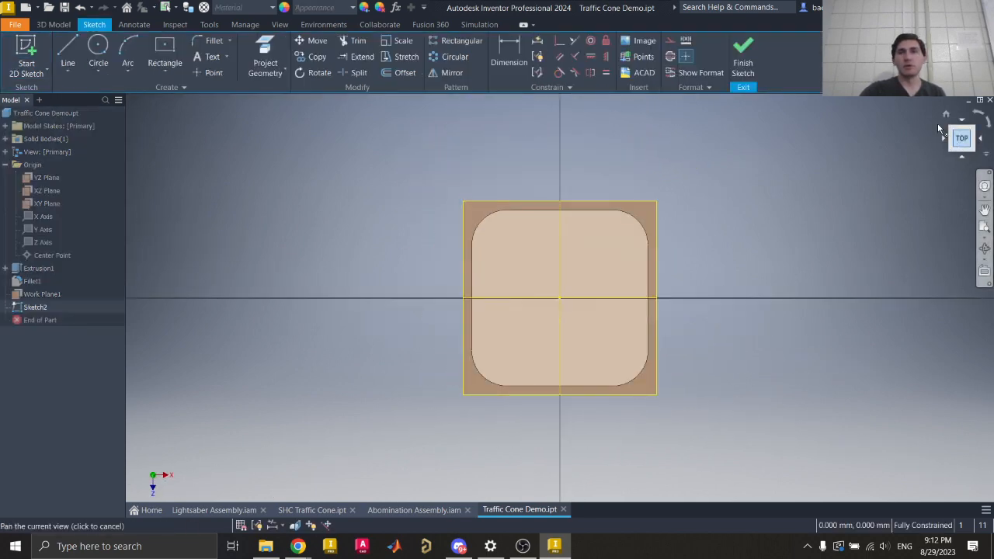
click(945, 115)
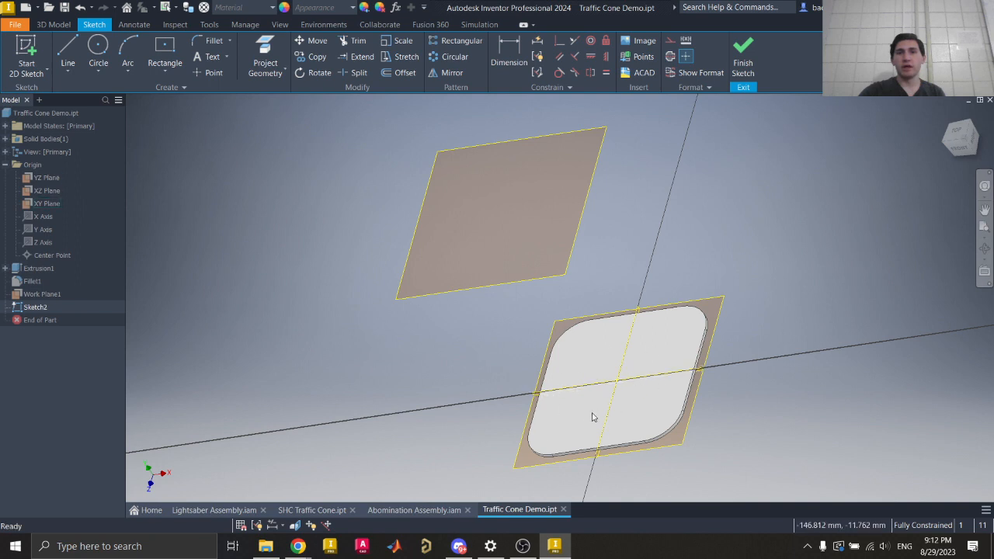
middle_drag(632, 377, 623, 356)
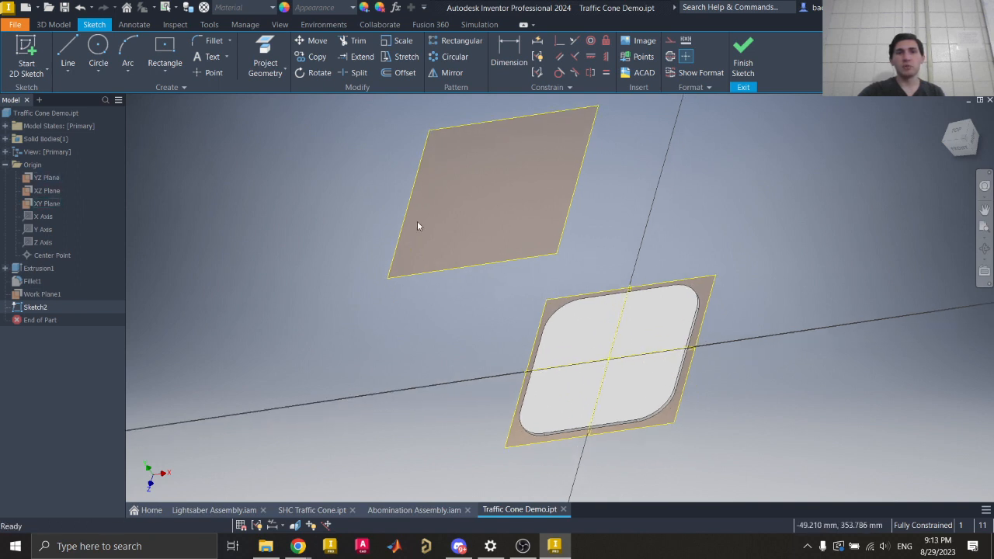
click(98, 53)
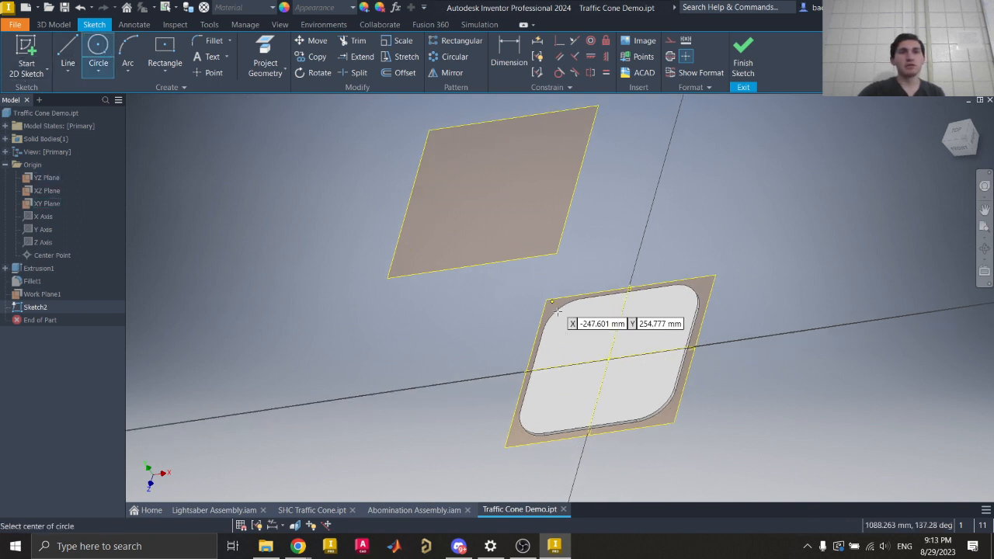
scroll(661, 391, up, 5)
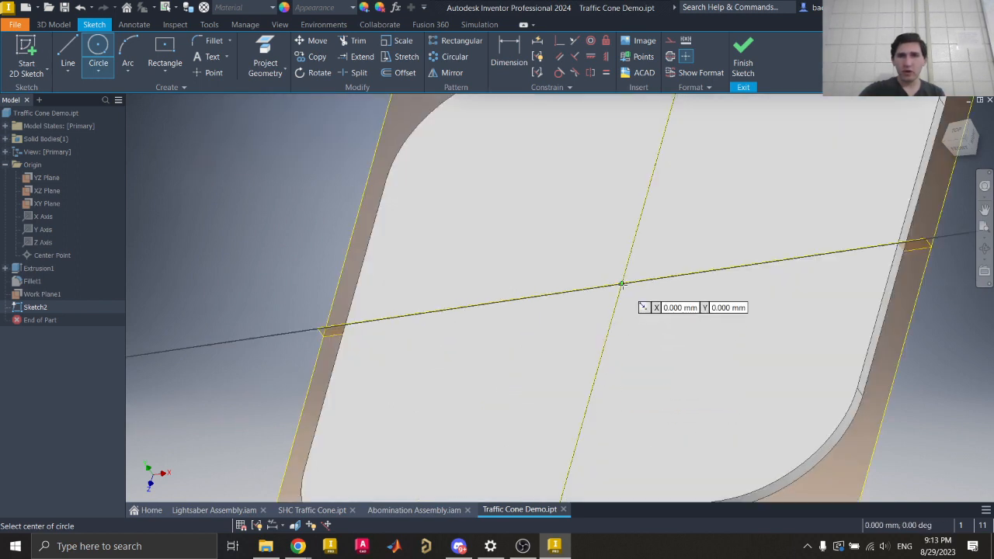
click(622, 285)
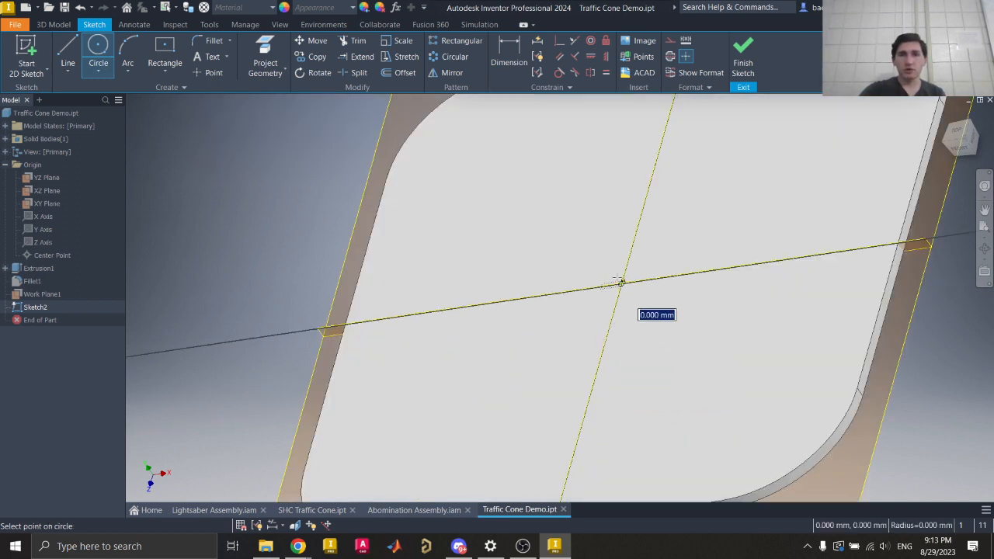
scroll(621, 284, down, 5)
click(615, 294)
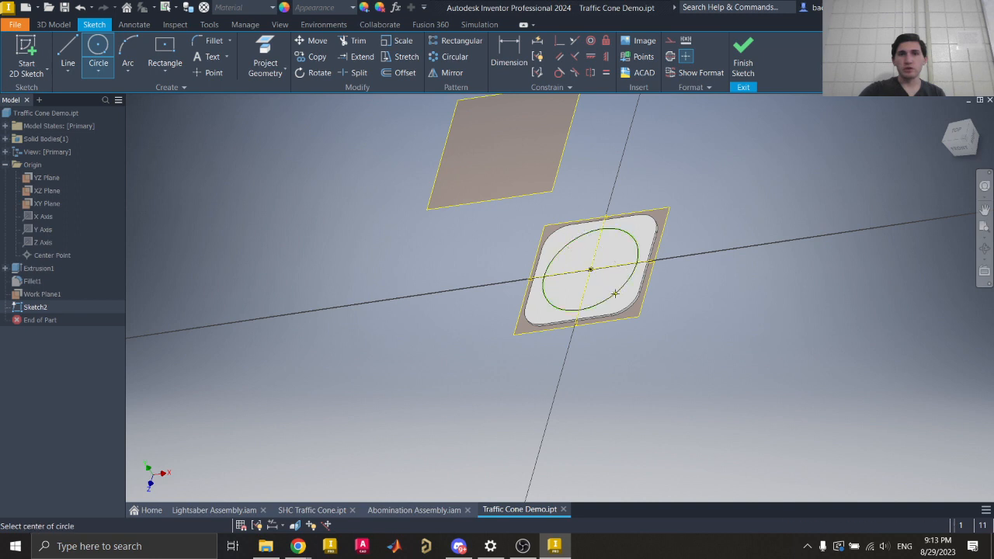
- Switch to the browser and check the diameter of the cone's base in the SHC Traffic Cone.pdf drawing
mouse_move(298, 546)
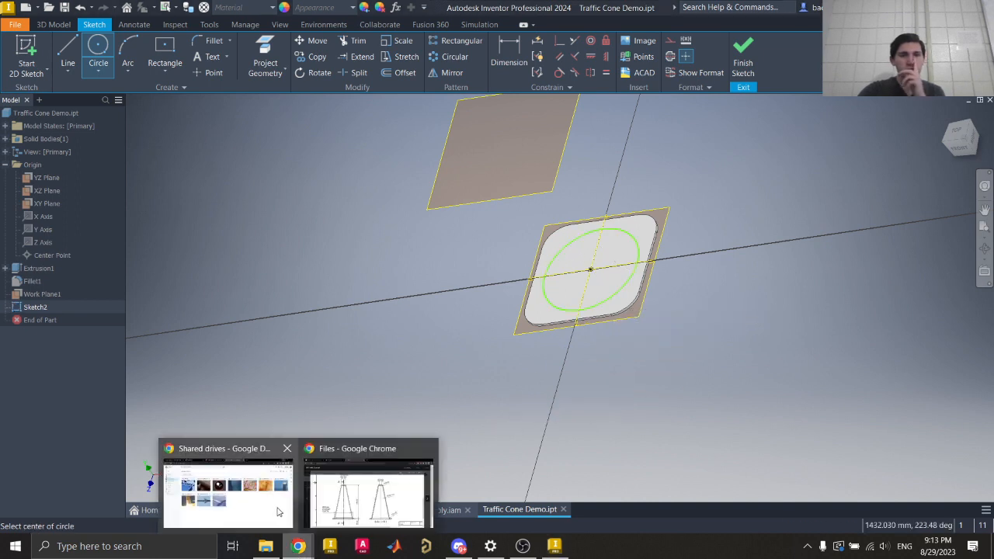
click(365, 493)
scroll(408, 358, down, 2)
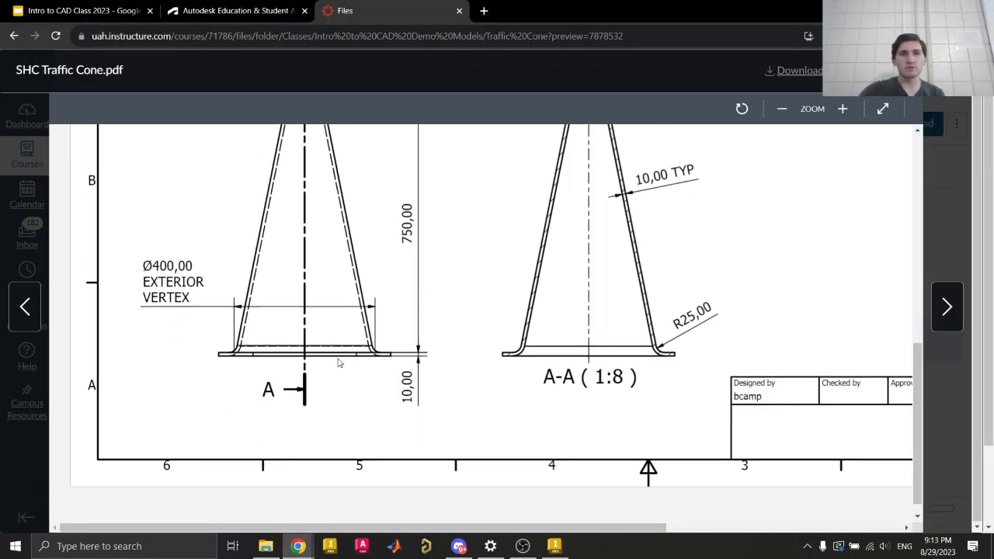
- Return to Inventor, dimension the circle's diameter to 400 mm and finish the sketch
click(544, 546)
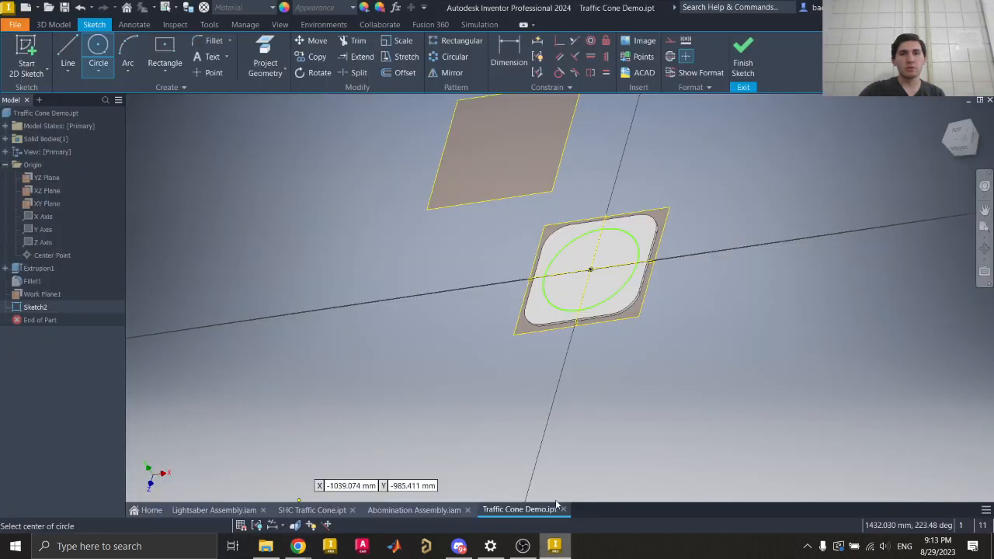
click(509, 55)
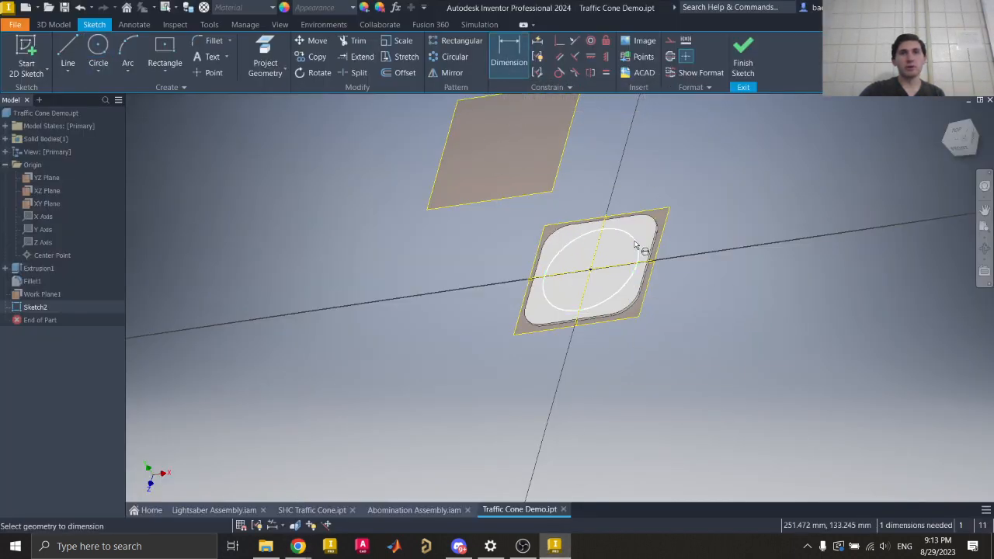
click(636, 244)
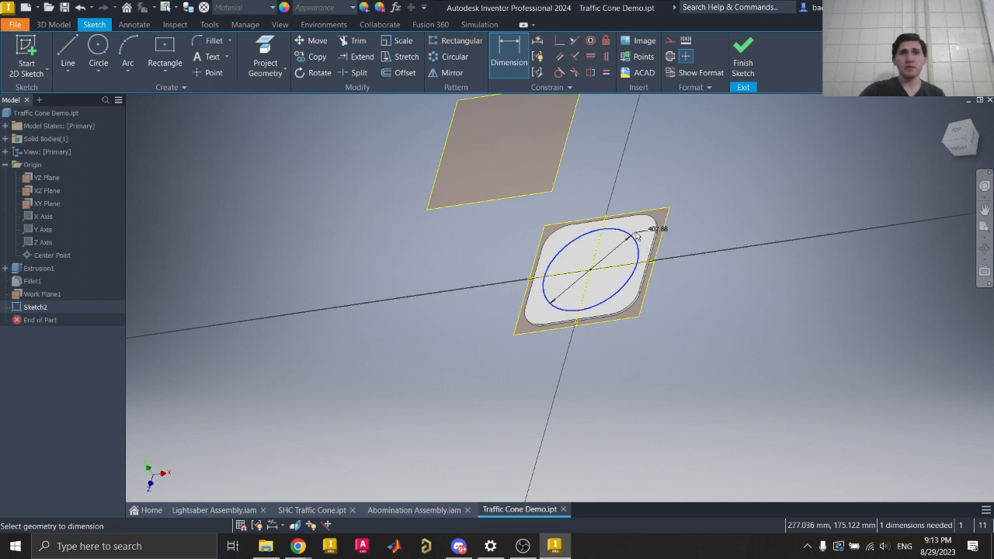
click(682, 214)
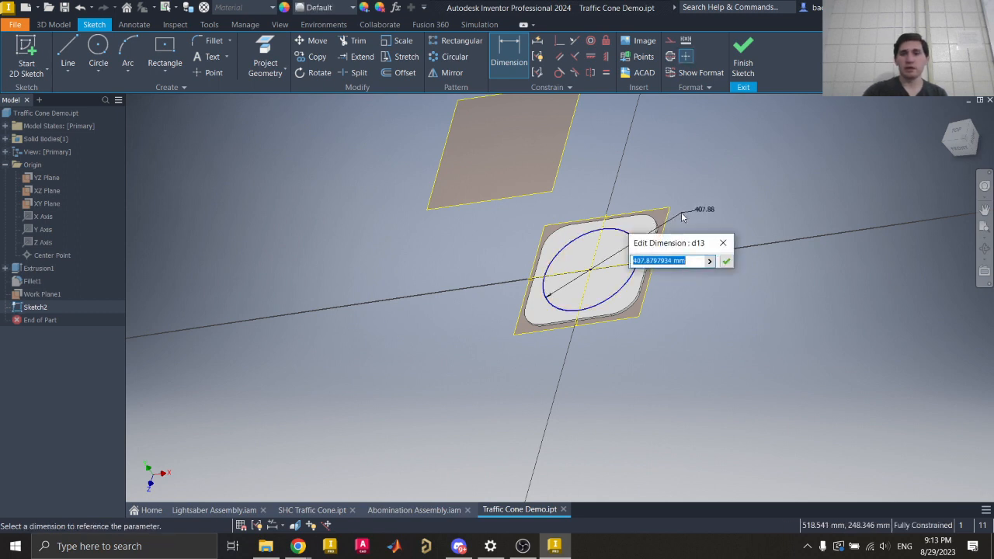
text(400)
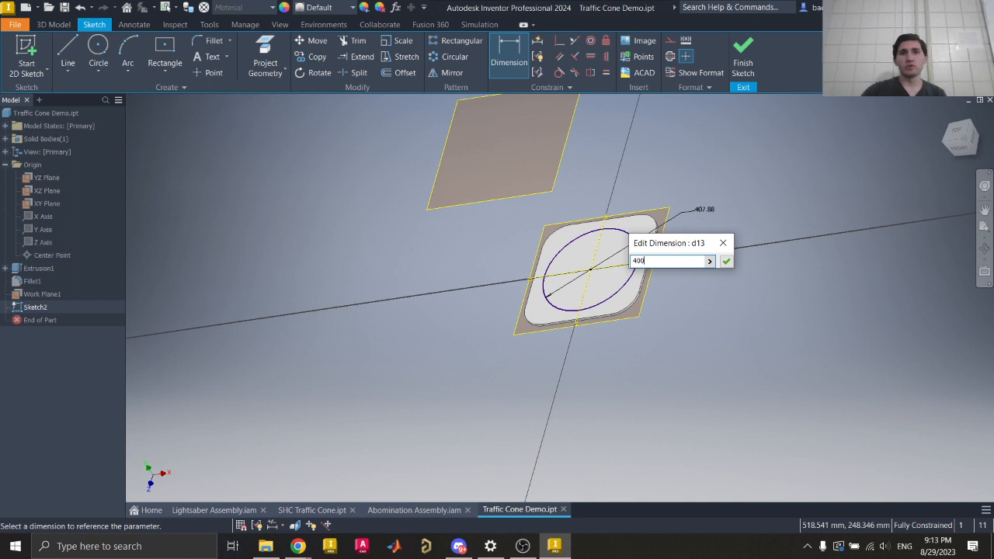
key(Return)
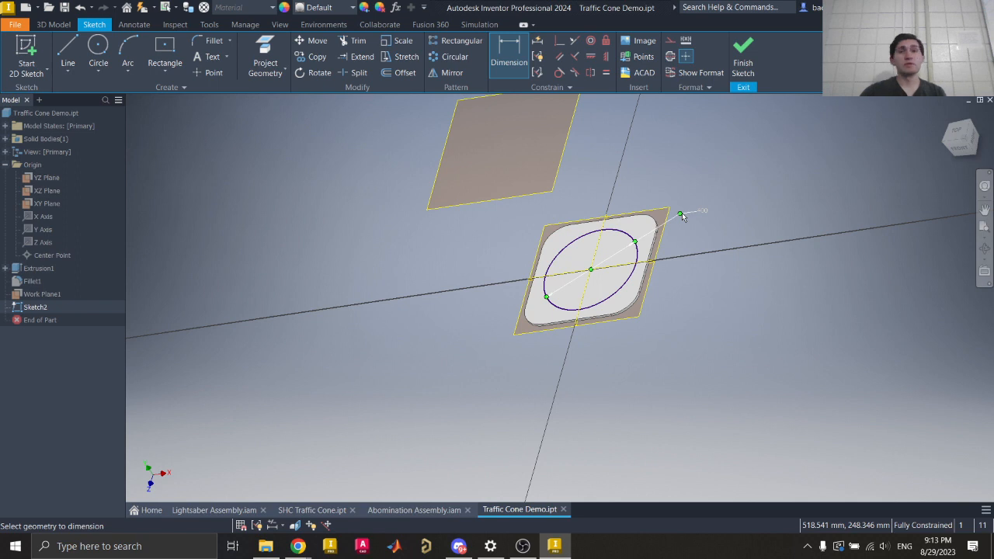
key(Escape)
scroll(602, 270, up, 5)
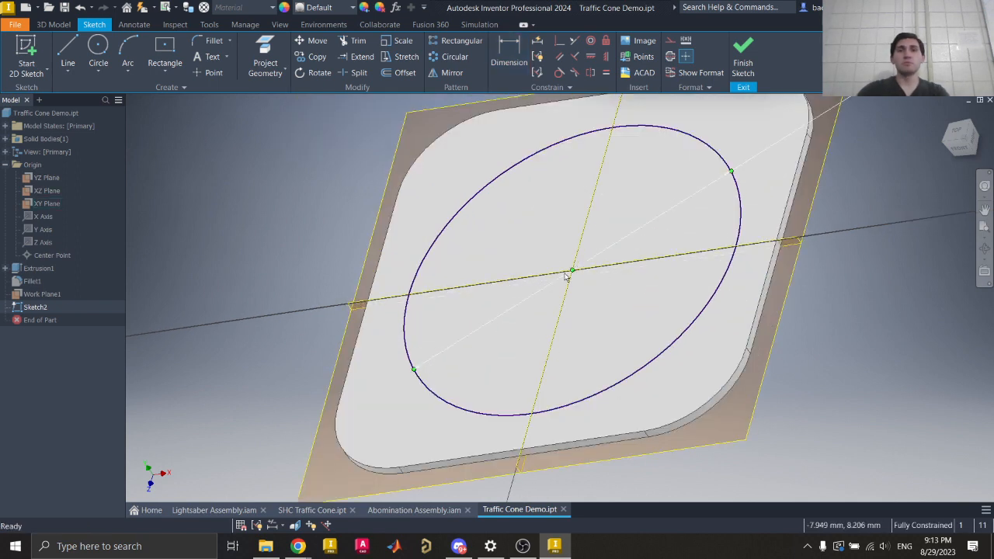
scroll(569, 274, down, 4)
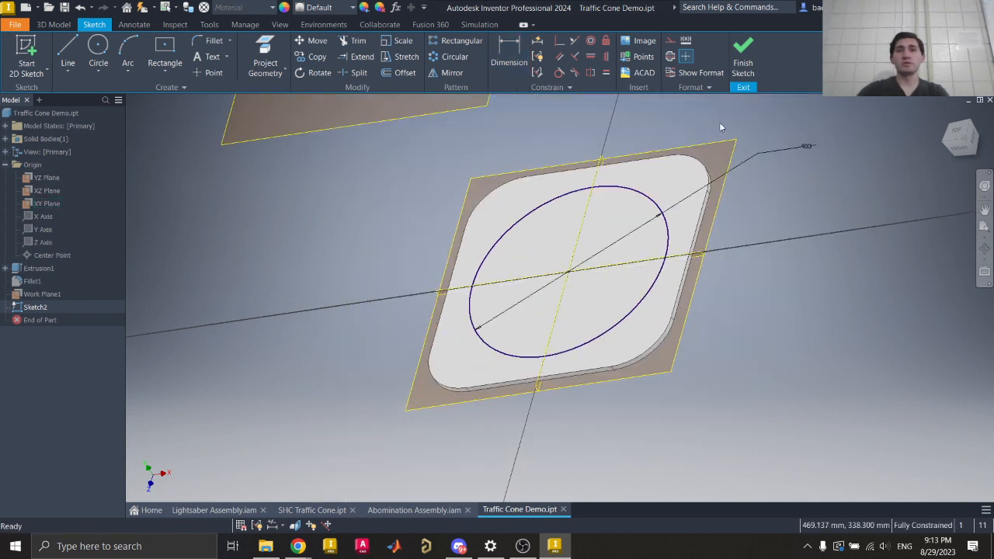
click(743, 56)
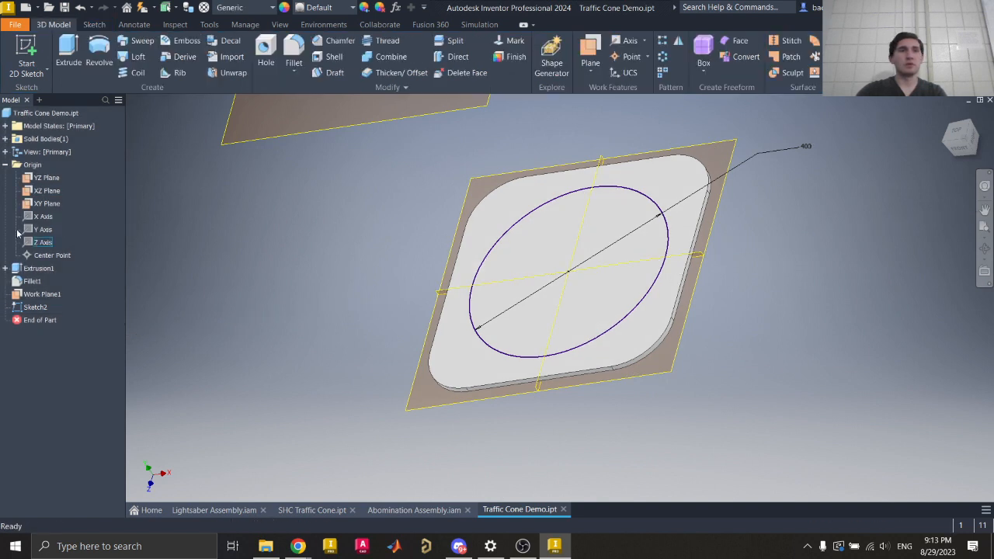
- Hide the YZ, XZ and XY origin planes
click(46, 177)
ctrl+click(46, 190)
ctrl+click(48, 203)
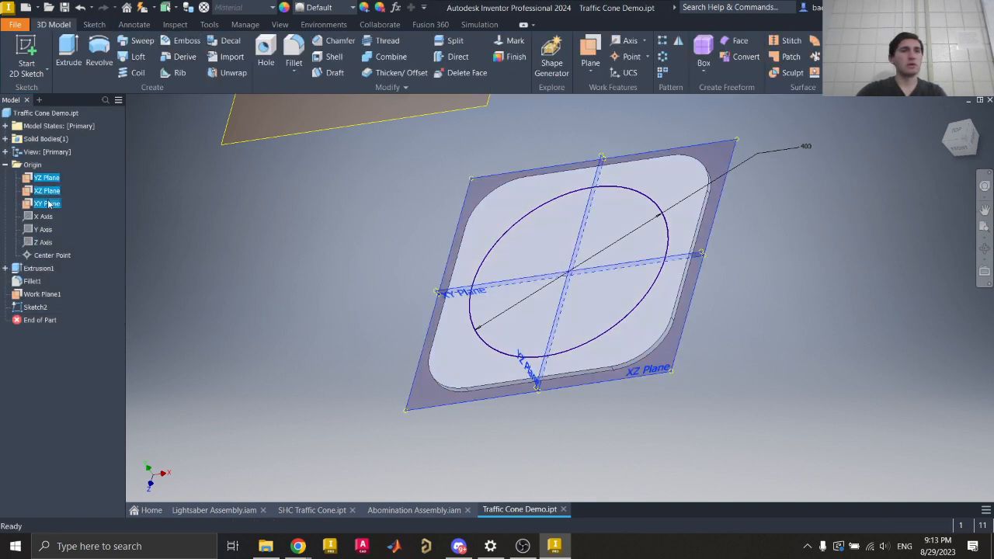
right_click(49, 204)
click(83, 262)
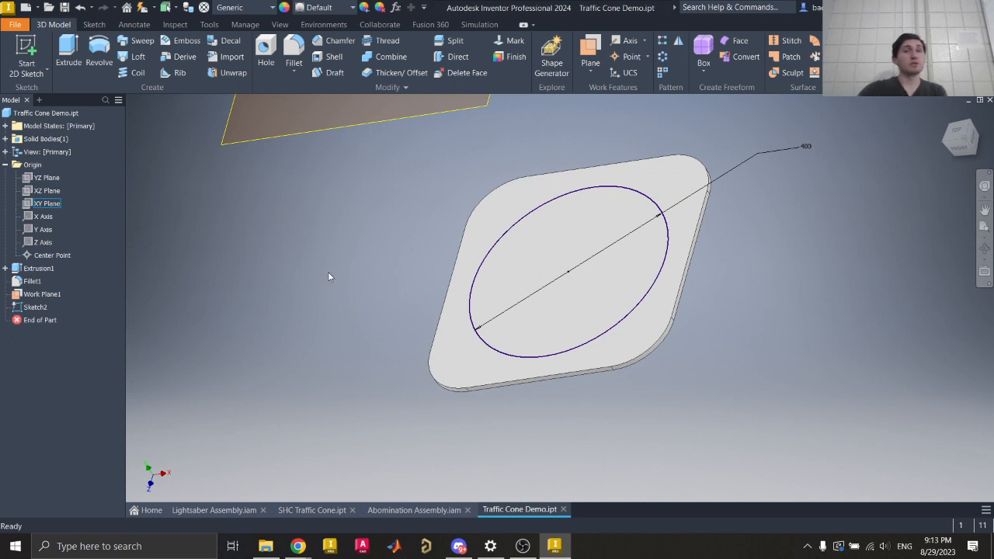
click(645, 189)
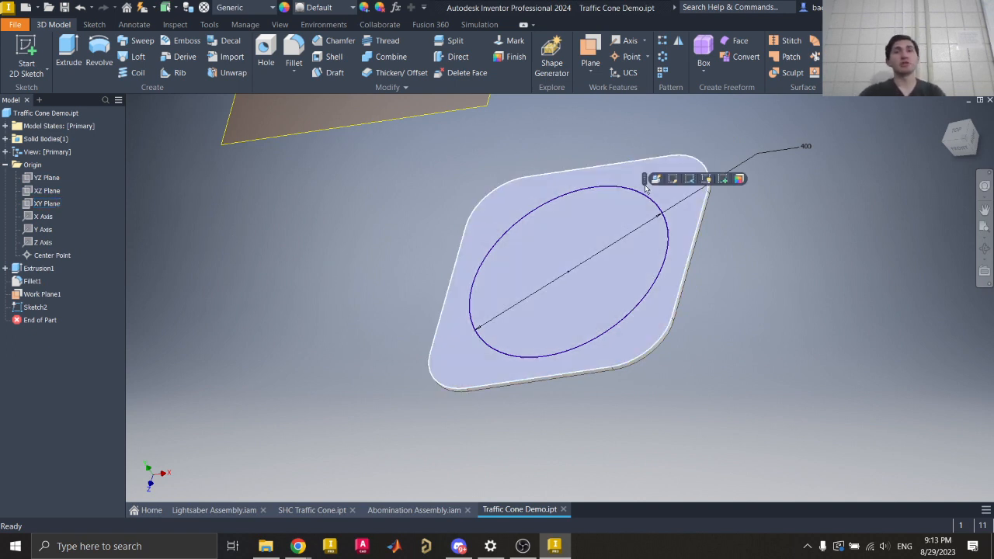
click(729, 142)
click(660, 157)
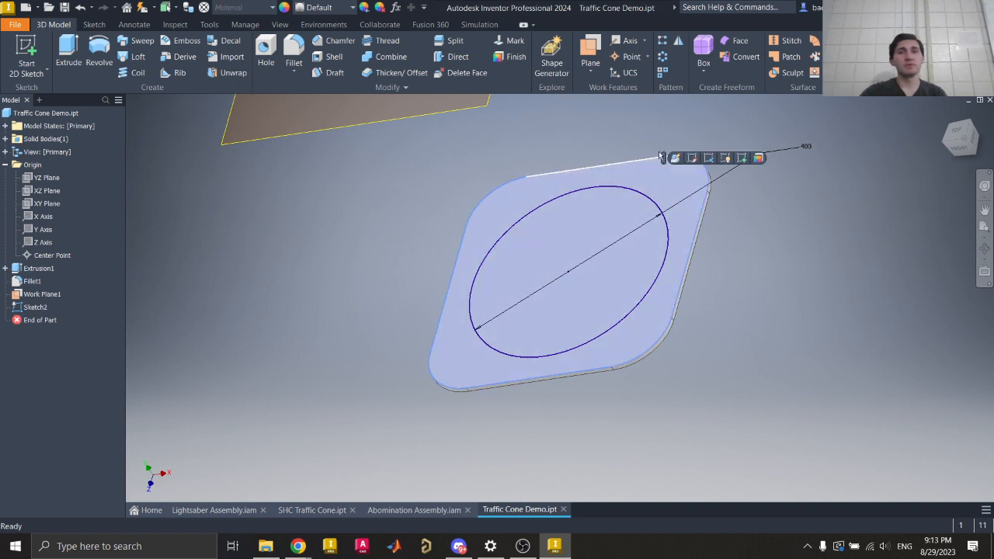
click(643, 142)
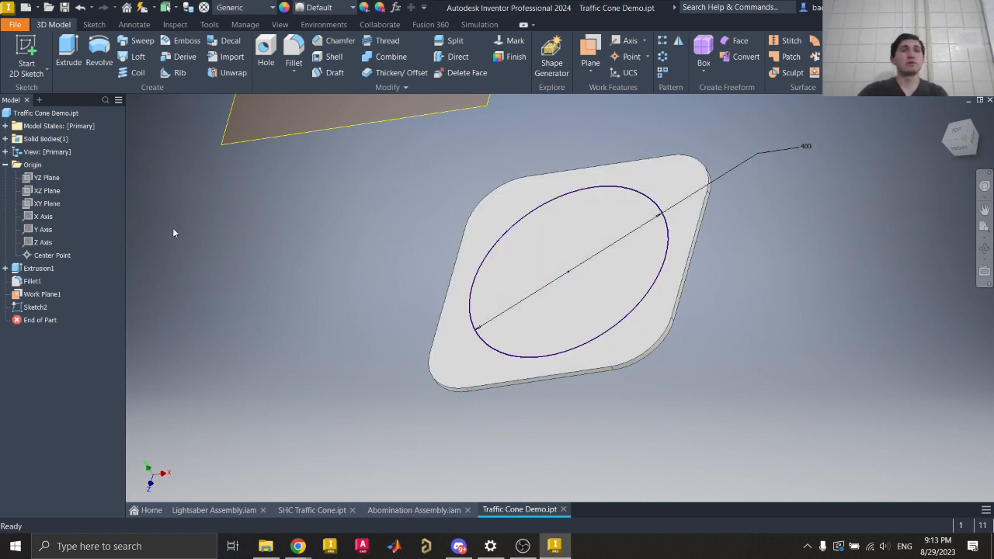
- Delete the sketch with the 400 mm circle and hide the offset work plane above the base plate
click(31, 308)
key(Delete)
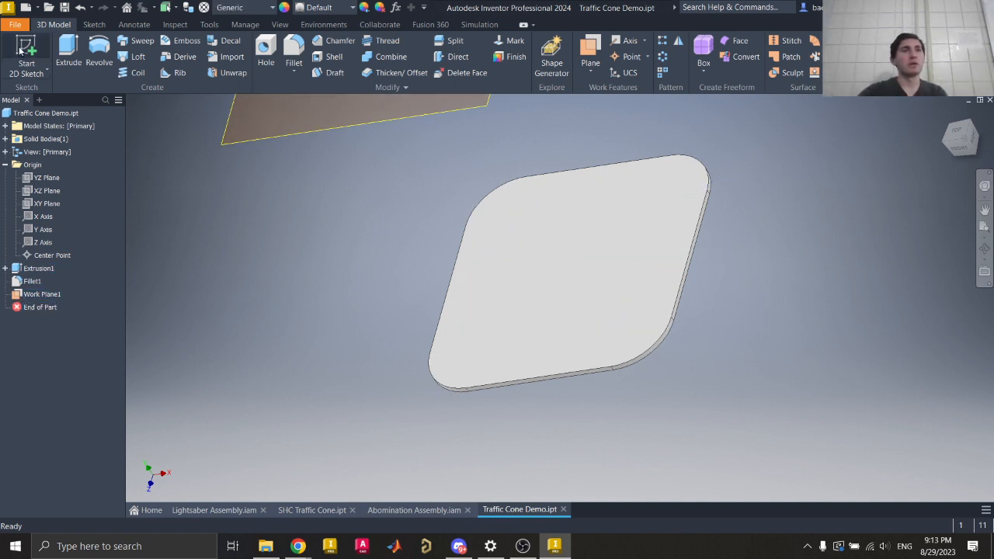
right_click(303, 133)
click(334, 146)
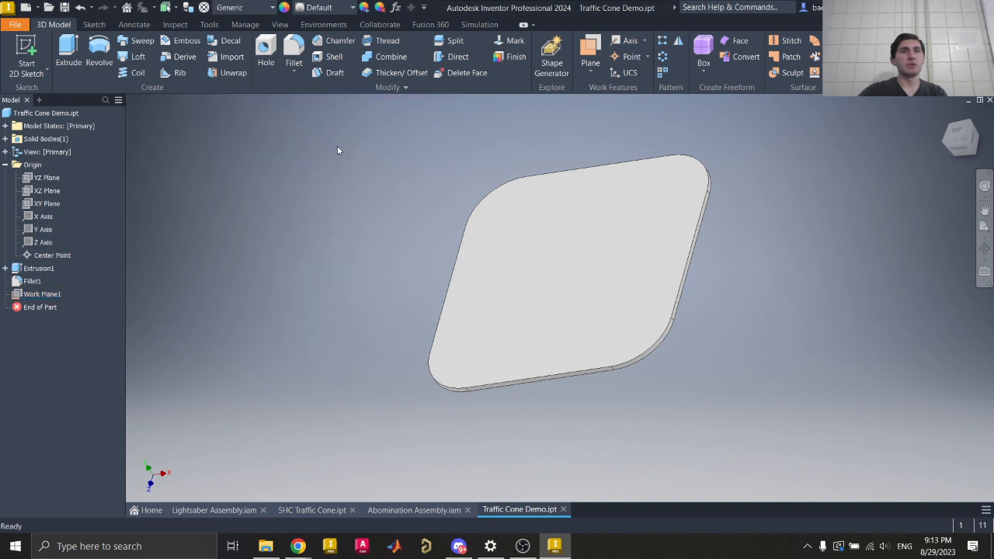
- Sketch a 400 mm diameter circle centred on the origin on the base plate's top face and finish the sketch
middle_drag(347, 240, 389, 270)
click(25, 56)
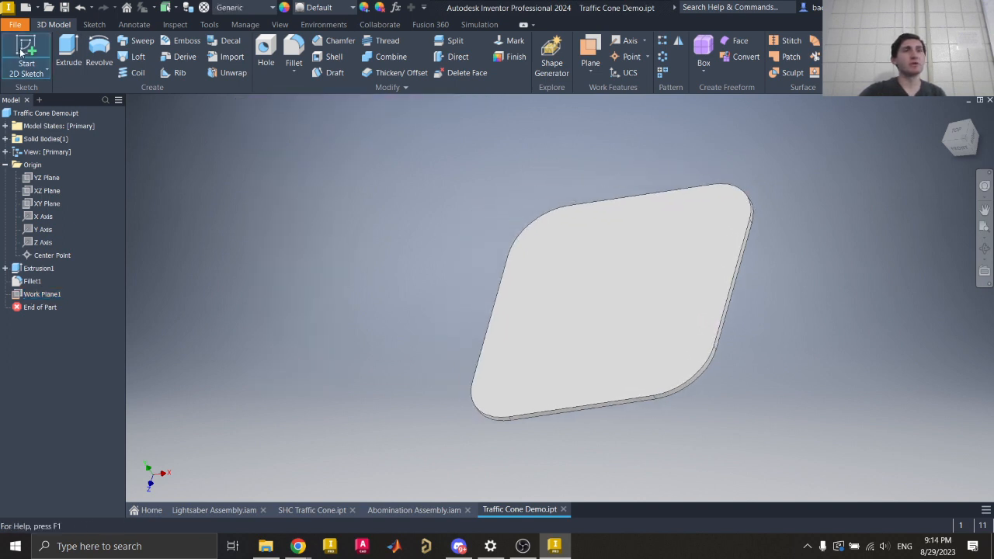
click(588, 266)
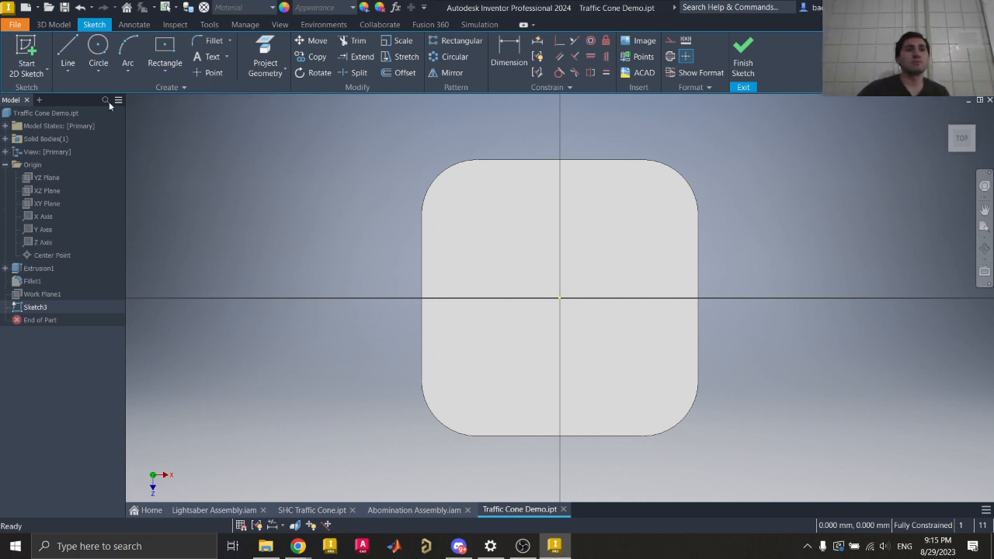
click(98, 48)
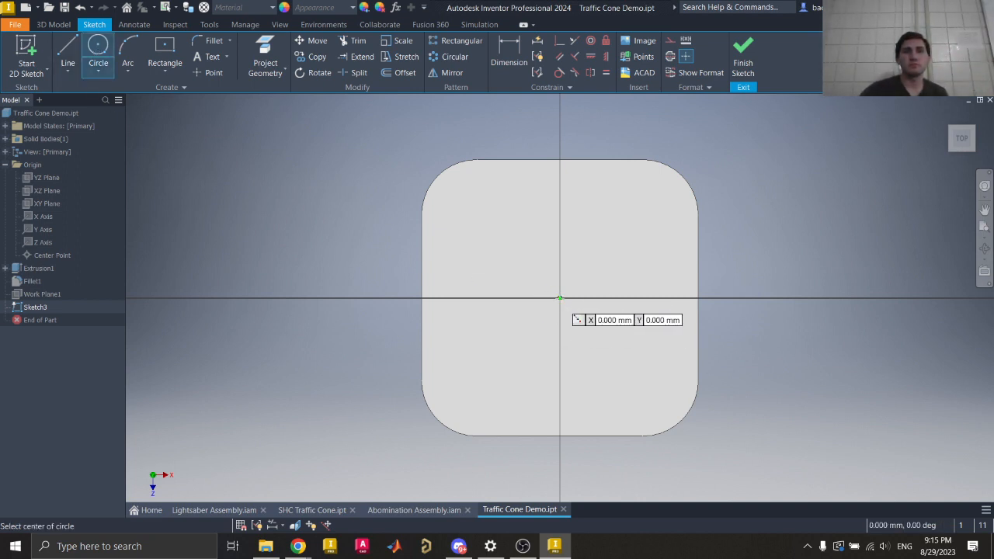
click(559, 297)
text(40)
key(Return)
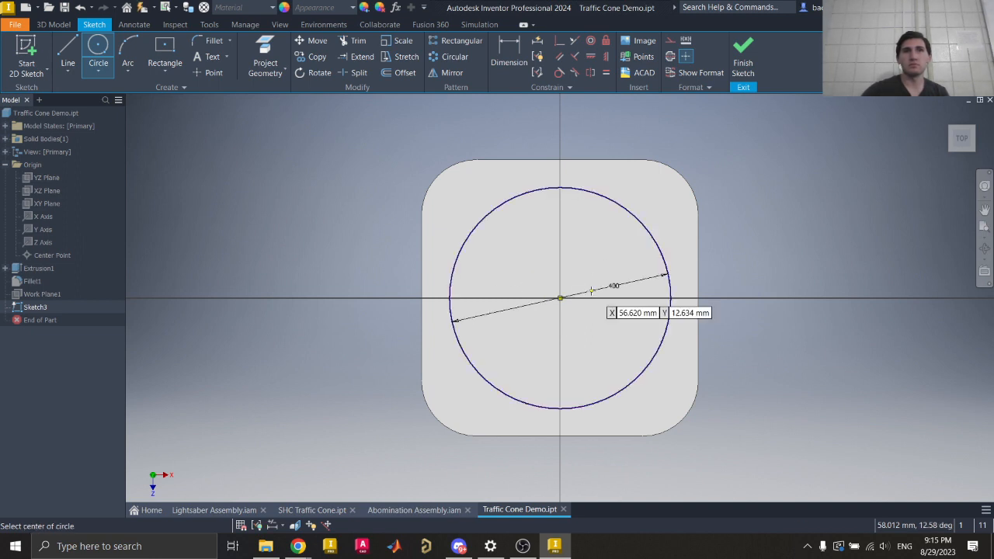
key(Escape)
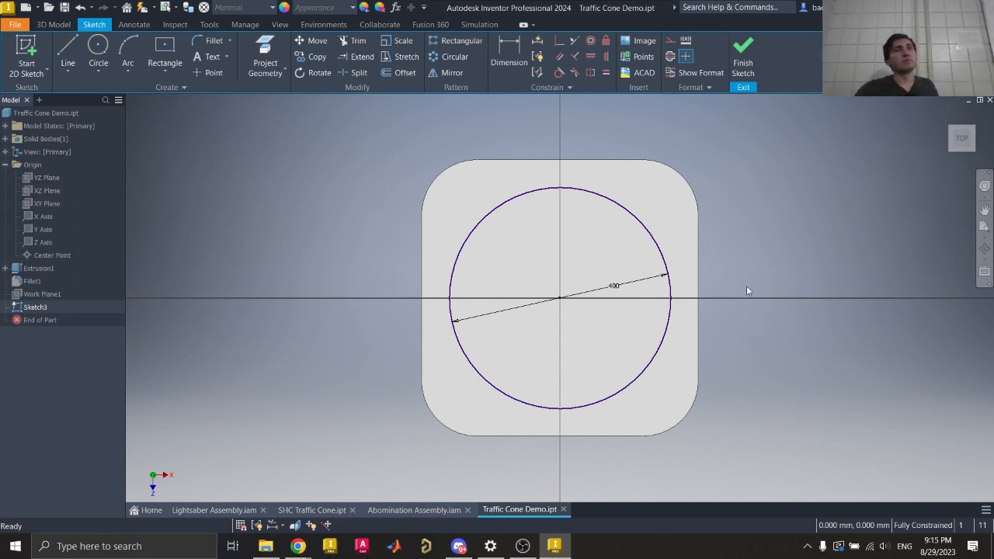
click(945, 115)
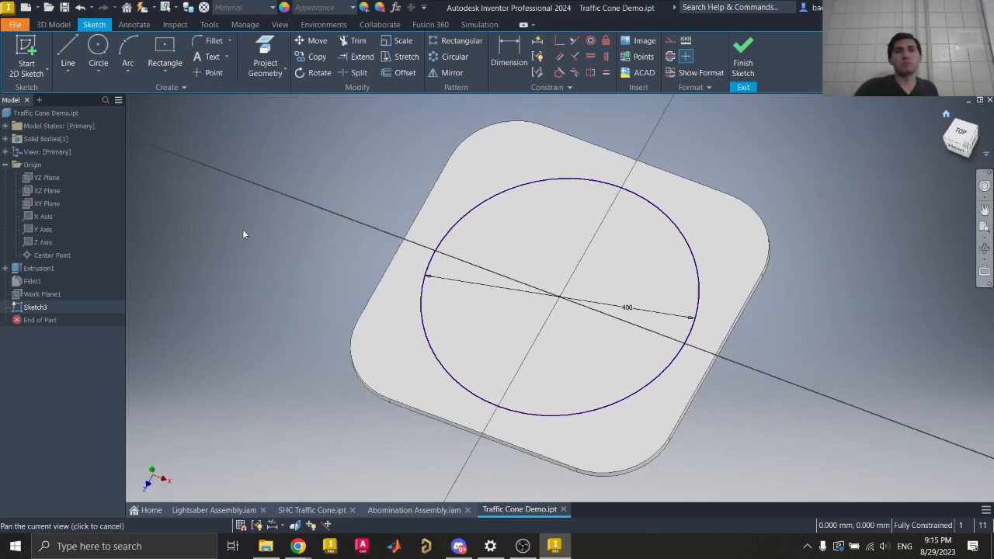
click(738, 72)
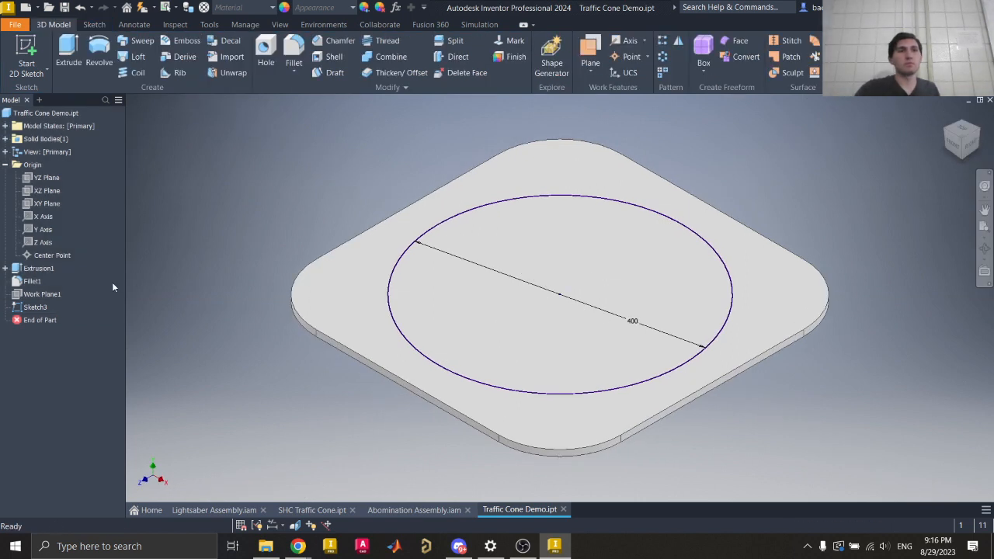
- Turn on the visibility of the offset work plane above the base plate
right_click(33, 294)
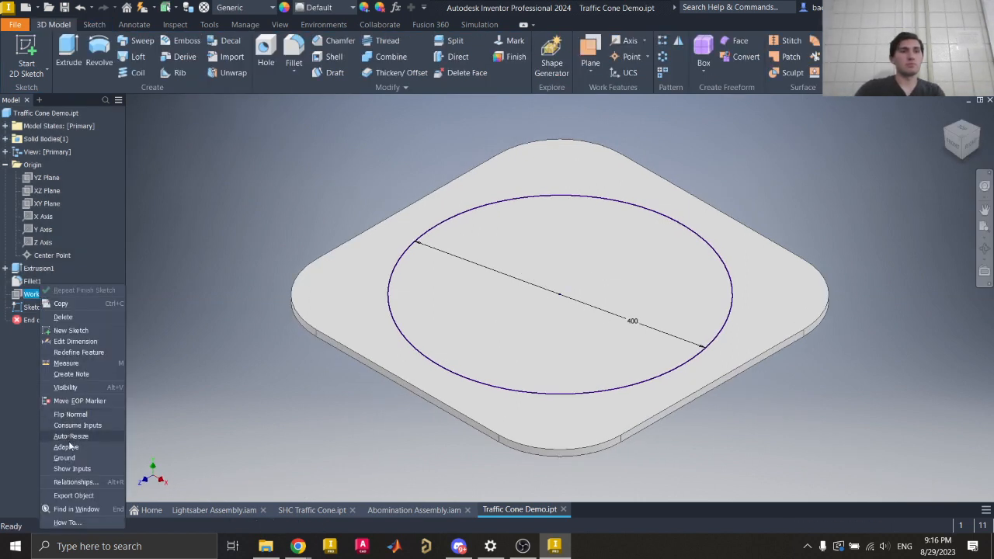
click(82, 387)
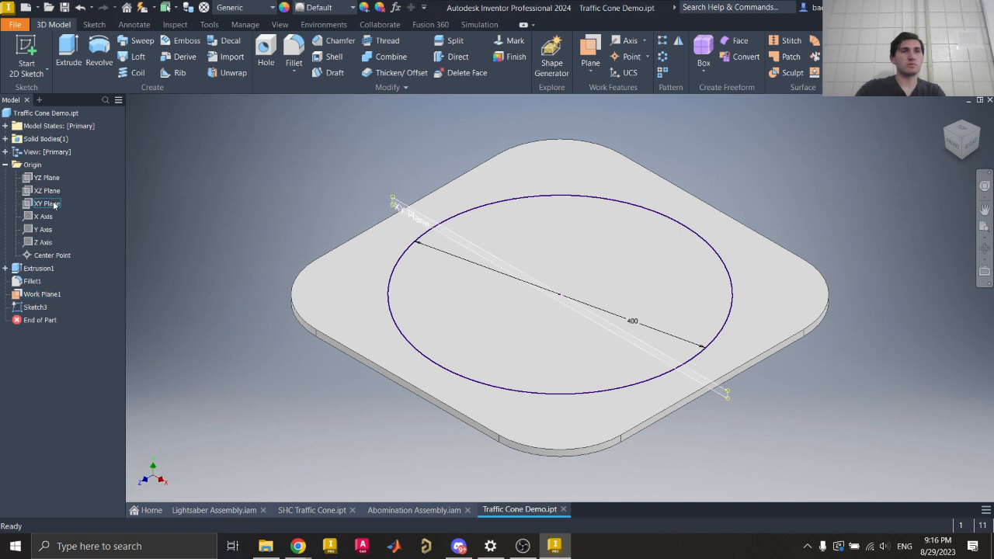
- Turn on the visibility of the YZ, XZ and XY origin planes
click(54, 203)
shift+click(53, 181)
right_click(53, 185)
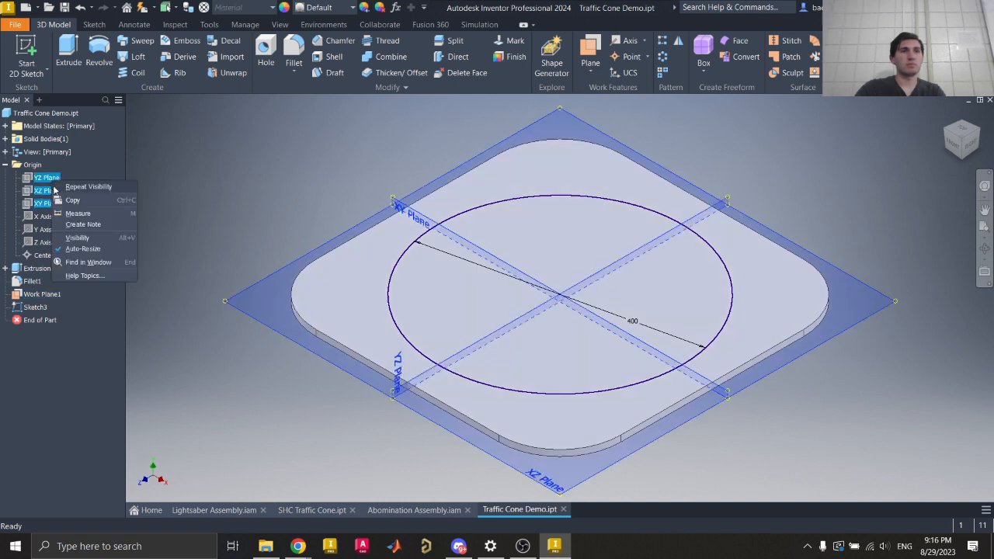
click(74, 238)
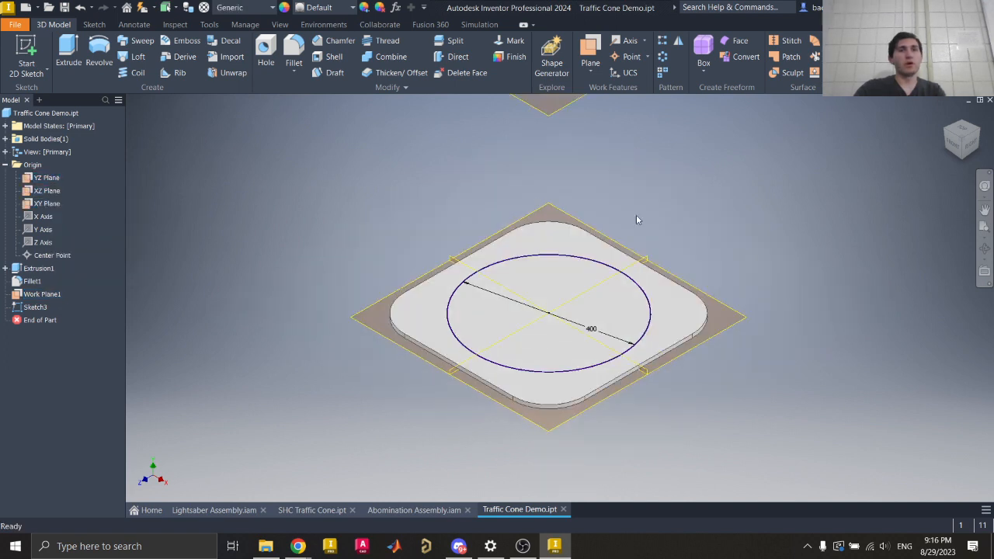
middle_drag(637, 218, 652, 249)
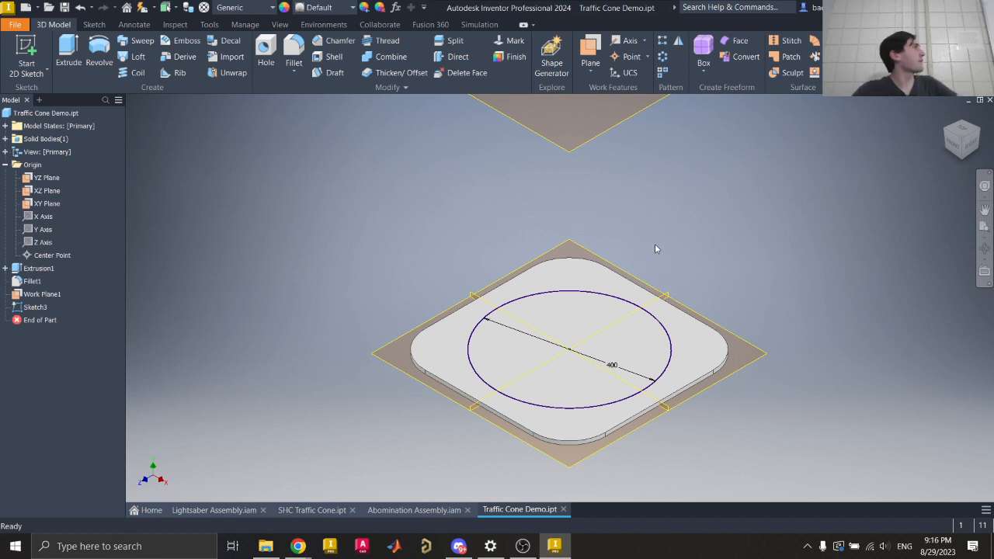
click(557, 285)
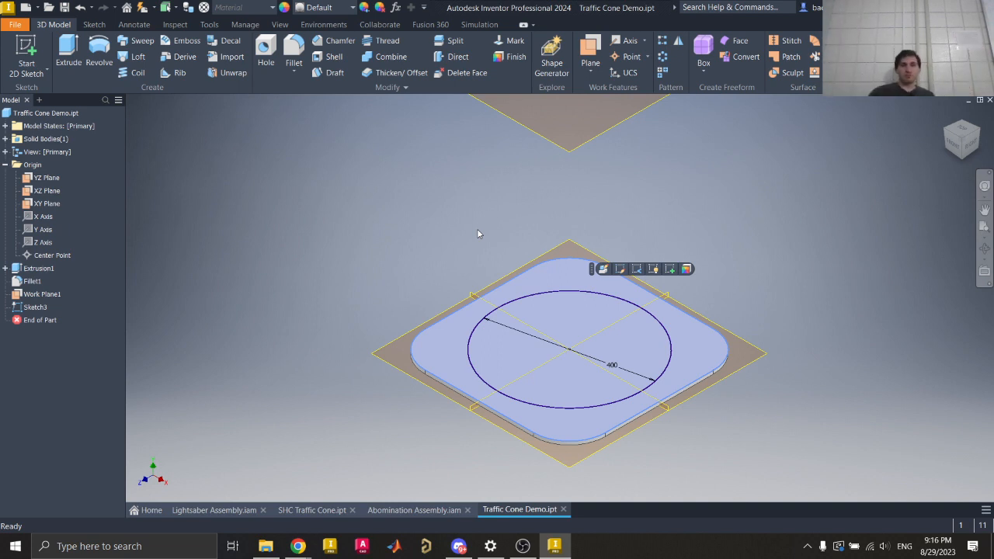
click(450, 191)
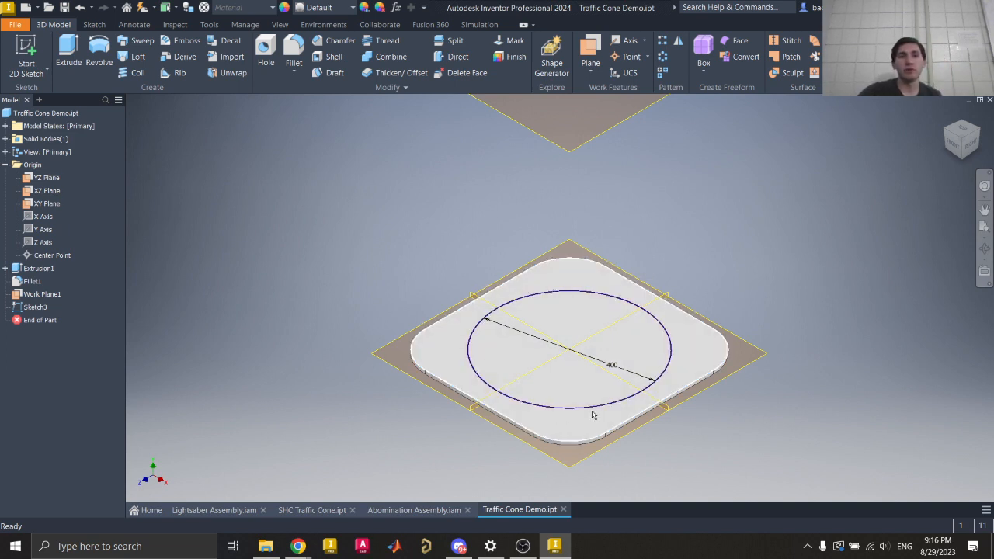
- Start a new 2D sketch on the offset work plane above the base plate
scroll(561, 259, up, 3)
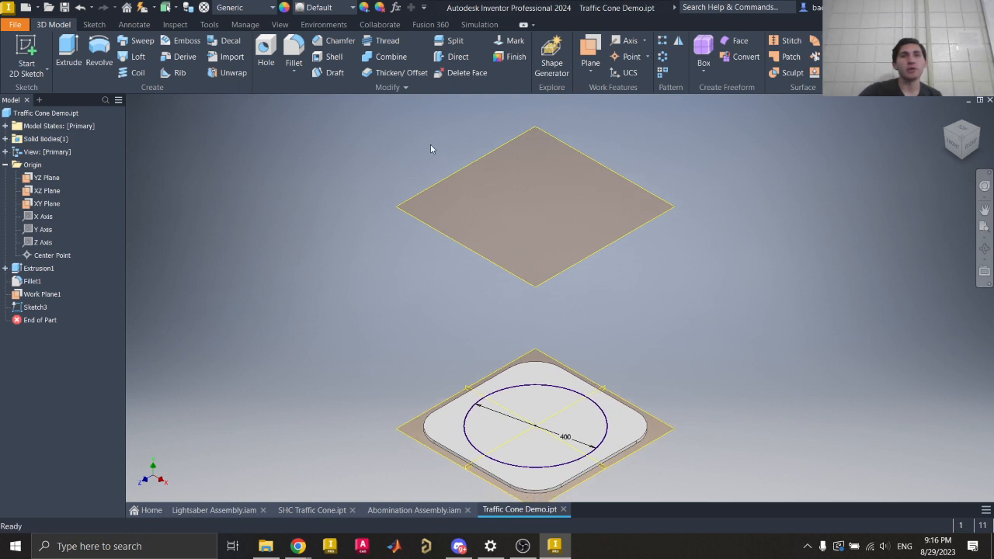
click(27, 51)
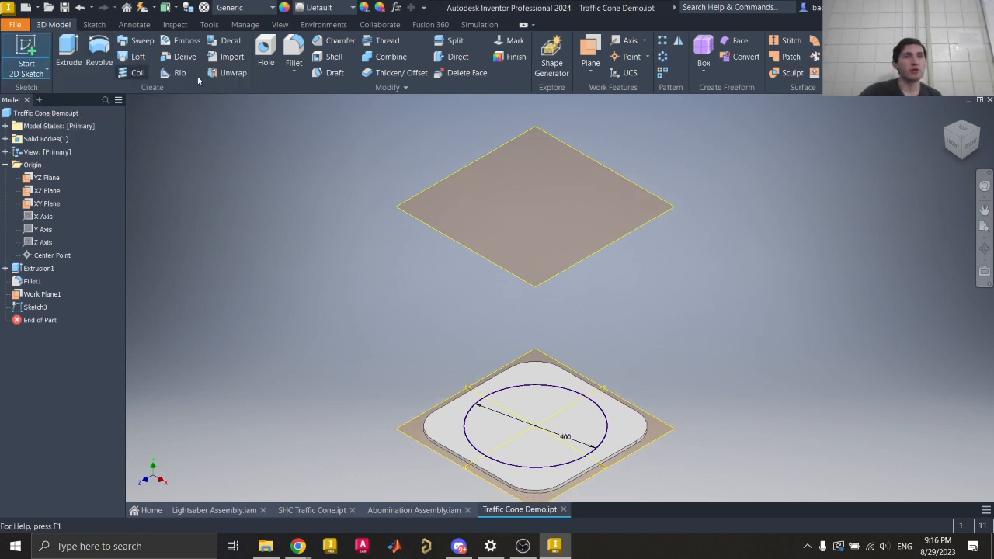
click(478, 162)
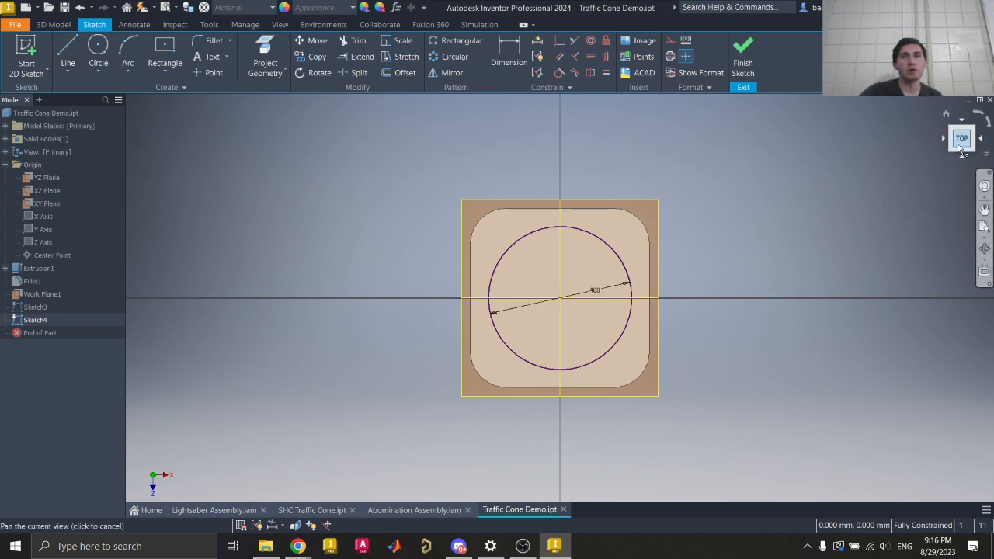
drag(962, 144, 957, 117)
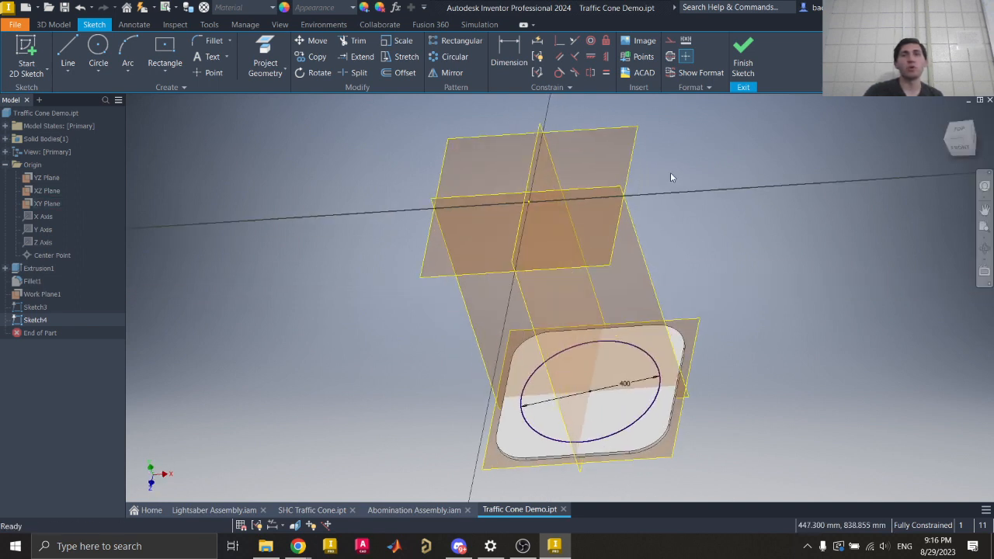
click(637, 147)
click(591, 122)
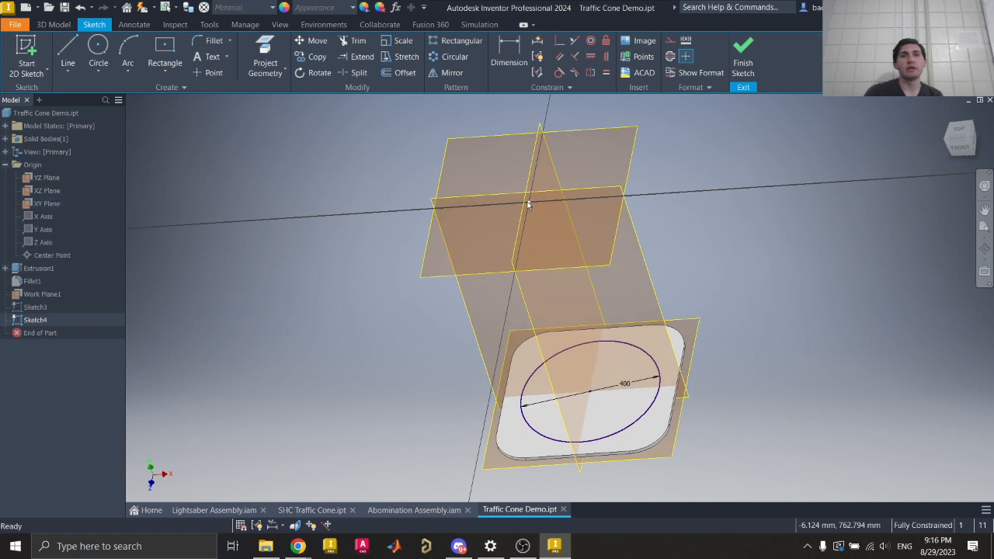
scroll(528, 204, up, 4)
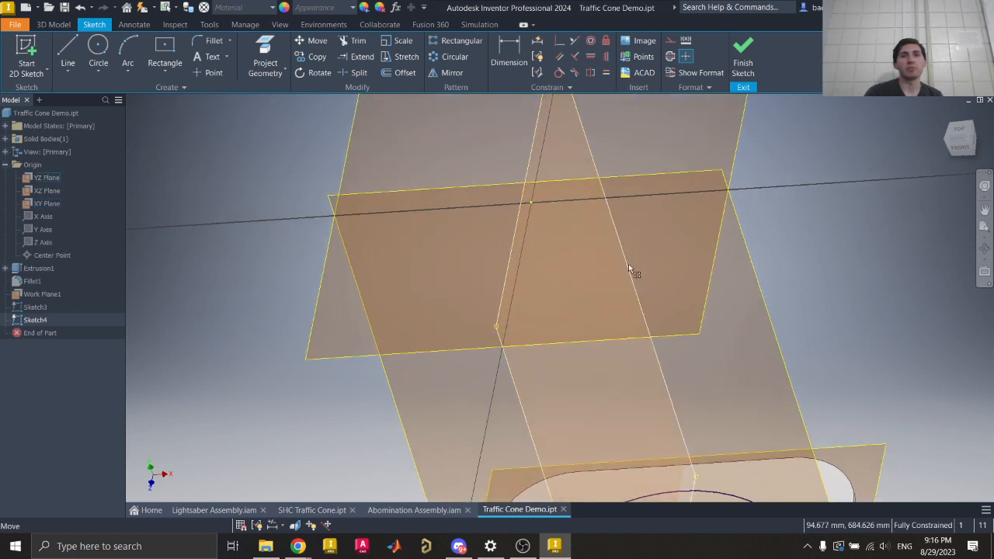
click(710, 286)
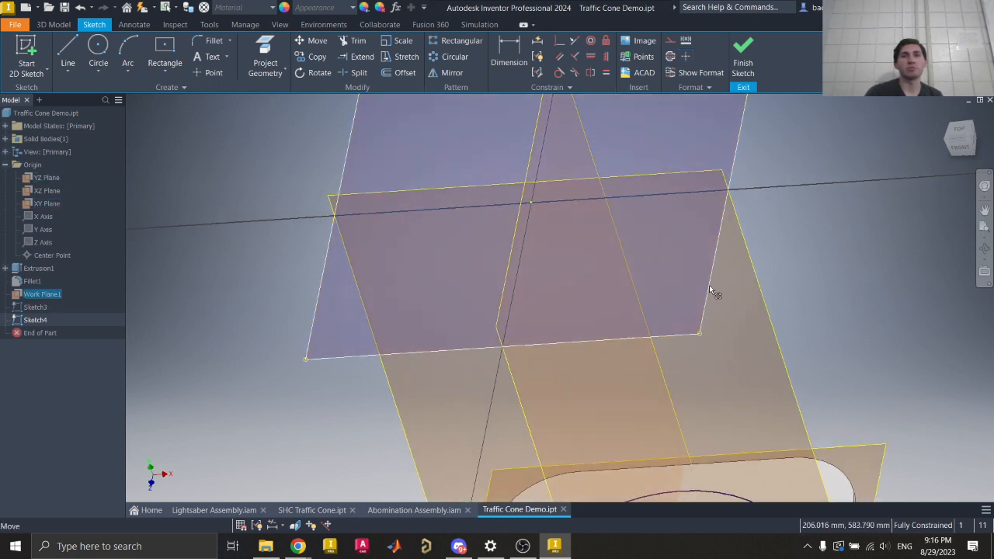
click(675, 231)
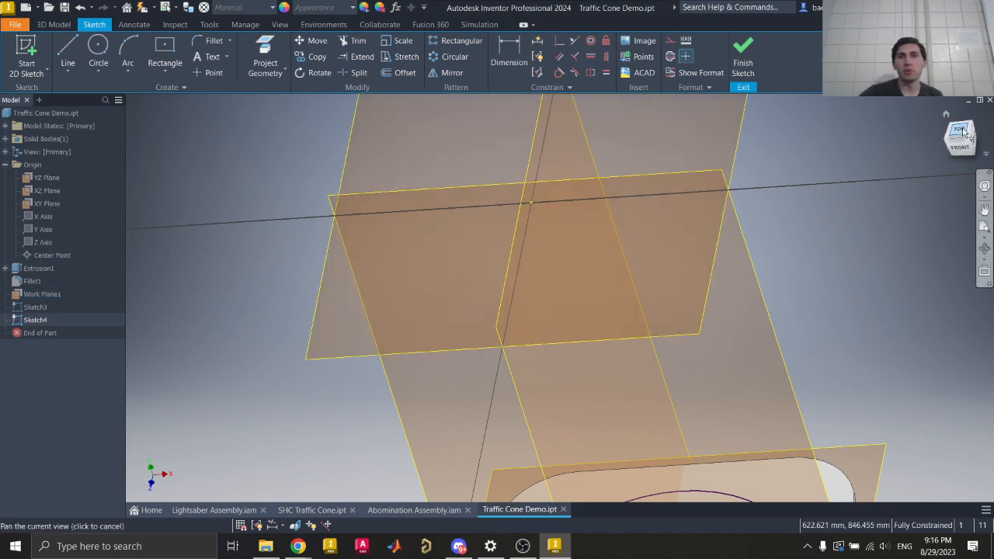
- Draw a 100 mm diameter circle centred on the origin point in the offset work plane's sketch
click(961, 129)
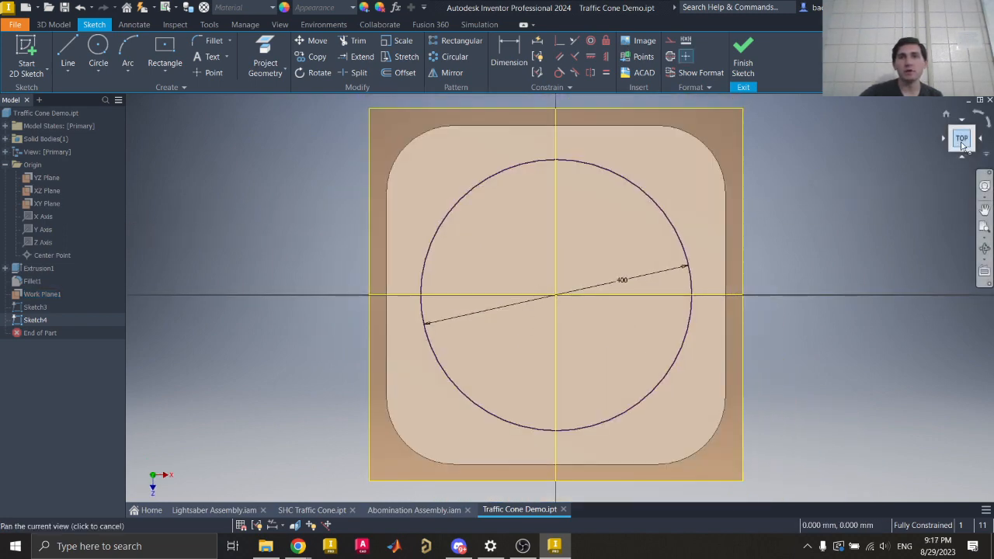
drag(962, 138, 924, 119)
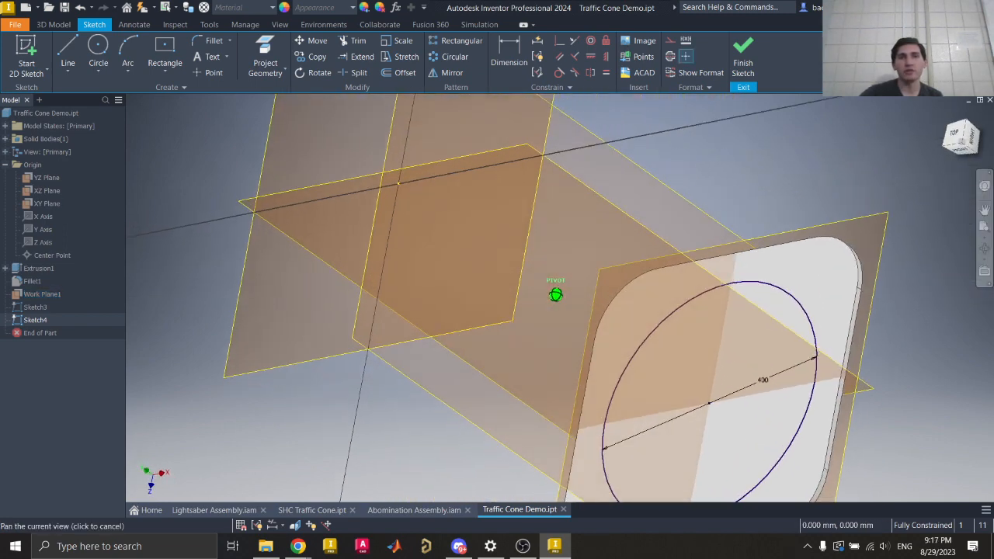
mouse_move(617, 179)
middle_down()
mouse_move(667, 255)
mouse_move(648, 246)
middle_up()
scroll(667, 256, down, 2)
scroll(648, 247, up, 1)
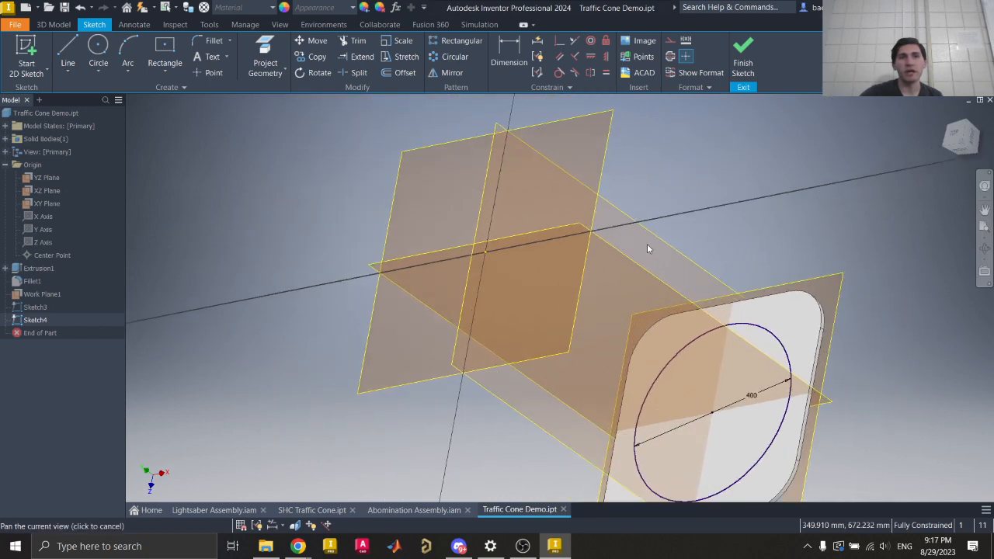
click(98, 48)
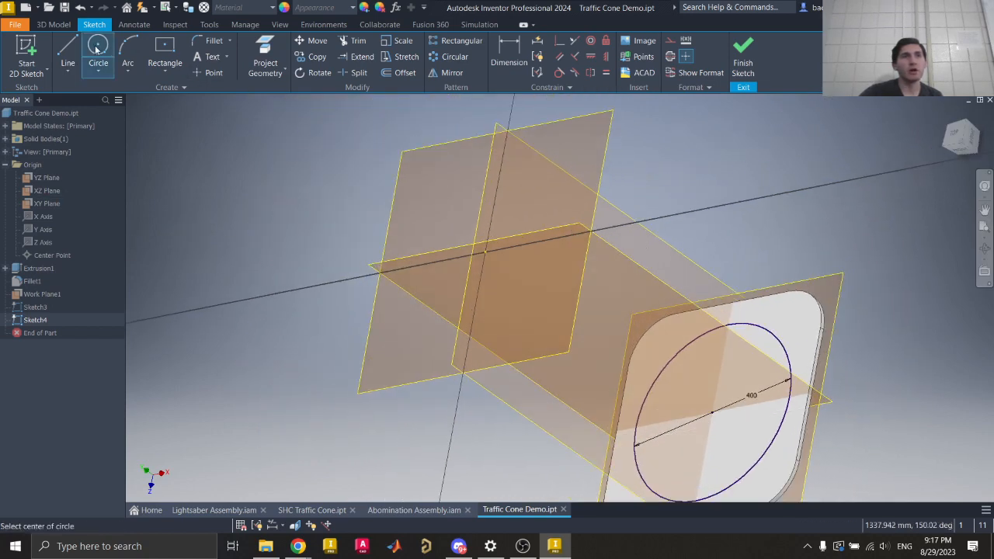
click(486, 253)
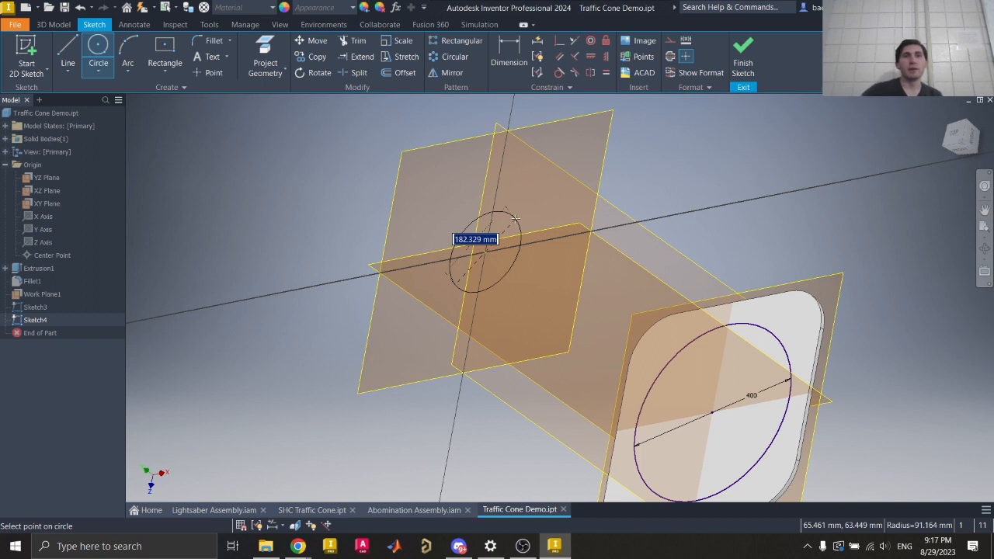
text(100)
key(Return)
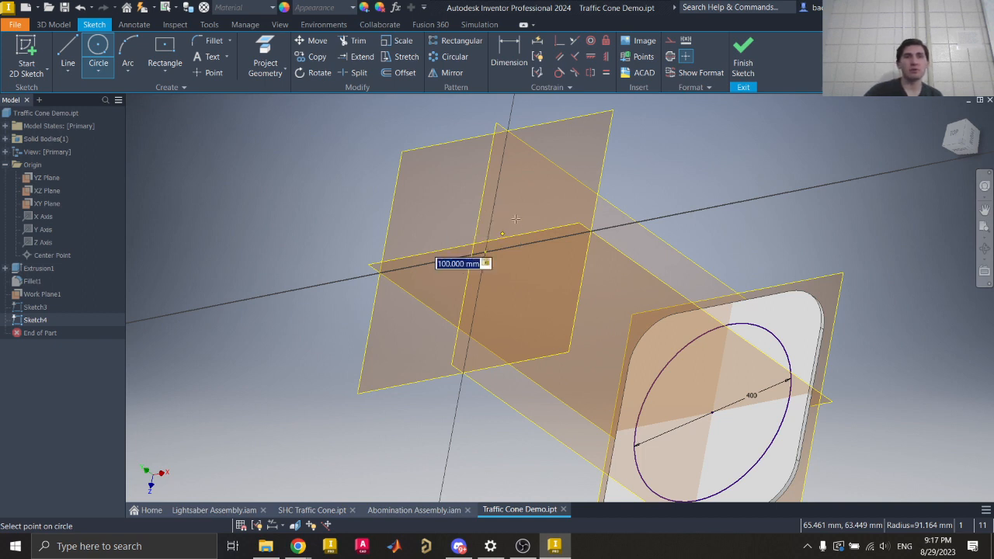
- Switch to Chrome and check the cone's top diameter in the SHC Traffic Cone.pdf drawing
click(303, 547)
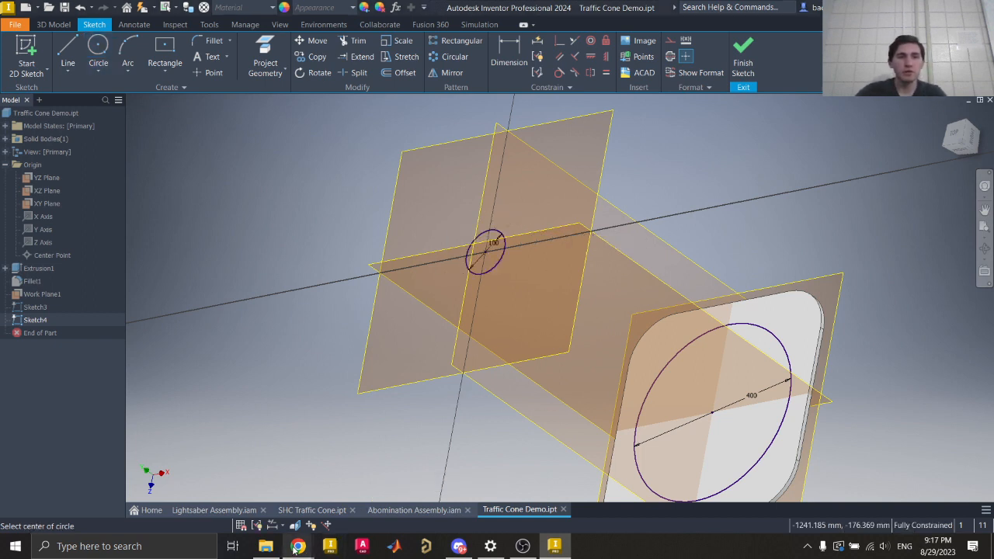
click(345, 499)
scroll(469, 405, up, 3)
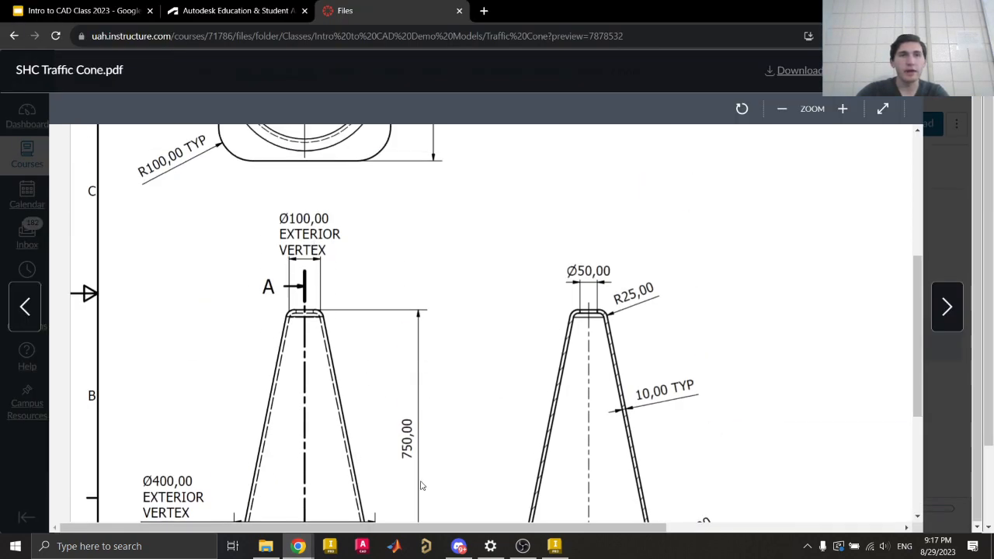
- Switch back to Inventor and finish the sketch with the 100 mm circle
click(554, 546)
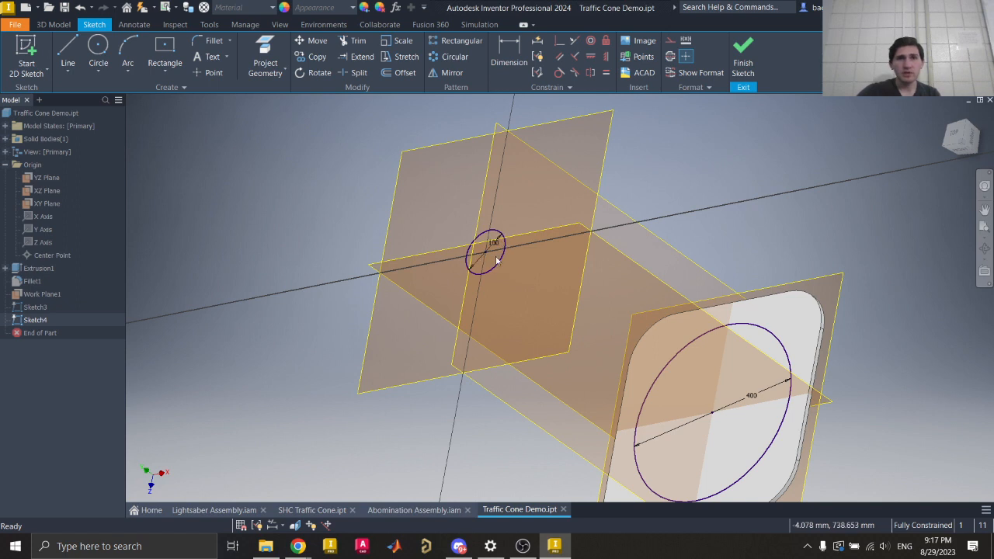
click(743, 60)
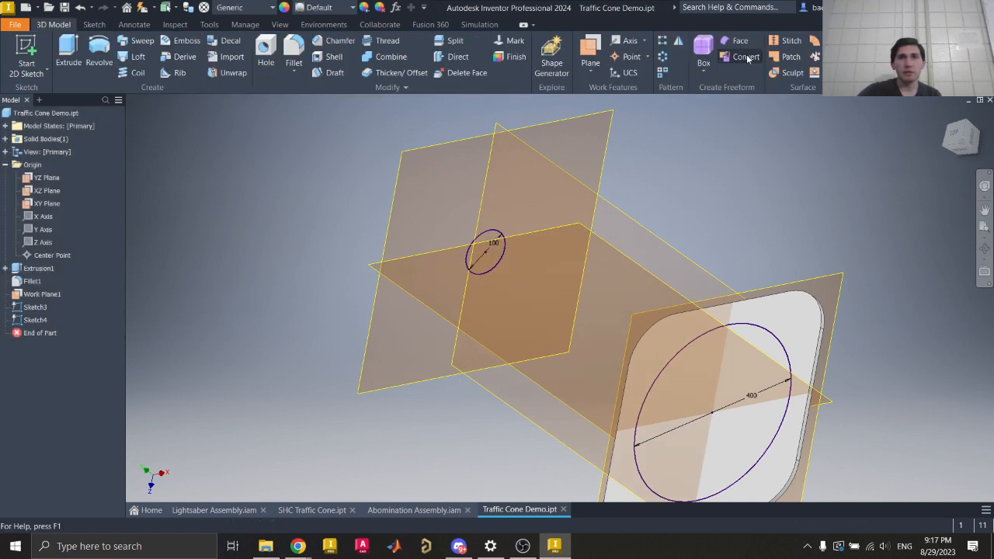
click(619, 251)
click(623, 215)
click(751, 197)
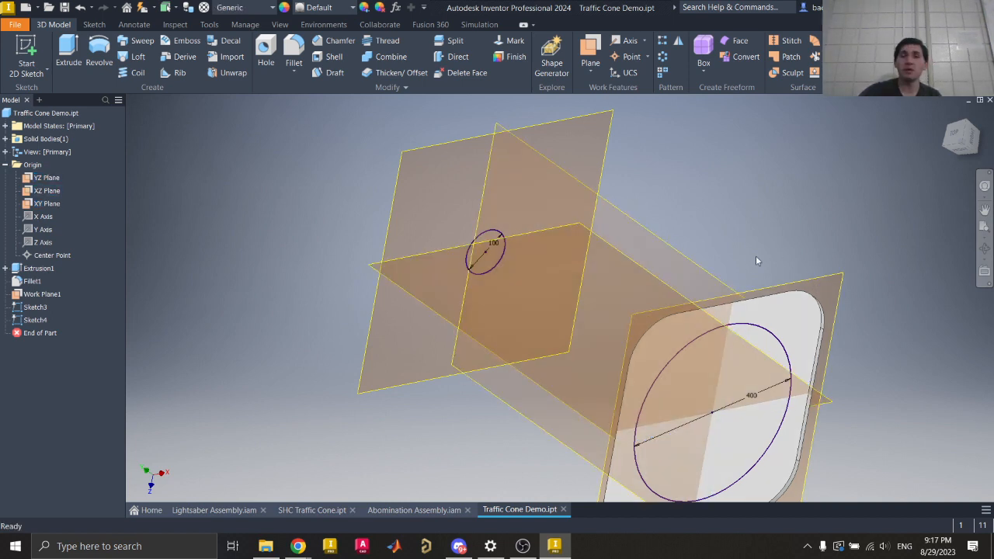
- Hide the YZ, XY and XZ origin planes and return to the home view
click(688, 261)
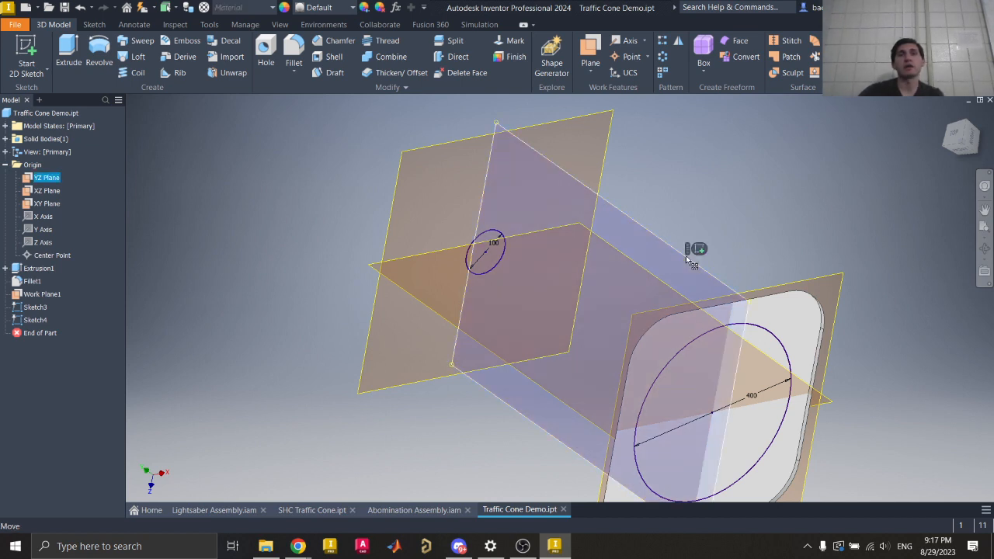
ctrl+click(688, 283)
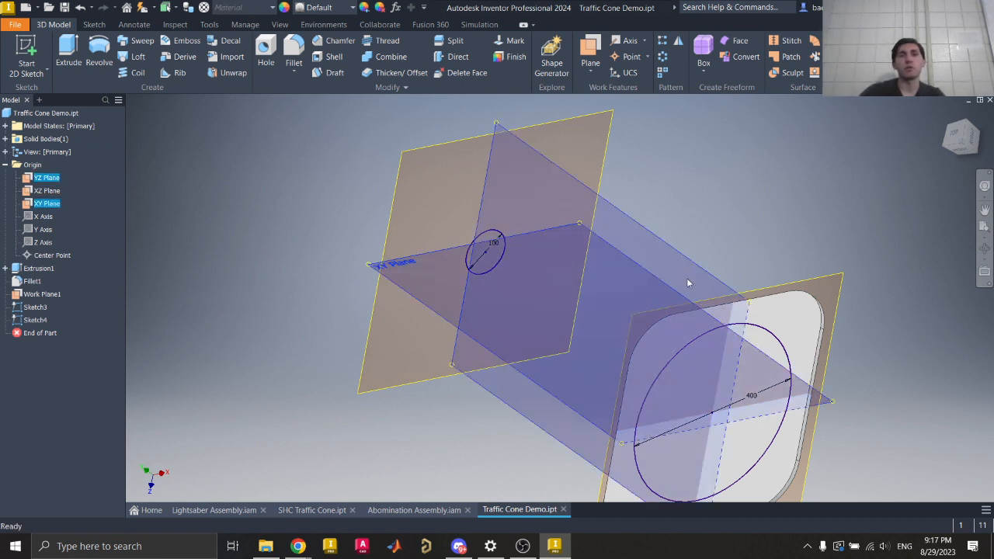
ctrl+click(794, 287)
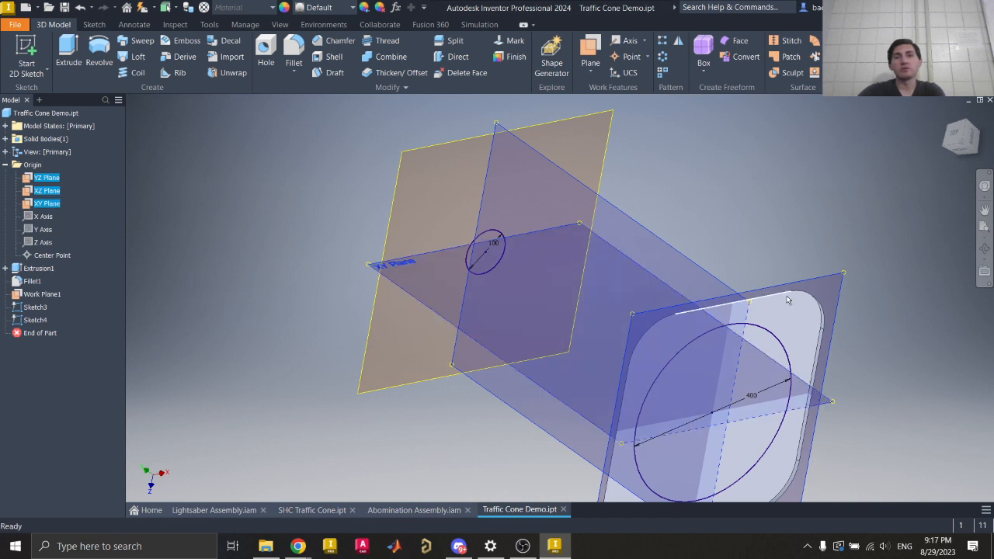
right_click(645, 270)
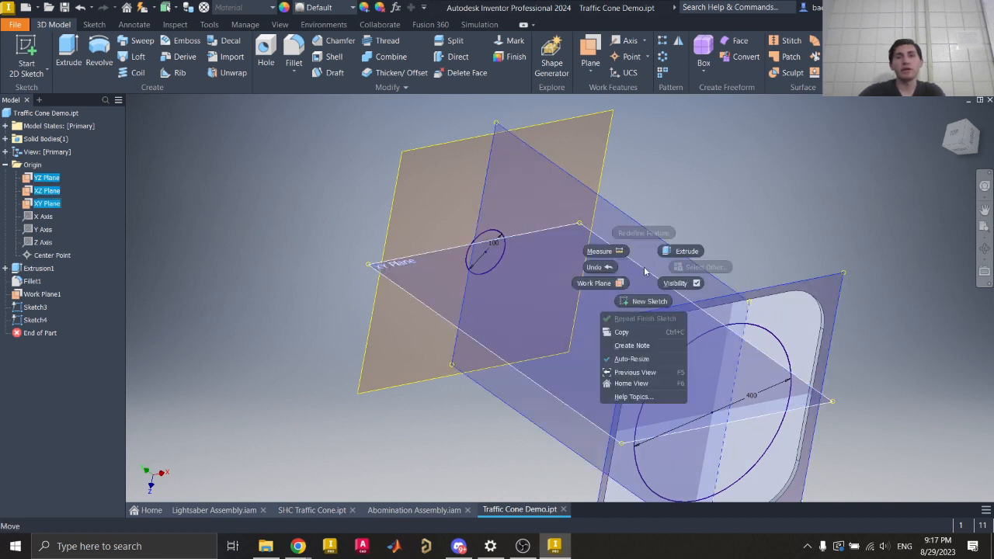
click(699, 284)
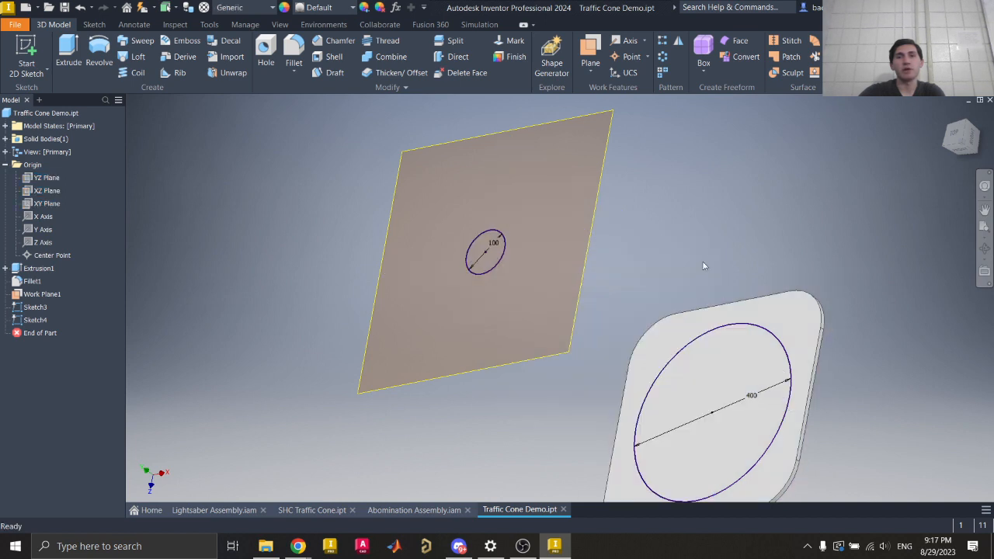
click(947, 116)
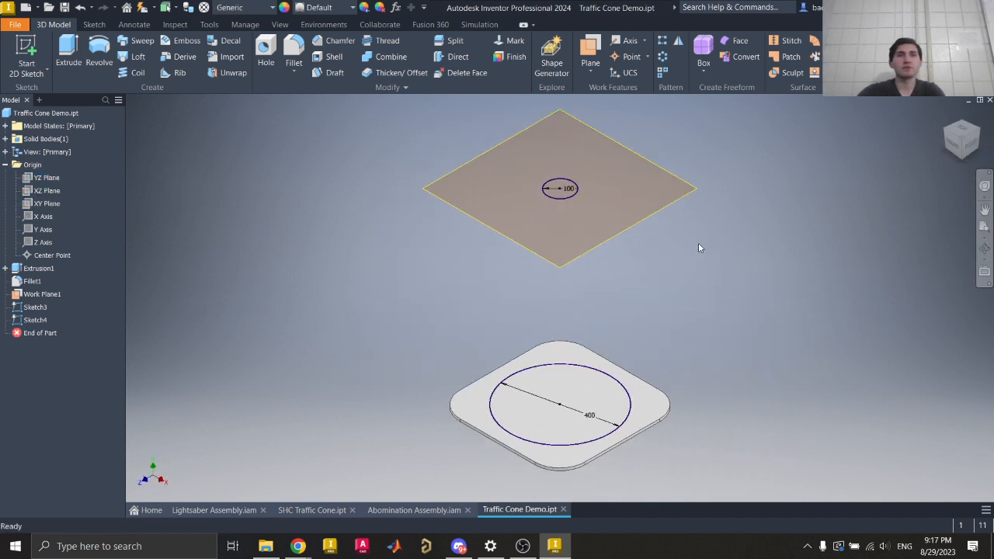
click(644, 212)
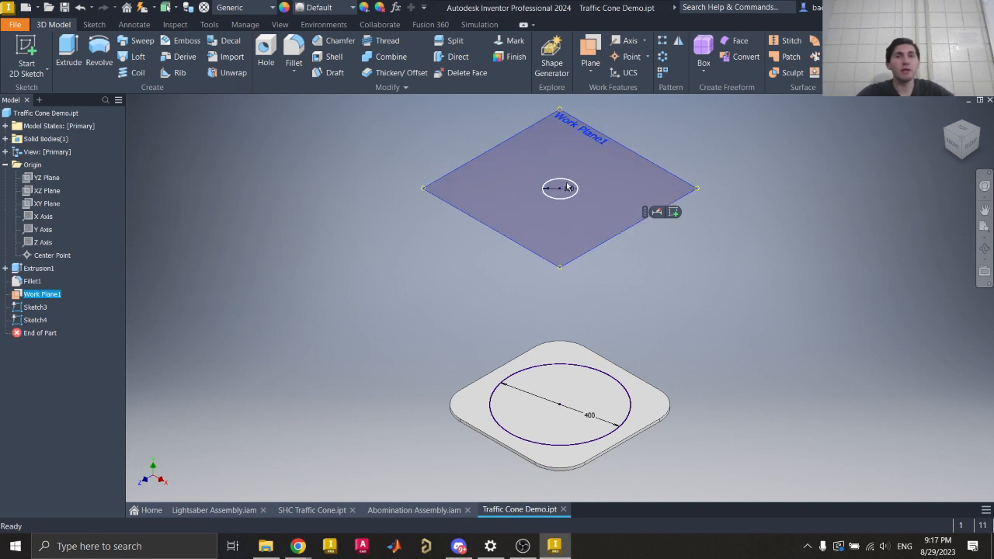
click(697, 243)
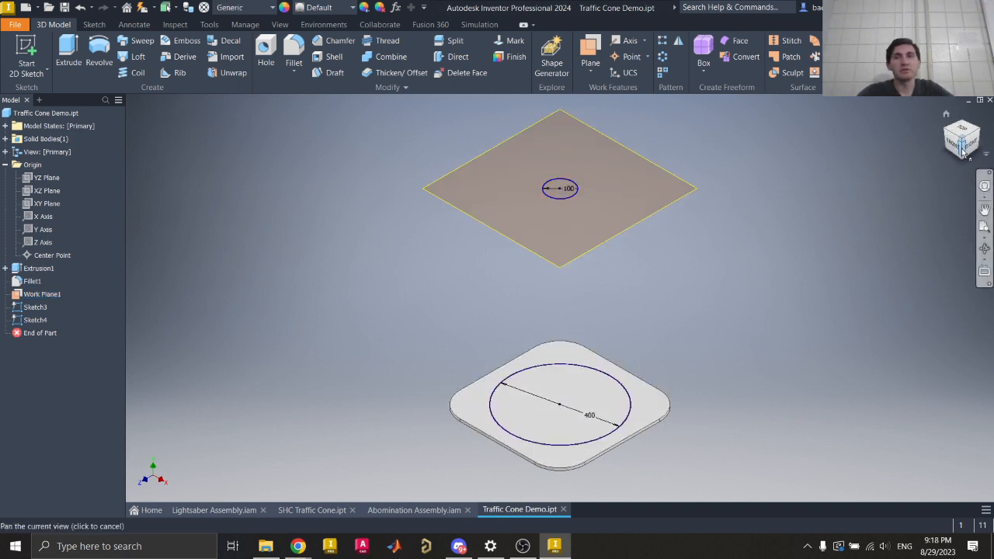
mouse_move(963, 152)
mouse_down()
mouse_move(956, 65)
mouse_move(960, 134)
mouse_up()
click(946, 114)
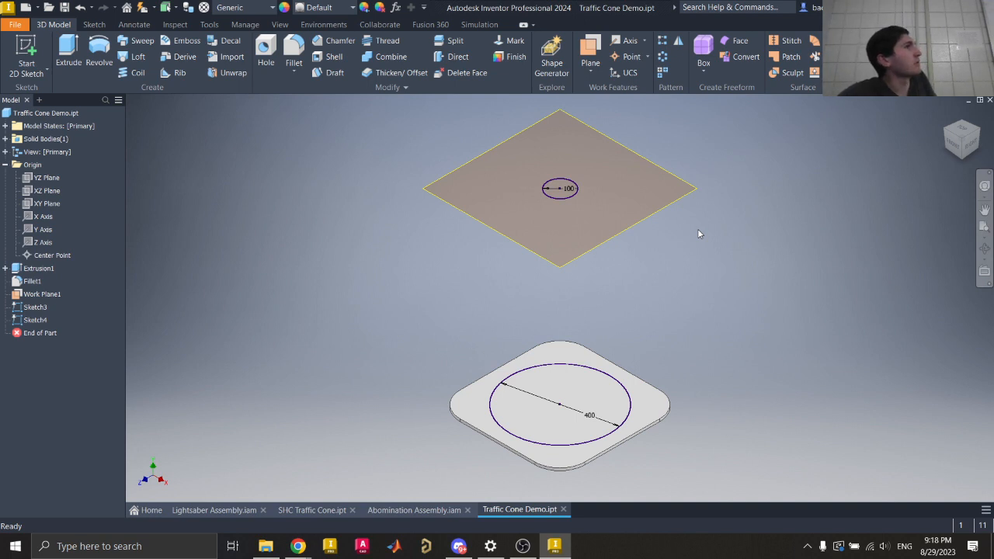
click(5, 165)
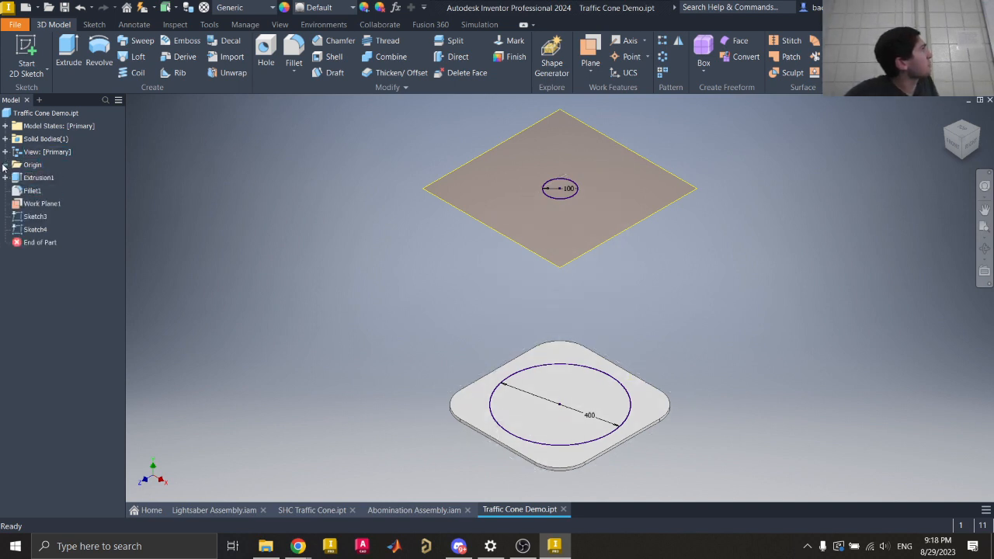
click(5, 165)
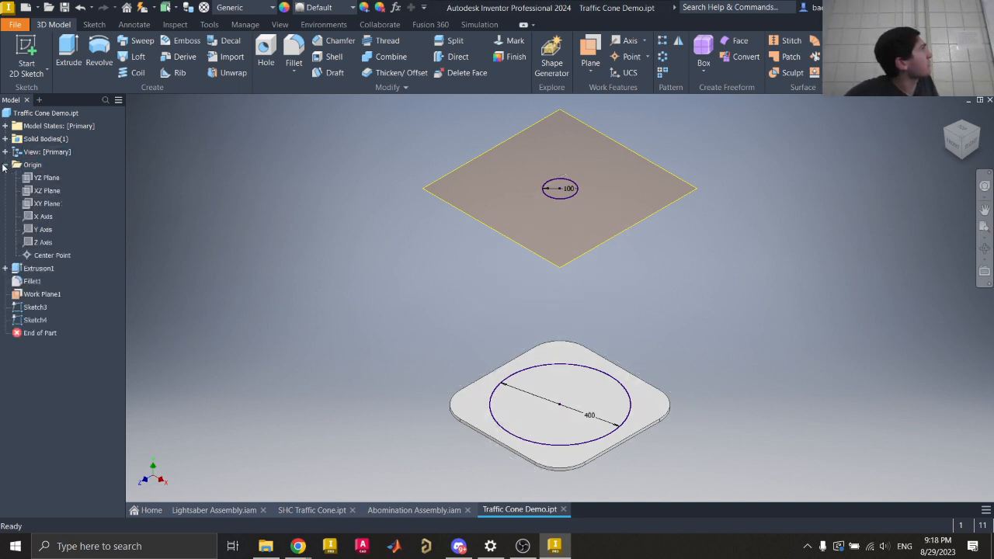
- Make the YZ, XZ and XY origin planes visible together
click(44, 178)
ctrl+click(47, 191)
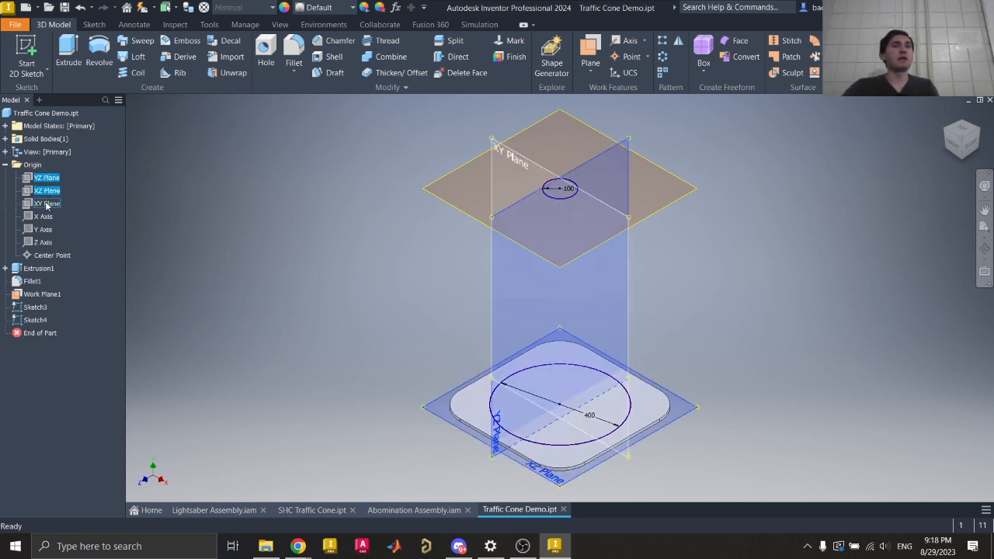
ctrl+click(46, 204)
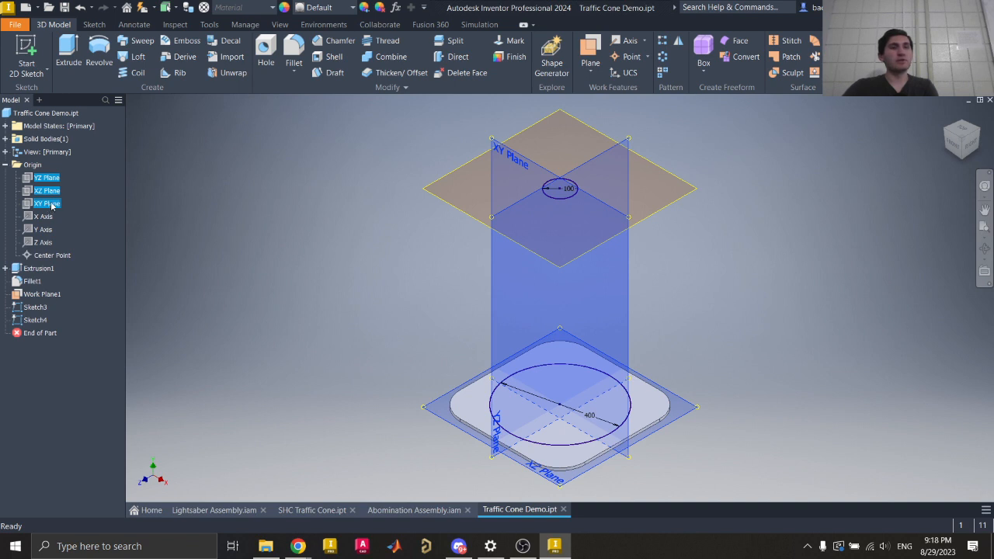
right_click(50, 204)
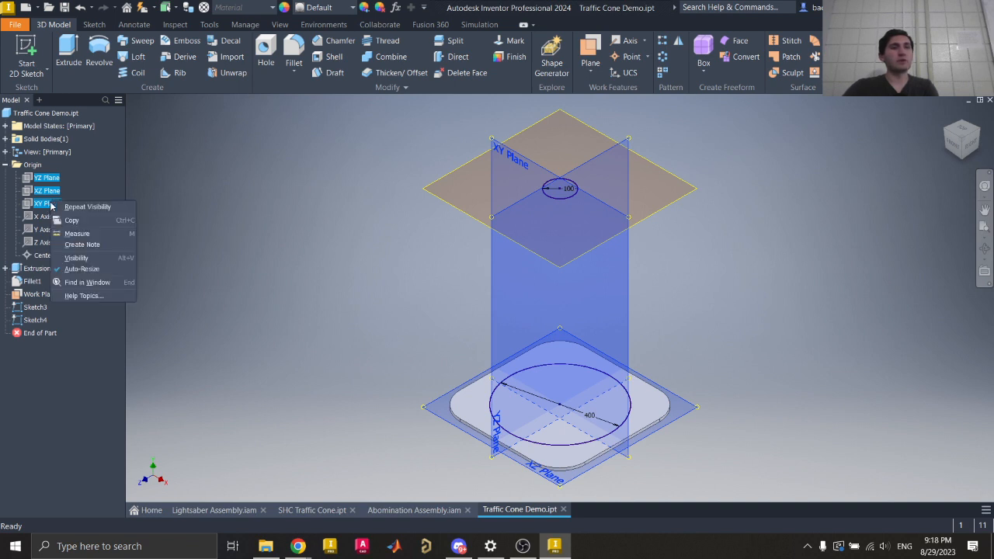
click(79, 258)
- Hide all three origin planes together
click(47, 178)
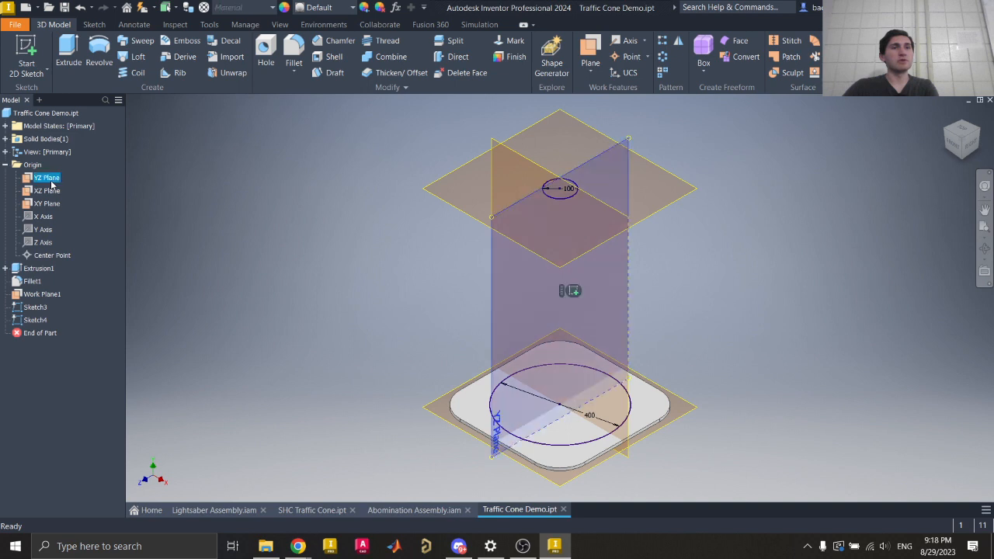
ctrl+click(46, 191)
ctrl+click(48, 204)
right_click(51, 204)
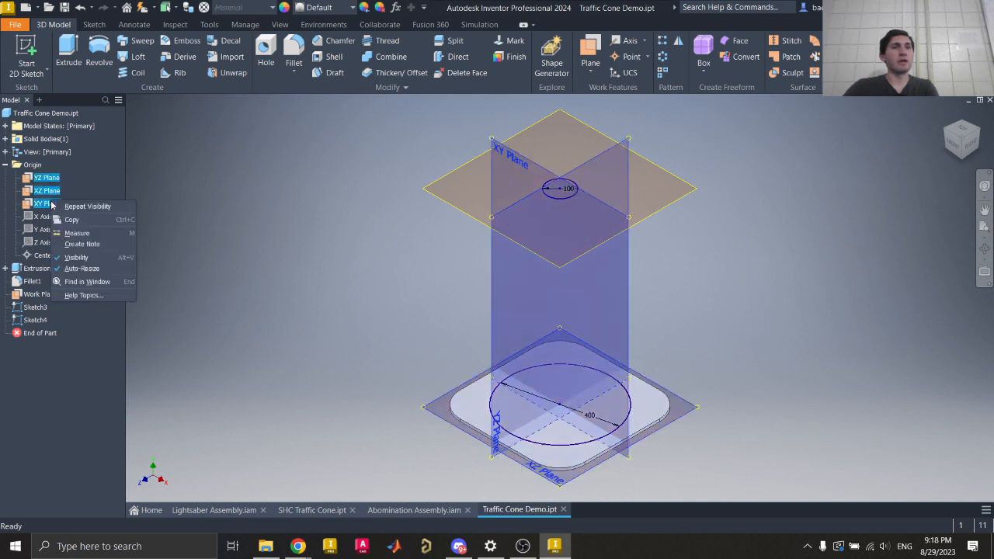
click(78, 258)
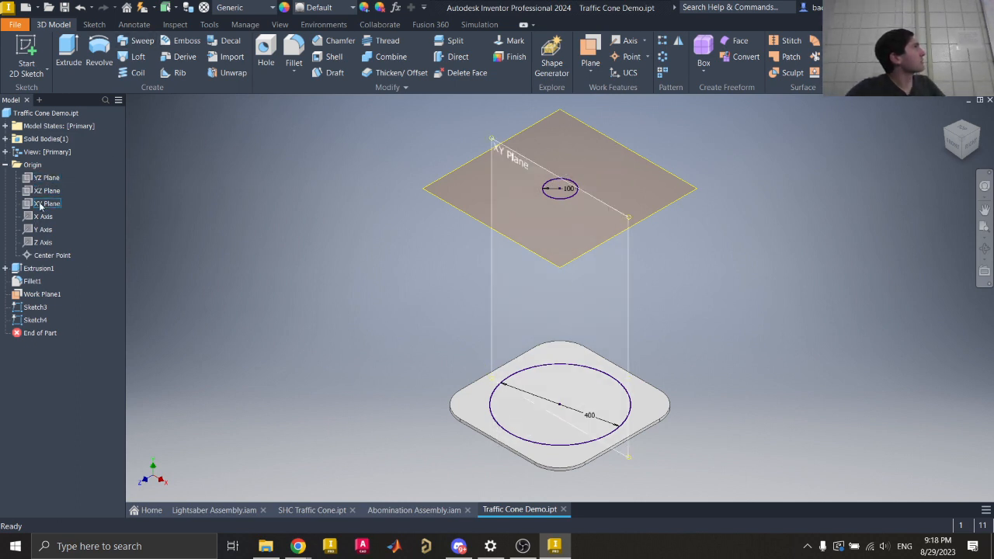
- Show the YZ origin plane on its own and hide it again from the model view
right_click(45, 178)
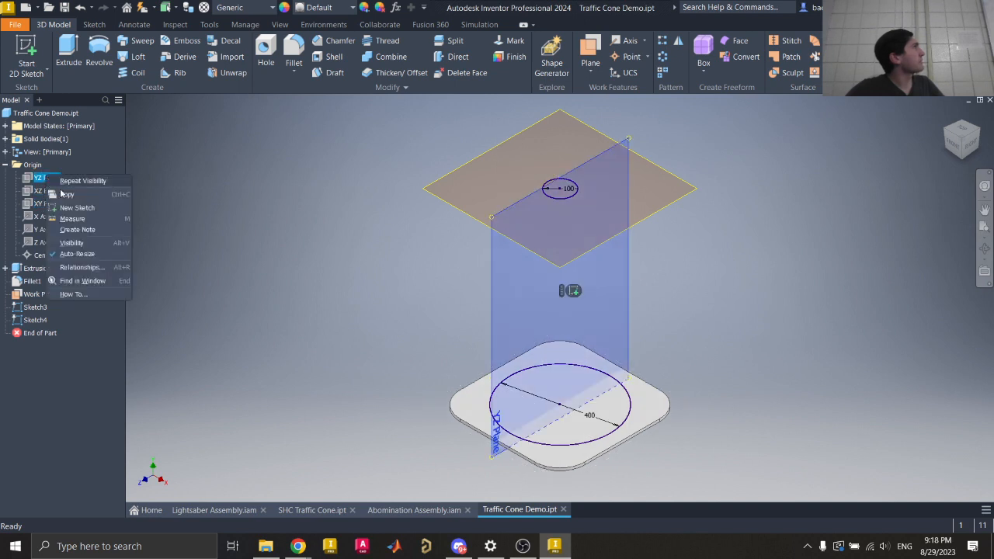
click(78, 243)
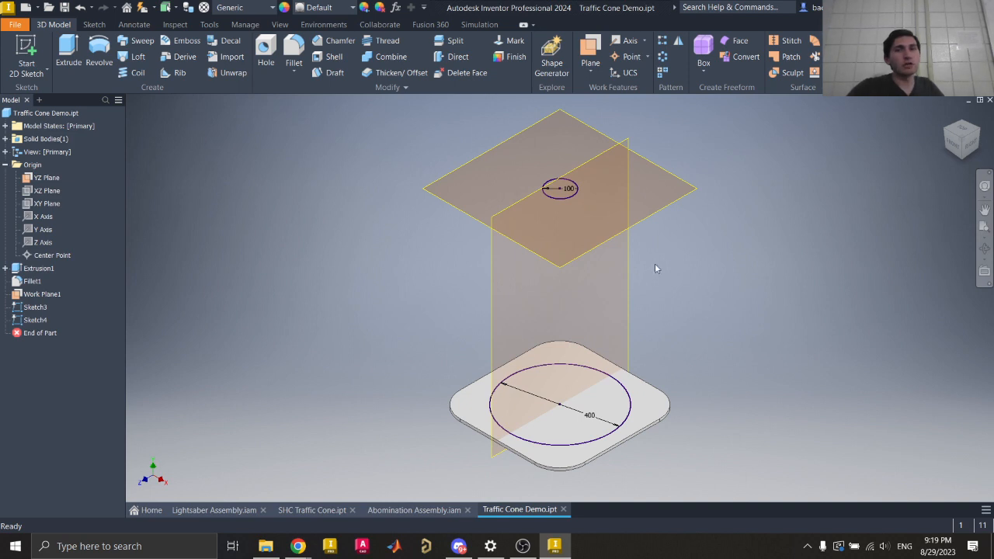
click(627, 267)
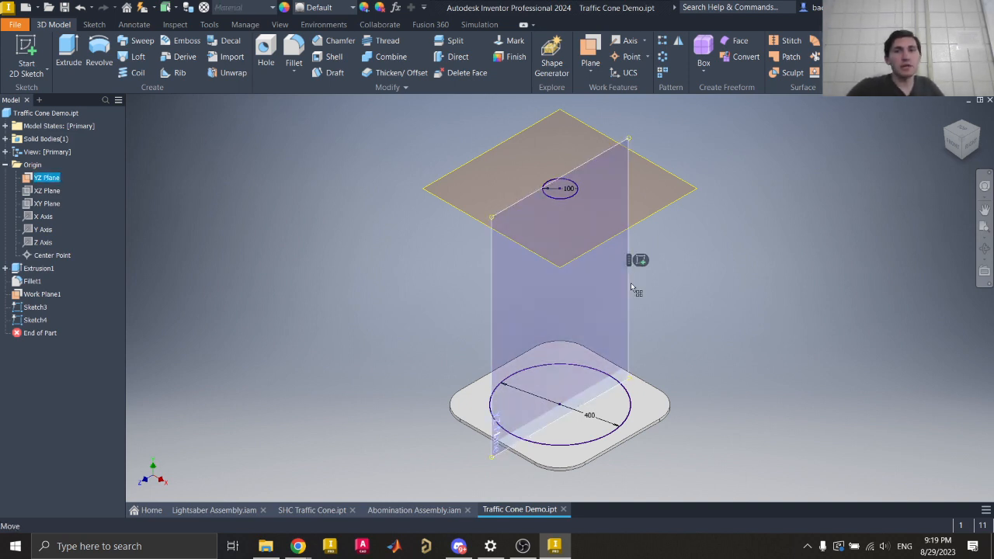
right_click(630, 280)
click(666, 294)
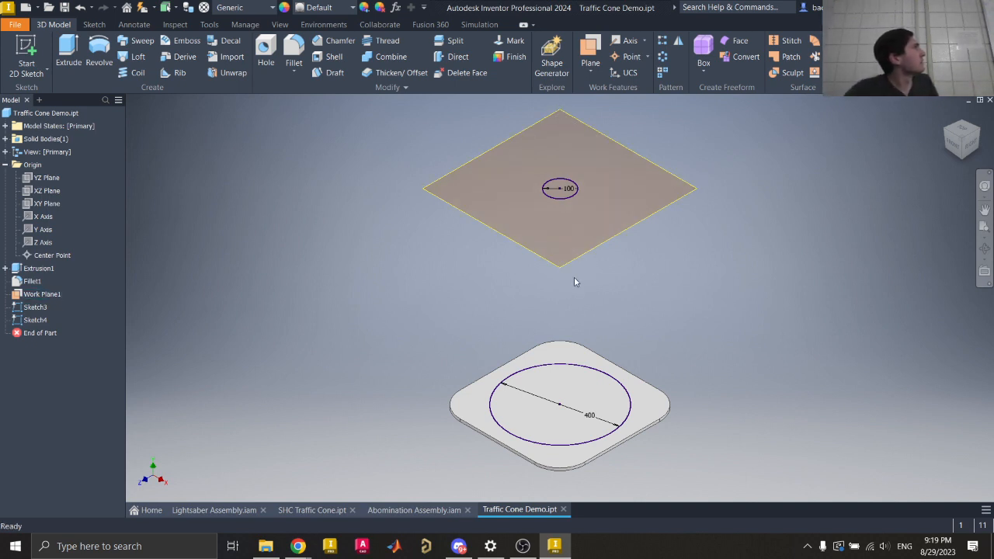
- Loft a solid cone from the 400 mm circle on the base plate to the 100 mm circle on the offset work plane
click(585, 256)
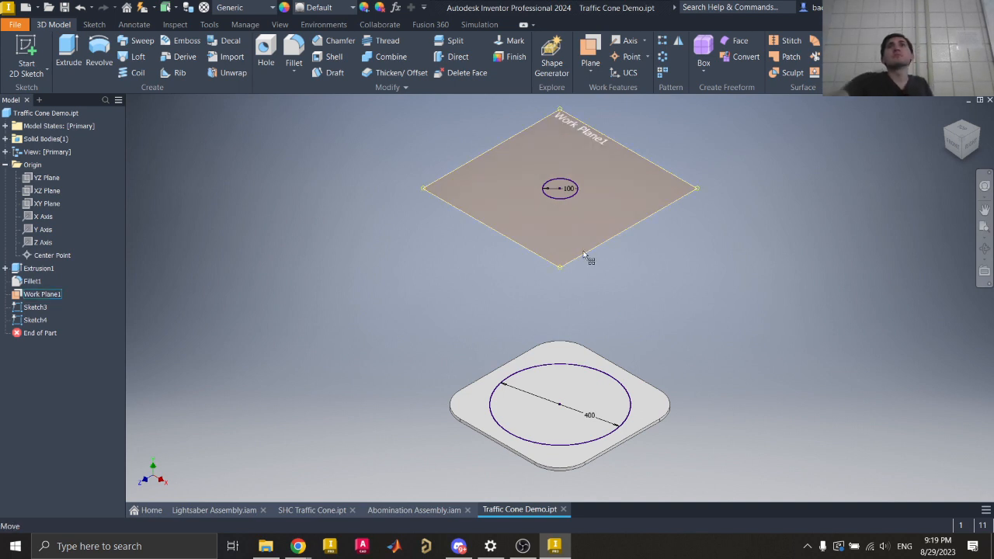
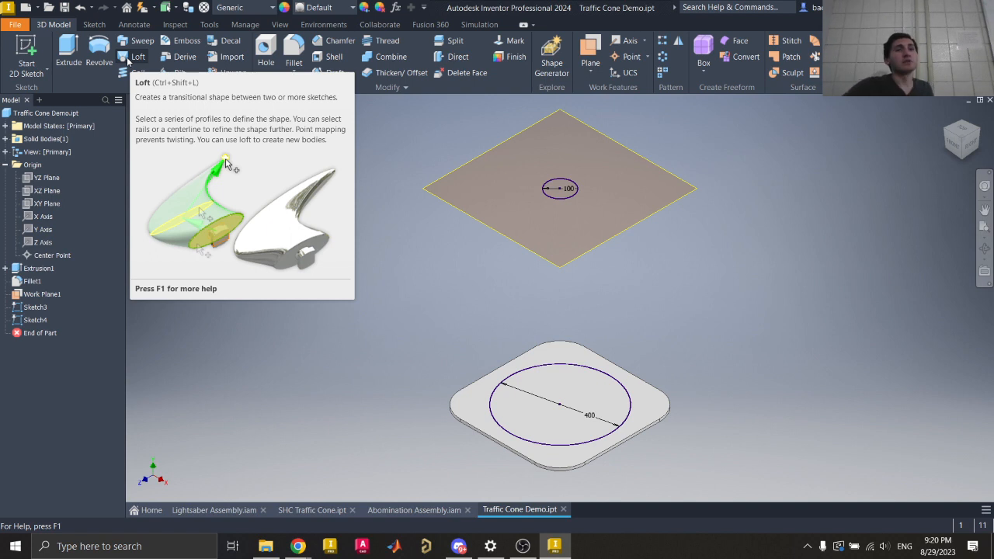
click(132, 57)
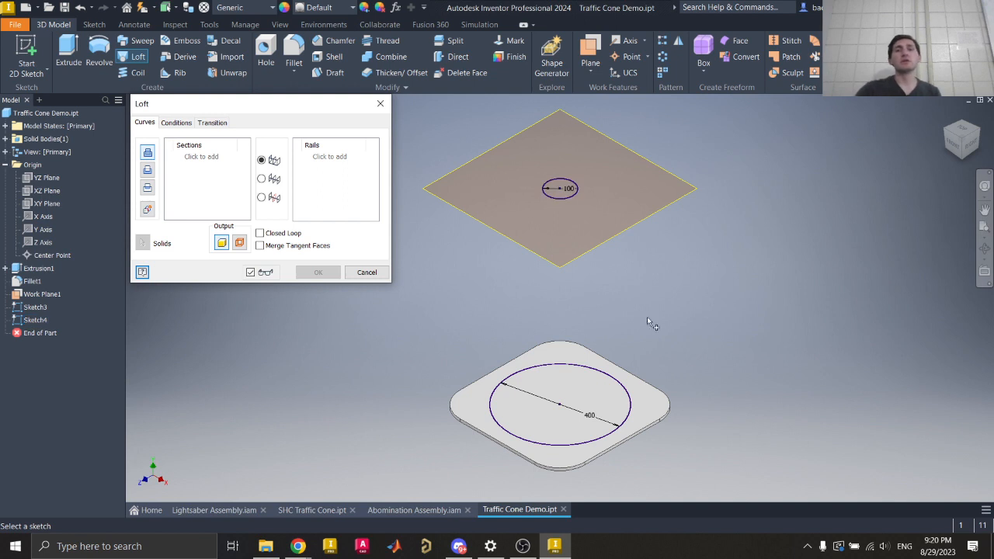
click(573, 372)
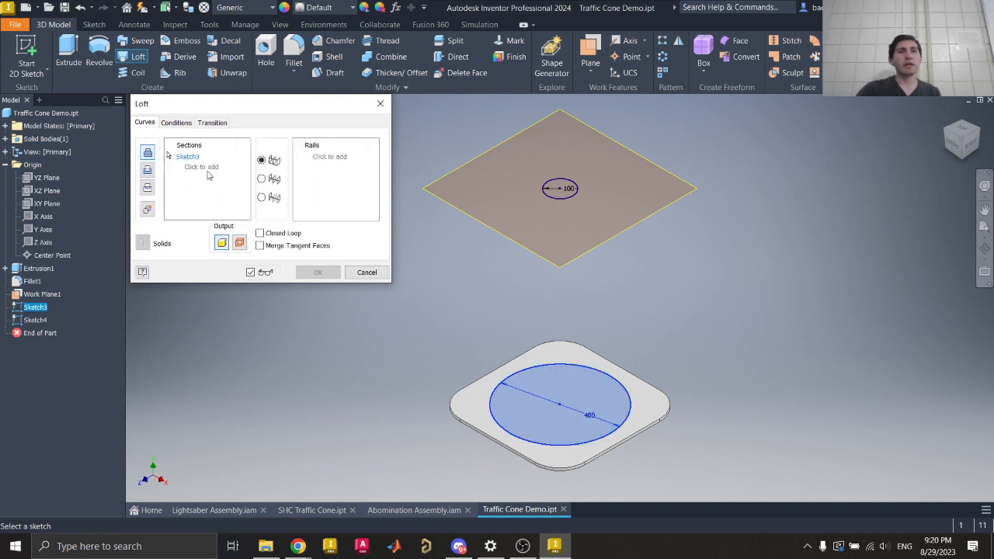
click(564, 197)
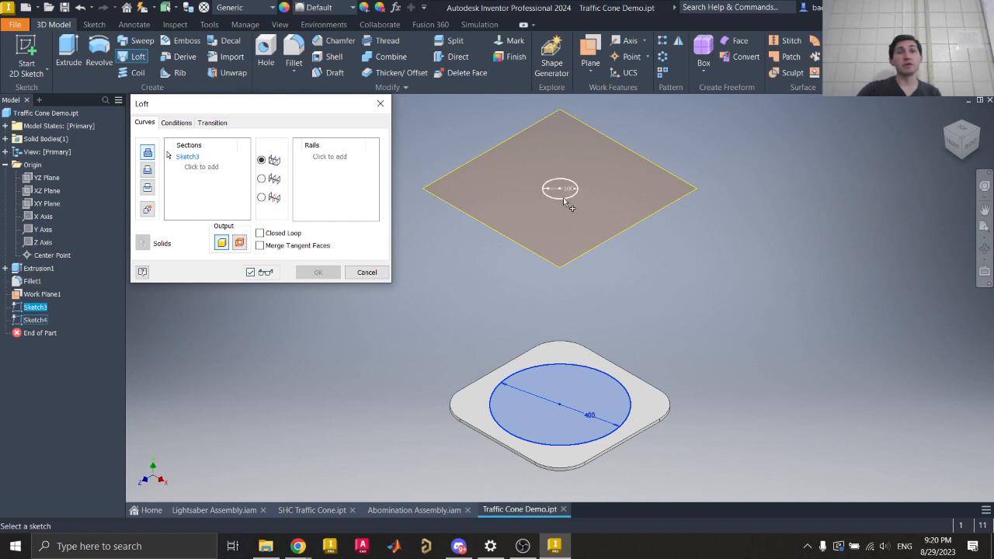
click(564, 200)
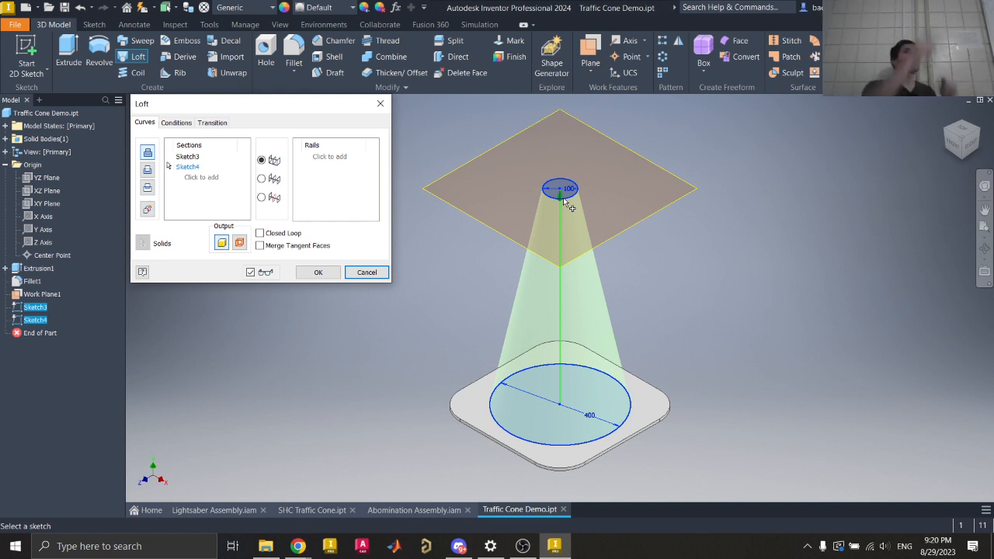
click(333, 272)
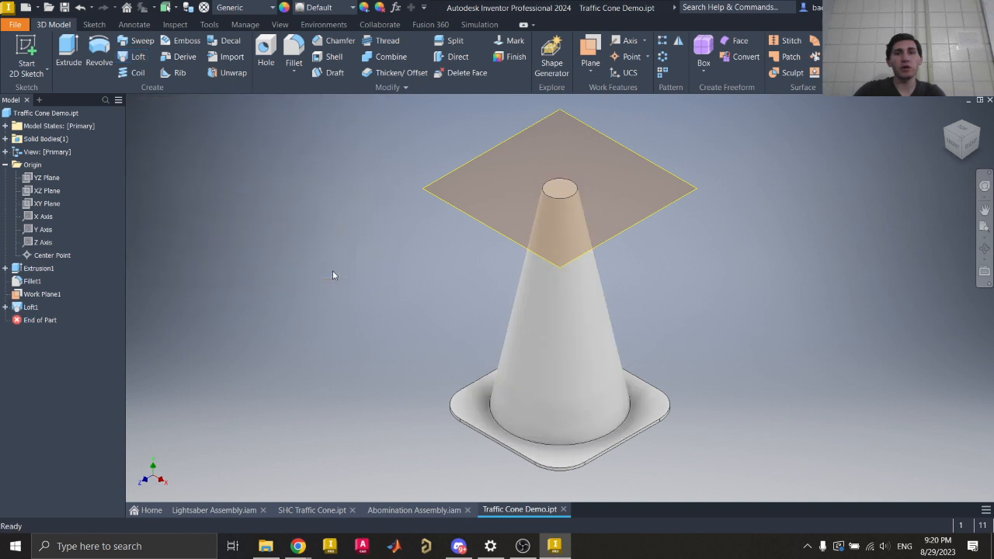
- Hide the offset work plane at the top of the cone
click(478, 221)
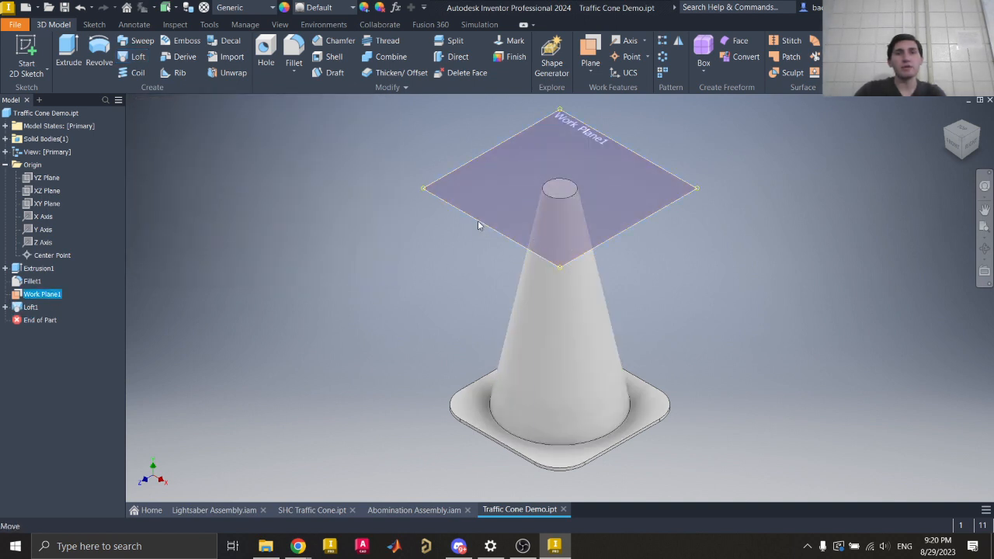
right_click(478, 221)
click(490, 222)
click(473, 231)
click(476, 218)
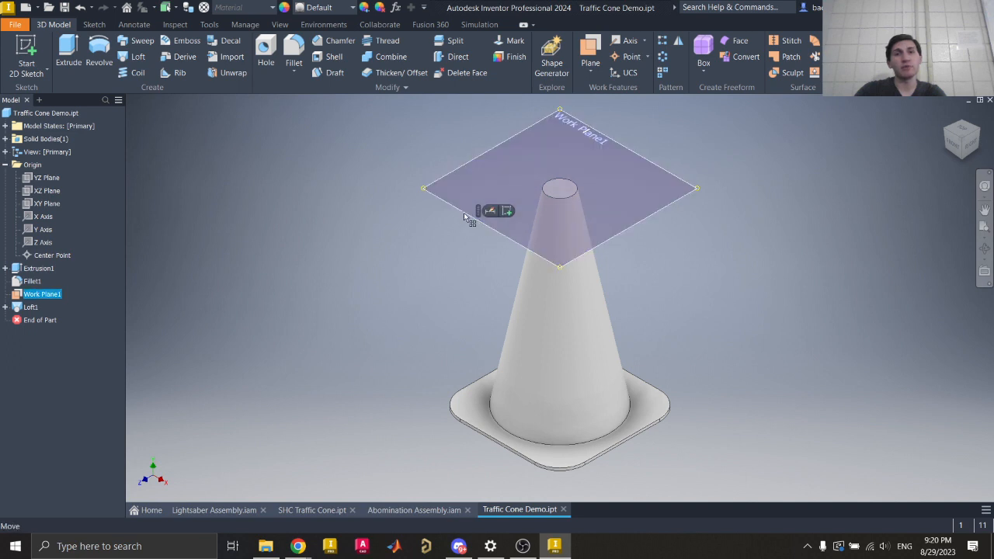
right_click(463, 220)
click(497, 228)
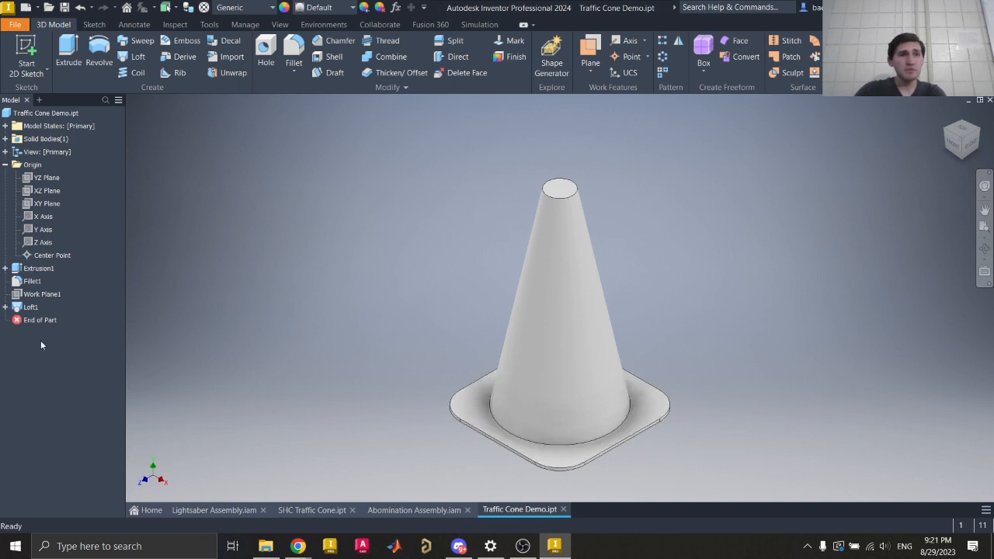
- Edit the loft's 400 mm circle sketch, add an origin-centred rectangle about 424 mm by 433 mm around the circle, and finish the sketch
click(6, 307)
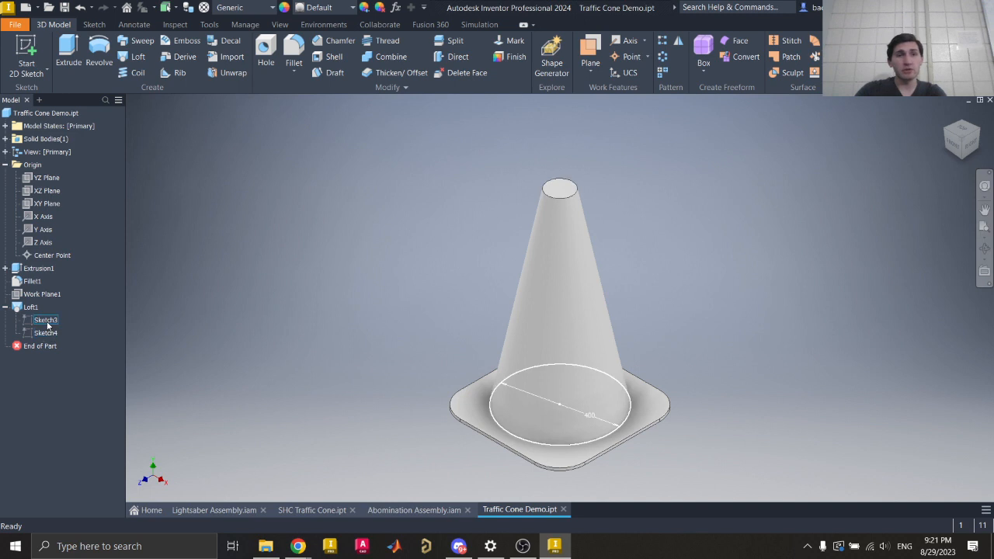
double_click(46, 321)
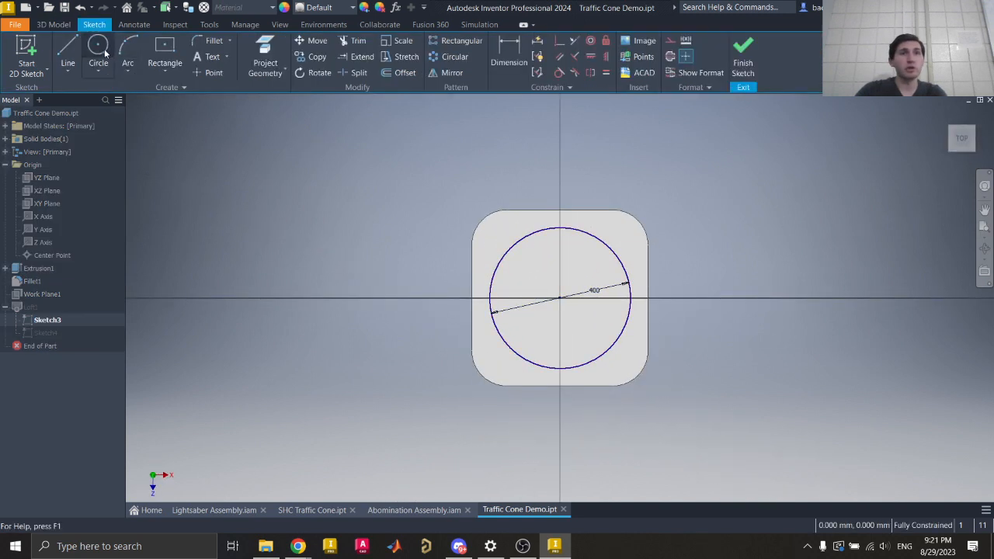
click(165, 52)
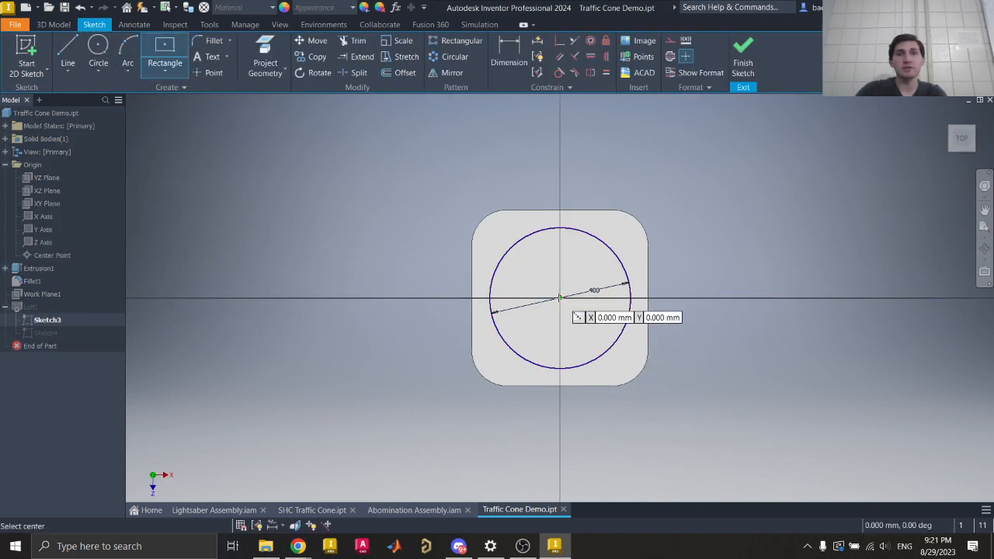
click(559, 297)
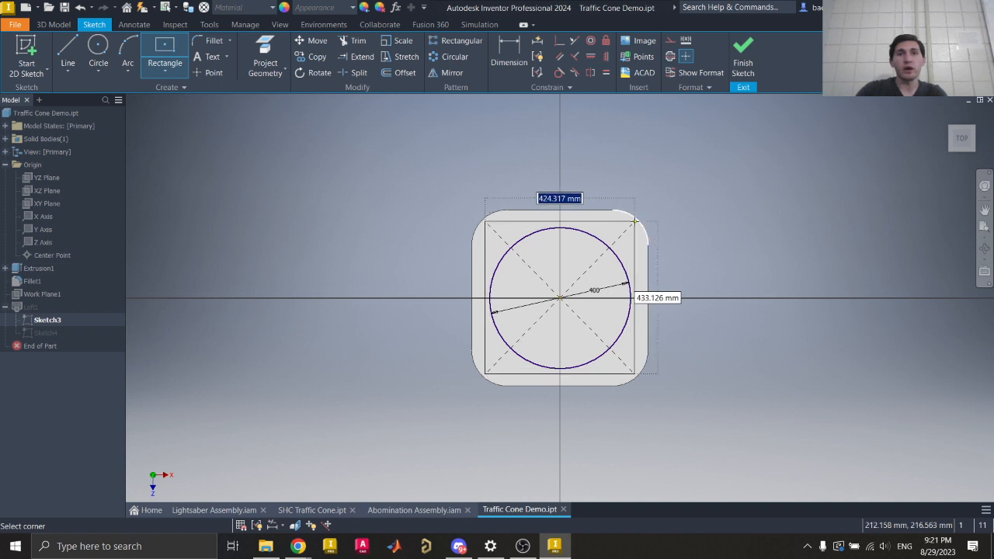
click(634, 225)
click(743, 54)
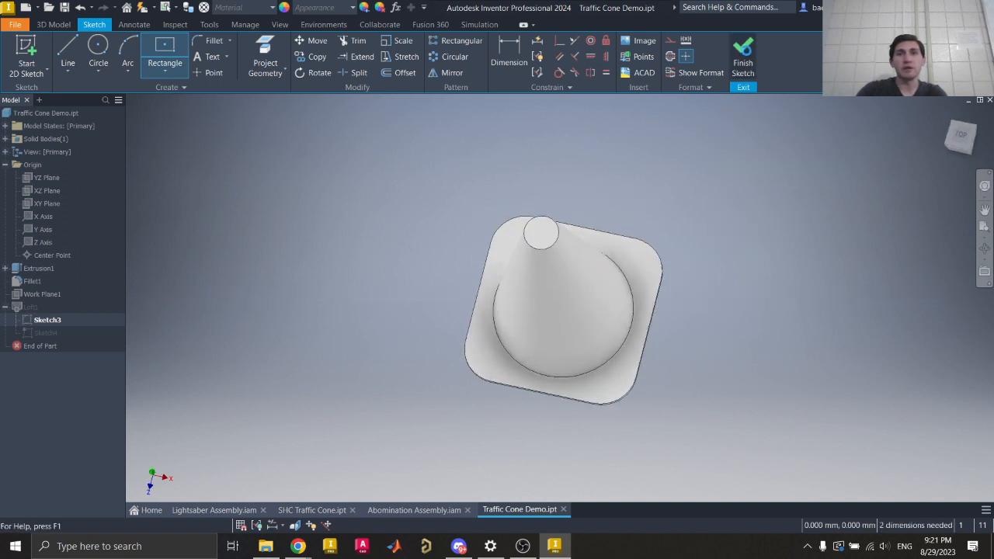
- Redefine the loft so its base section is the rectangle's profile instead of the 400 mm circle, and inspect the resulting shape
double_click(31, 308)
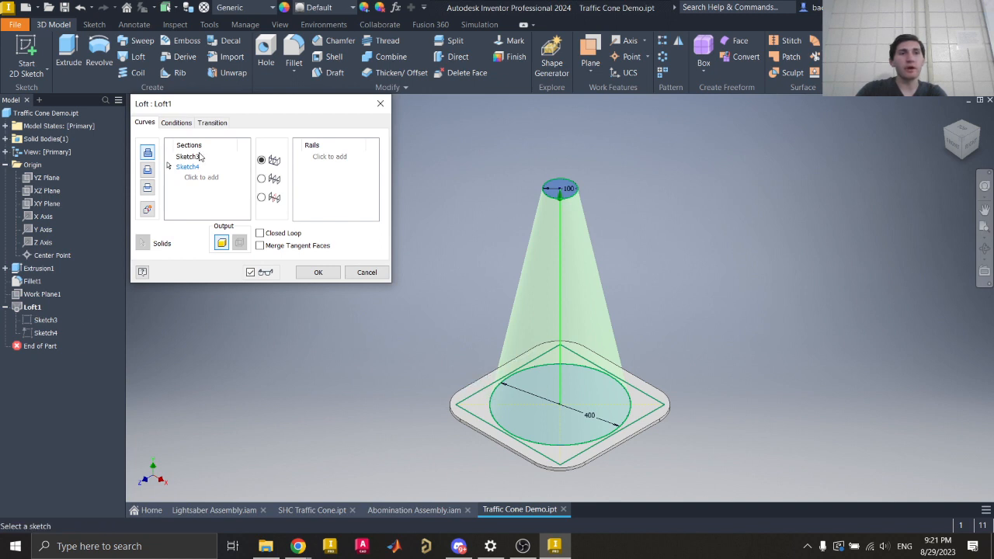
click(195, 156)
click(476, 392)
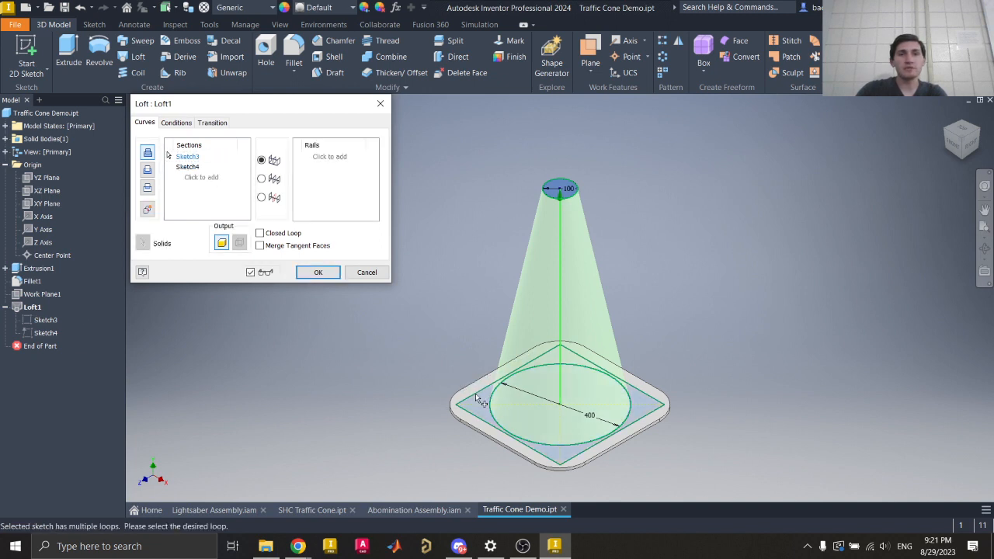
click(309, 272)
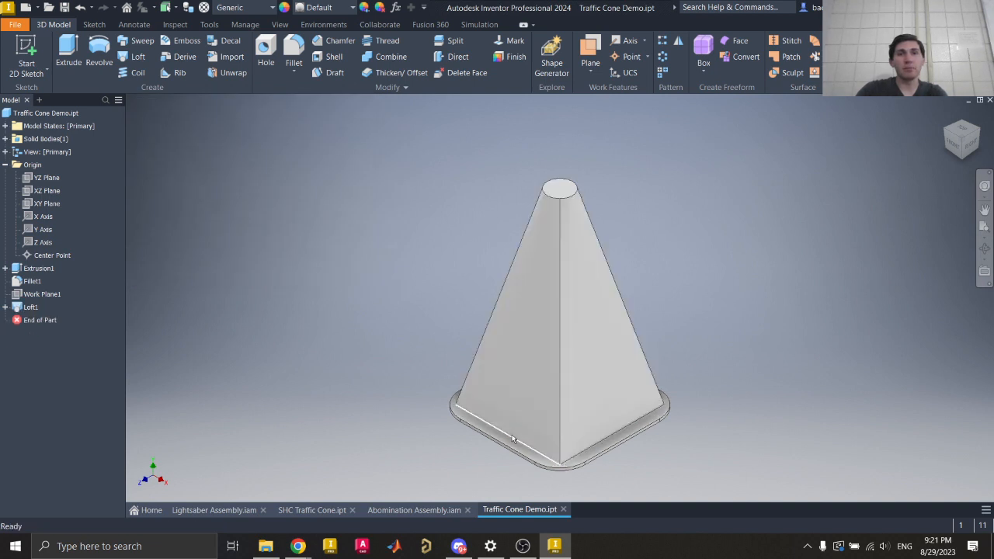
drag(969, 135, 971, 156)
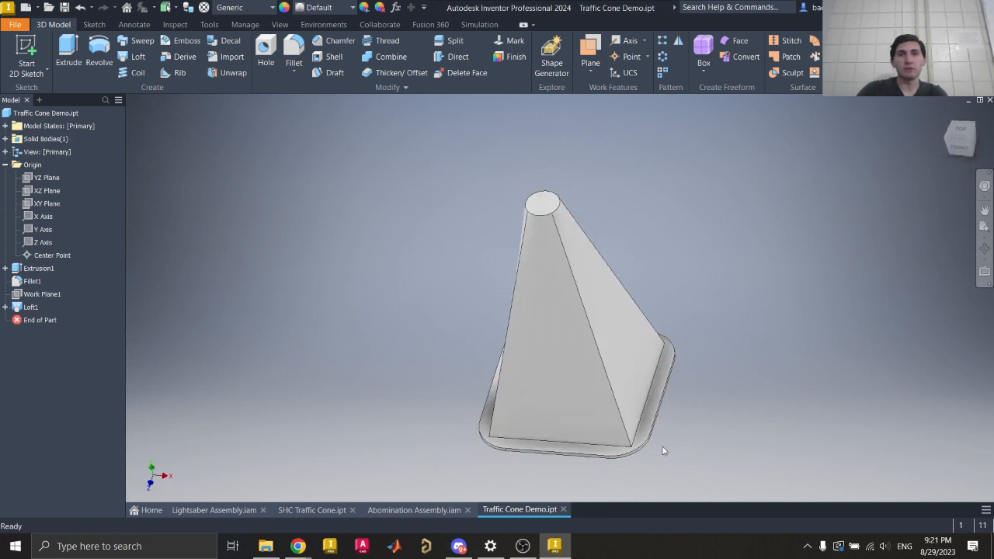
- Undo the loft section change and the added rectangle to restore the round cone
key(ctrl+z)
key(ctrl+z)
key(ctrl+z)
key(ctrl+z)
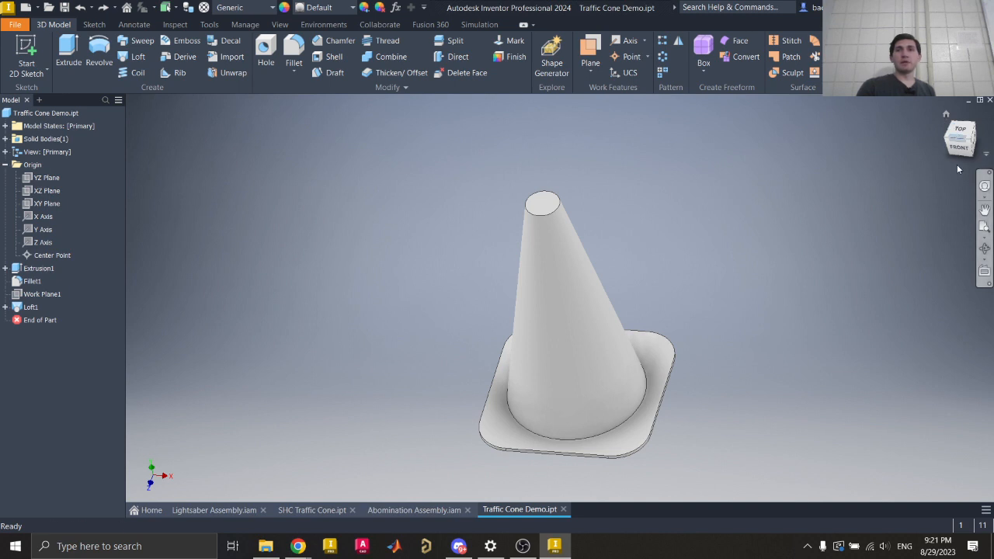
- Examine the cone from below, including the bottom face of the base plate, and return to an isometric view
click(985, 210)
drag(948, 146, 905, 31)
shift+middle_drag(560, 186, 618, 232)
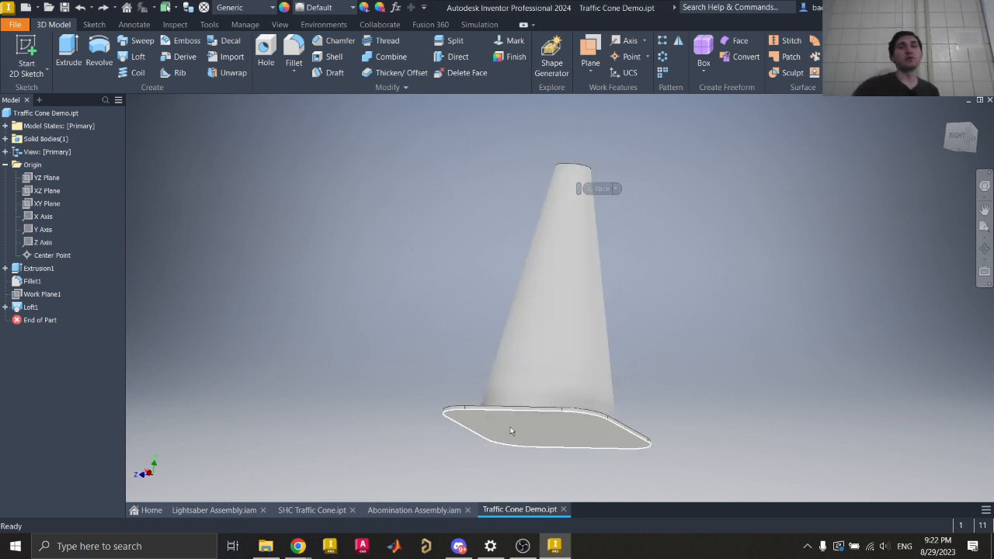
click(542, 440)
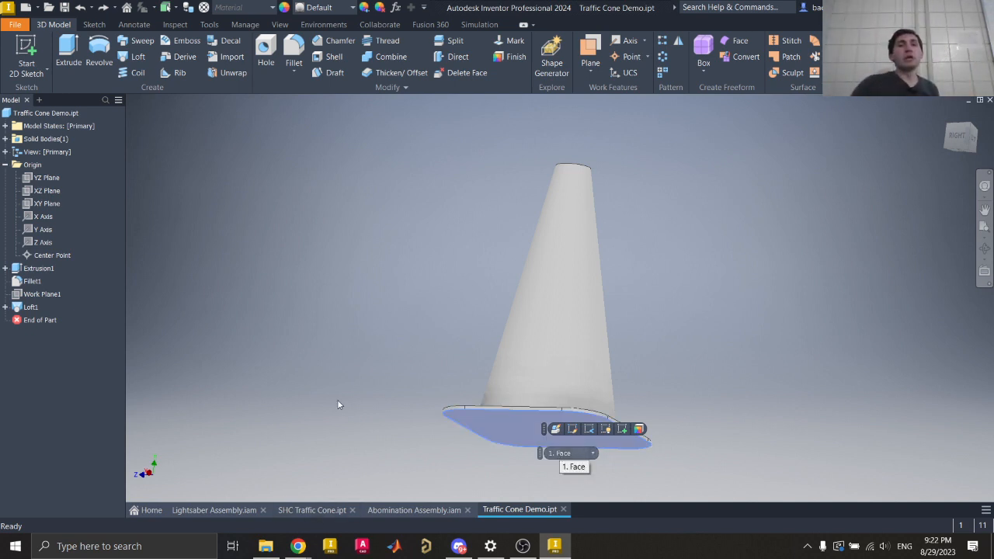
click(361, 306)
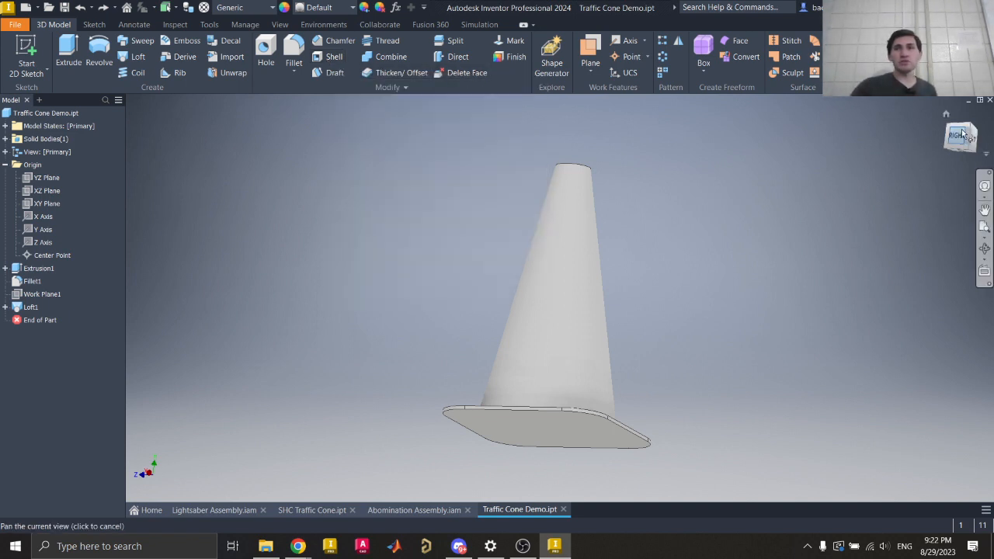
drag(959, 137, 958, 144)
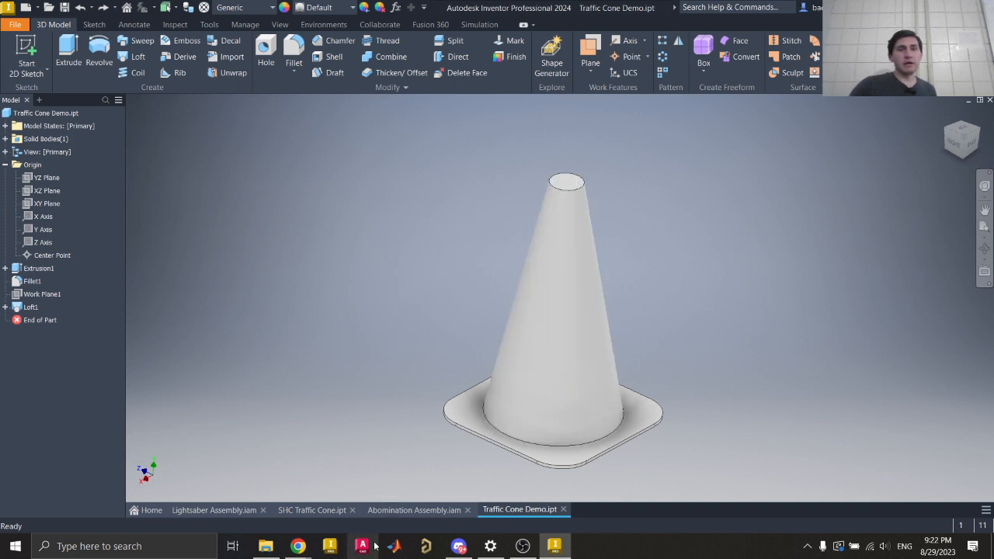
- Switch to Chrome and check the cone's tip and wall dimensions in the SHC Traffic Cone.pdf drawing
mouse_move(298, 546)
click(337, 518)
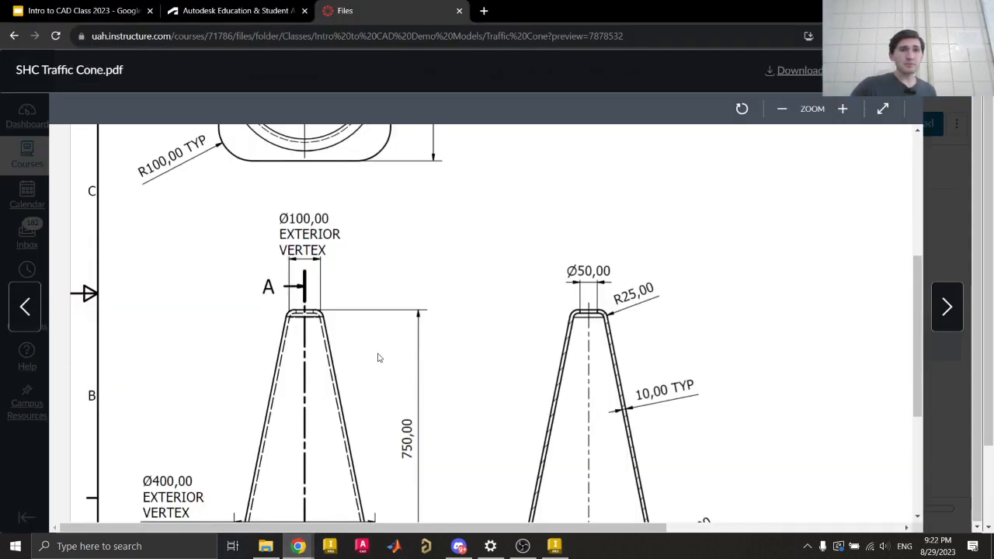
- Check the fillet radii in the cone drawing, switch to Inventor, and fillet the cone's base edge and top edge at 25 mm
scroll(377, 356, down, 3)
scroll(466, 391, up, 2)
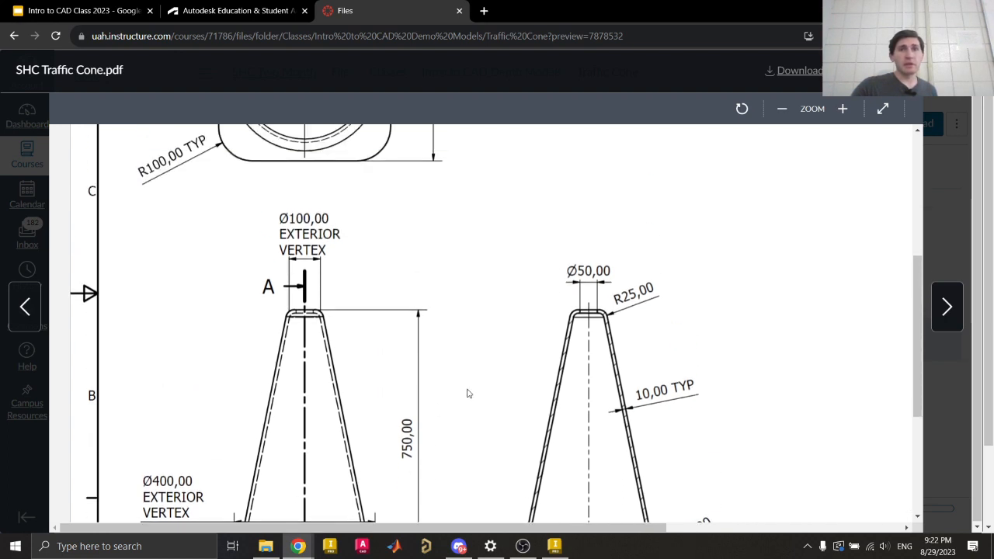
scroll(606, 316, down, 2)
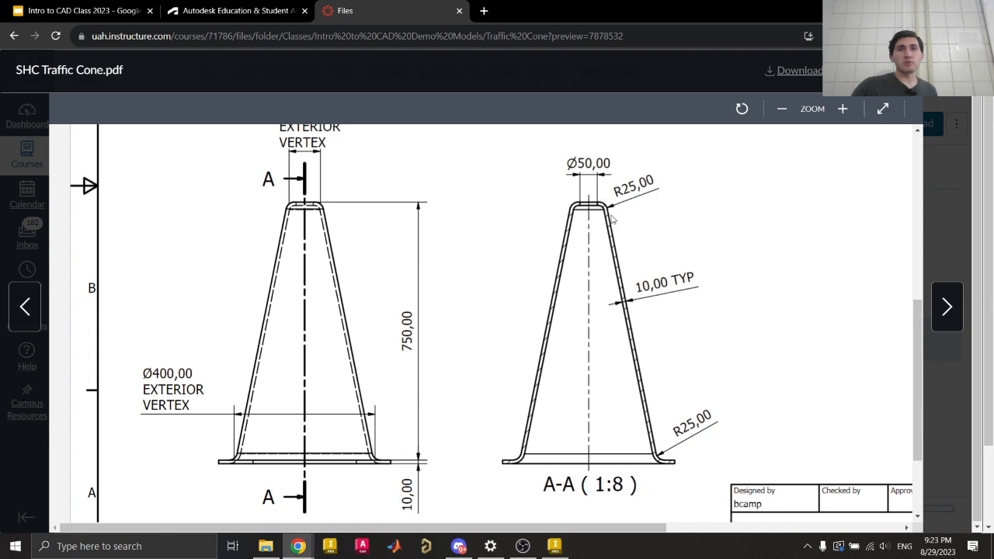
click(554, 546)
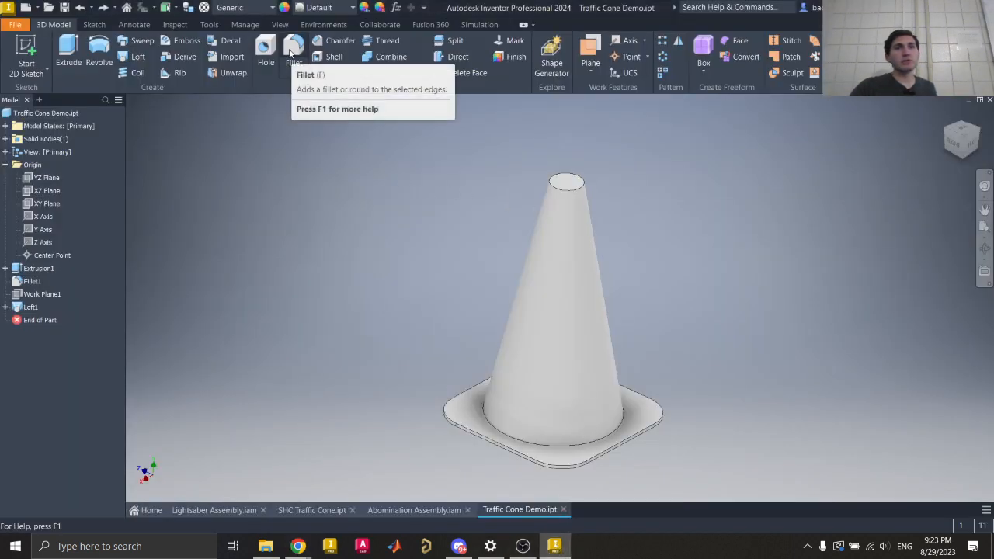
click(292, 48)
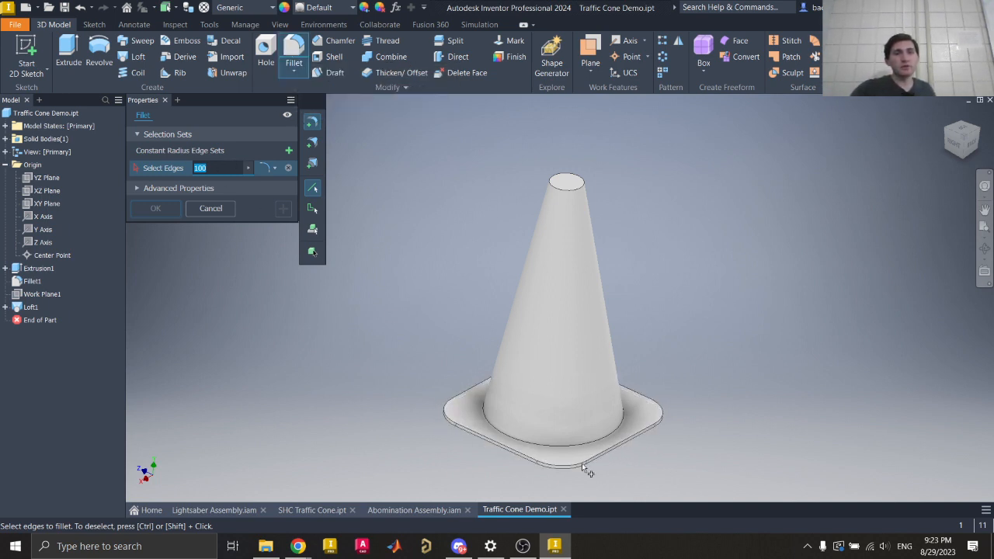
click(619, 440)
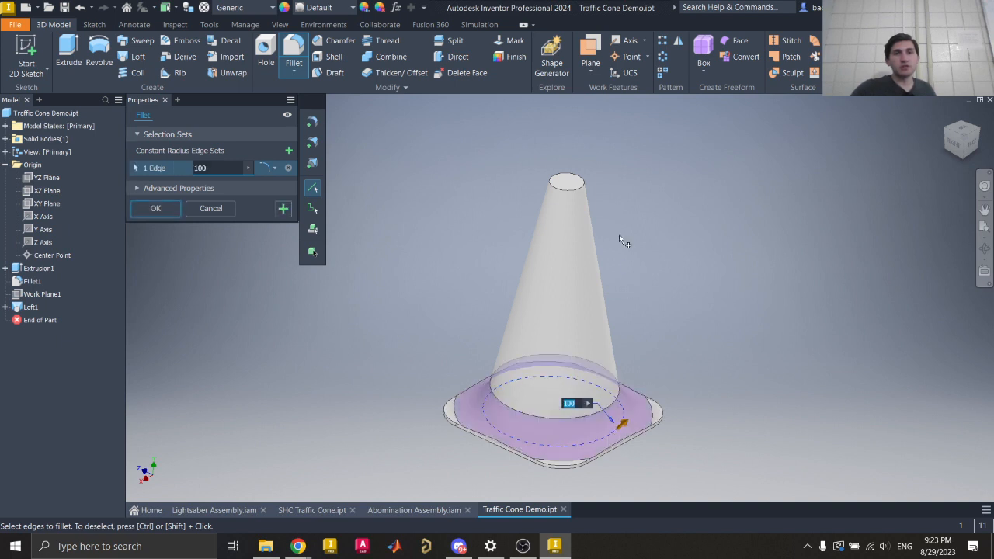
click(568, 189)
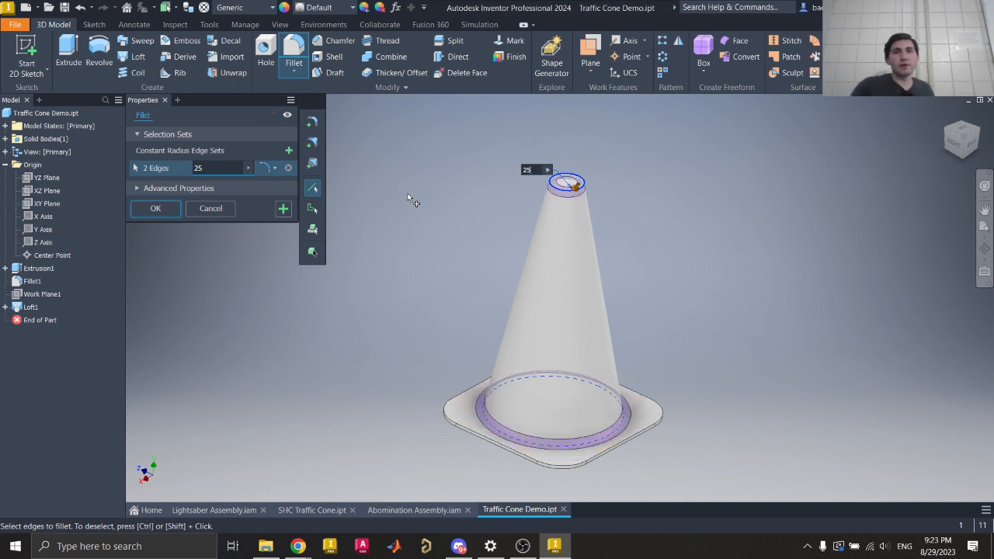
key(Return)
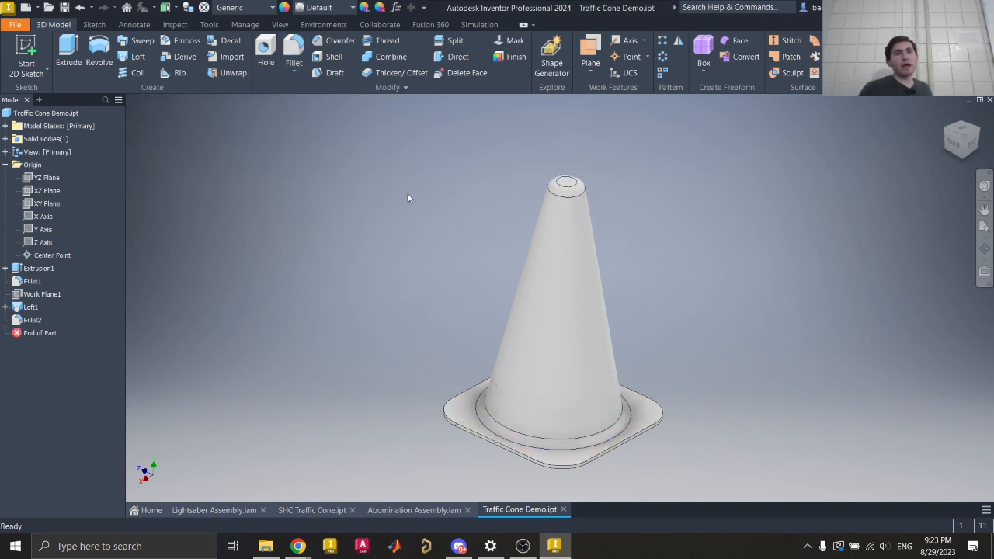
- Set up a shell of the filleted cone with a 10 mm wall thickness and check its preview at the tip and base
click(957, 150)
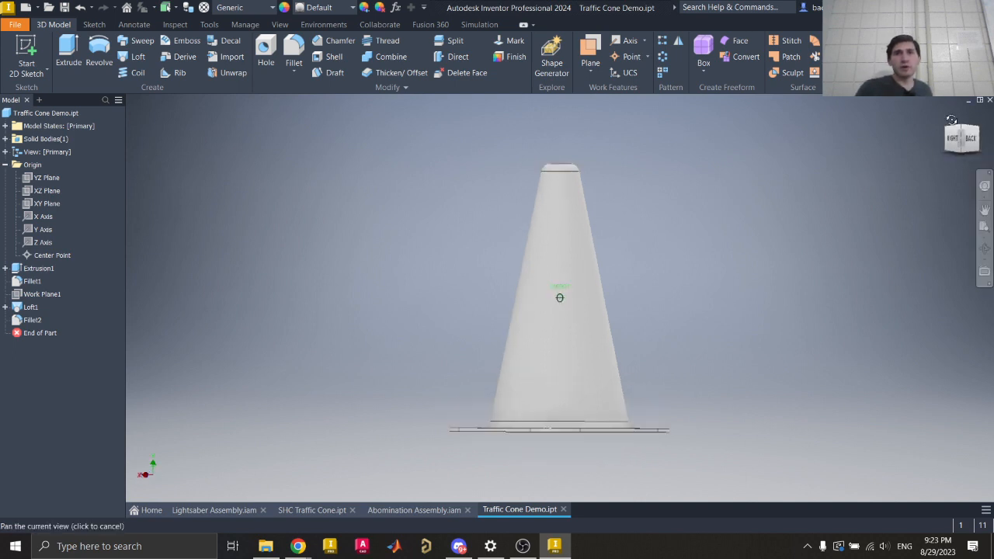
mouse_move(960, 140)
mouse_down()
mouse_move(956, 116)
mouse_move(953, 198)
mouse_move(909, 194)
mouse_move(957, 144)
mouse_up()
click(940, 117)
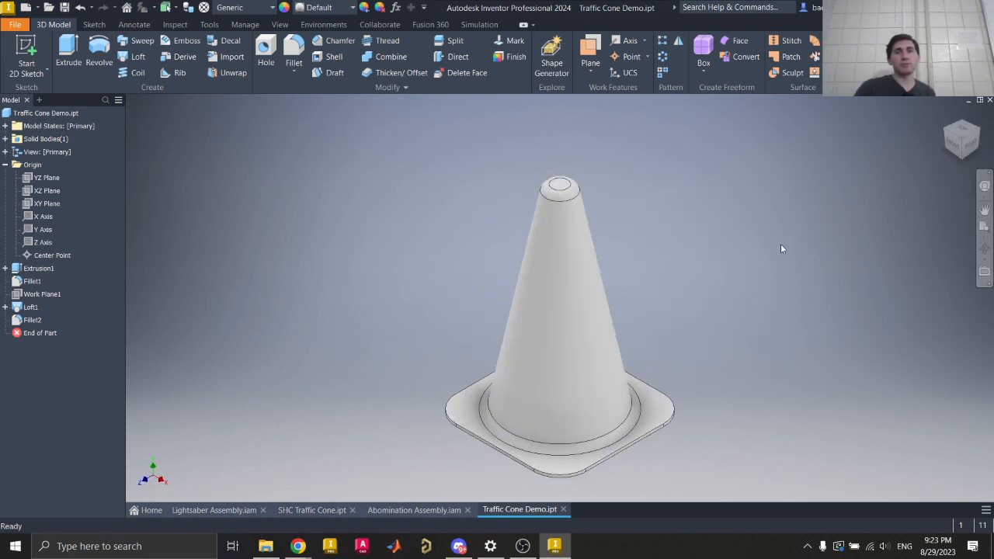
click(963, 162)
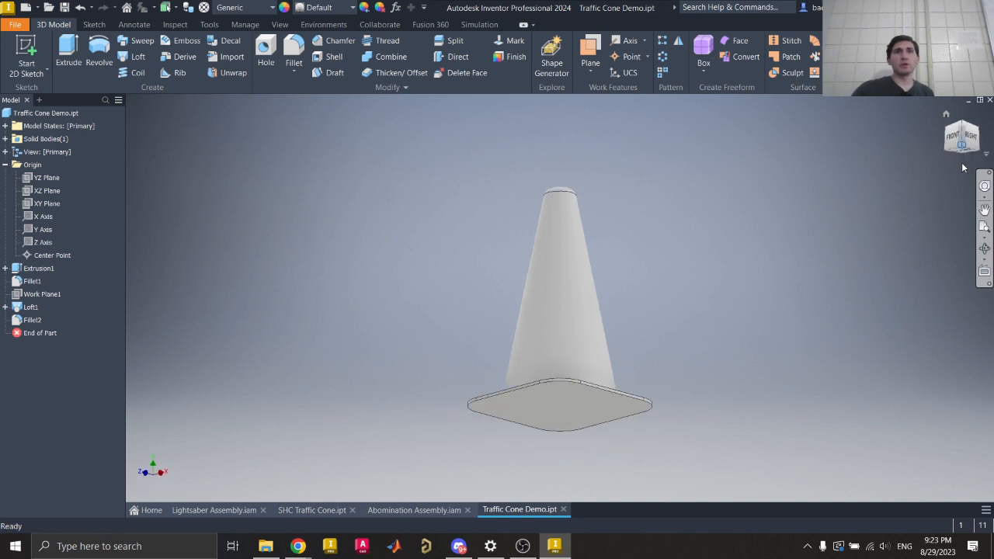
click(946, 115)
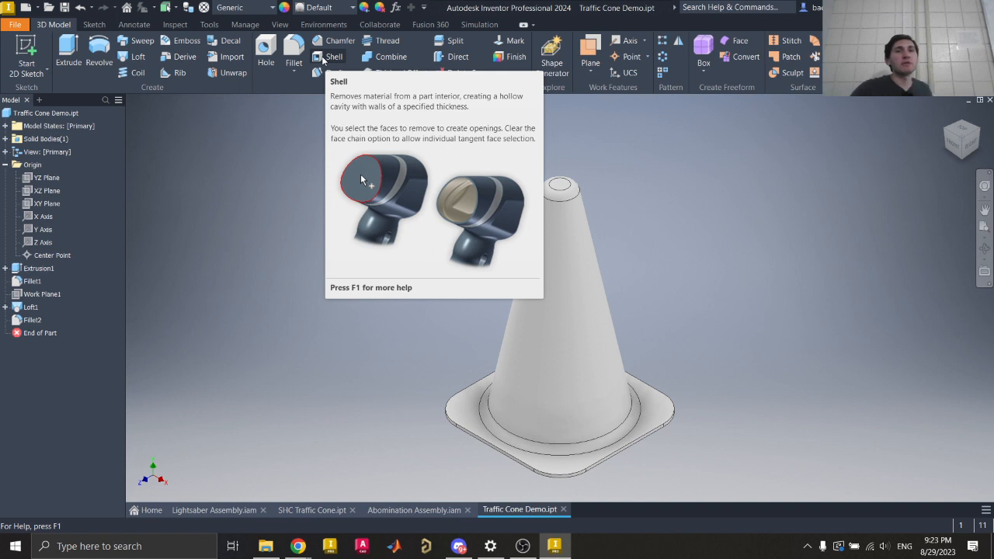
click(326, 57)
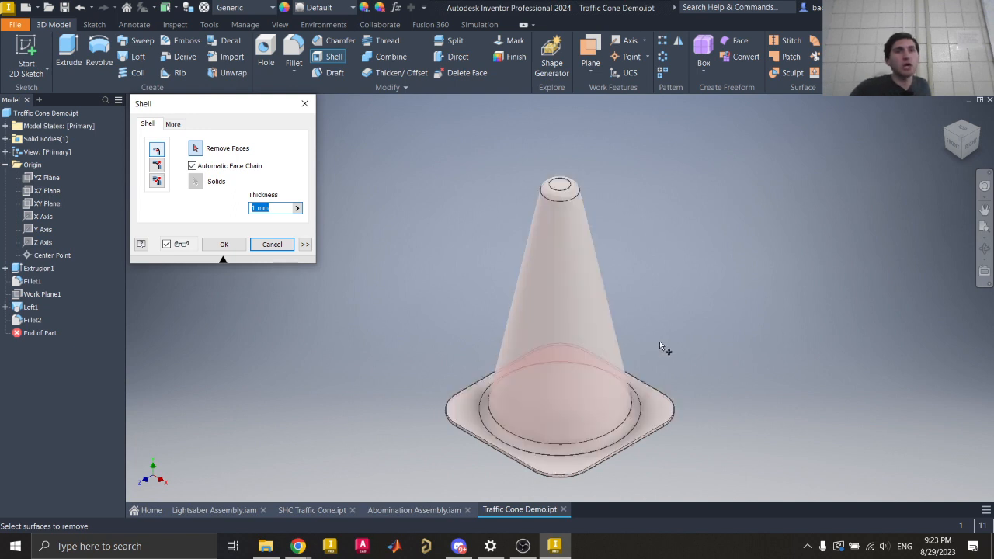
click(280, 208)
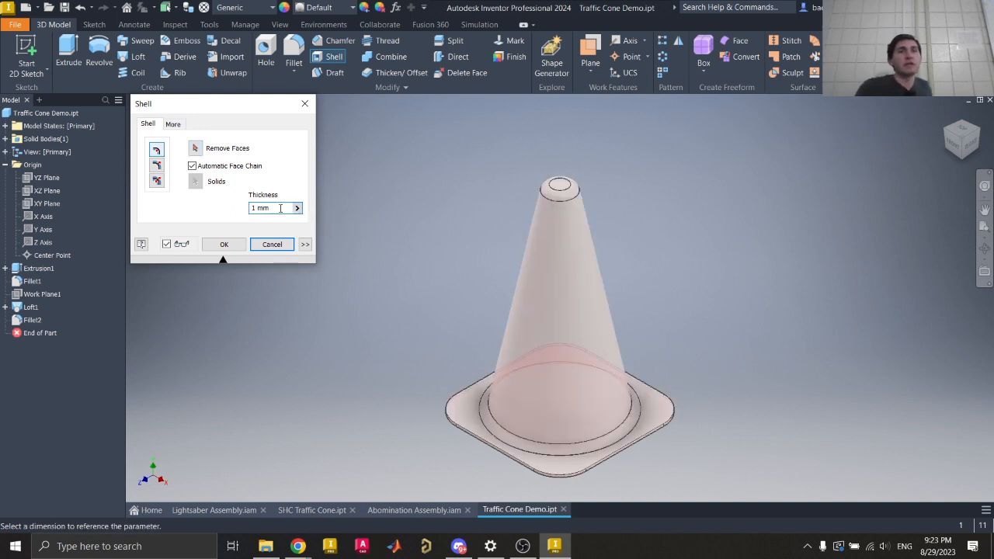
drag(276, 210, 237, 214)
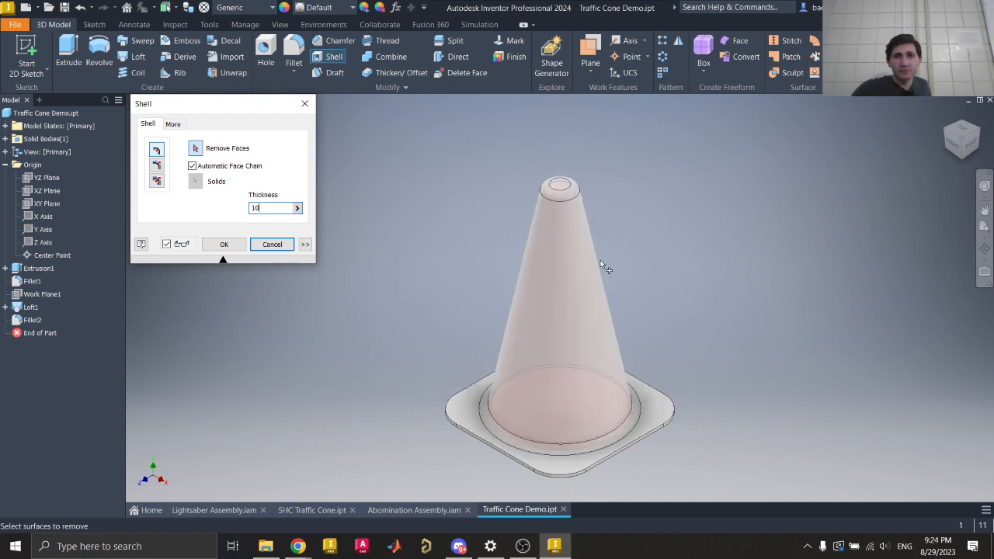
scroll(561, 190, up, 3)
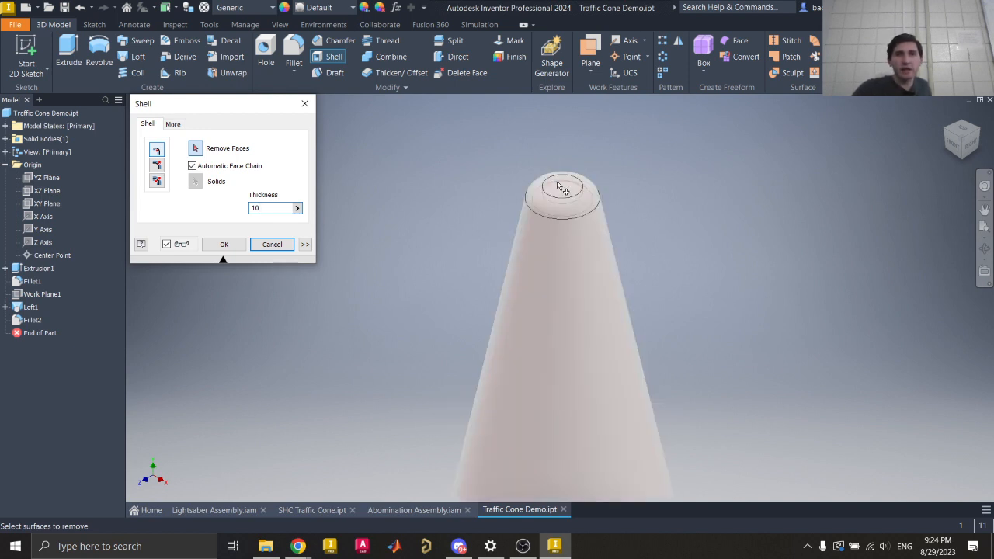
scroll(561, 190, up, 3)
scroll(456, 273, up, 3)
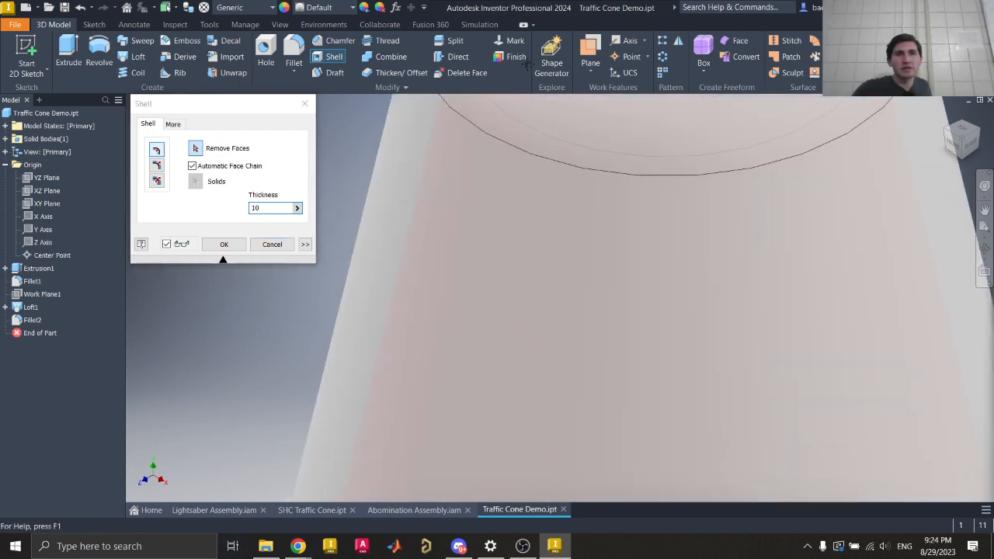
scroll(486, 111, down, 8)
scroll(418, 356, up, 4)
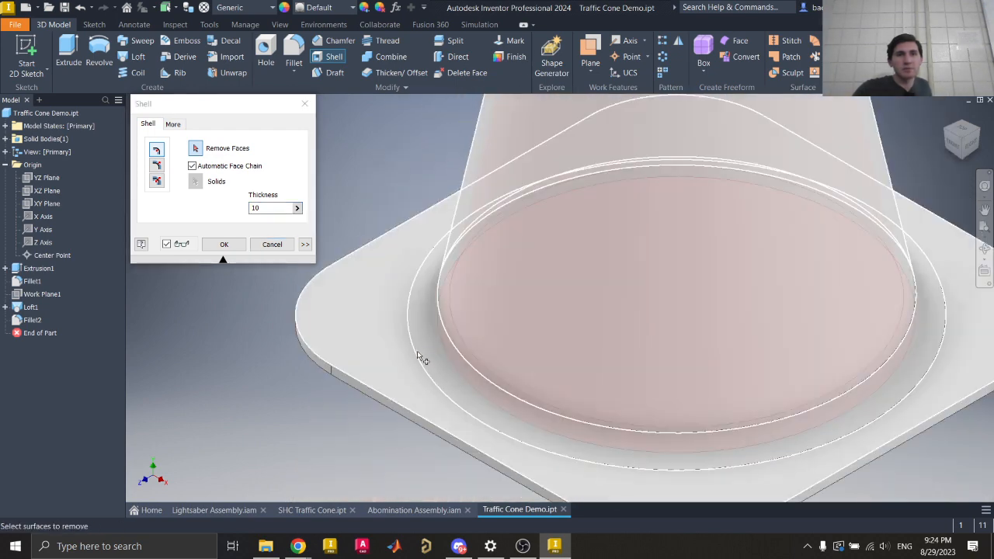
scroll(432, 327, down, 5)
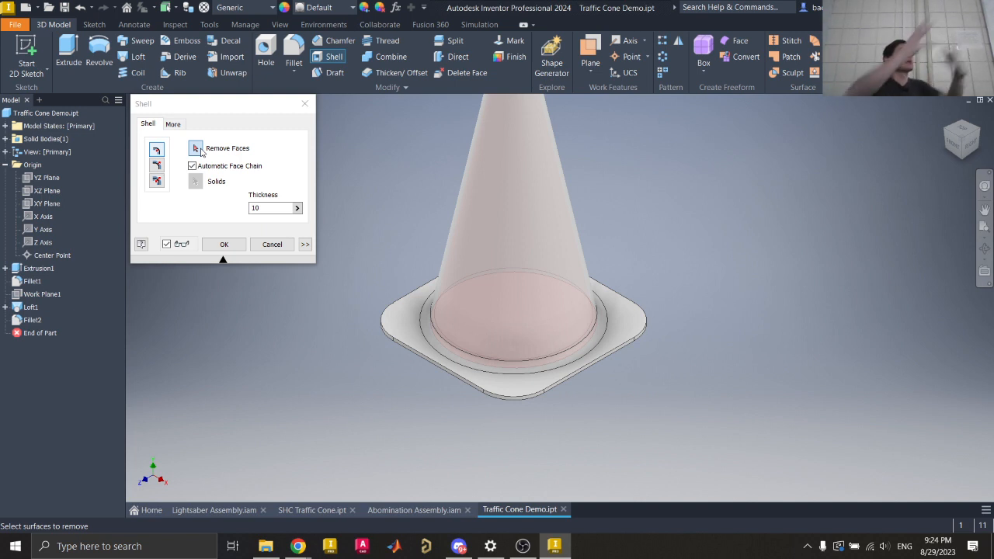
- Select the base plate's bottom face as the face to remove and complete the shell
click(964, 163)
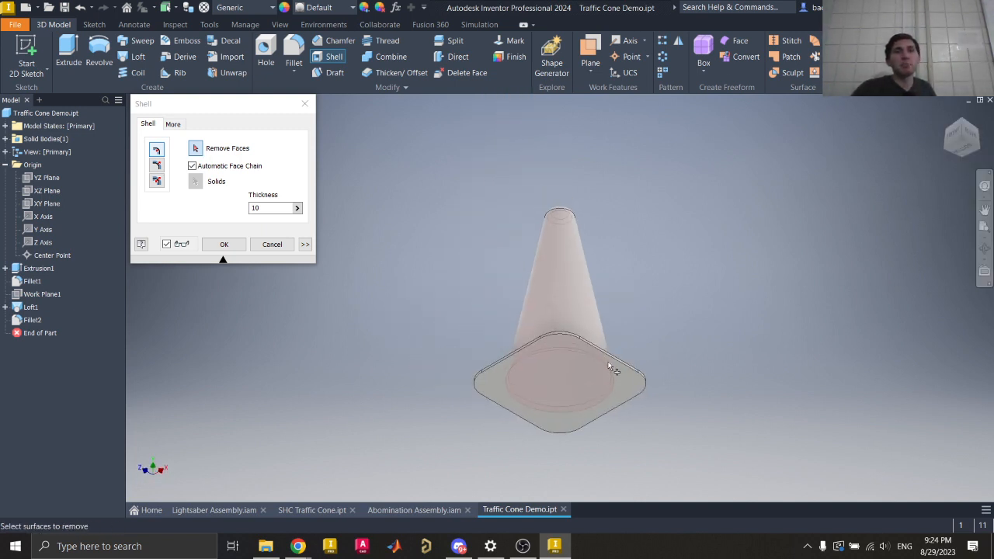
click(561, 393)
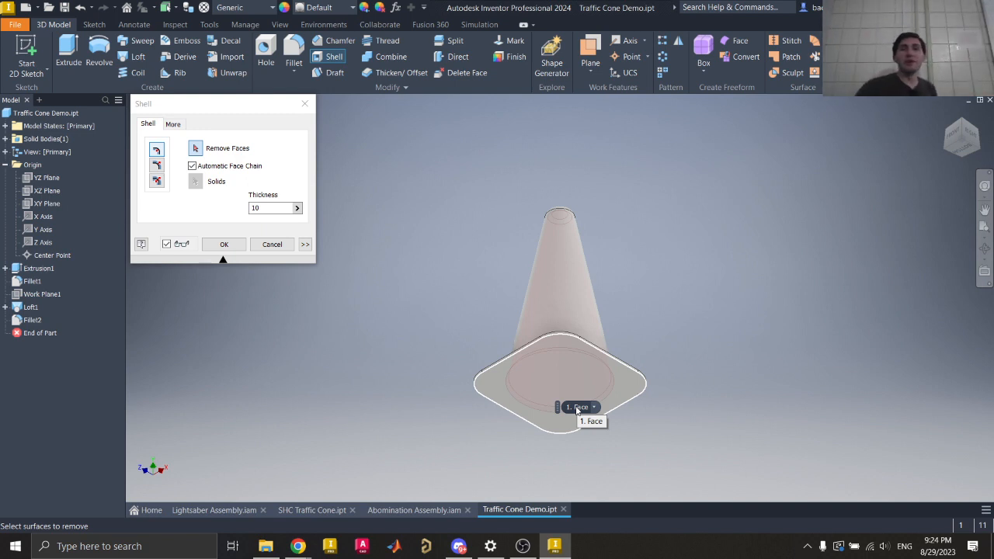
middle_drag(641, 303, 665, 213)
scroll(665, 212, up, 3)
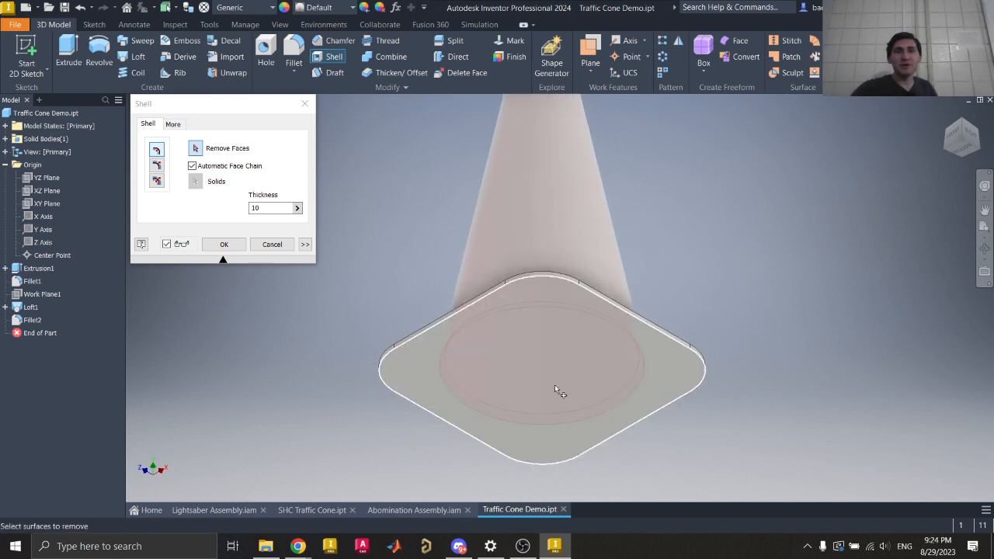
click(546, 342)
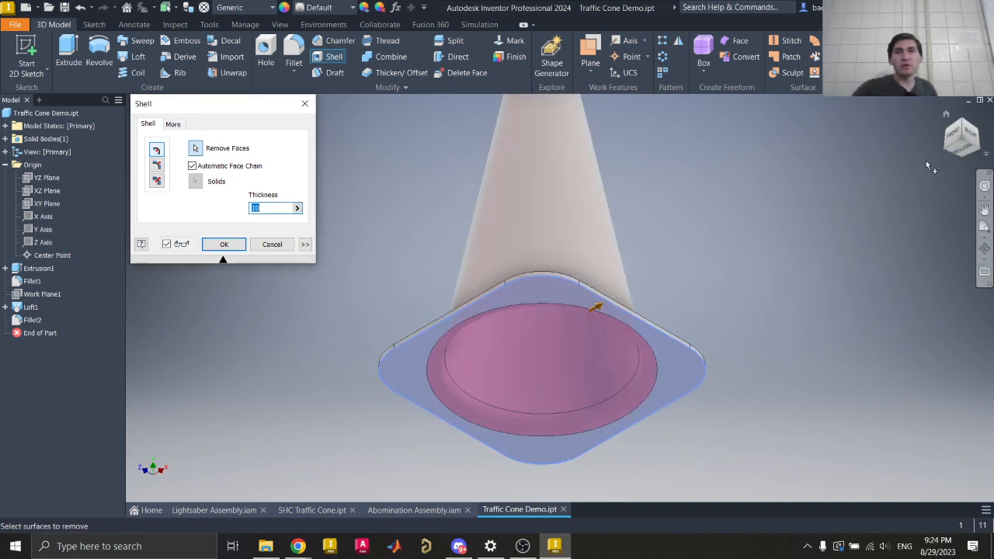
mouse_move(966, 137)
mouse_down()
mouse_move(971, 125)
mouse_move(978, 139)
mouse_up()
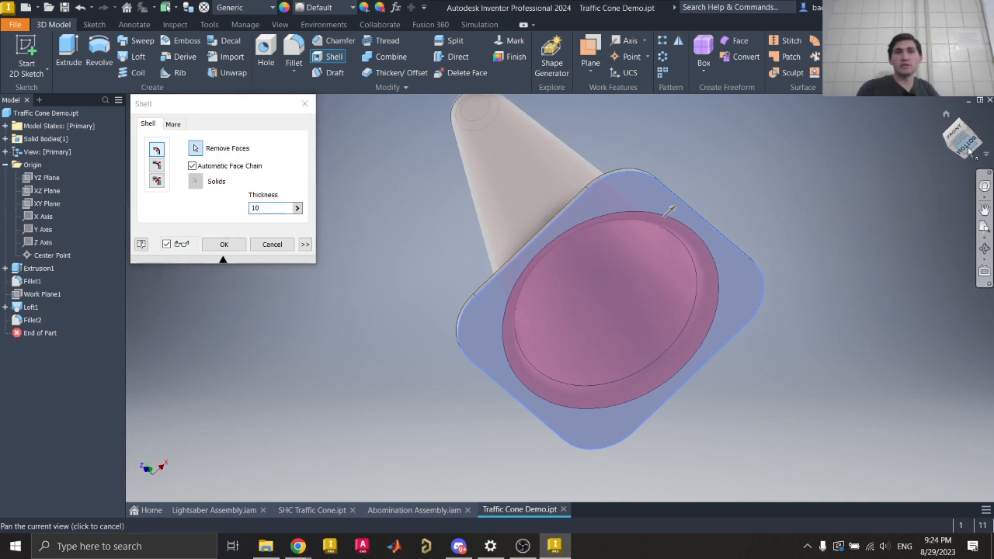
click(968, 146)
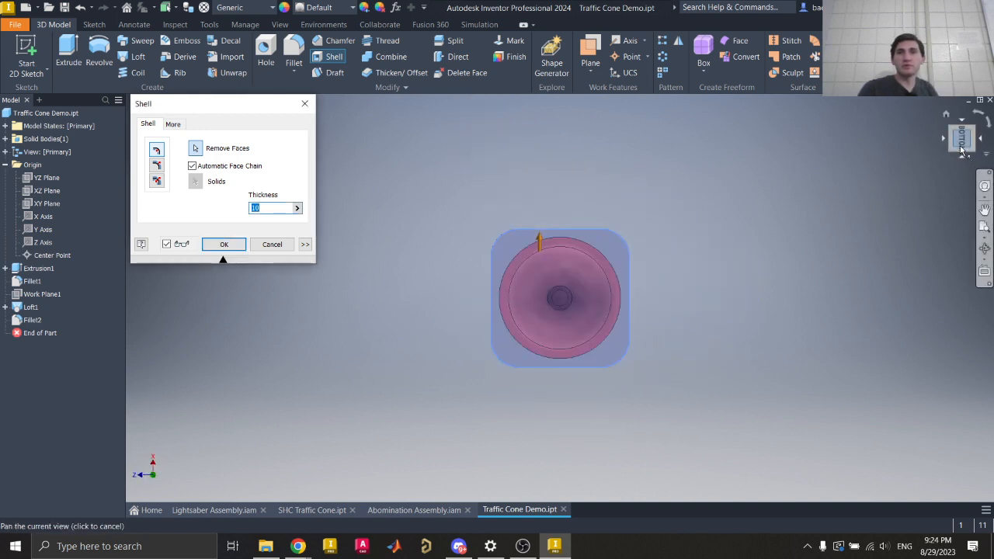
mouse_move(961, 146)
mouse_down()
mouse_move(963, 162)
mouse_move(977, 164)
mouse_move(960, 138)
mouse_up()
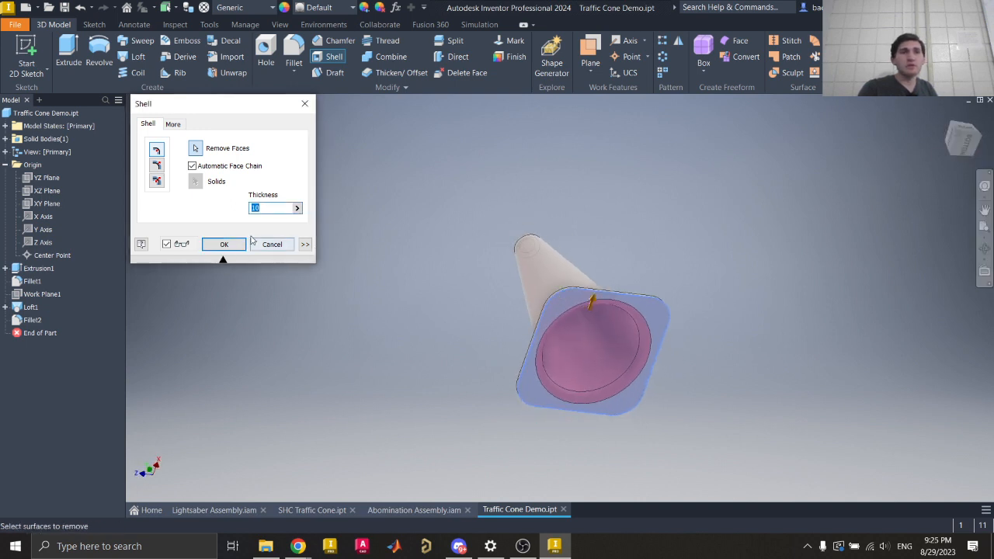
click(222, 245)
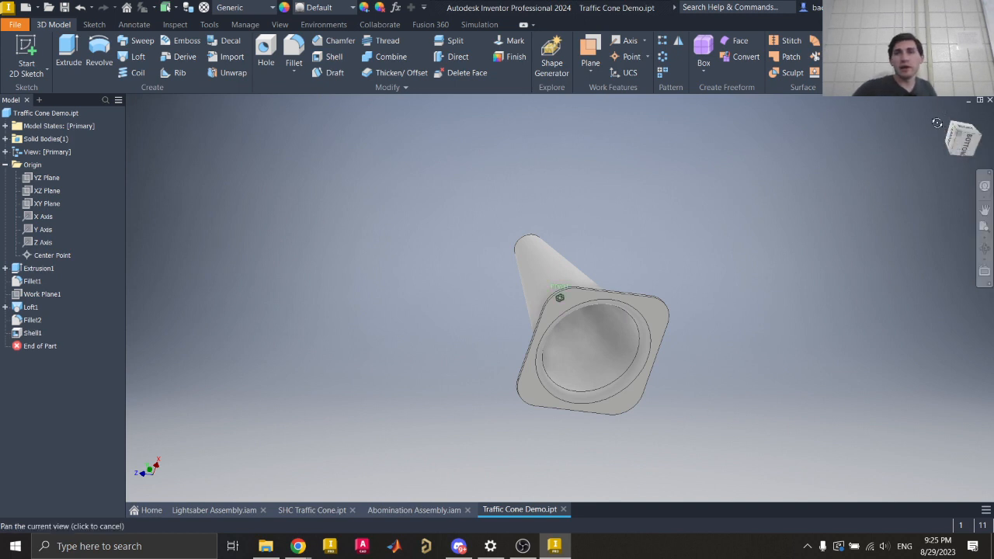
- Examine the hollow interior and wall of the shelled cone from below, and return to the isometric home view
shift+middle_drag(322, 223, 276, 153)
shift+middle_drag(555, 311, 573, 260)
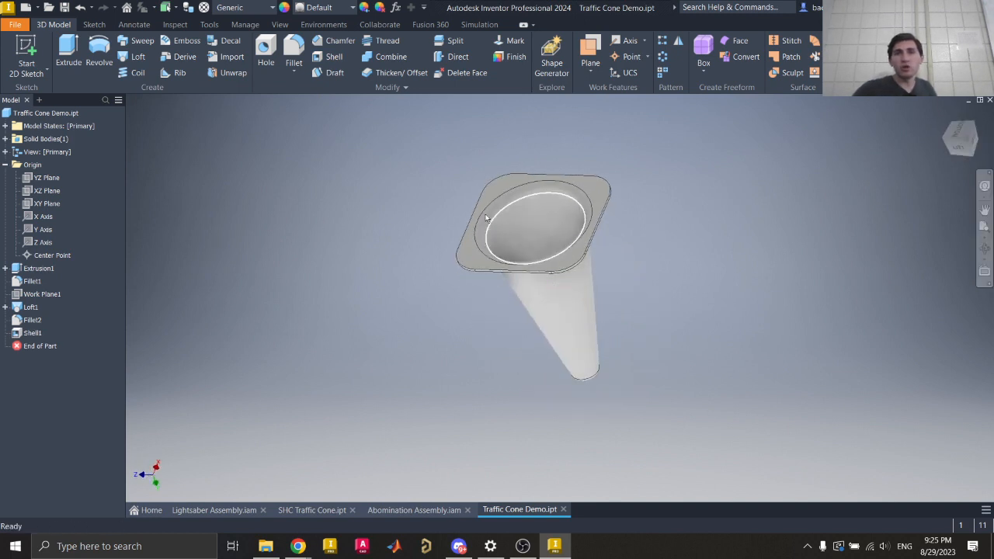
scroll(509, 194, down, 5)
scroll(547, 231, up, 5)
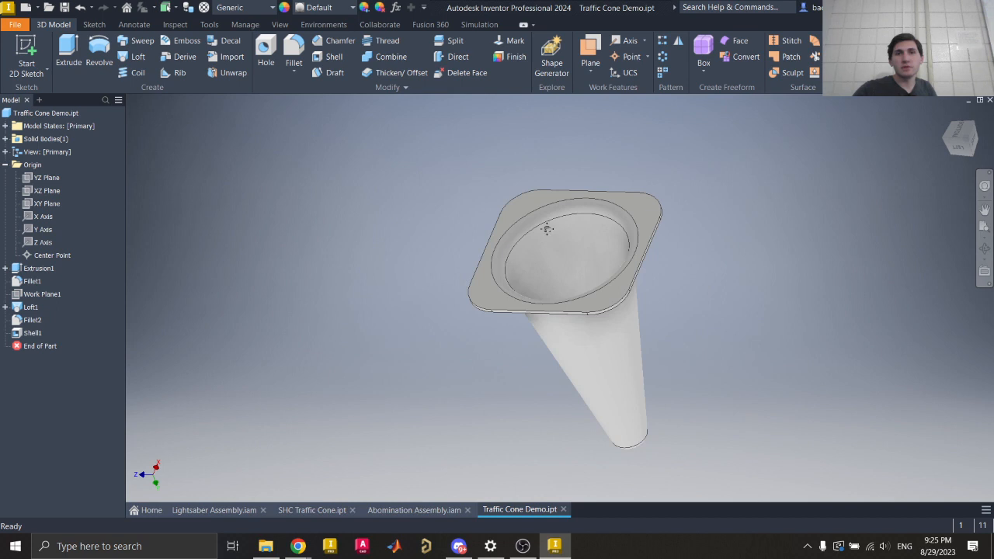
shift+middle_drag(547, 226, 522, 184)
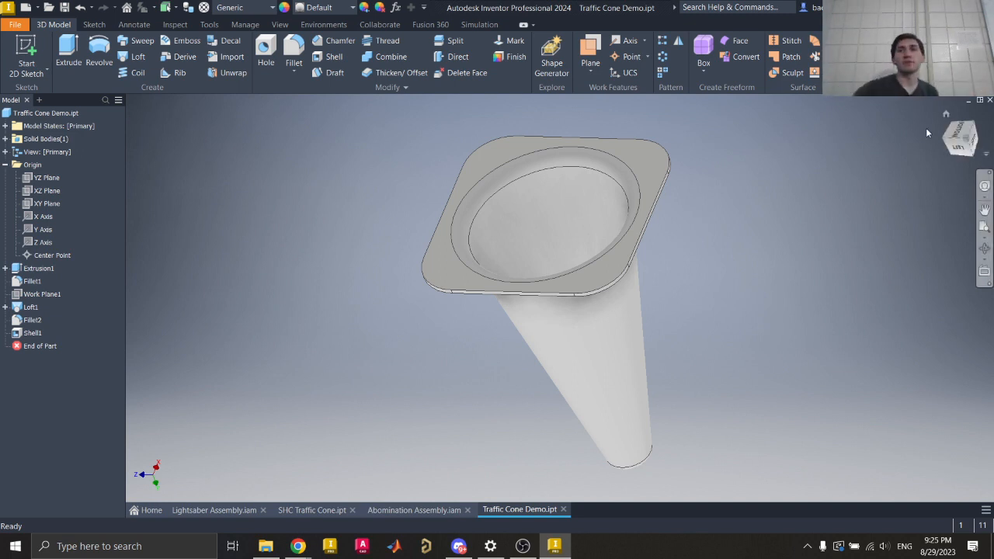
click(946, 116)
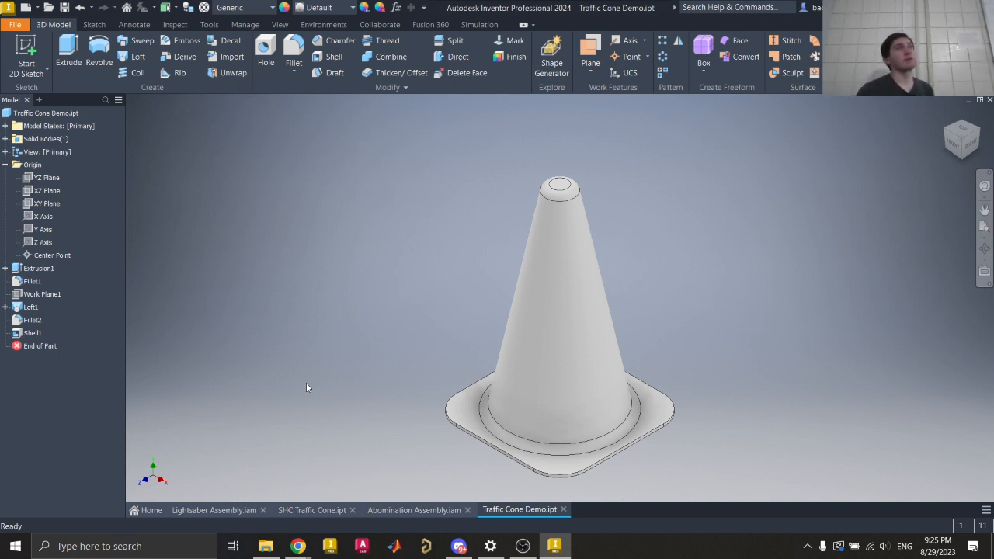
- Try to edit the shell so that the cone's flat top face is also removed
click(33, 331)
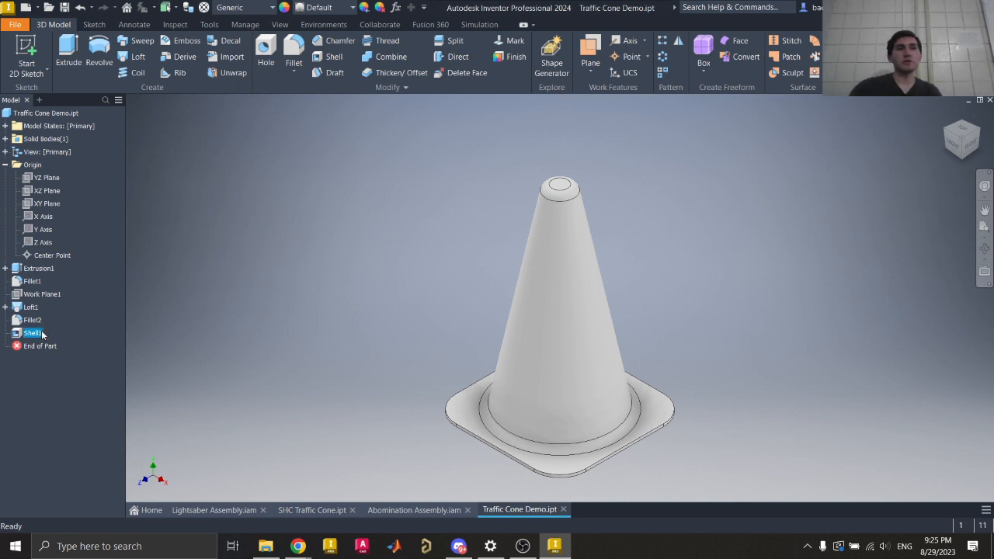
click(32, 331)
double_click(33, 332)
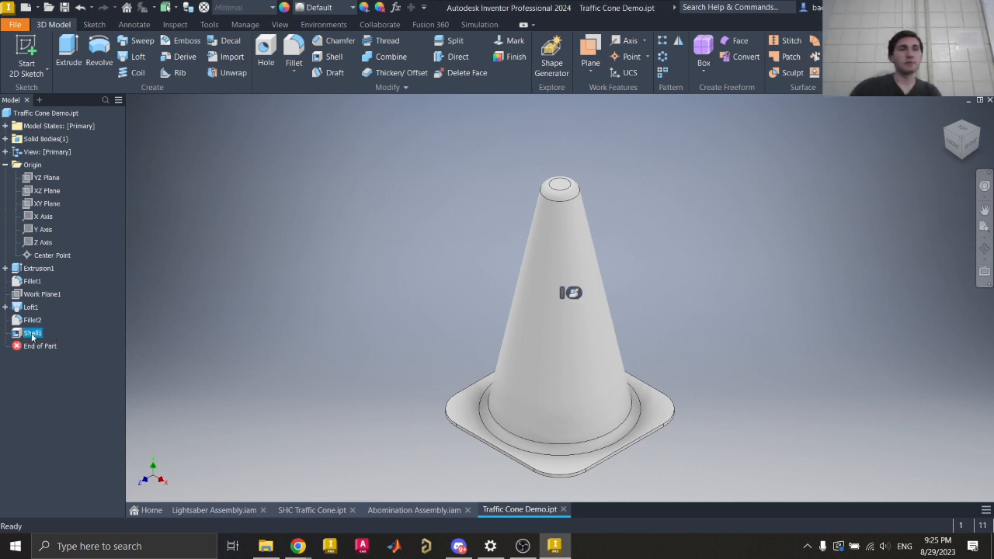
click(195, 147)
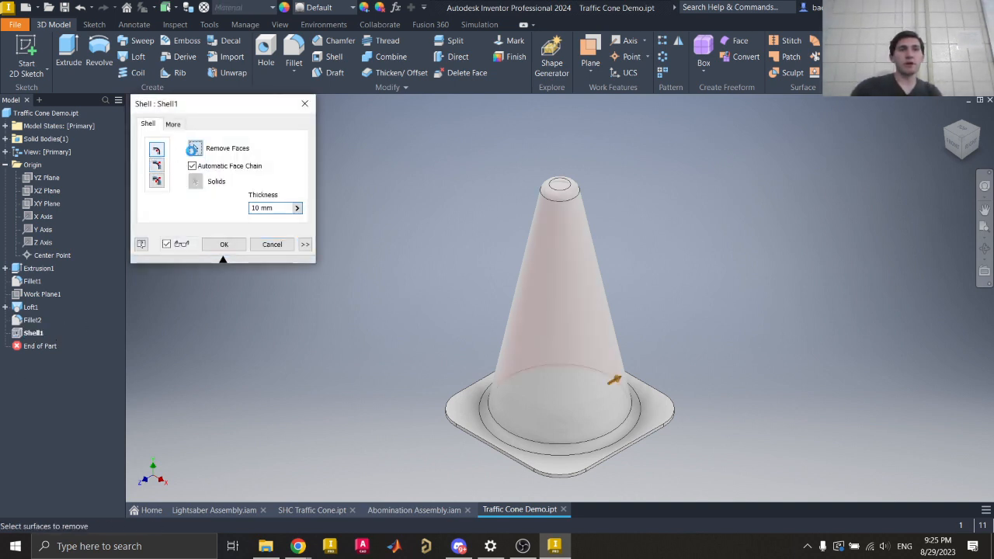
click(564, 188)
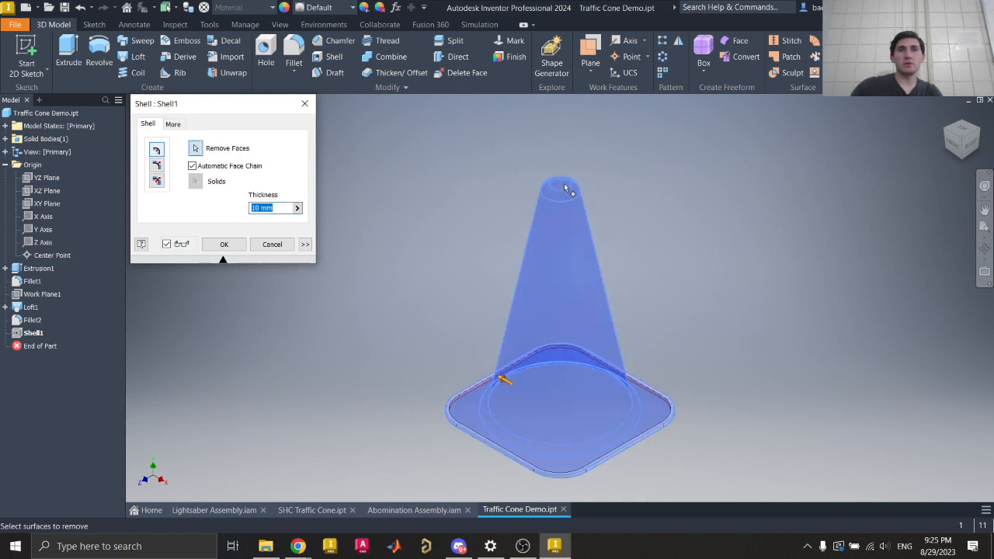
key(Return)
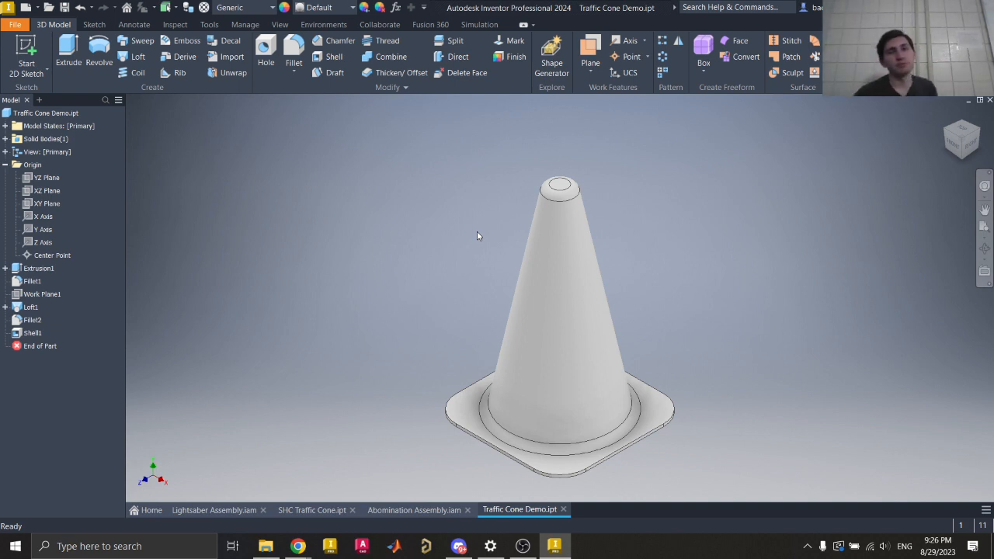
- Check the diameter of the cone's top opening in the SHC Traffic Cone.pdf drawing in Chrome, and return to the Inventor part's home view
middle_drag(474, 254, 488, 215)
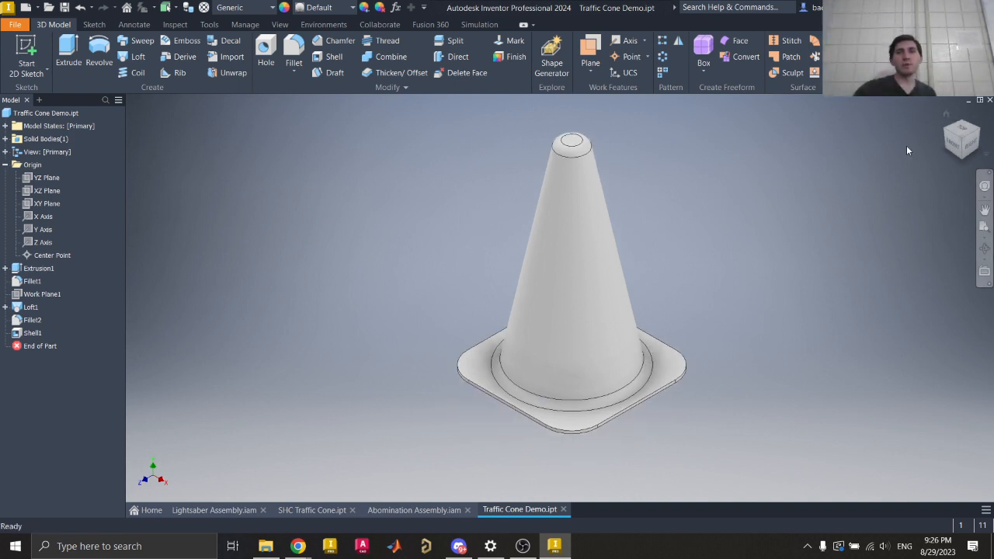
drag(971, 158, 943, 95)
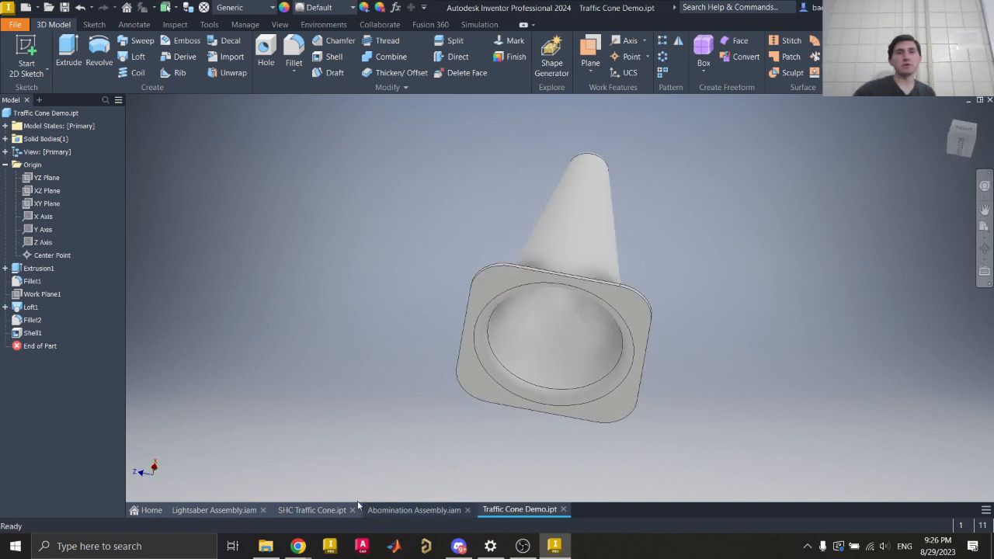
mouse_move(299, 546)
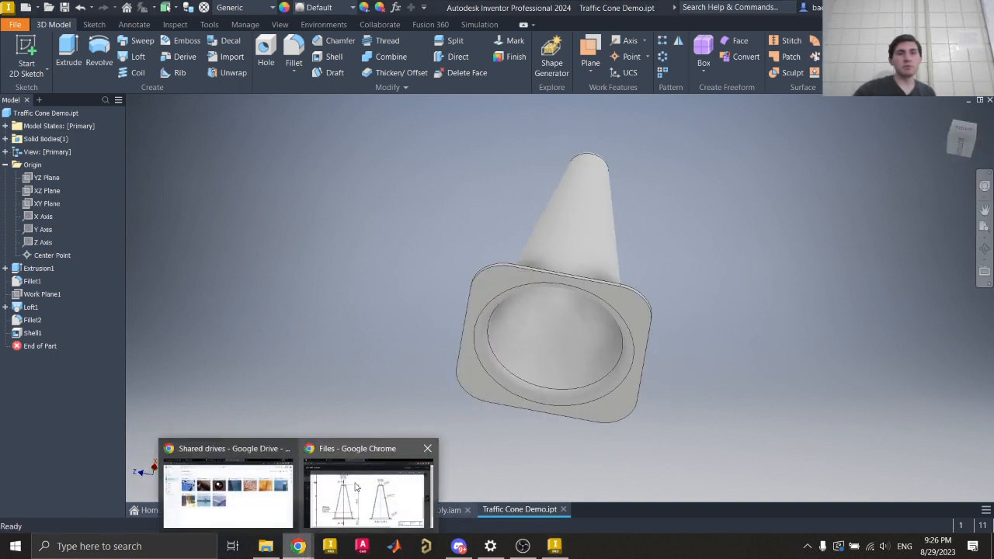
click(356, 491)
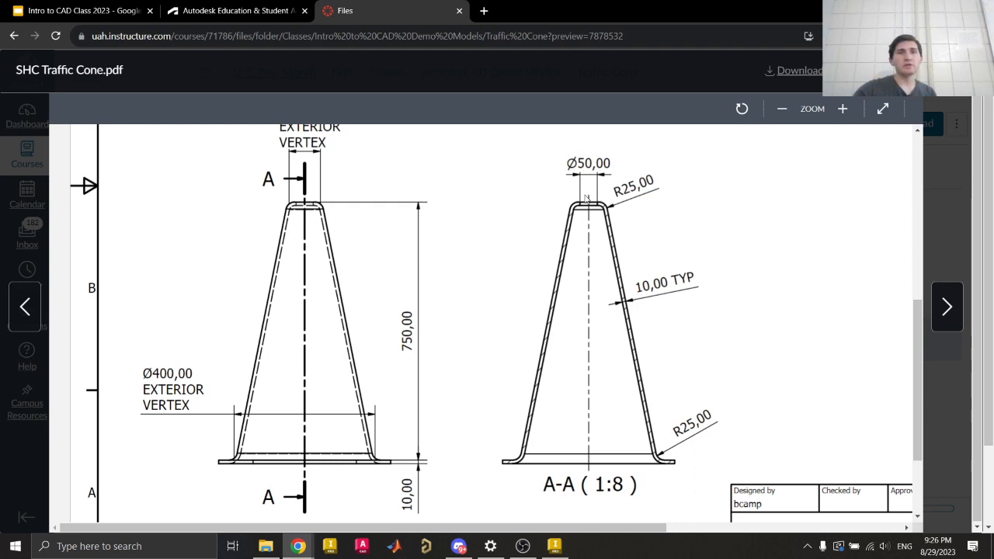
scroll(598, 253, up, 2)
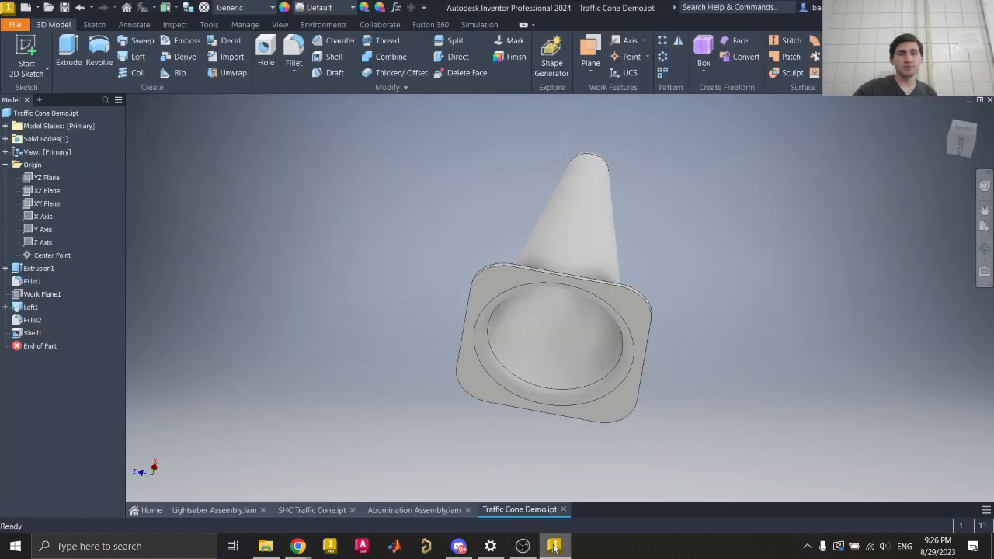
key(alt+Tab)
click(946, 116)
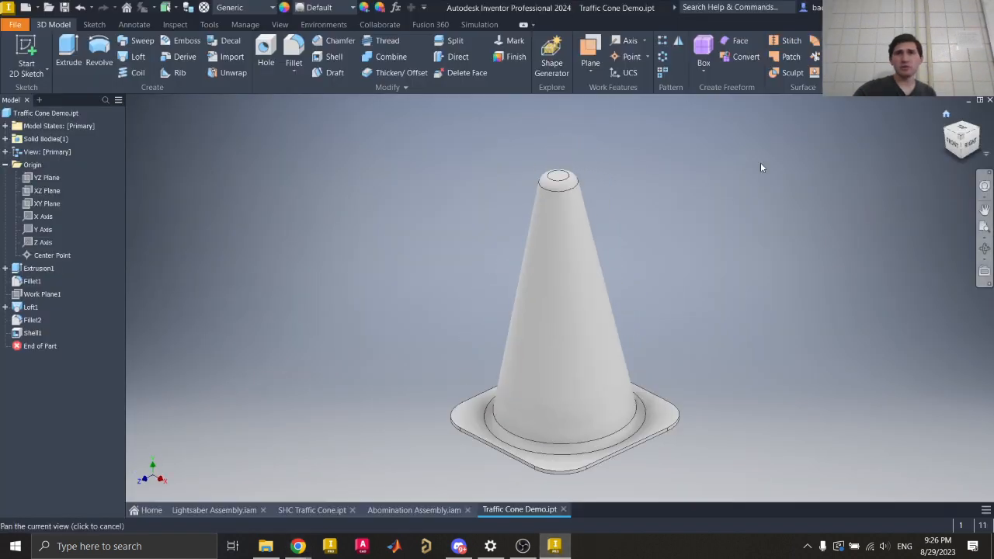
- Sketch a 50 mm diameter circle centred on the origin on the cone's flat top face and finish the sketch
click(34, 46)
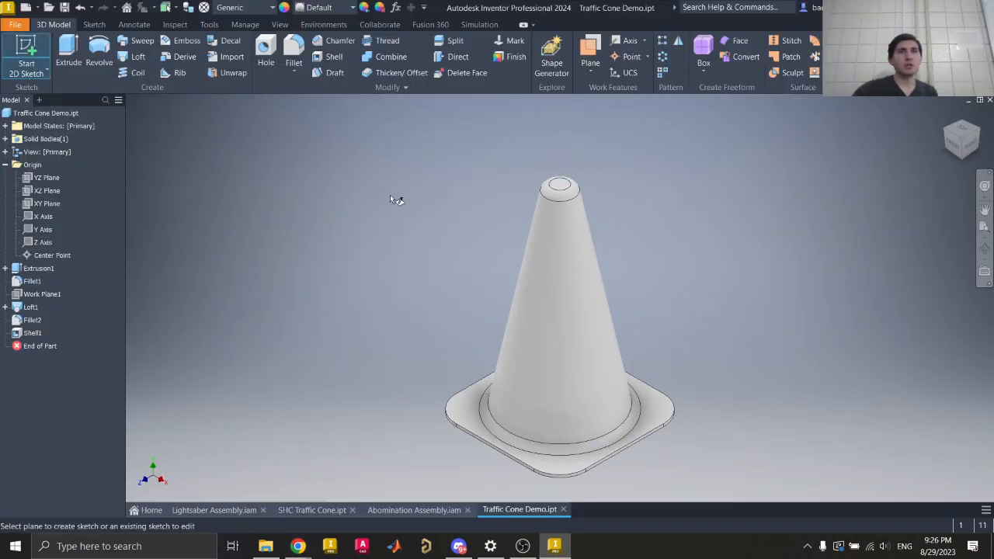
scroll(566, 186, up, 5)
click(577, 196)
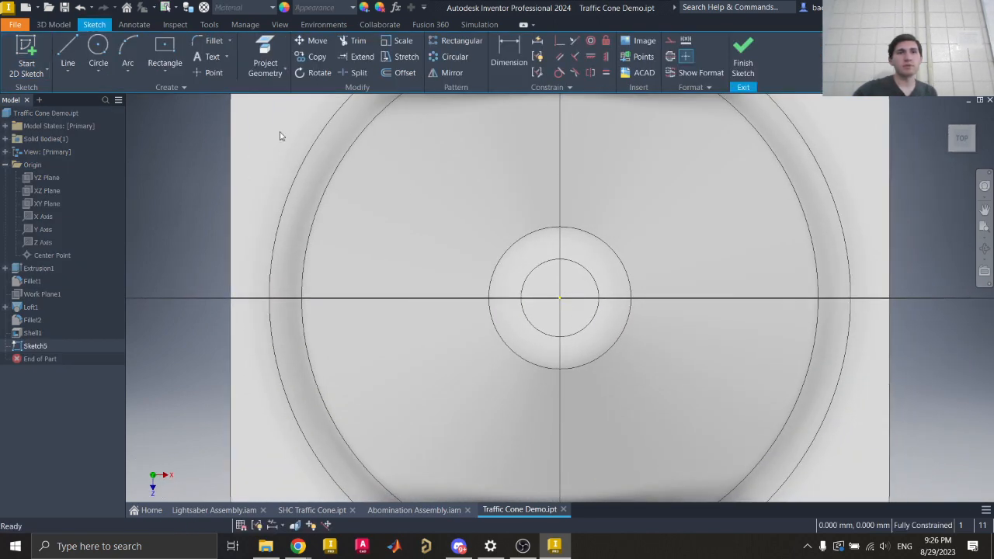
click(97, 51)
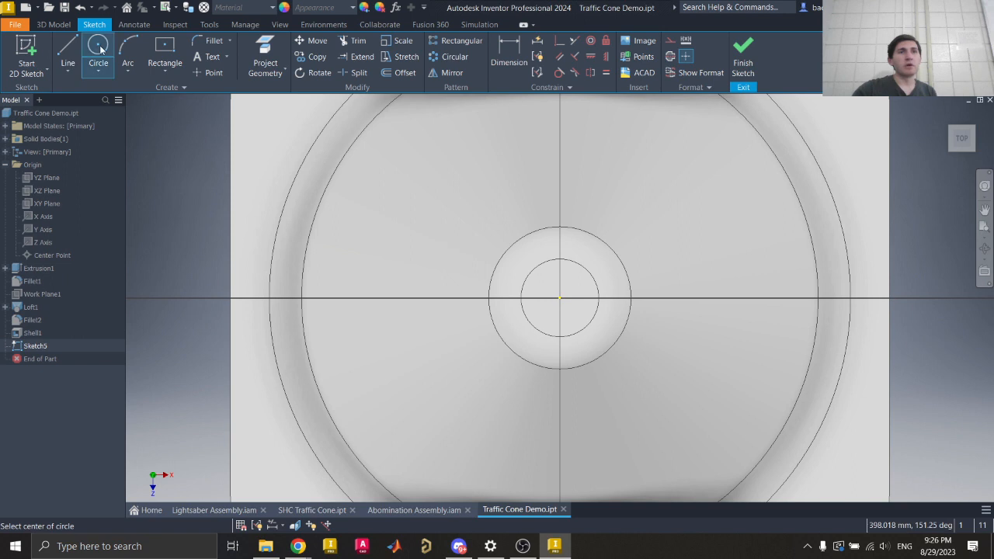
click(560, 297)
text(50)
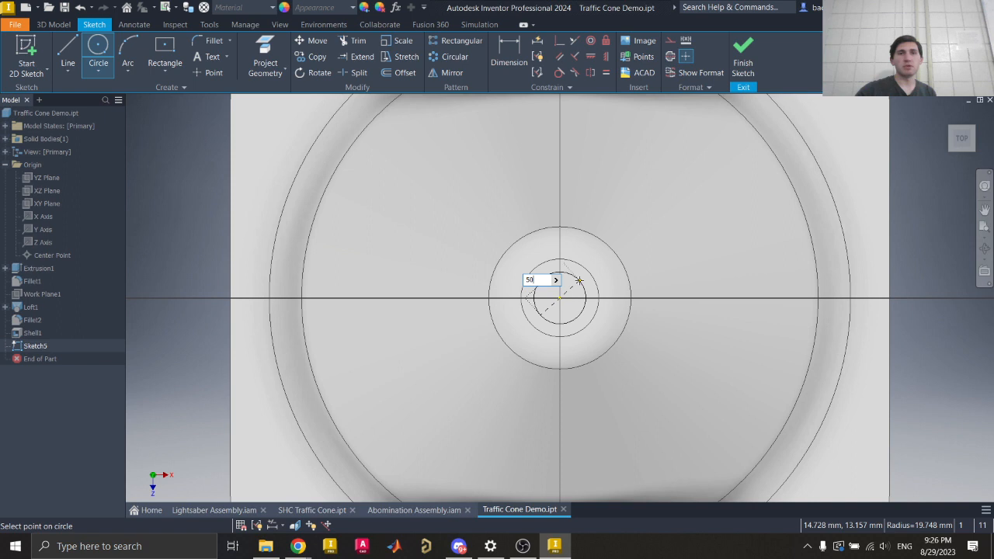
key(Return)
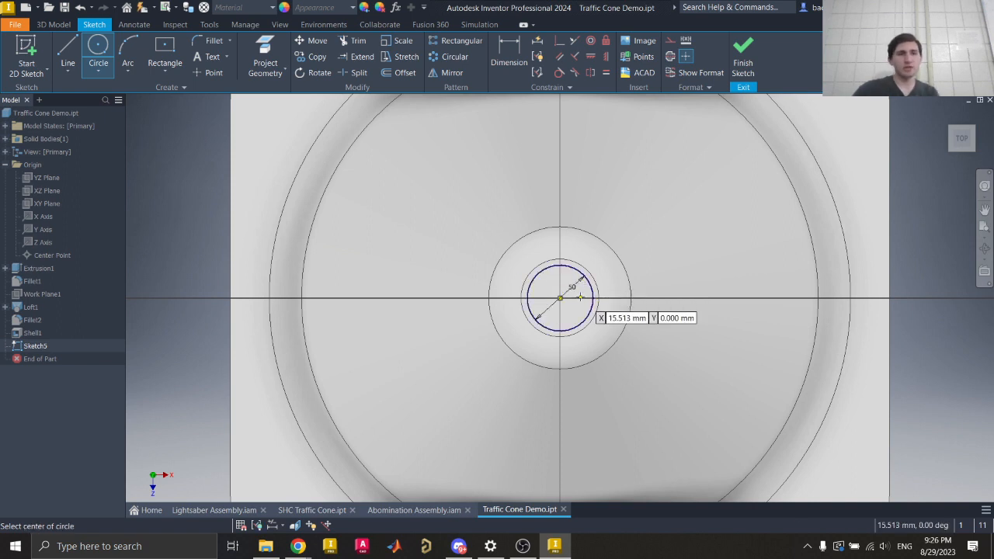
key(Escape)
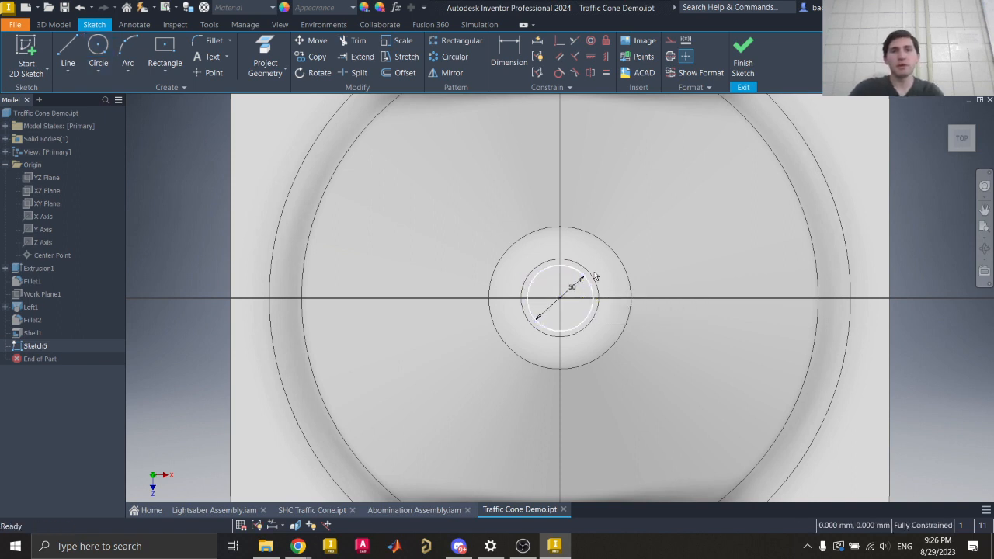
click(742, 58)
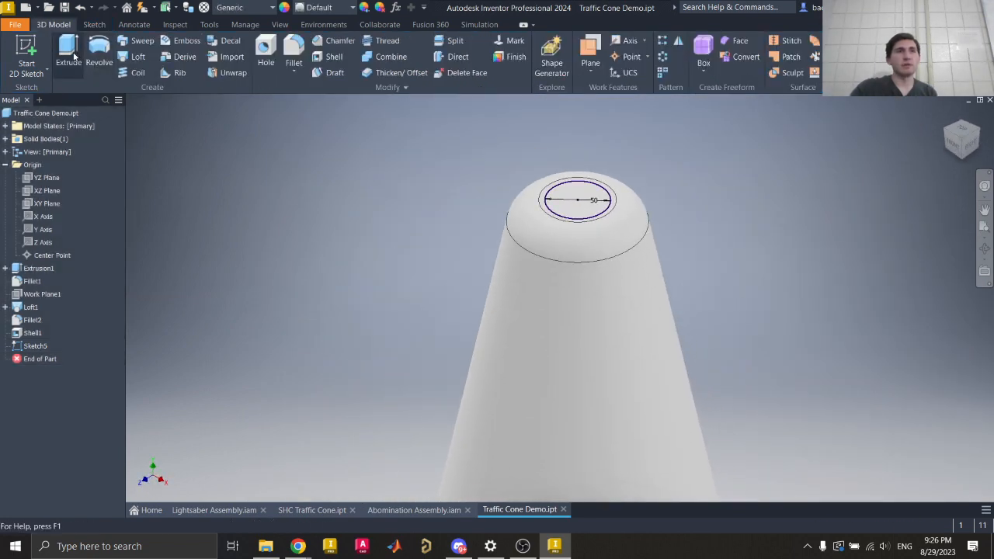
- Set up a cut extrusion of the 50 mm circle down into the cone, about 141.5 mm deep, and switch its extent to Through All
click(70, 51)
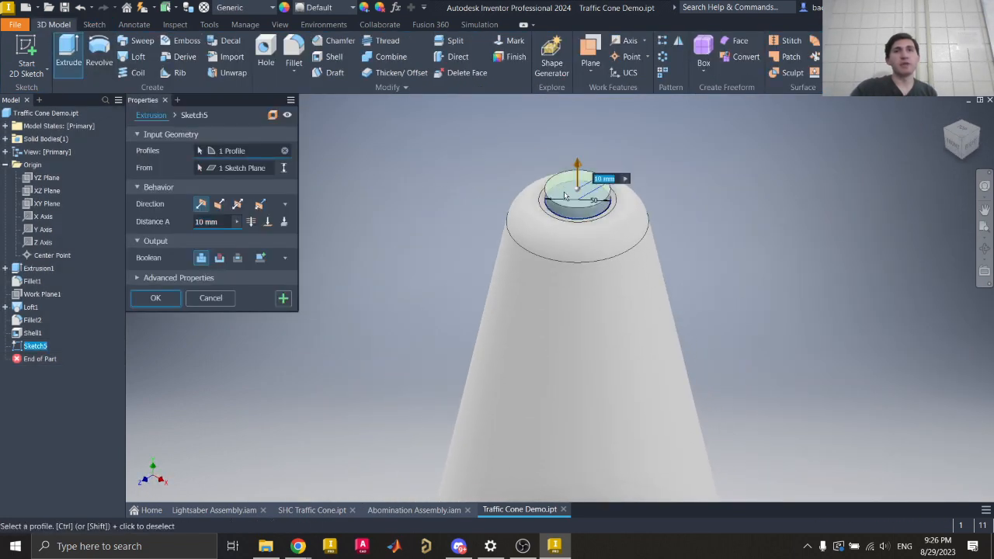
mouse_move(577, 161)
mouse_down()
mouse_move(577, 116)
mouse_move(598, 329)
mouse_up()
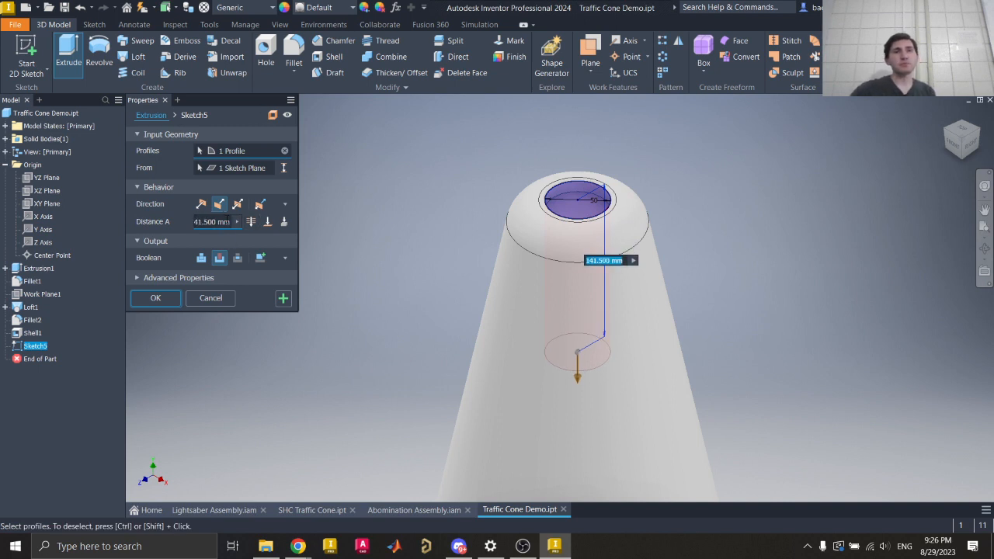
click(221, 223)
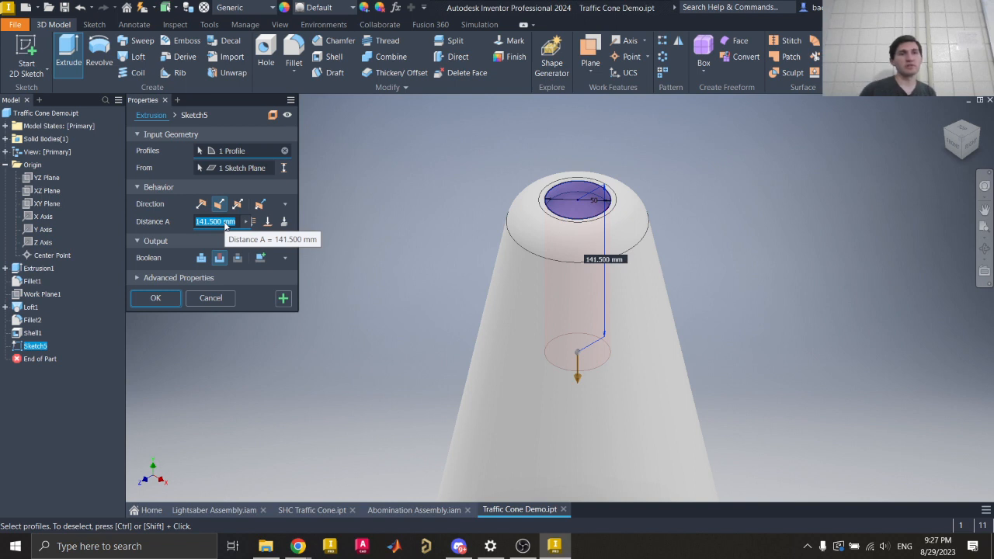
click(215, 221)
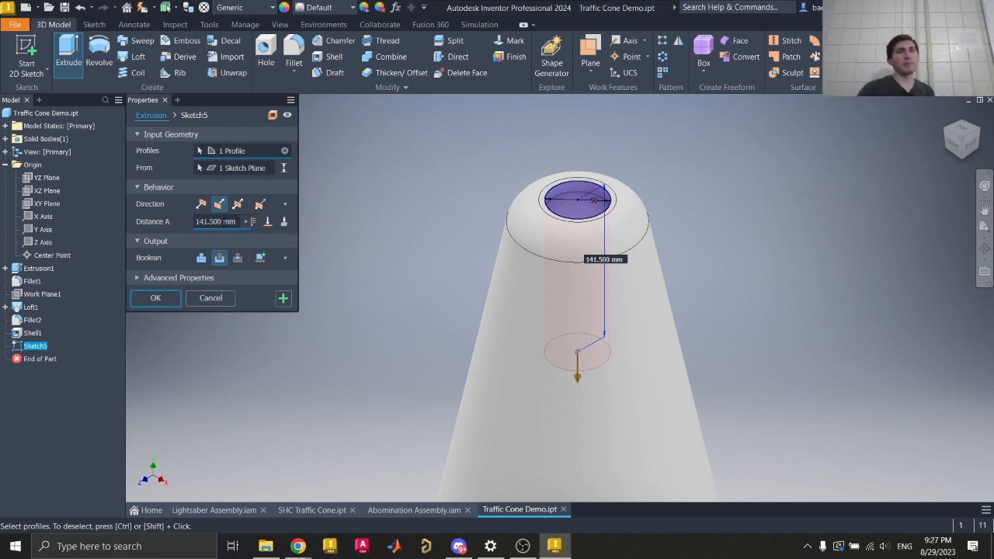
click(255, 225)
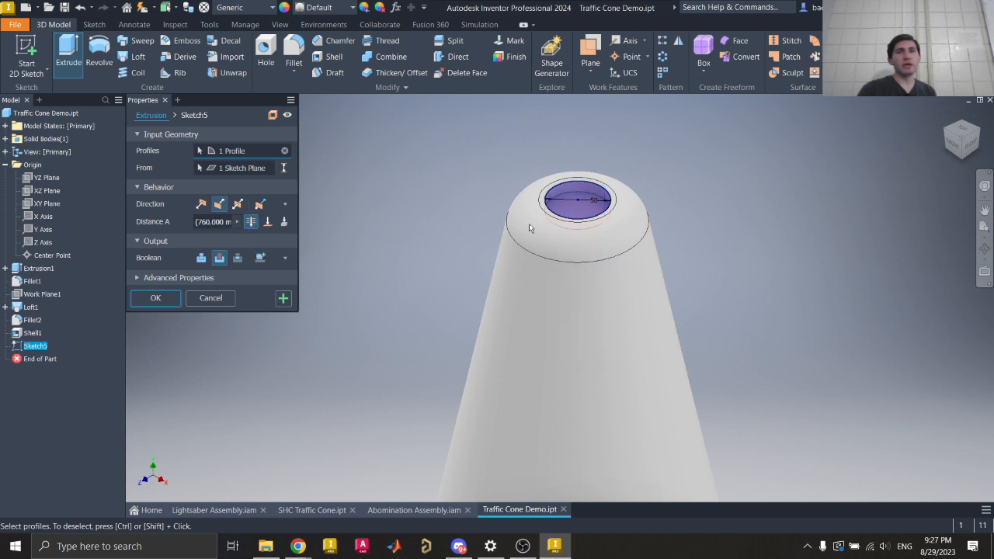
scroll(586, 225, down, 5)
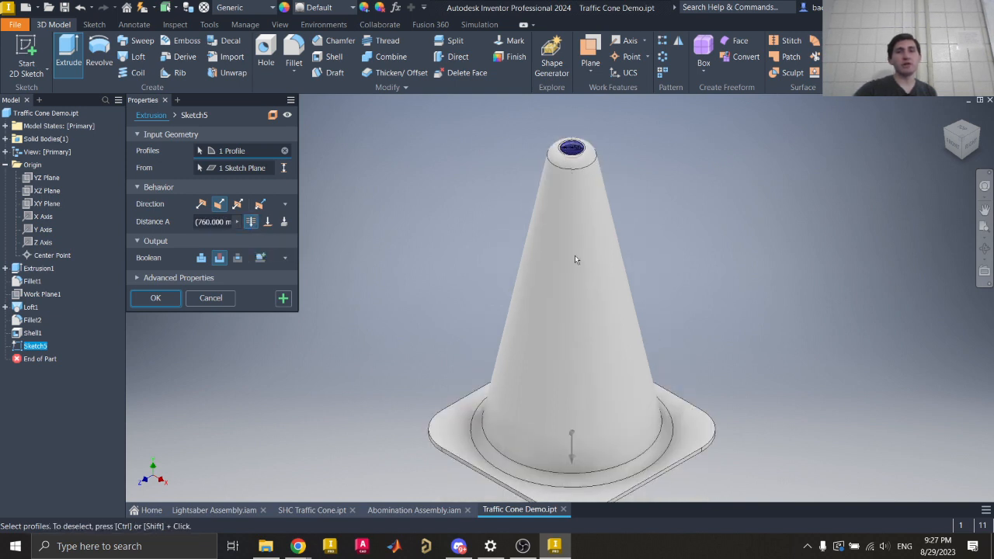
scroll(563, 120, up, 5)
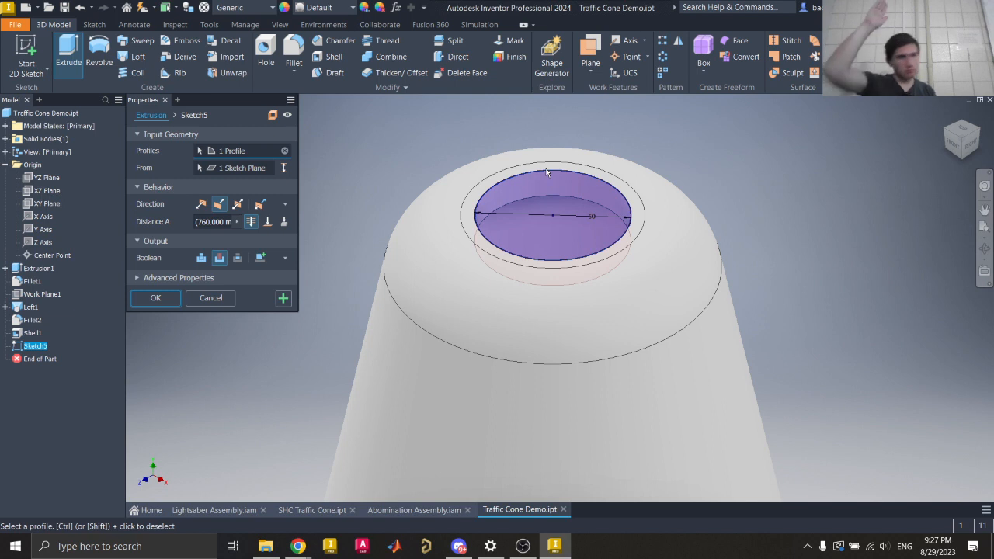
- Try ending the circular cut at a selected face, using the base plate's bottom face
click(268, 223)
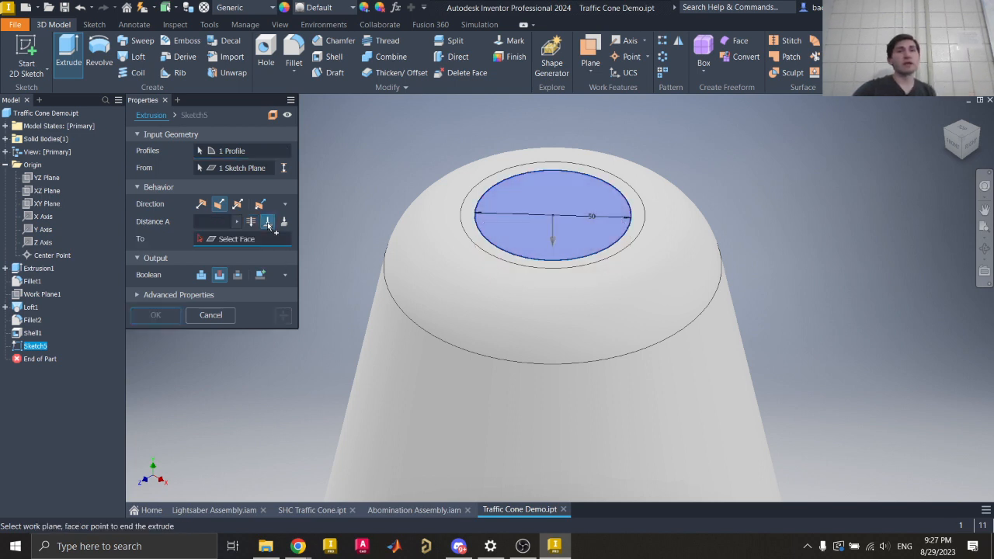
scroll(507, 160, down, 5)
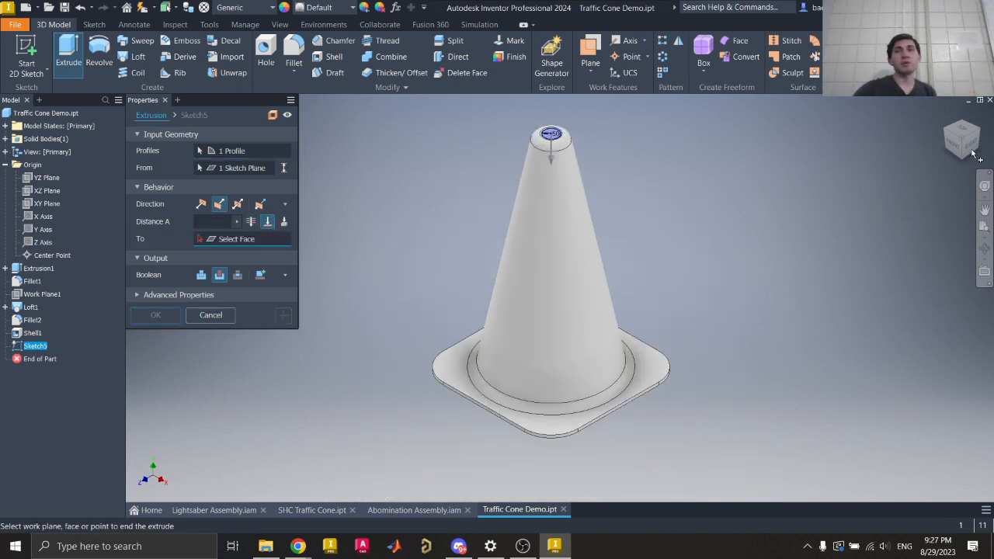
right_click(972, 156)
click(961, 125)
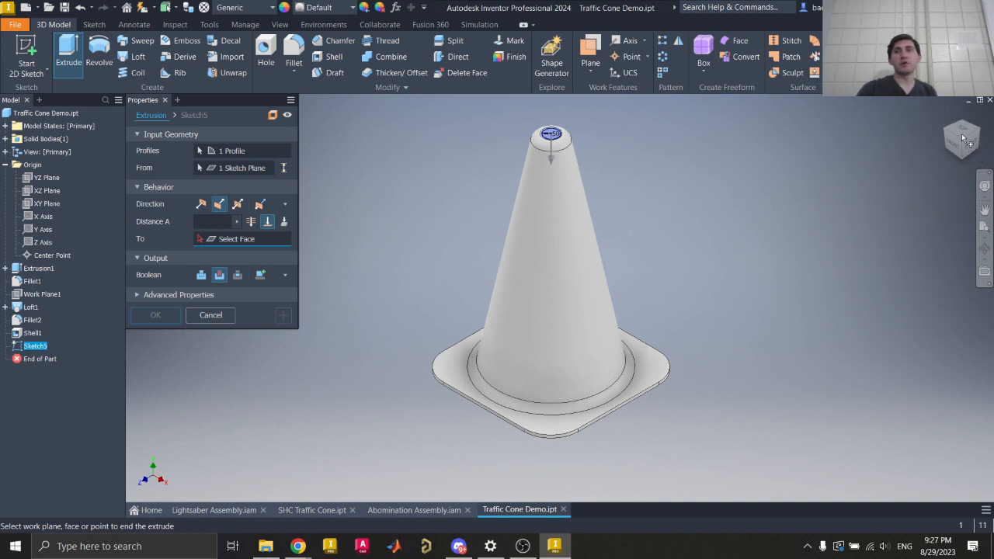
click(961, 161)
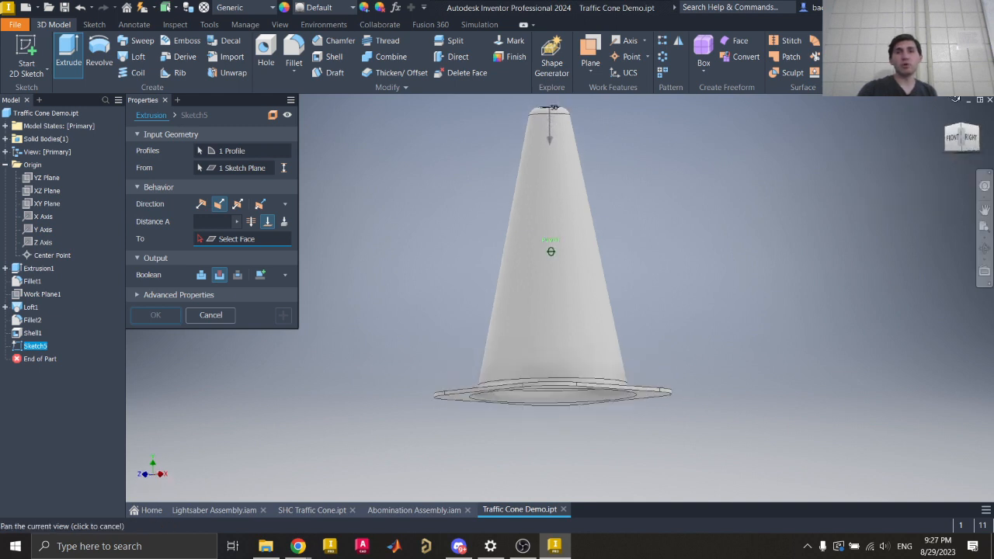
click(655, 372)
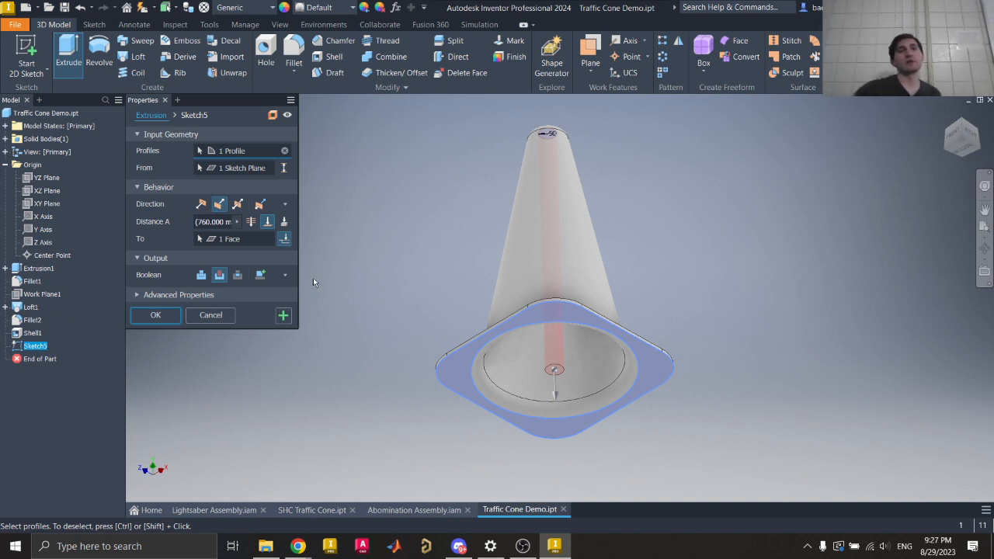
- Set the circular cut's extent to To Next, complete the extrusion and inspect the hole in the cone's tip
click(285, 223)
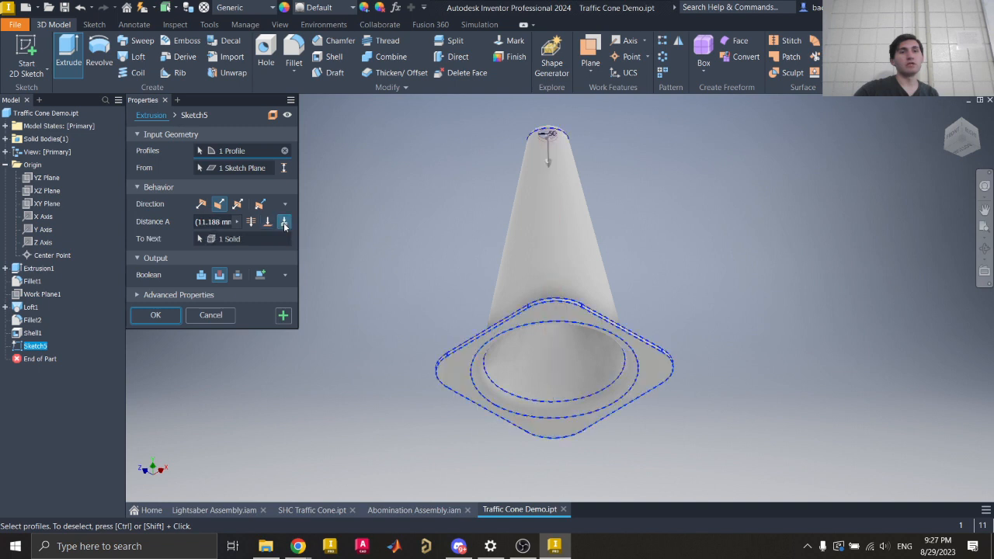
click(951, 121)
scroll(550, 196, down, 5)
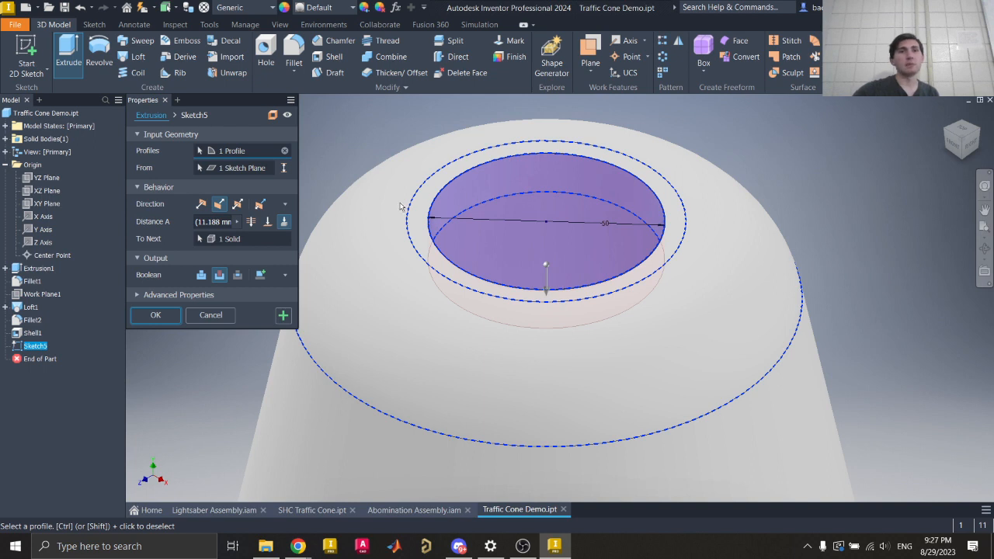
click(155, 315)
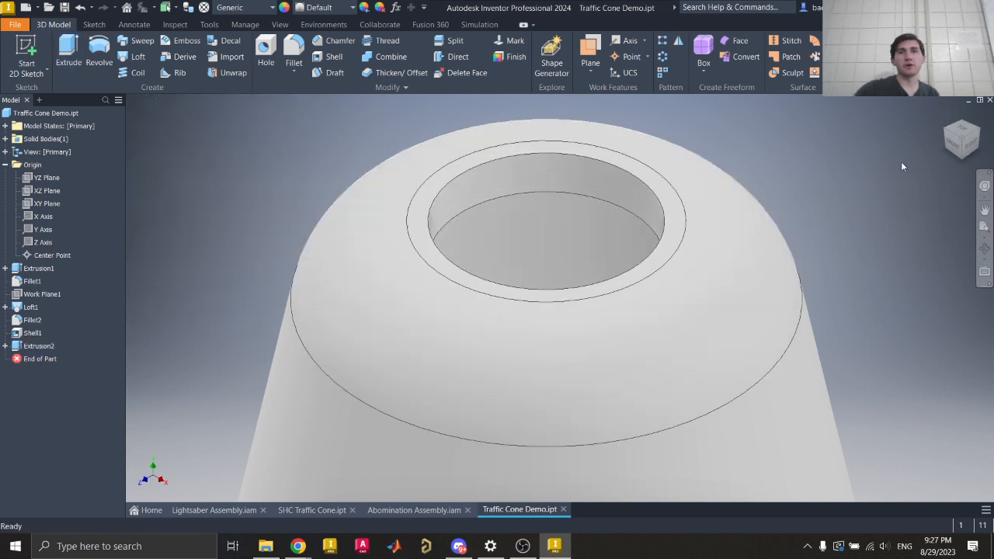
scroll(477, 198, up, 5)
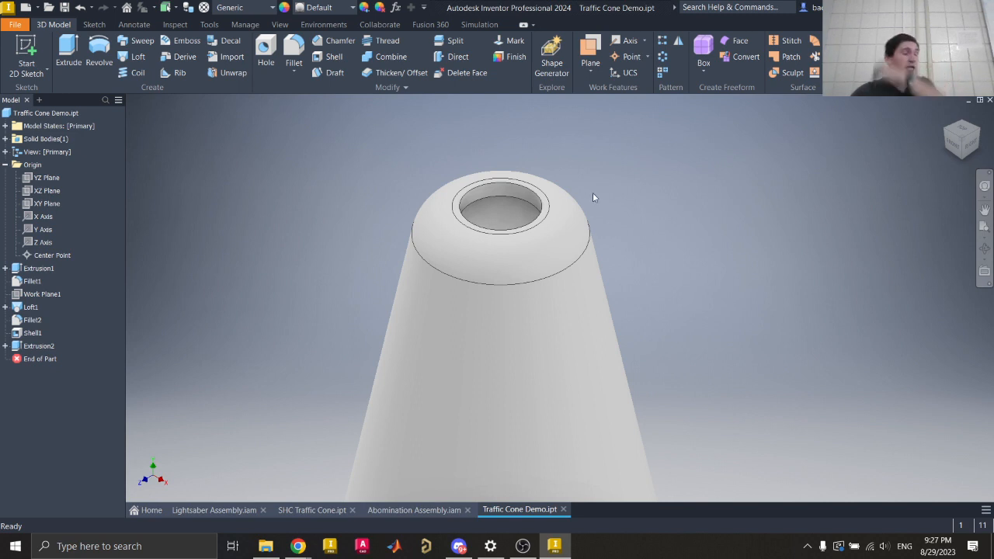
mouse_move(959, 138)
mouse_down()
mouse_move(946, 168)
mouse_move(944, 142)
mouse_up()
scroll(640, 217, up, 6)
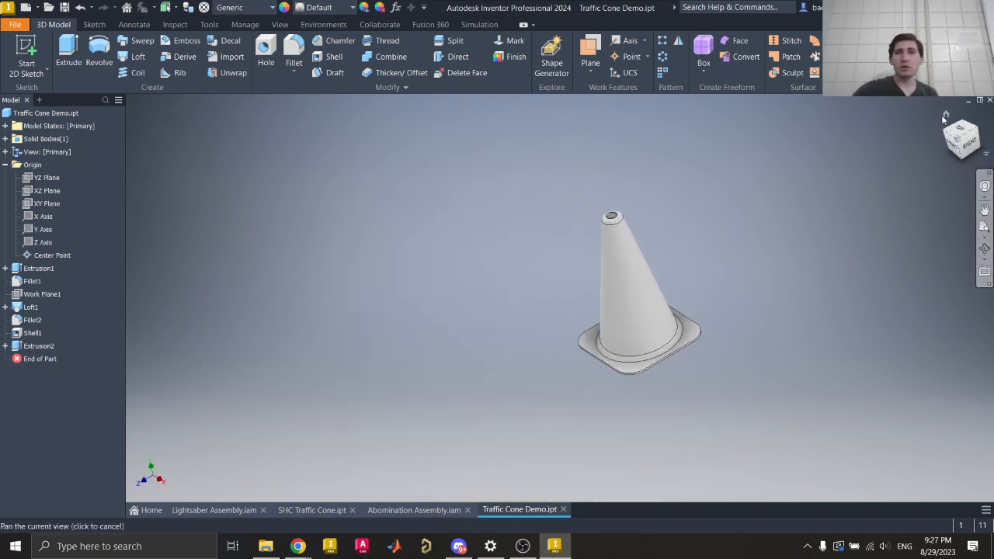
click(941, 113)
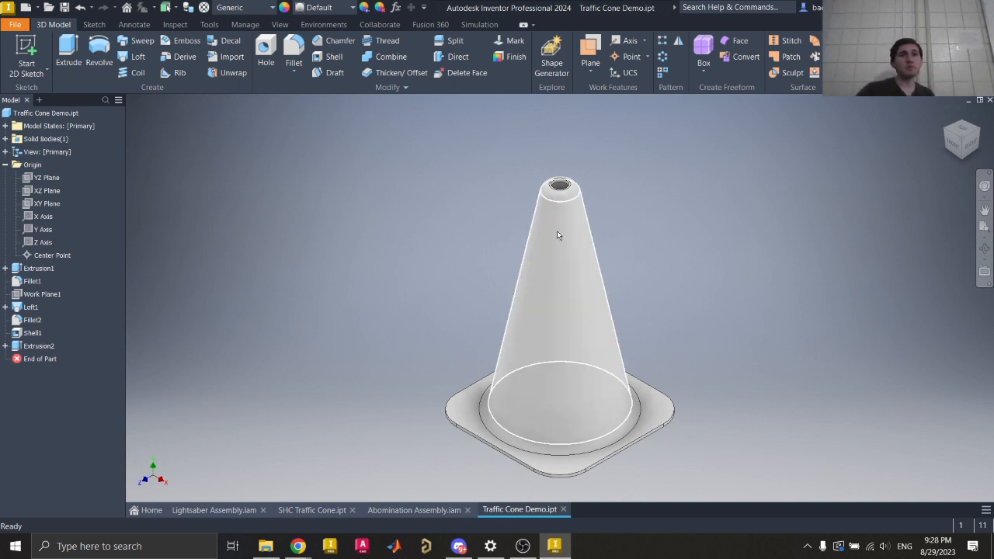
- Switch to the Intro to CAD Class 2023 slides in Chrome and show slide 41 on part material and appearance
mouse_move(298, 546)
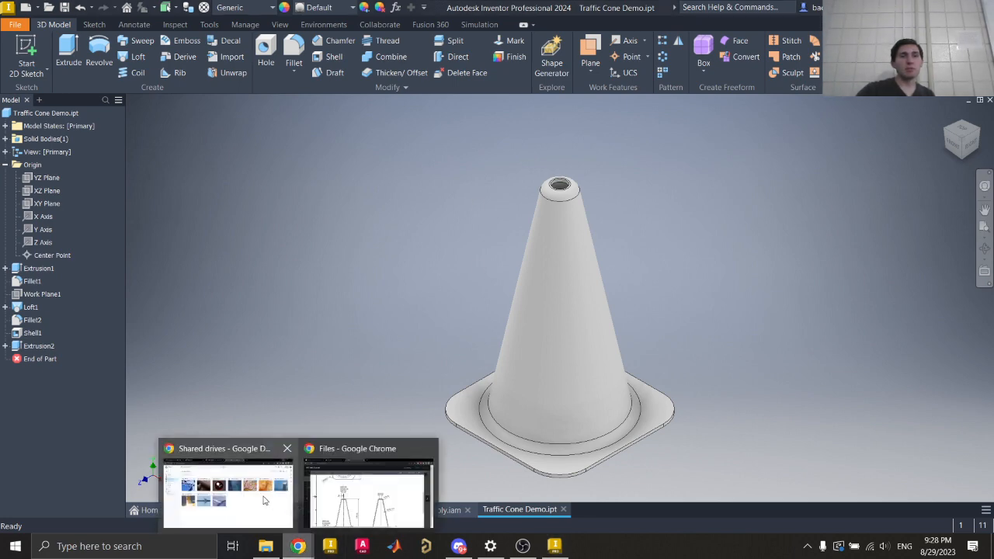
click(386, 490)
click(121, 10)
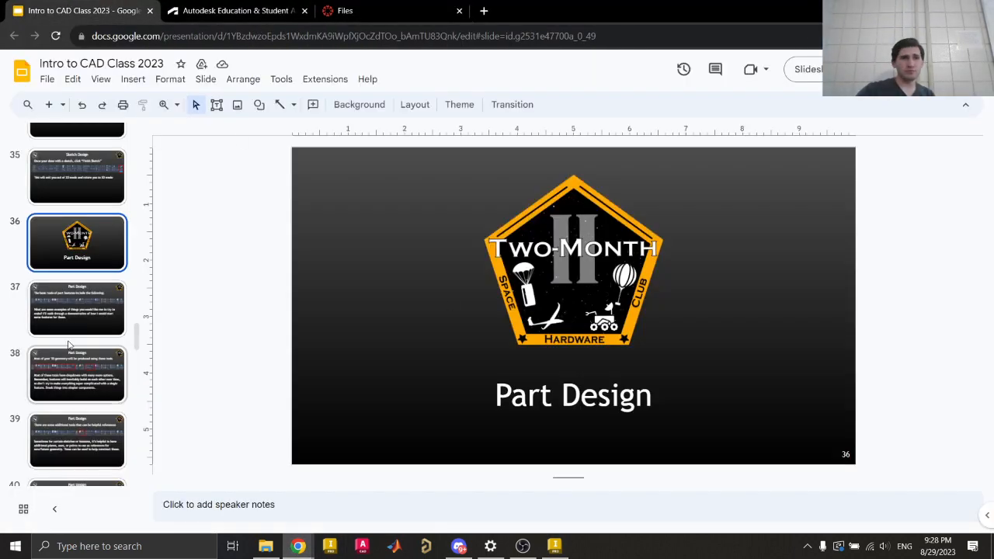
scroll(92, 287, up, 4)
scroll(92, 288, up, 3)
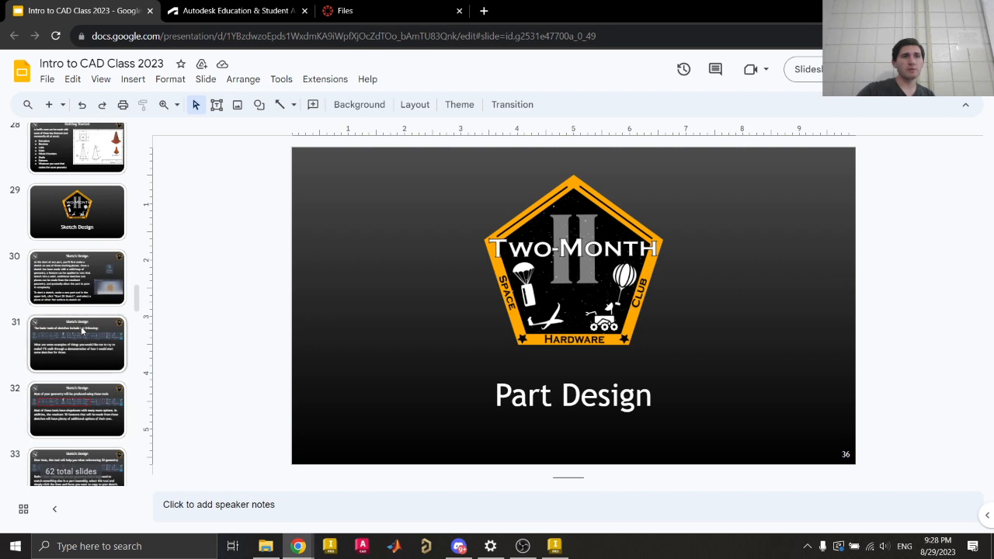
scroll(82, 333, down, 6)
scroll(82, 331, down, 4)
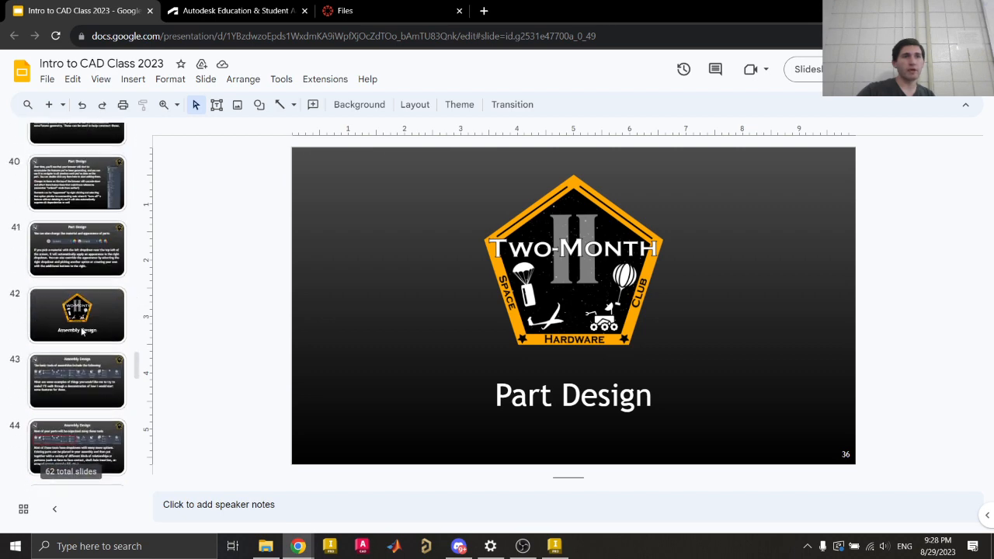
scroll(88, 262, up, 2)
click(87, 275)
click(74, 364)
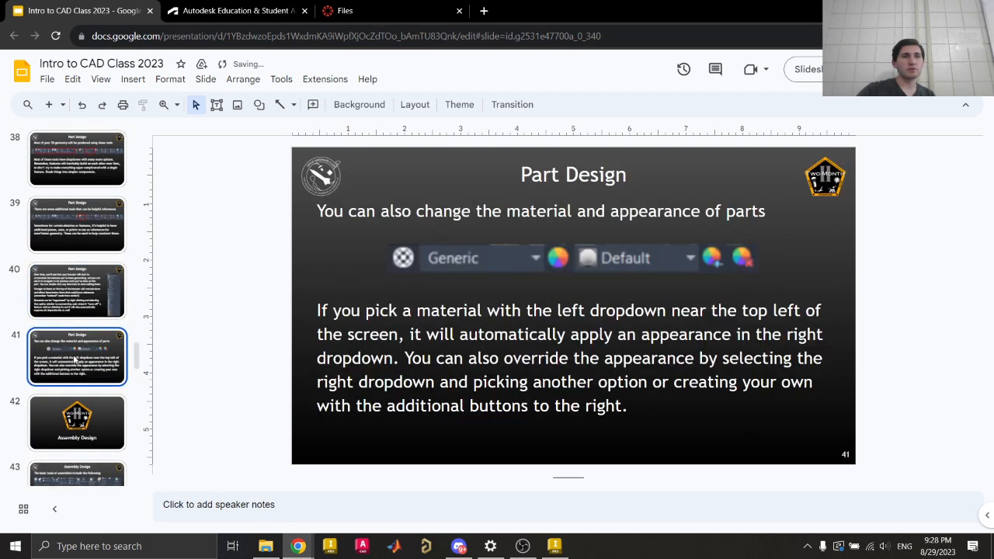
click(466, 262)
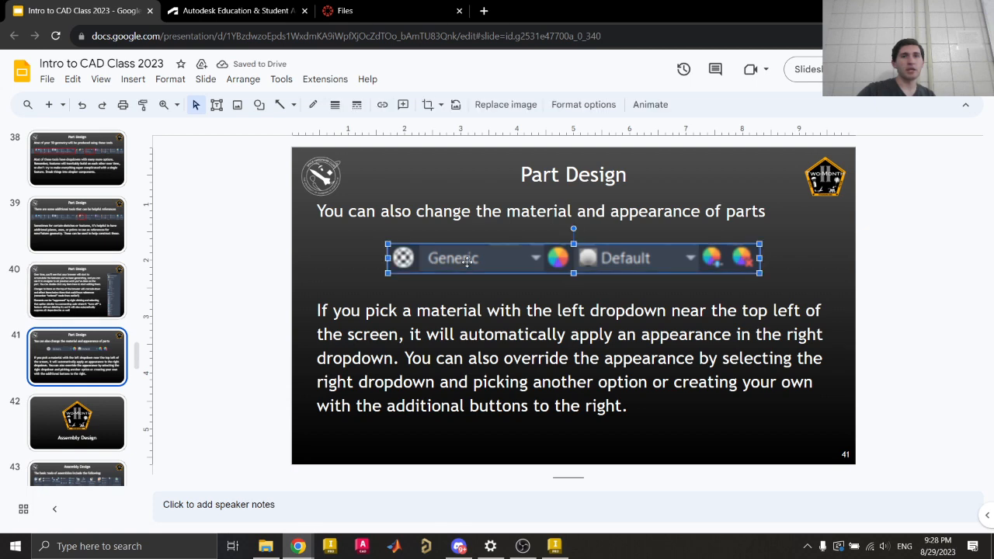
click(274, 275)
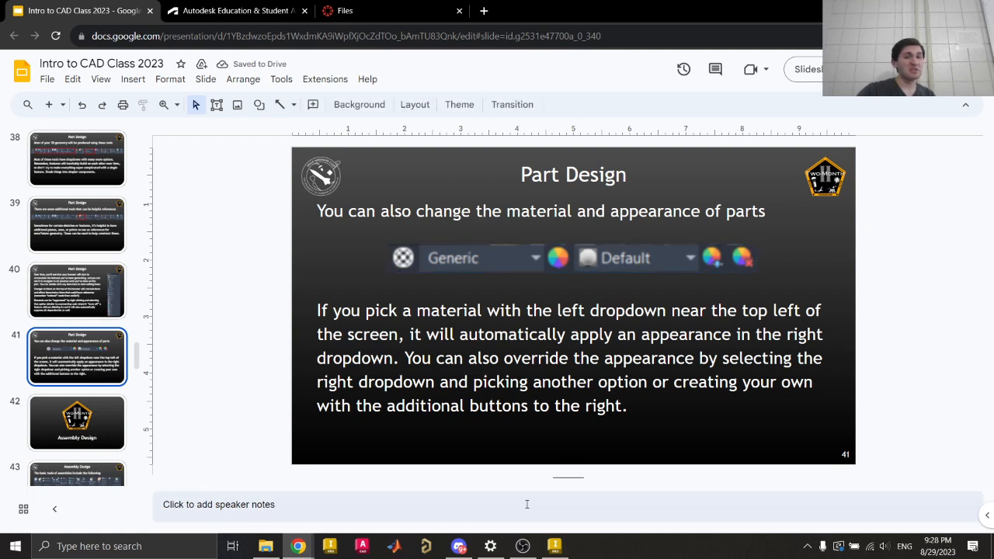
click(503, 257)
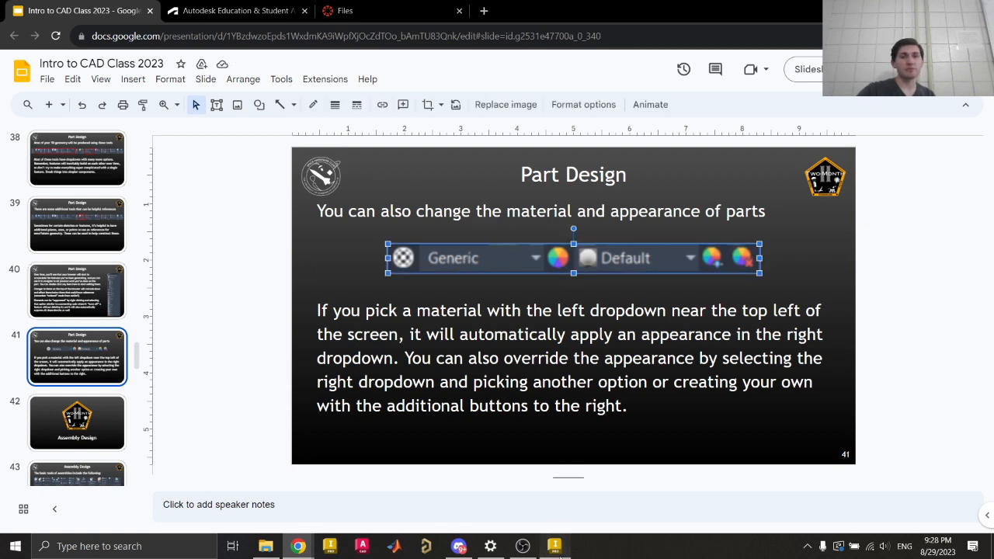
- Switch back to Inventor and assign the Rubber material from the Inventor Material Library to the traffic cone
click(554, 546)
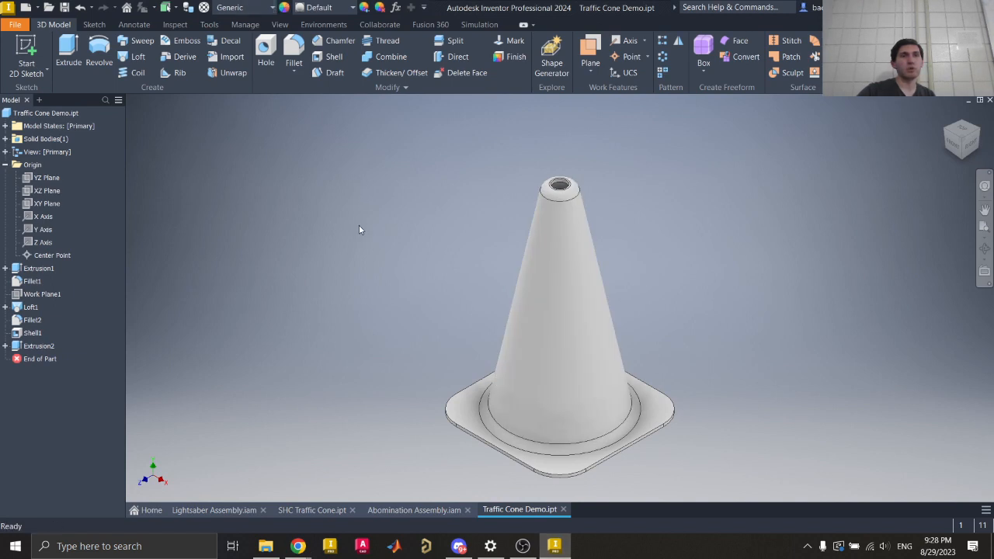
click(272, 9)
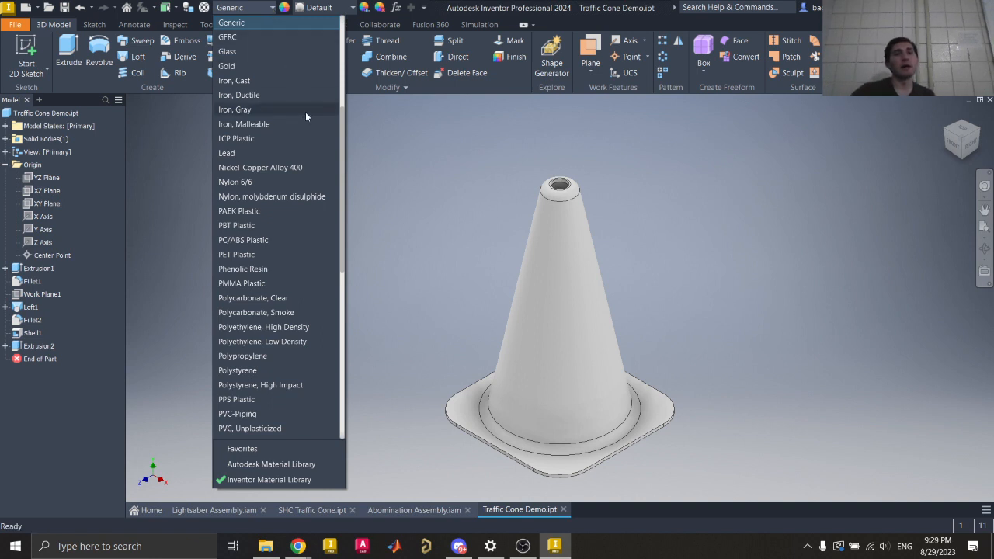
drag(344, 149, 344, 244)
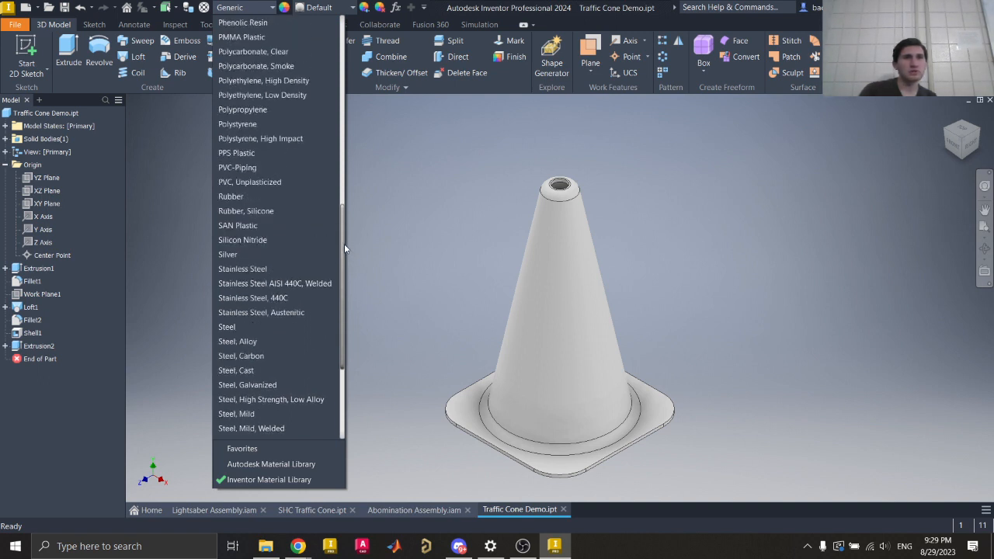
scroll(239, 199, down, 1)
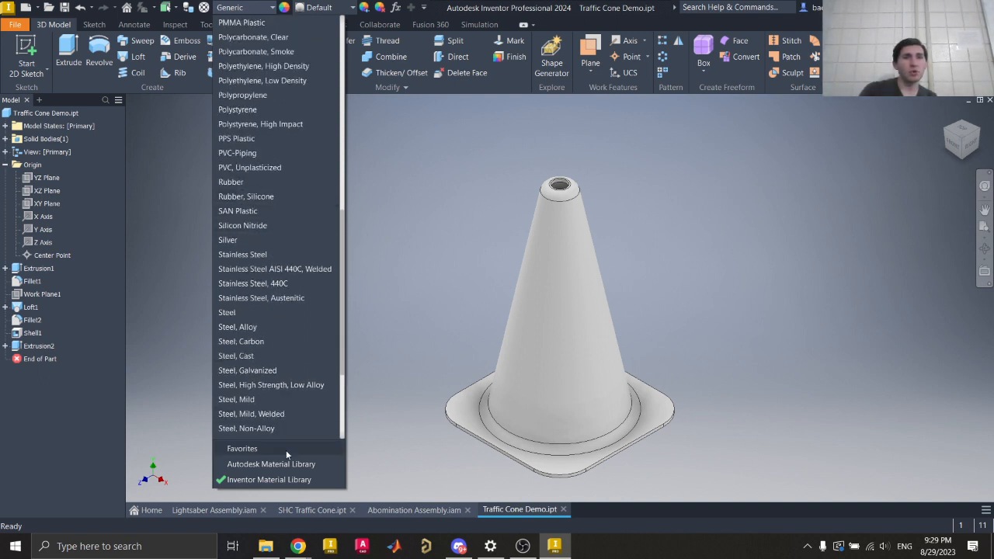
click(241, 184)
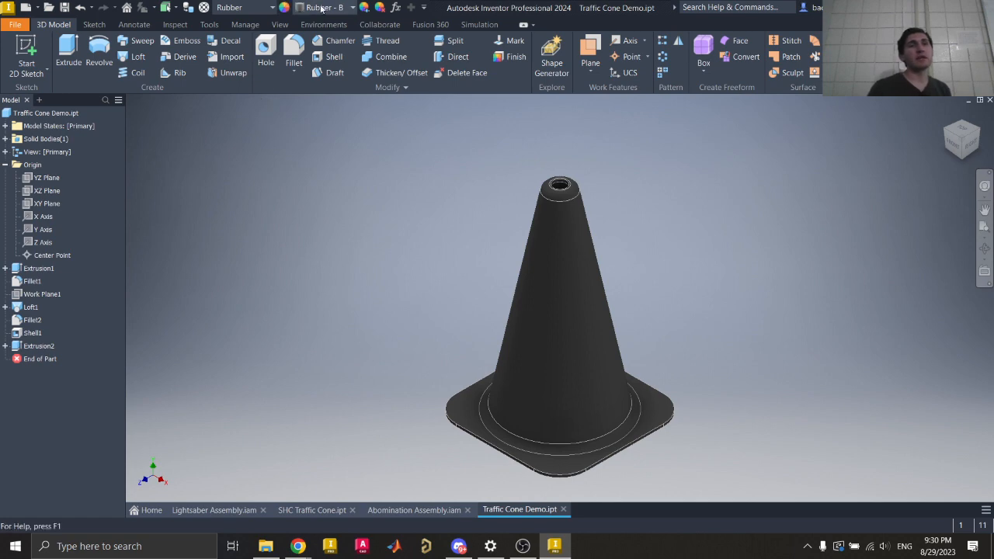
- Override the traffic cone's appearance with Smooth - Light Orange
click(350, 7)
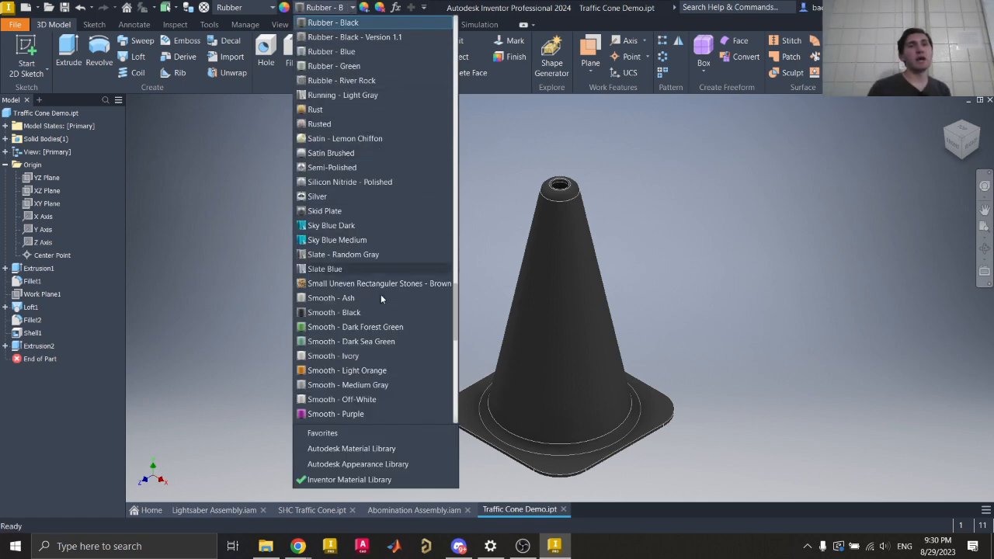
scroll(381, 295, down, 8)
scroll(380, 299, up, 20)
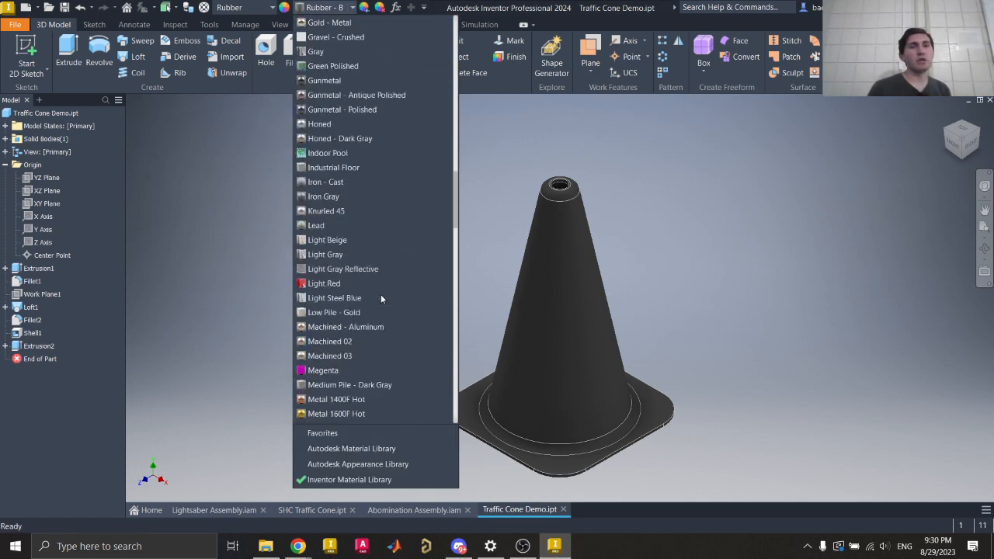
scroll(381, 298, down, 10)
scroll(380, 298, down, 15)
scroll(380, 298, up, 15)
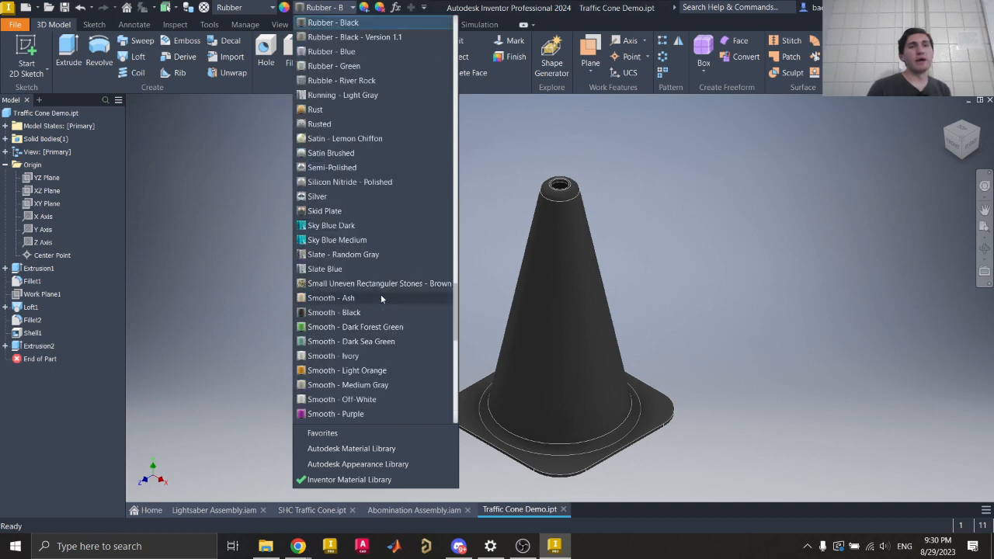
scroll(381, 298, down, 5)
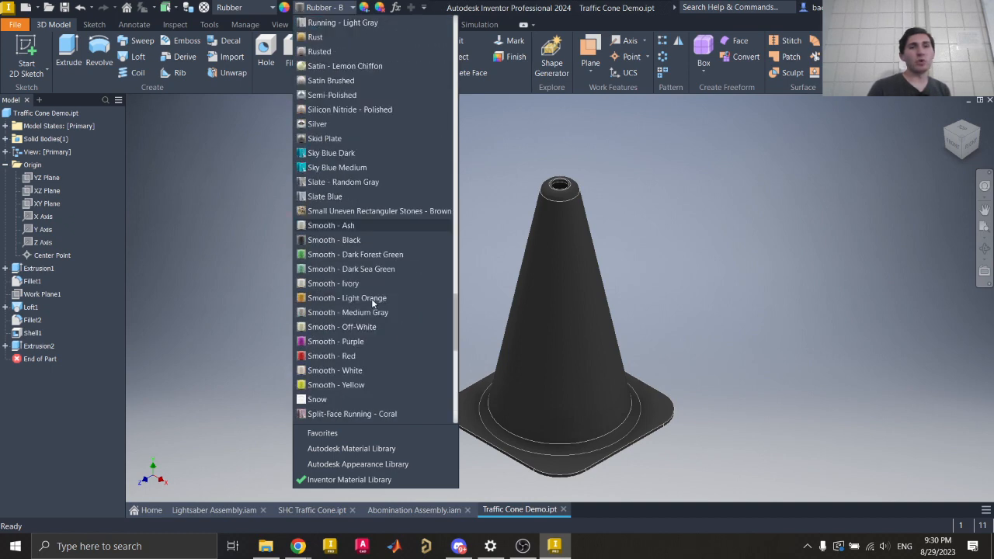
click(372, 298)
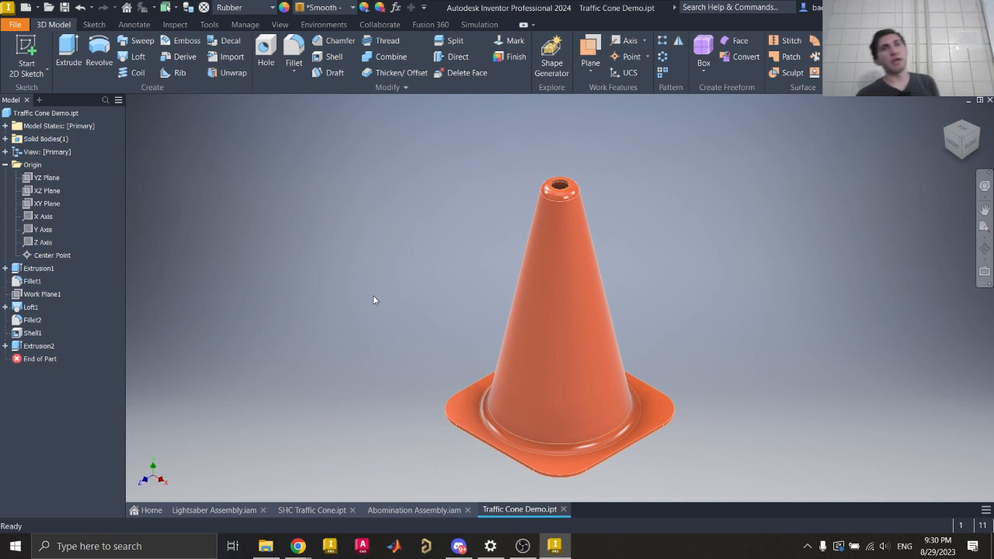
- Try the Denim - Blue appearance on the traffic cone and undo the change
click(326, 8)
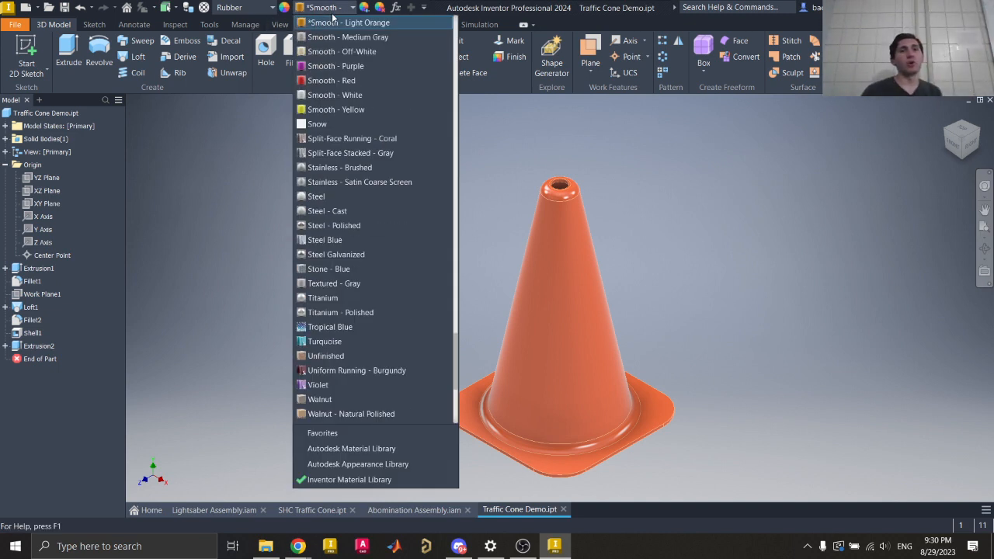
scroll(370, 121, up, 20)
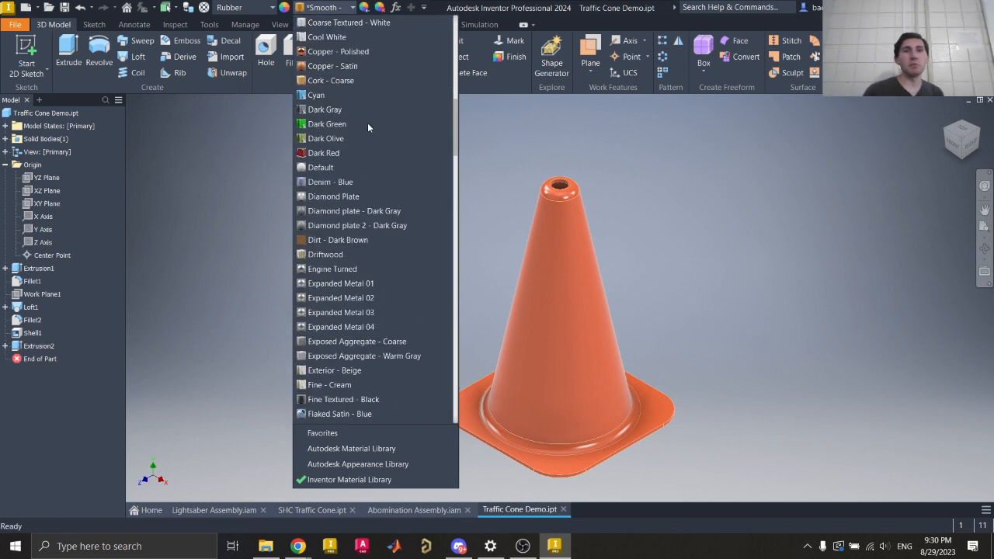
click(341, 183)
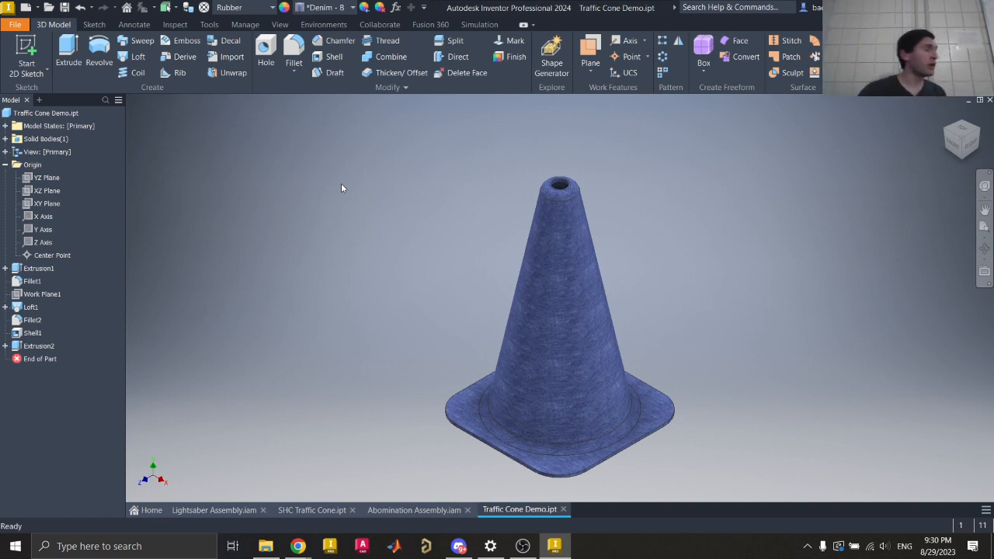
key(ctrl+z)
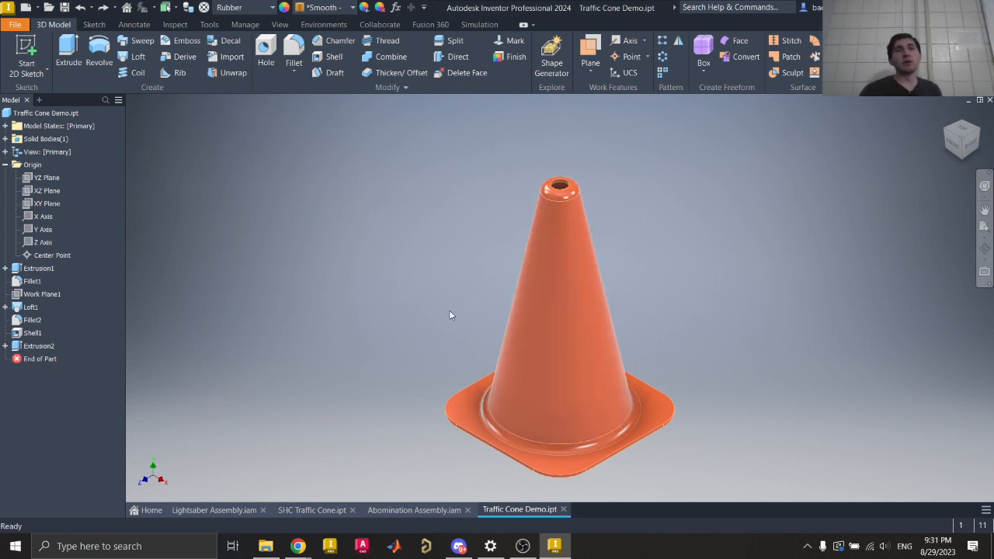
- Examine the Inventor Material Library appearances in an enlarged Appearance Browser, and close it without applying any
click(351, 8)
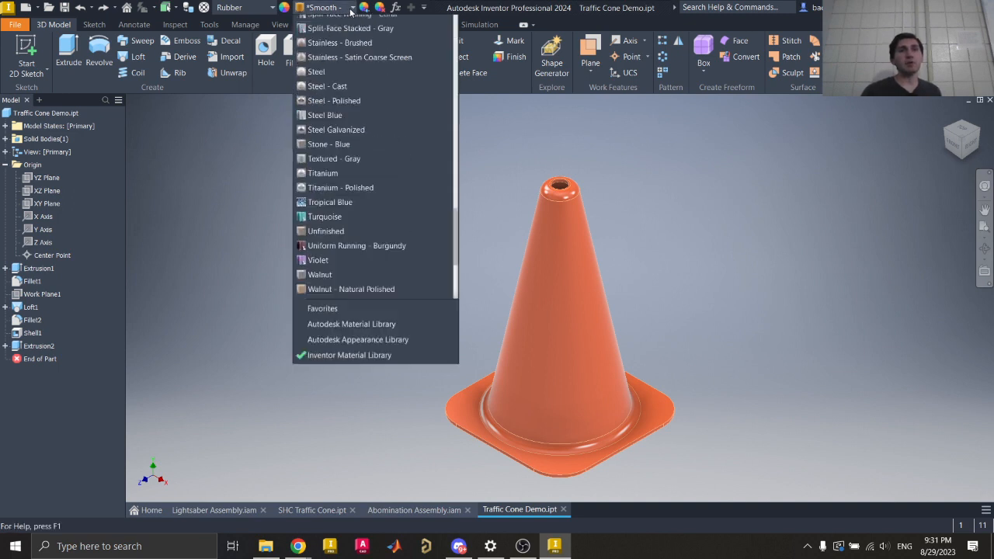
click(352, 10)
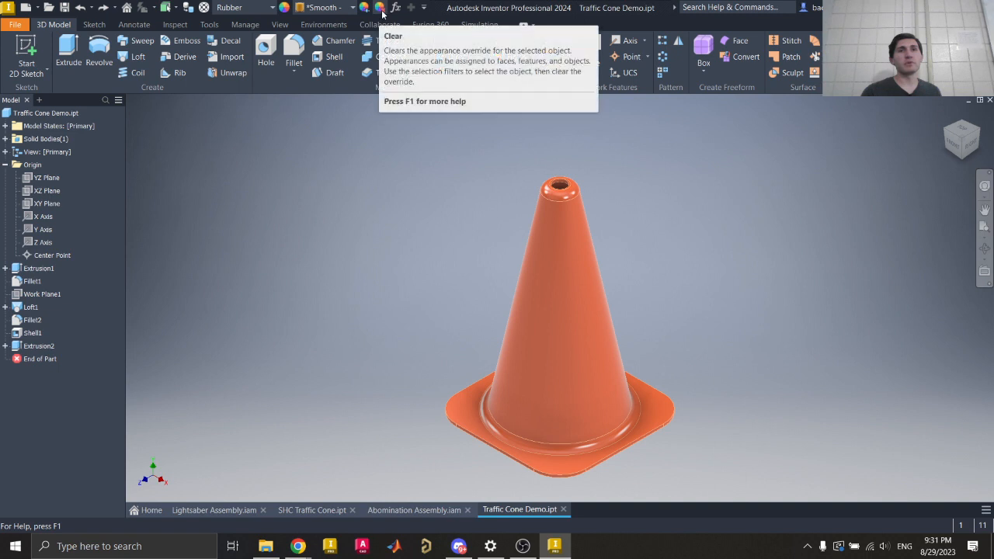
click(286, 8)
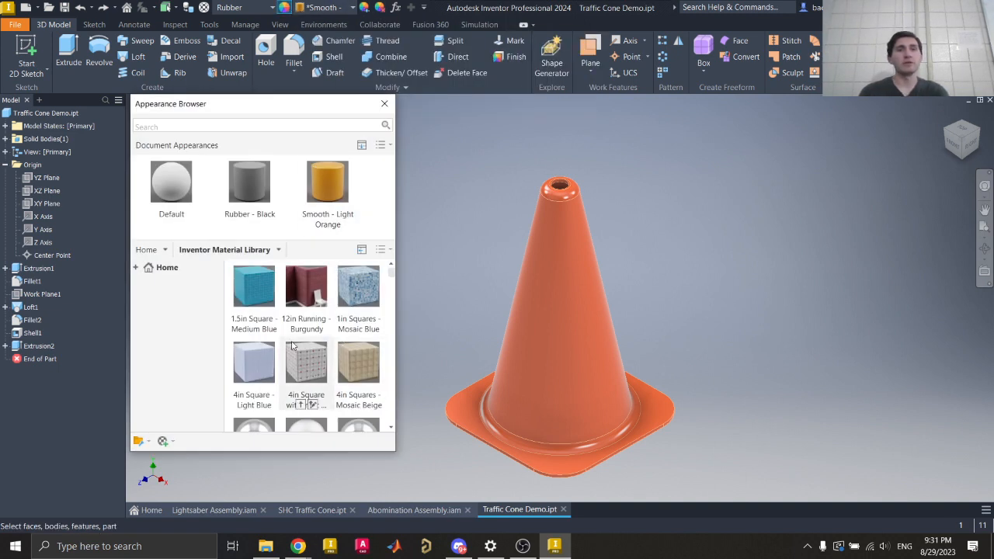
scroll(299, 373, down, 10)
scroll(292, 346, up, 10)
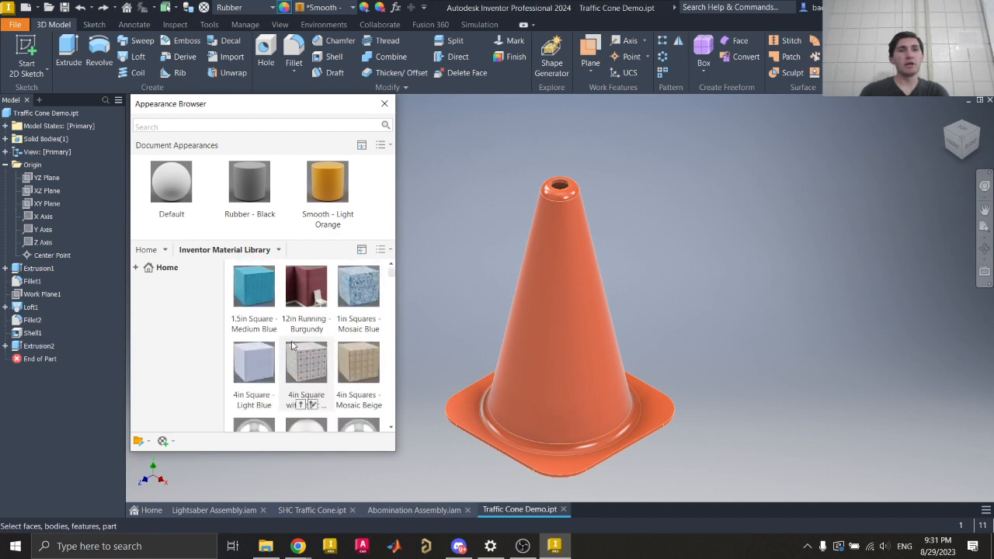
scroll(303, 326, down, 1)
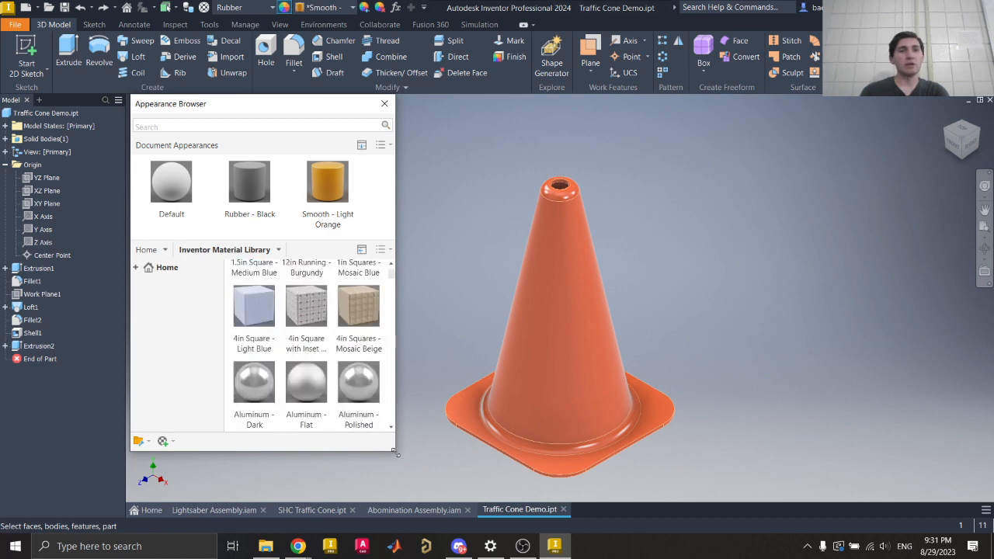
drag(394, 450, 396, 495)
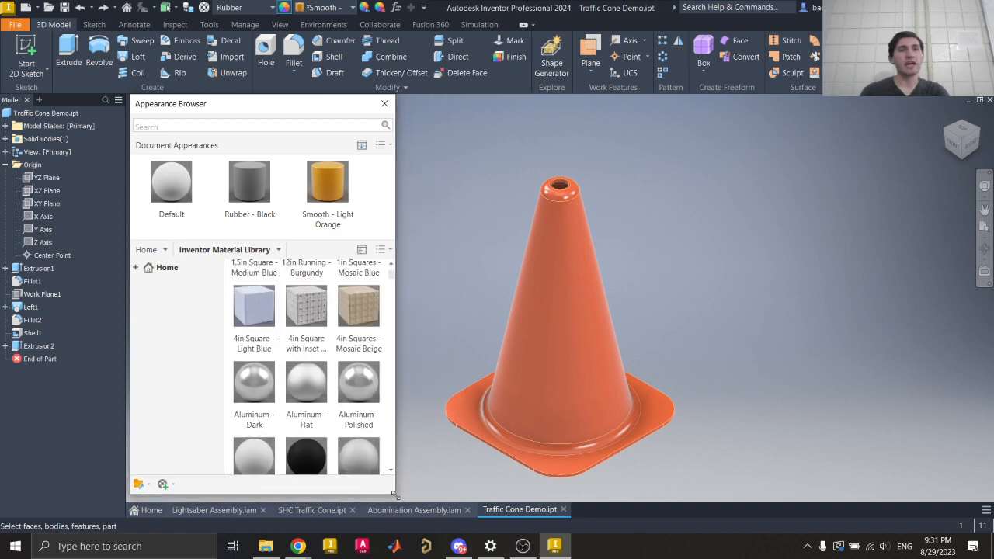
click(442, 353)
key(Escape)
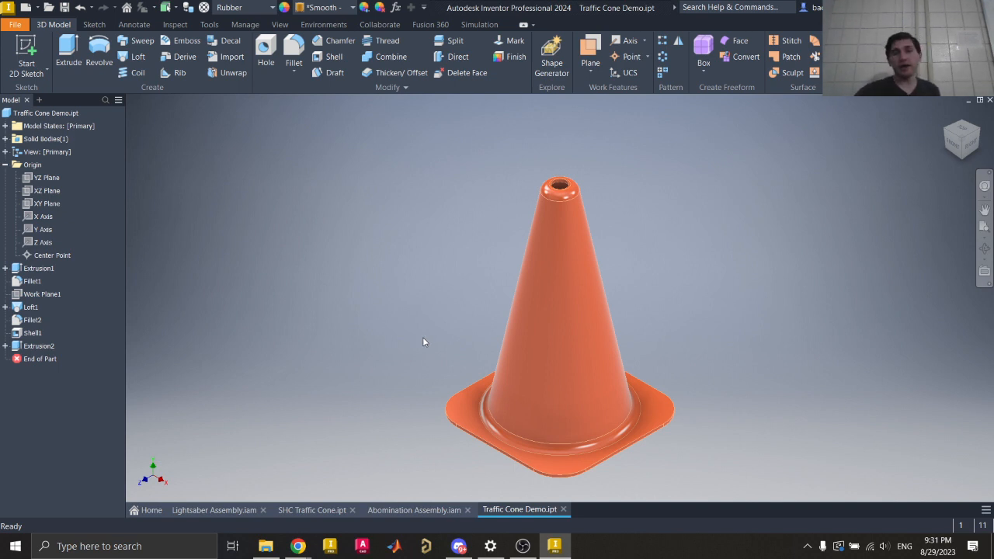
middle_drag(652, 244, 626, 217)
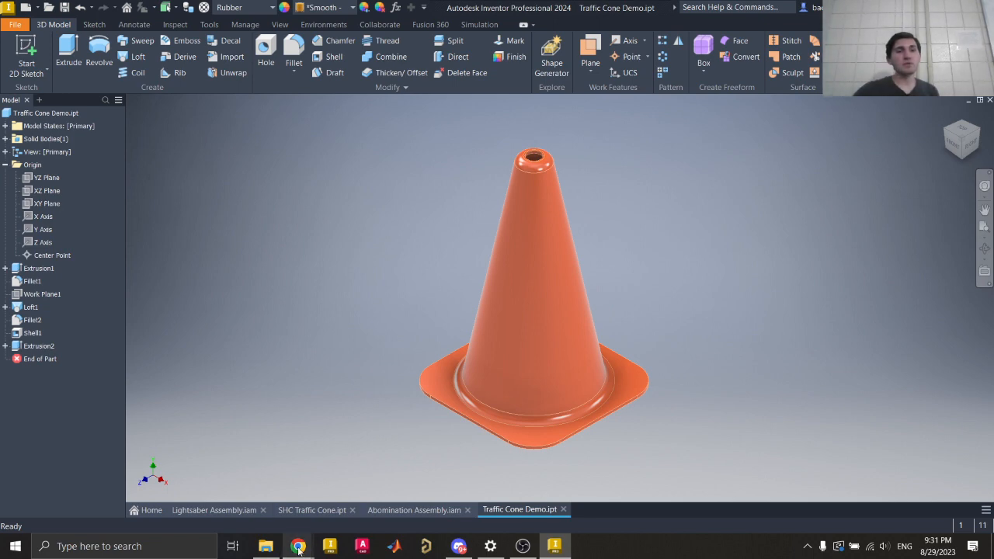
- Switch to the class slides in Chrome and deselect the material toolbar picture on slide 41
mouse_move(300, 542)
click(356, 504)
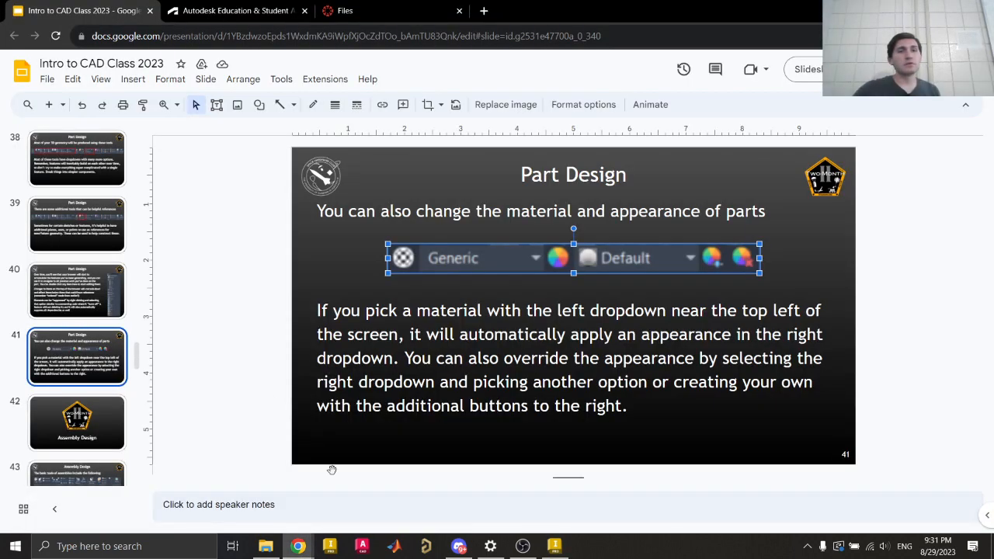
click(205, 366)
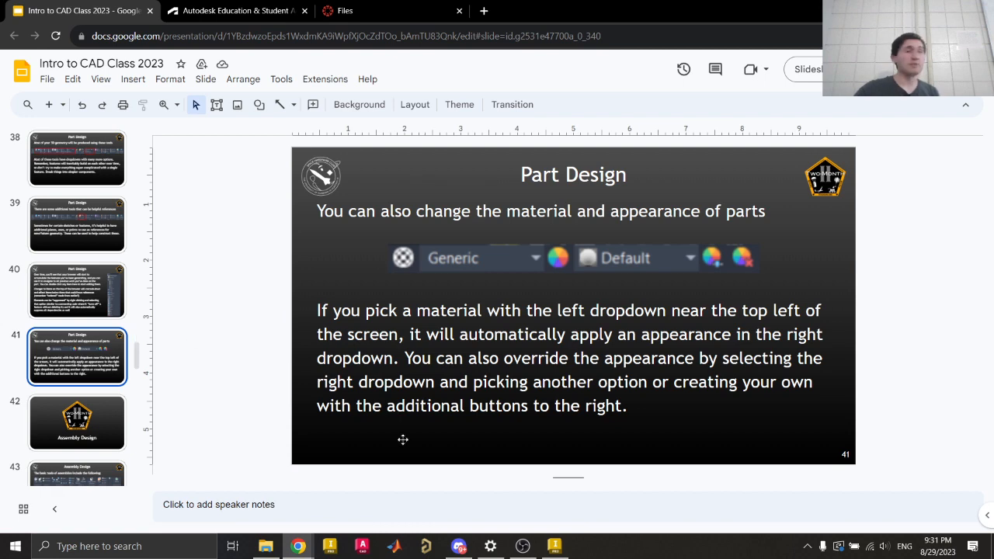
- Switch to Inventor and examine the Space Hardware Club logo decal on the cone in SHC Traffic Cone.ipt
click(554, 546)
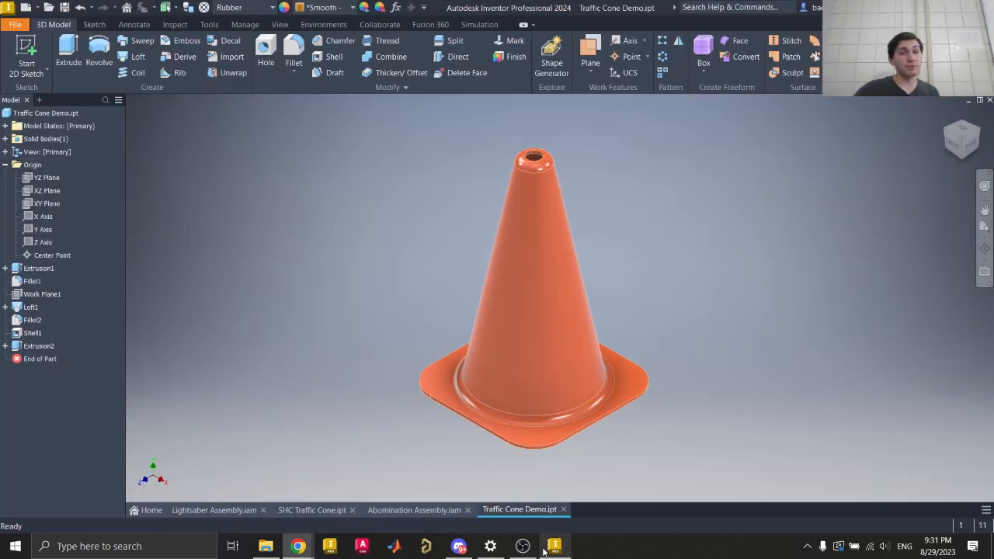
click(320, 510)
scroll(558, 319, up, 3)
scroll(557, 319, up, 2)
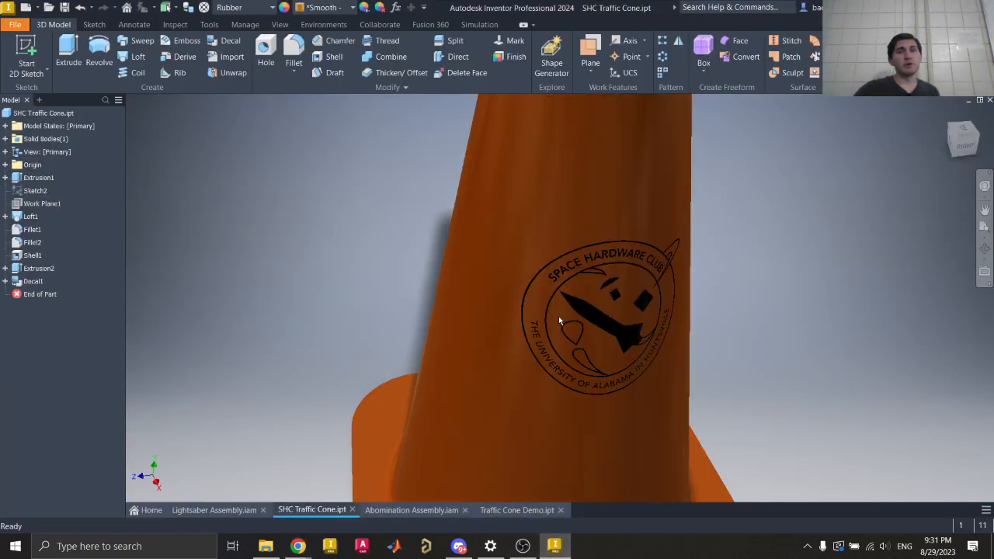
scroll(558, 319, down, 6)
scroll(571, 312, up, 5)
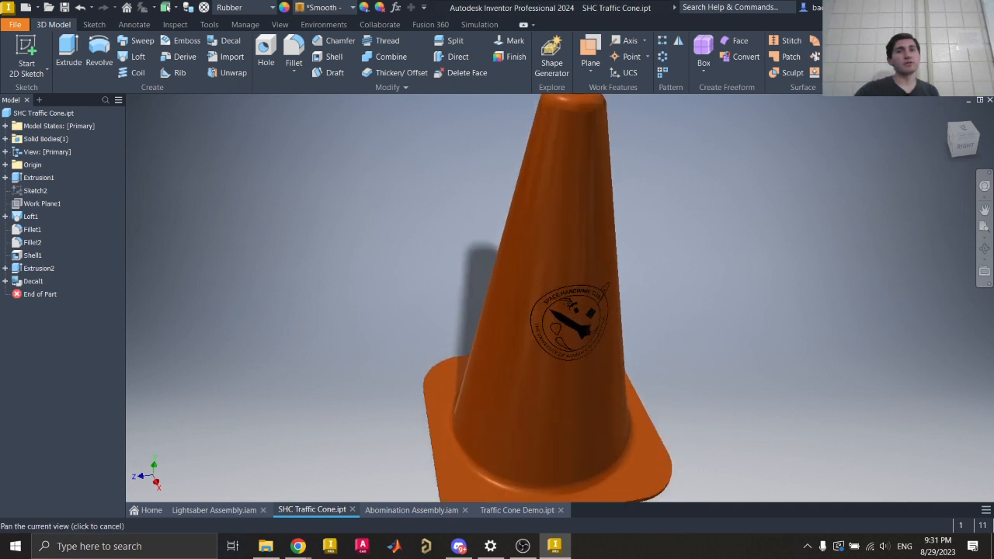
- Examine the Space Hardware Club logo decal on the SHC cone up close
middle_drag(582, 310, 537, 243)
scroll(537, 243, down, 3)
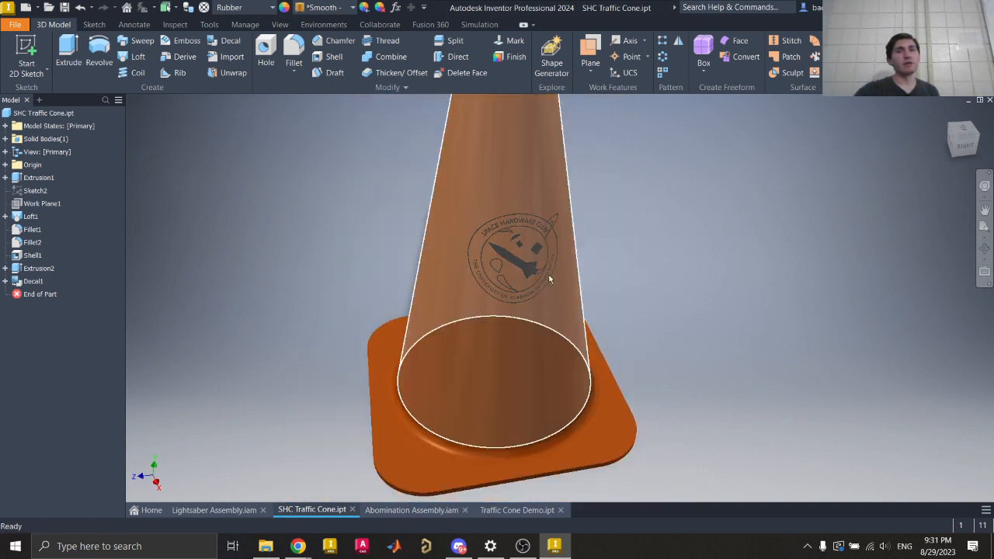
scroll(517, 247, up, 3)
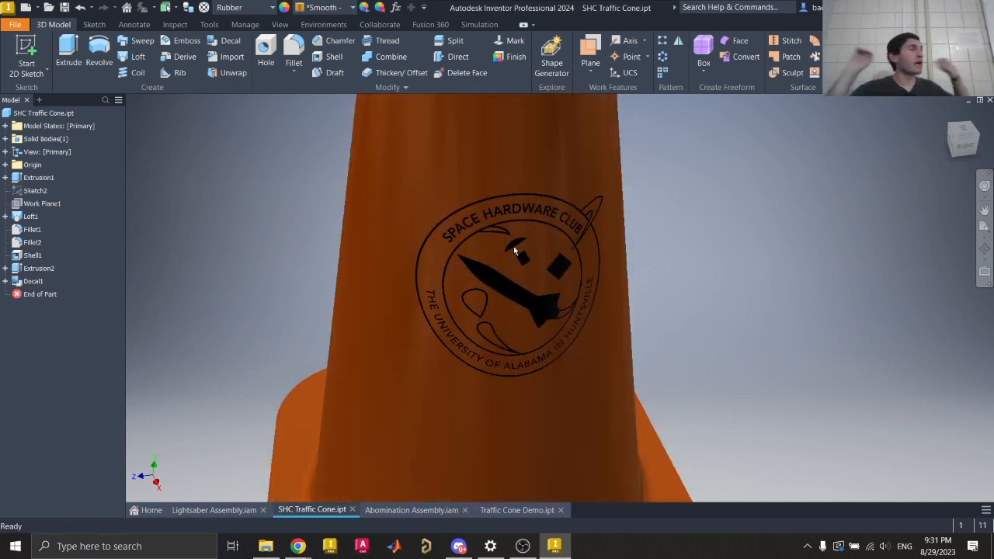
- Switch to Traffic Cone Demo.ipt and create a work plane offset 100 mm outward from a side face of the cone's base
click(516, 509)
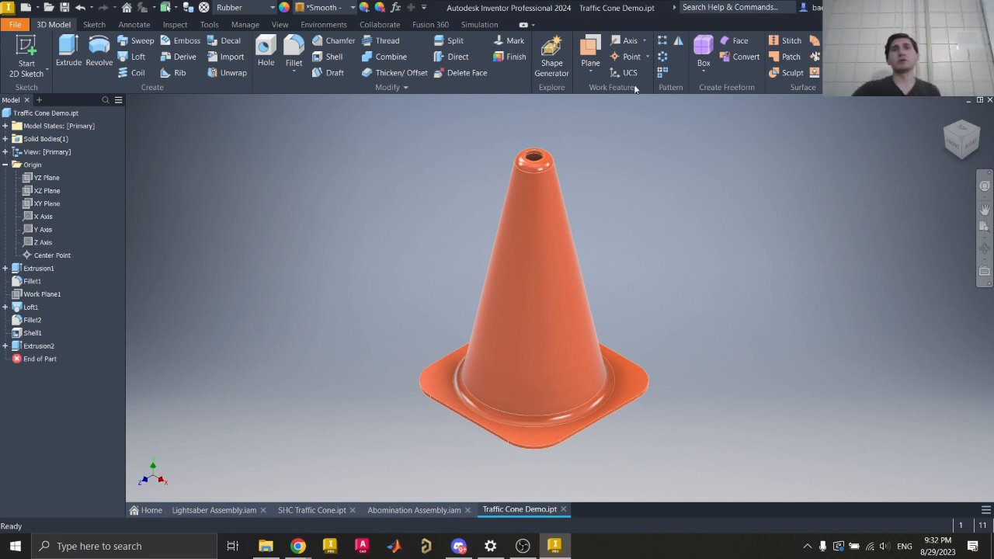
click(593, 71)
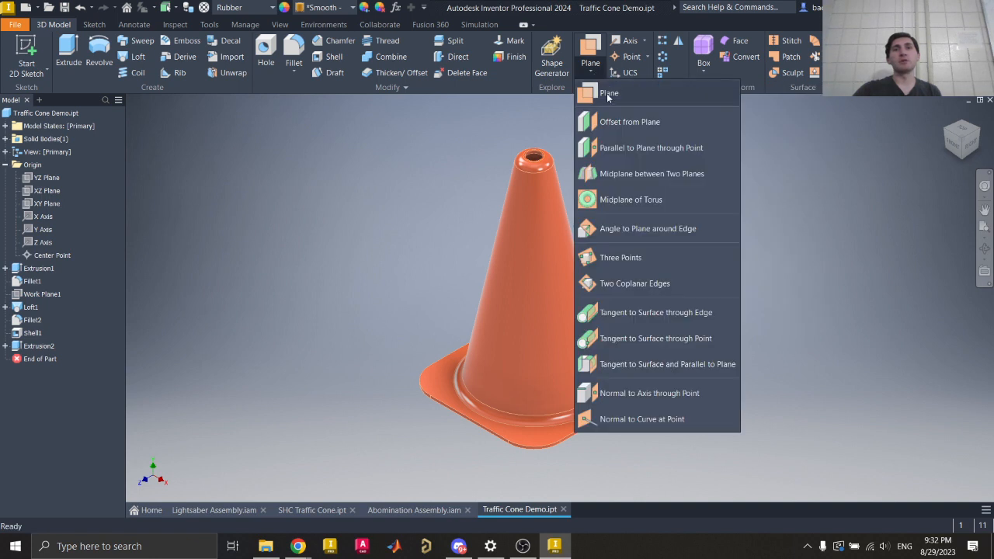
click(617, 122)
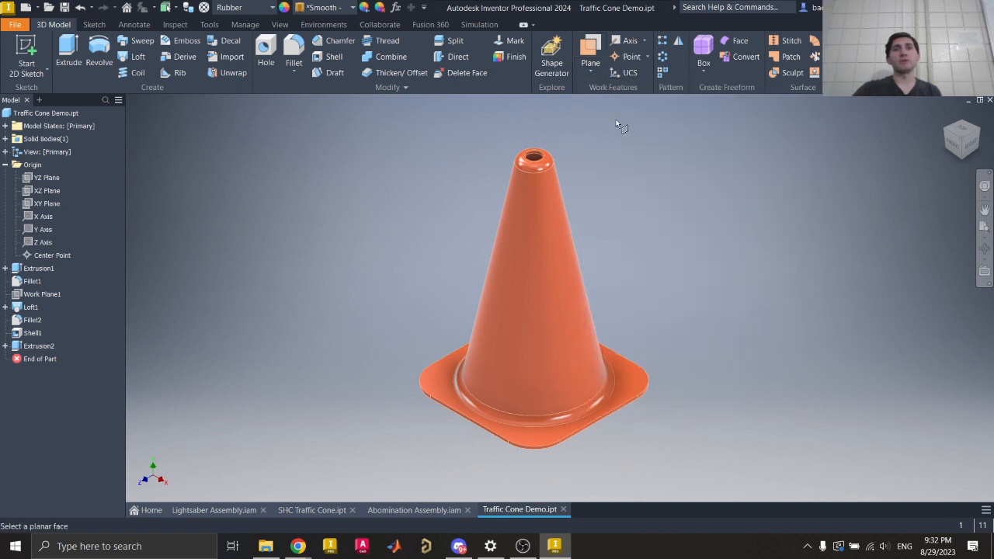
click(631, 413)
drag(609, 421, 627, 440)
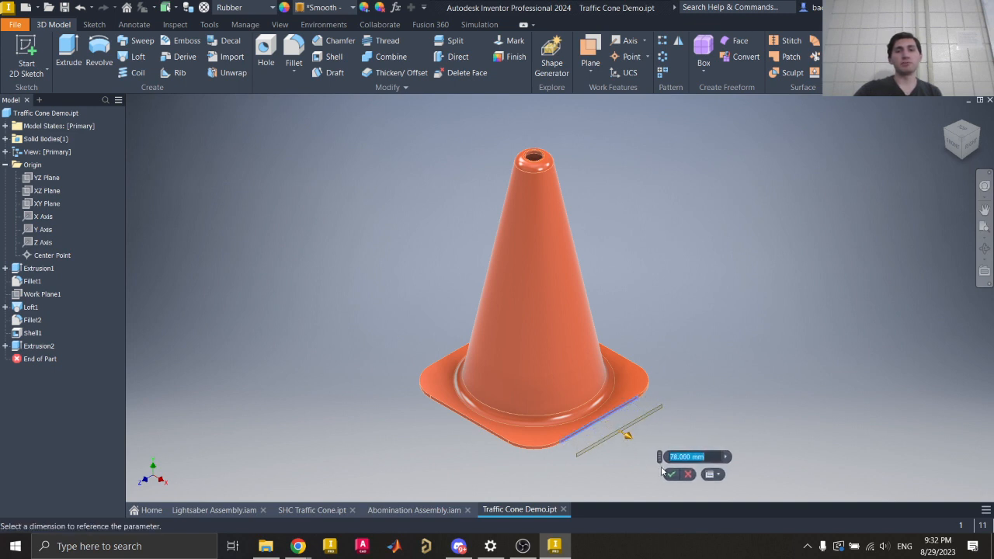
text(100)
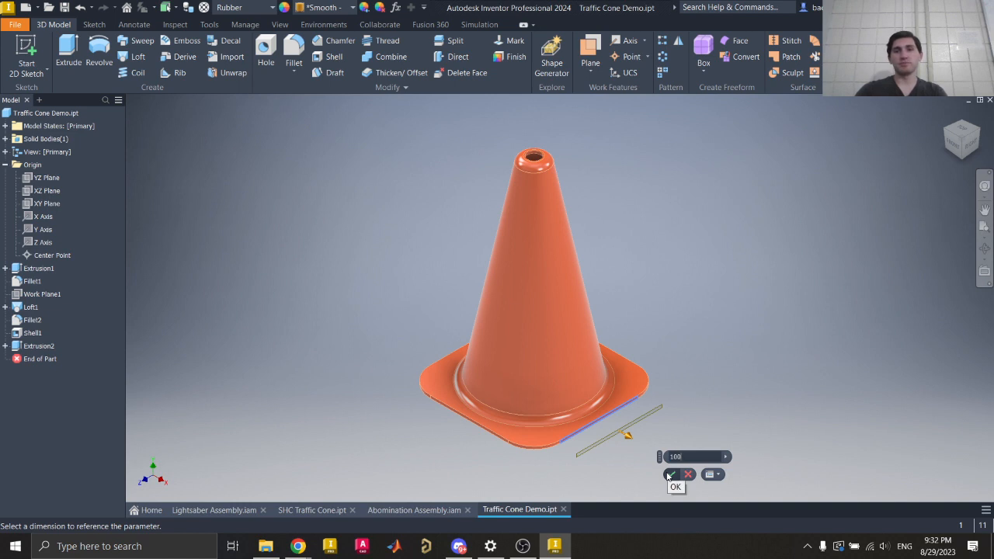
click(670, 476)
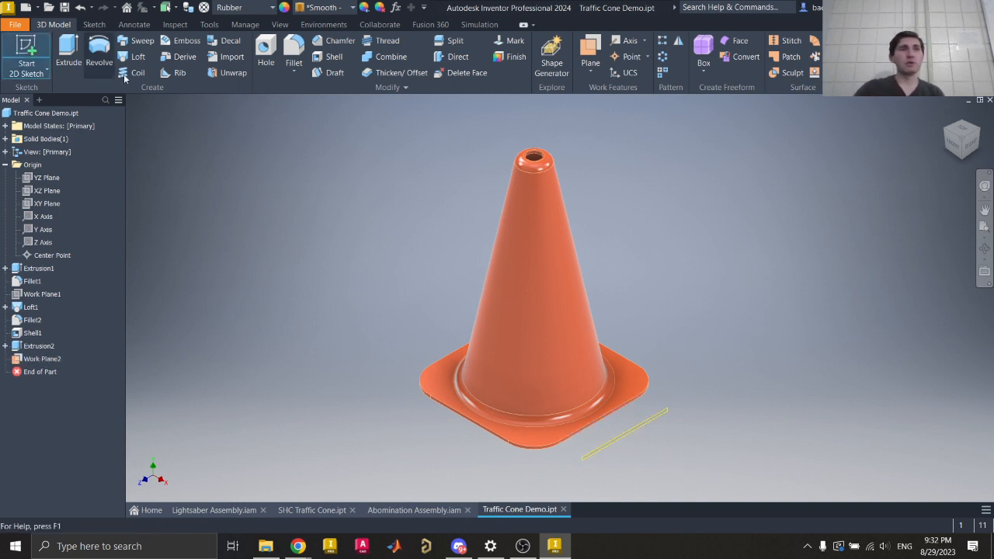
- Start a 2D sketch on the work plane beside the cone's base
key(s)
click(648, 428)
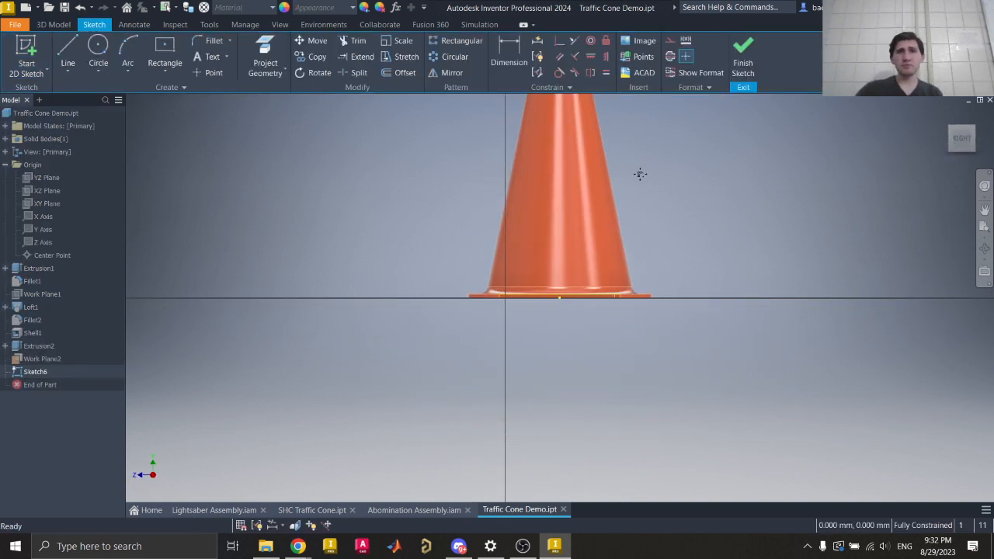
scroll(621, 300, down, 4)
scroll(622, 187, up, 4)
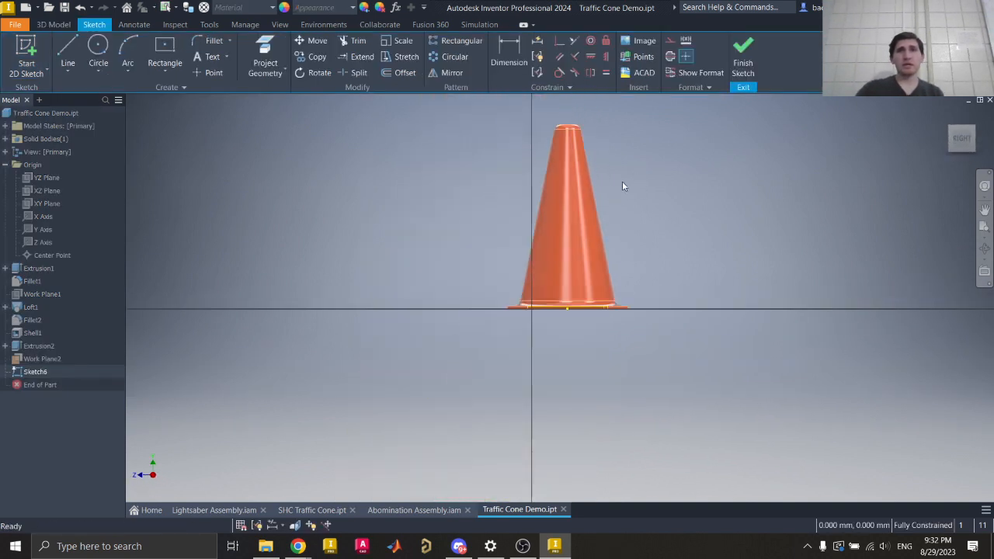
scroll(614, 202, down, 3)
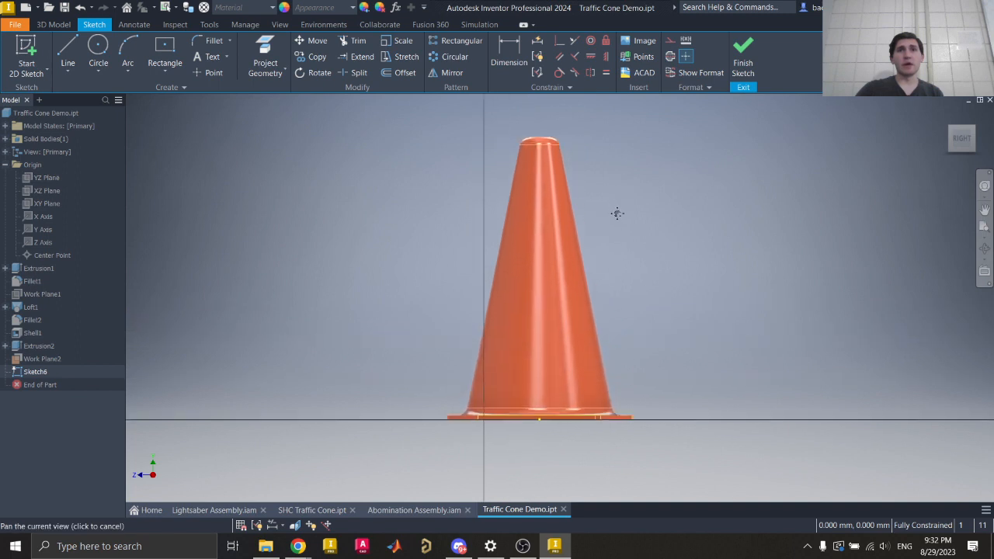
- Start inserting a sketch image and browse from the Z_SHC folder to the PNG folder of the UAH Space Hardware Club logos
click(637, 42)
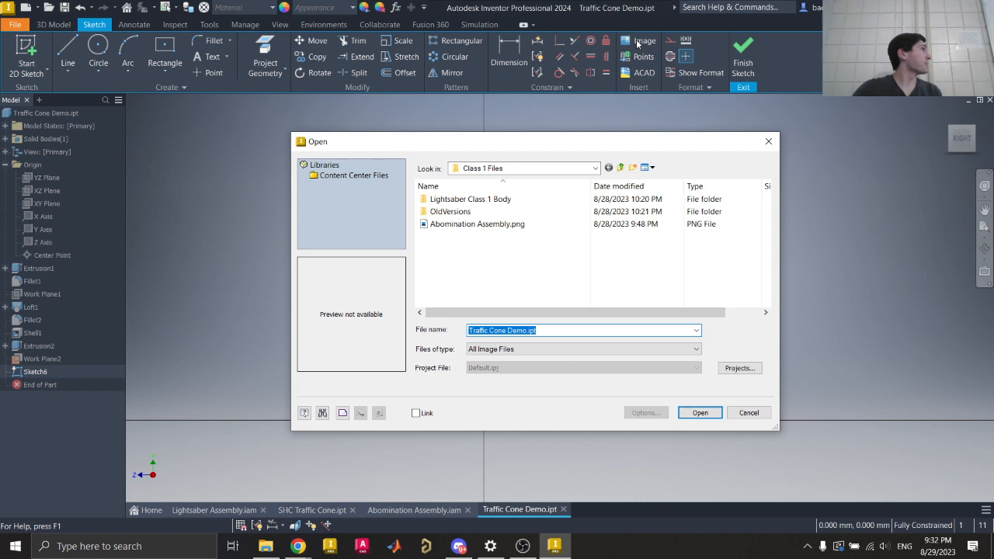
click(525, 274)
click(544, 169)
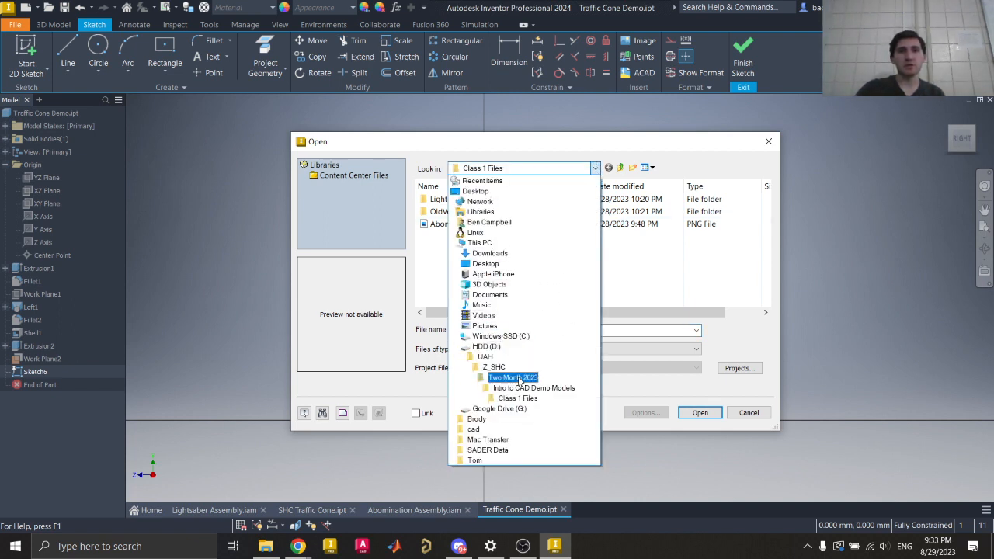
click(498, 367)
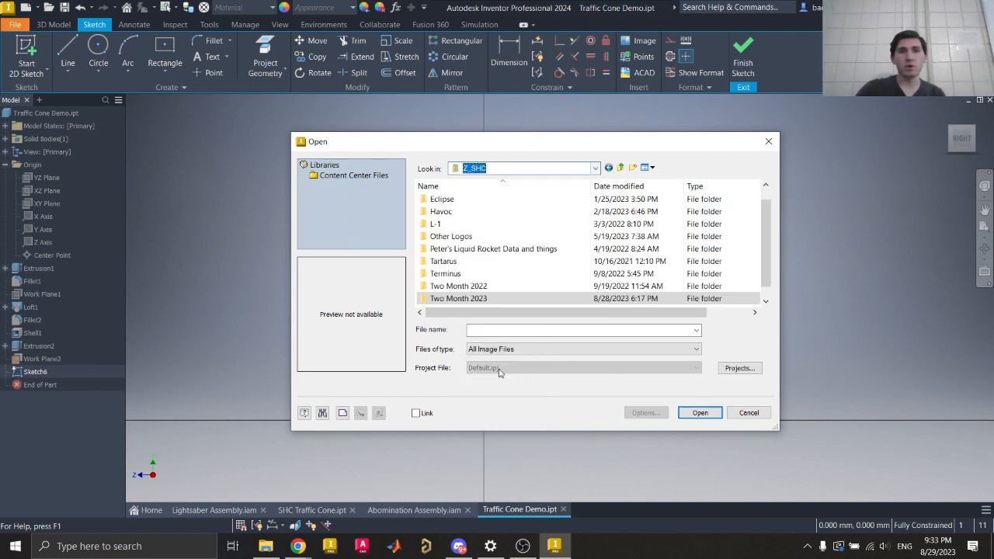
double_click(492, 297)
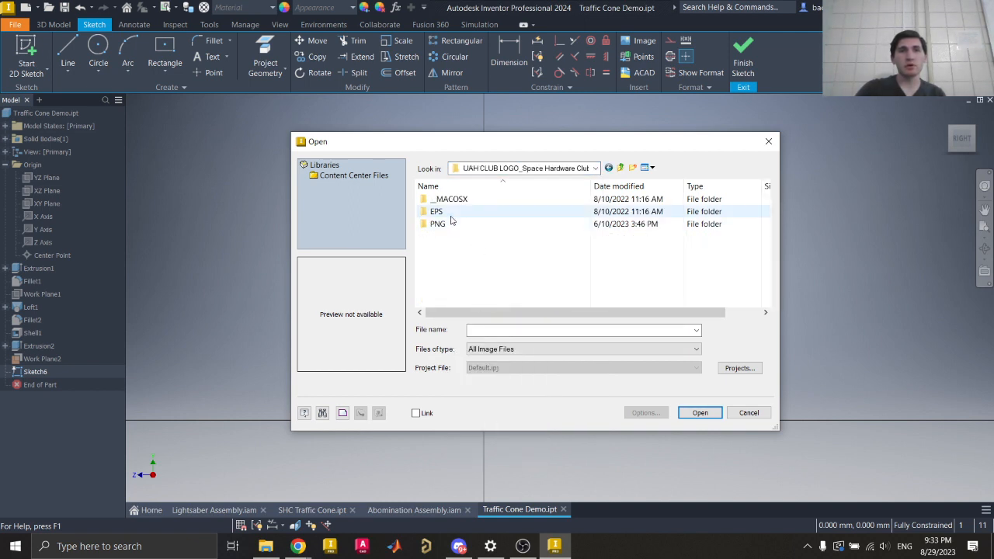
click(449, 224)
double_click(448, 223)
click(477, 231)
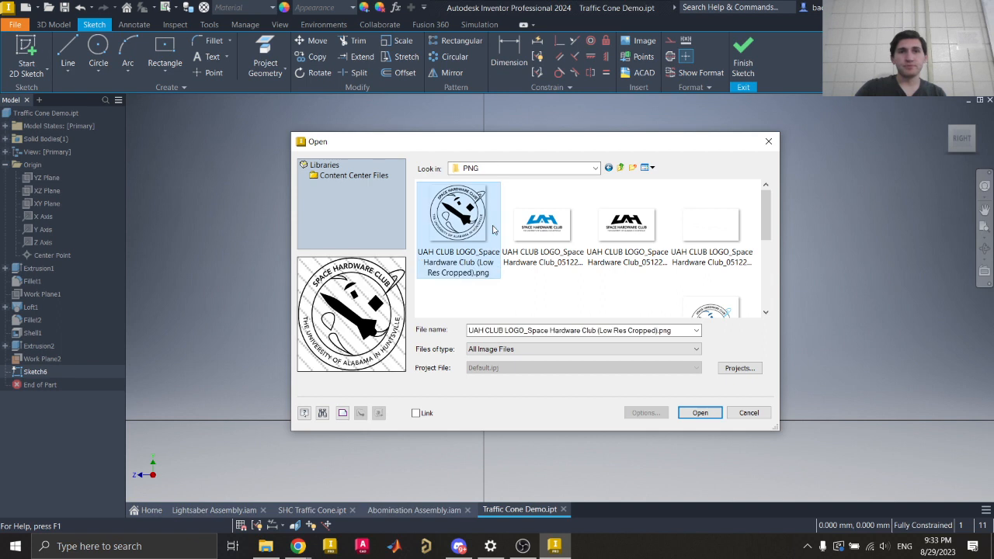
- Insert UAH CLUB LOGO_Space Hardware Club_051222-2.png into the sketch and position it over the middle of the cone
click(622, 226)
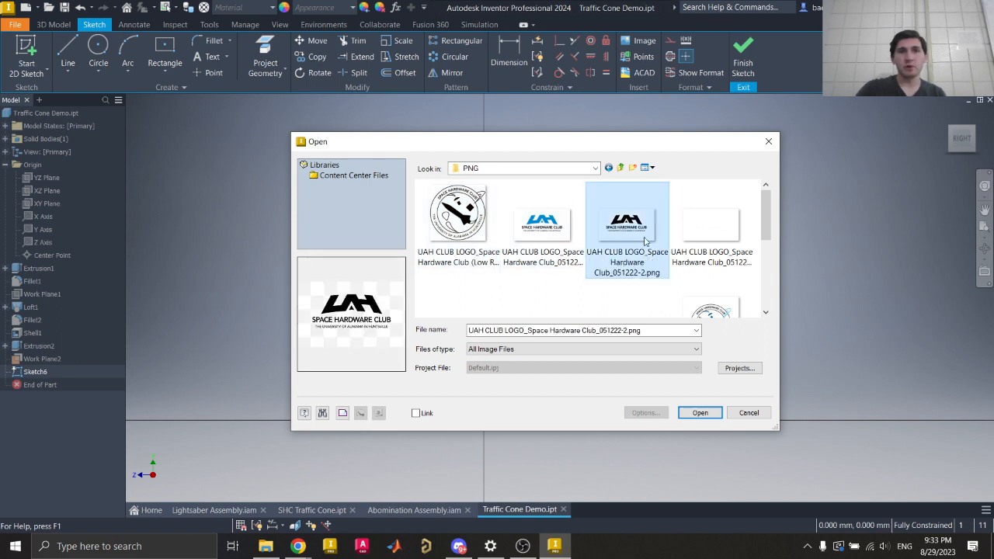
scroll(642, 233, down, 1)
scroll(637, 225, up, 1)
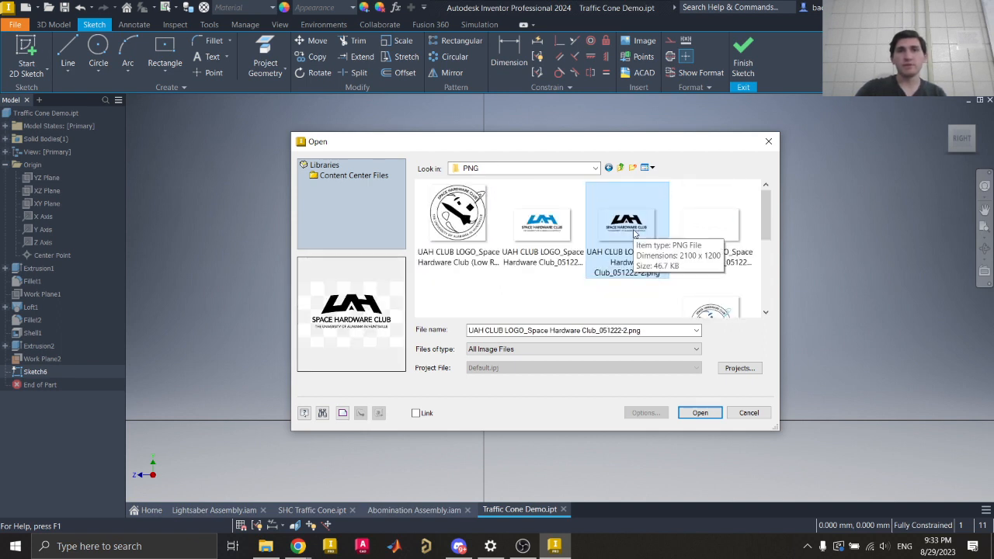
double_click(634, 229)
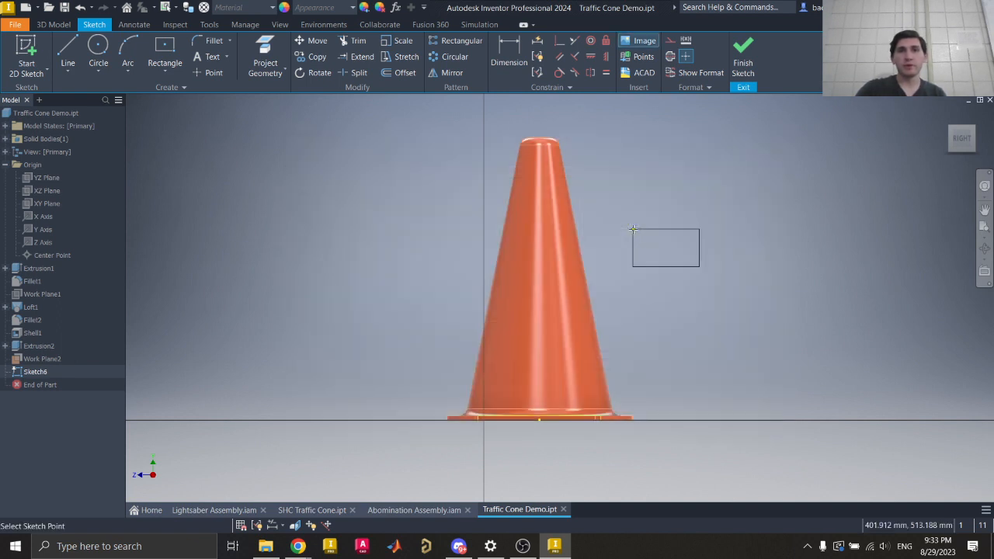
click(509, 280)
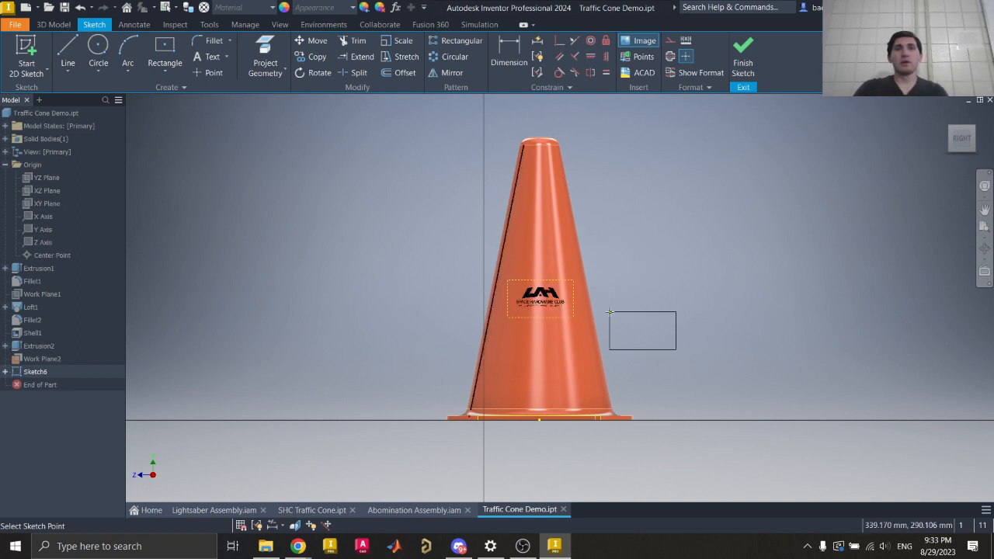
key(Escape)
drag(553, 308, 554, 322)
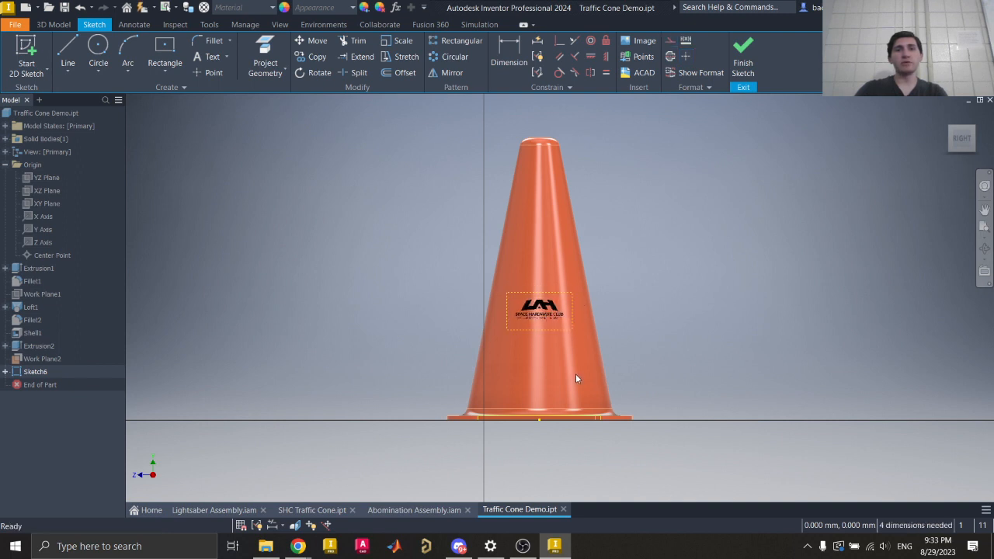
- Project the cone's slanted side edges into the sketch and set the logo image's width to 200 mm
click(264, 52)
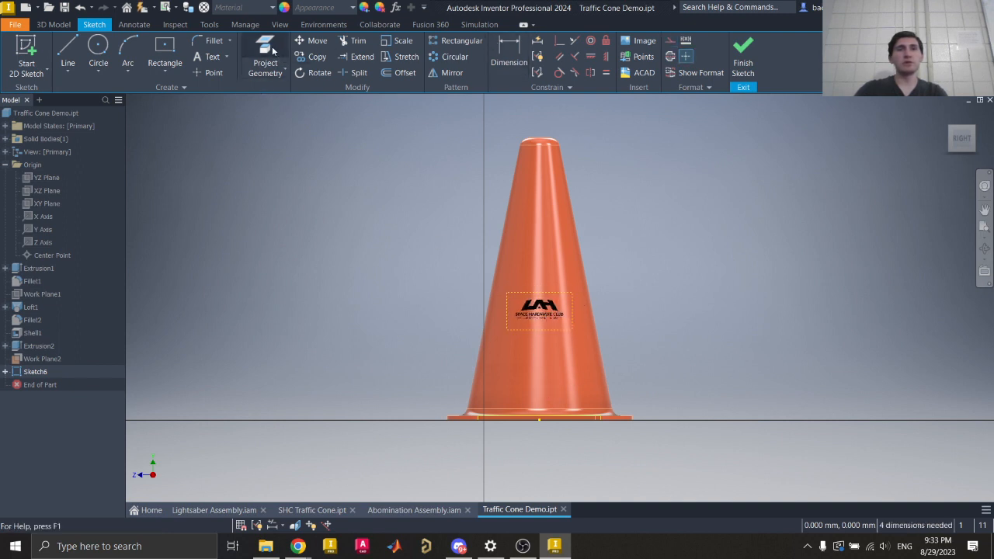
click(514, 191)
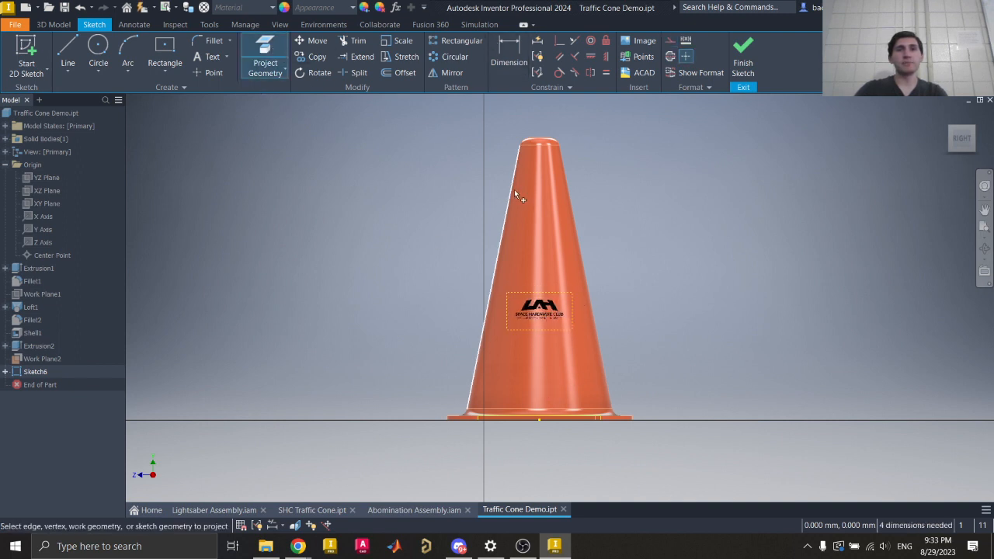
click(509, 53)
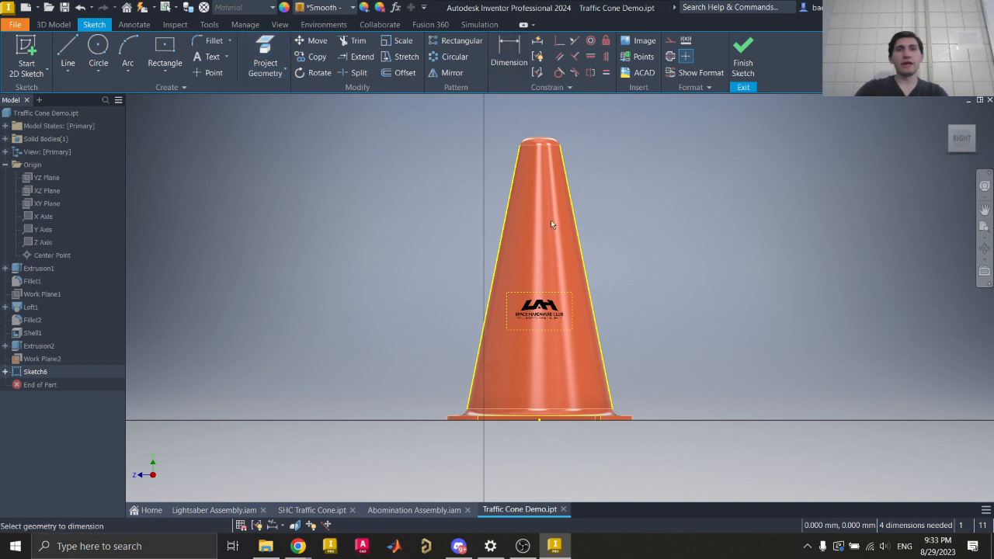
click(542, 274)
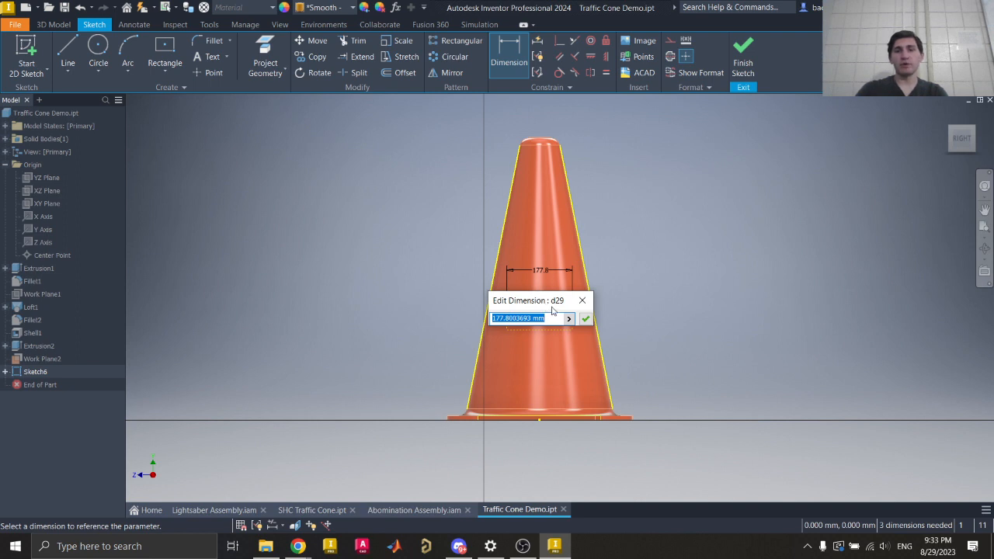
text(200)
key(Return)
key(Escape)
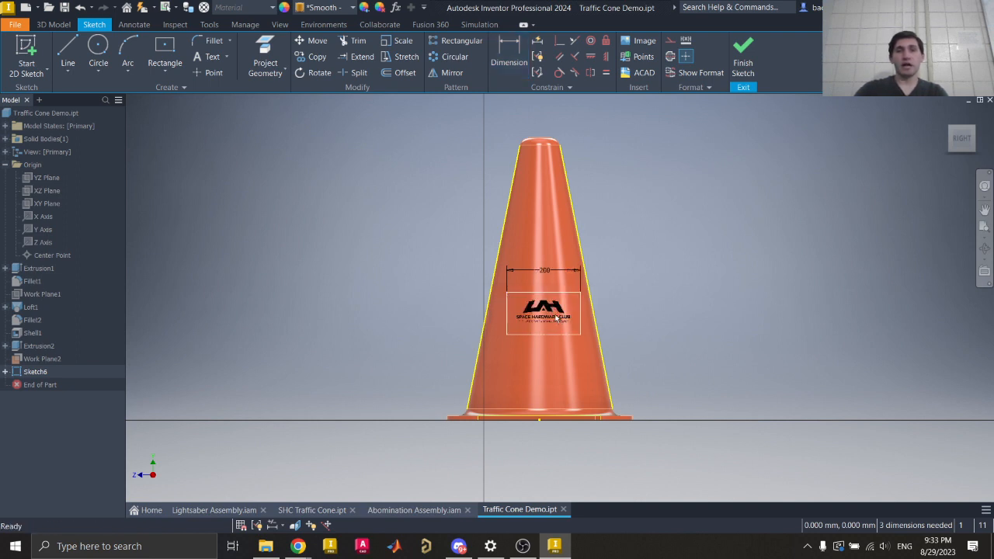
- Move the resized logo image so that it sits centred between the cone's projected side edges
drag(555, 316, 552, 309)
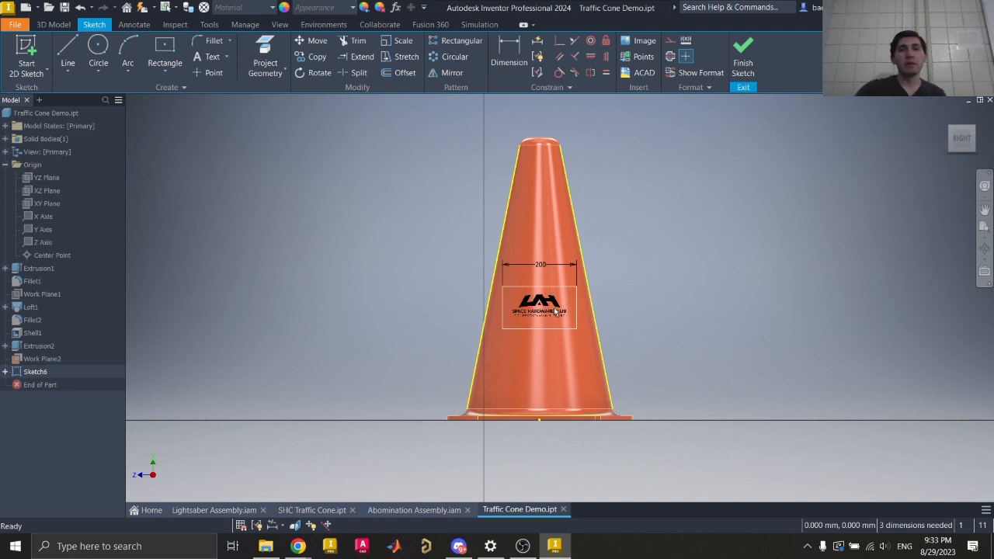
scroll(555, 311, down, 3)
drag(597, 349, 615, 383)
- Try rotating the logo image a quarter turn about a point in its upper middle, and undo the rotation
click(320, 73)
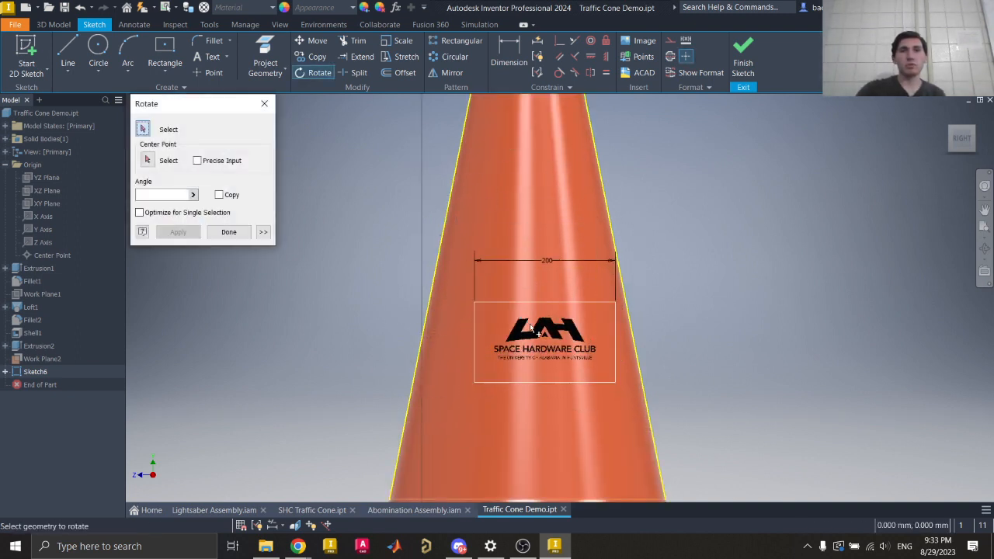
click(145, 161)
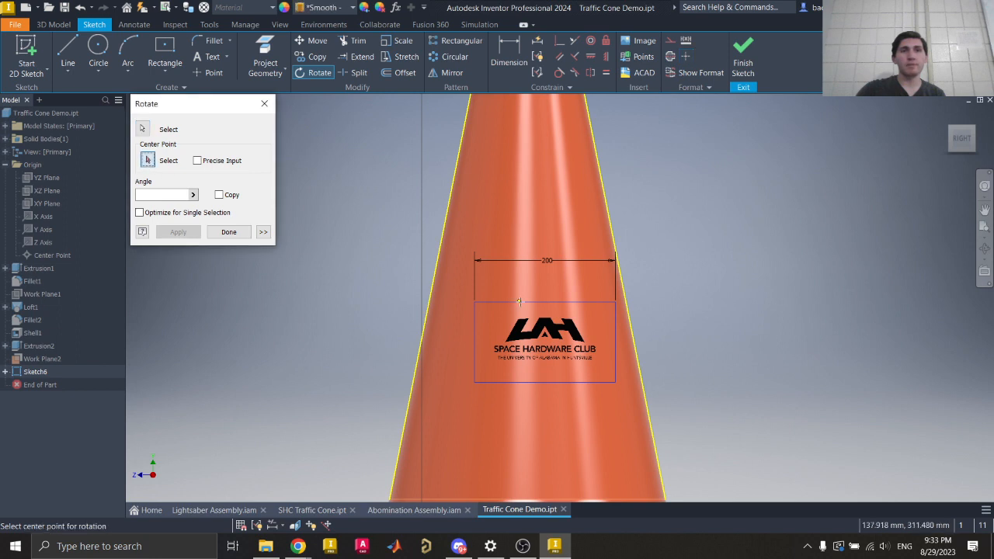
click(537, 321)
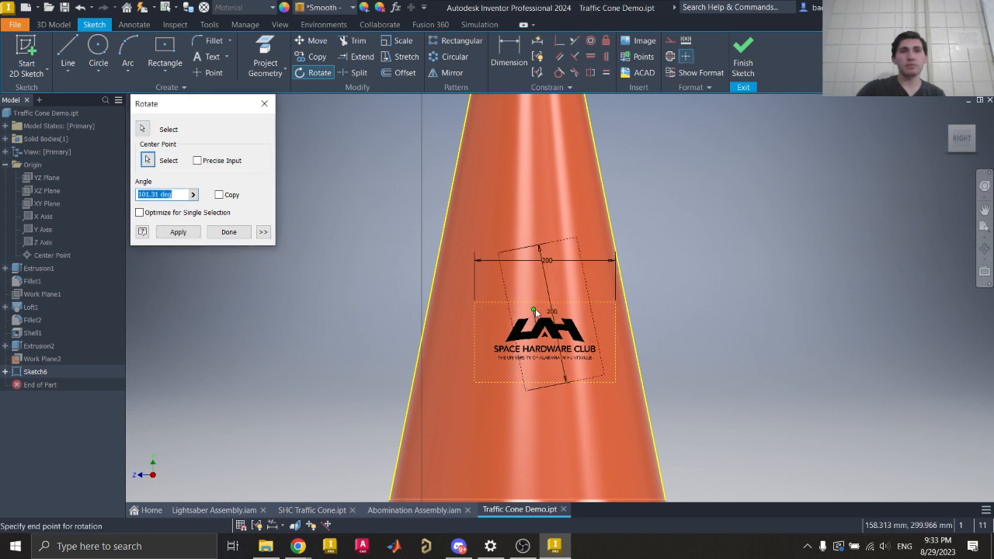
click(535, 309)
key(Escape)
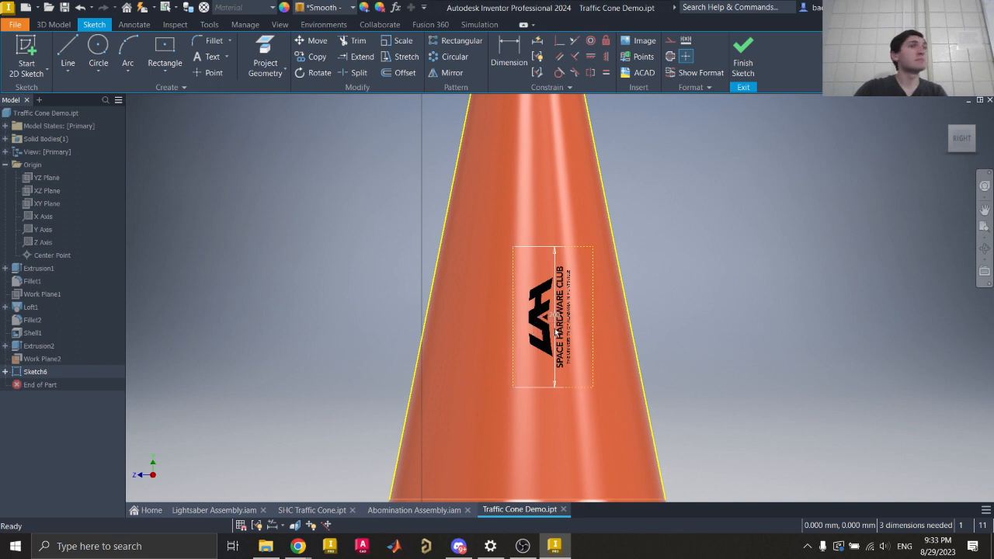
key(ctrl+z)
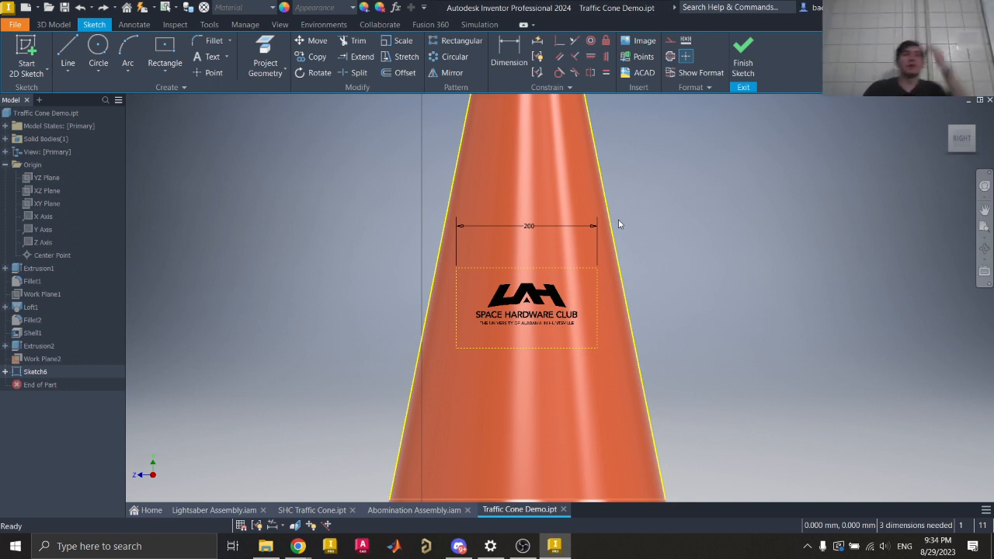
- Finish the logo sketch and apply its image as a decal on the cone's slanted face
click(743, 53)
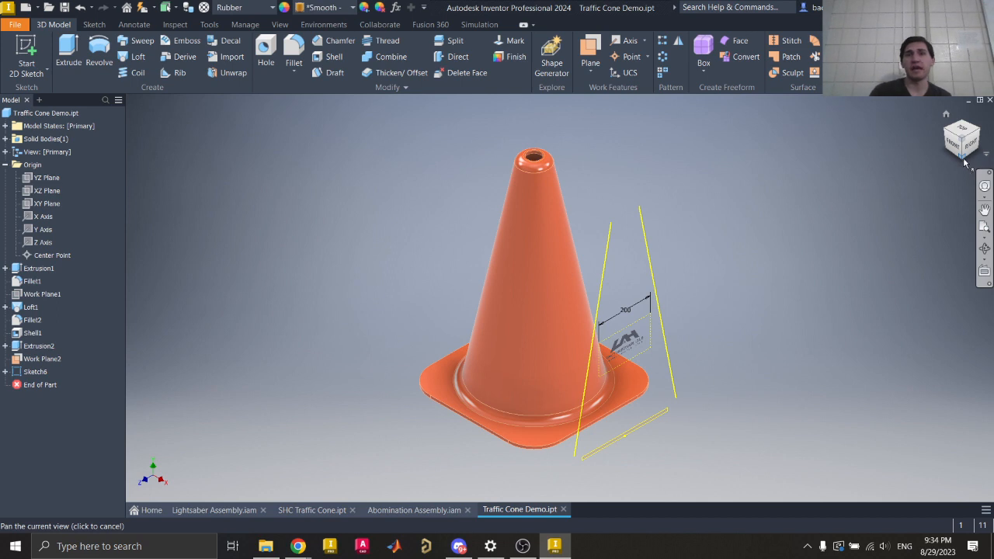
drag(965, 159, 976, 137)
shift+middle_drag(547, 294, 463, 328)
drag(964, 144, 964, 168)
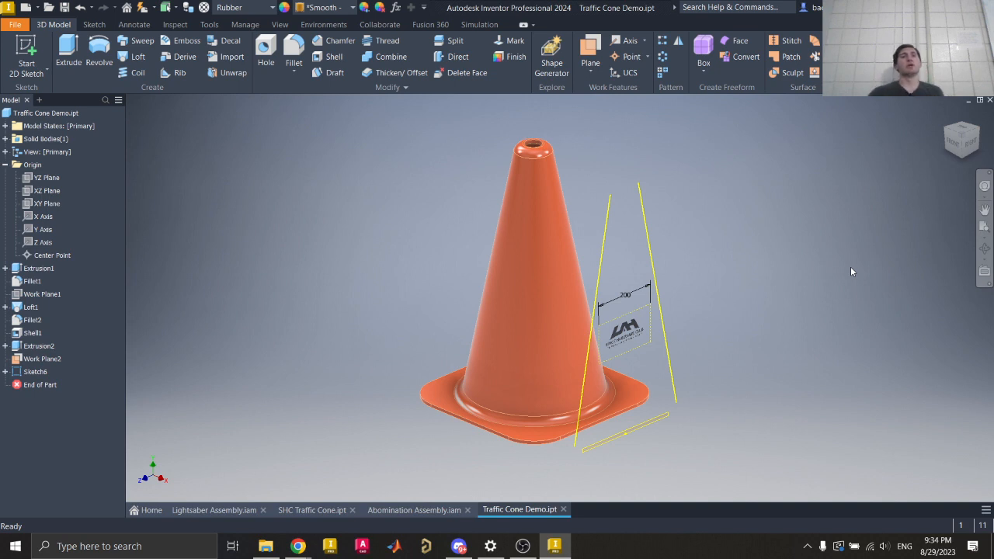
click(224, 42)
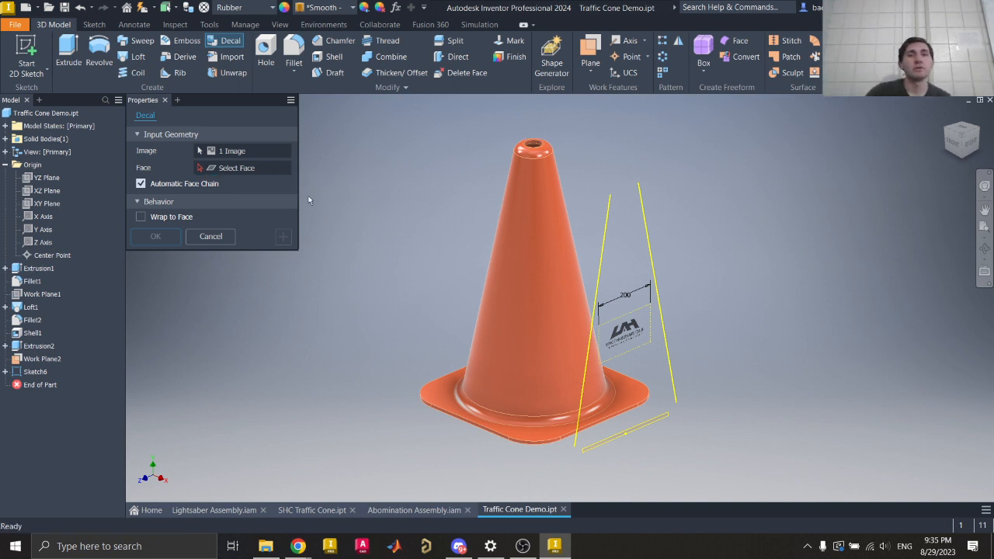
click(564, 263)
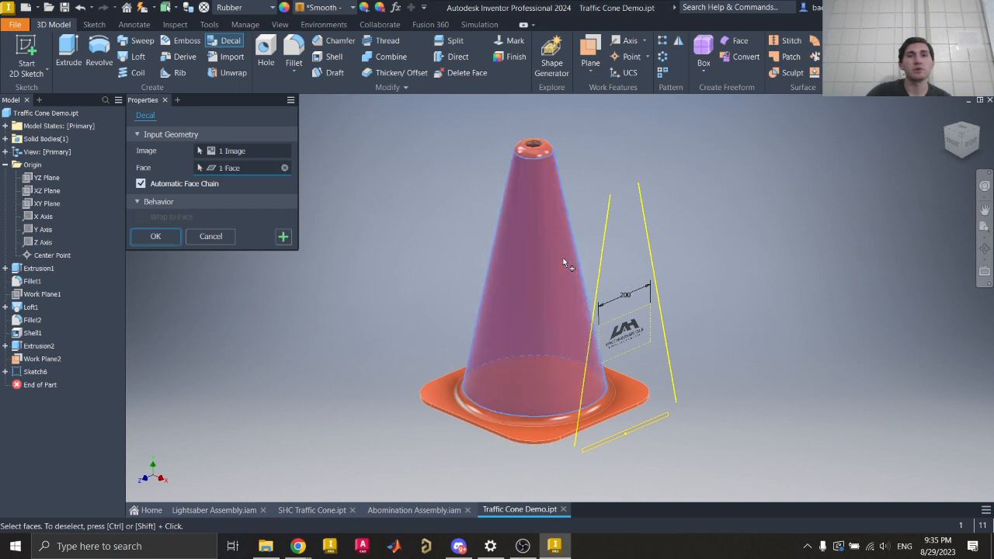
click(149, 236)
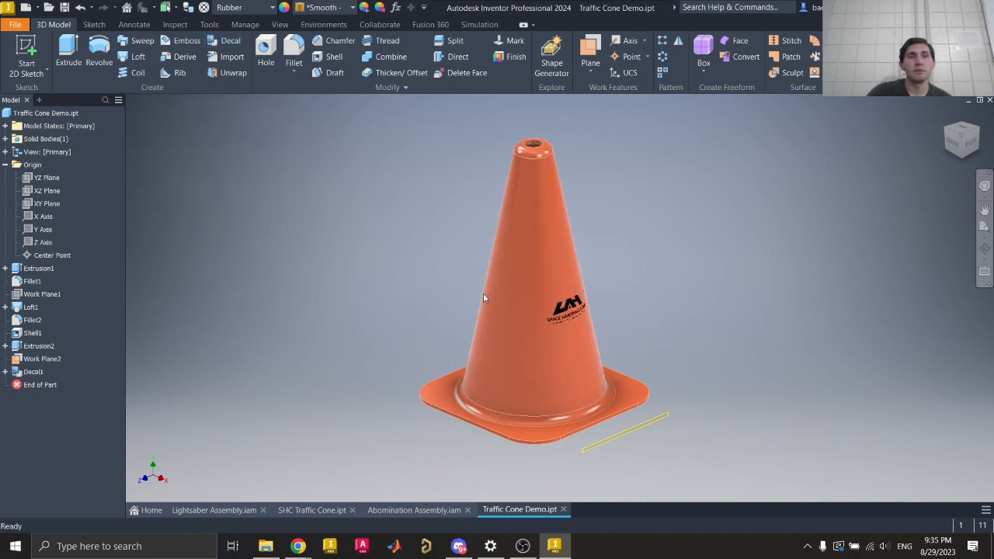
scroll(583, 321, up, 6)
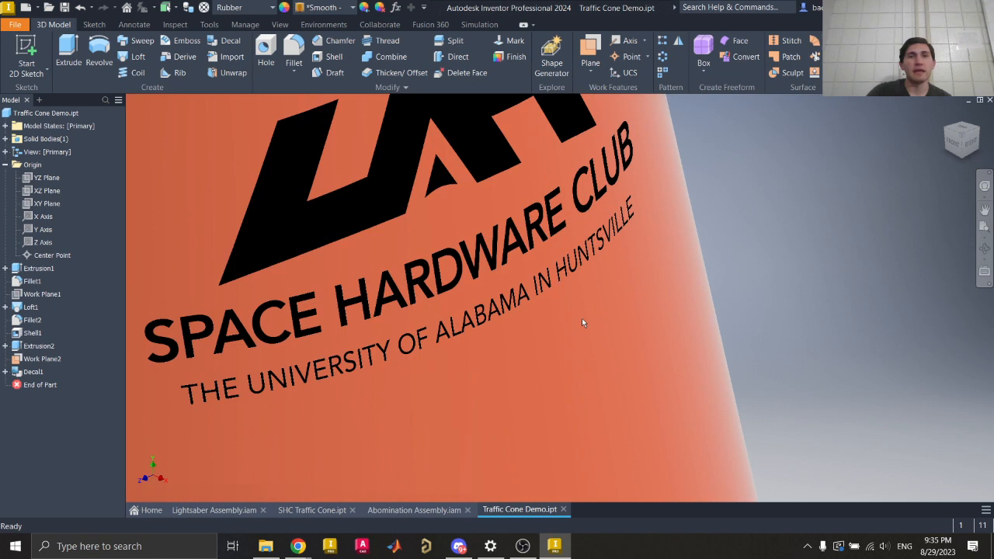
scroll(584, 322, down, 8)
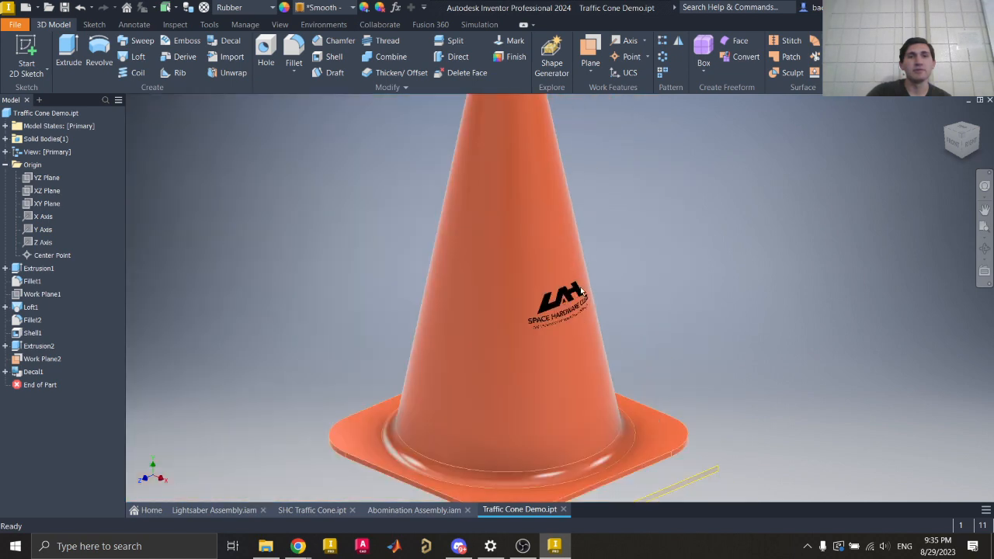
scroll(581, 287, down, 4)
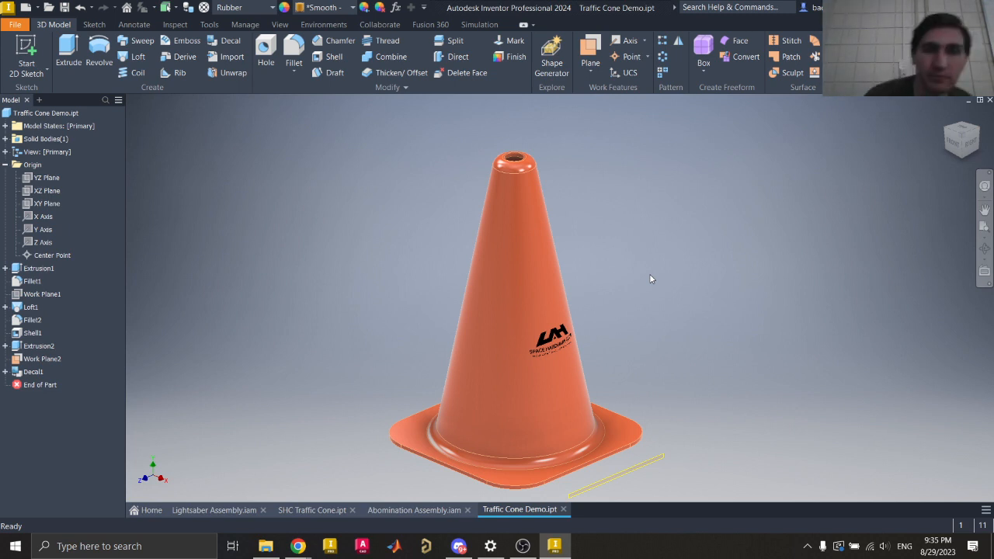
- Hide the offset work plane beside the cone
right_click(657, 460)
click(674, 393)
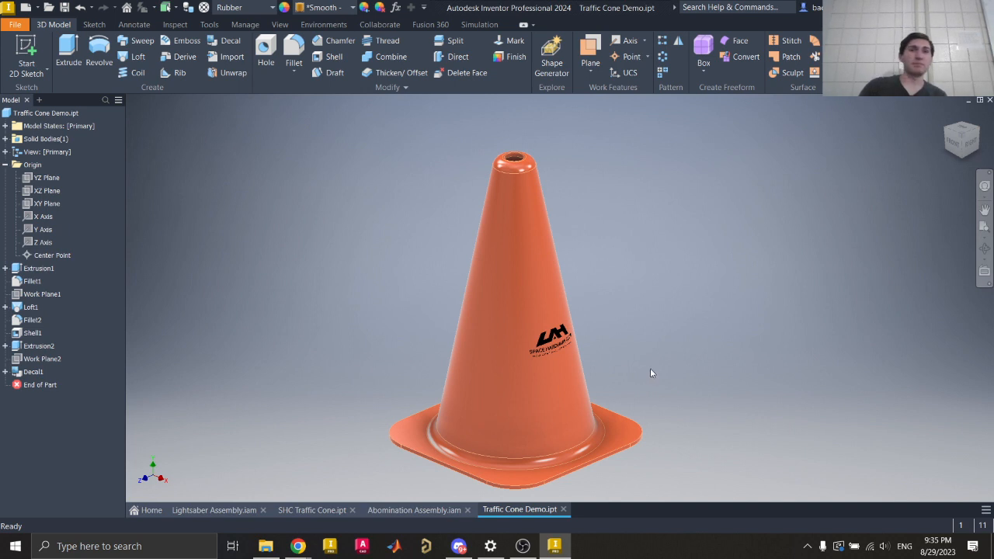
middle_drag(635, 351, 631, 355)
scroll(632, 352, down, 1)
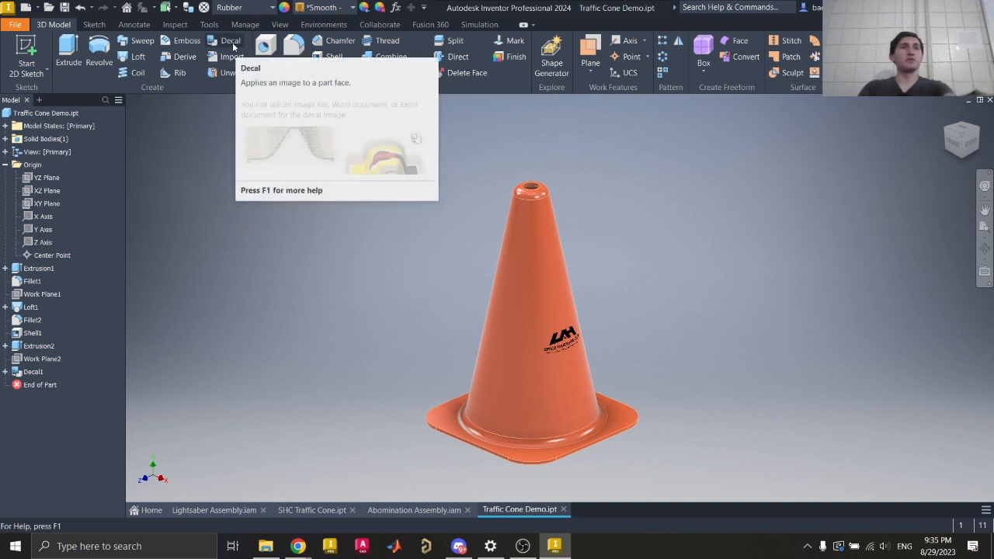
- Reopen the logo decal's settings, accept them as they are, and examine the logo on the cone
double_click(32, 373)
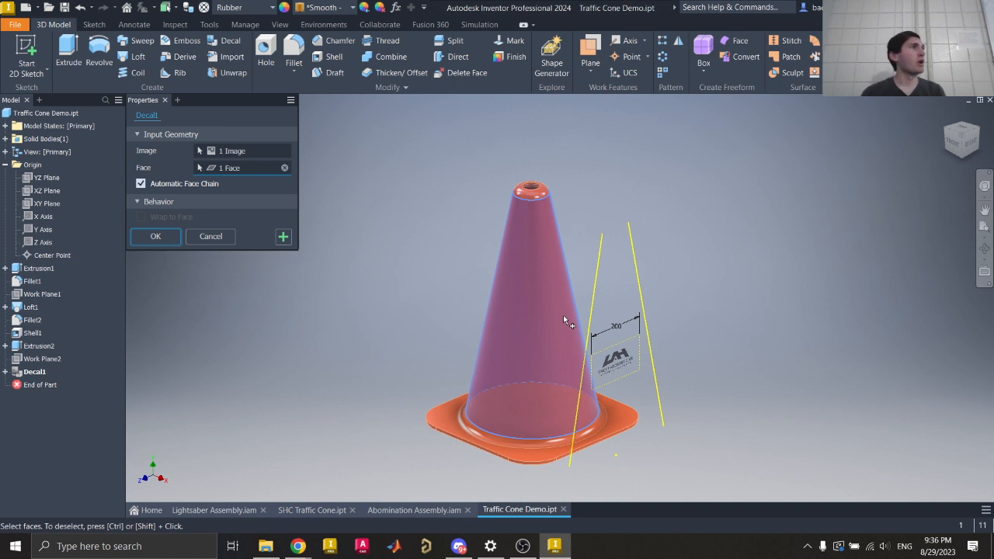
key(Return)
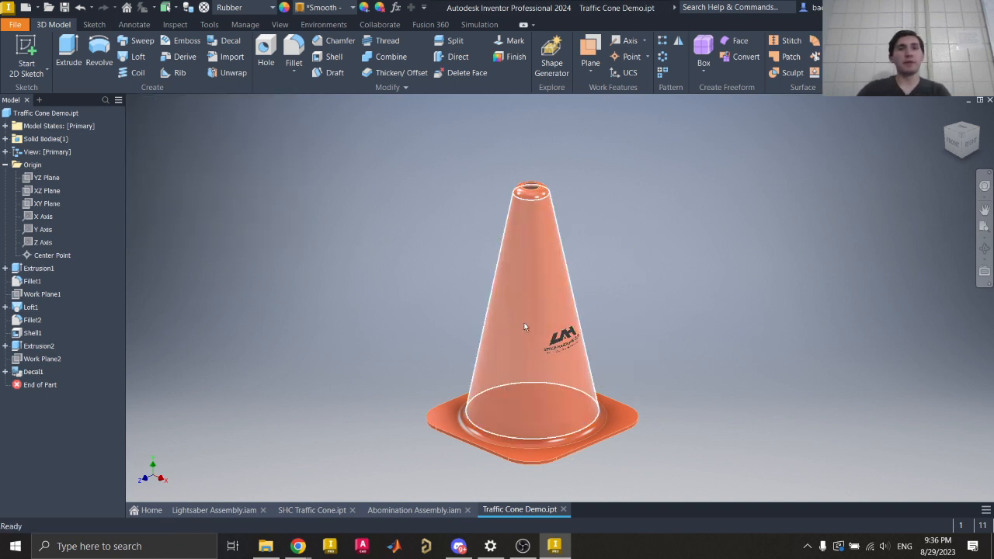
scroll(578, 347, up, 8)
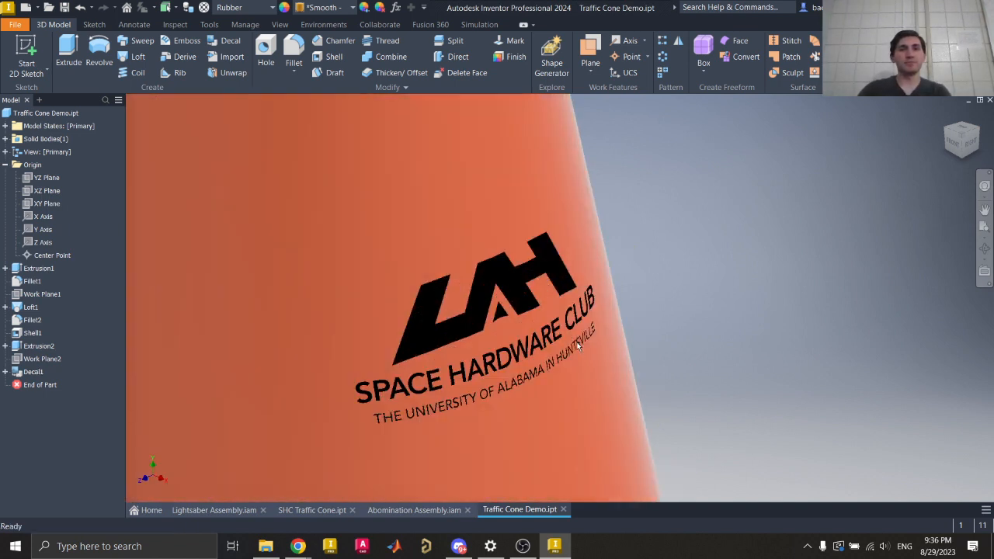
scroll(578, 347, down, 8)
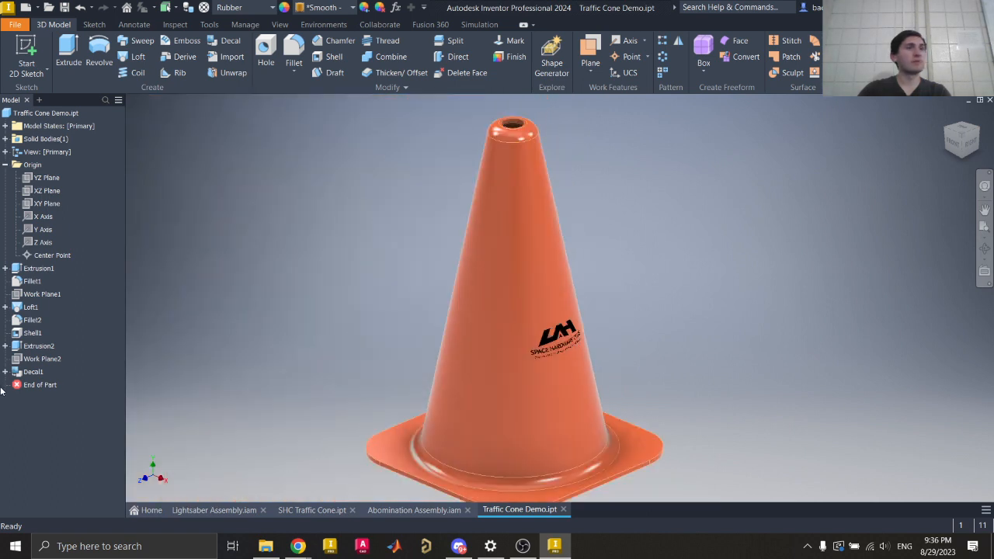
- Reopen the decal, cancel the edit, and undo back through the decal to the open logo sketch
double_click(45, 376)
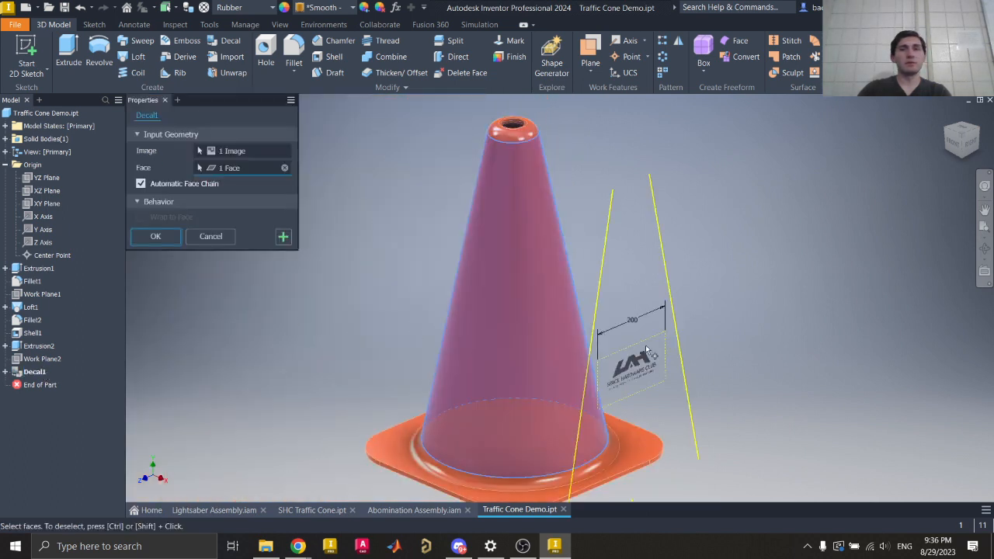
key(Escape)
click(26, 375)
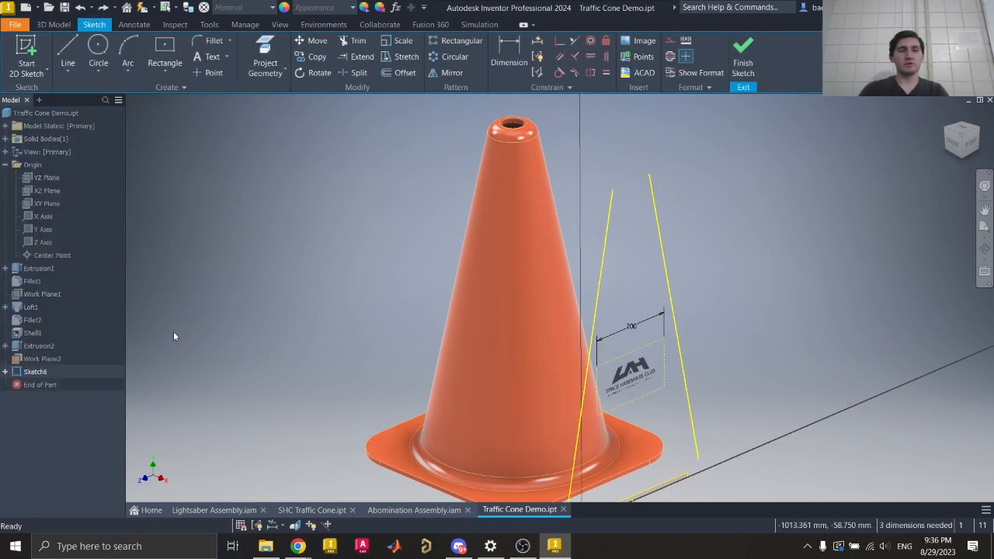
- Exit the logo sketch and reapply the image as a decal on the cone's slanted face
scroll(433, 260, down, 3)
scroll(446, 277, up, 1)
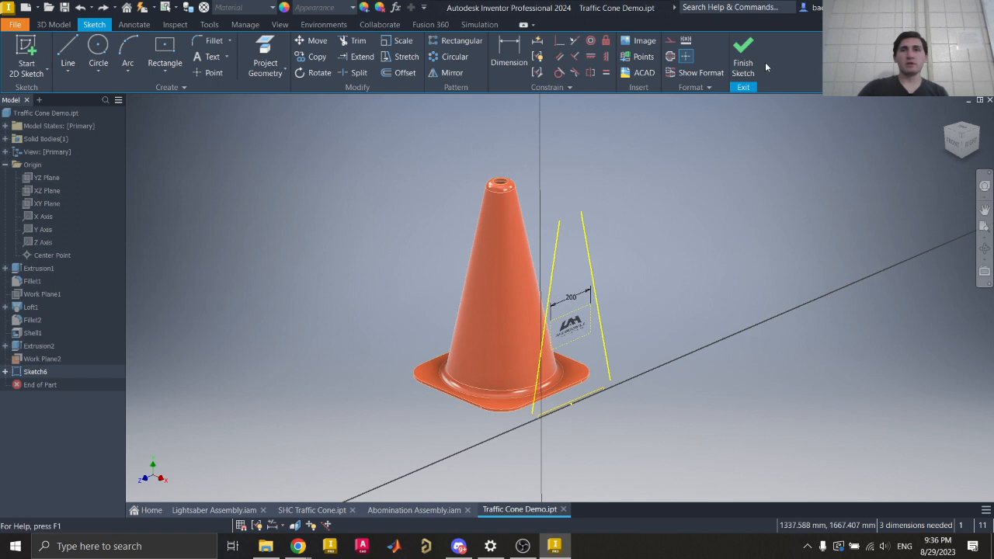
click(743, 62)
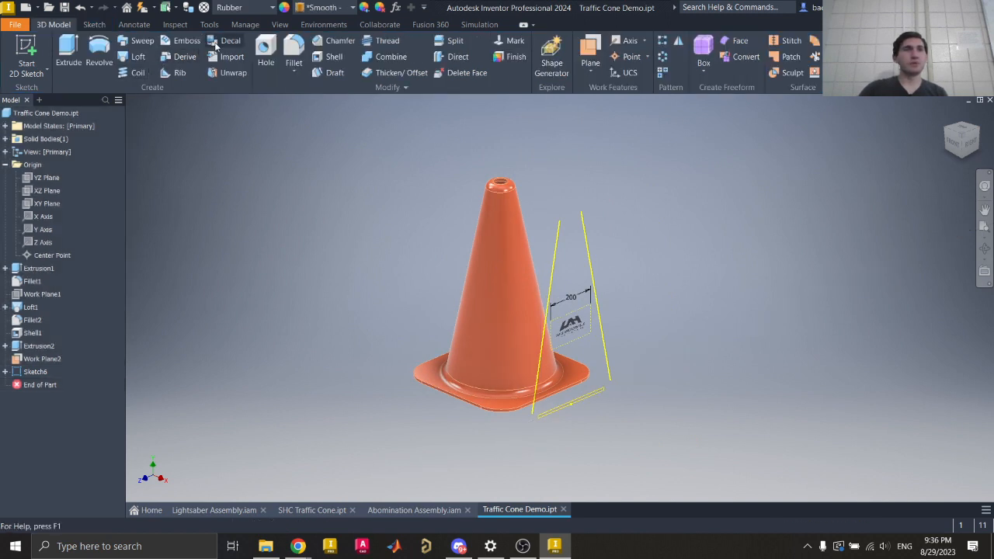
click(222, 43)
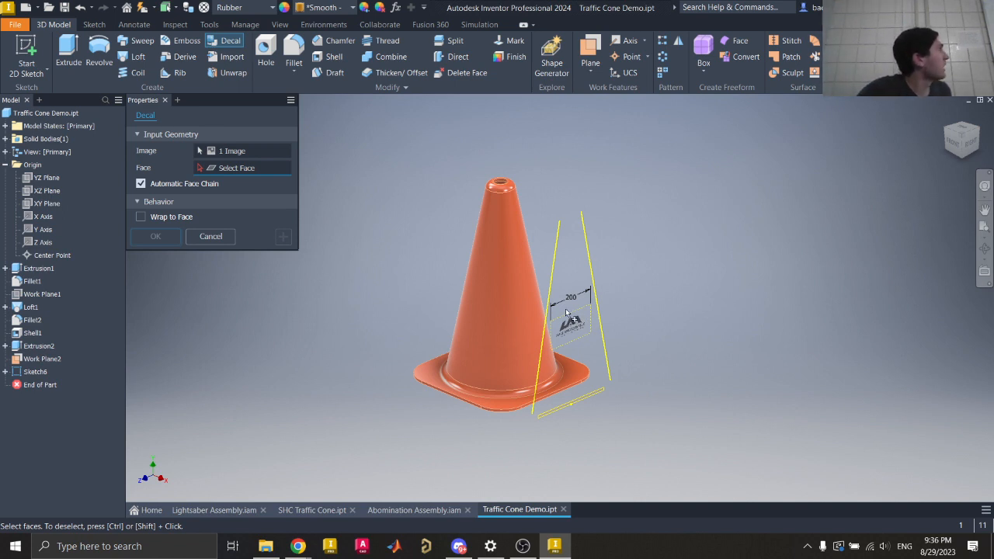
click(528, 270)
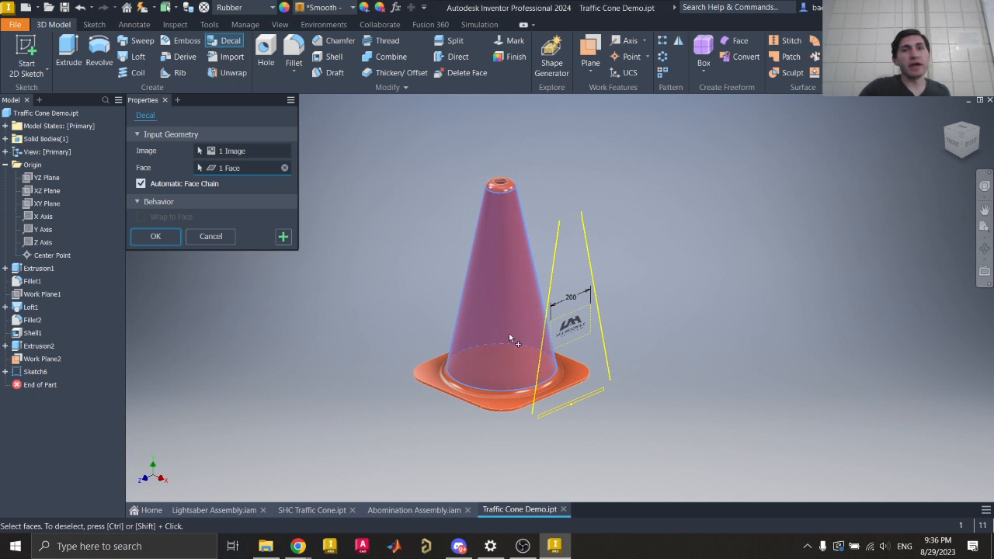
click(155, 236)
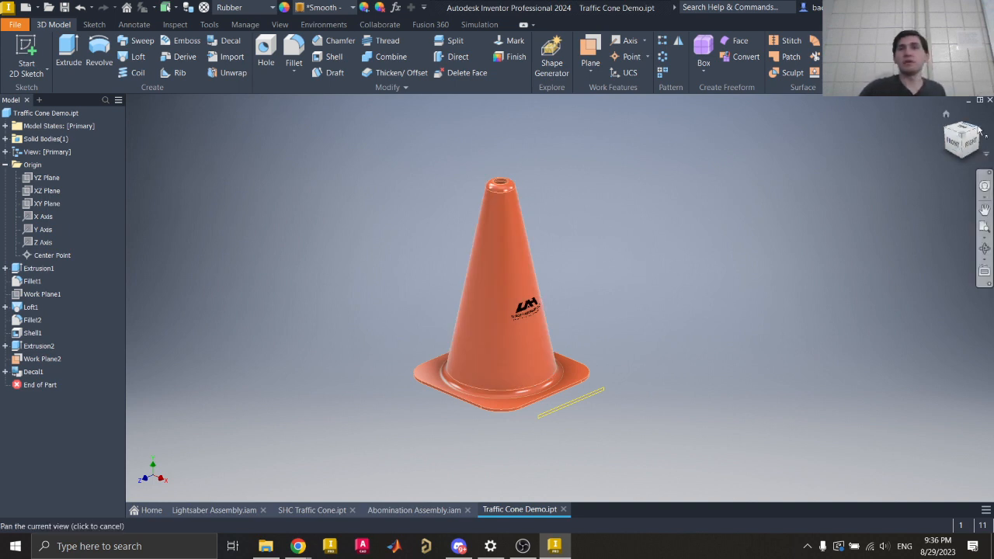
- Set the cone's shell thickness to 1 mm
mouse_move(927, 144)
shift+middle_down()
mouse_move(926, 7)
mouse_move(927, 19)
shift+middle_up()
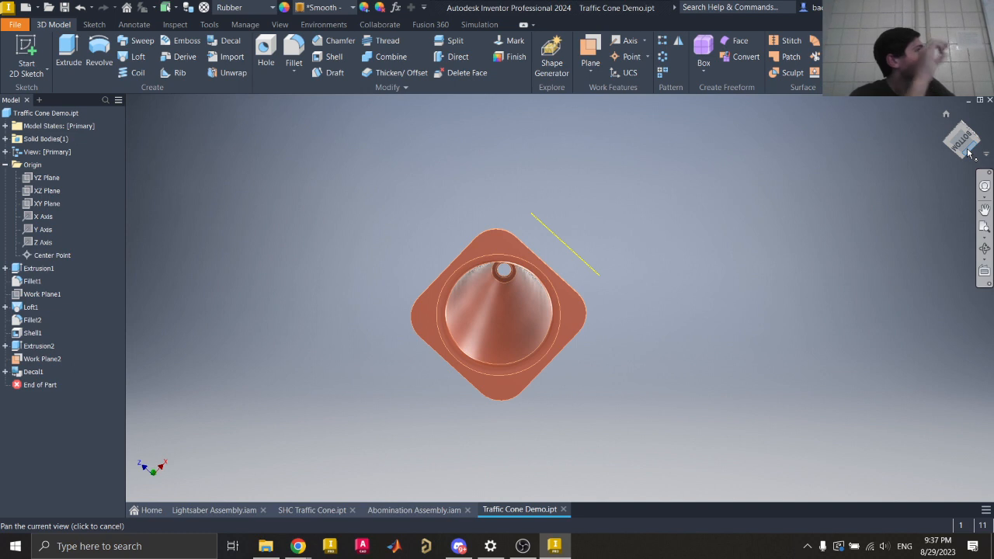
double_click(32, 333)
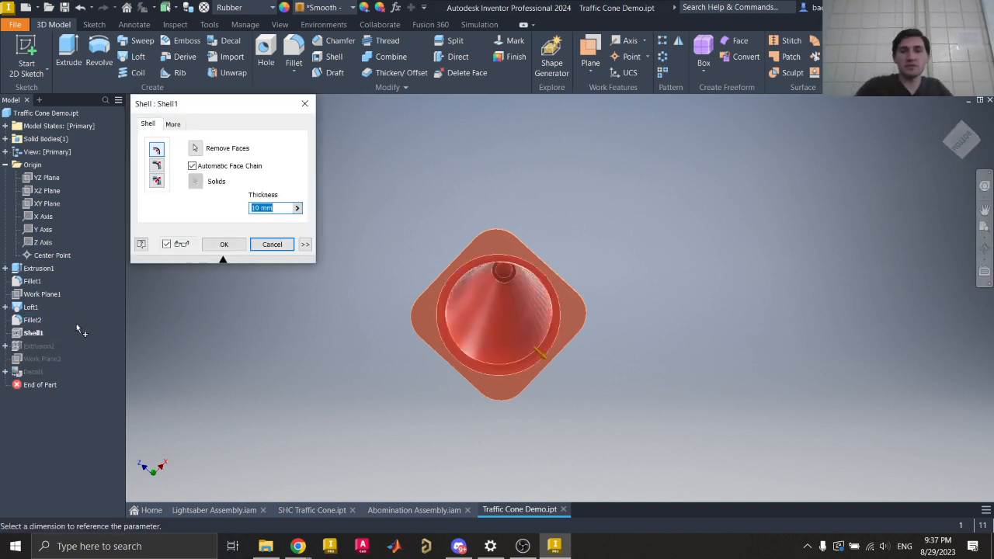
key(Return)
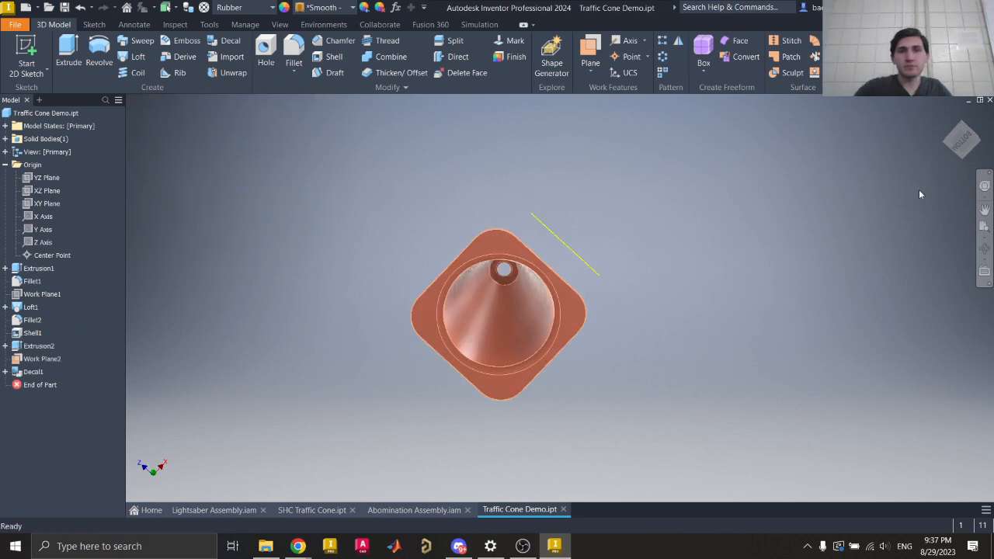
- Examine the shelled underside and the thin wall along the base plate's rim from several angles
drag(966, 148, 959, 183)
scroll(544, 397, down, 8)
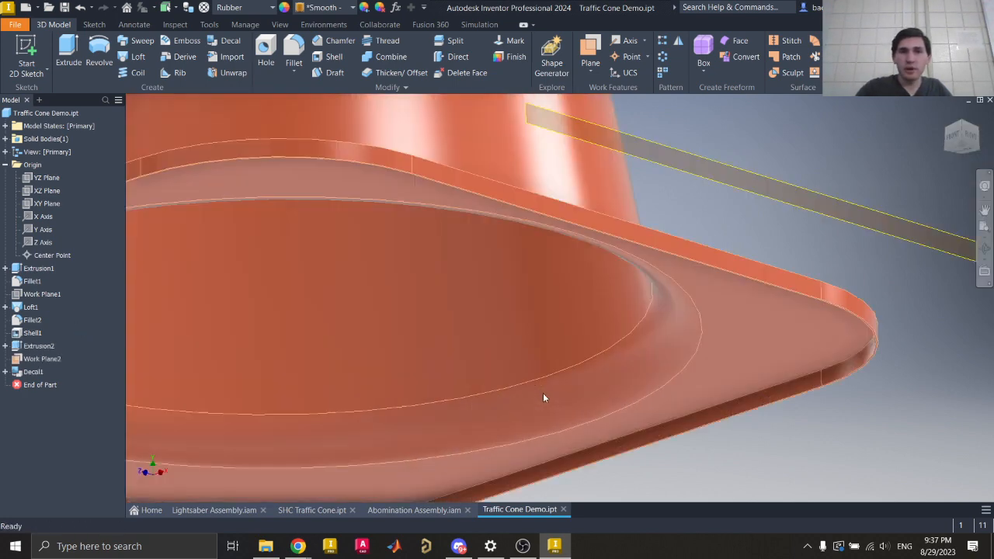
drag(961, 148, 991, 120)
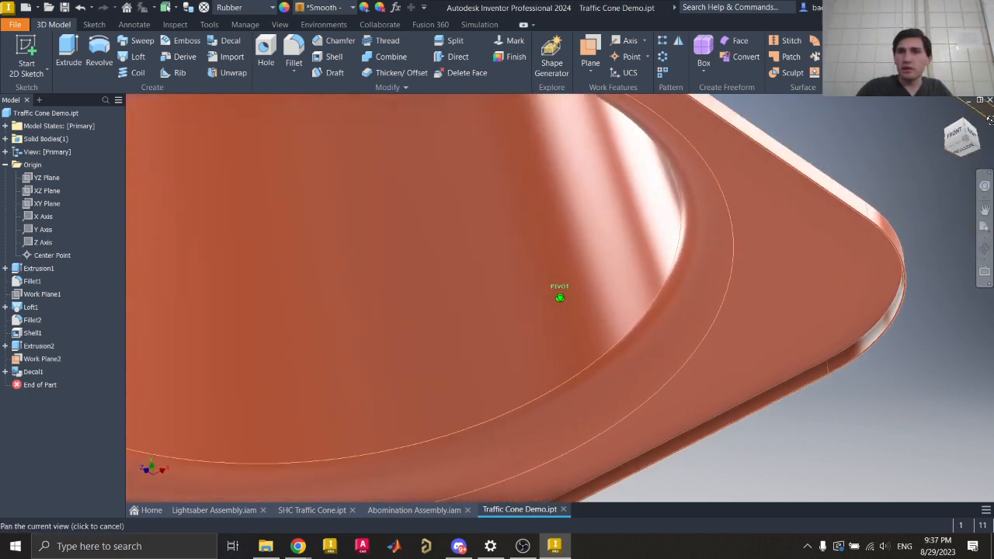
scroll(897, 287, down, 4)
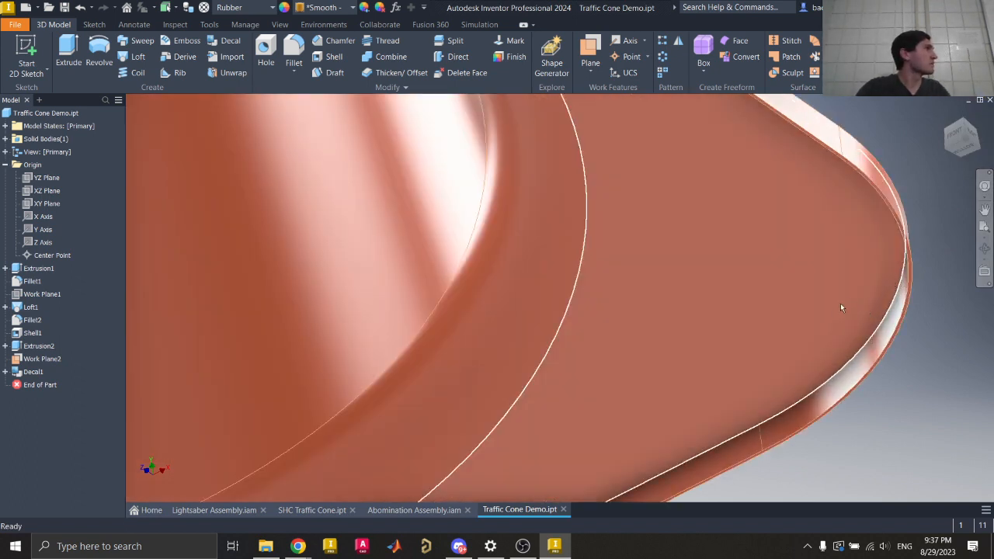
scroll(790, 314, up, 3)
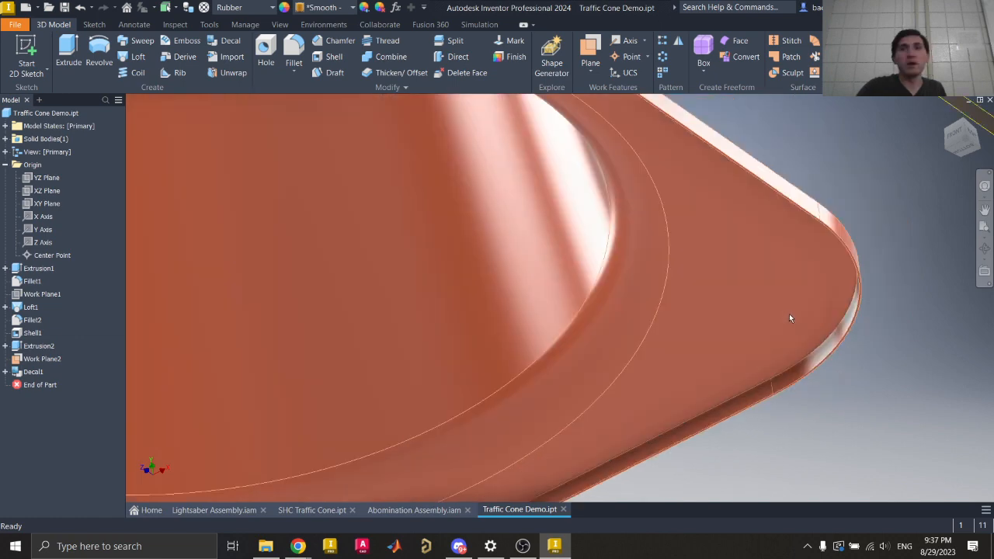
middle_drag(789, 314, 815, 311)
drag(963, 148, 980, 157)
mouse_move(976, 94)
mouse_down()
mouse_move(975, 135)
mouse_move(964, 137)
mouse_up()
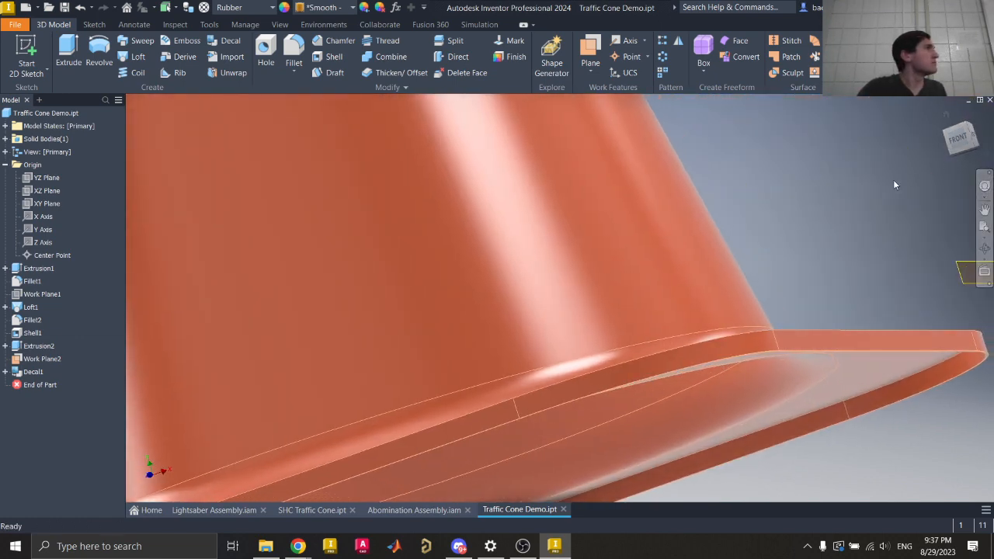
scroll(655, 280, down, 5)
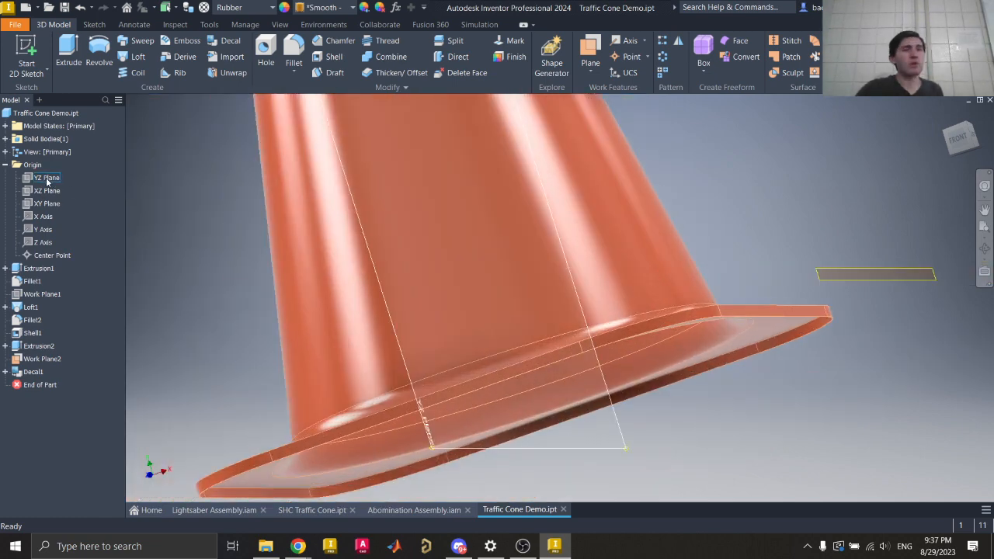
- Set the cone's shell thickness to 10 mm
double_click(32, 332)
scroll(829, 329, up, 3)
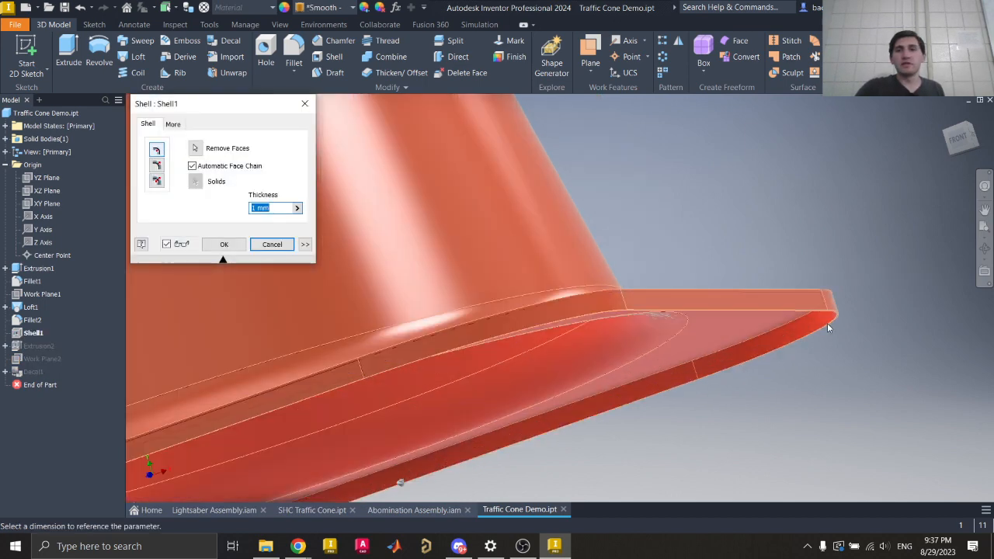
scroll(828, 329, up, 3)
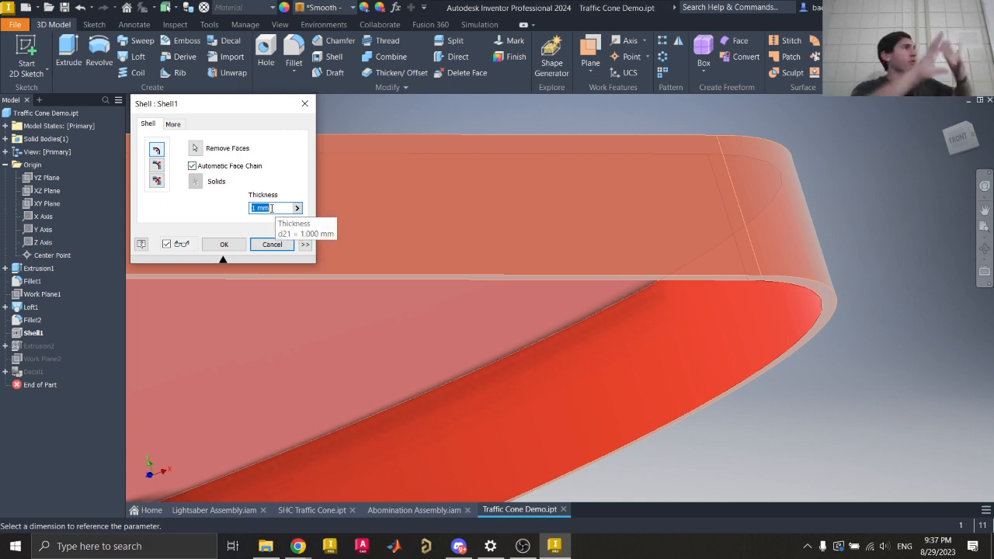
text(10)
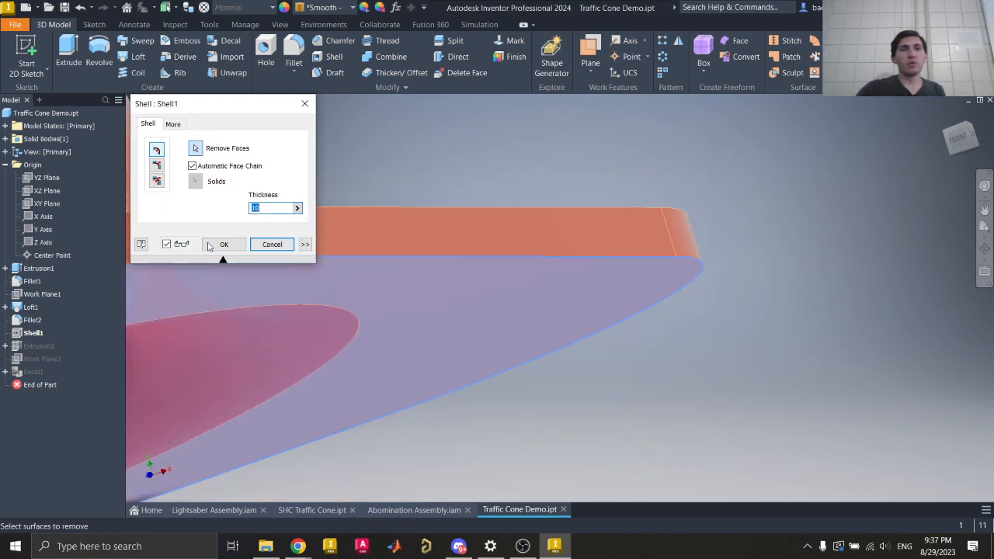
click(224, 244)
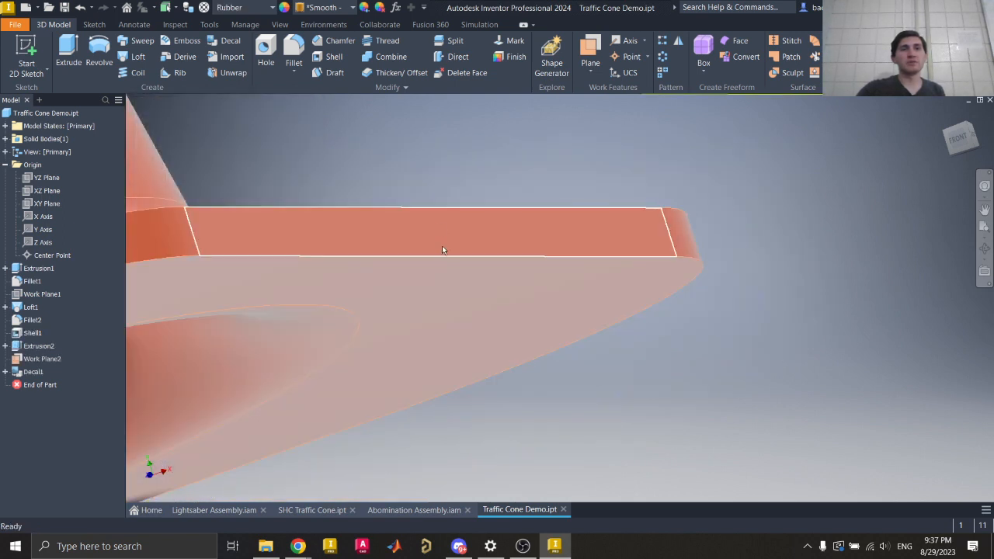
- Open the base plate's extrusion for editing, check its distance against the plate preview, and accept it
double_click(36, 269)
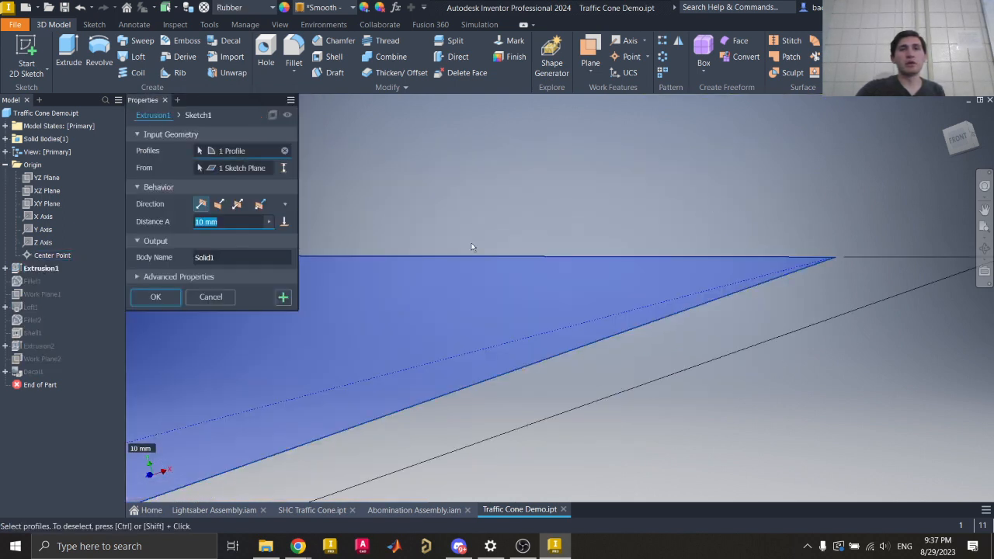
scroll(641, 273, down, 5)
middle_drag(438, 320, 707, 277)
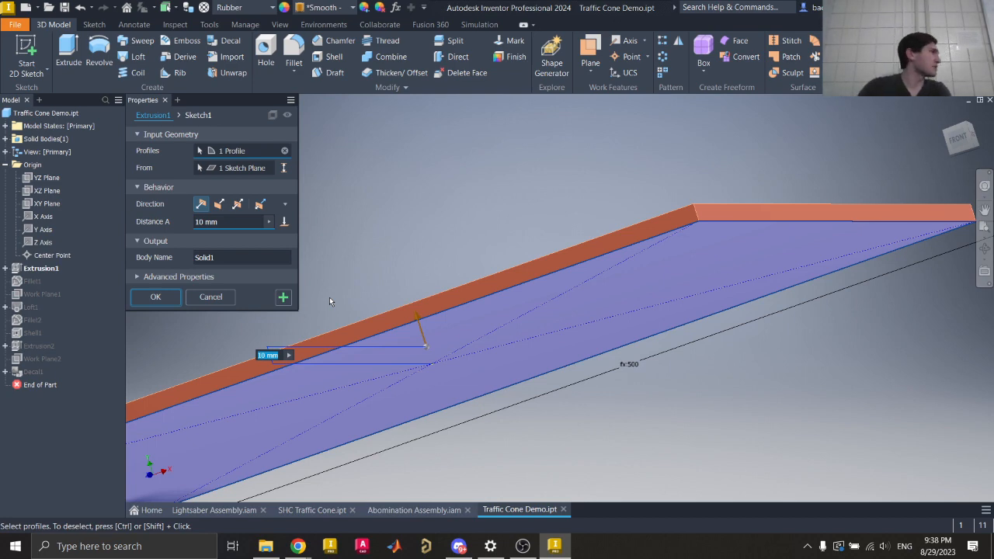
key(Return)
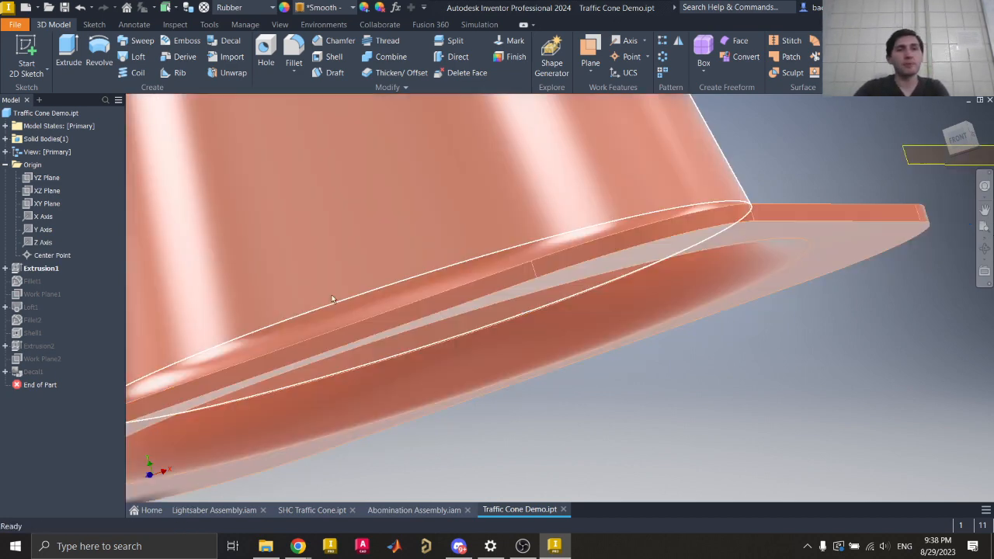
- Hide the work plane beside the cone and restore the home view of the part
scroll(424, 305, down, 3)
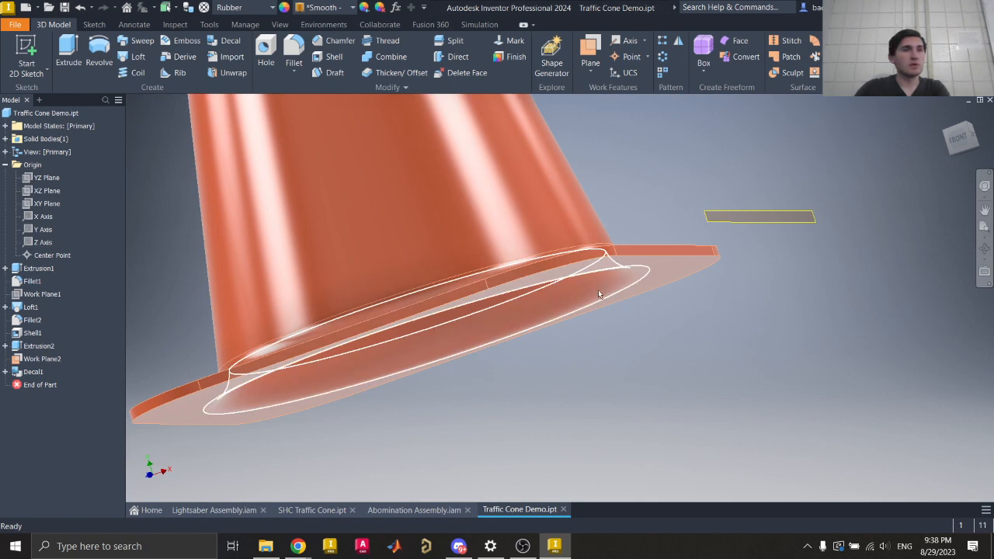
right_click(723, 219)
click(751, 236)
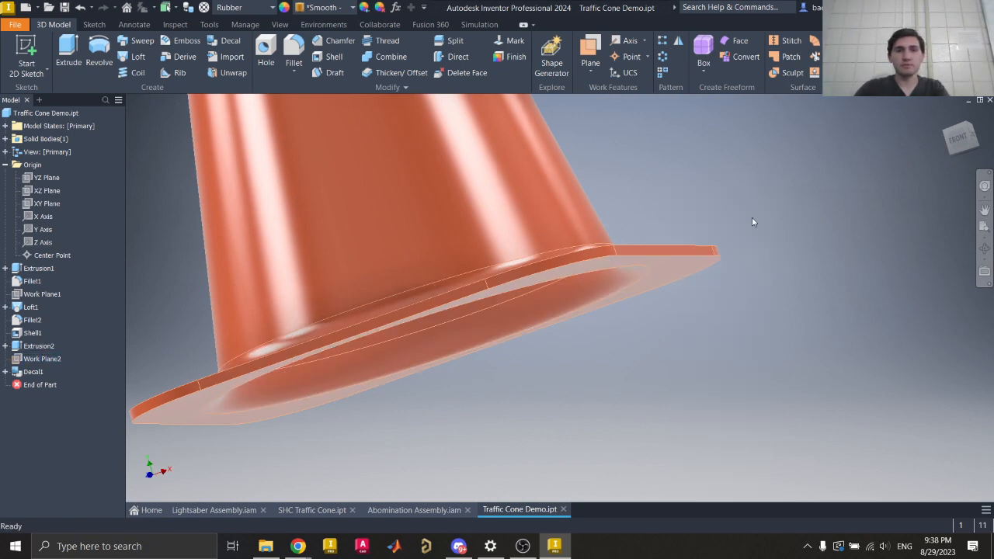
click(946, 115)
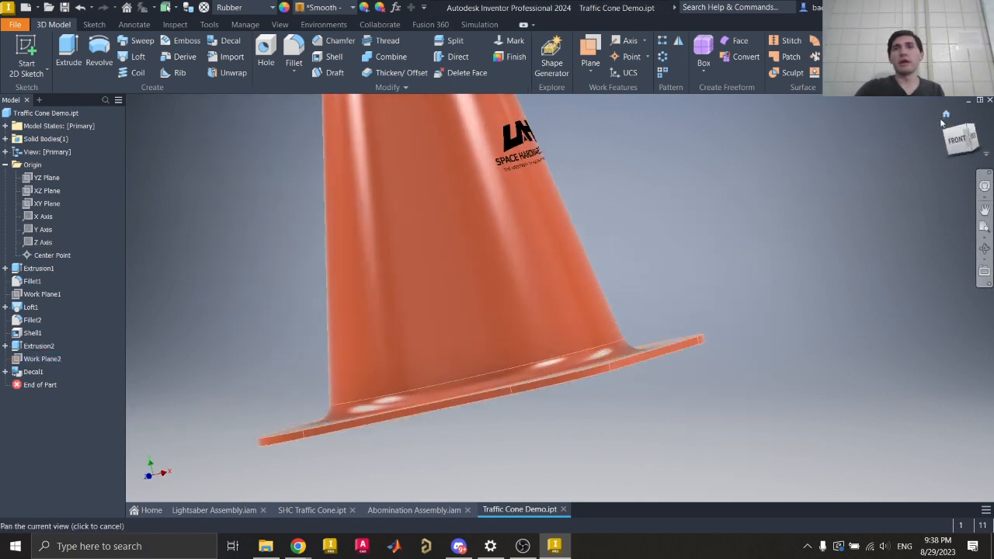
- Switch to the Intro to CAD Class 2023 presentation in Chrome and present the Assembly Design slides 42 and 43, ending the slideshow after them
mouse_move(300, 548)
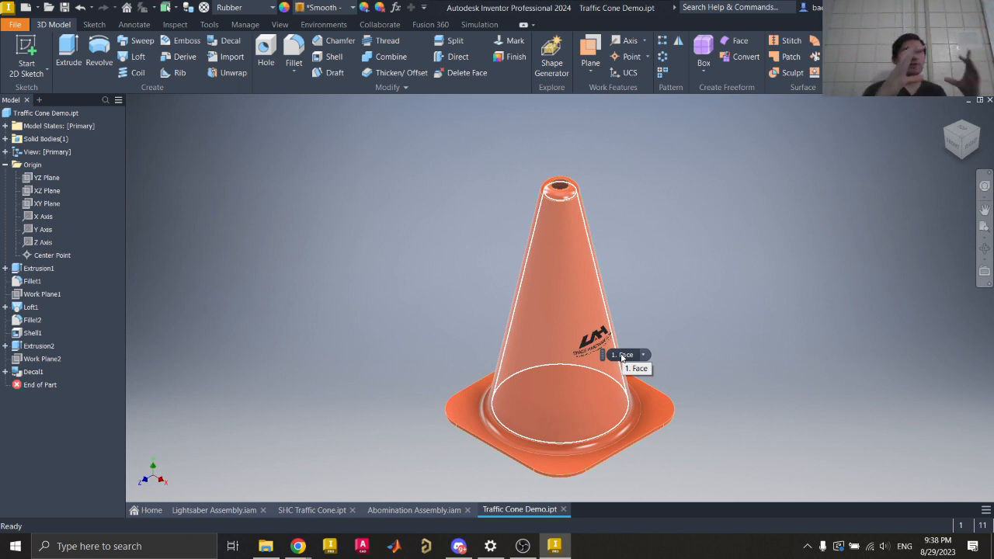
scroll(609, 351, up, 5)
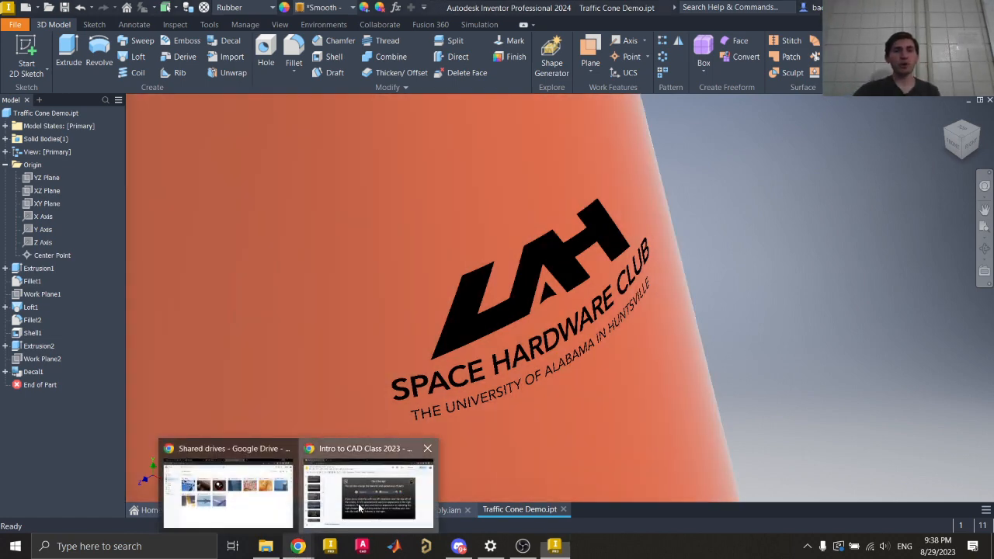
click(373, 489)
scroll(146, 356, down, 2)
click(76, 336)
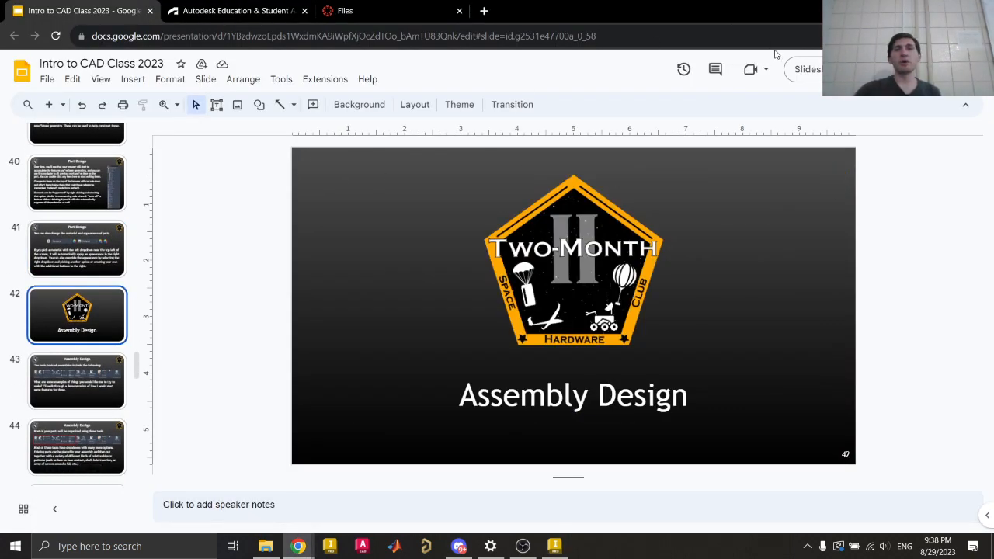
click(803, 70)
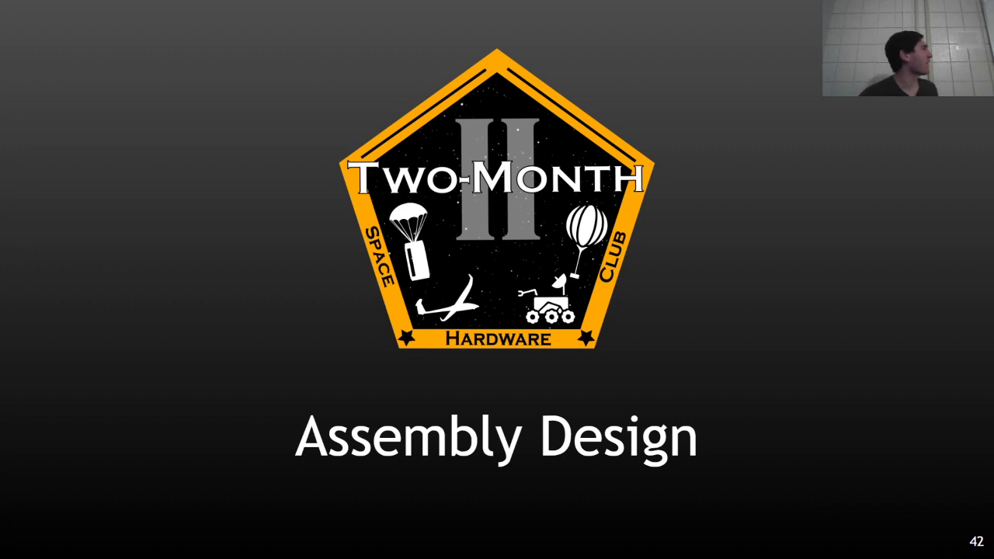
key(Right)
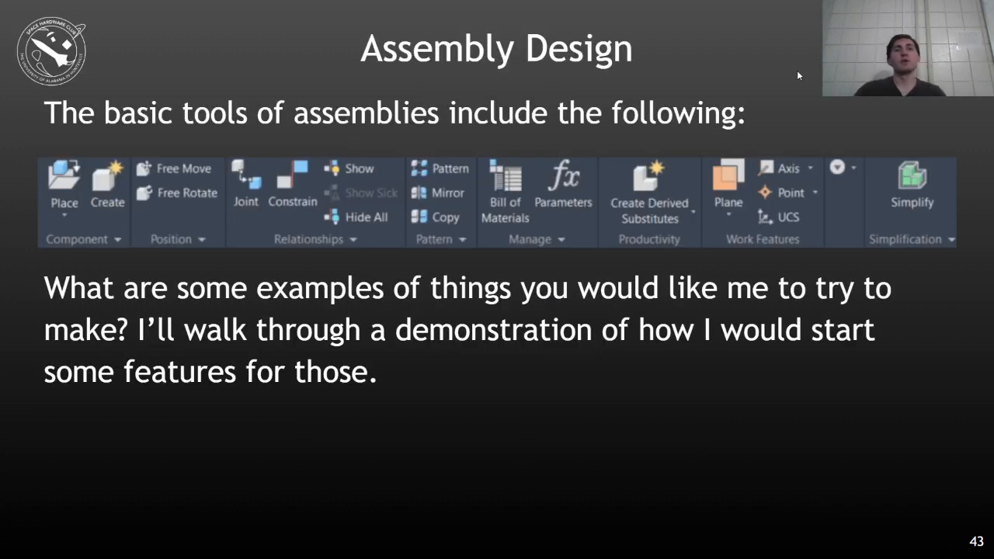
key(Escape)
- Switch back to Inventor and bring the whole traffic cone with its logo decal into view
click(554, 547)
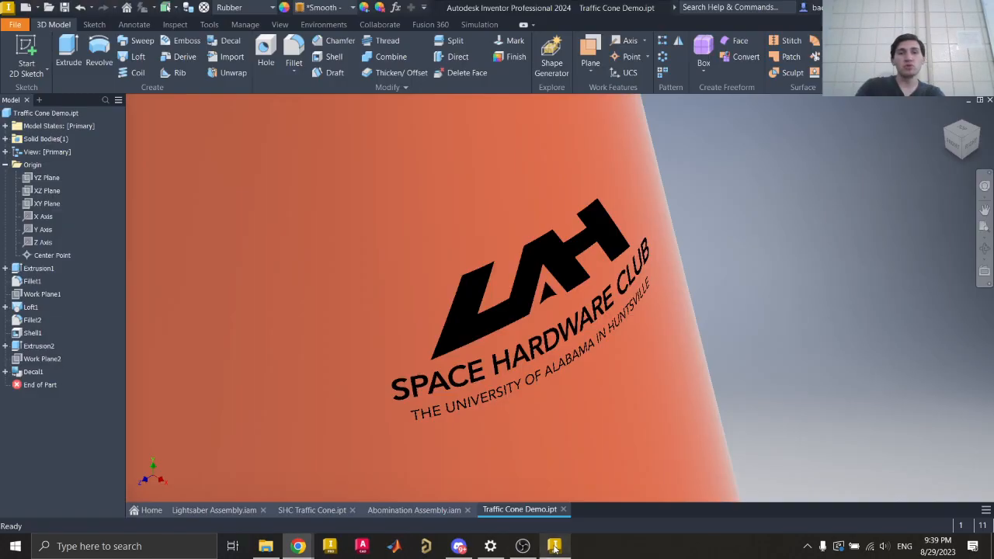
scroll(712, 278, down, 8)
scroll(712, 279, up, 1)
middle_drag(722, 238, 584, 273)
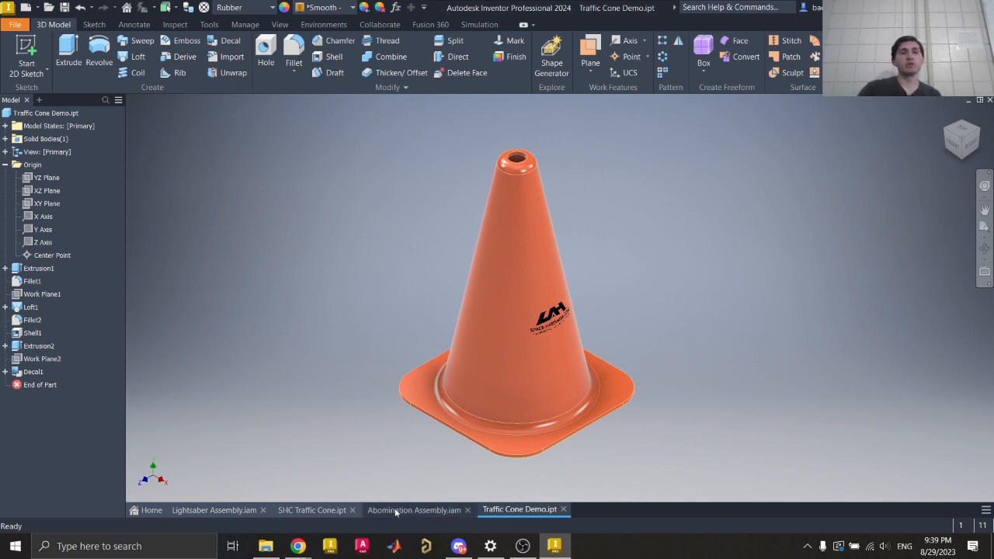
- Open the SHC Traffic Cone Stack.iam assembly from the Traffic Cone folder in Intro to CAD Demo Models
click(311, 509)
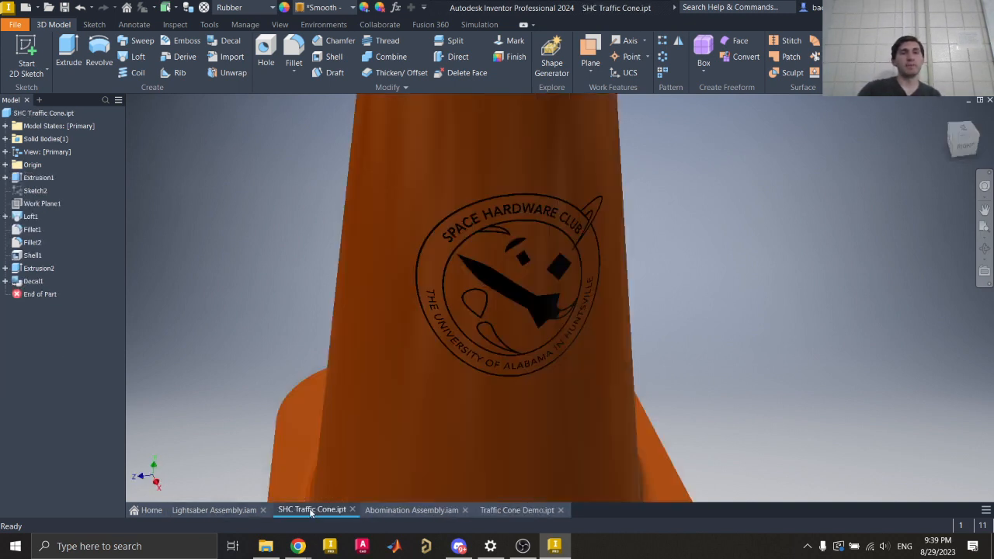
key(ctrl+o)
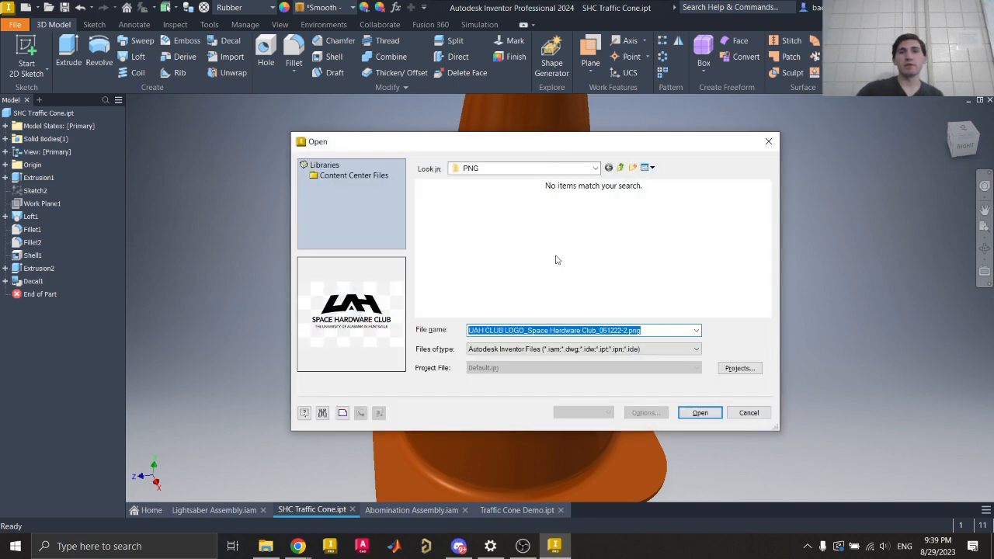
click(595, 168)
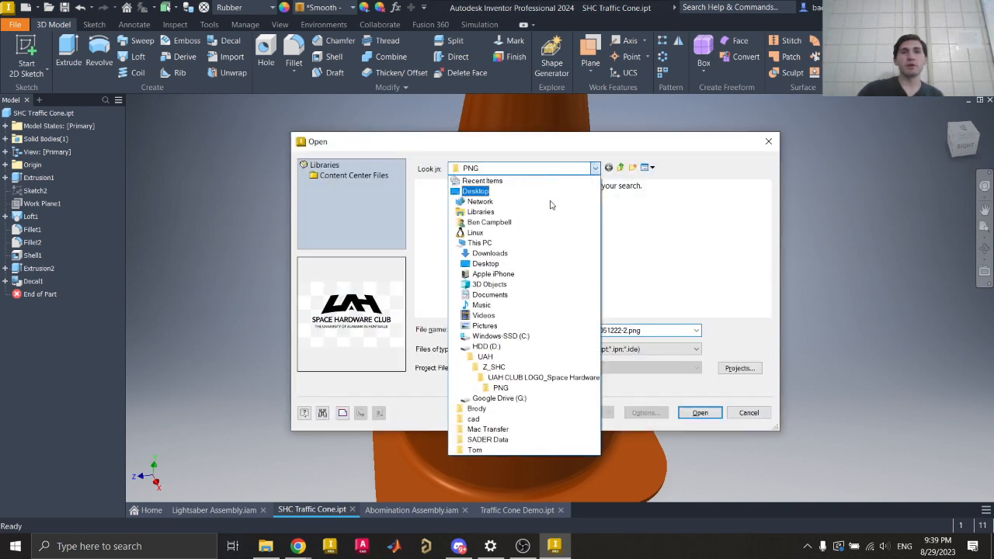
click(494, 367)
double_click(478, 285)
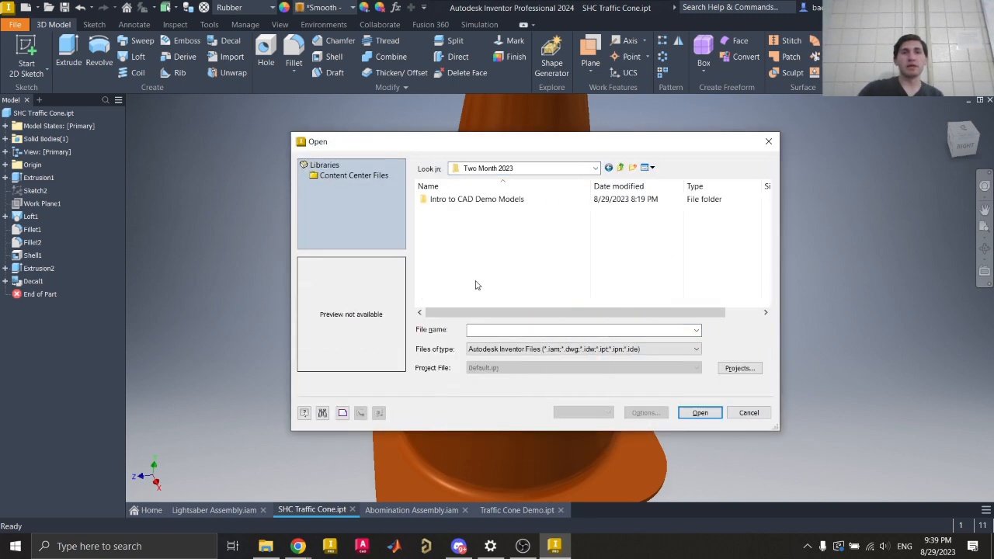
double_click(451, 200)
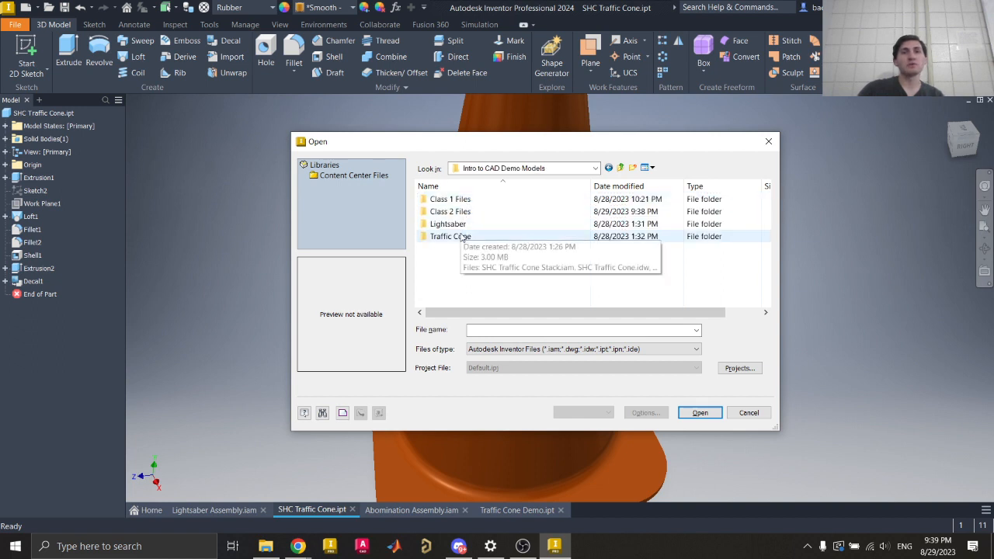
double_click(449, 236)
double_click(460, 221)
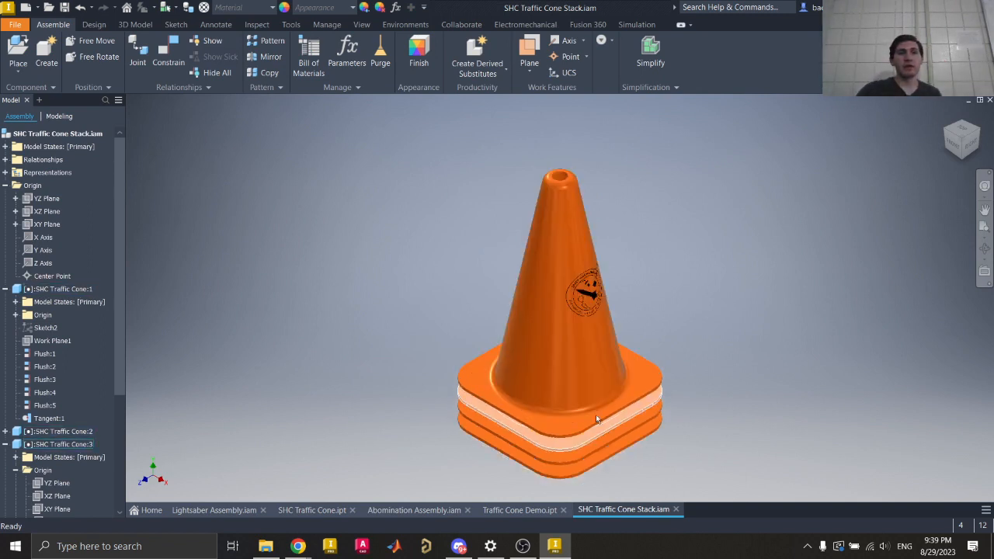
click(641, 429)
click(678, 449)
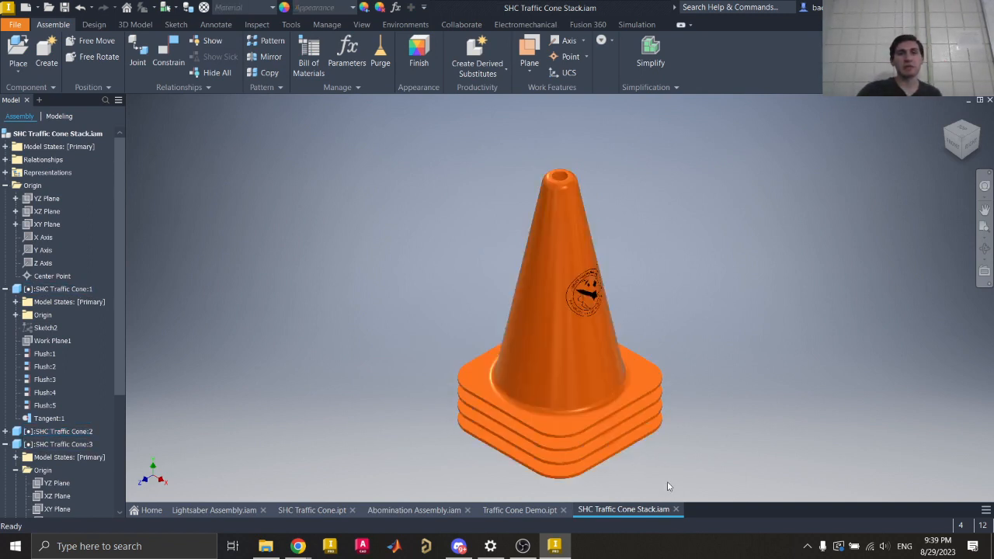
- Review the metric file templates and create a new assembly from Standard (mm).iam
click(525, 512)
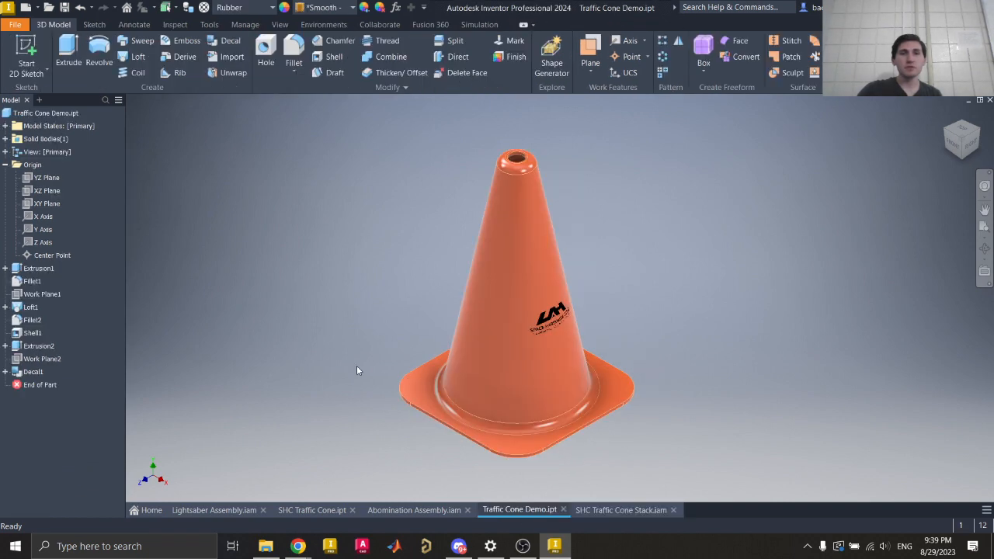
click(14, 24)
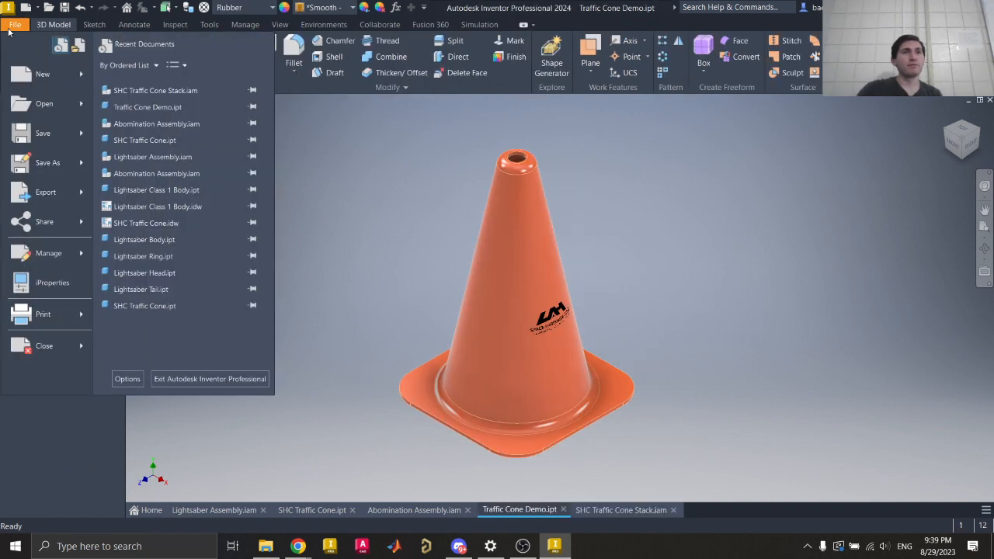
click(39, 81)
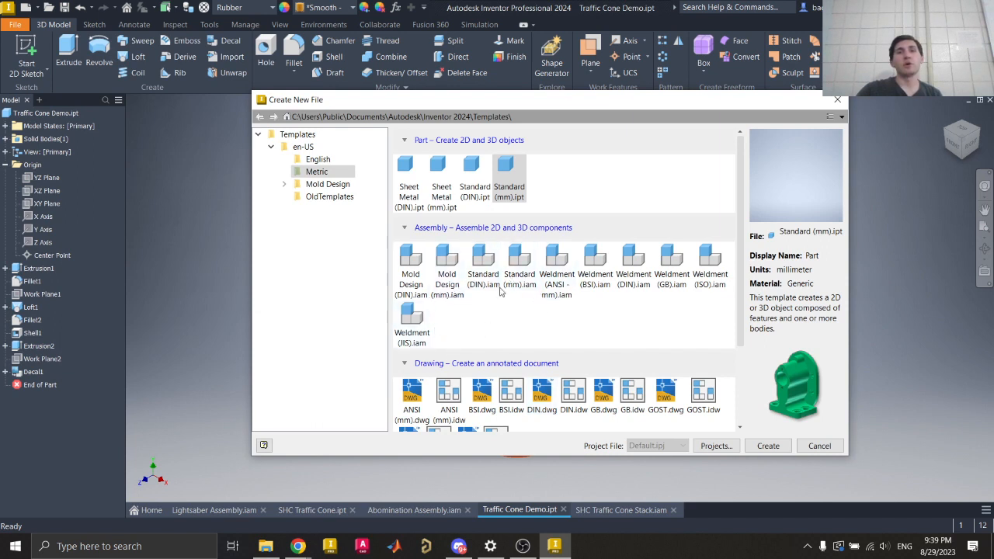
click(522, 267)
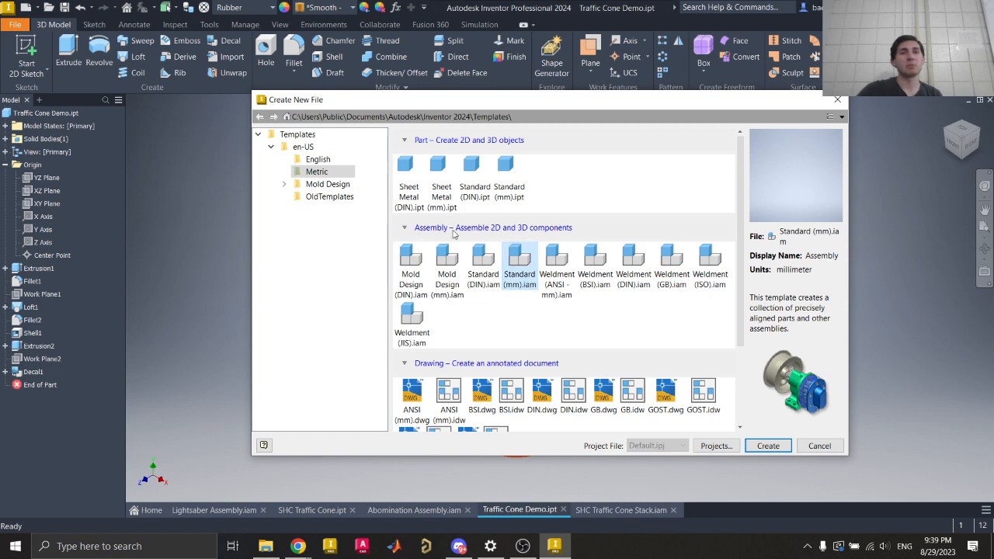
scroll(556, 353, down, 3)
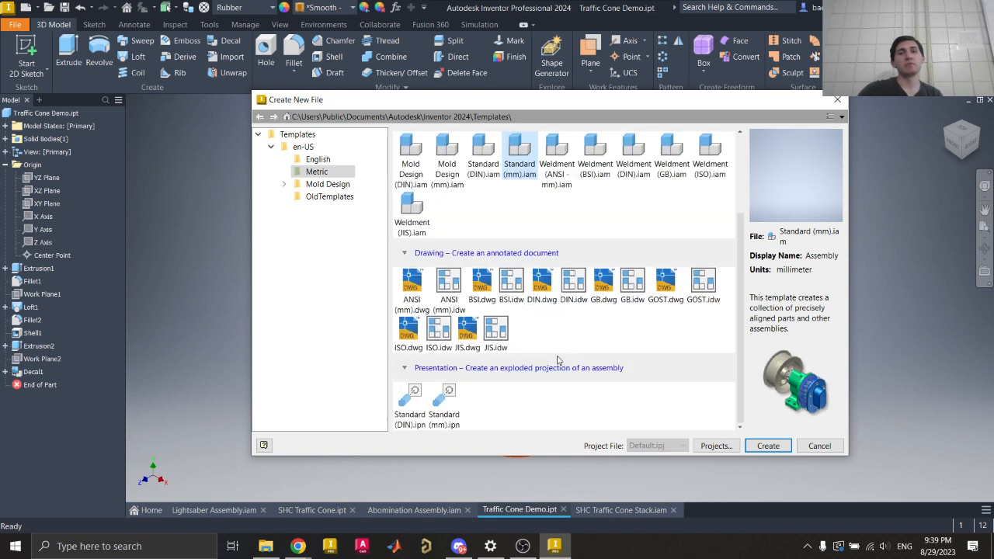
scroll(498, 339, up, 3)
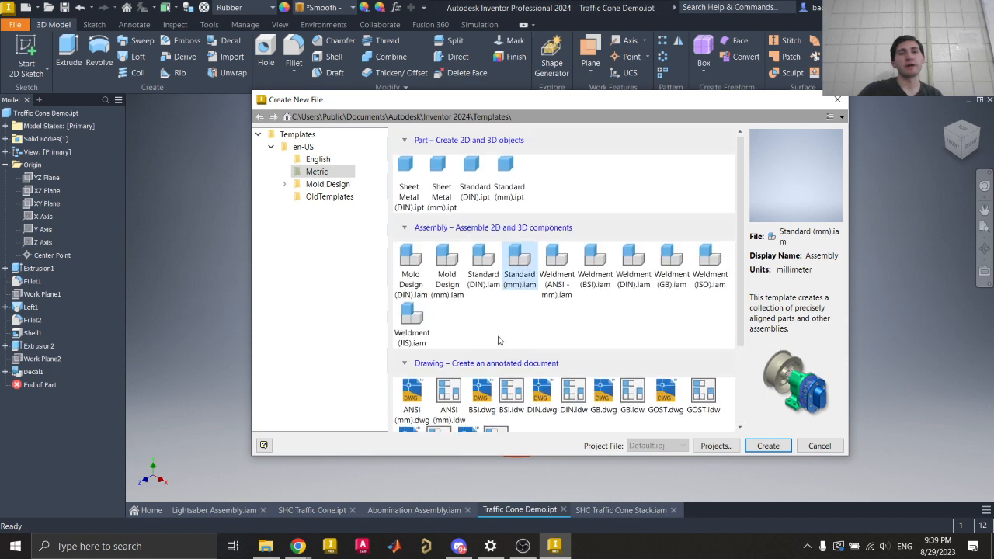
scroll(499, 340, down, 3)
scroll(498, 342, up, 3)
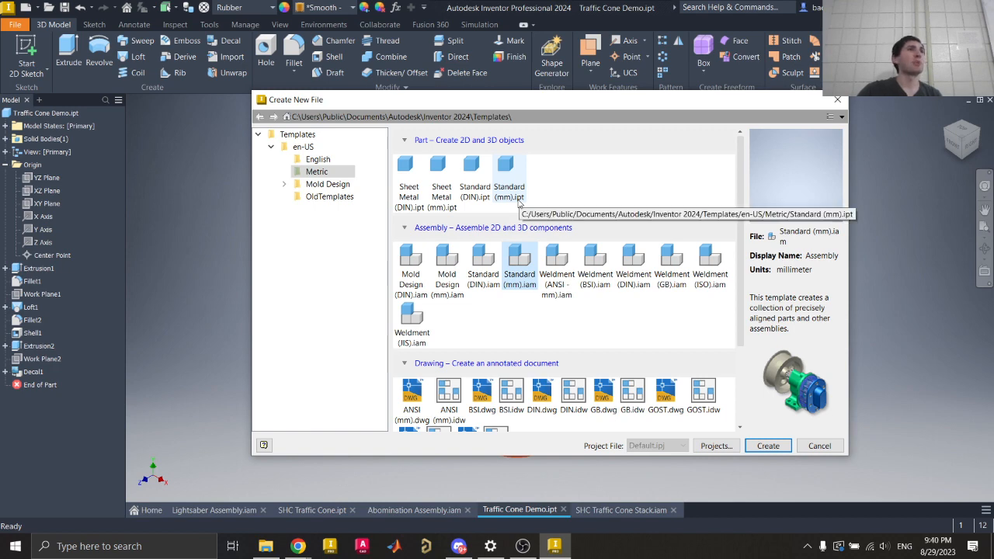
scroll(521, 206, down, 2)
scroll(524, 233, up, 2)
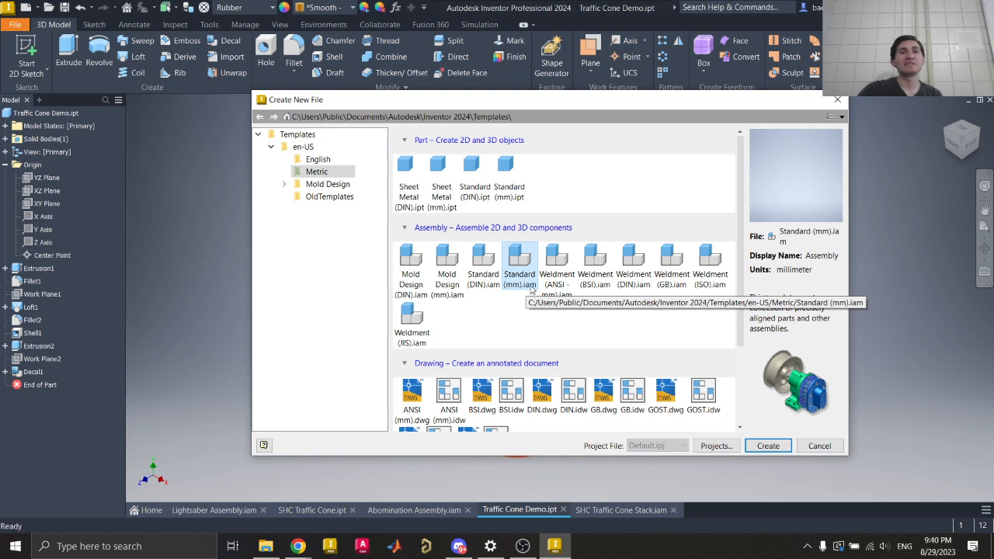
scroll(534, 287, down, 1)
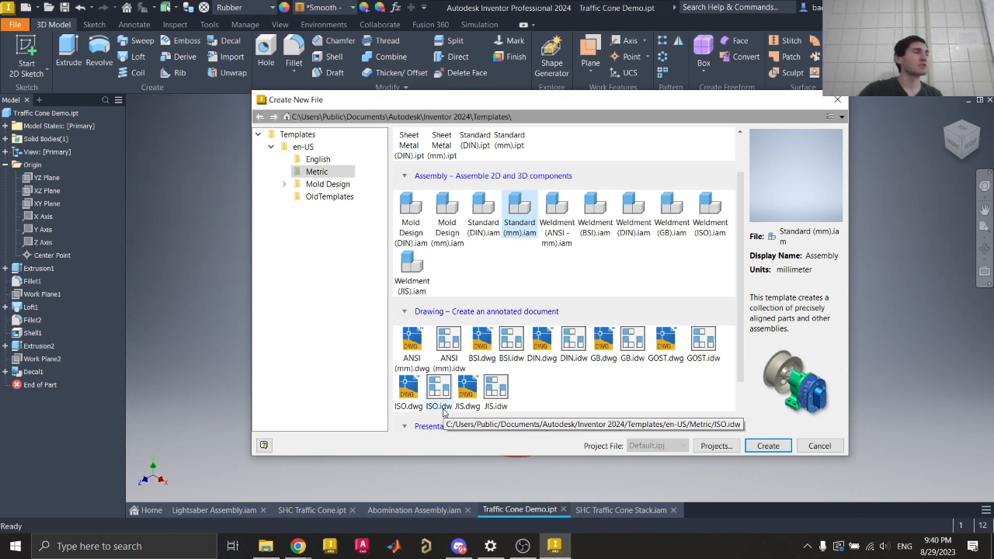
scroll(446, 418, down, 2)
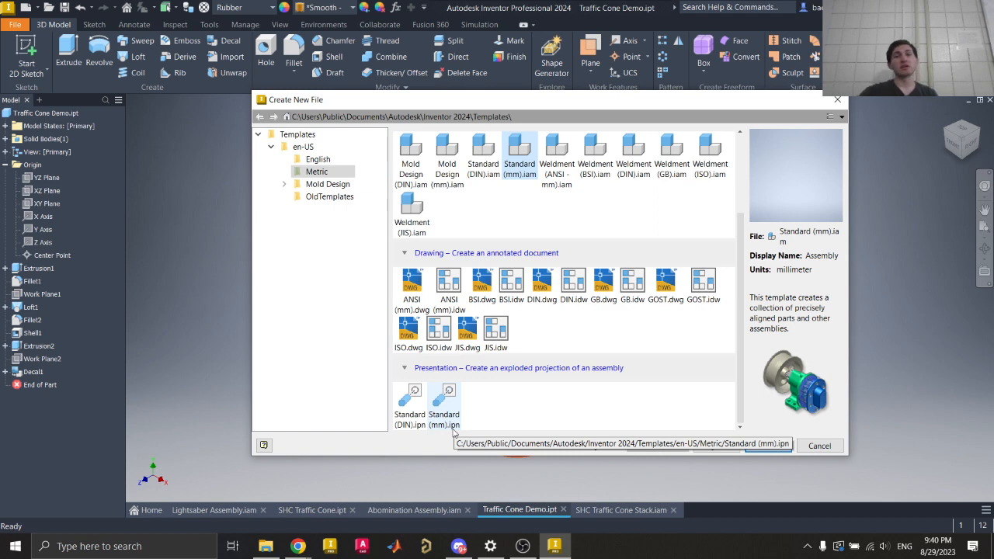
scroll(509, 396, up, 4)
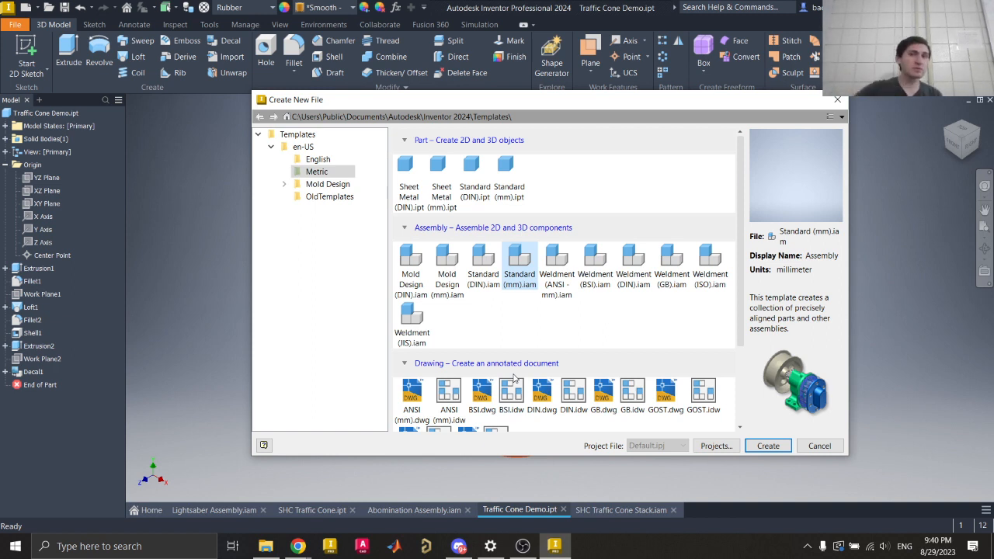
double_click(524, 264)
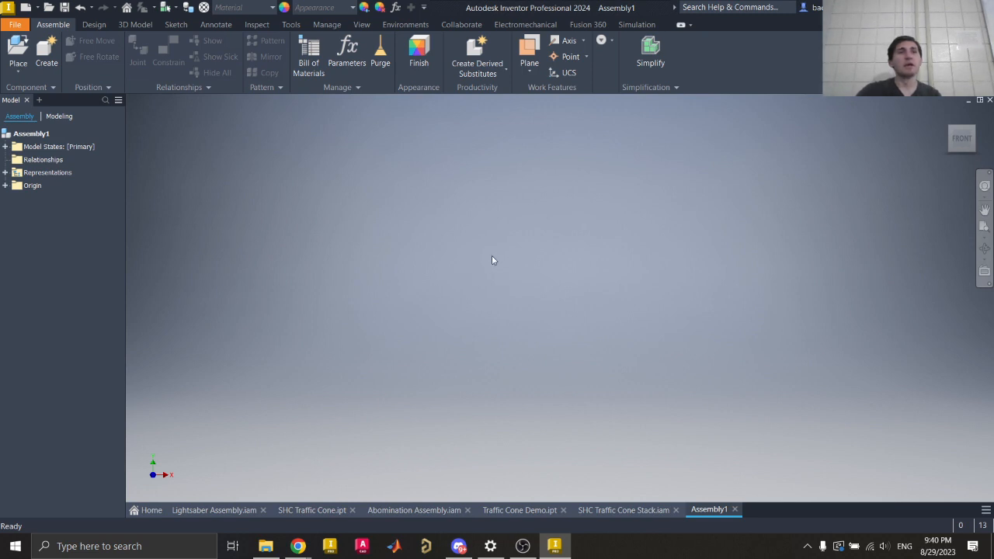
- Switch to the Intro to CAD Class 2023 presentation in Google Slides and present the Assembly Design slides 43 and 44
mouse_move(297, 546)
click(374, 501)
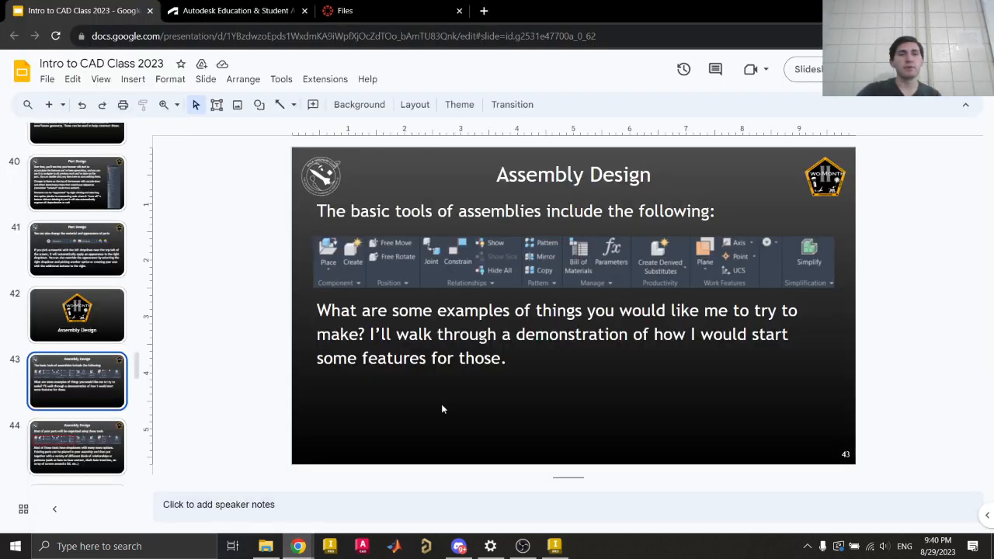
click(794, 77)
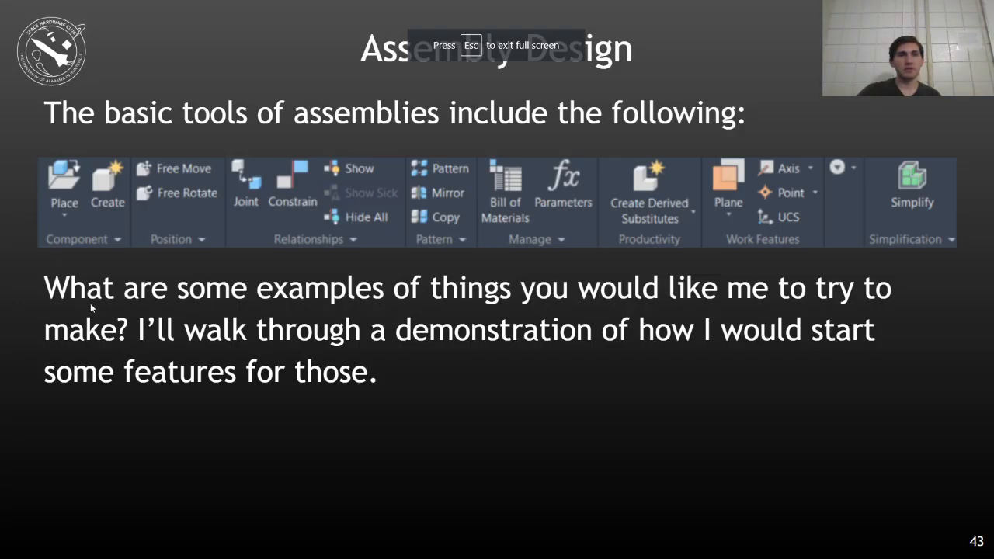
click(325, 284)
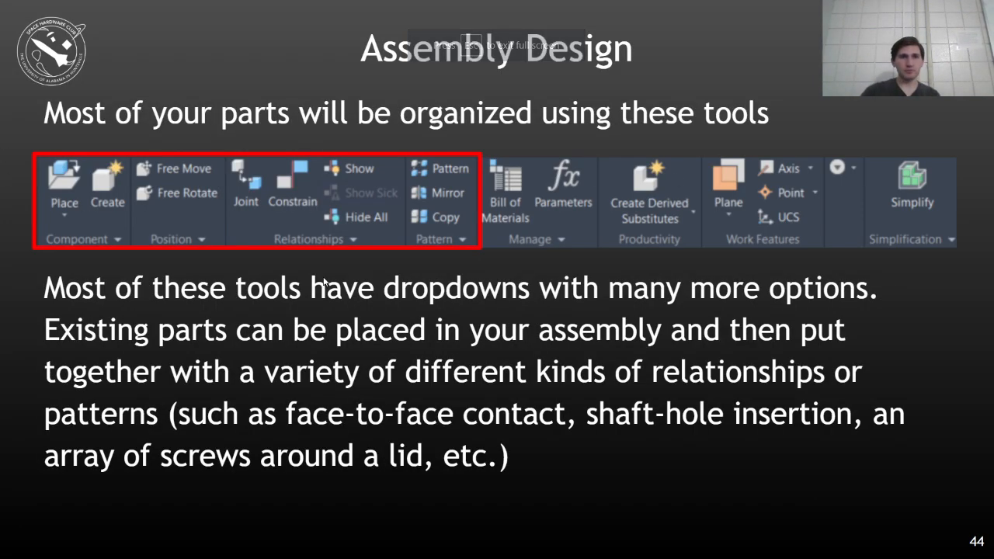
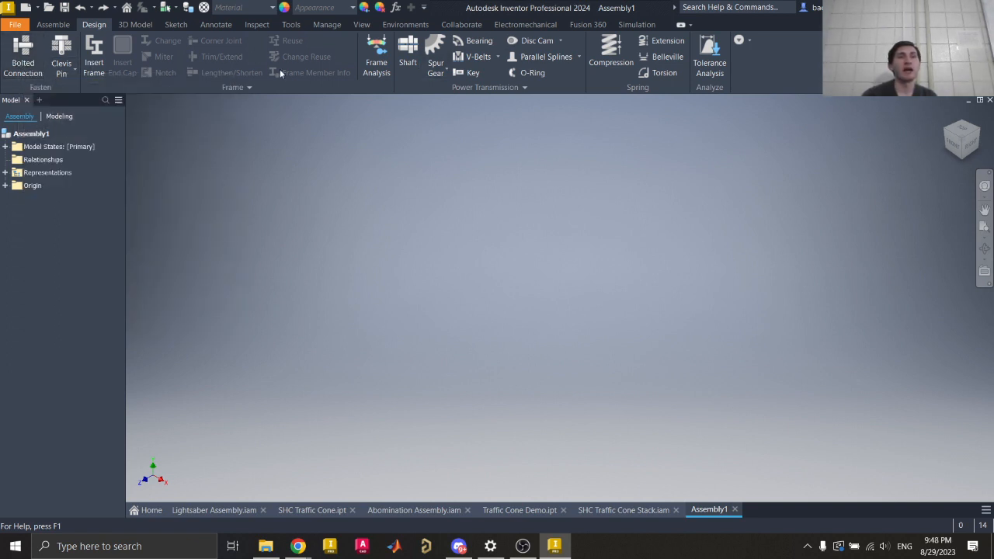
- Return to the assembly tools, then check the Design Accelerator slide 48 in the Google Slides presentation
click(43, 26)
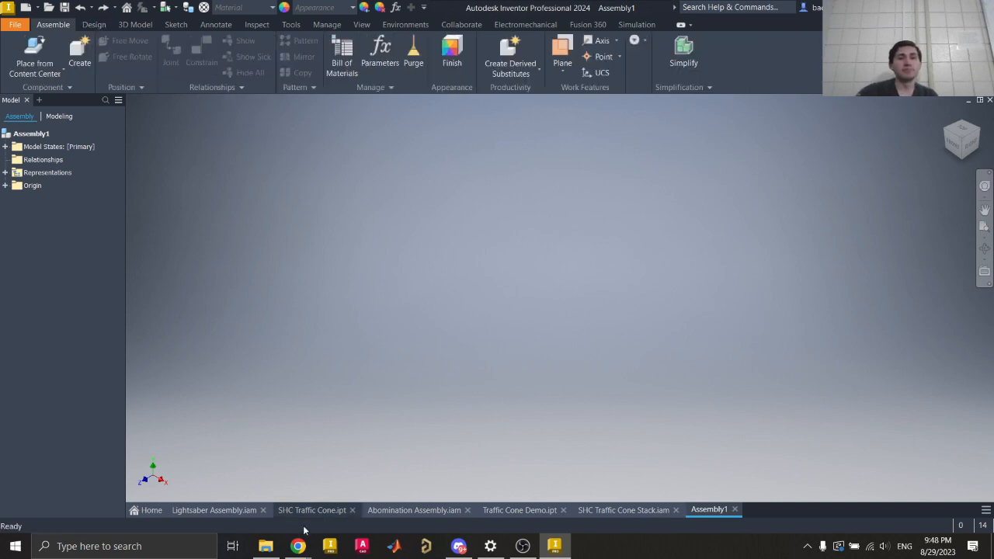
mouse_move(297, 546)
click(363, 474)
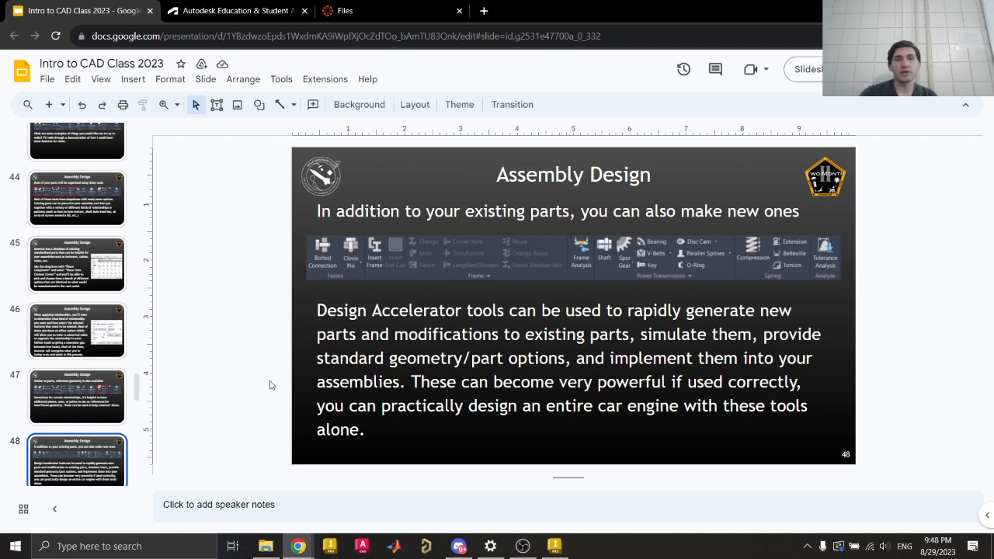
key(Down)
key(Up)
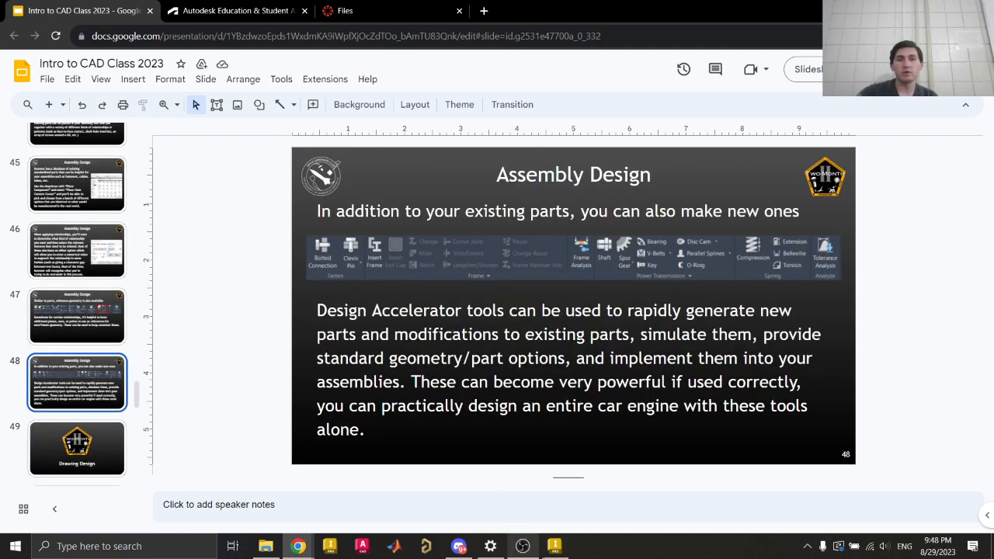
- Switch back to Inventor and place two separate instances of Traffic Cone Demo.ipt from the Class 2 Files folder in the new assembly
click(555, 546)
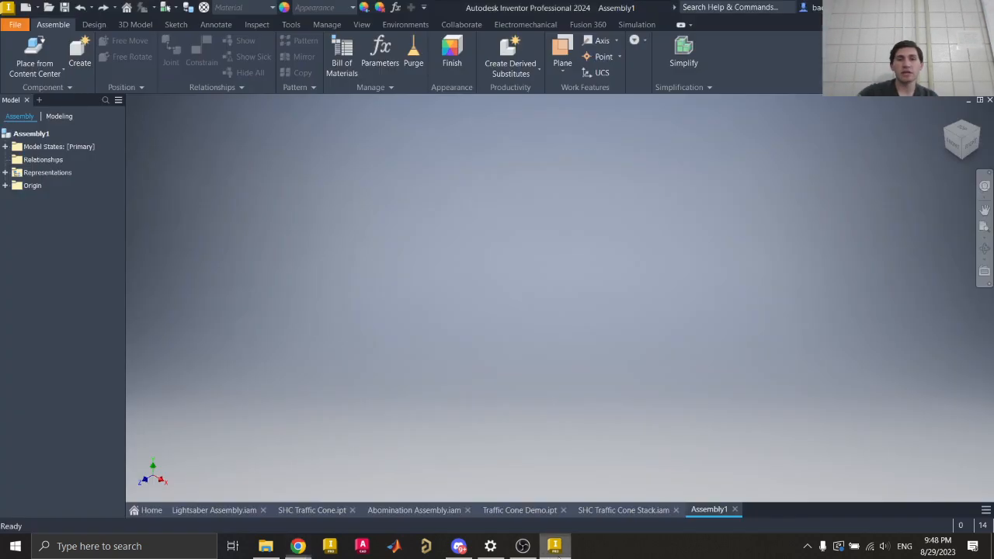
click(49, 74)
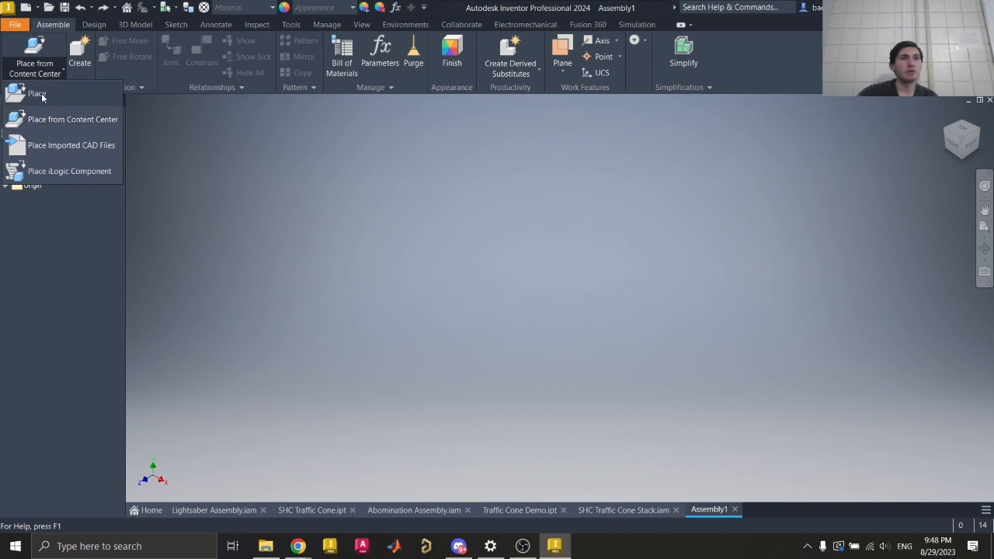
click(41, 93)
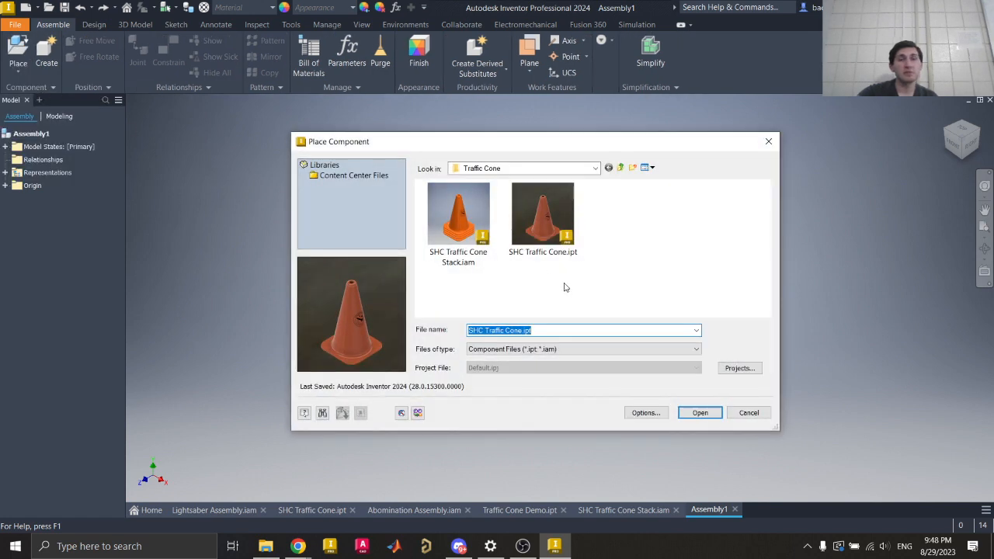
click(595, 169)
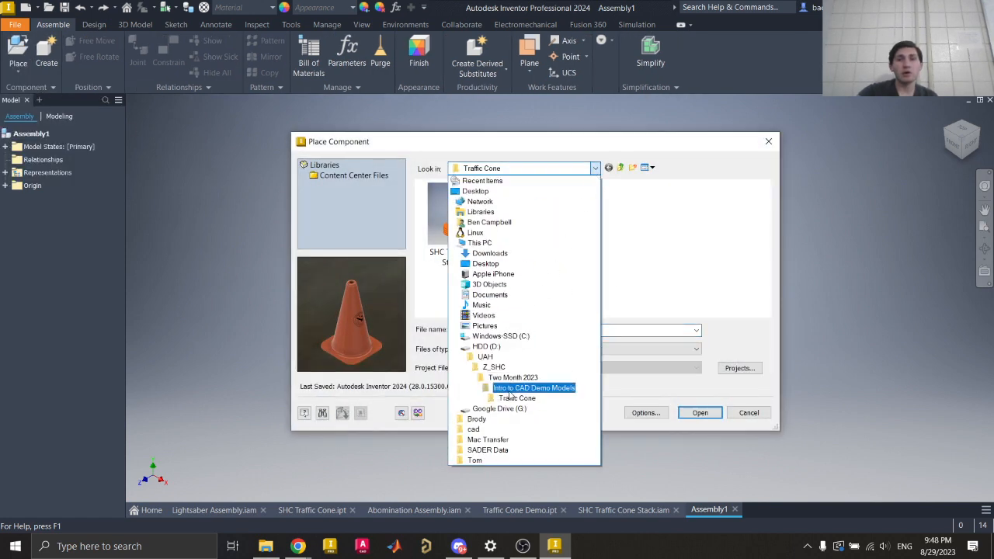
click(533, 387)
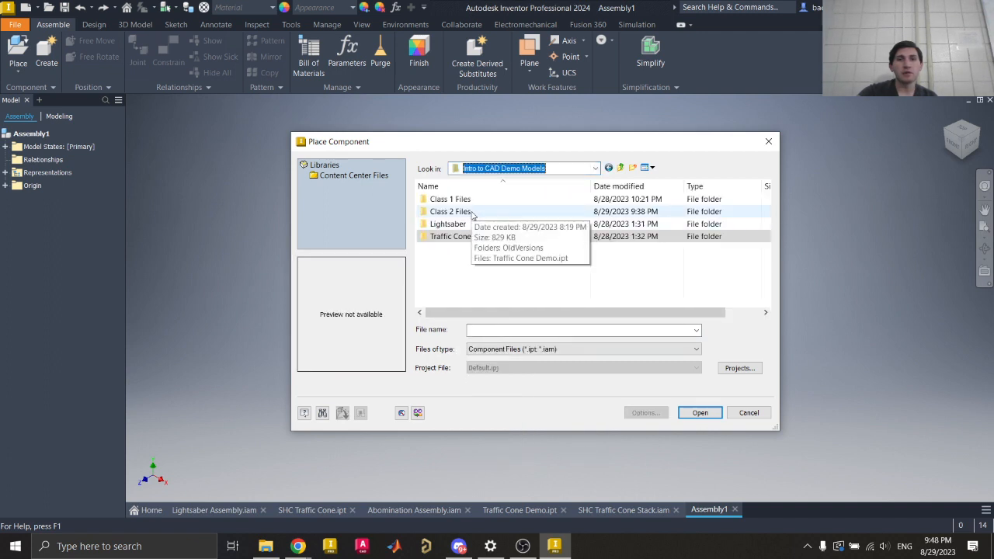
double_click(471, 212)
click(471, 212)
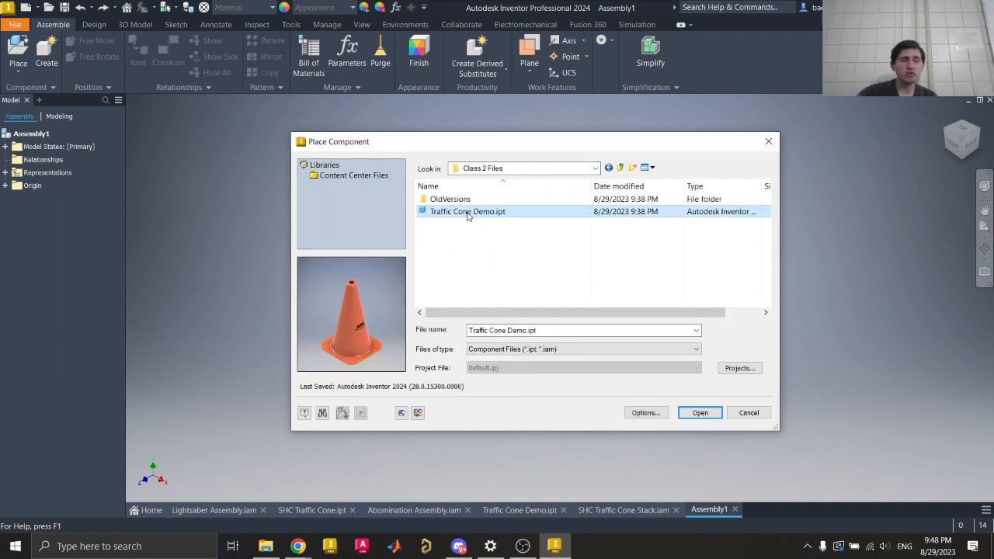
click(689, 420)
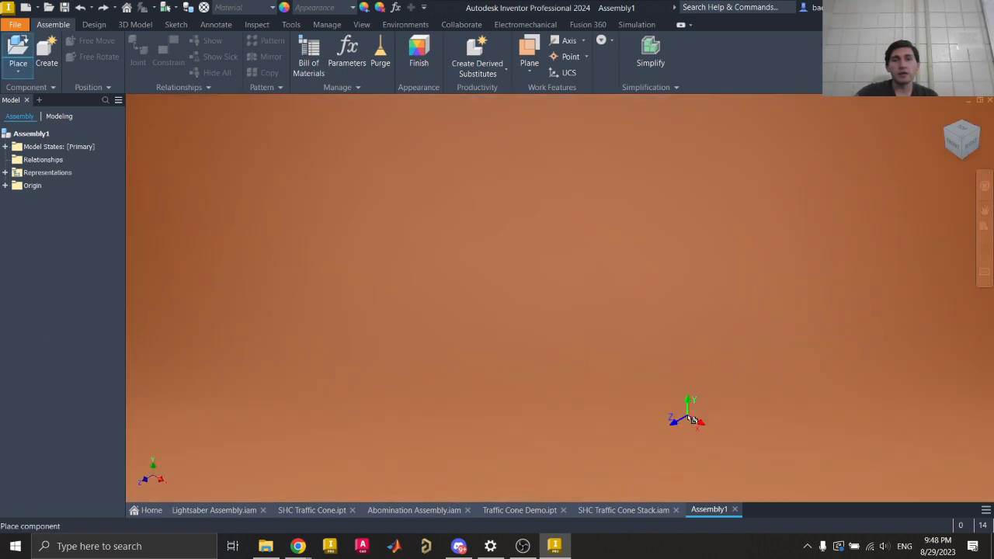
click(562, 328)
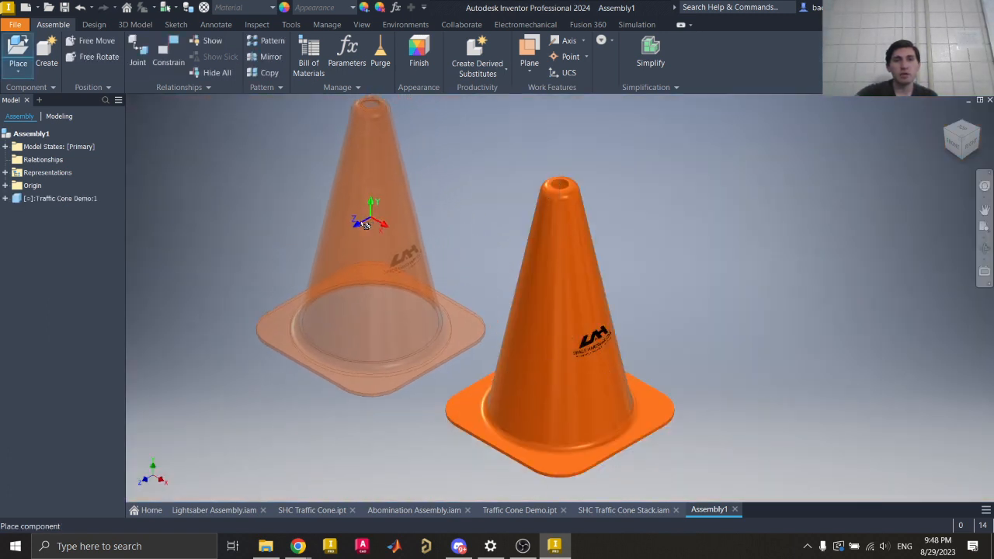
scroll(307, 221, up, 3)
click(599, 194)
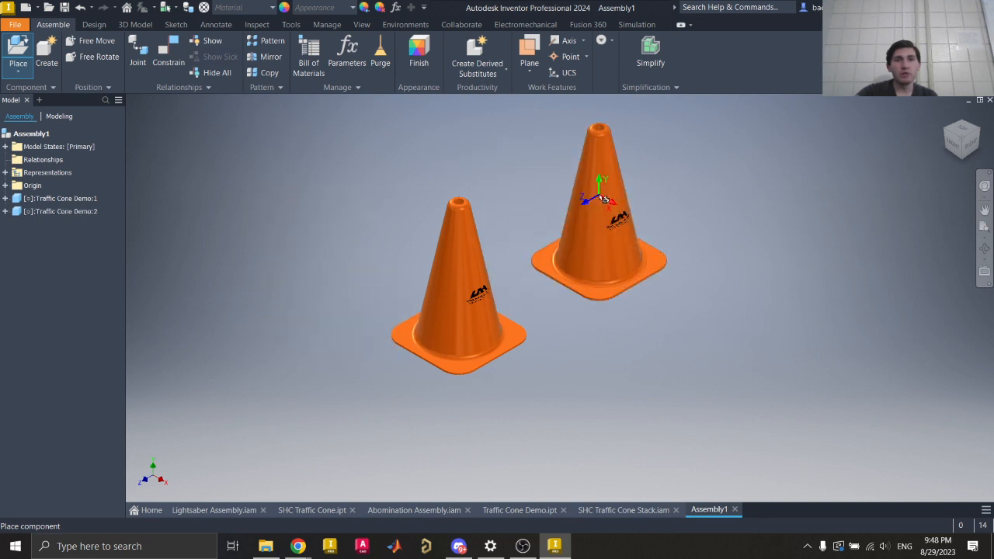
- Place two more instances of the Traffic Cone Demo part beside the existing cones
click(711, 211)
click(801, 279)
click(760, 373)
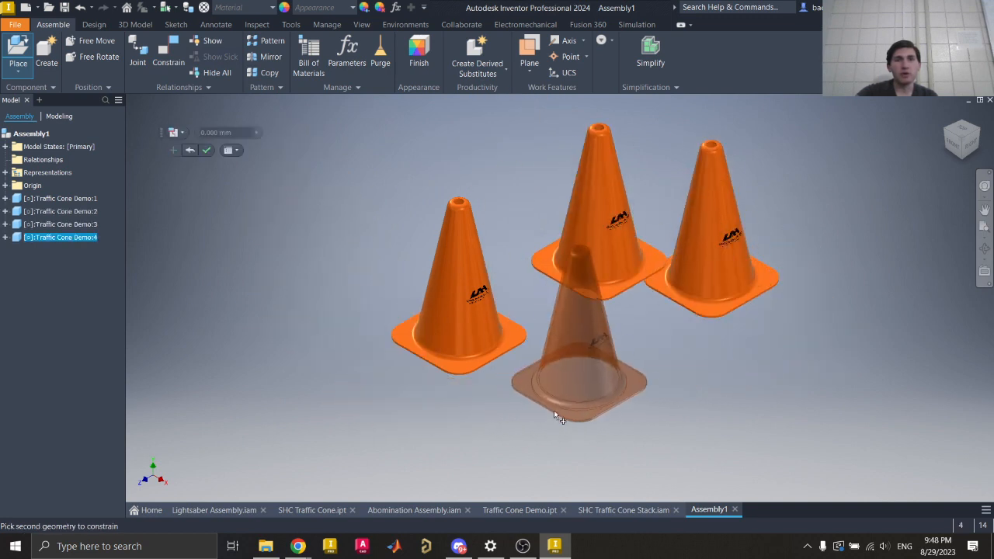
key(Escape)
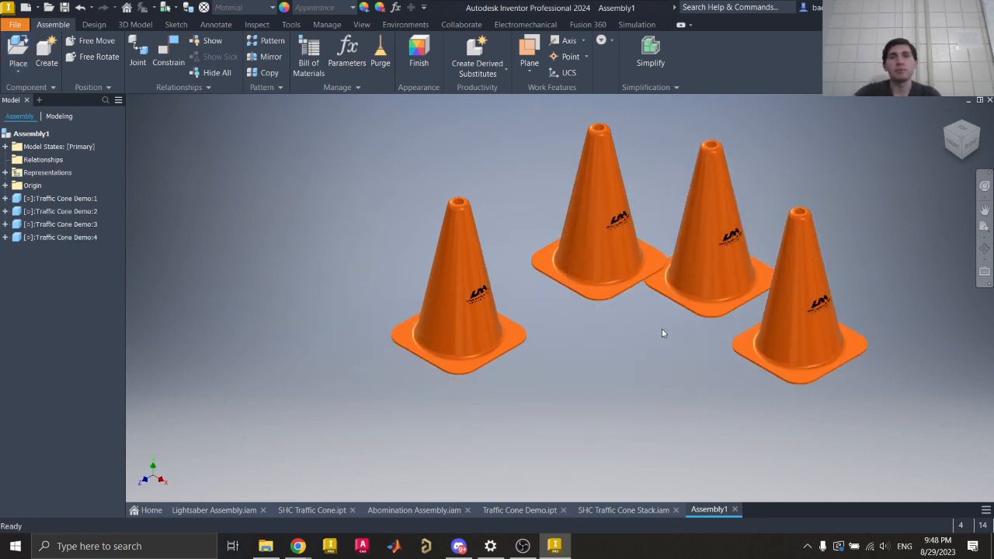
- Delete the two extra cones, Traffic Cone Demo:3 and Traffic Cone Demo:4, from the assembly
click(737, 344)
ctrl+click(720, 292)
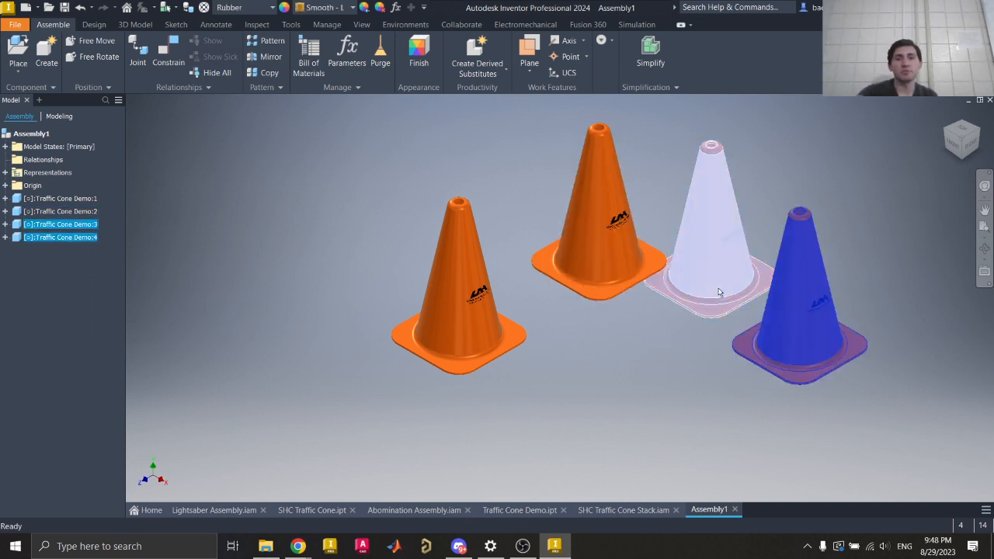
key(Delete)
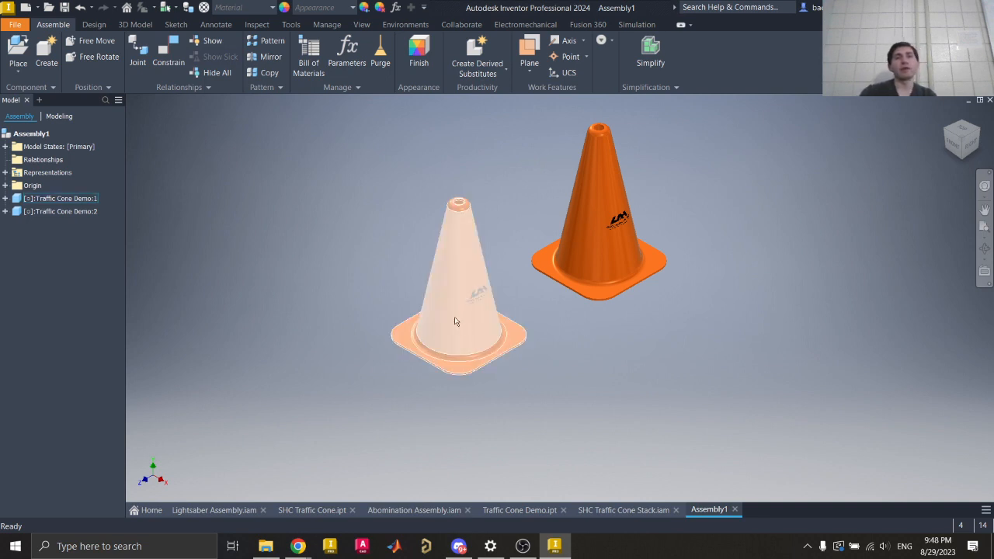
- Move the unconstrained first cone freely downward, away from the second cone, and clear the selection
drag(455, 319, 484, 430)
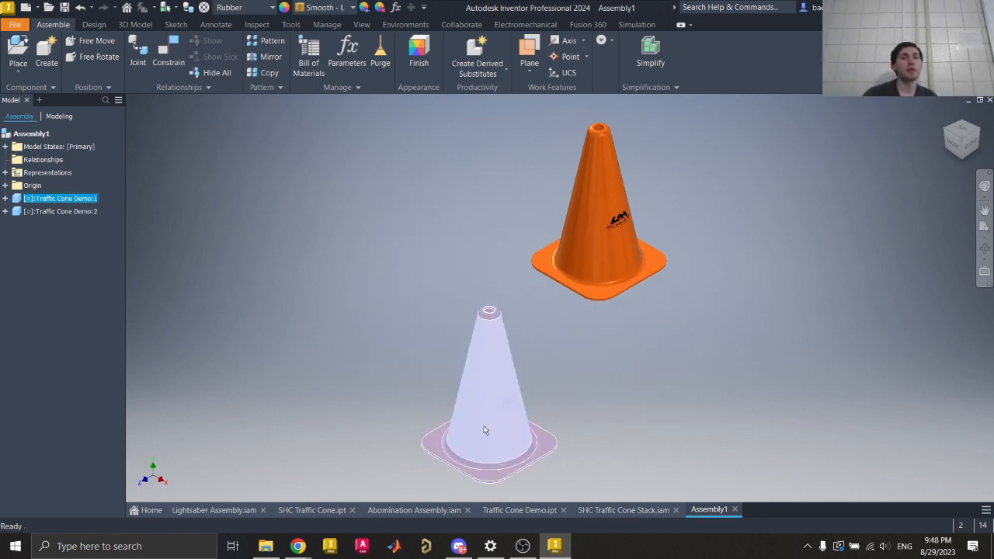
click(442, 277)
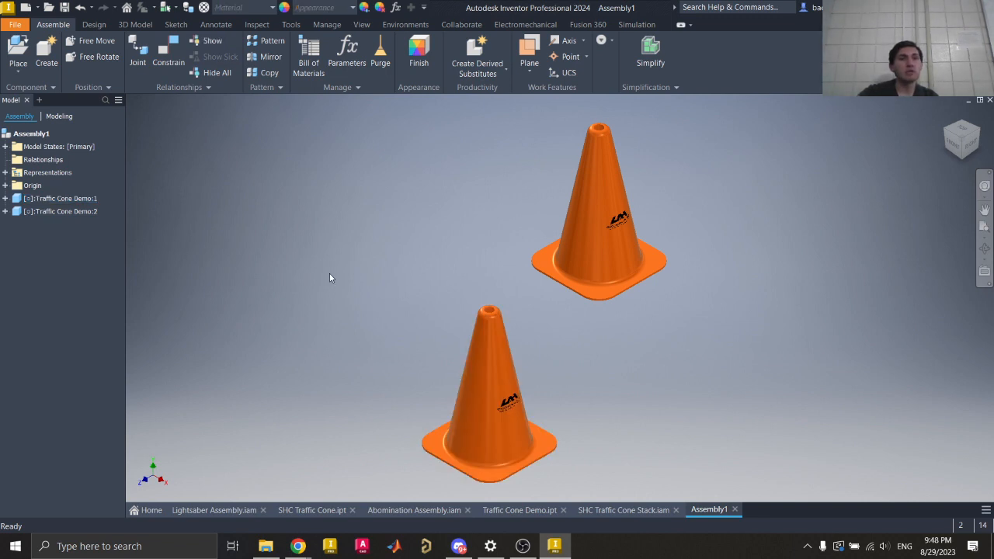
click(531, 384)
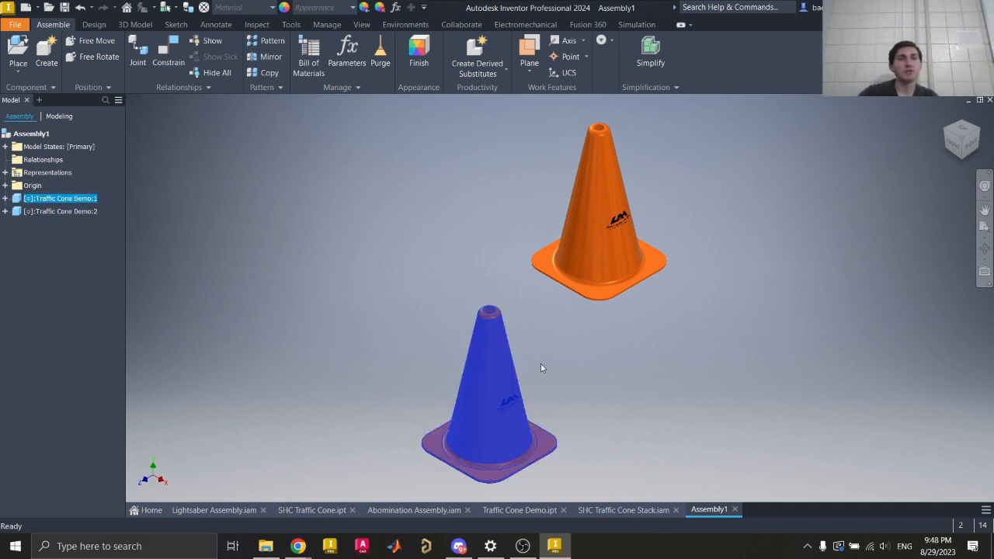
click(356, 289)
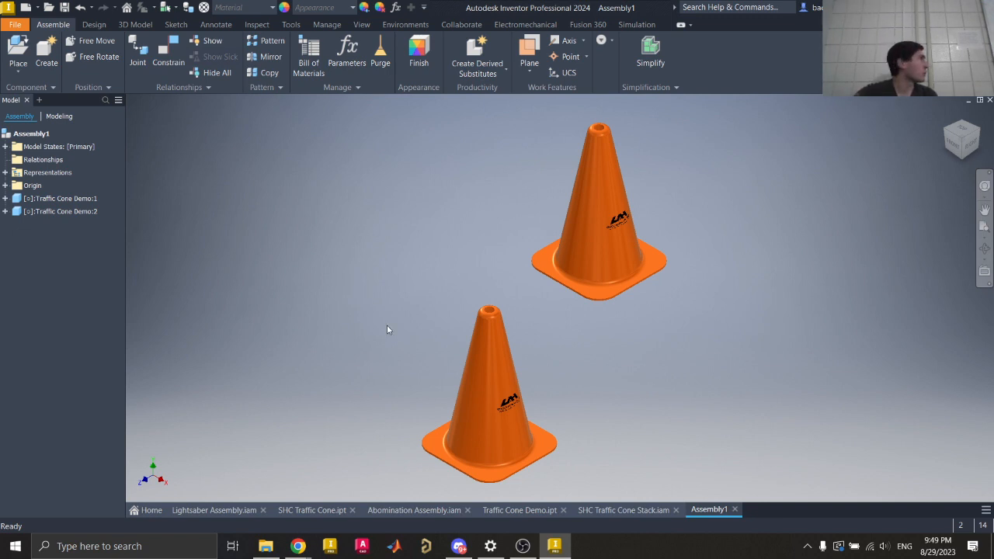
- Make the assembly's YZ, XZ and XY origin planes visible
click(32, 185)
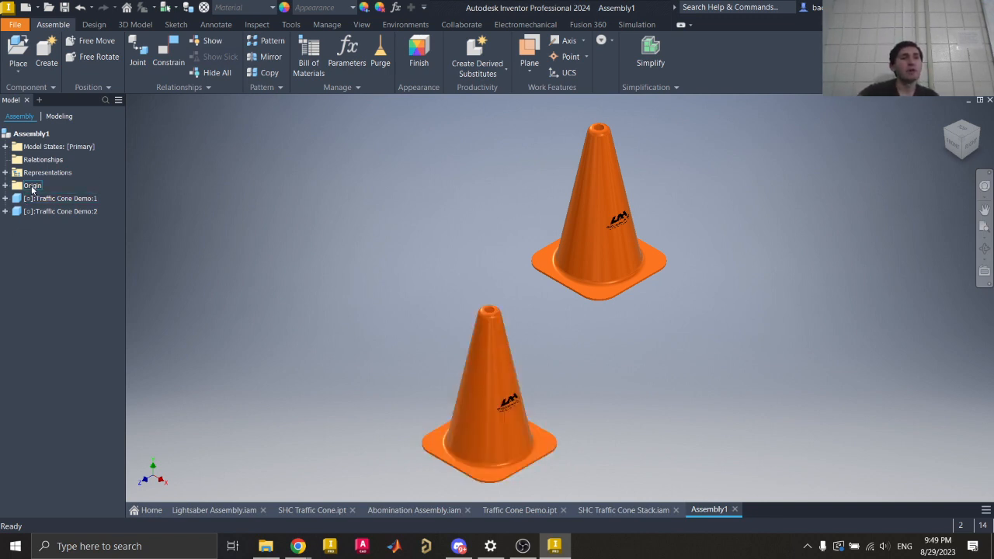
click(5, 185)
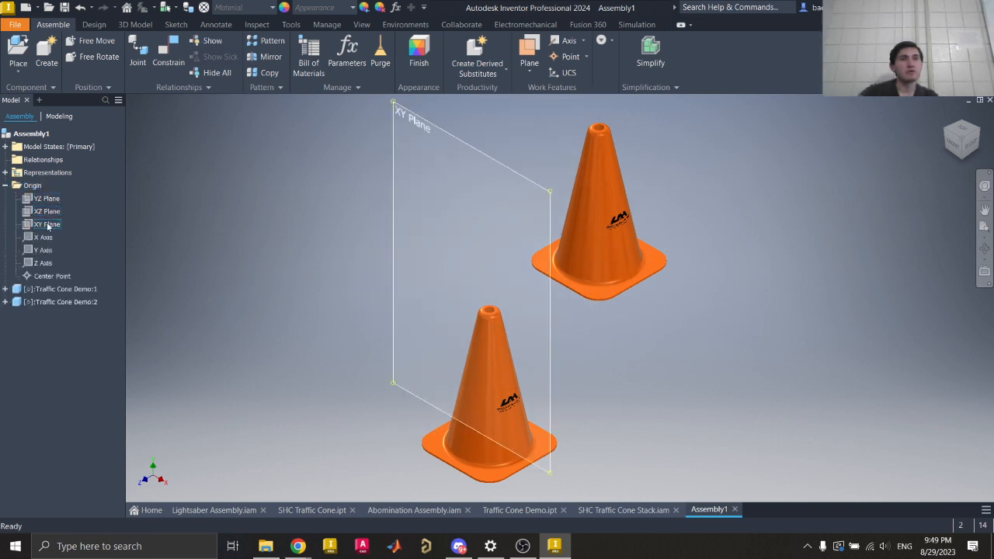
click(47, 198)
shift+click(49, 224)
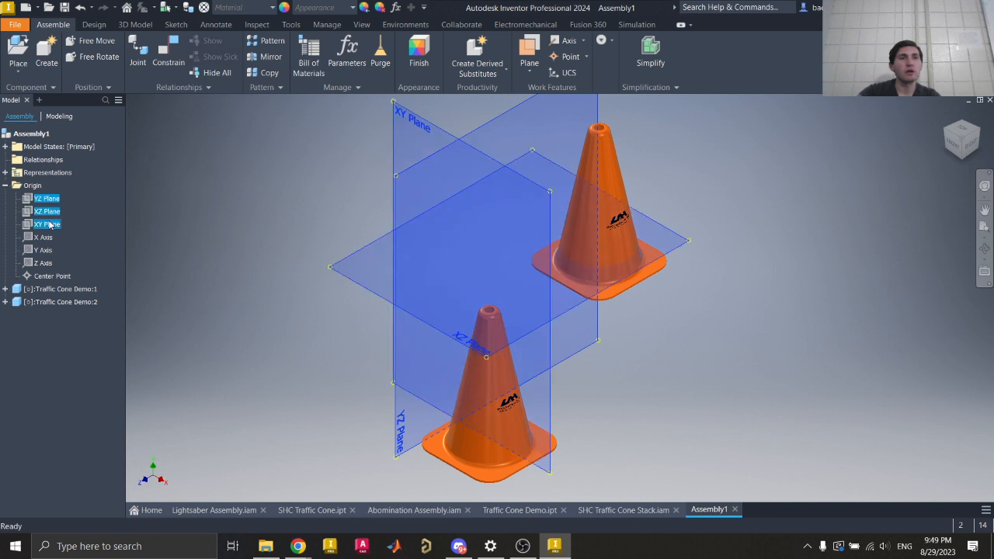
right_click(49, 225)
click(75, 285)
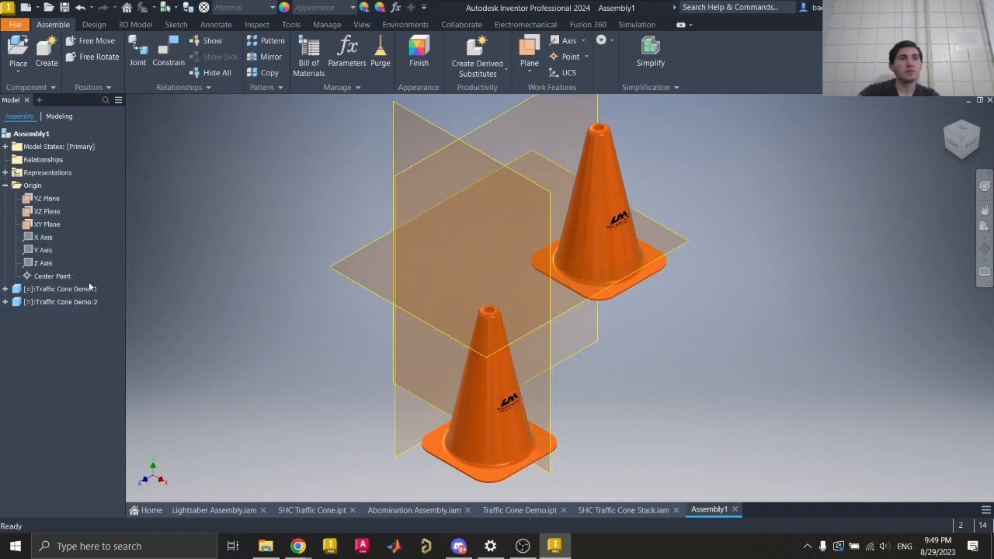
- Make the YZ, XZ and XY origin planes of Traffic Cone Demo:1 visible
mouse_move(977, 148)
mouse_down()
mouse_move(950, 133)
mouse_move(951, 142)
mouse_move(965, 133)
mouse_move(977, 142)
mouse_up()
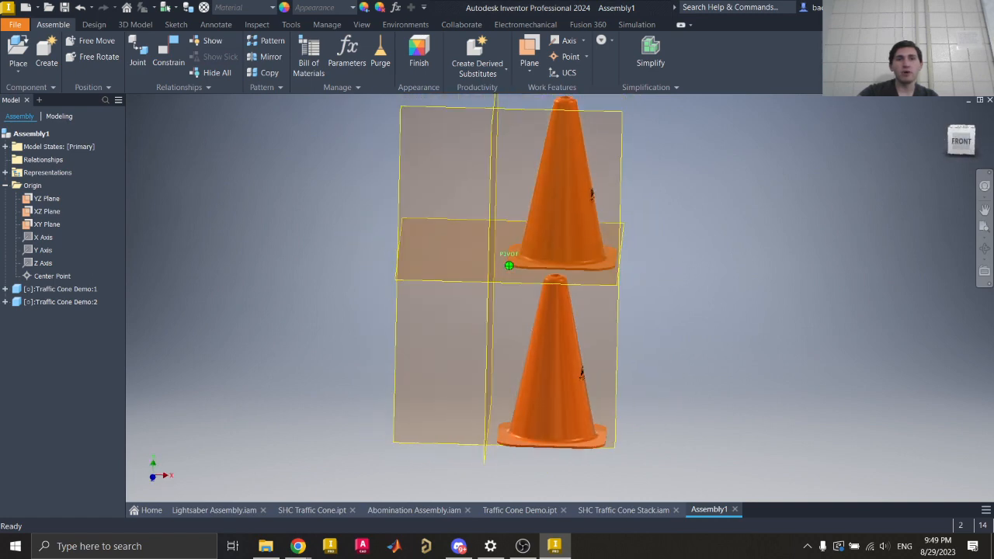
click(950, 119)
click(79, 290)
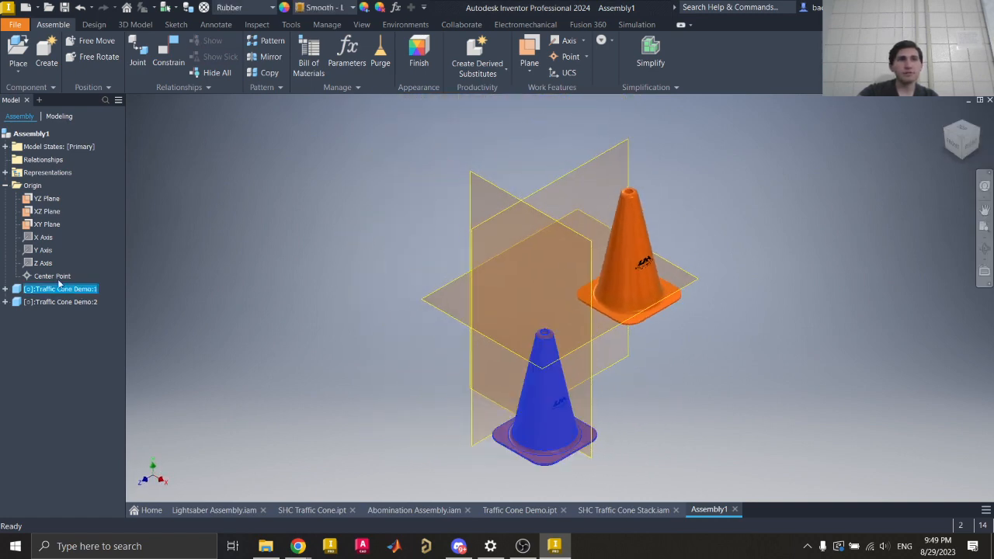
click(6, 289)
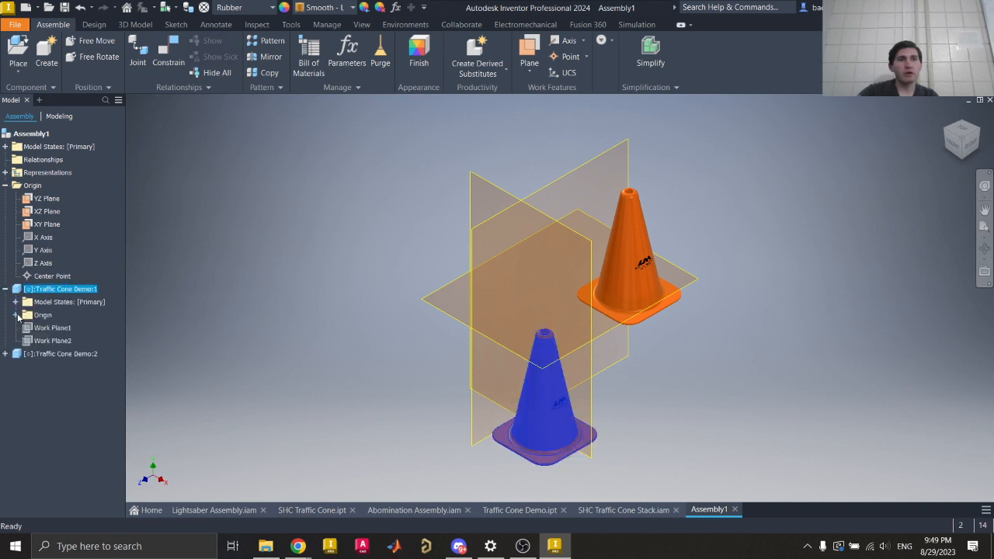
click(16, 315)
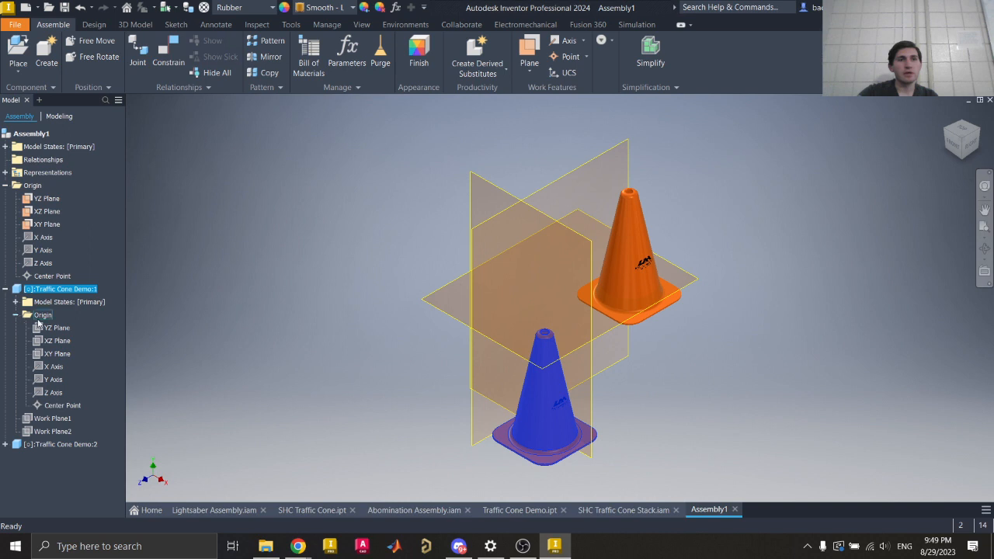
click(57, 329)
click(57, 328)
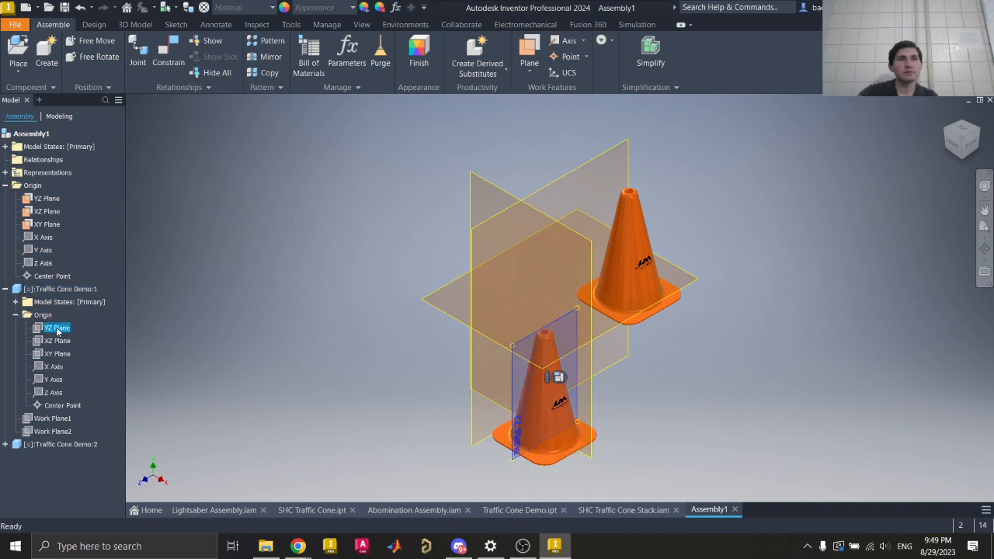
ctrl+click(57, 341)
ctrl+click(59, 353)
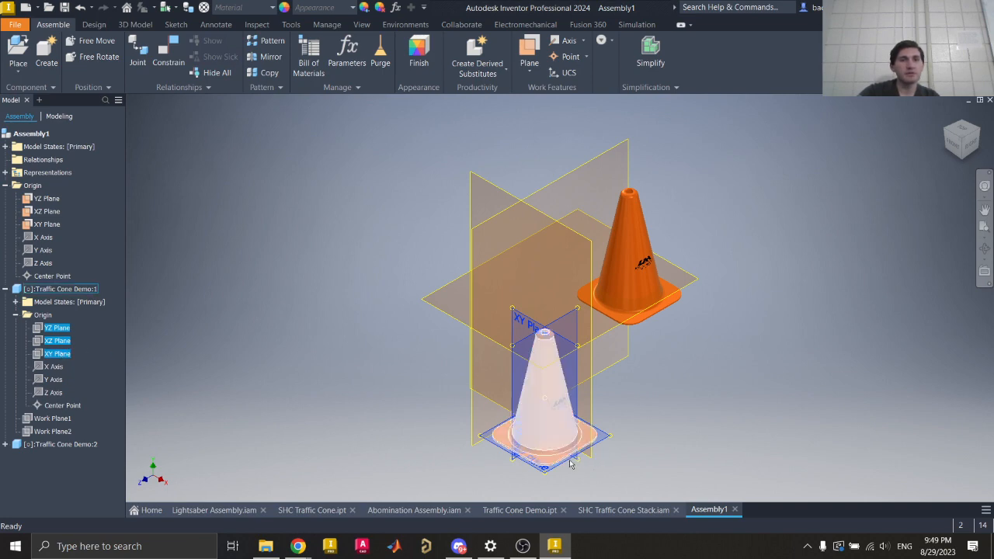
scroll(569, 460, up, 3)
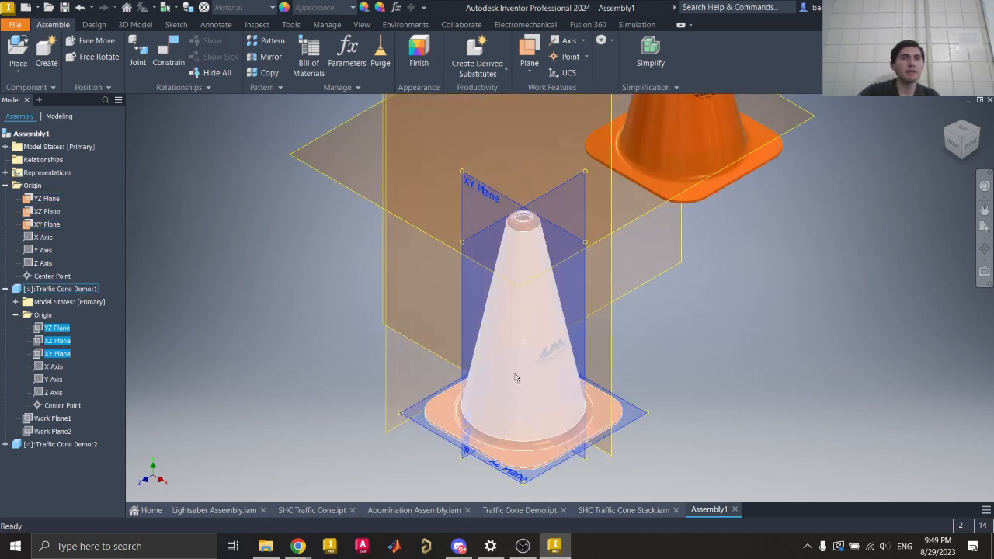
right_click(65, 333)
click(87, 394)
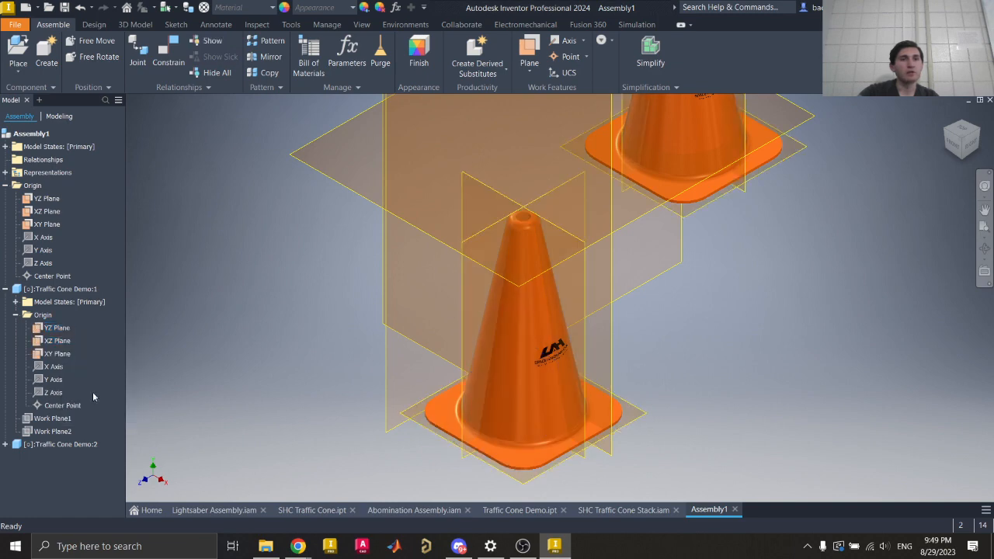
- Try moving the second cone freely away from the assembly planes, and undo the move
middle_drag(526, 199, 350, 382)
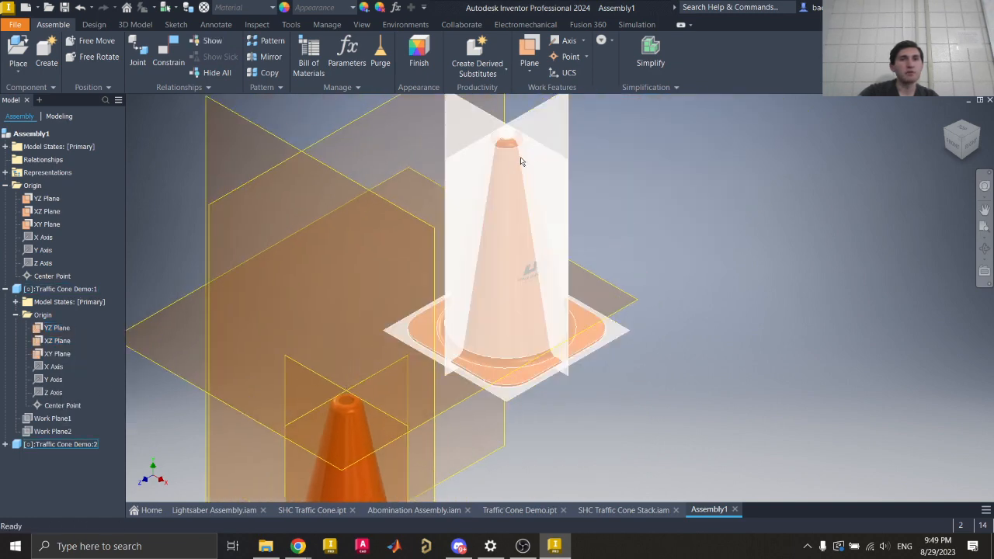
drag(510, 158, 941, 213)
click(759, 123)
middle_drag(518, 273, 521, 231)
key(ctrl+z)
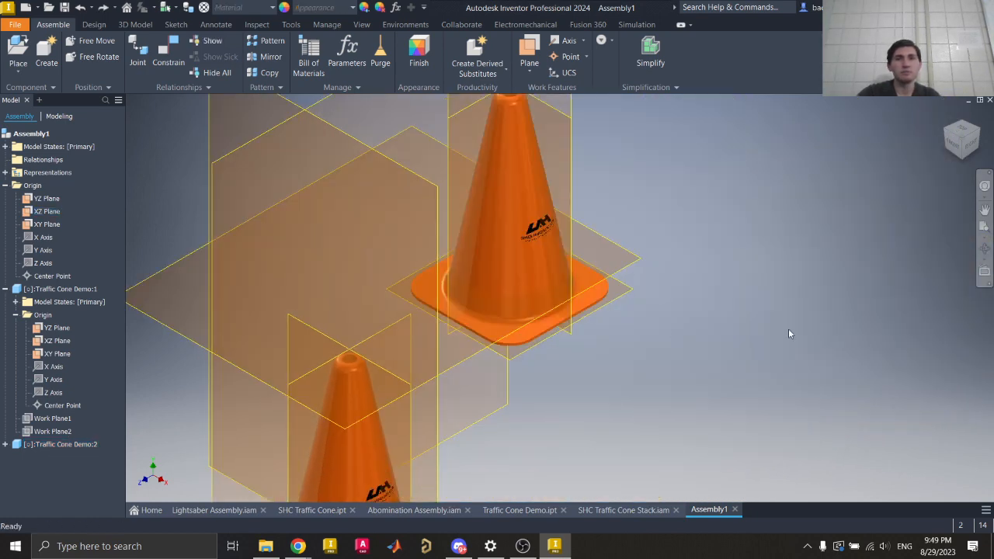
- Move the first cone freely upward, closer to the height of the second cone
scroll(488, 310, up, 2)
scroll(395, 291, up, 3)
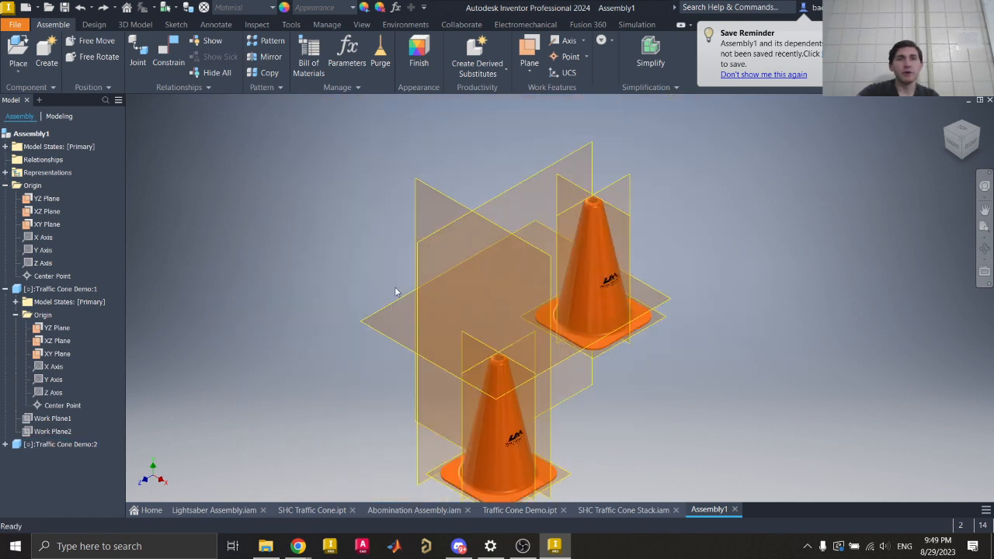
click(970, 148)
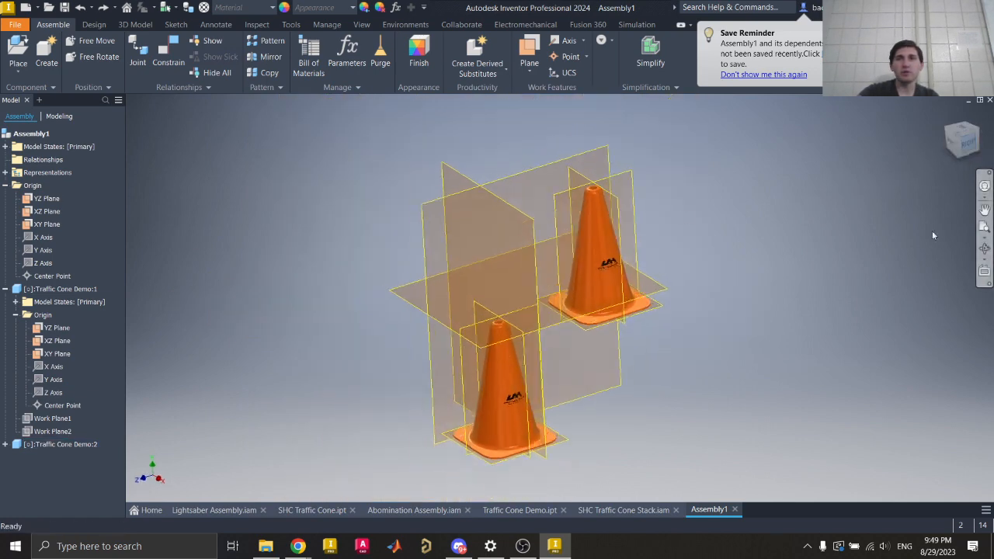
click(516, 352)
drag(516, 362, 526, 285)
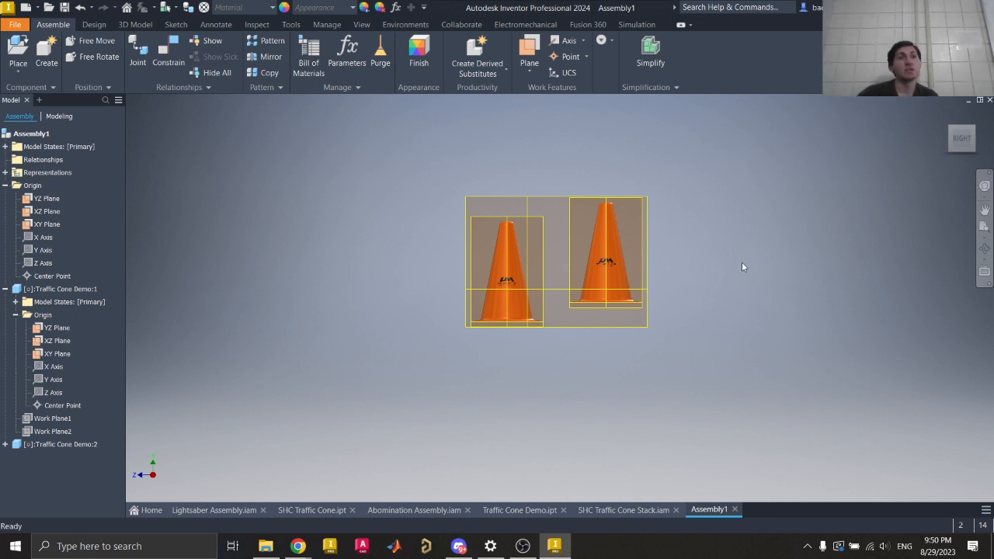
- Apply a flush constraint with 0.000 mm offset between the XY planes of Traffic Cone Demo:1 and the assembly
click(946, 116)
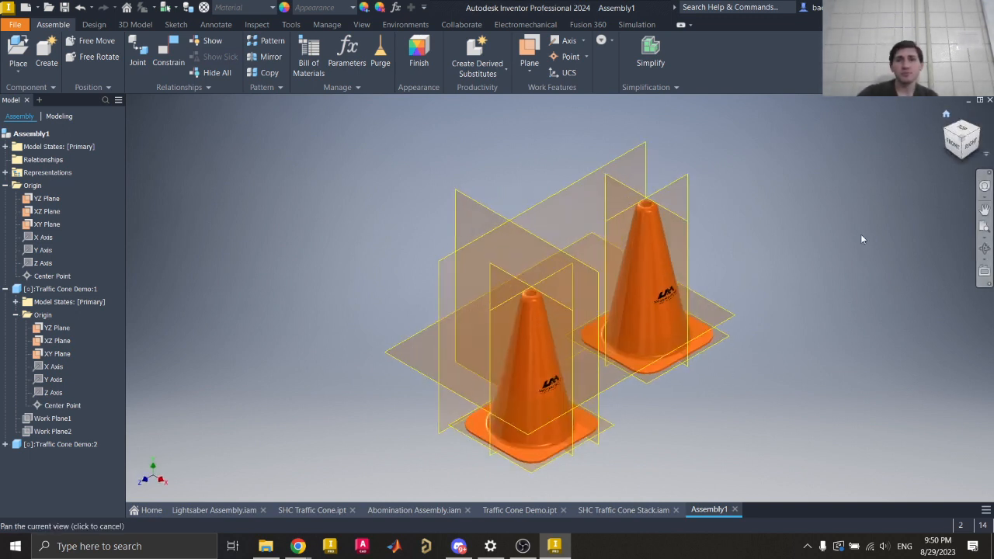
click(166, 61)
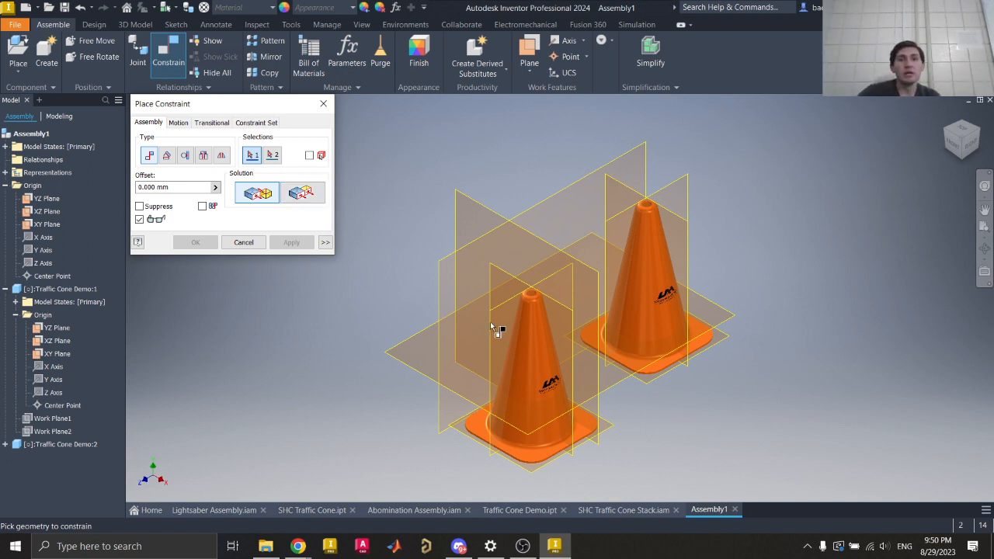
click(522, 546)
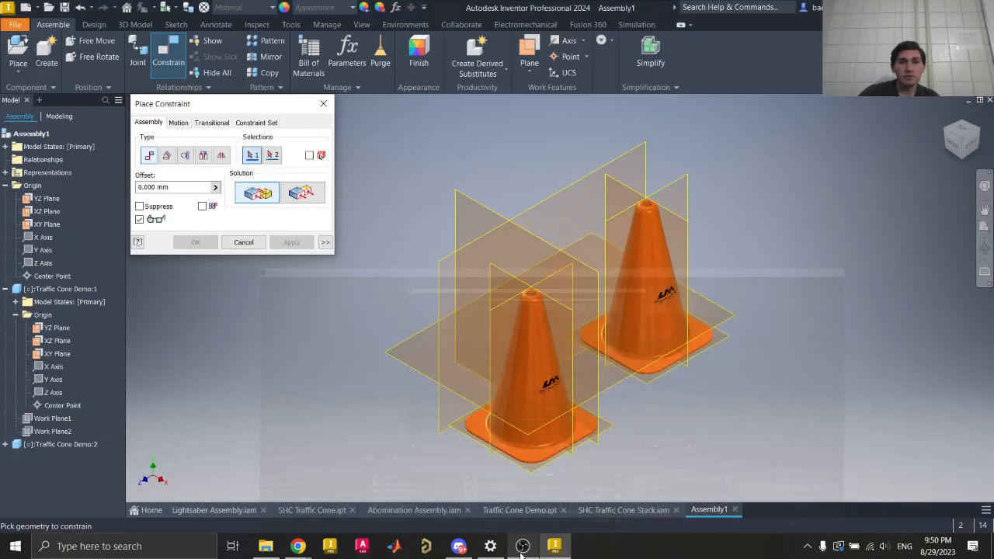
click(522, 546)
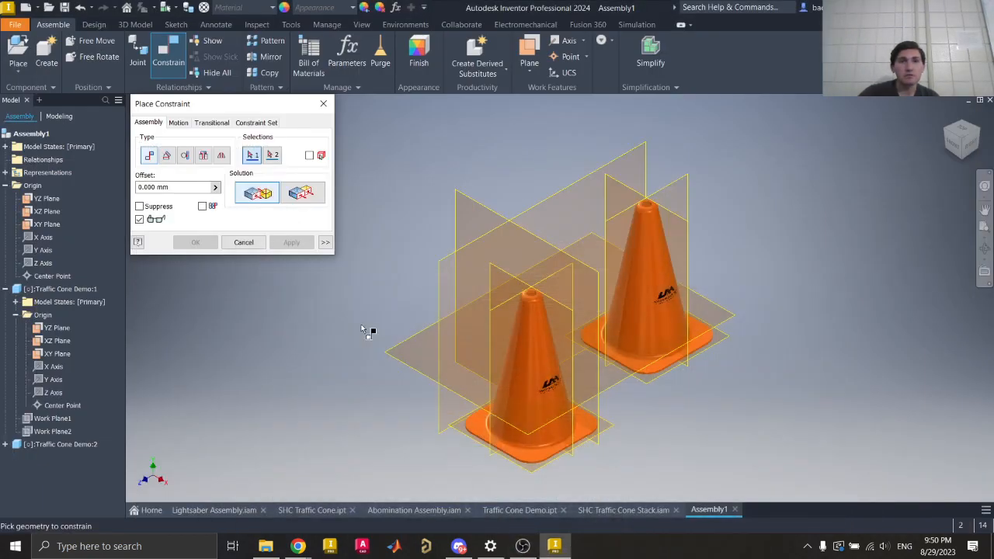
click(304, 194)
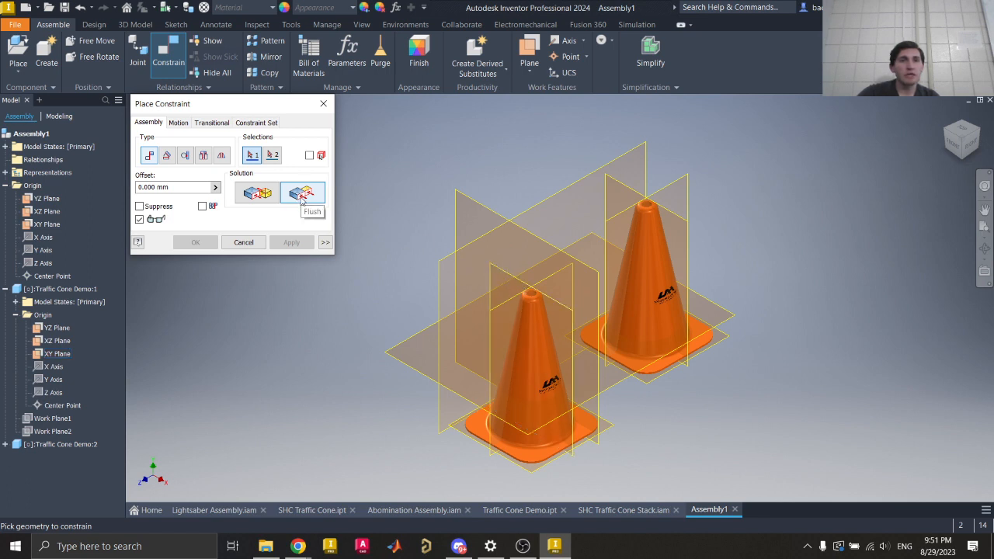
click(527, 287)
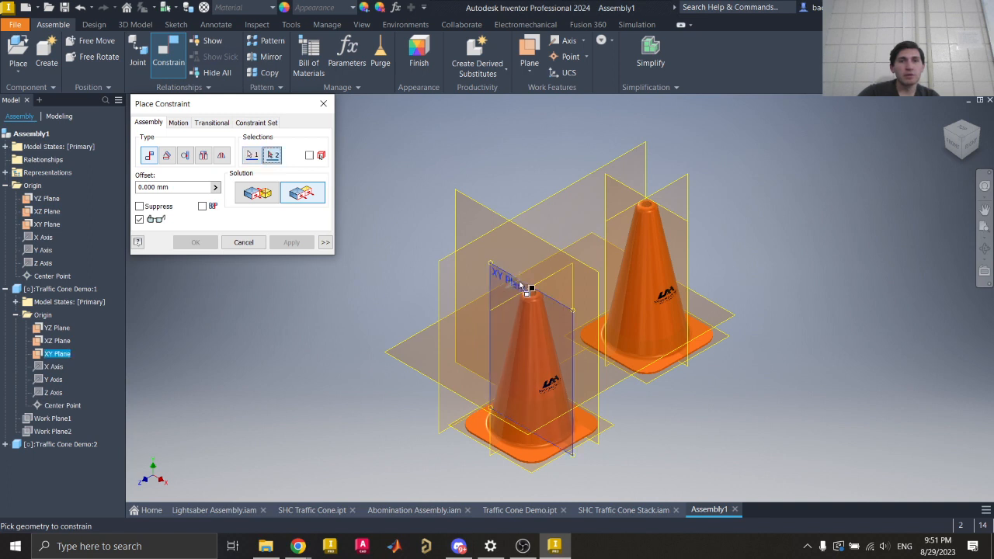
click(483, 210)
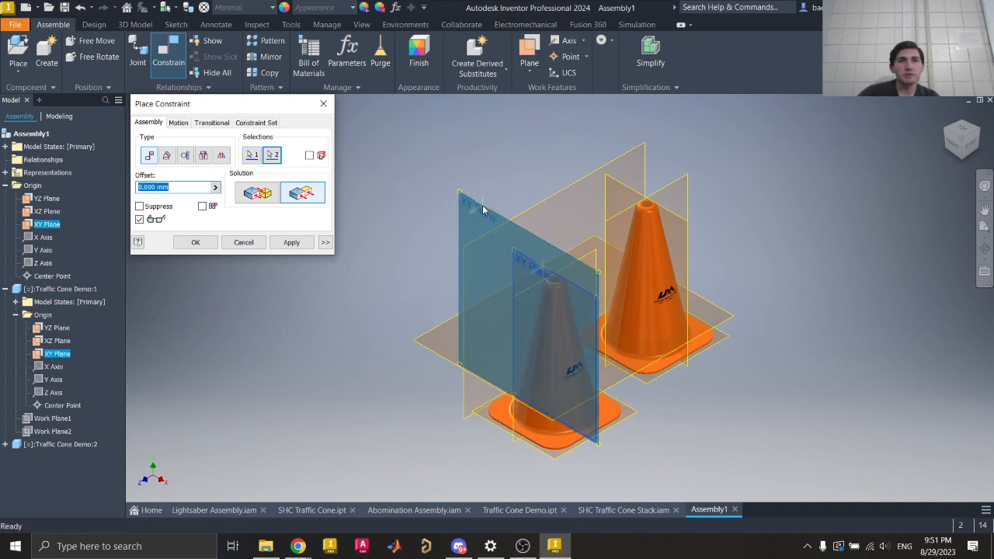
click(294, 242)
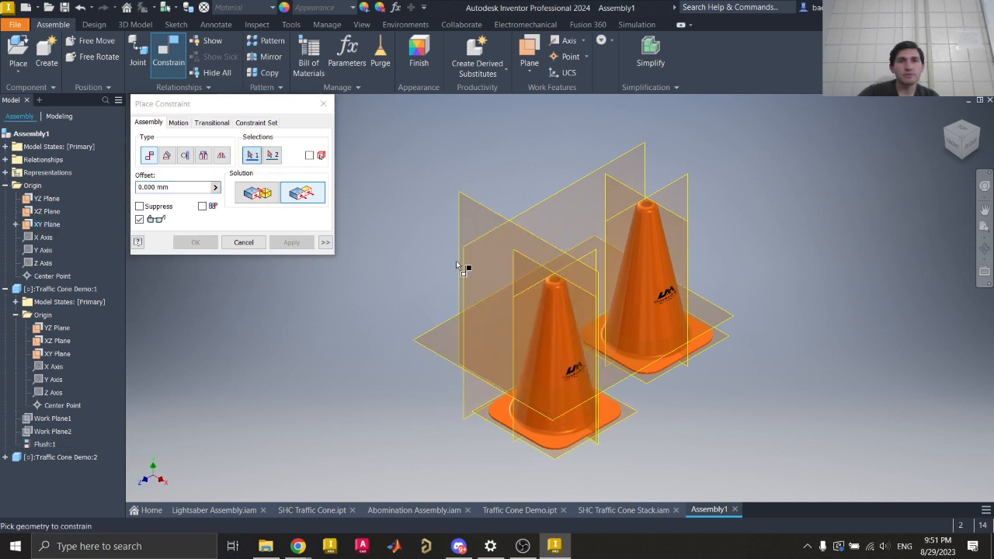
- Apply a flush constraint with 0.000 mm offset between the YZ planes of Traffic Cone Demo:1 and the assembly
click(586, 257)
click(533, 212)
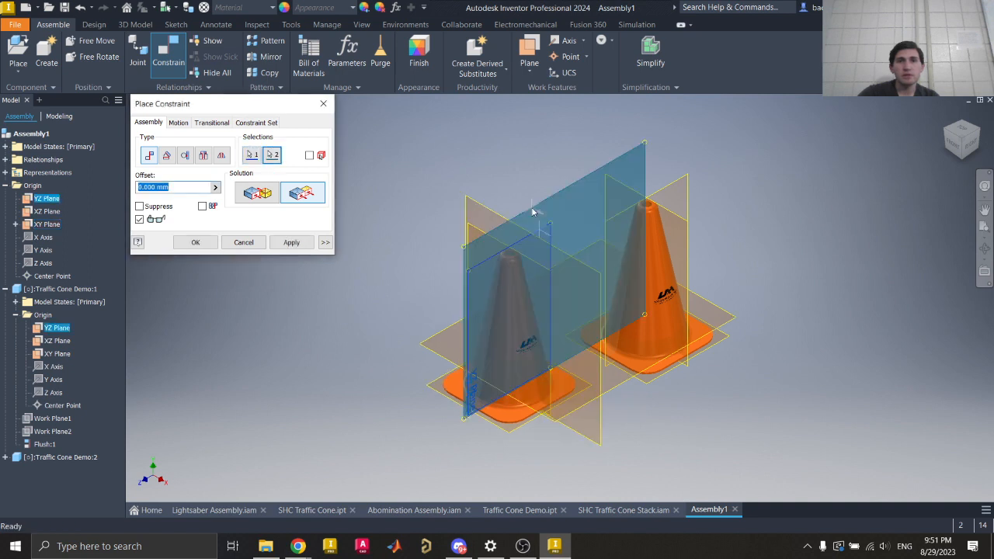
click(291, 243)
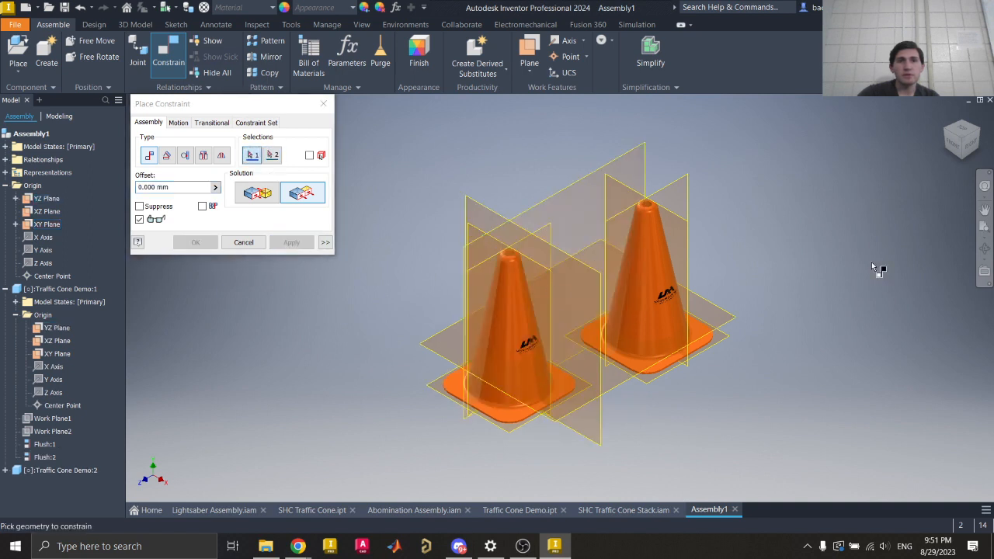
- Apply a flush constraint with 0.000 mm offset between the XZ planes of Traffic Cone Demo:1 and the assembly, and end the constraint command
click(950, 149)
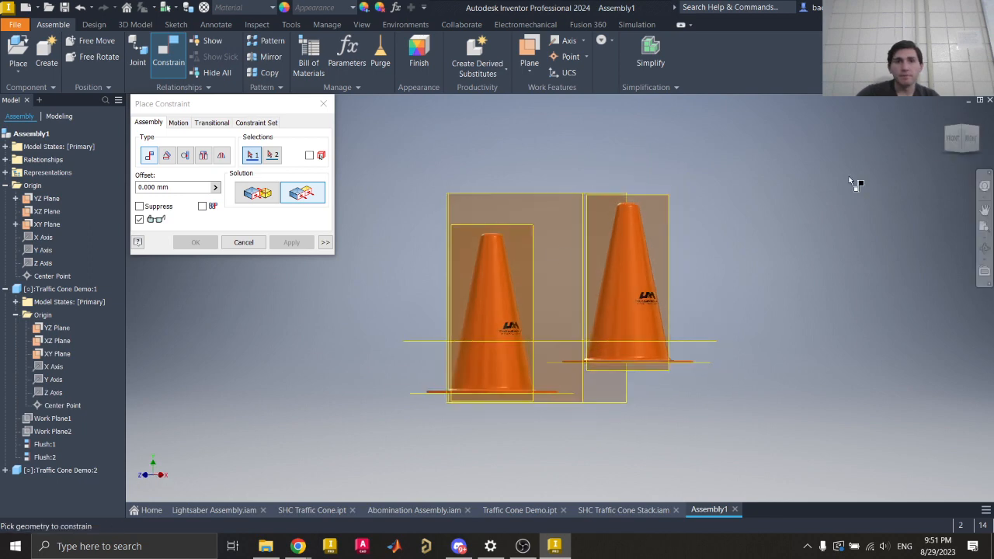
click(951, 141)
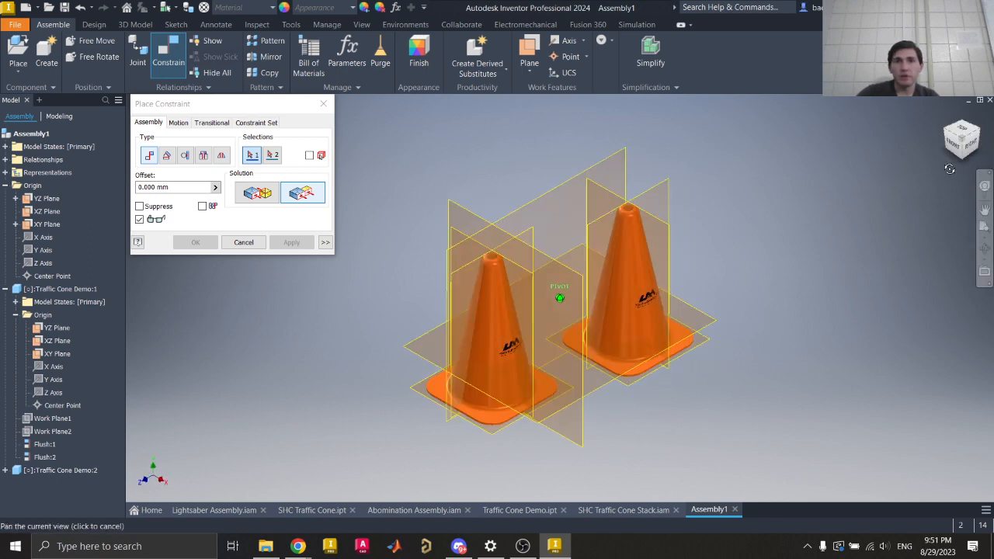
click(420, 395)
click(417, 355)
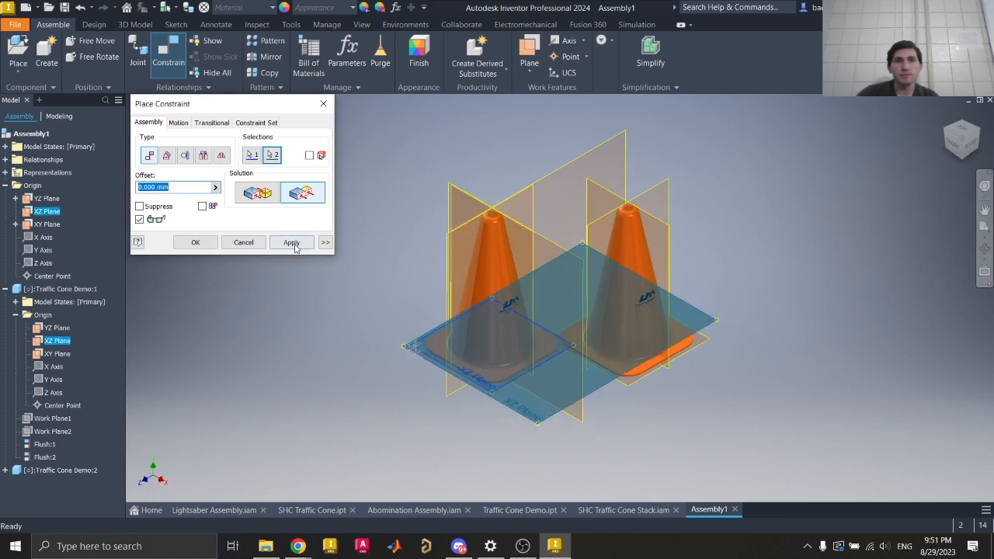
click(292, 243)
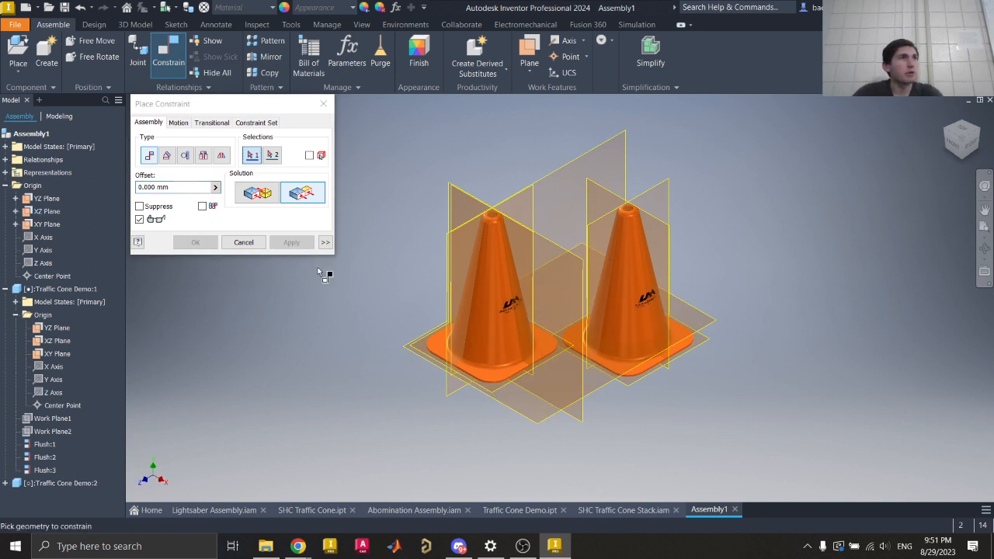
key(XF86AudioLowerVolume)
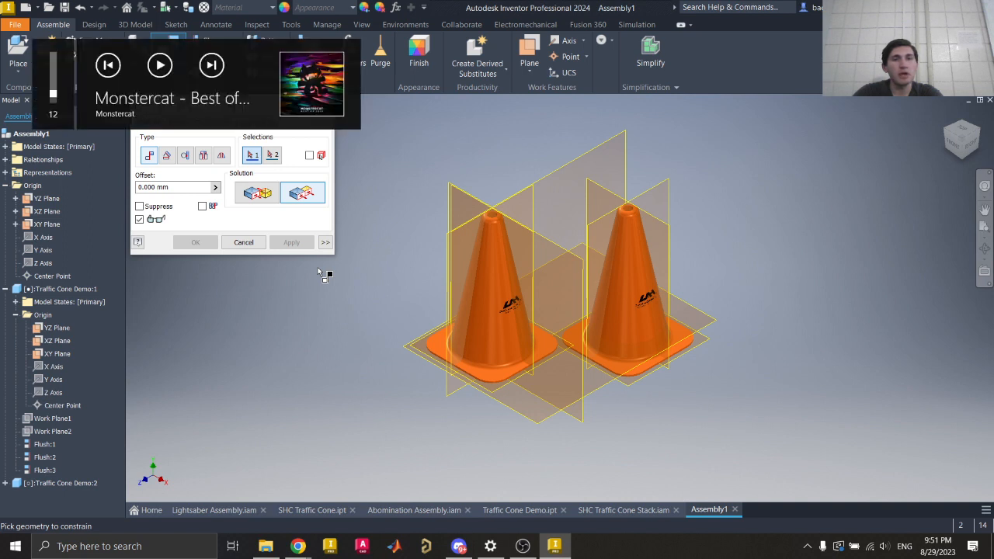
key(Escape)
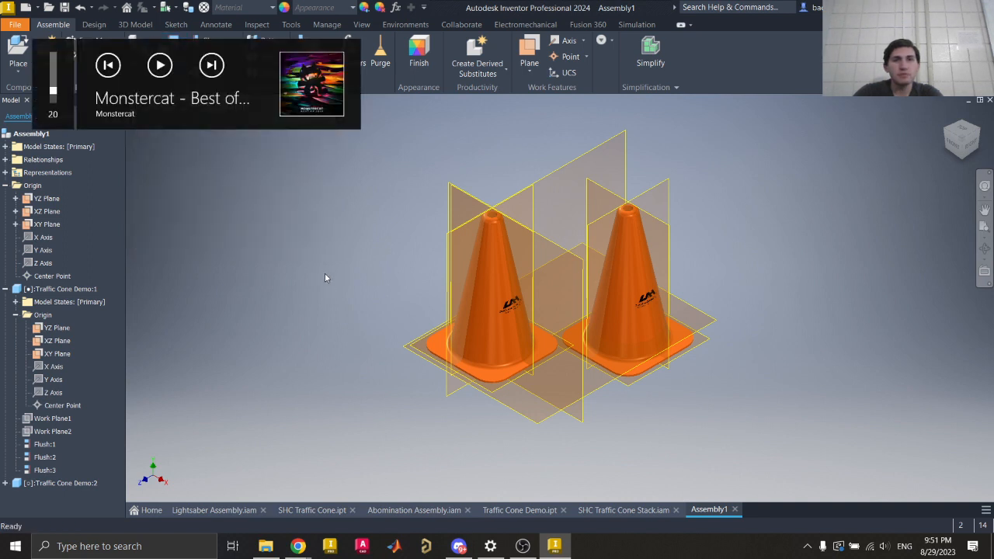
- Try moving the first cone out of place, and move the second cone freely upward and undo that move
drag(501, 268, 595, 168)
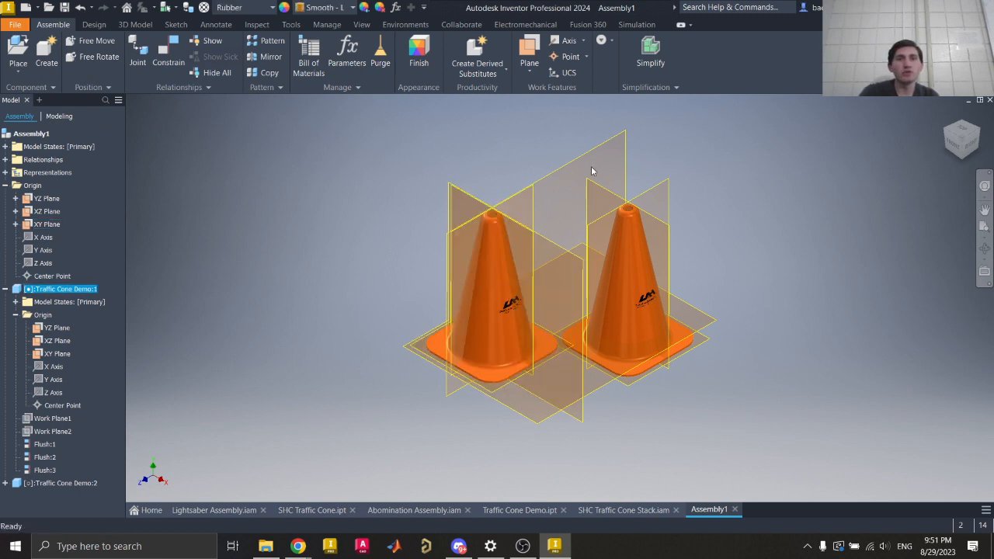
click(727, 194)
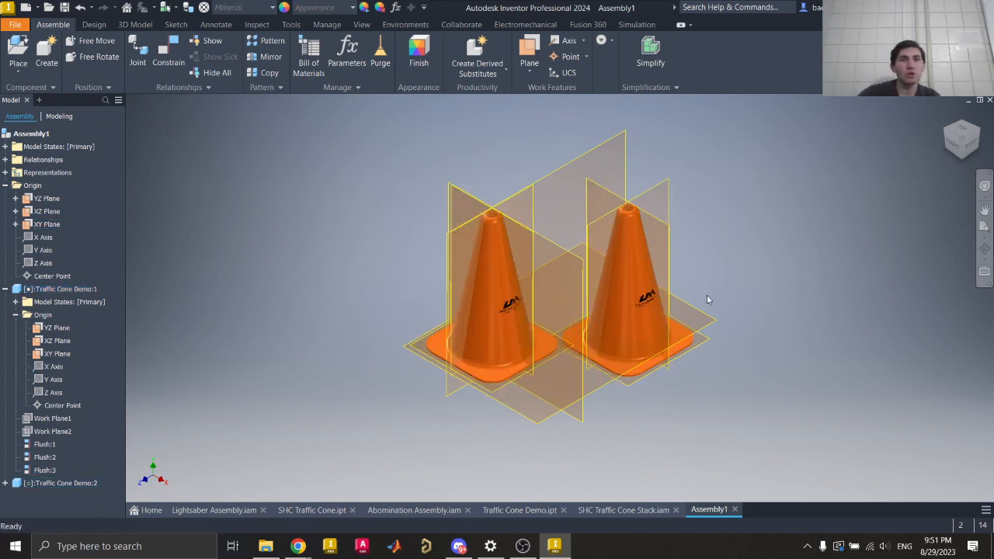
drag(613, 292, 659, 207)
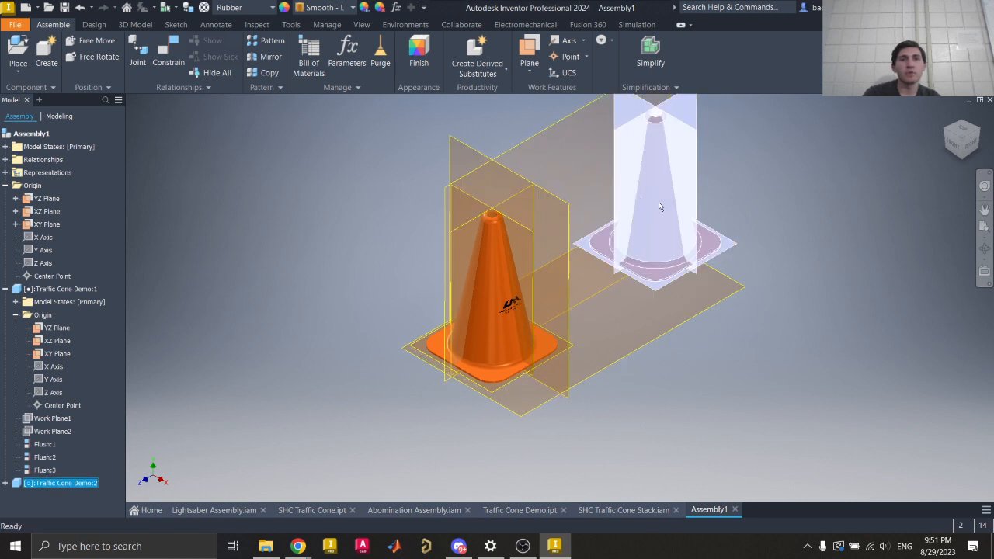
click(700, 277)
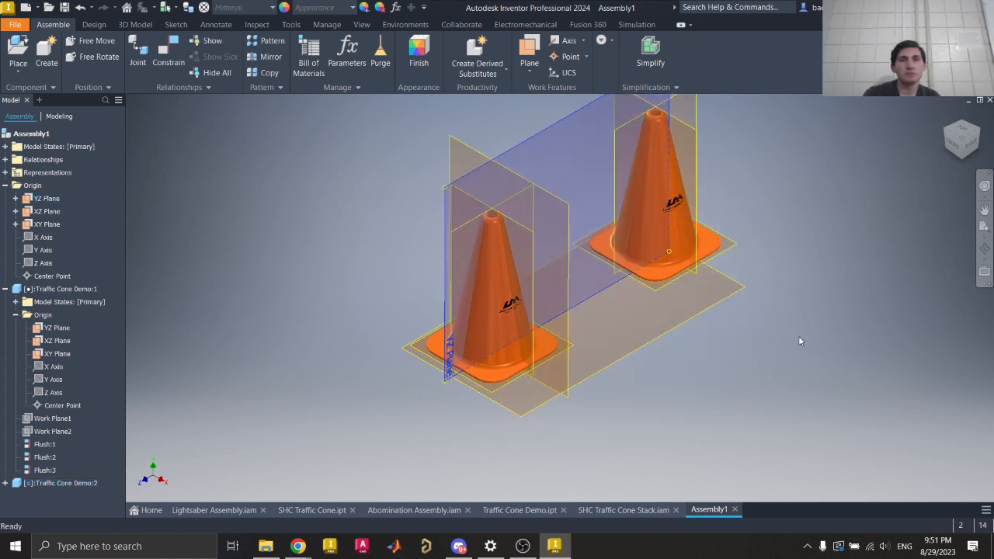
key(ctrl+z)
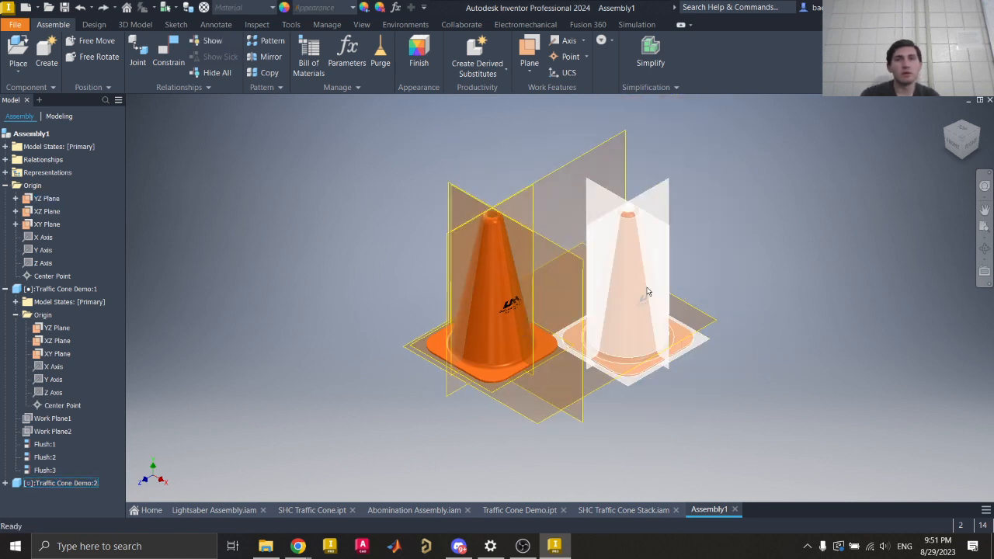
- Move the second cone freely to a spot farther away from the first cone
key(ctrl+y)
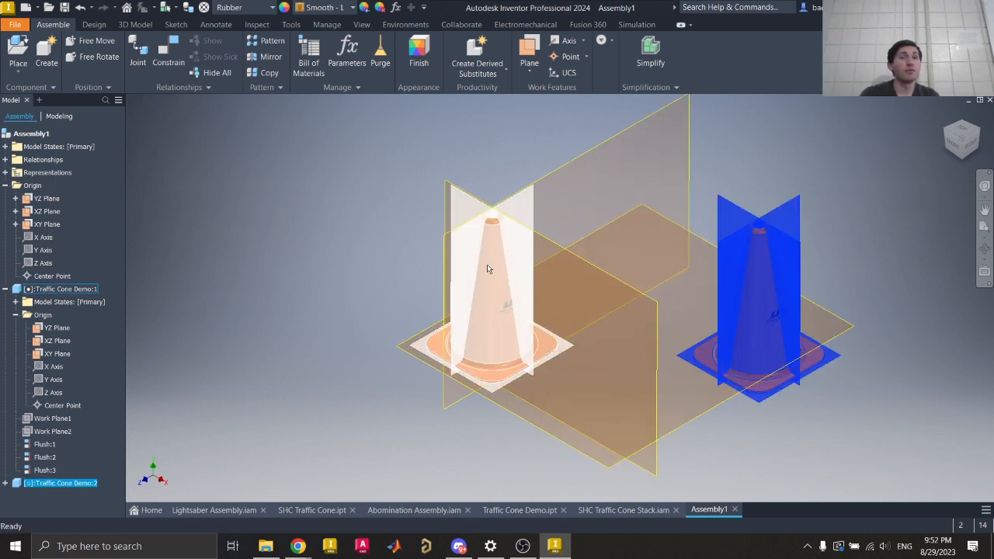
drag(752, 288, 708, 289)
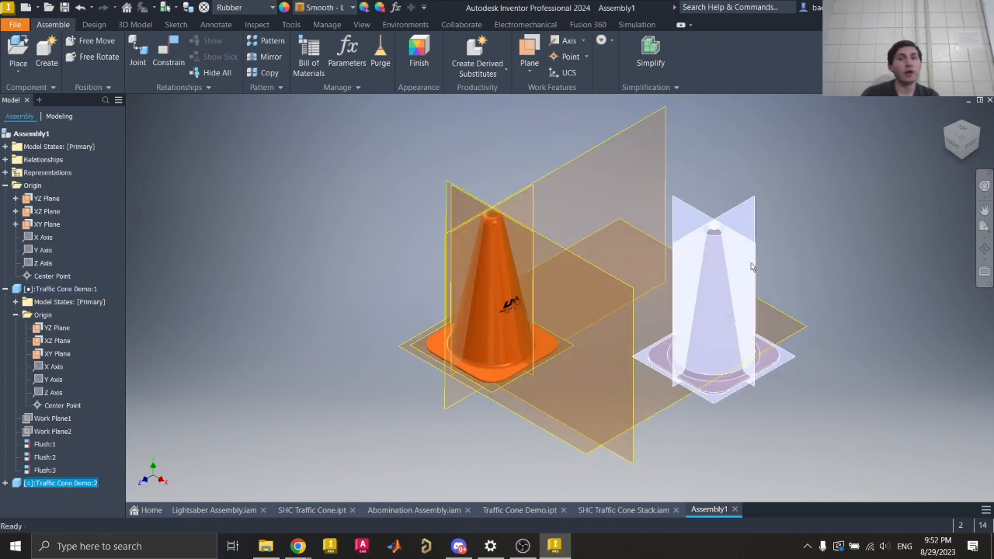
click(788, 242)
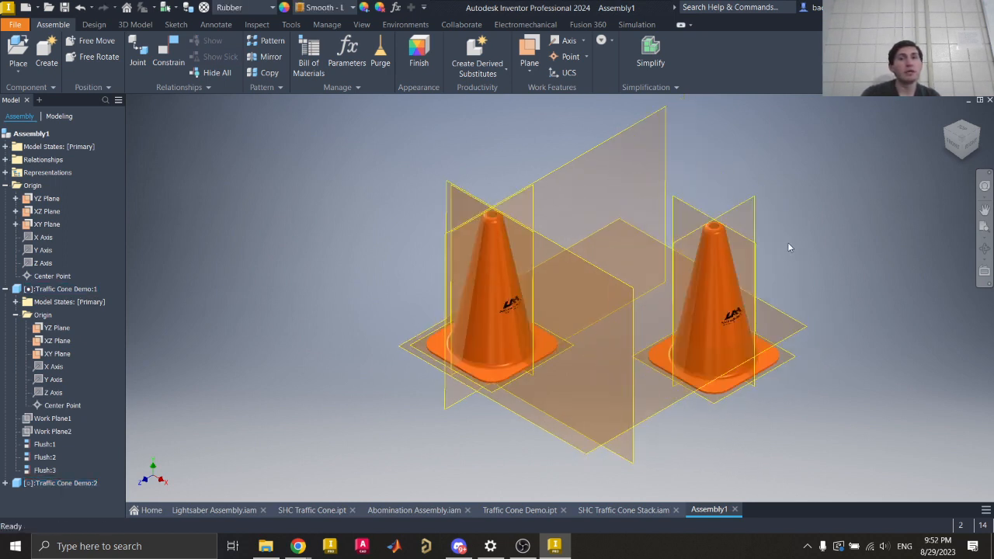
- Apply a flush constraint with 0.000 mm offset between the YZ planes of Traffic Cone Demo:2 and the assembly
click(160, 61)
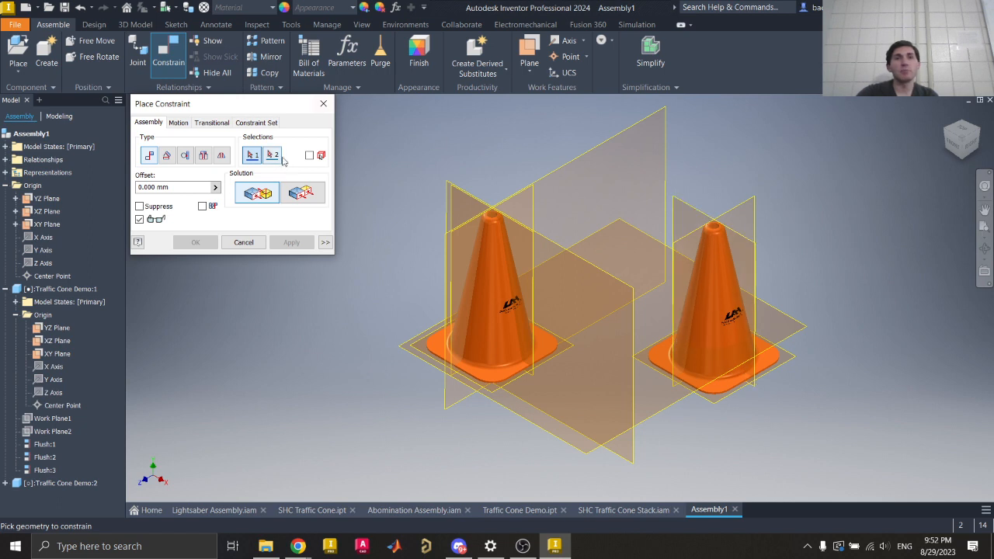
click(295, 186)
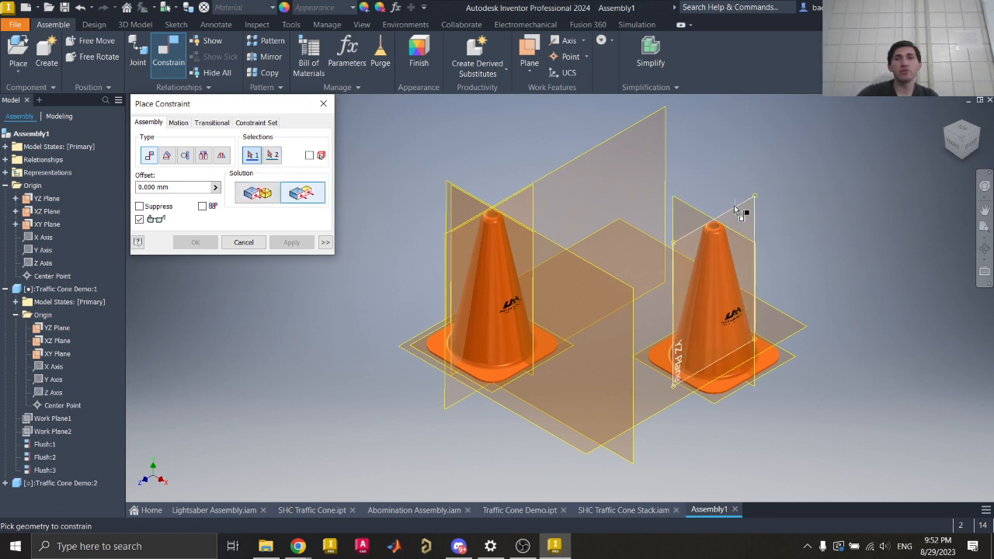
click(739, 208)
click(640, 126)
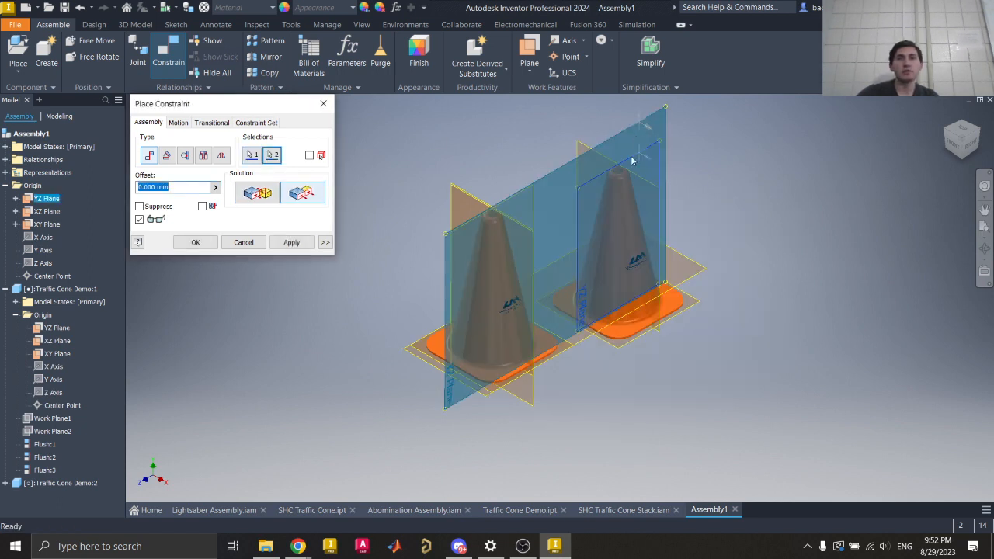
key(Return)
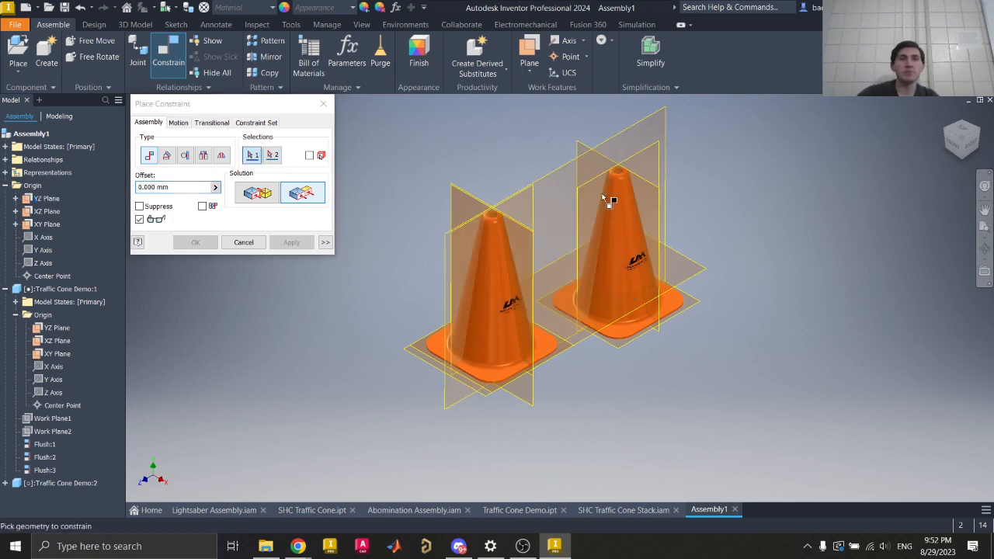
- Move the second cone downward within the assembly's YZ plane and check its alignment from the right side
drag(643, 260, 680, 244)
click(961, 148)
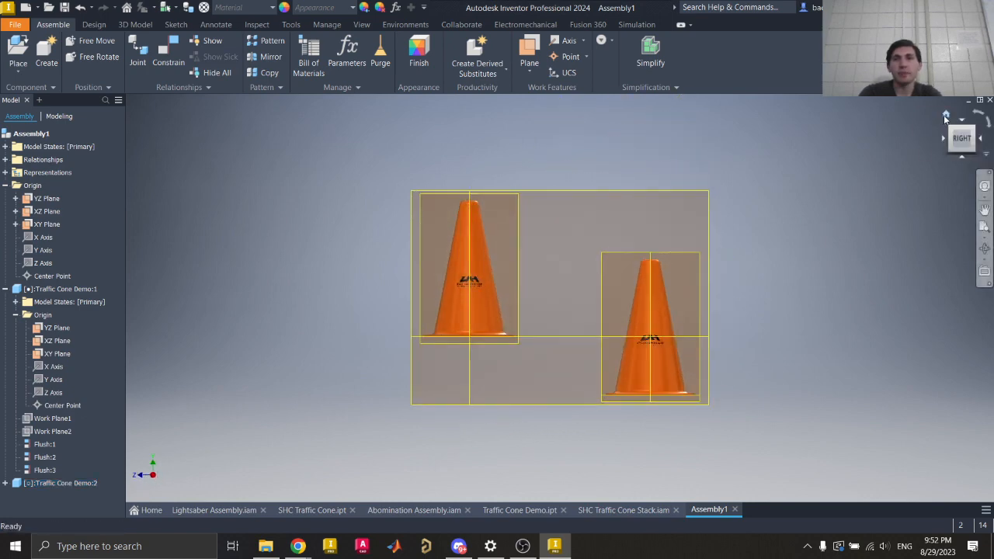
click(947, 116)
- Highlight the first cone and the assembly's YZ, XZ and XY origin planes to examine how they line up
click(487, 359)
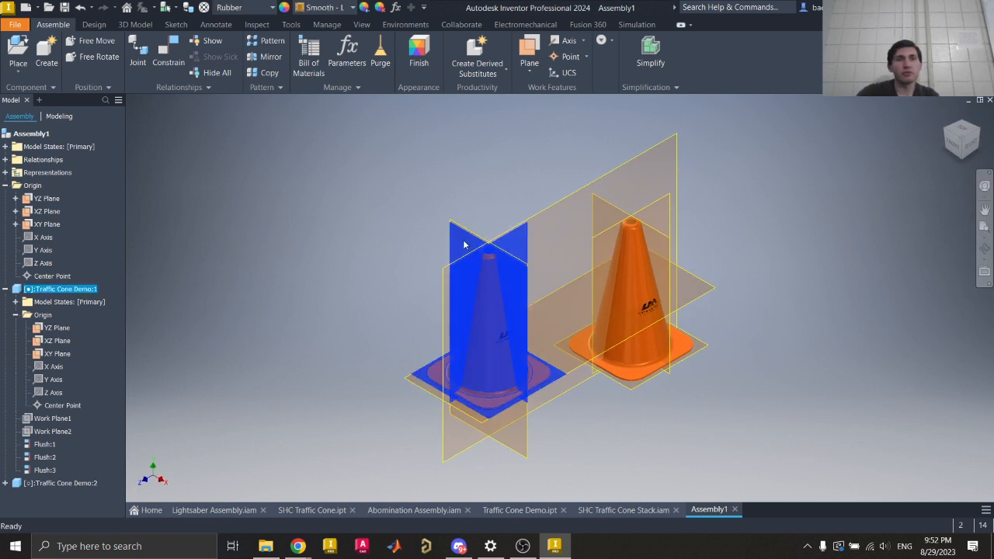
click(338, 372)
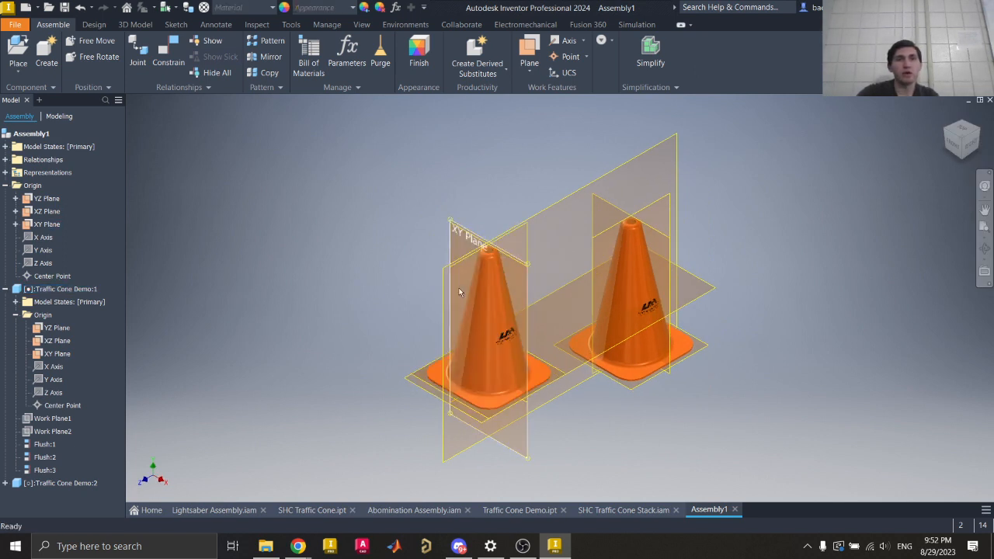
click(45, 200)
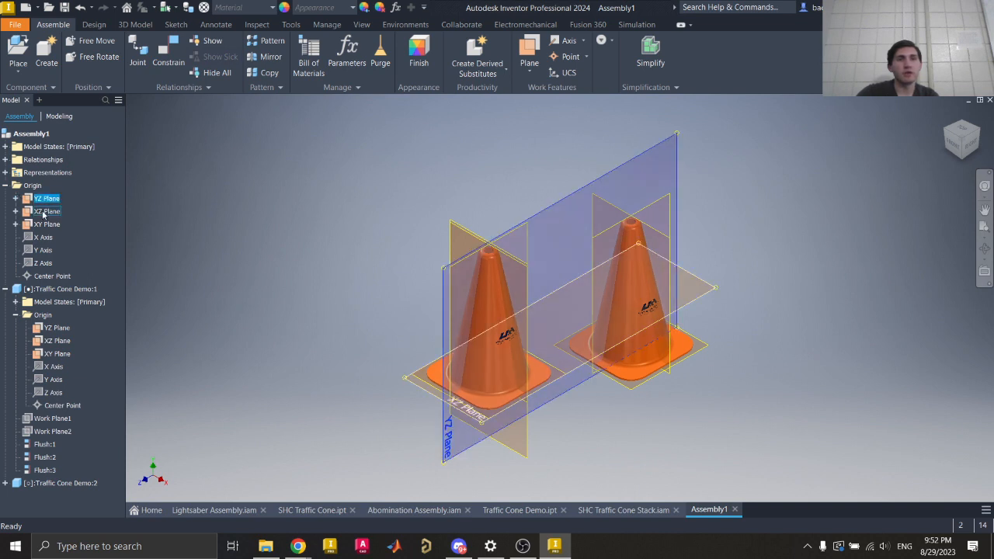
click(45, 212)
click(44, 225)
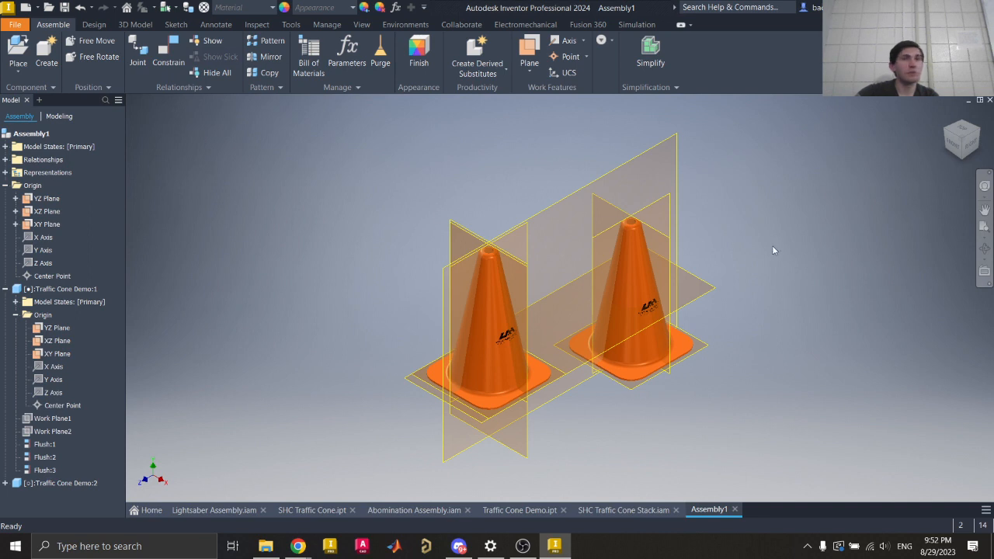
- Move the second cone upward within the assembly's YZ plane, and expand Traffic Cone Demo:2 in the model tree
drag(622, 260, 612, 226)
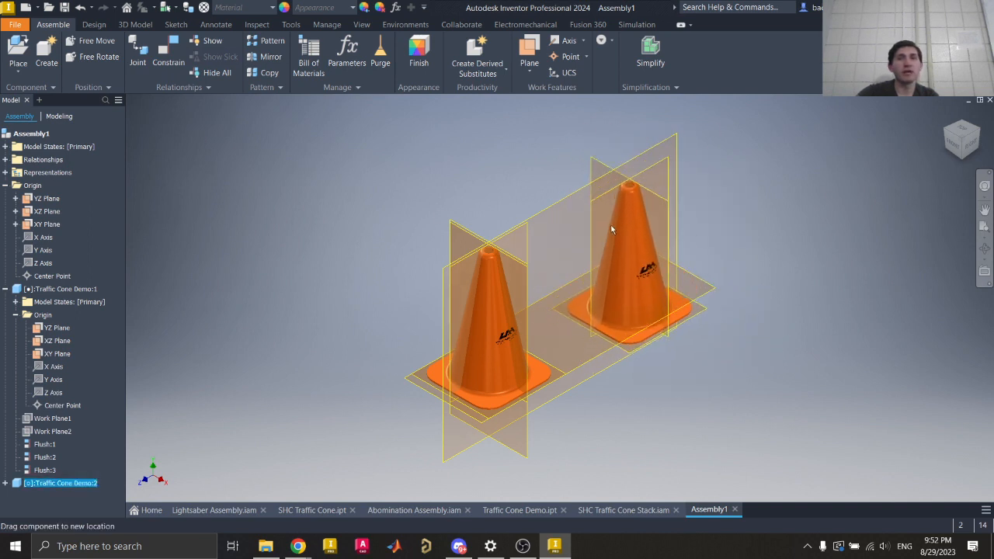
click(733, 196)
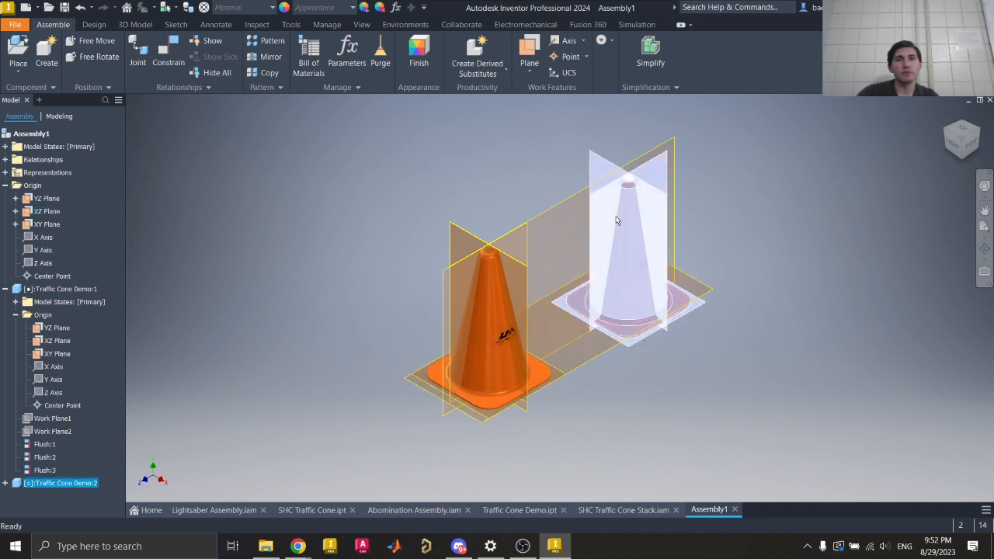
click(61, 483)
click(4, 483)
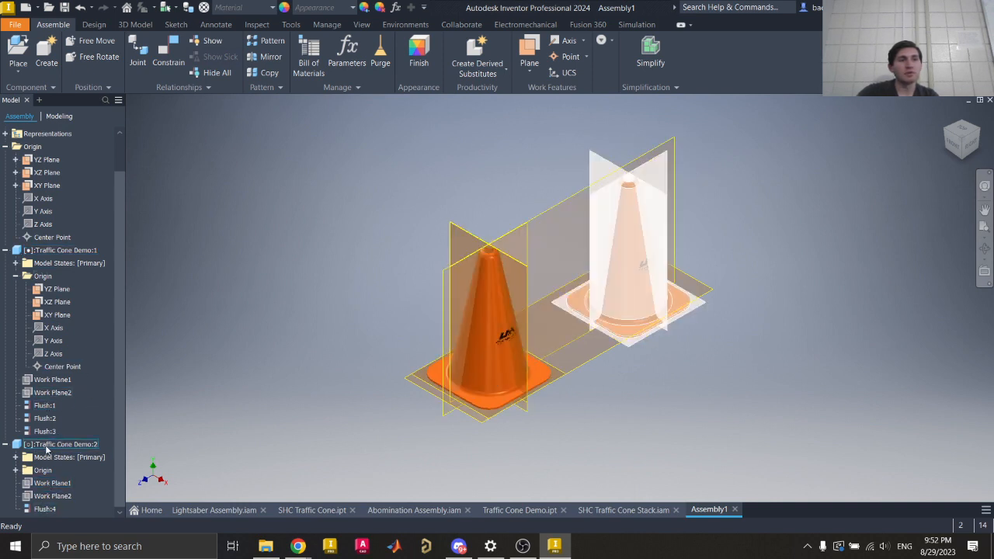
- Compare the constraint status of Traffic Cone Demo:1 and Traffic Cone Demo:2, and examine the second cone's Flush:4 constraint
click(52, 446)
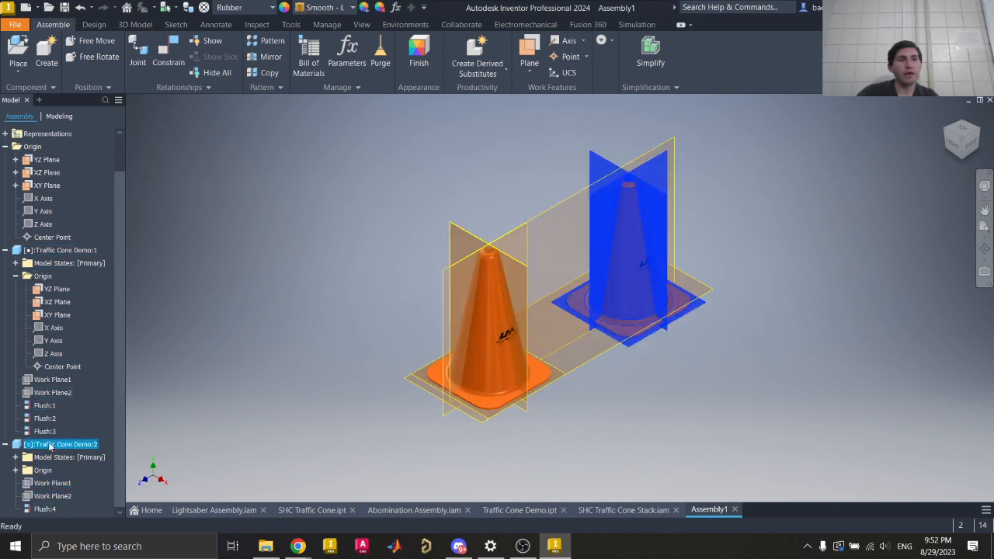
click(80, 476)
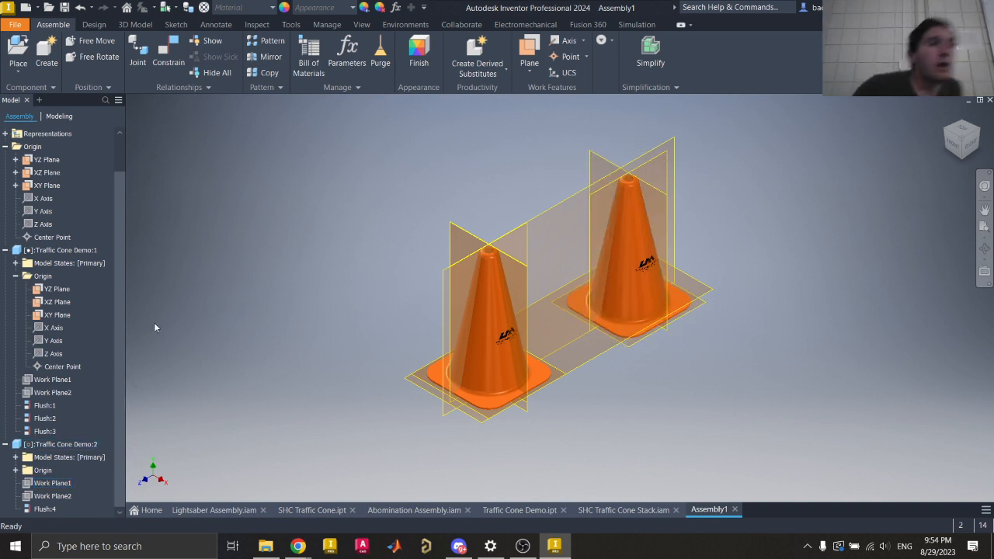
click(75, 252)
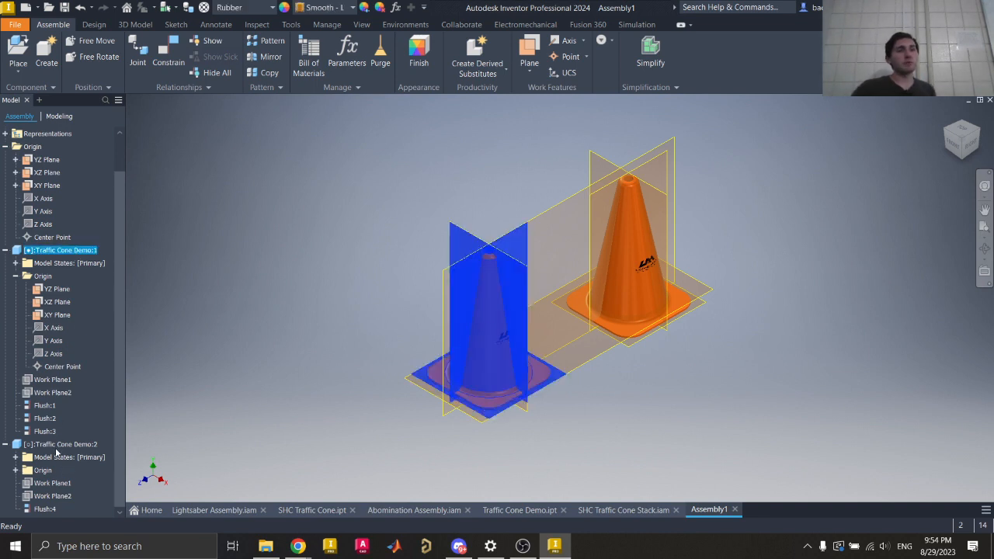
click(56, 445)
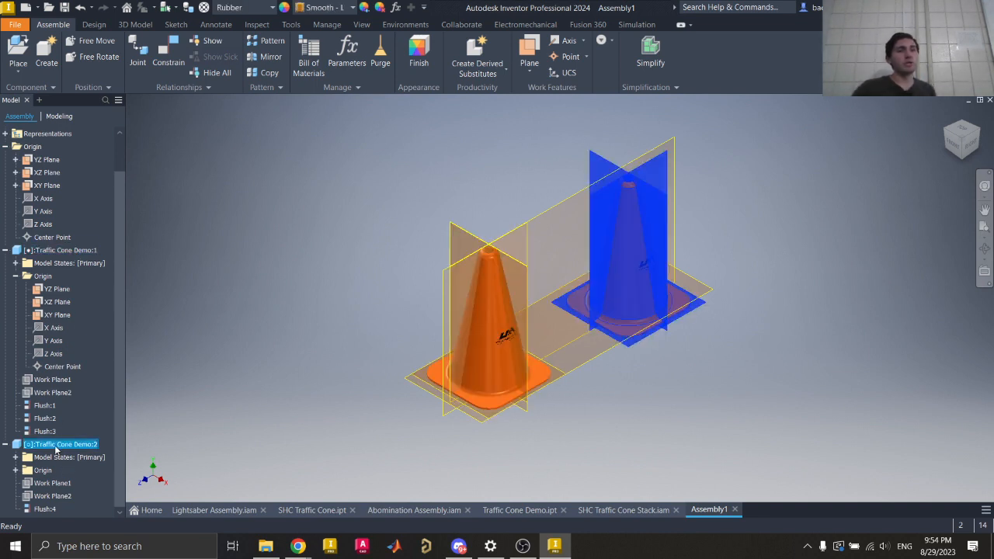
click(33, 510)
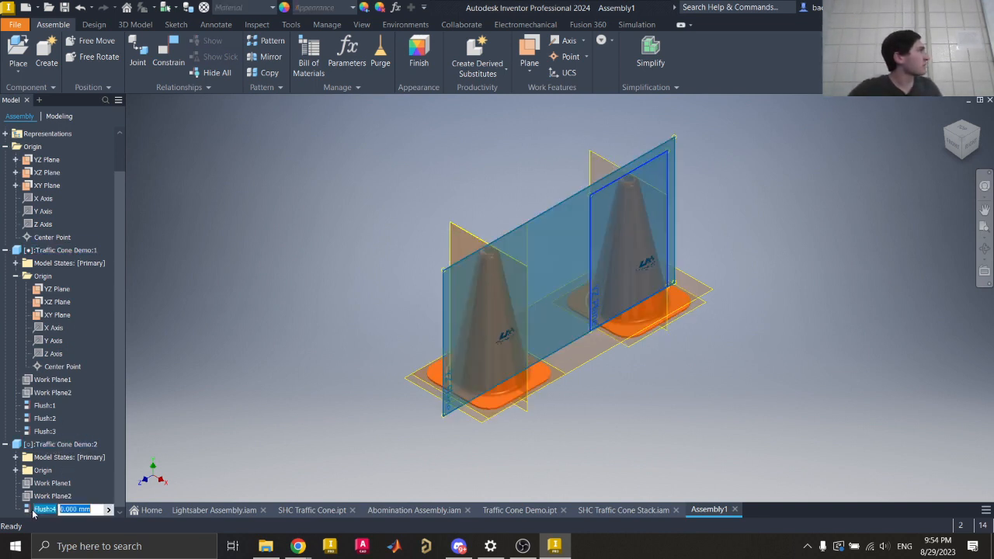
click(188, 419)
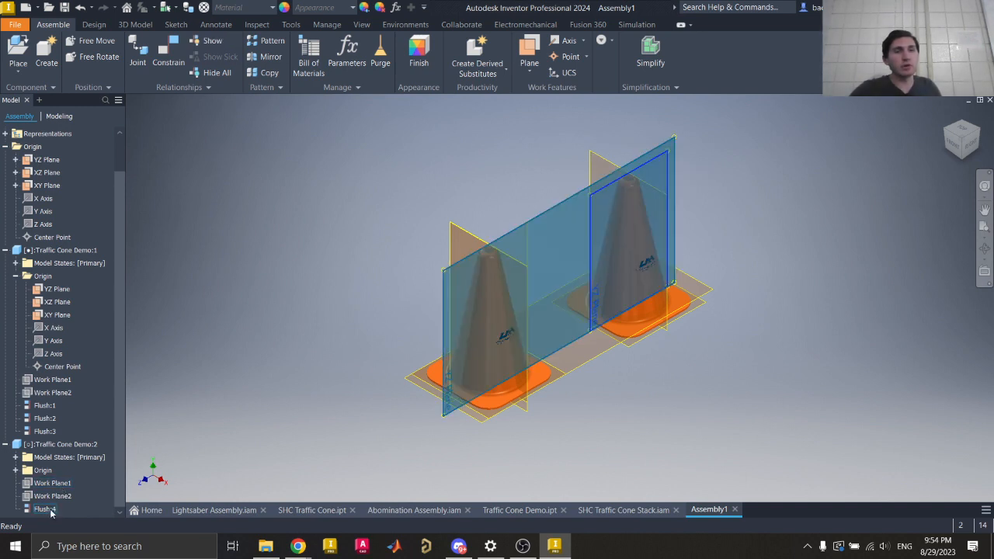
- Test whether the first cone can still be moved, and clear the selection
click(508, 328)
drag(508, 329, 462, 367)
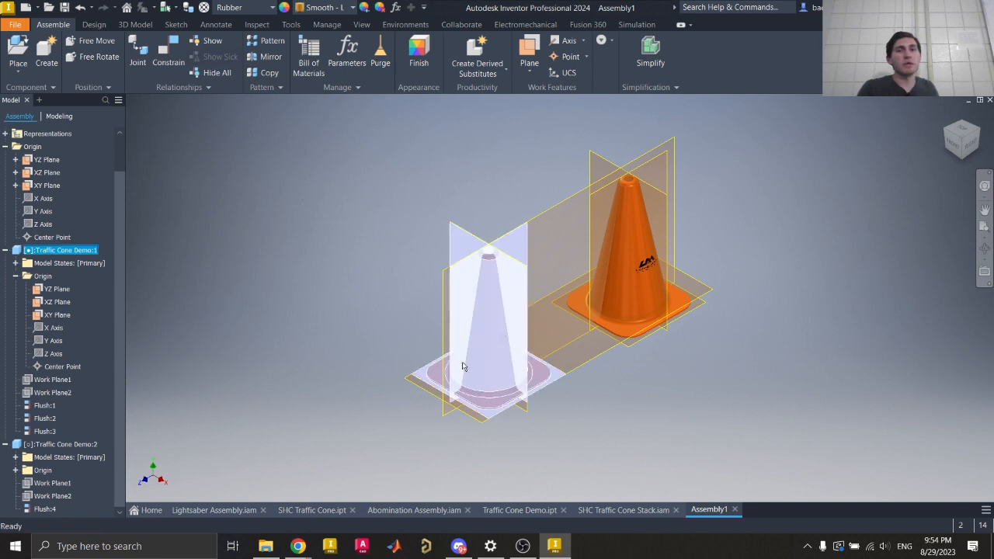
click(387, 329)
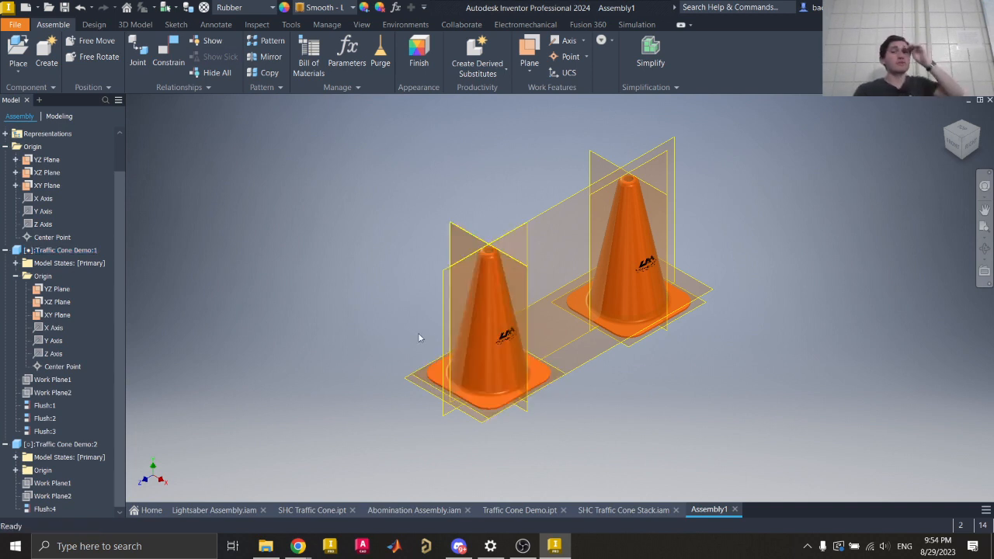
click(353, 319)
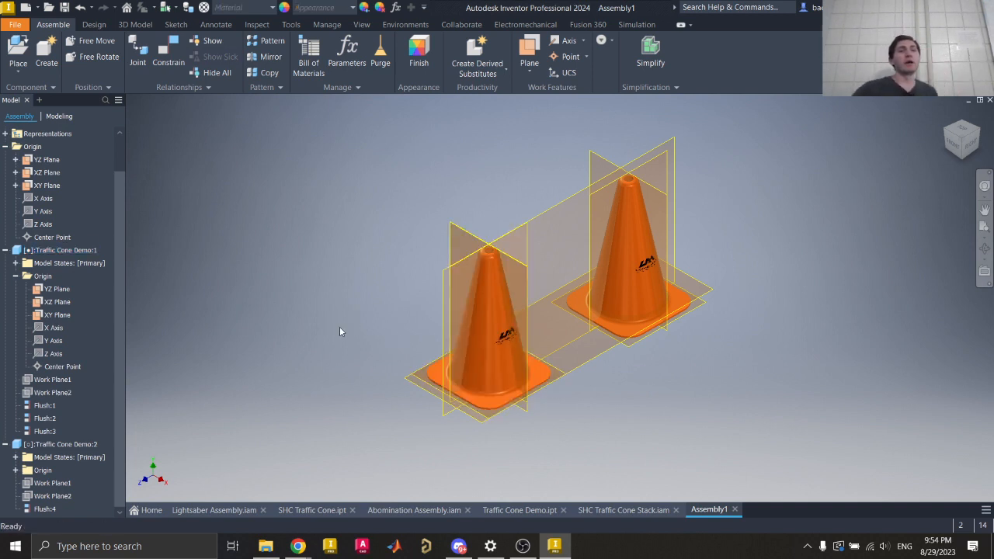
- Examine which planes the first cone's Flush:1, Flush:2 and Flush:3 constraints align, and clear the selection
click(44, 406)
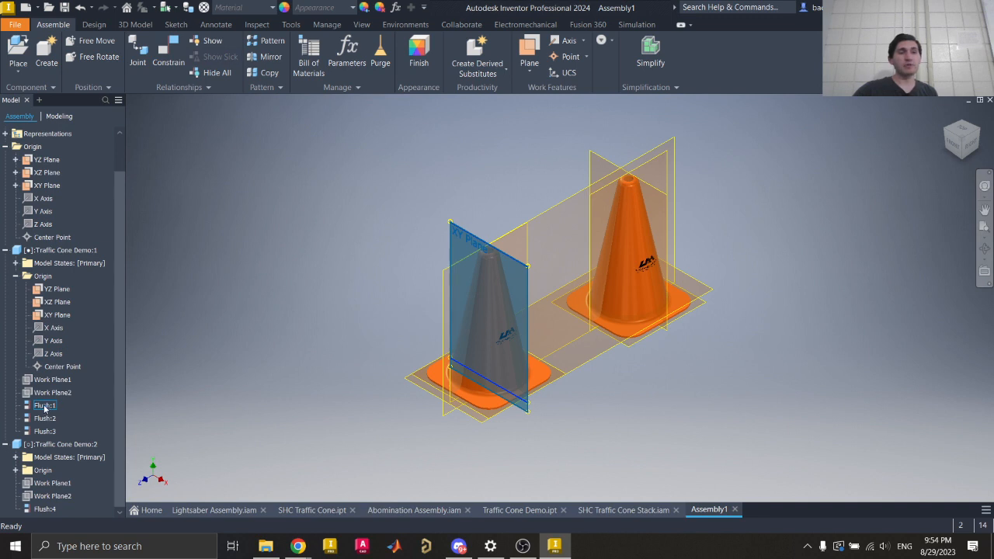
click(44, 419)
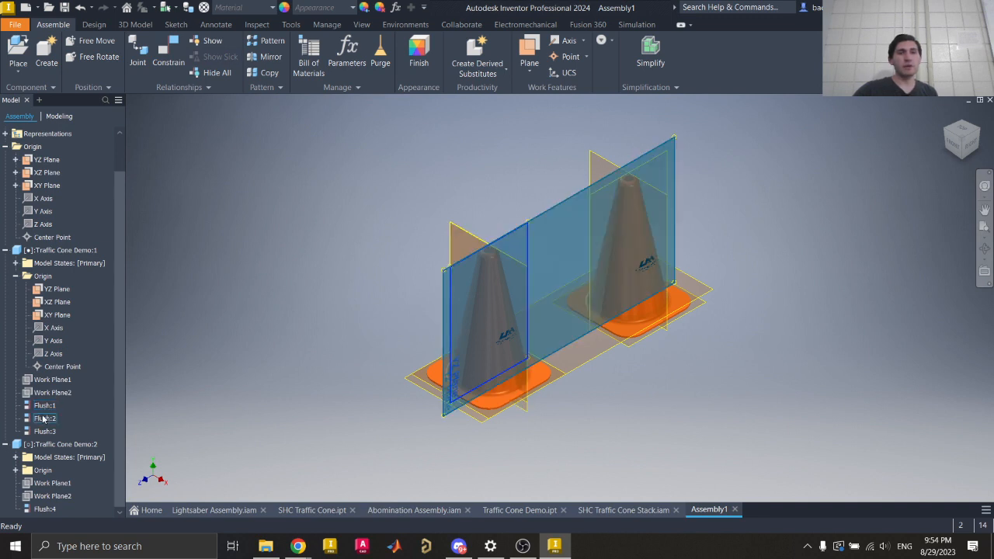
click(45, 432)
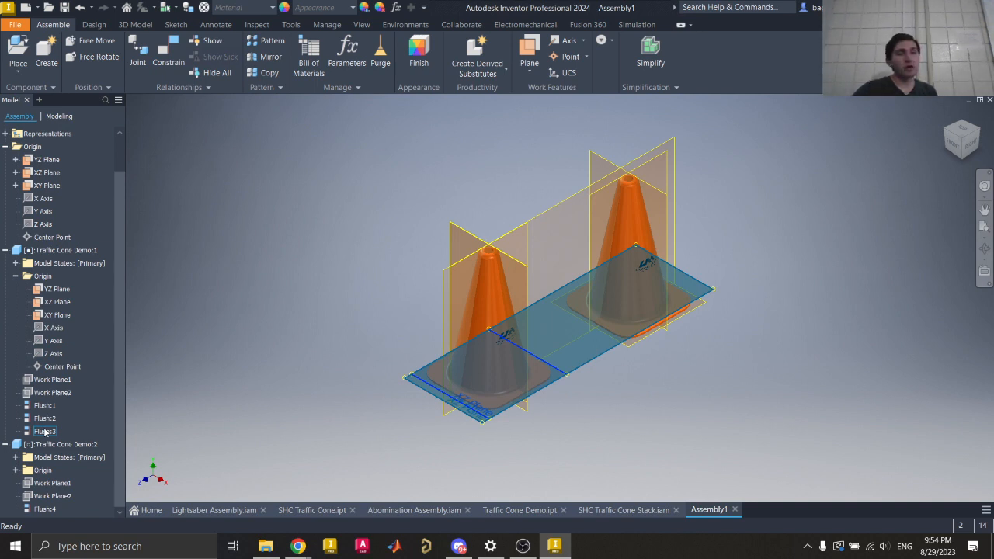
key(Escape)
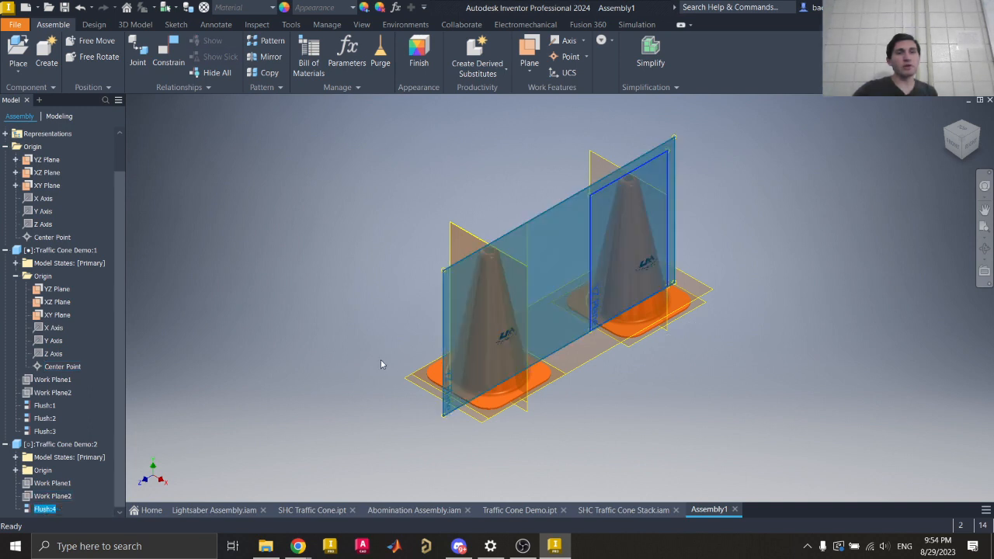
- Move the second cone slightly downward within the assembly's YZ plane and deselect it
click(600, 296)
drag(600, 296, 620, 322)
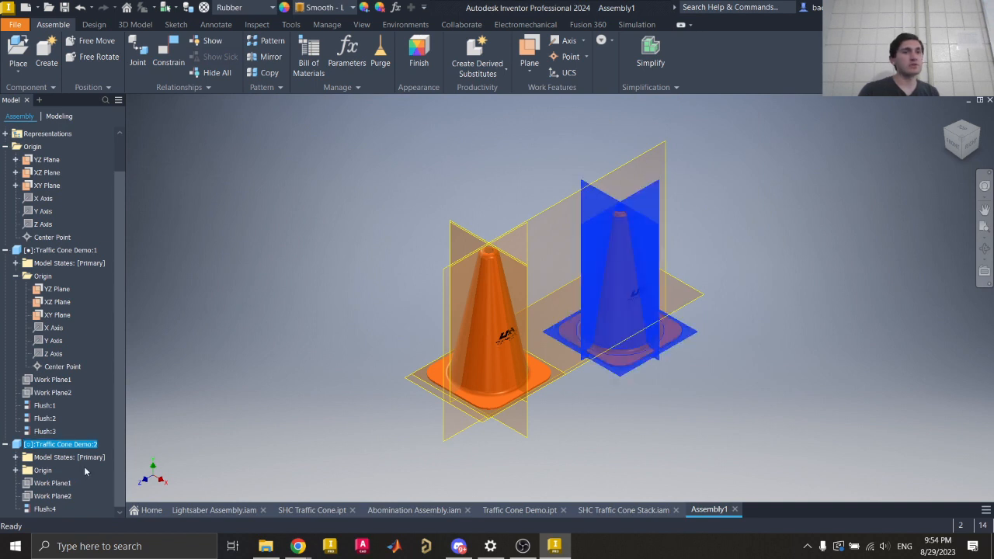
click(94, 479)
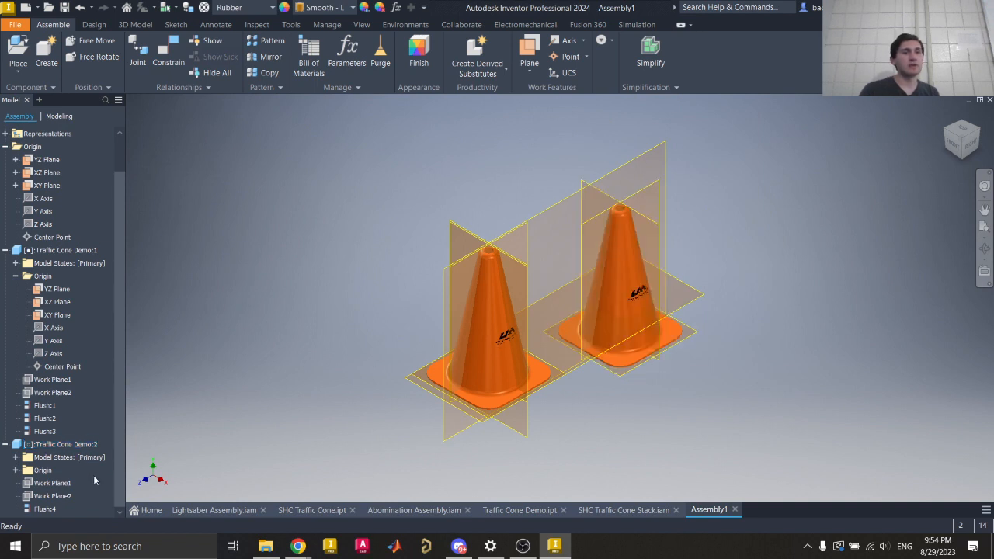
- Try offsets of 100 and -100 mm on the second cone's Flush:4 constraint while viewing from above, and return to the home view
double_click(47, 511)
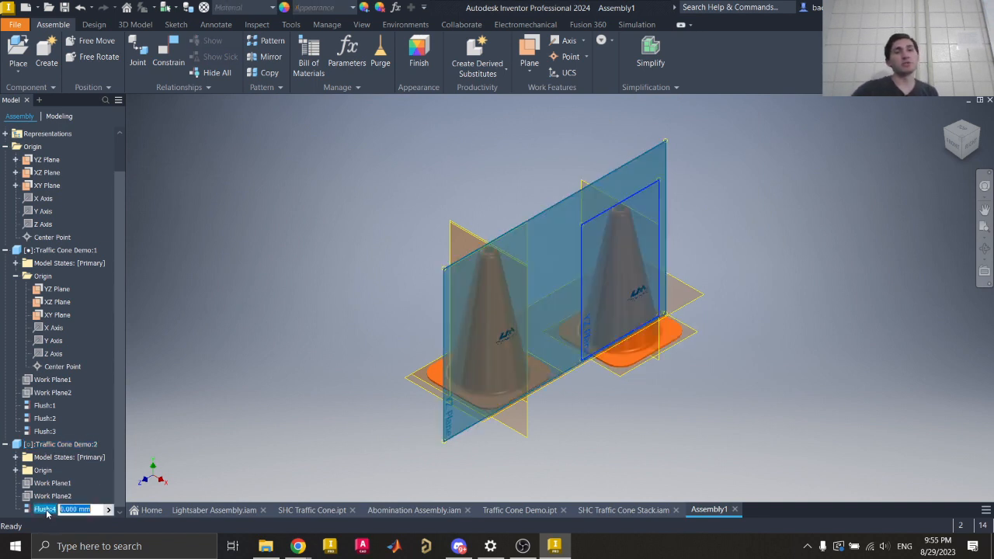
click(100, 494)
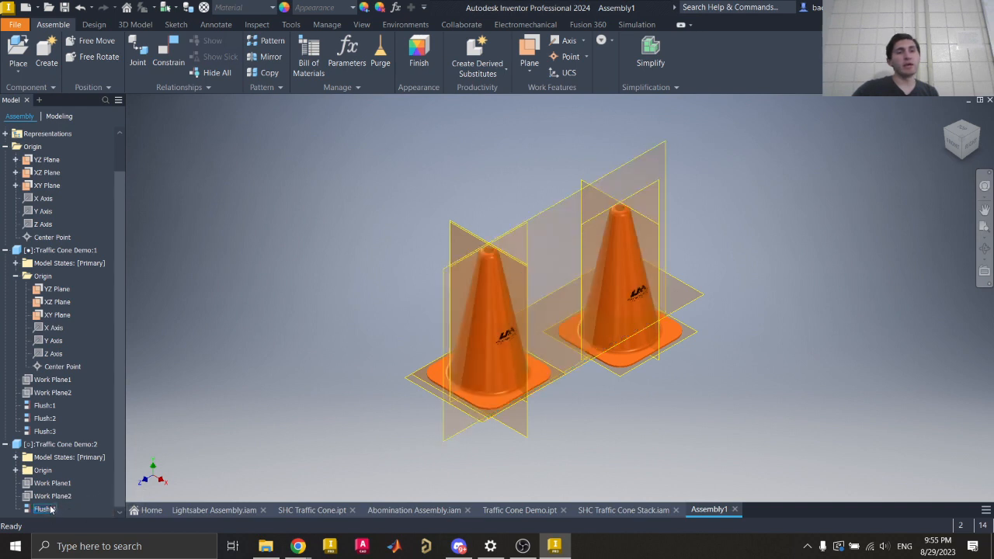
right_click(51, 509)
click(84, 438)
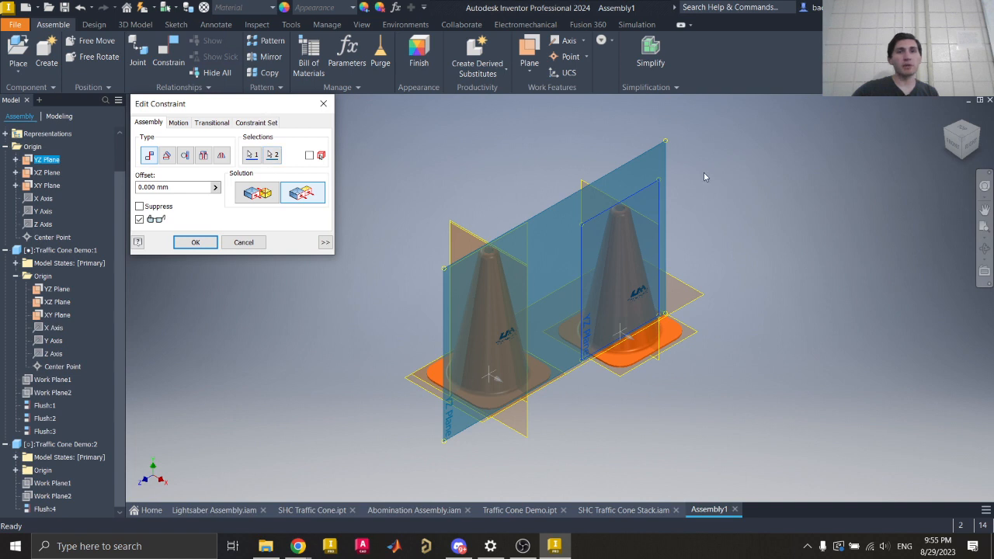
click(965, 132)
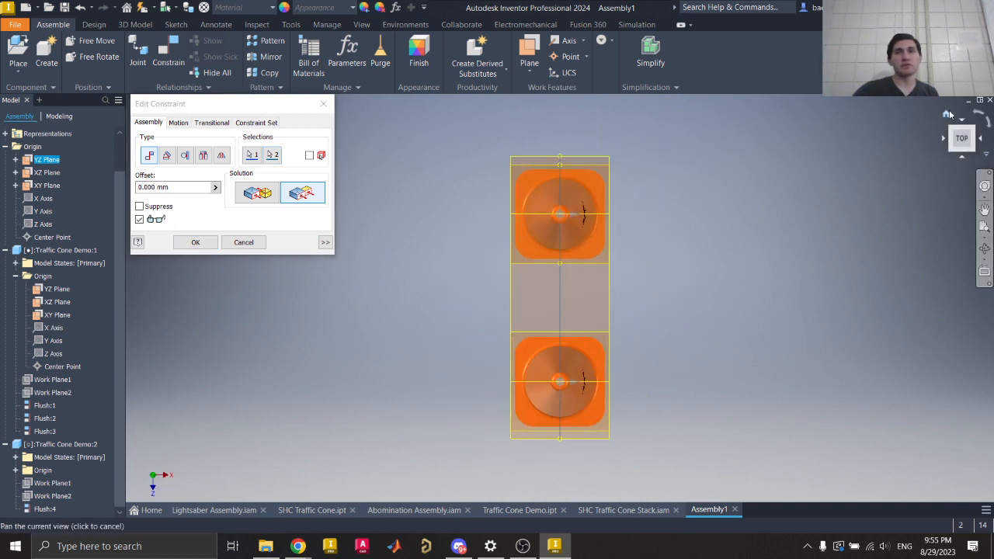
click(184, 188)
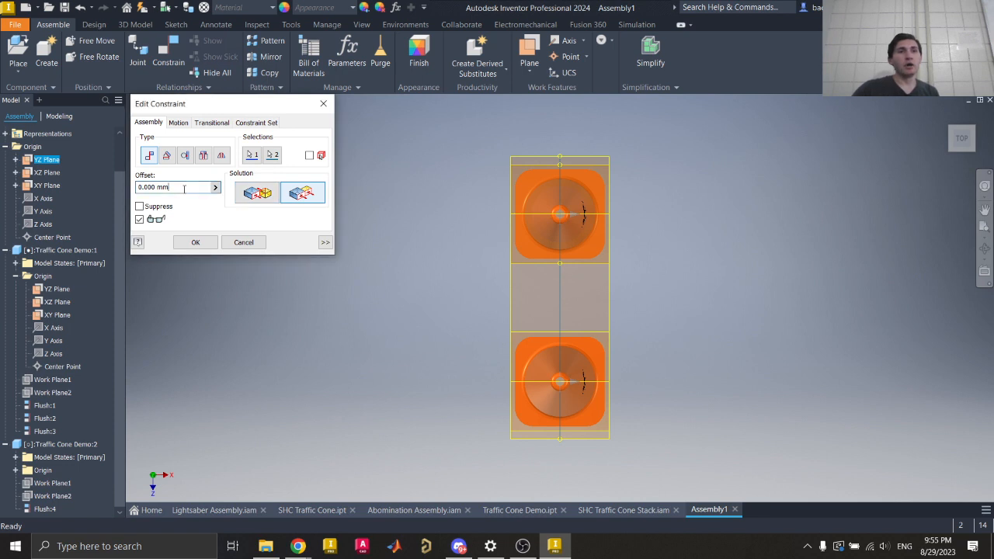
drag(184, 188, 88, 191)
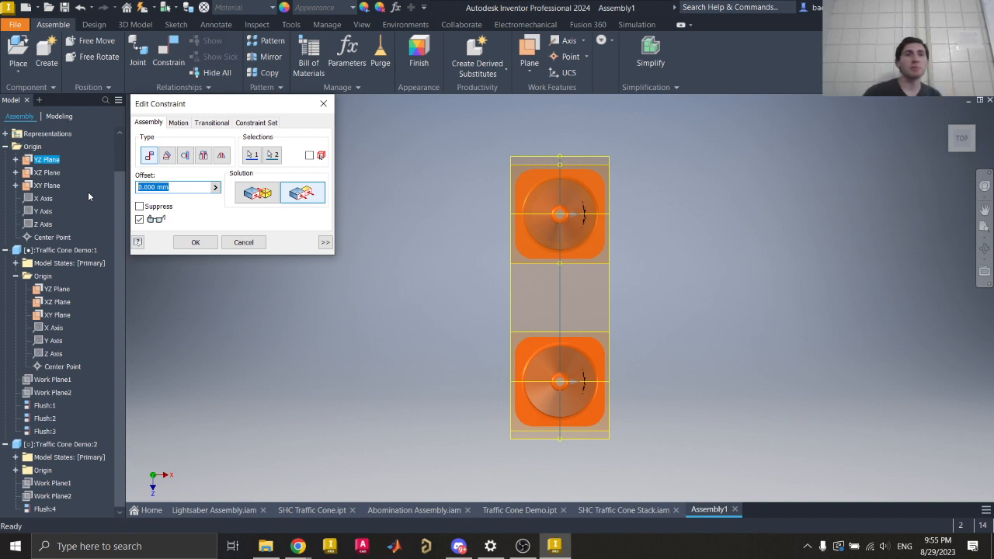
text(100)
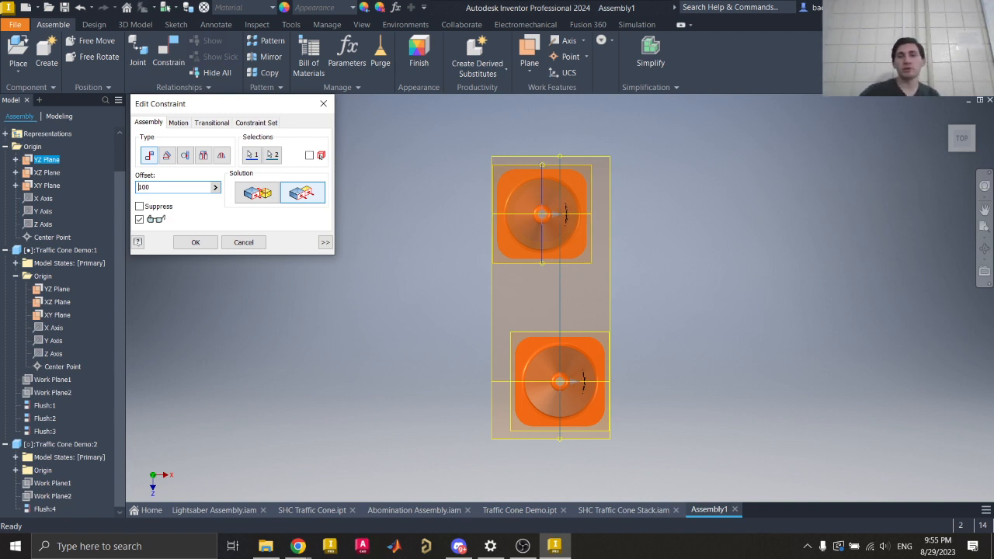
text(-)
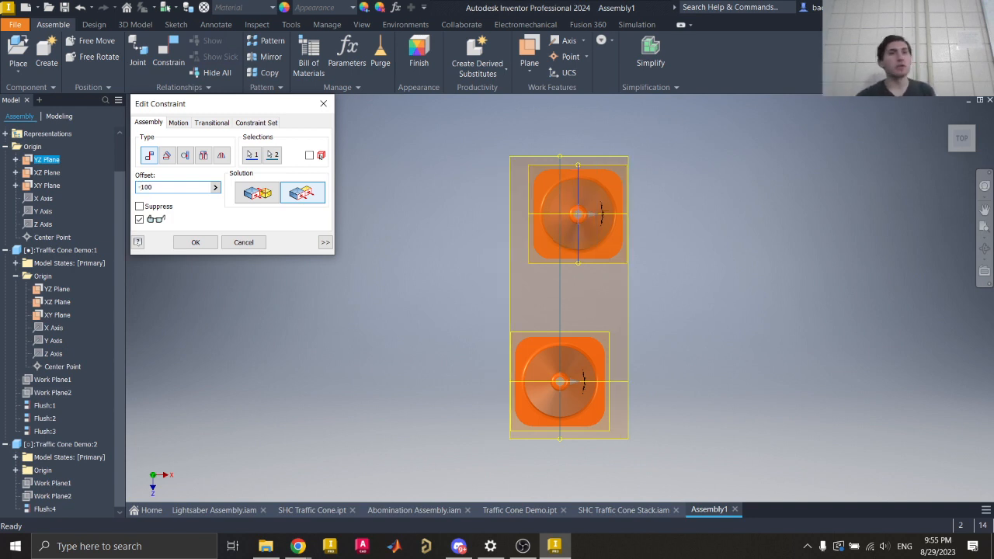
key(Return)
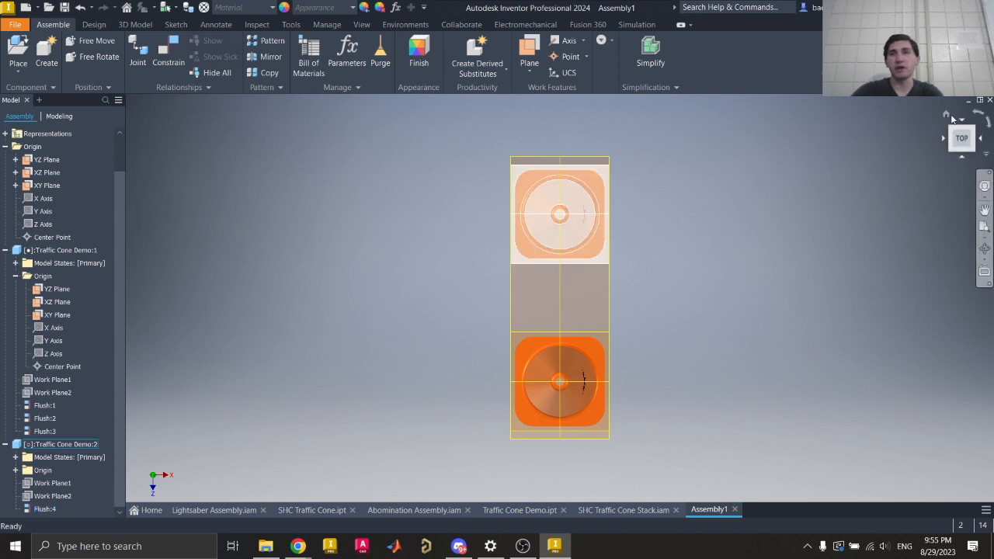
click(948, 113)
click(219, 311)
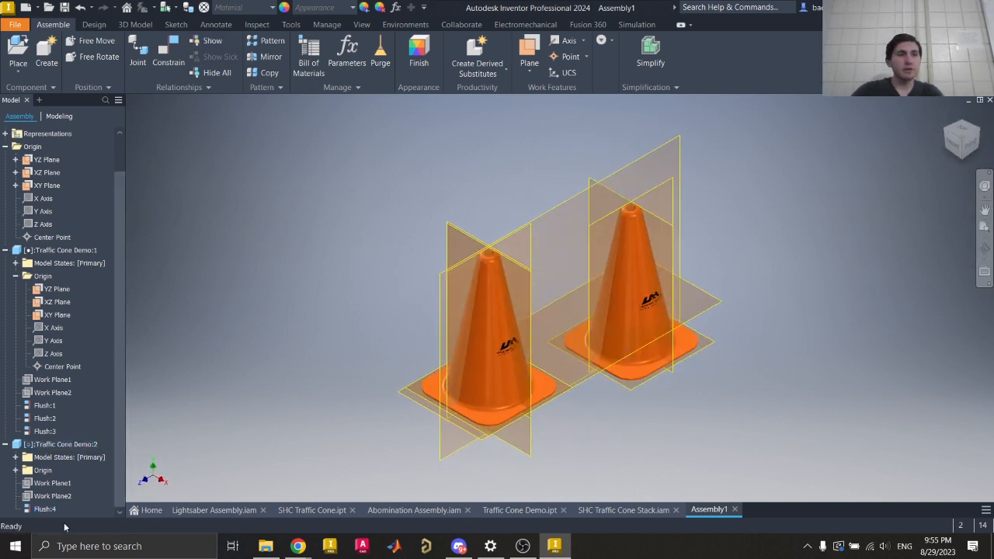
- Delete the second cone's Flush:4 constraint and move that cone upward, away from the first cone
click(45, 510)
key(Escape)
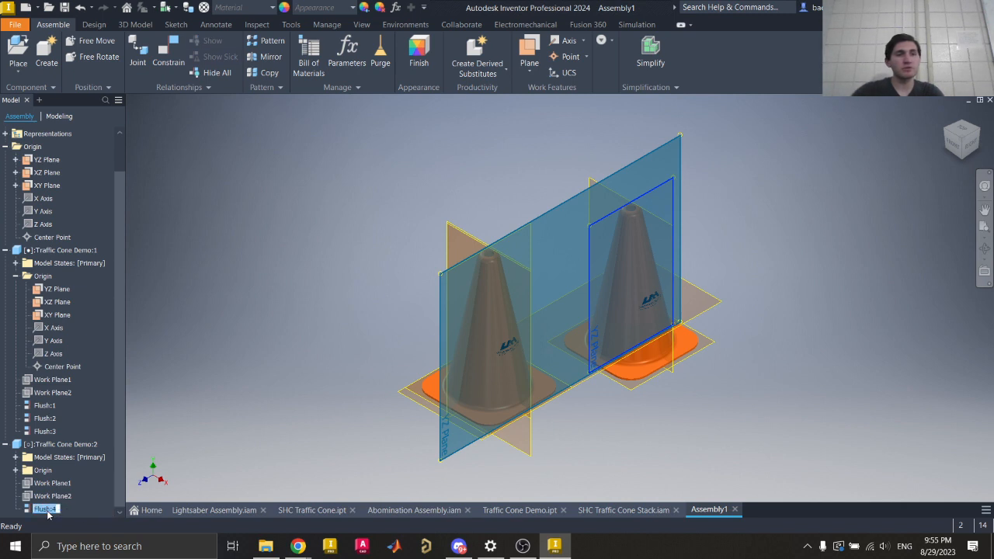
right_click(56, 513)
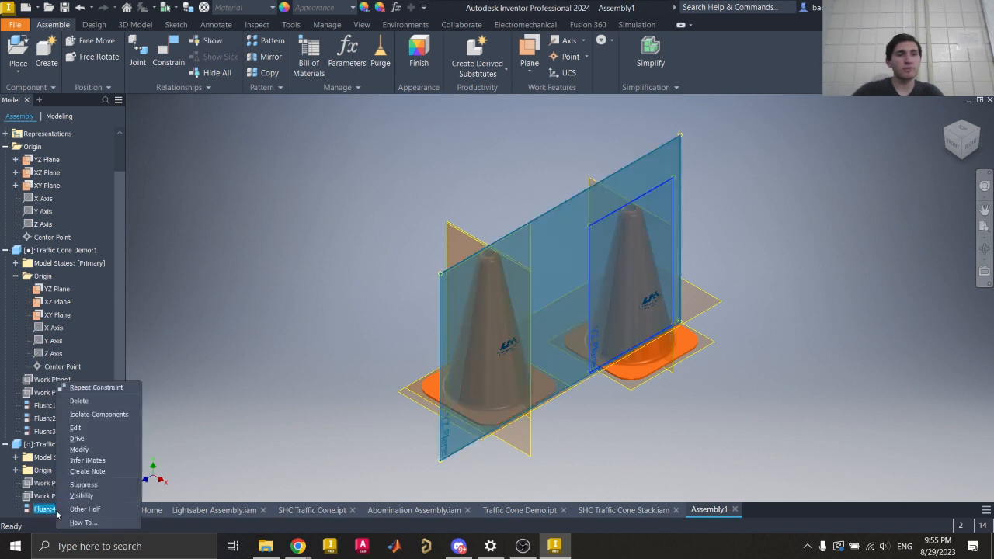
click(80, 401)
drag(605, 305, 611, 218)
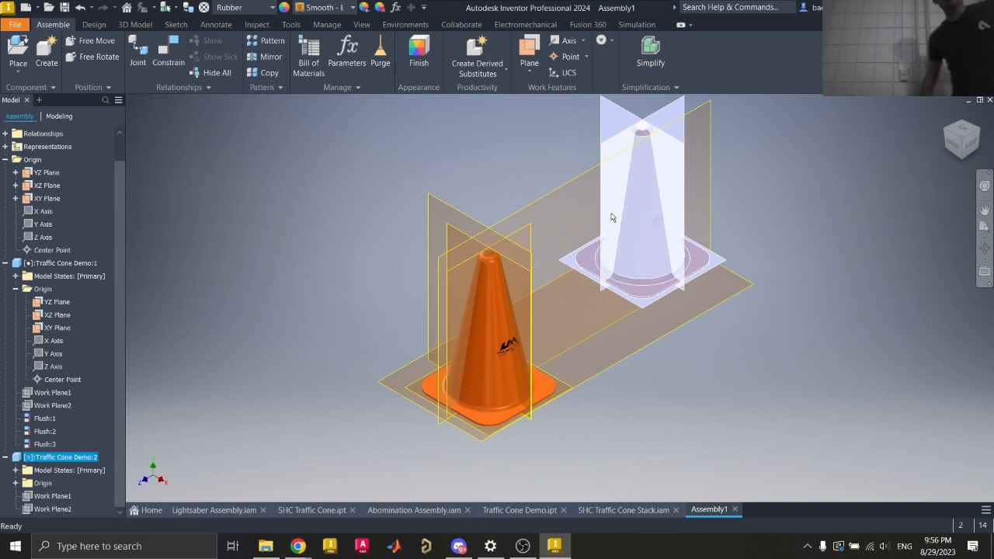
- Hide the assembly's YZ, XZ and XY origin planes together
click(83, 149)
click(48, 173)
ctrl+click(46, 185)
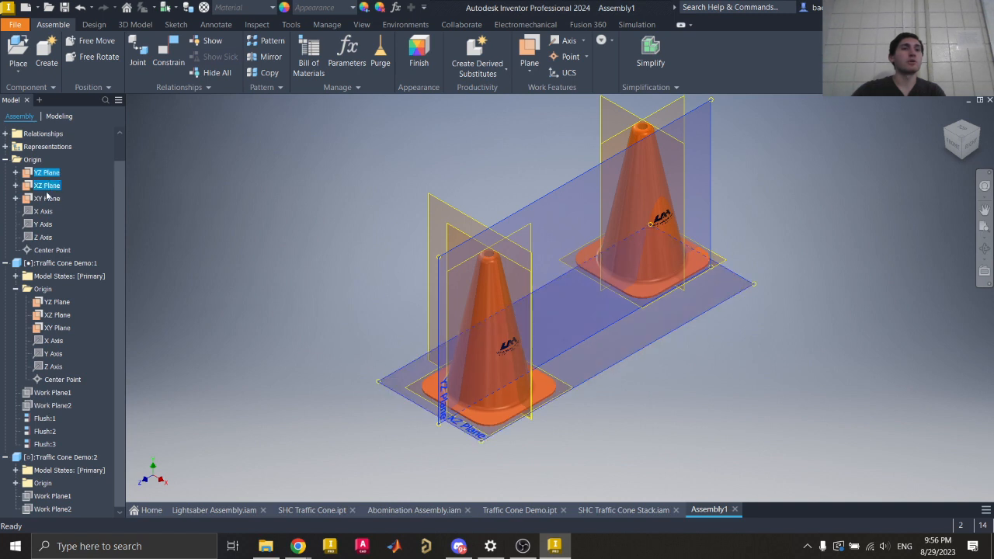
ctrl+click(48, 199)
right_click(48, 199)
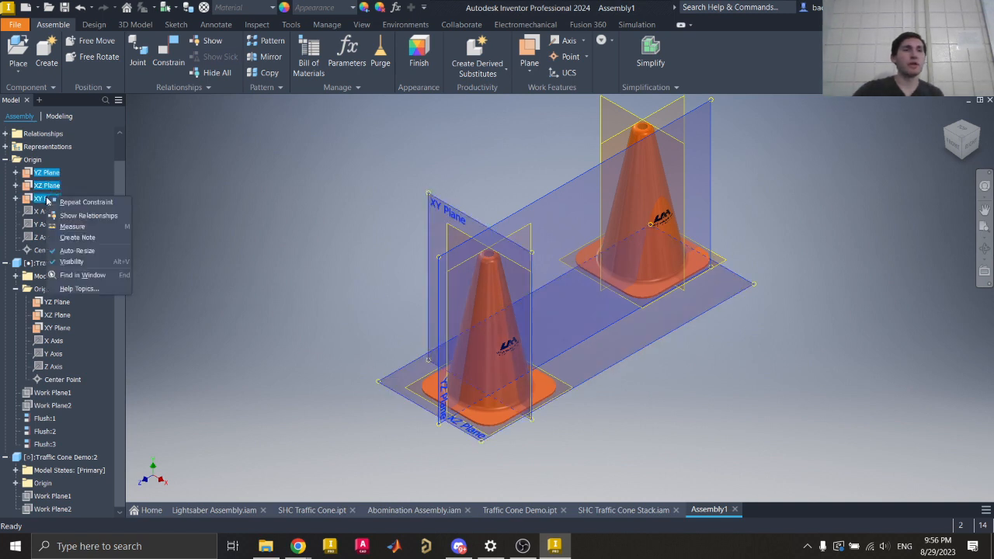
click(69, 262)
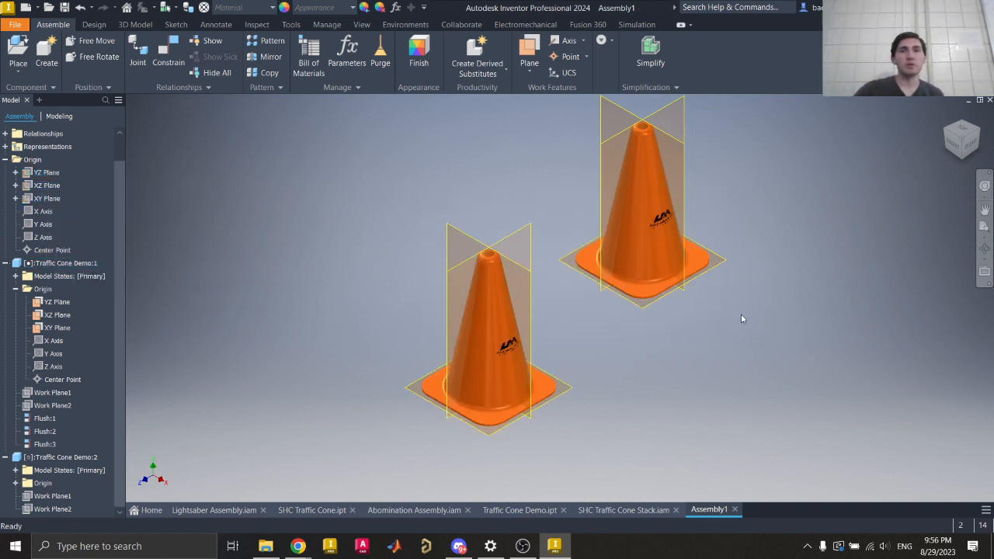
- Move the second cone farther from the first, and test whether the first cone can still be moved
drag(689, 271, 752, 275)
click(569, 331)
click(520, 325)
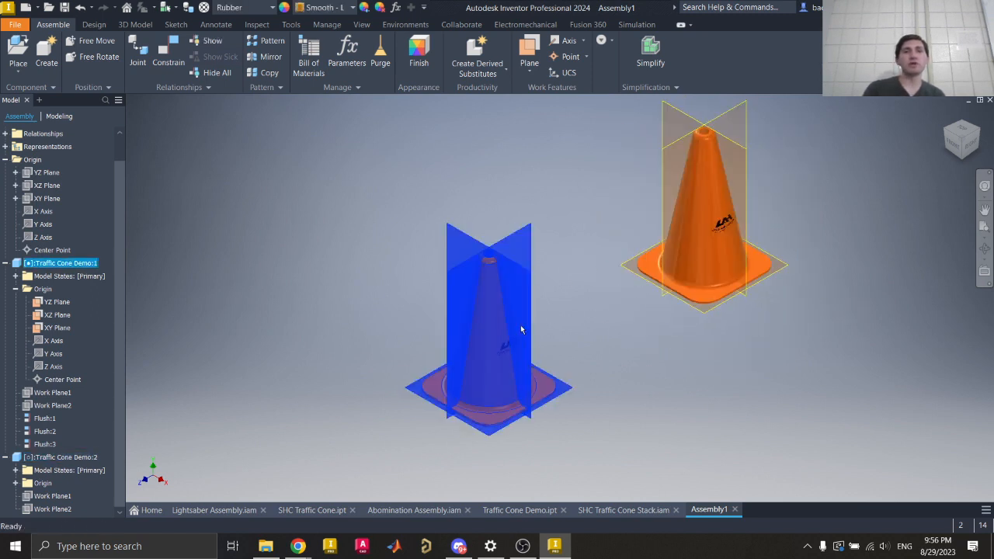
mouse_move(484, 325)
mouse_down()
mouse_move(553, 346)
mouse_move(485, 340)
mouse_up()
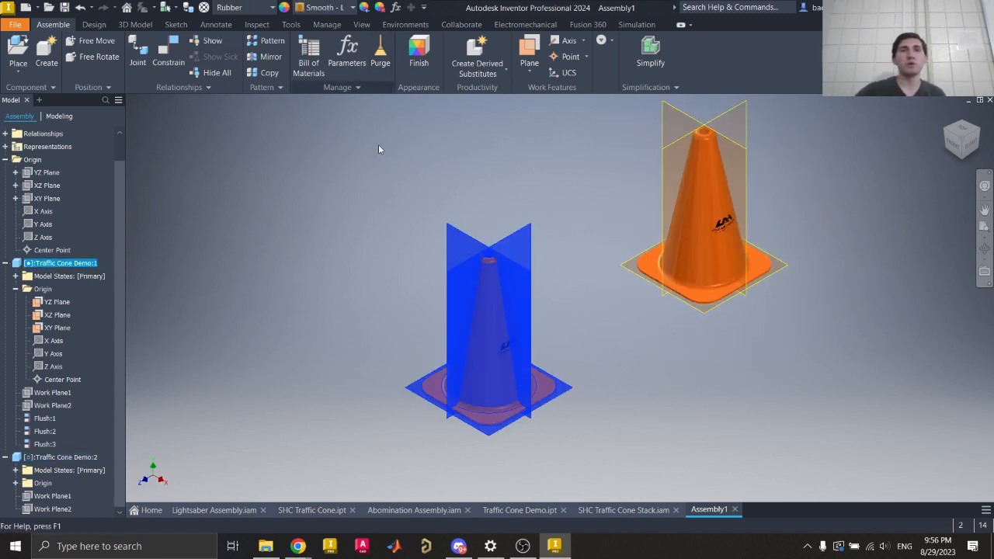
- Change the first cone's appearance to Denim - Blue and clear the selection
click(352, 10)
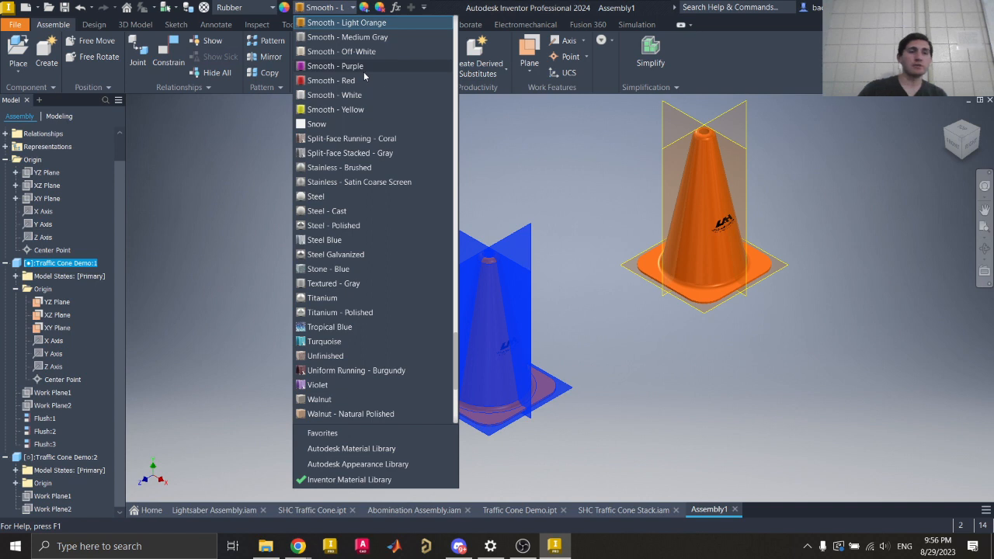
scroll(364, 73, up, 10)
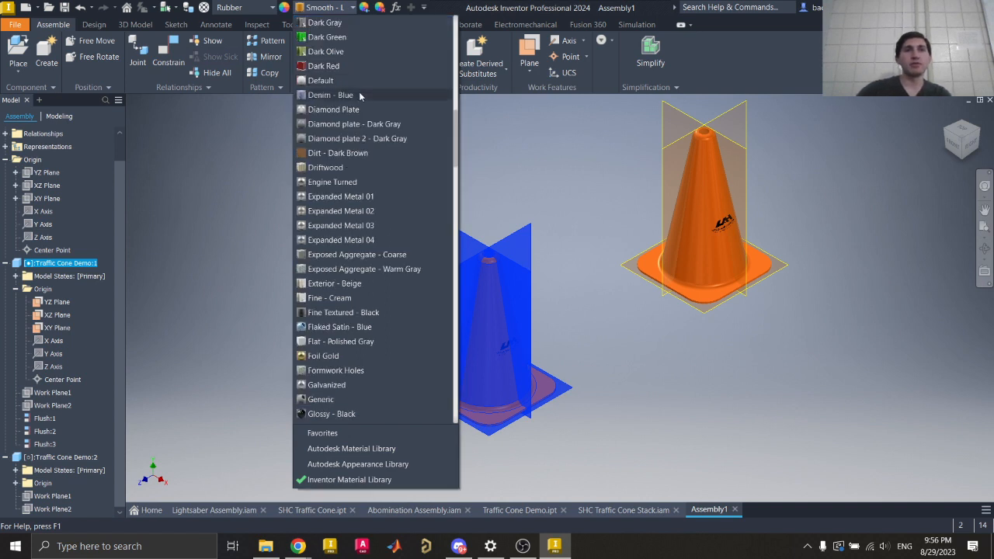
click(365, 95)
click(689, 366)
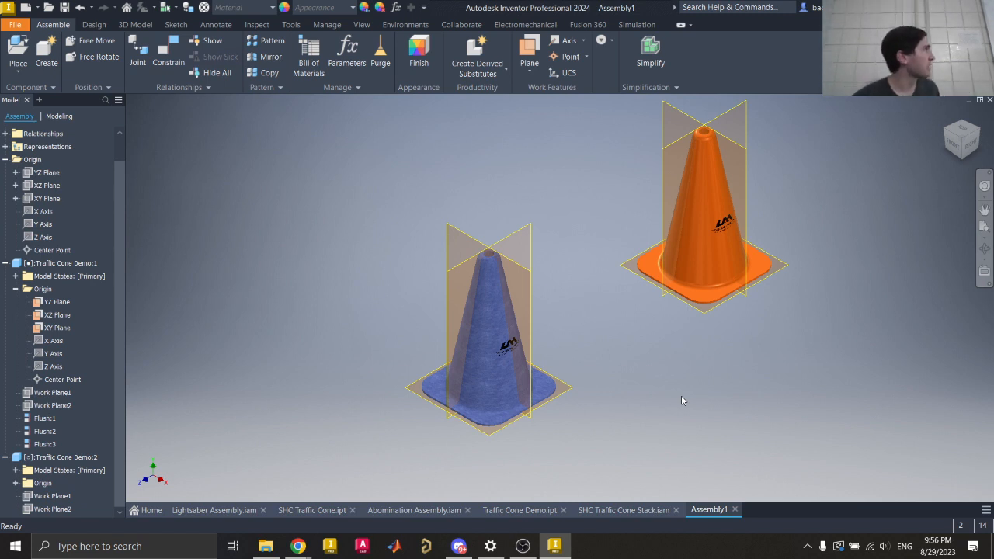
- Try to line up the orange cone over the blue cone freehand, using the right and front views, and inspect the fit at an angle
drag(705, 284, 587, 364)
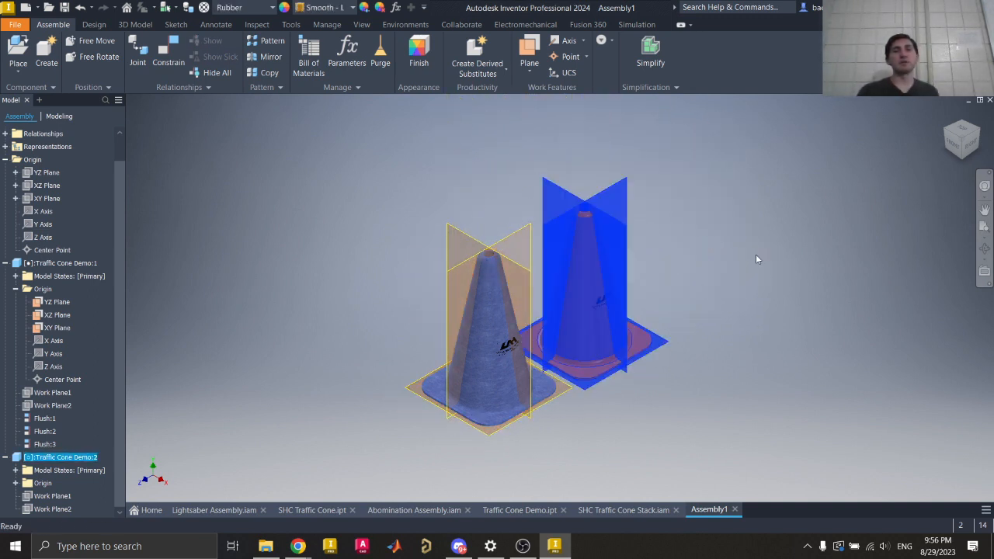
click(758, 260)
click(969, 145)
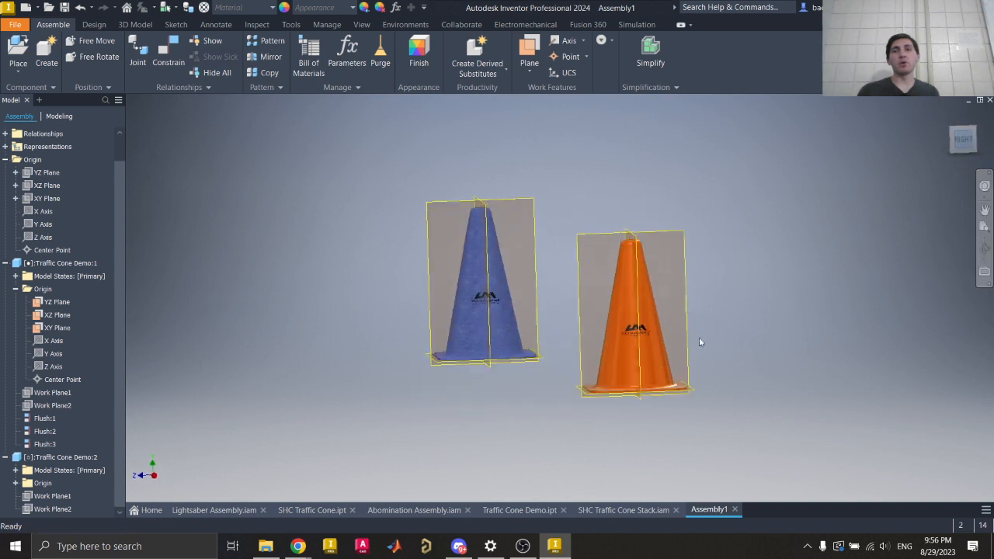
drag(699, 342, 548, 299)
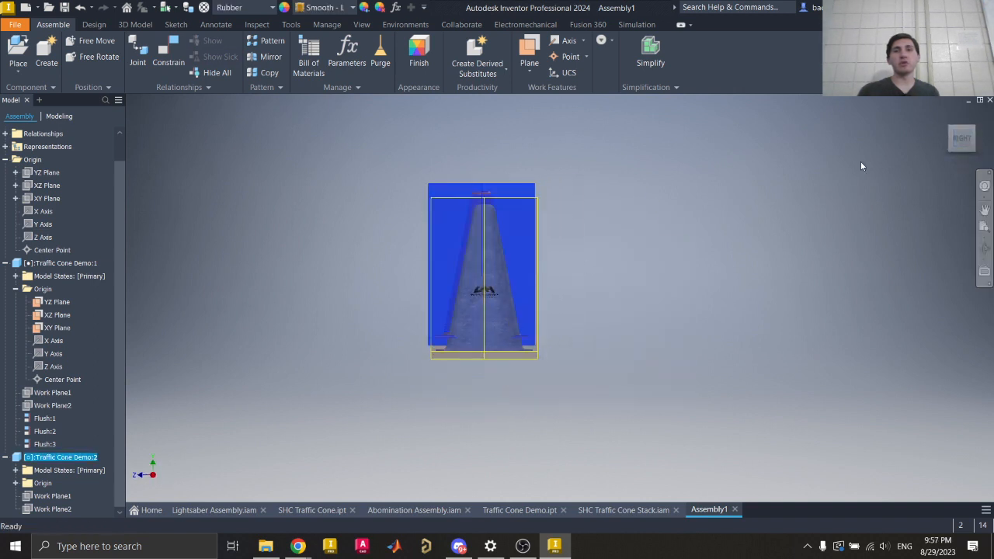
click(932, 141)
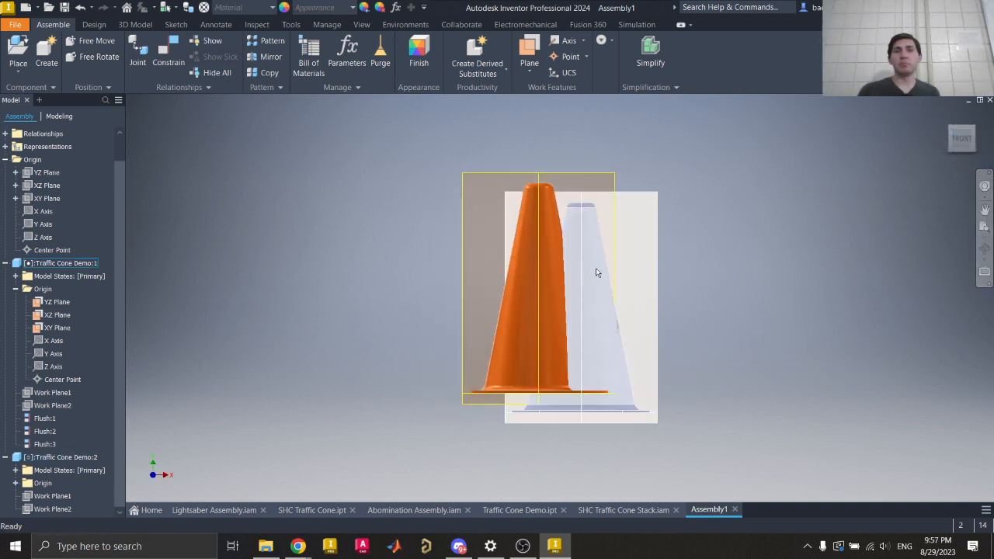
drag(517, 304, 589, 349)
drag(962, 148, 932, 184)
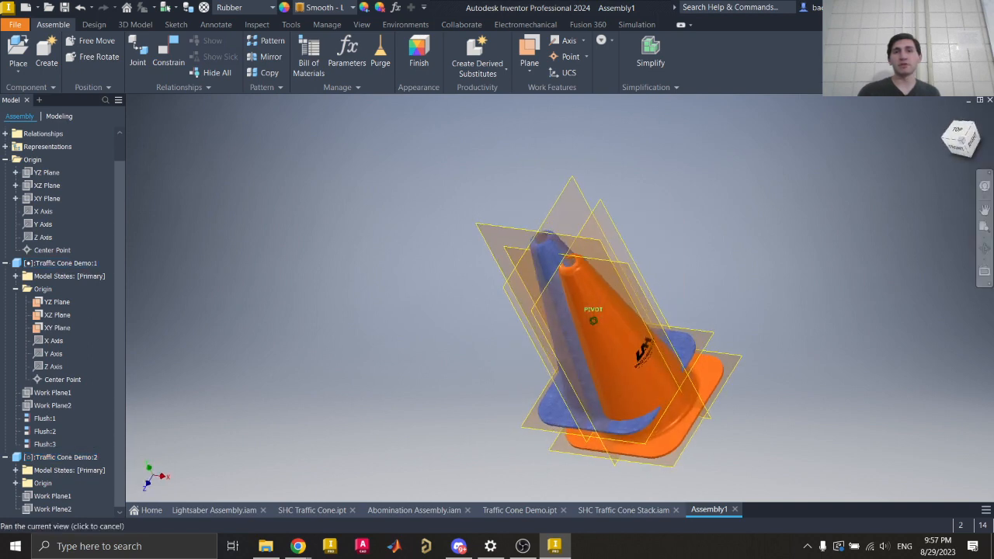
- Move the orange cone clear of the blue cone and restore an isometric view showing both
drag(689, 390, 859, 255)
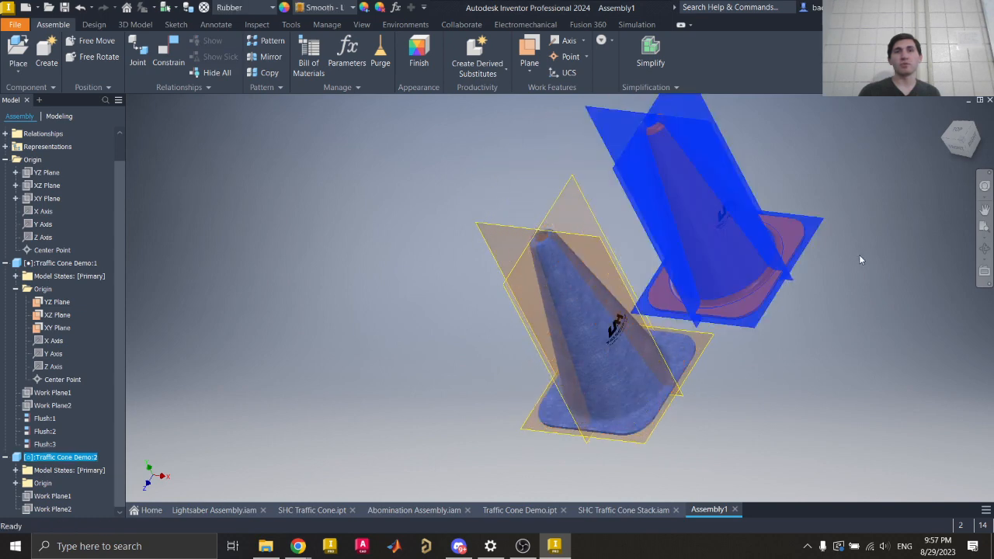
click(962, 129)
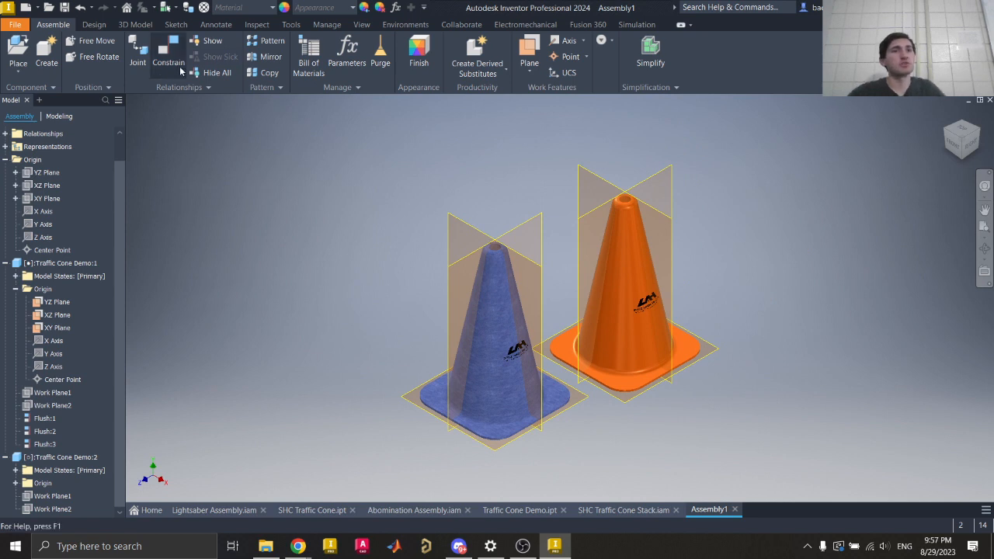
click(611, 285)
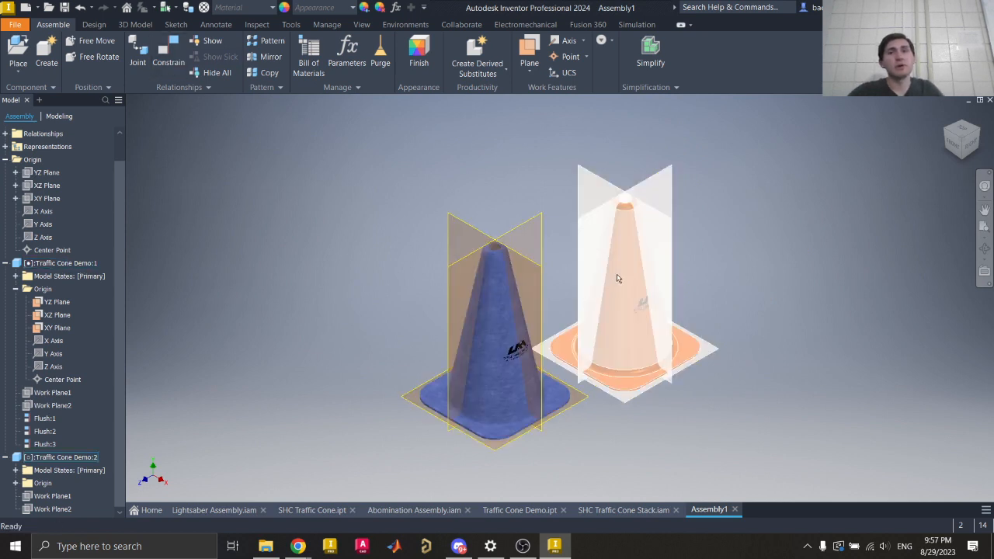
click(522, 312)
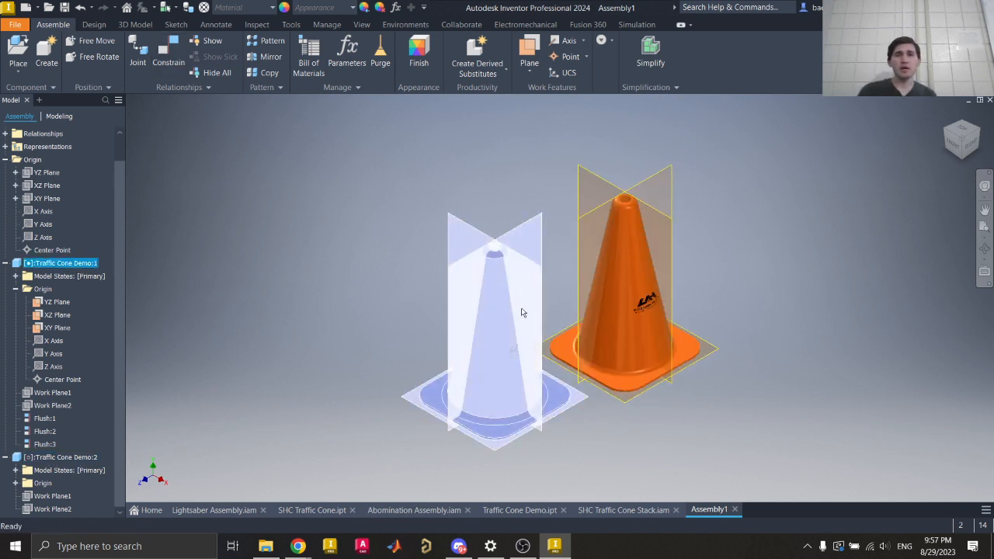
click(606, 293)
click(498, 298)
click(561, 265)
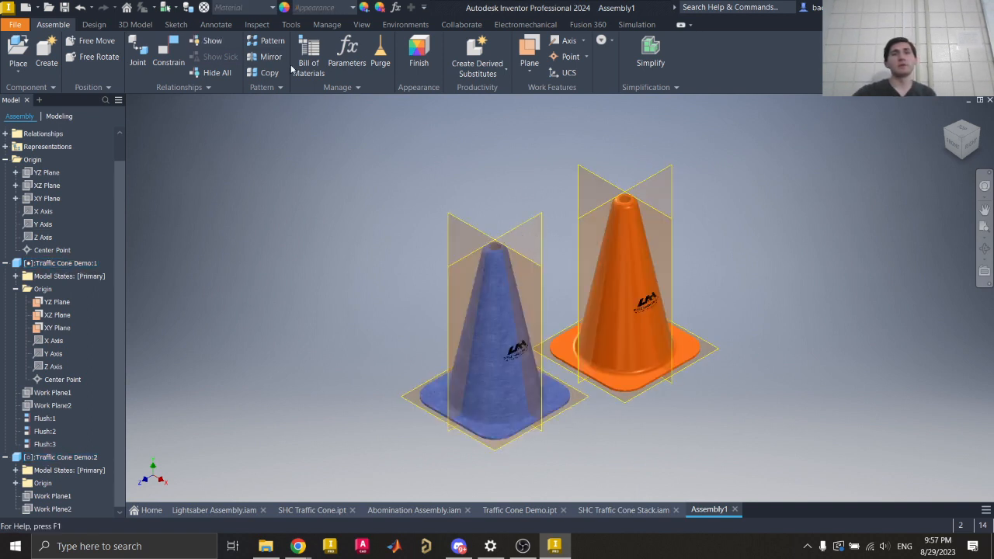
- Set up a Mate constraint between the axis of the orange cone's top hole and the axis of the blue cone's top hole
click(165, 56)
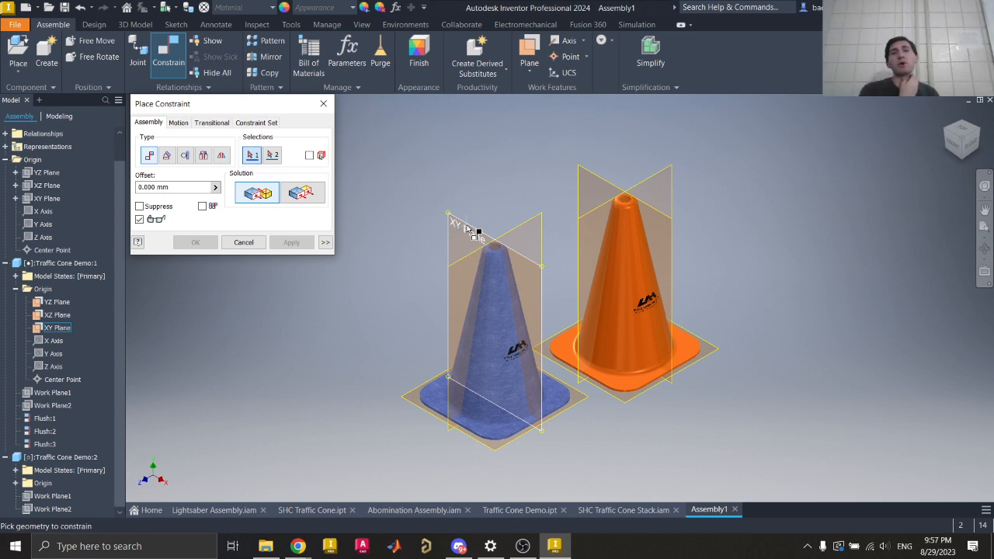
scroll(636, 214, down, 5)
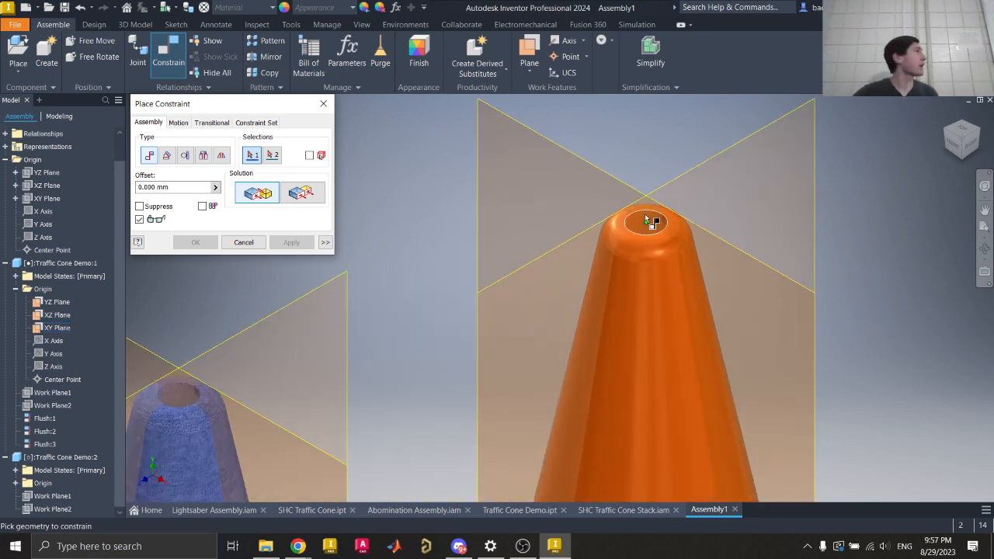
middle_drag(584, 243, 717, 211)
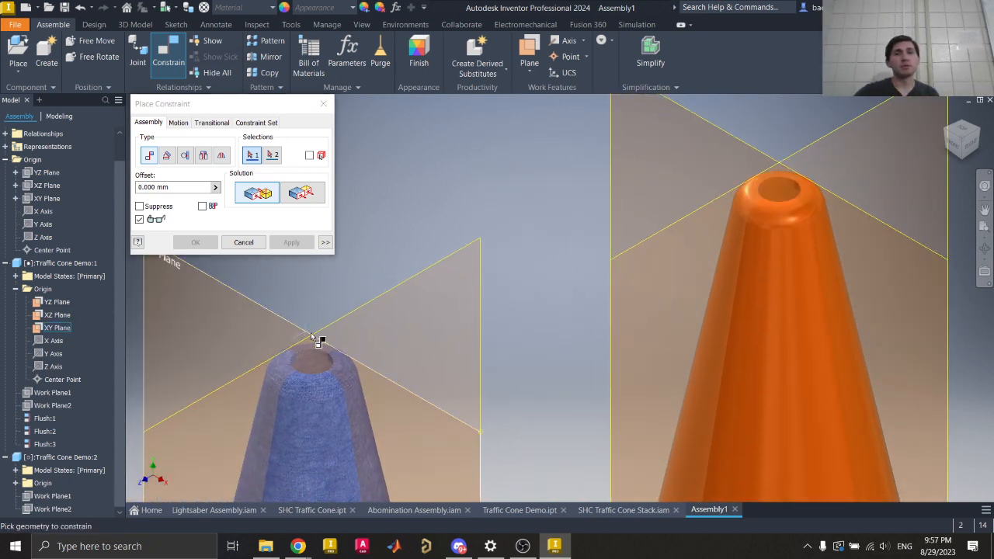
scroll(840, 158, up, 3)
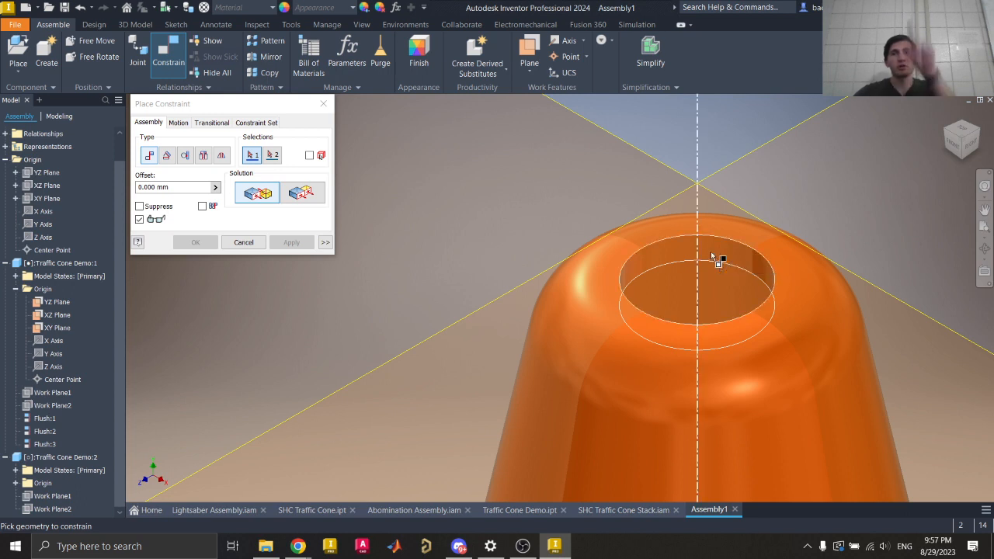
mouse_move(711, 251)
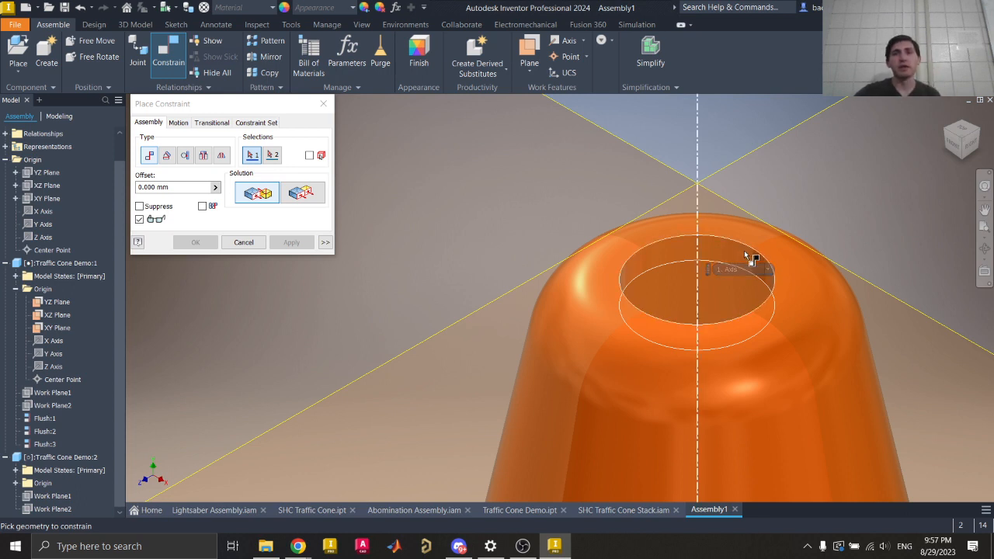
click(745, 254)
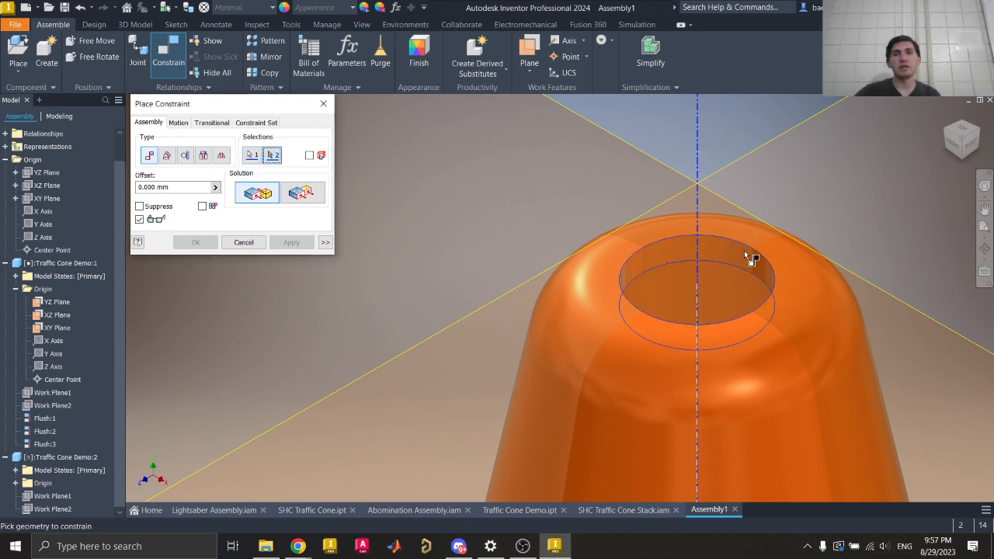
scroll(869, 190, down, 10)
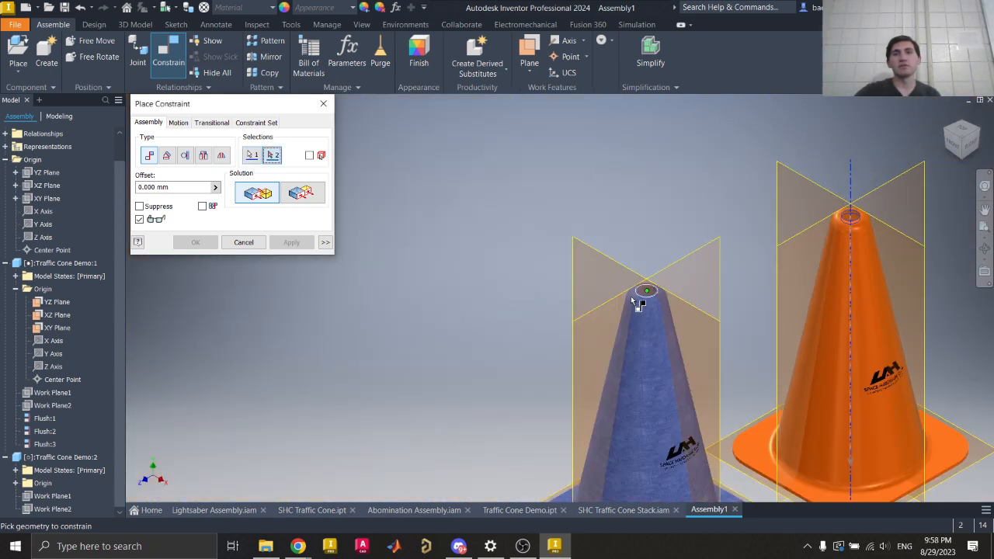
scroll(632, 300, up, 10)
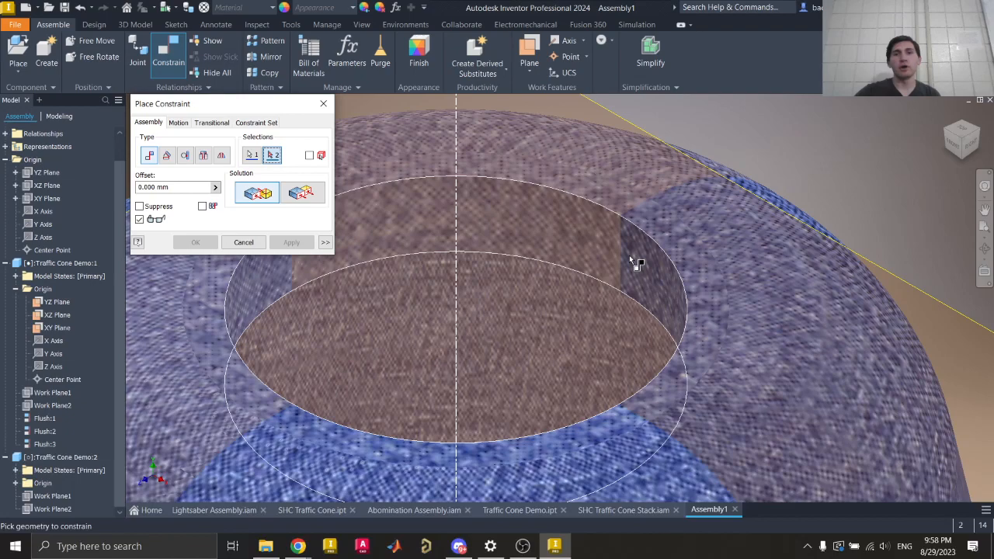
click(630, 255)
scroll(599, 253, down, 5)
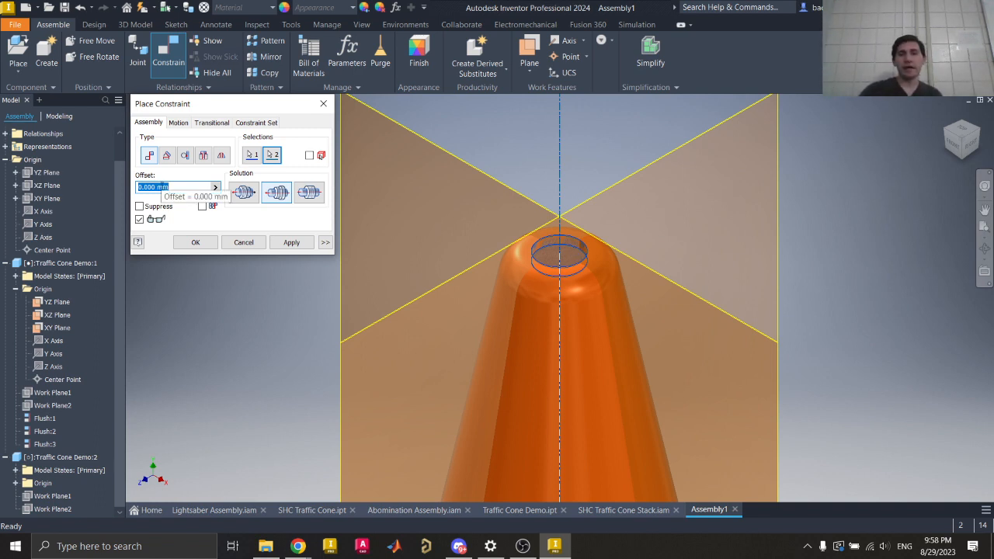
- Preview a 50 mm offset on the axis mate, and apply the constraint with the offset set back to 0
text(50)
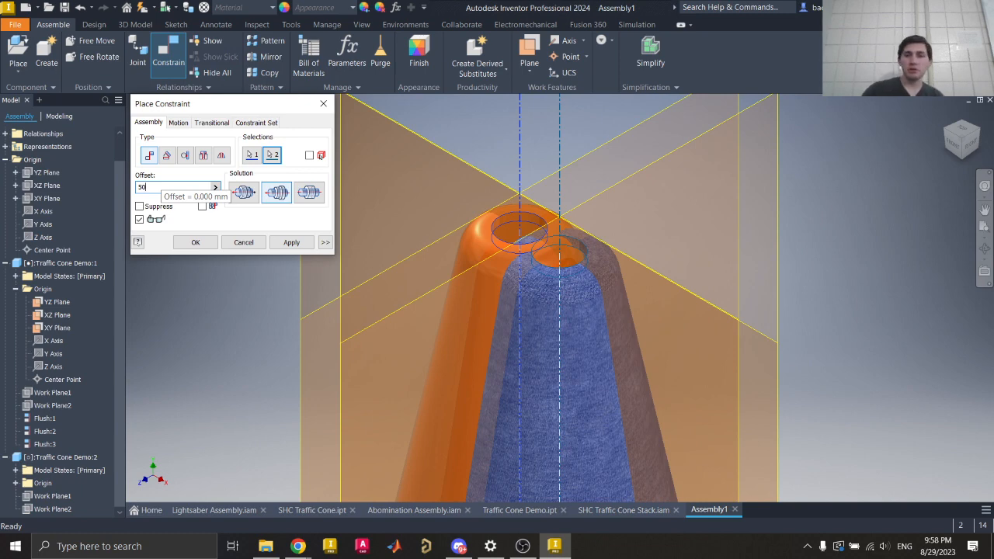
key(BackSpace)
key(BackSpace)
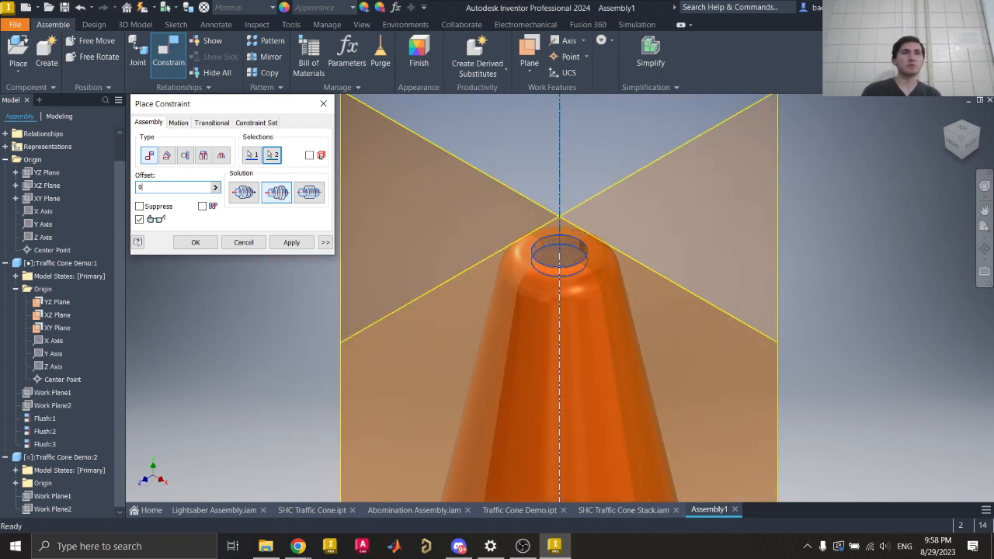
click(293, 242)
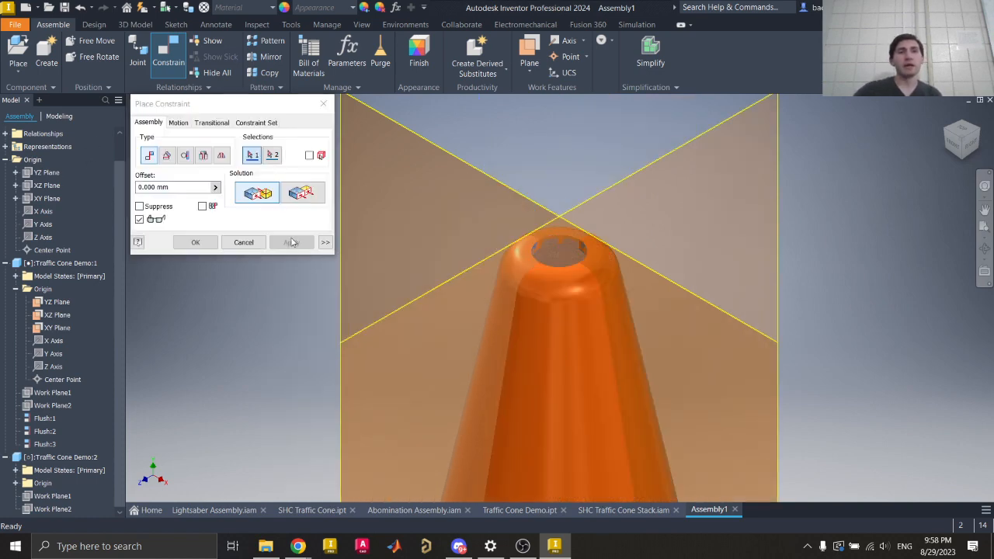
key(Escape)
- Slide the orange cone upward along the mated axis so the blue base is exposed, and clear the selection
scroll(472, 162, down, 6)
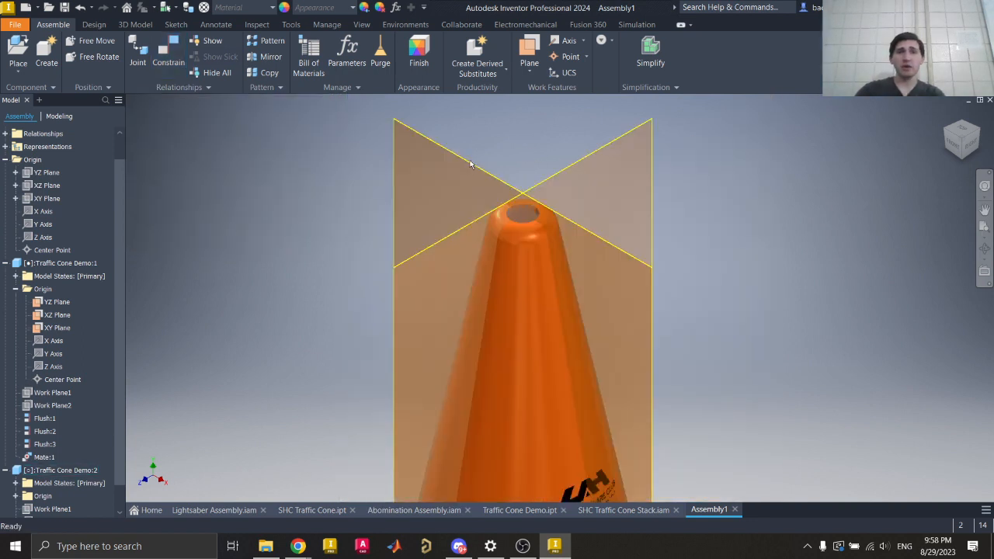
scroll(672, 291, up, 3)
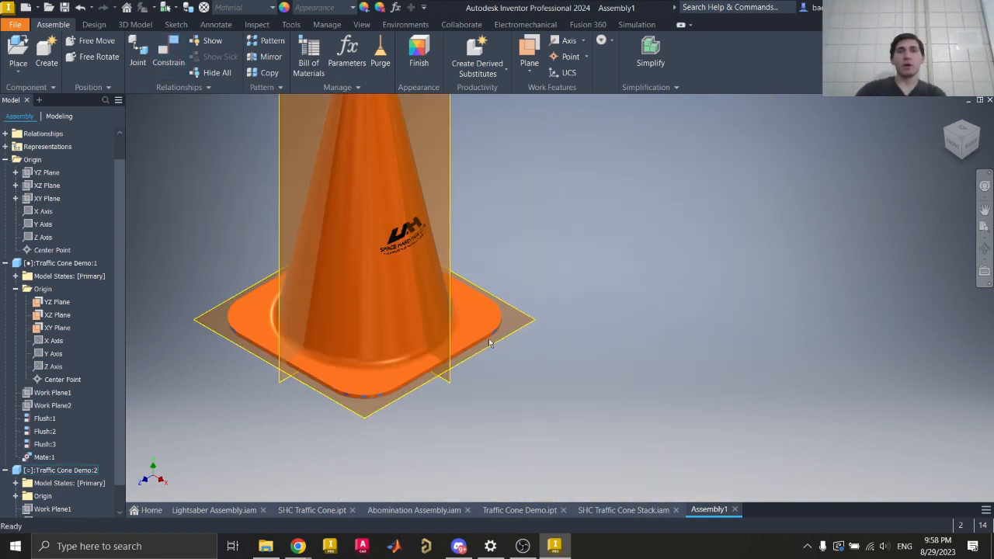
scroll(571, 471, down, 2)
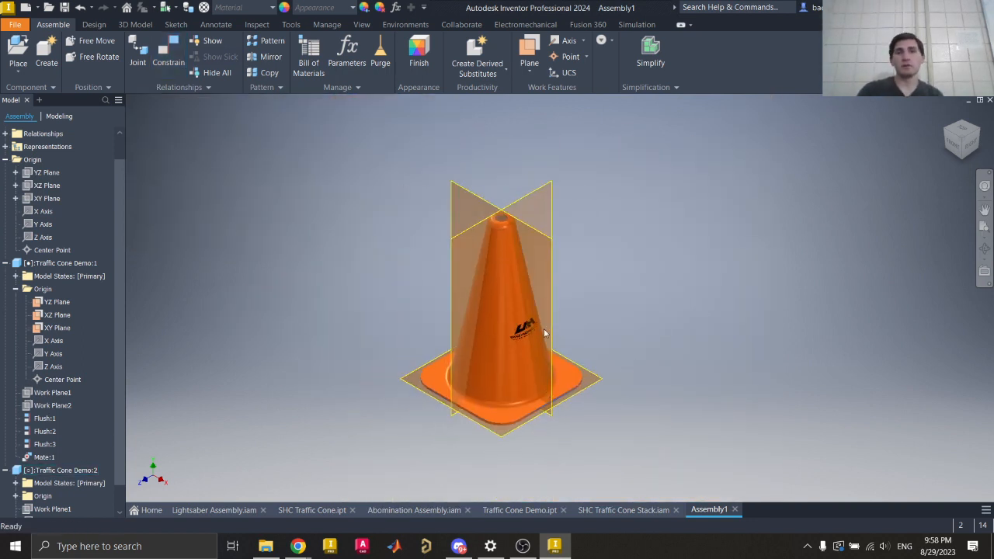
drag(544, 333, 538, 301)
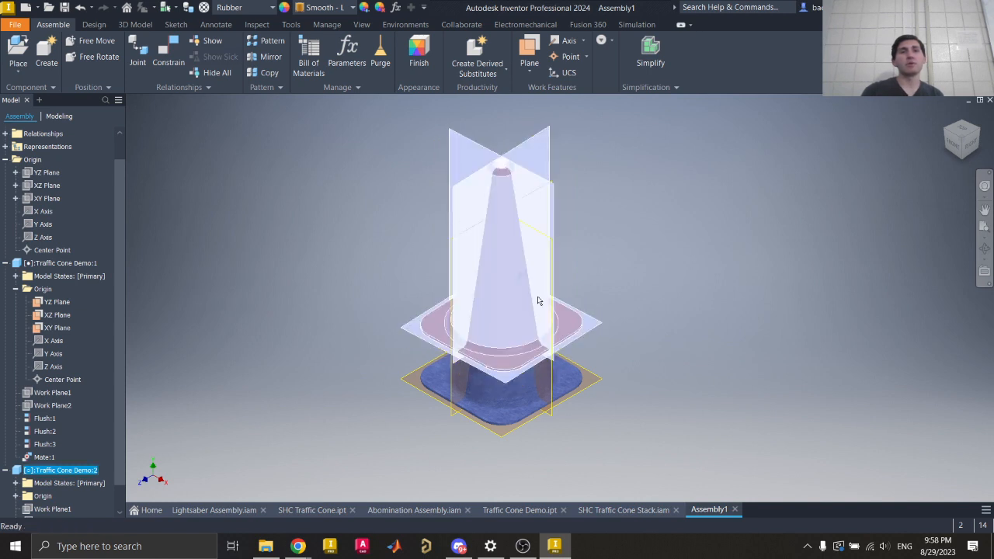
click(748, 310)
- Inspect from base to tip how the edges and origin planes of the two cones line up in rotation
scroll(479, 160, down, 4)
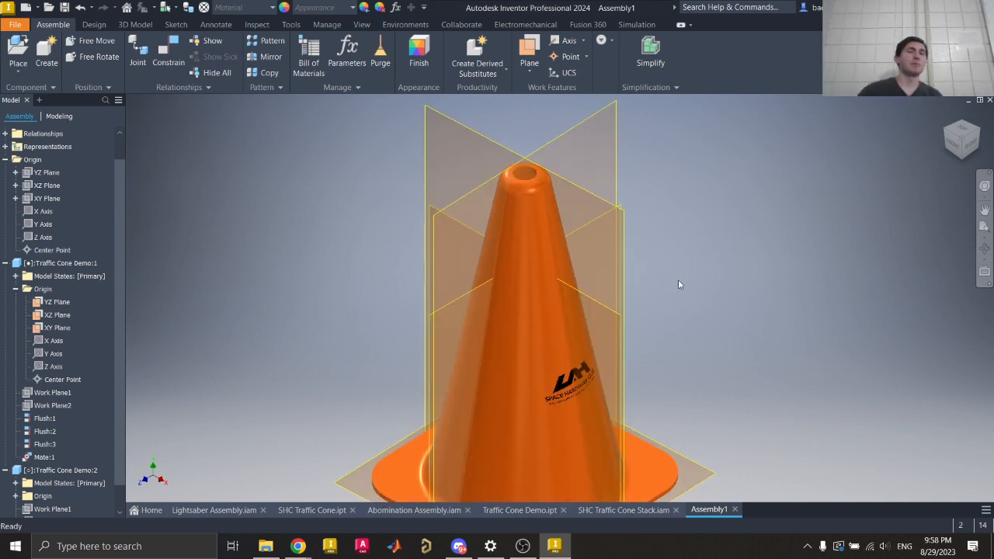
middle_drag(674, 280, 648, 195)
middle_drag(596, 468, 602, 373)
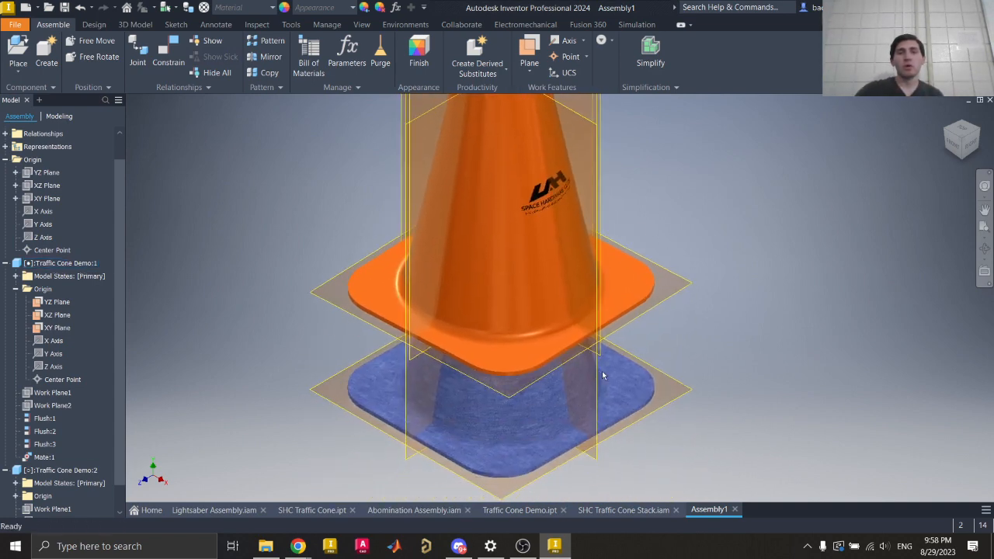
scroll(635, 412, down, 6)
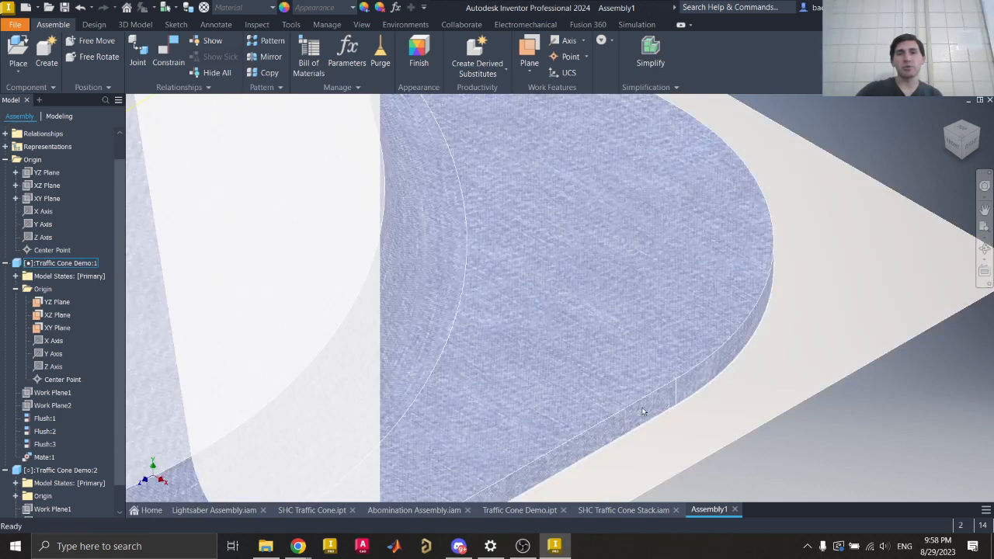
scroll(642, 413, up, 6)
middle_drag(642, 242, 664, 441)
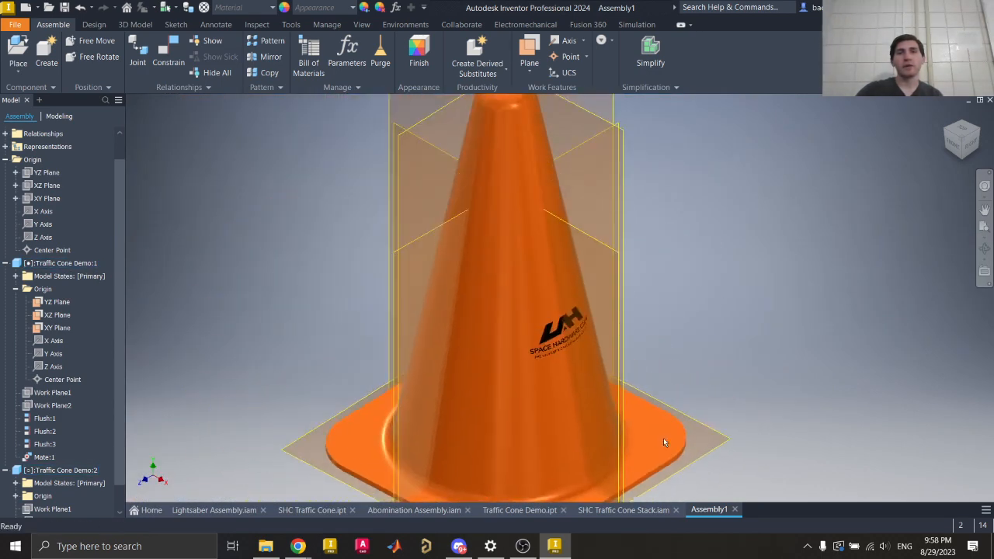
middle_drag(606, 201, 572, 297)
scroll(577, 349, up, 1)
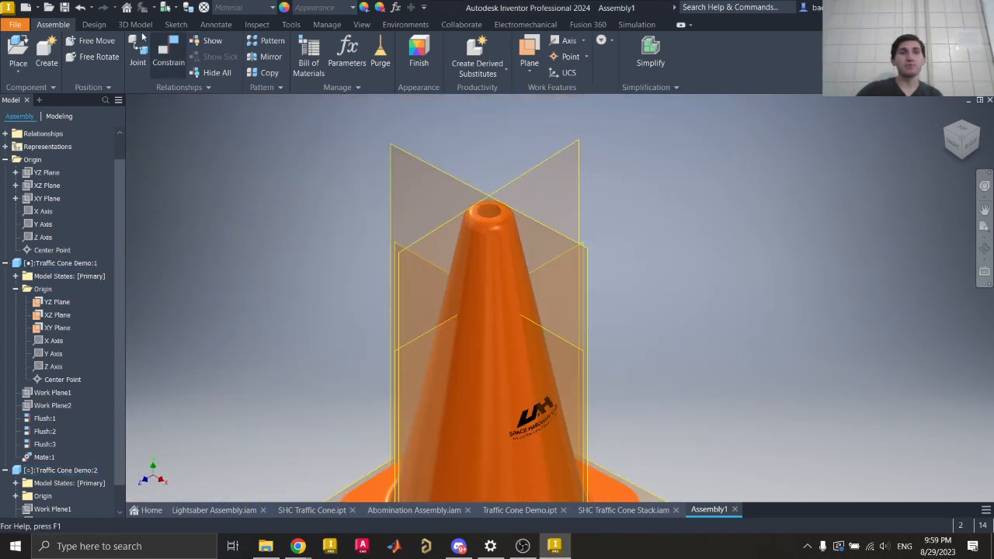
- Apply a Flush constraint with 0 mm offset between the XY planes of the orange and blue cones
click(167, 53)
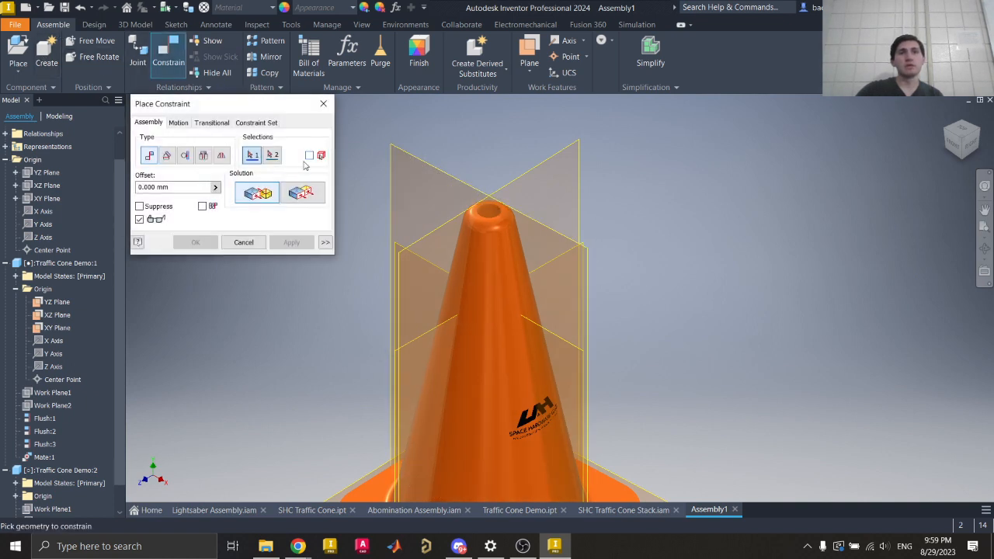
click(303, 193)
click(402, 163)
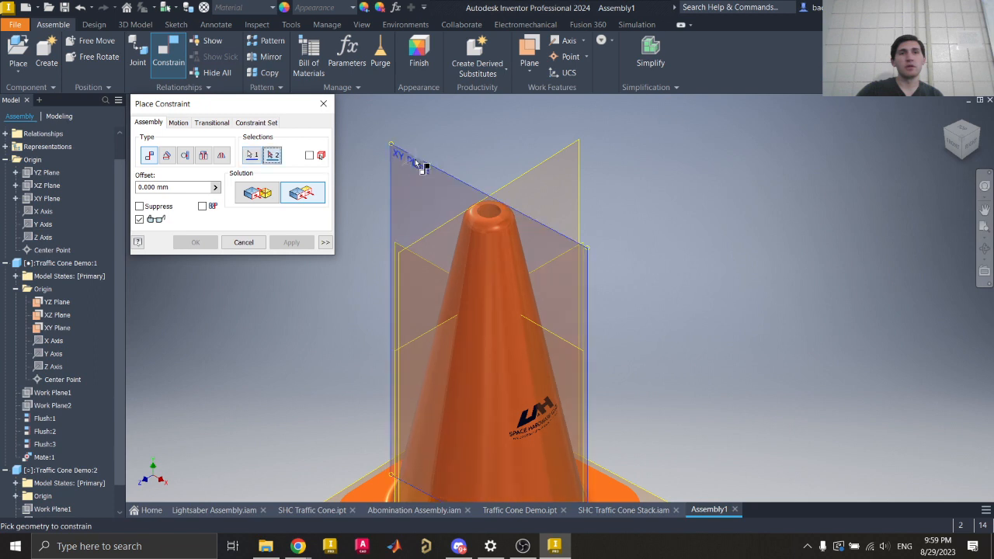
click(403, 244)
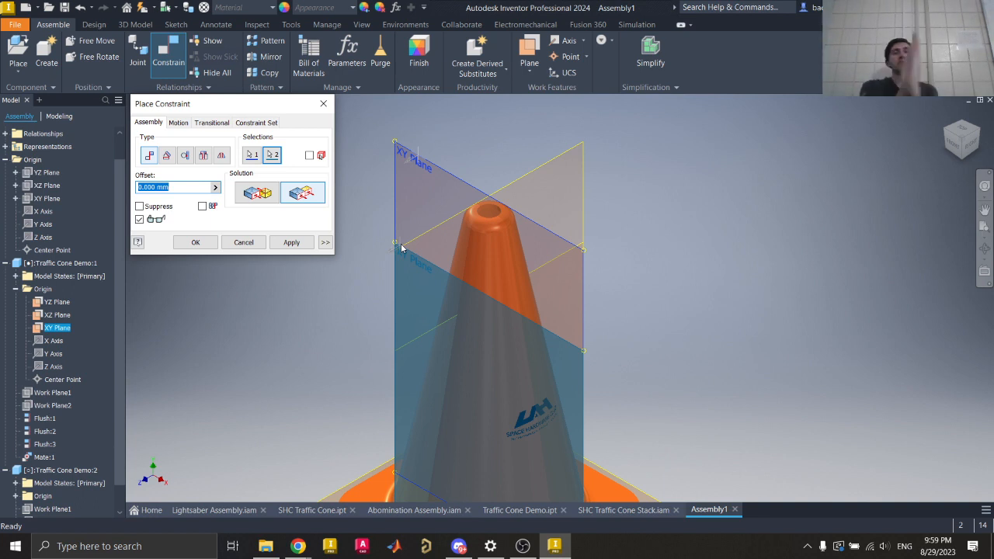
click(292, 243)
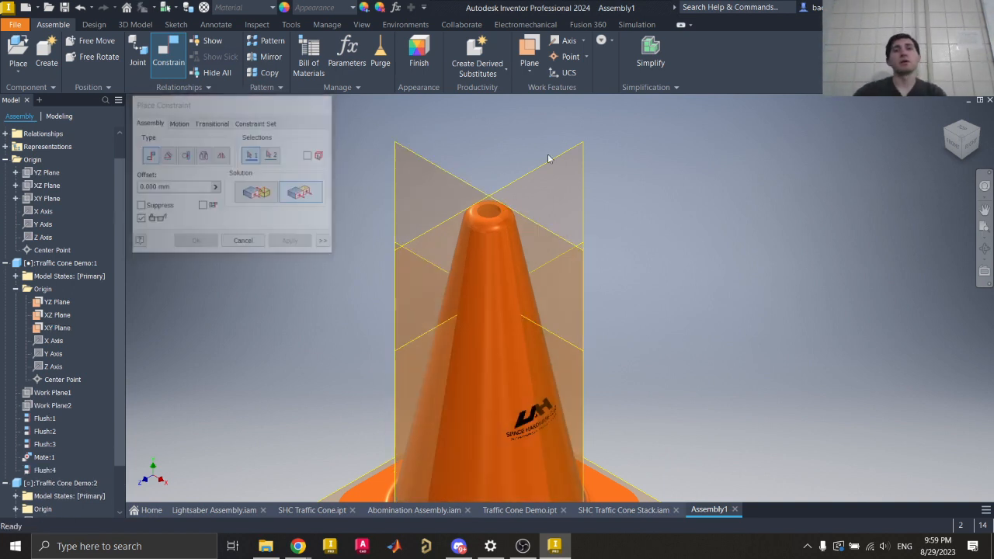
scroll(550, 167, down, 5)
key(Escape)
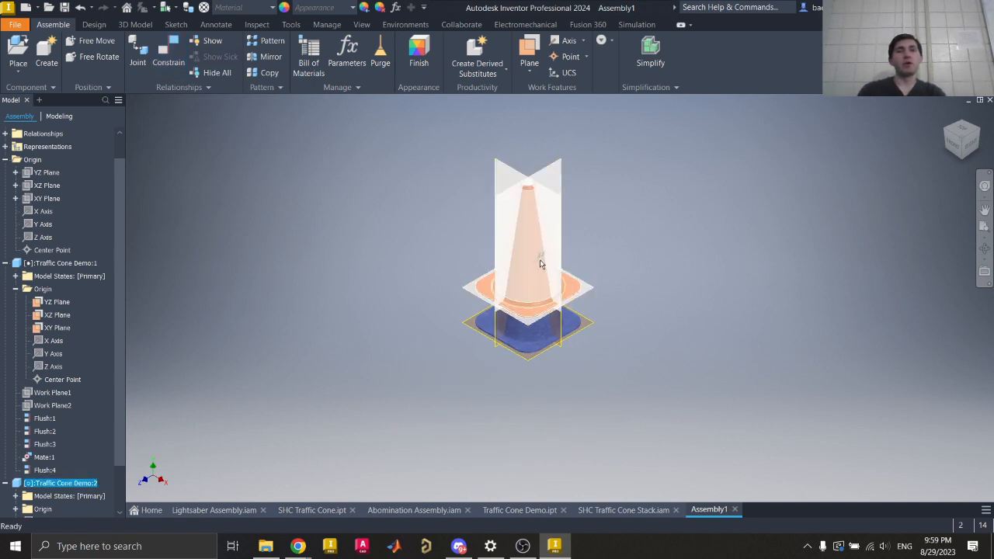
- Test the orange cone's remaining freedom by moving it along the shared axis, leaving it raised above the blue base
drag(540, 259, 577, 296)
drag(580, 157, 597, 247)
click(596, 247)
scroll(575, 206, up, 3)
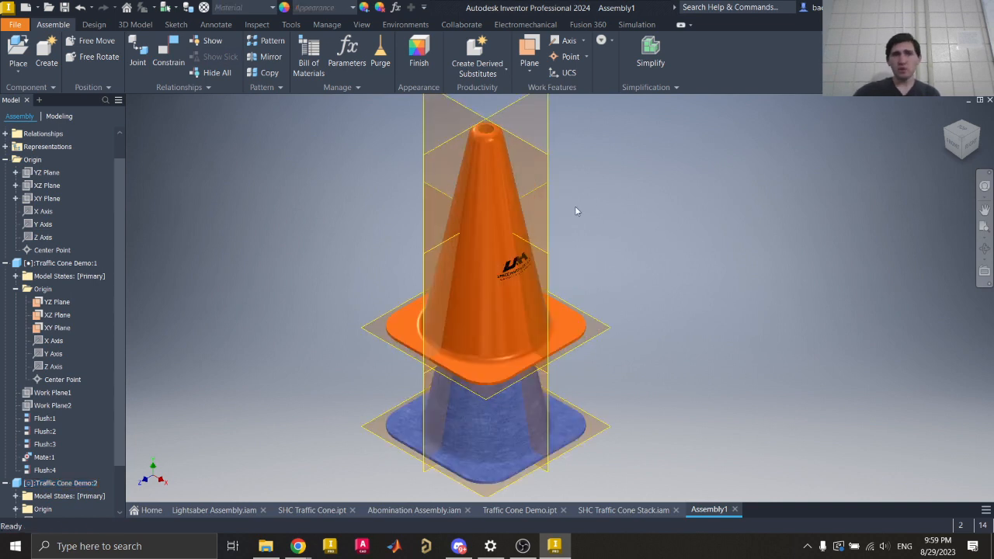
- Hide the YZ, XZ and XY origin planes of Traffic Cone Demo:1
click(65, 303)
ctrl+click(64, 314)
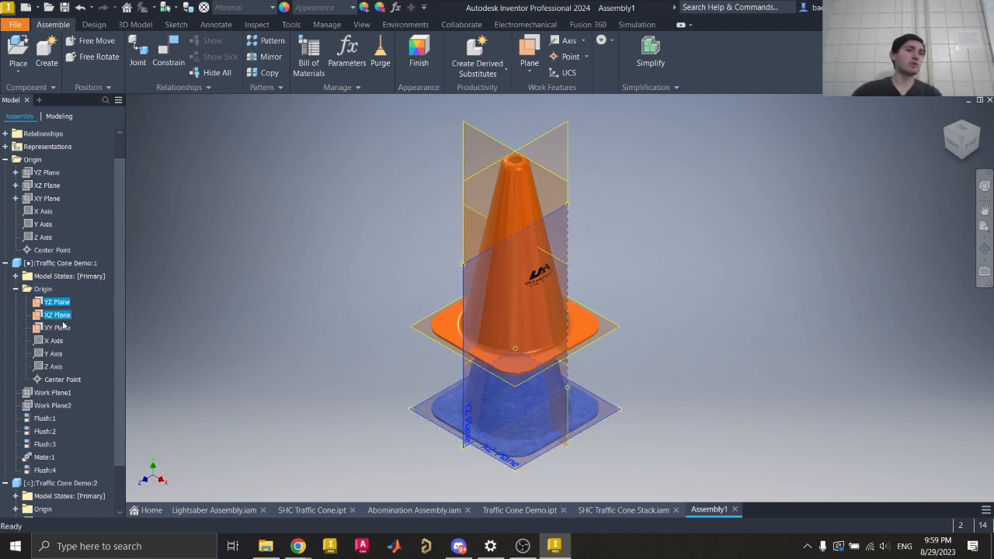
ctrl+click(62, 328)
right_click(62, 327)
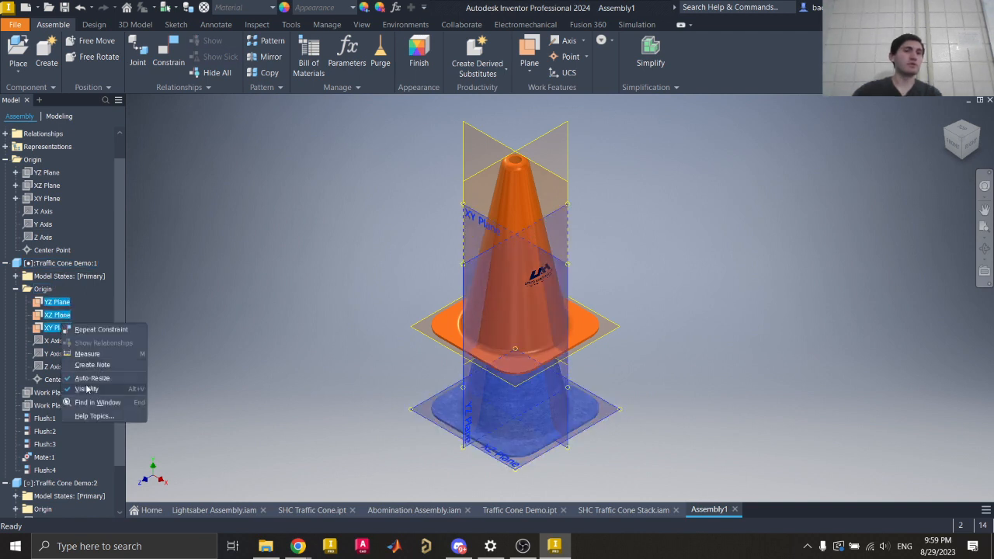
click(105, 379)
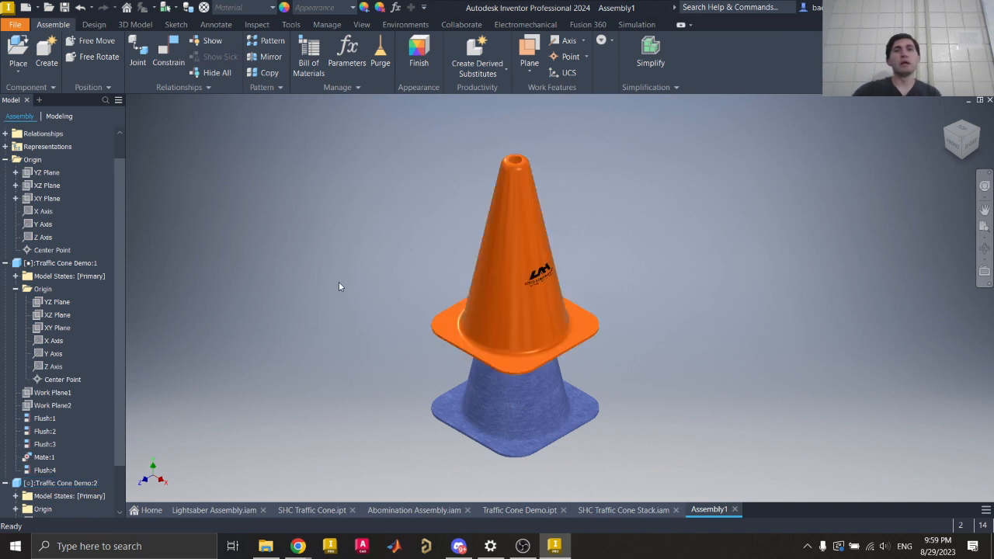
- Collapse both Traffic Cone Demo entries in the model tree, and slide the orange cone down closer to the blue base
click(5, 264)
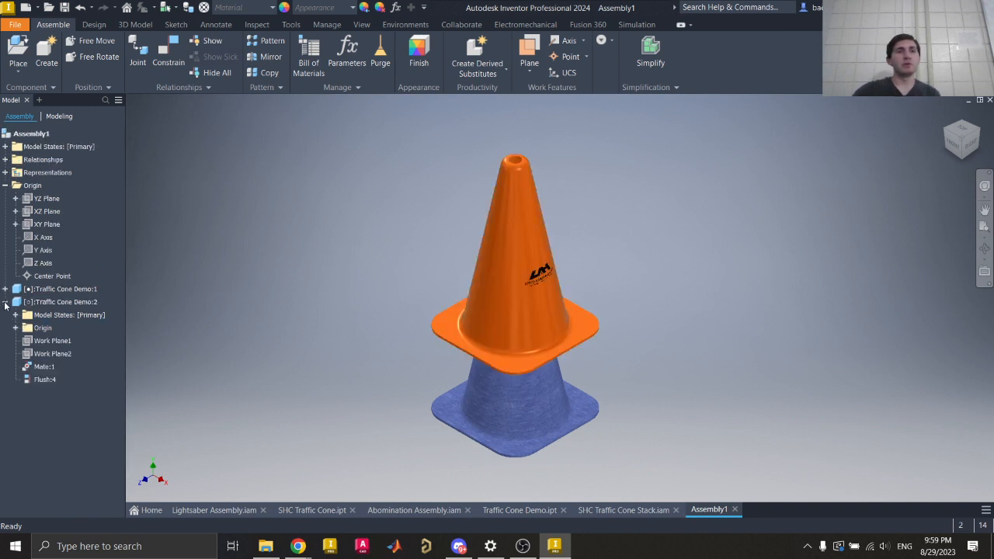
click(6, 302)
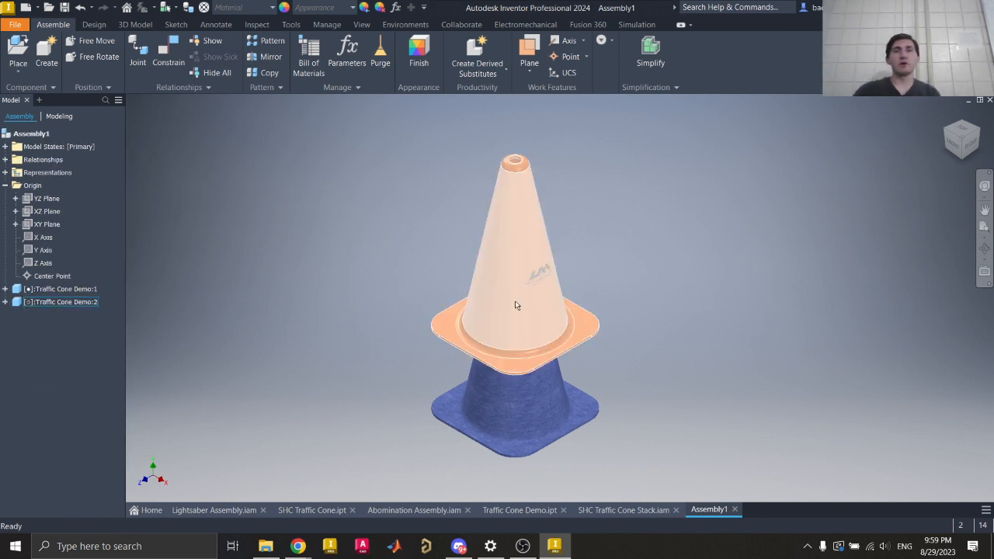
drag(515, 306, 541, 359)
click(541, 358)
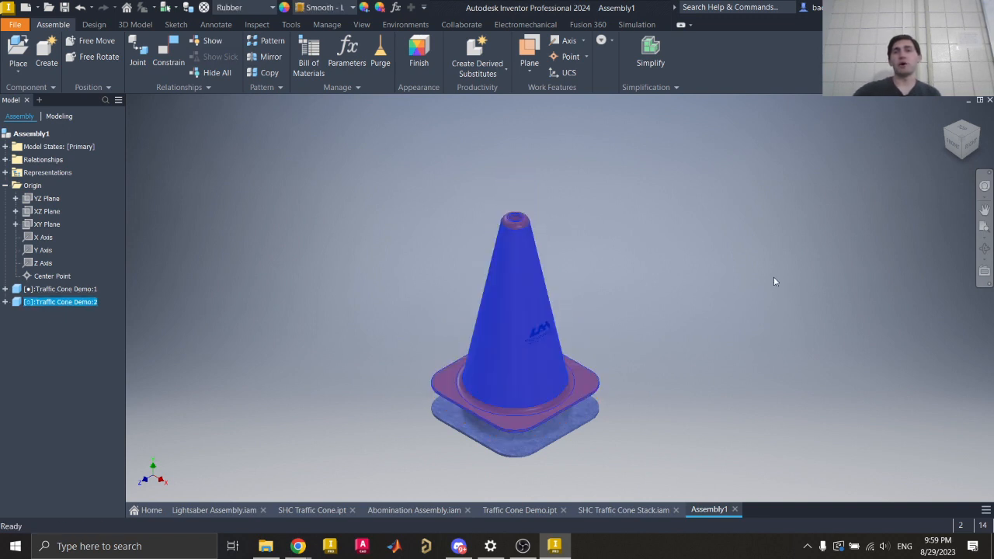
- Create a half section view of the assembly on the YZ origin plane with a 0 mm offset
click(773, 282)
drag(961, 132, 958, 67)
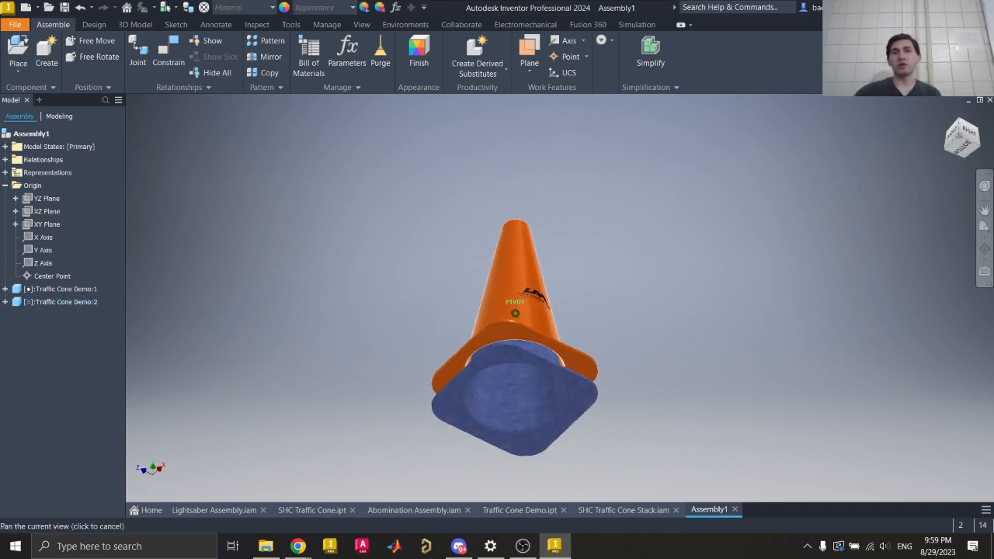
click(947, 115)
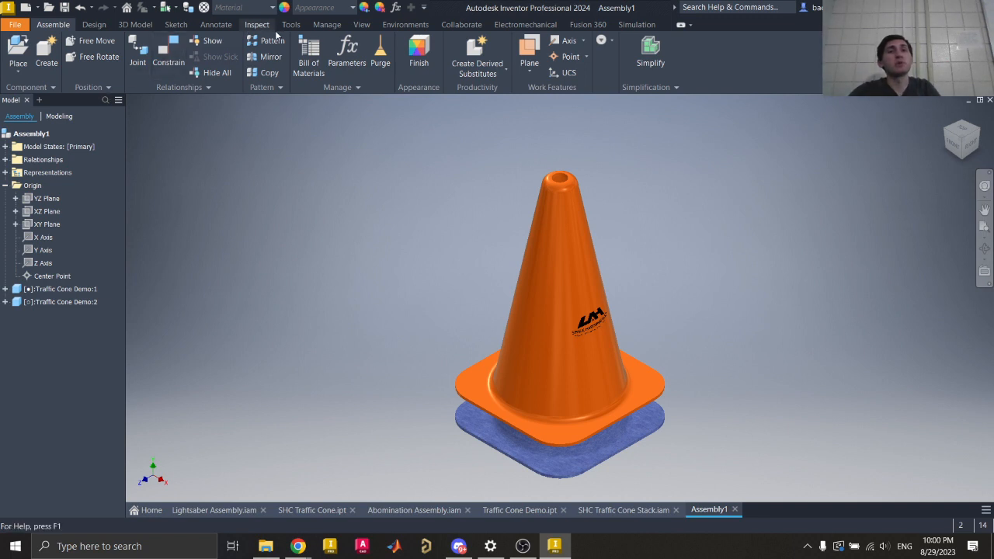
click(361, 26)
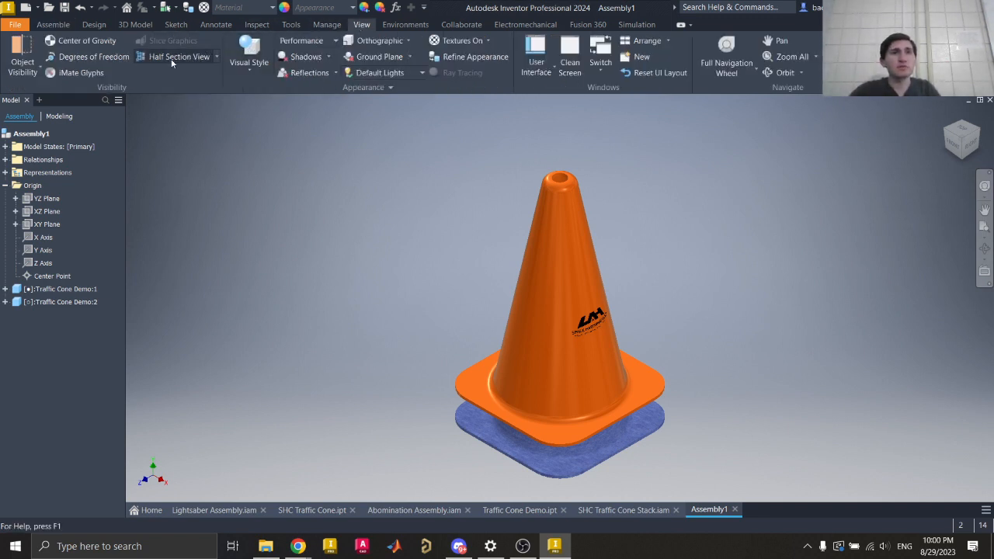
click(216, 56)
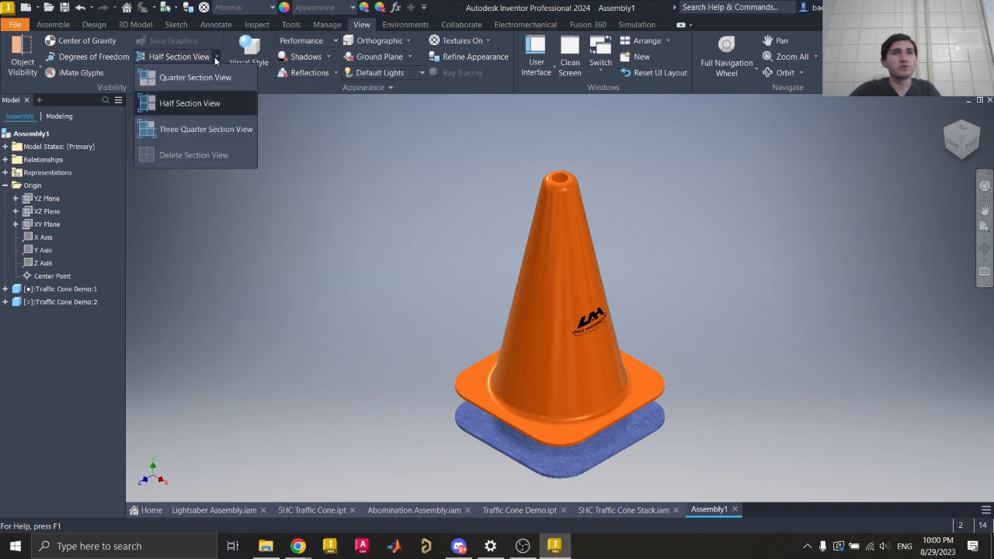
click(190, 104)
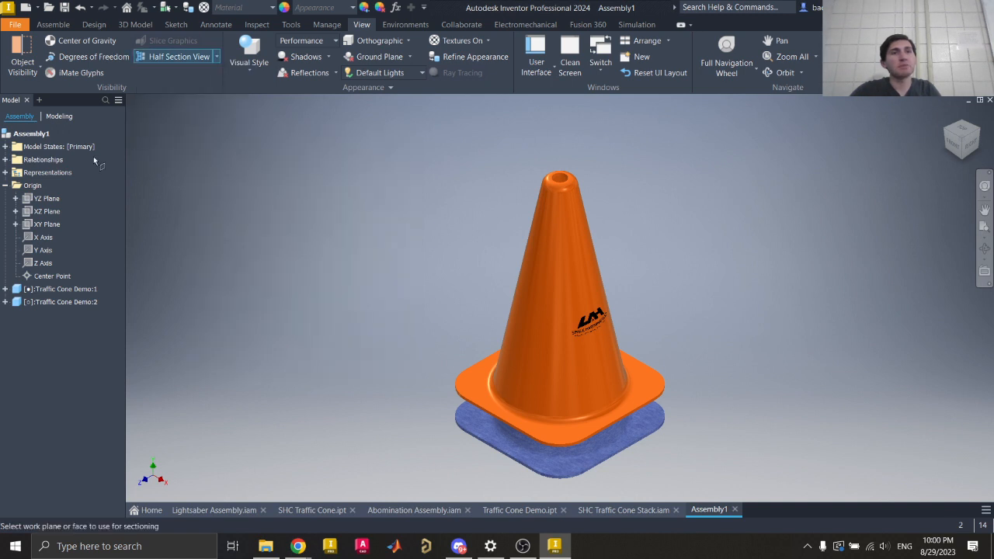
click(46, 199)
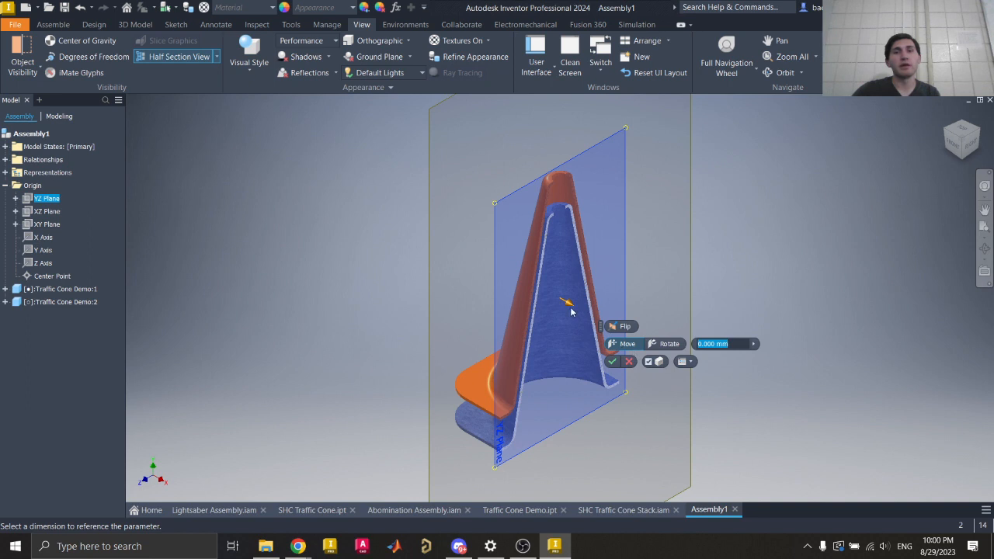
mouse_move(568, 305)
mouse_down()
mouse_move(628, 334)
mouse_move(541, 296)
mouse_move(626, 333)
mouse_move(548, 307)
mouse_move(564, 298)
mouse_move(576, 320)
mouse_up()
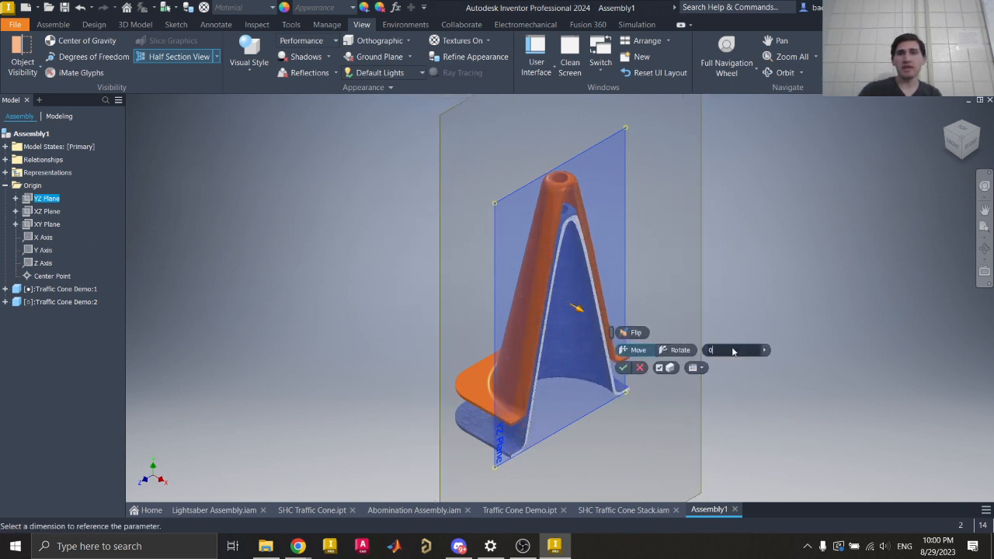
click(623, 367)
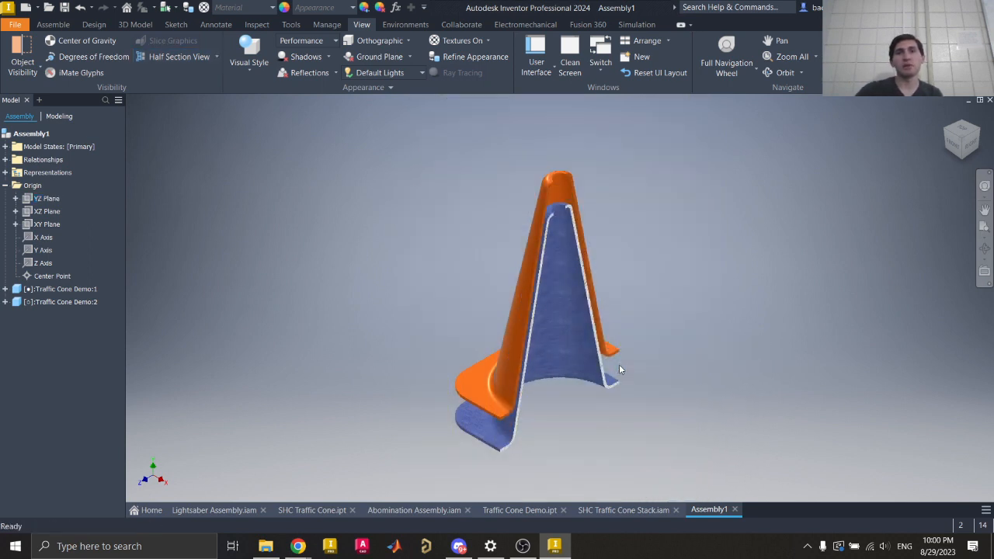
- Examine the gap between the sectioned cones from the right side, and restore the unsectioned isometric view
click(970, 153)
scroll(549, 212, up, 5)
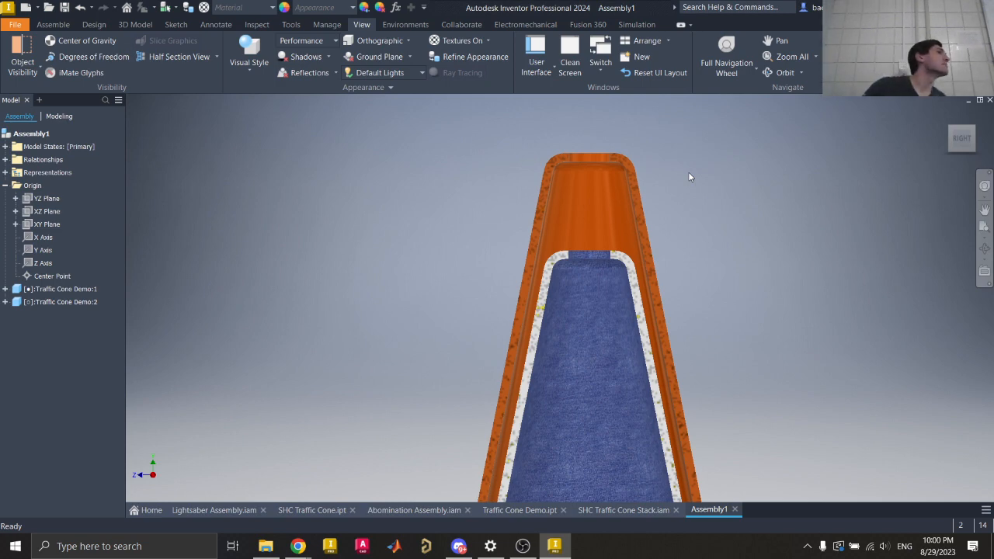
scroll(647, 191, down, 5)
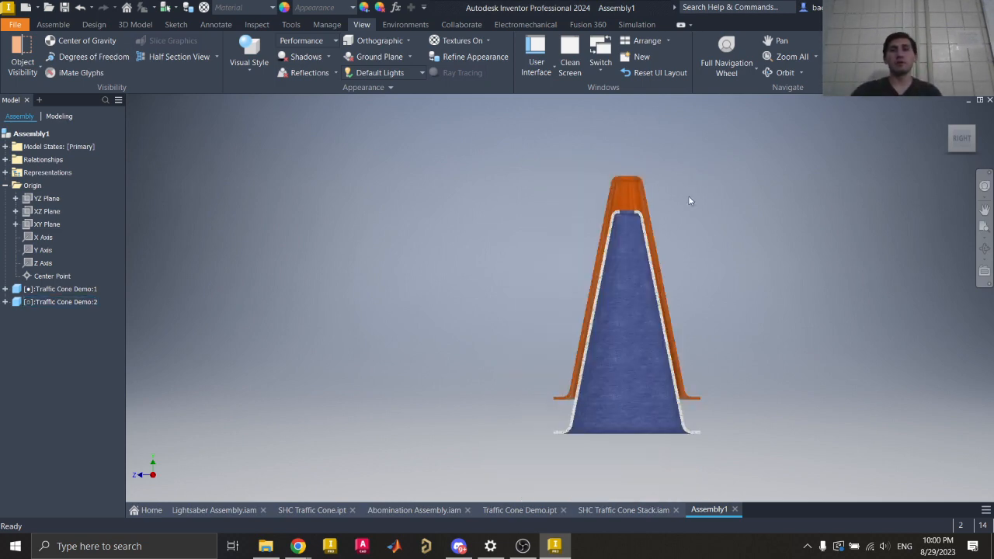
click(946, 115)
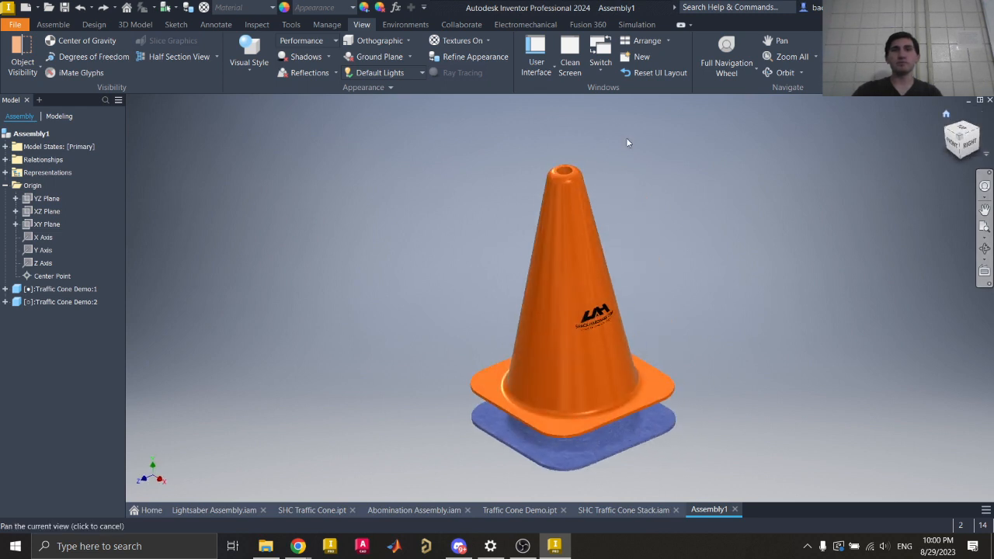
- Raise the orange cone slightly along the shared axis above the blue cone
click(67, 25)
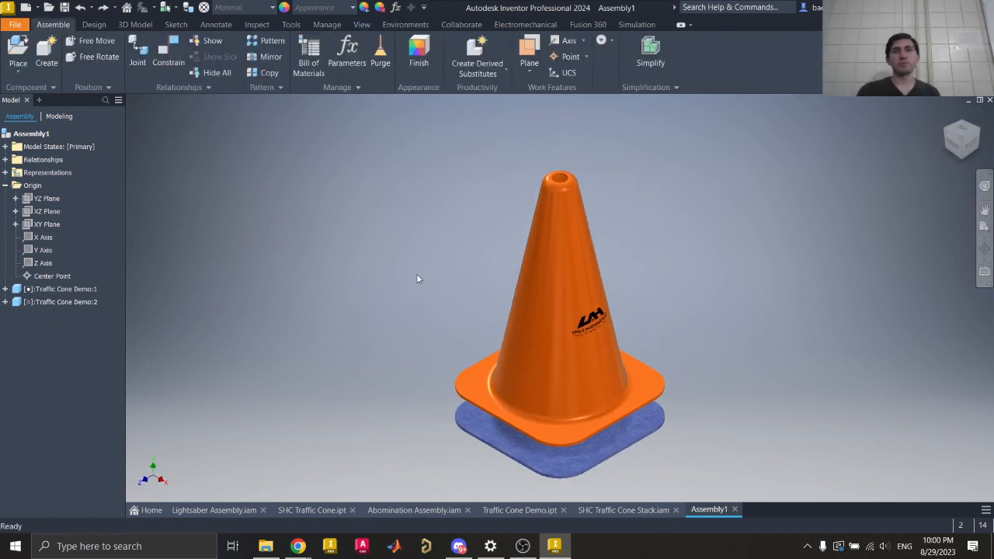
mouse_move(599, 308)
mouse_down()
mouse_move(561, 202)
mouse_move(606, 317)
mouse_move(602, 299)
mouse_up()
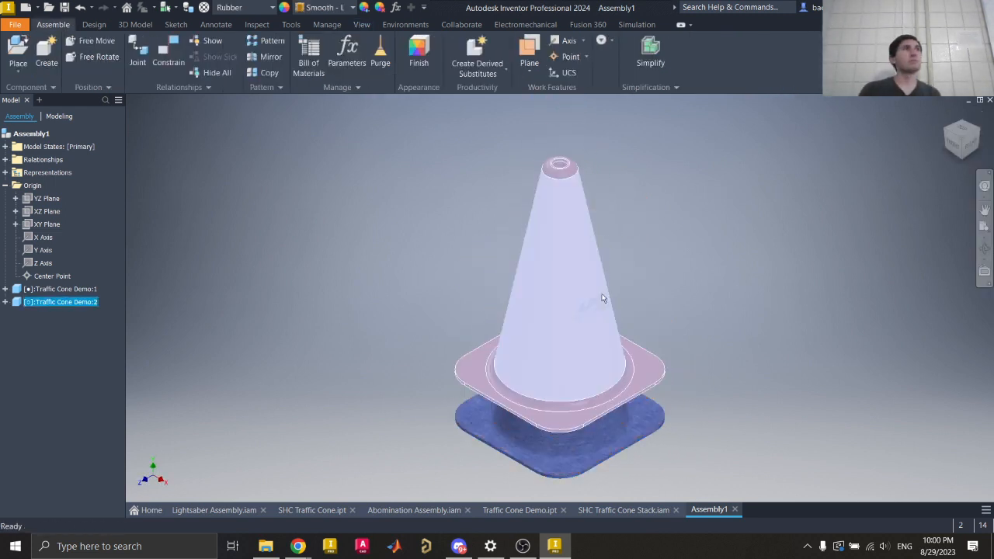
click(640, 285)
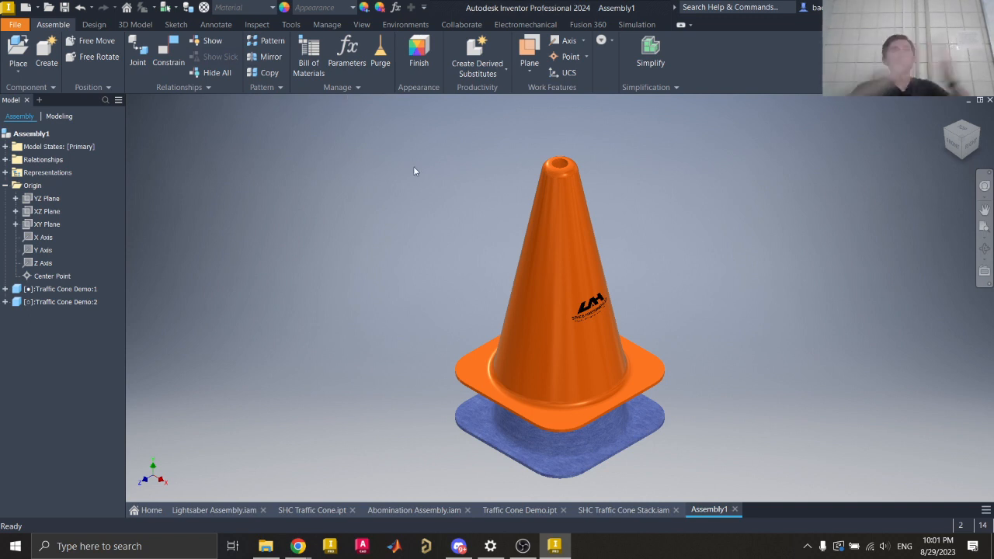
- Cut the raised cone stack with a half section view through the YZ origin plane at 0 mm offset
click(362, 25)
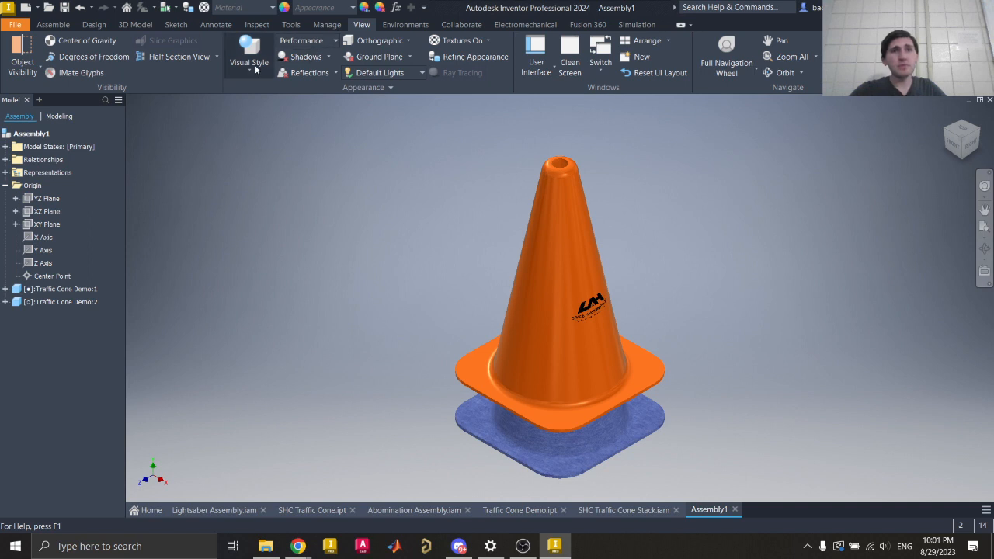
click(216, 56)
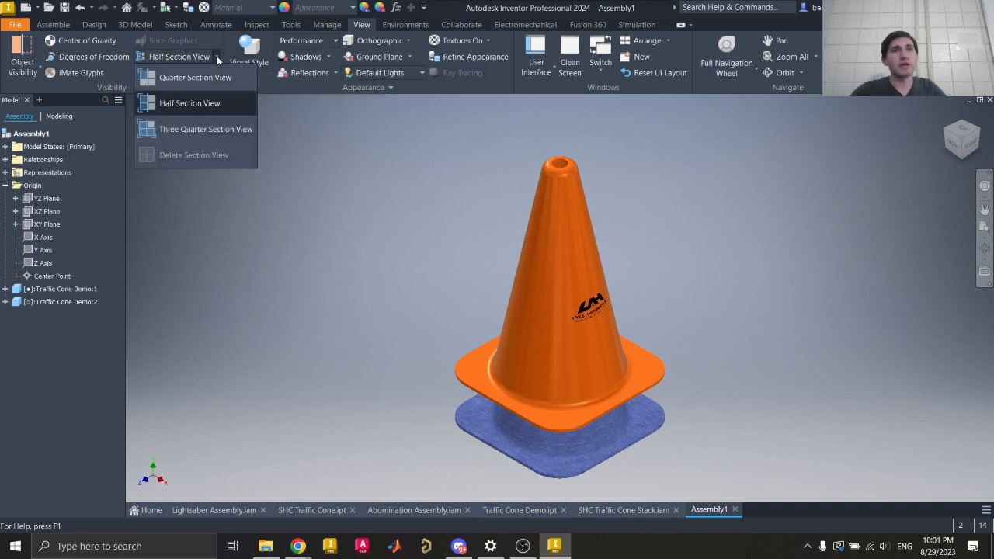
click(202, 106)
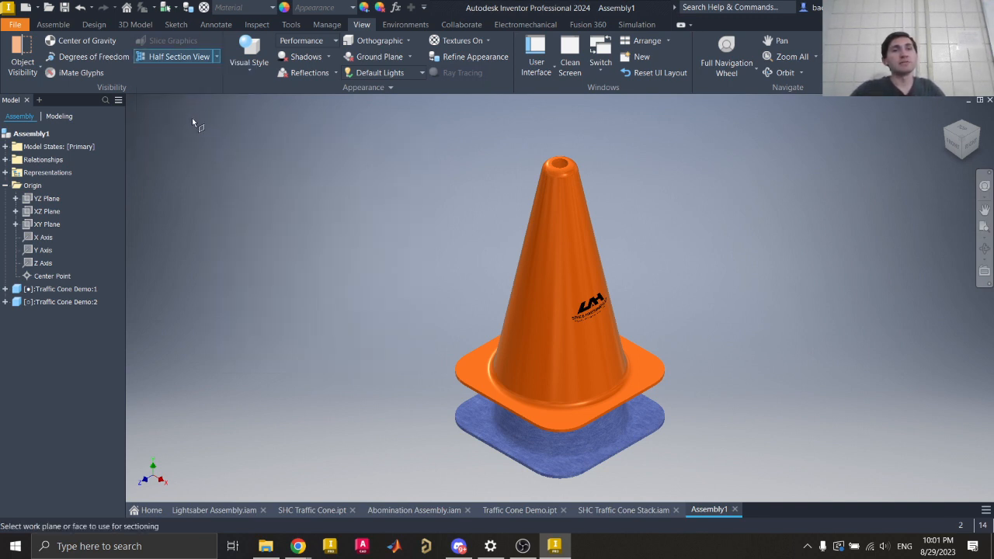
click(45, 203)
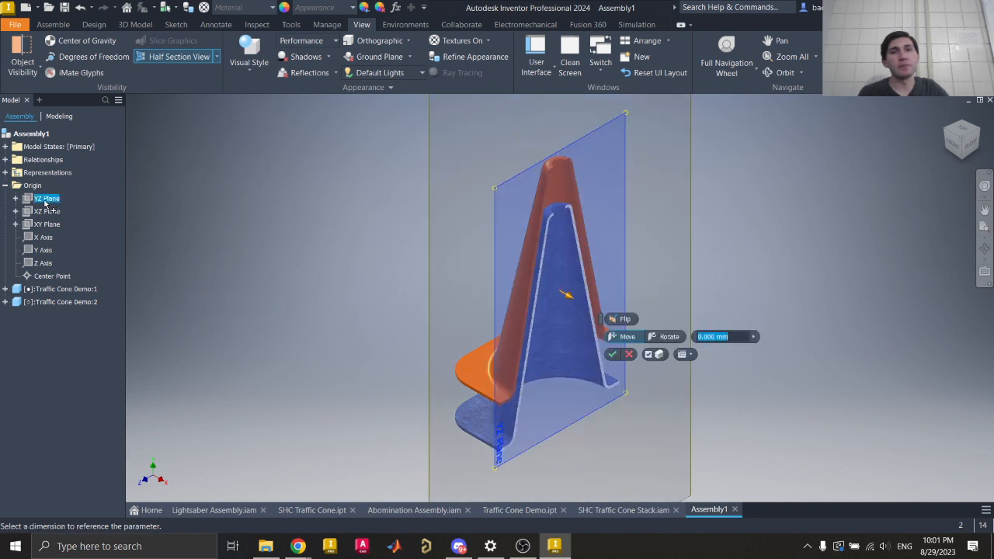
drag(569, 297, 609, 317)
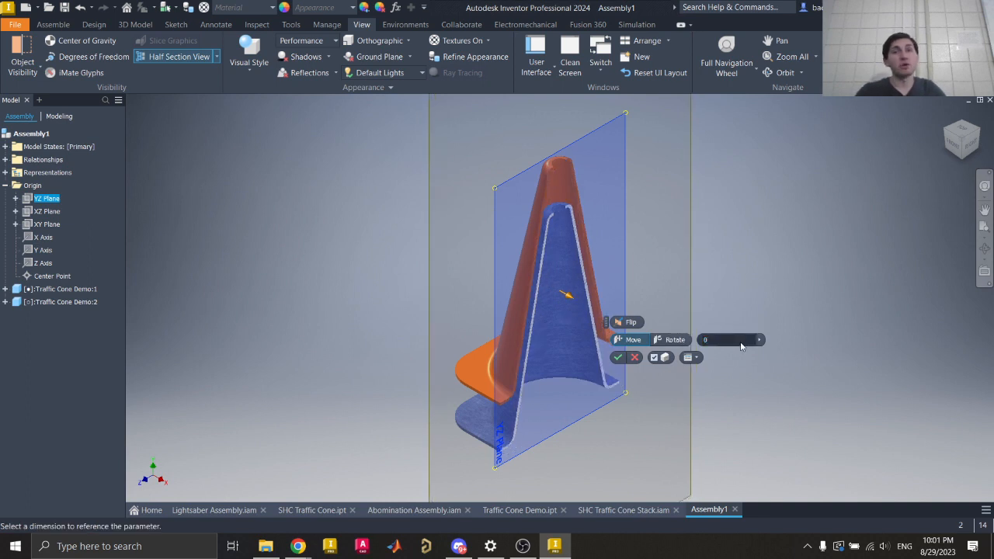
click(620, 358)
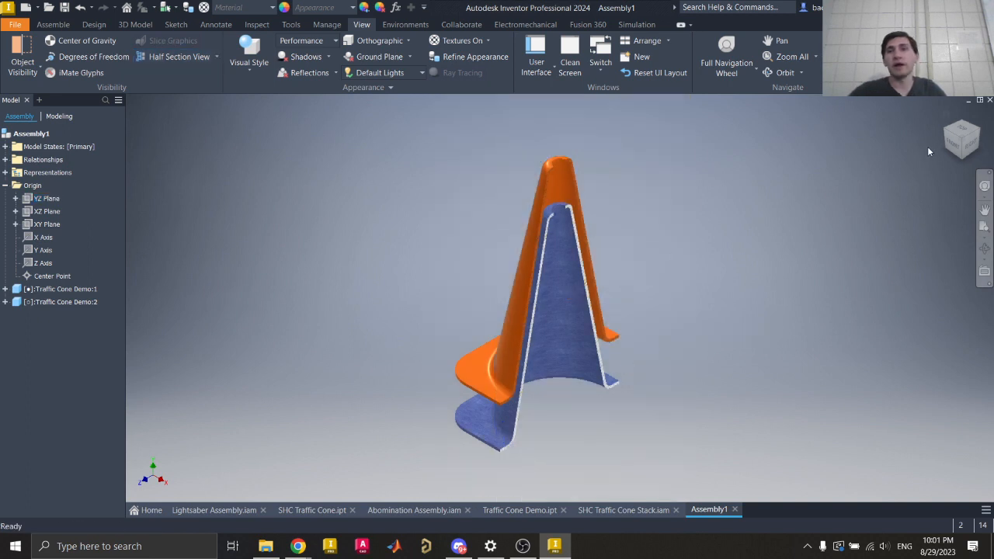
- In the right view, slide the orange cone down toward the blue cone's wall, and raise it to leave a small gap
click(969, 146)
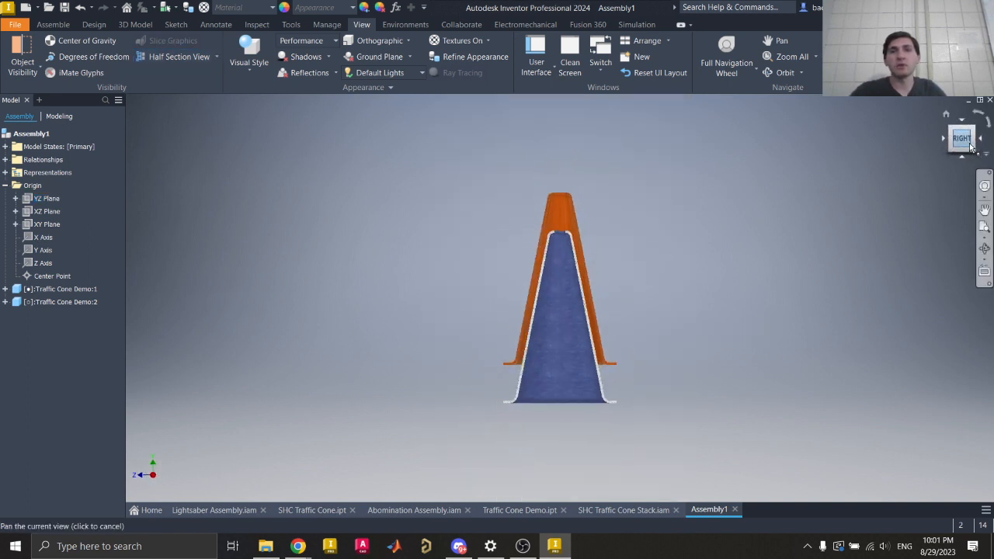
scroll(575, 213, up, 8)
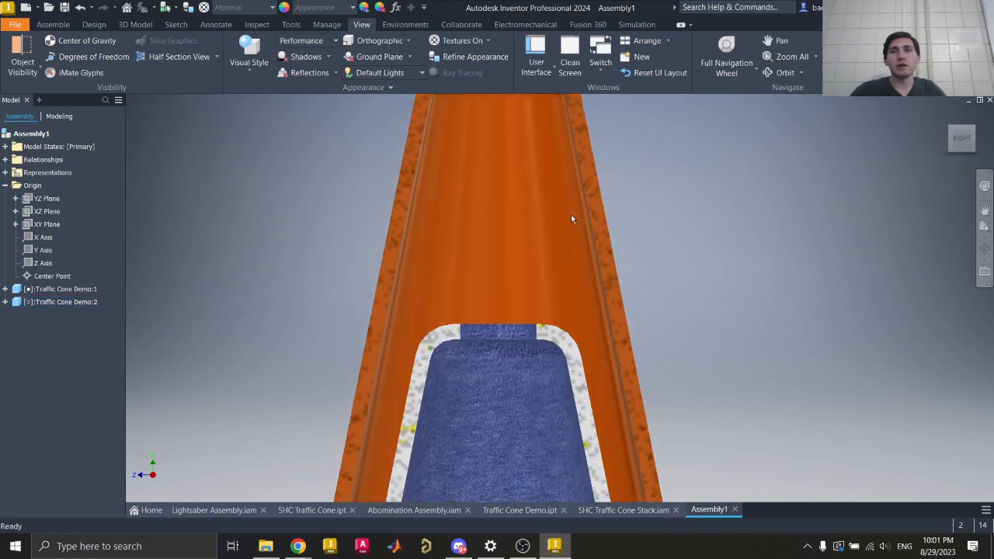
drag(589, 230, 600, 378)
scroll(598, 374, up, 5)
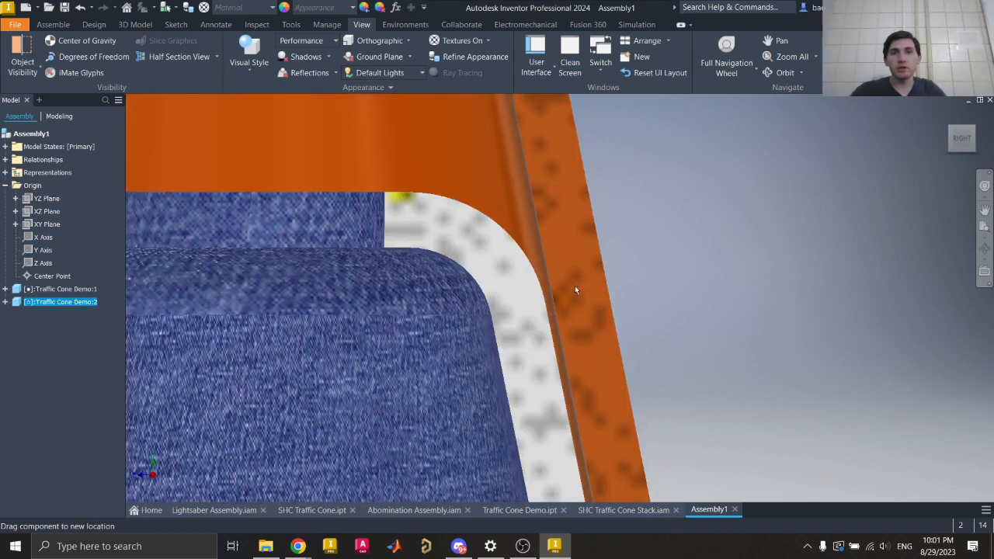
drag(575, 286, 596, 167)
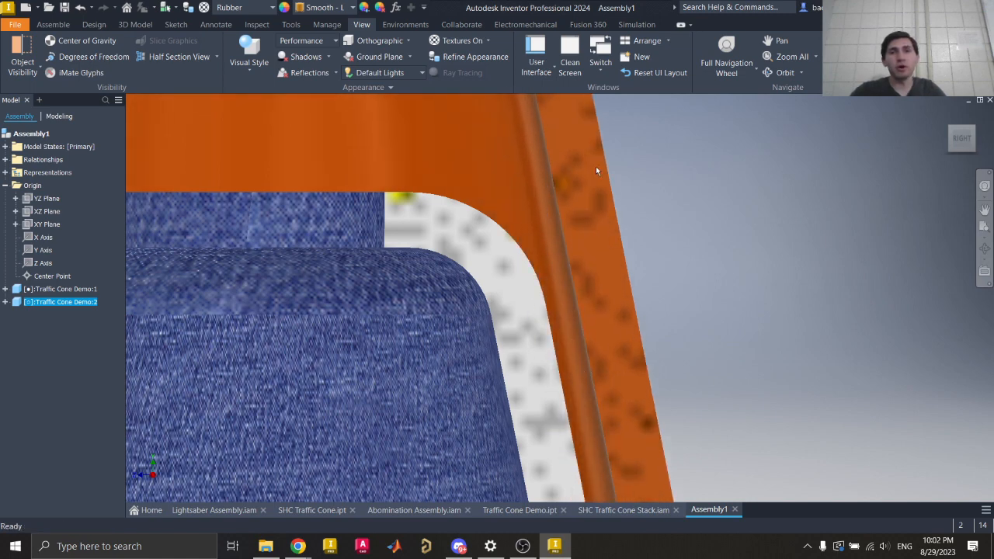
click(695, 173)
- Set up a Tangent assembly constraint with the Inside solution and a 0 mm offset
scroll(696, 172, down, 5)
scroll(646, 218, up, 2)
middle_drag(661, 139, 628, 236)
scroll(629, 236, up, 1)
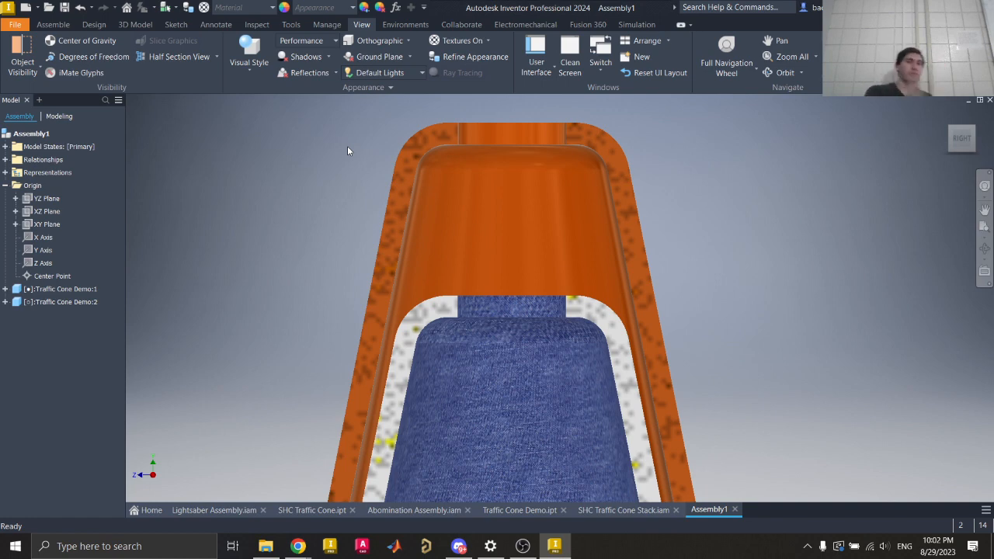
click(65, 24)
click(168, 55)
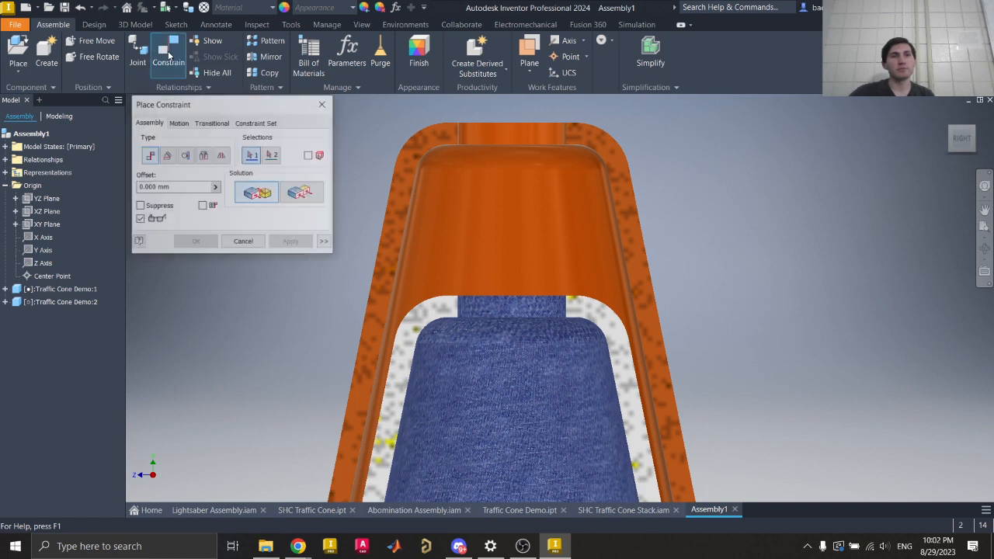
click(185, 156)
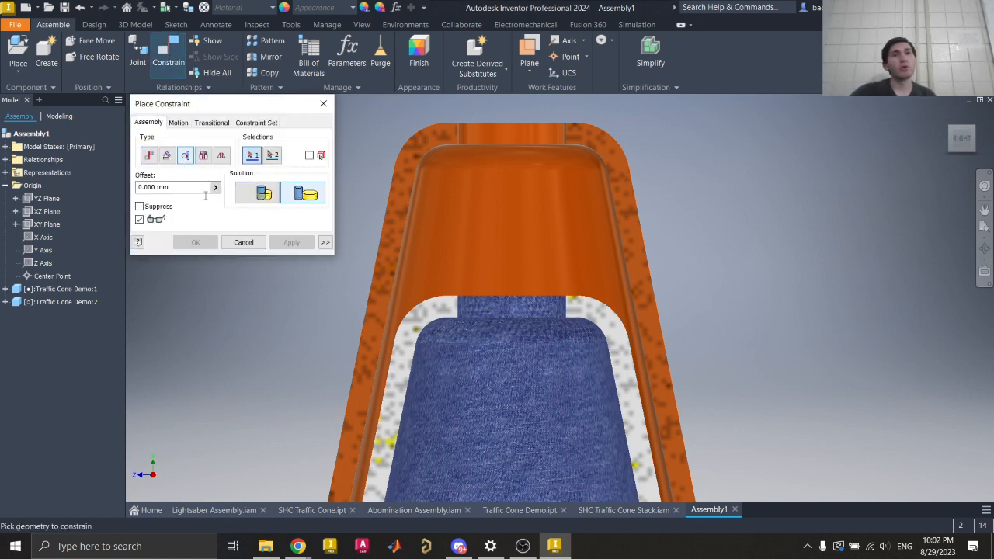
click(265, 201)
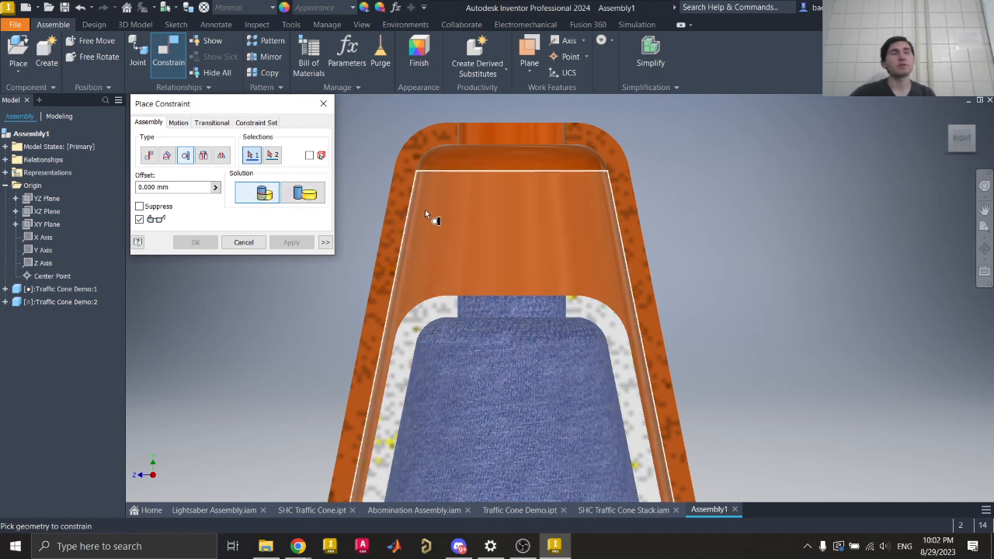
- Apply the Inside tangent constraint at 0 mm offset between the orange cone's inner conical wall and the blue cone's outer conical wall
click(441, 226)
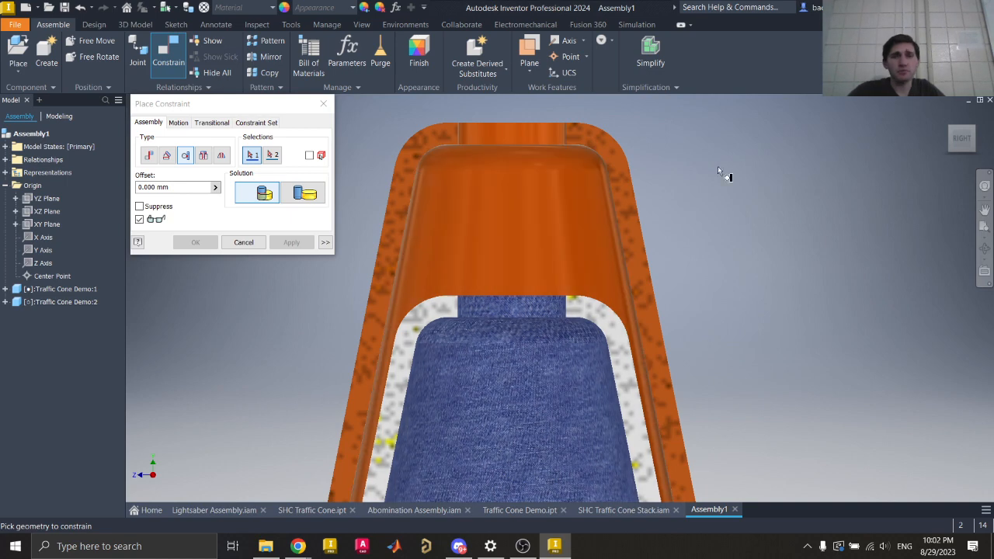
drag(960, 146, 925, 155)
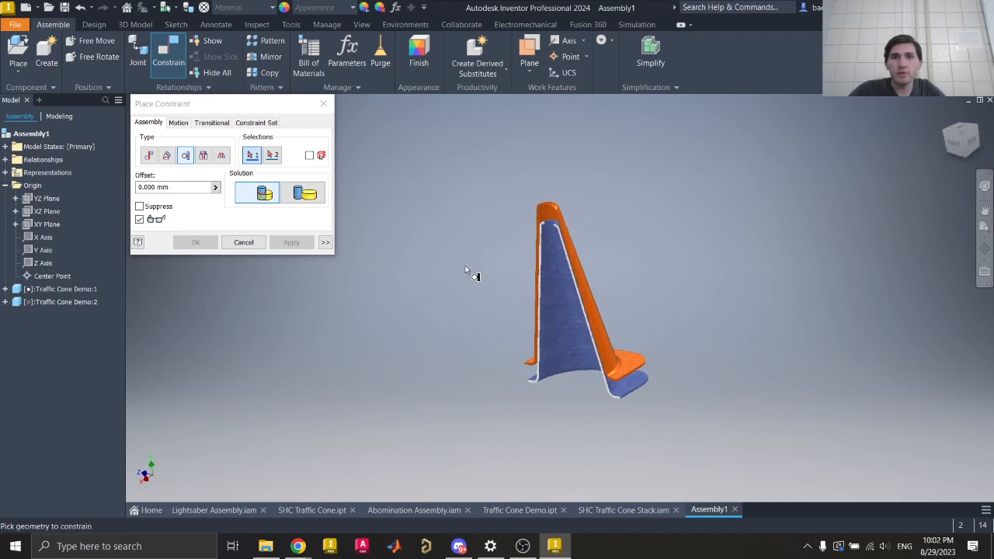
scroll(577, 219, up, 5)
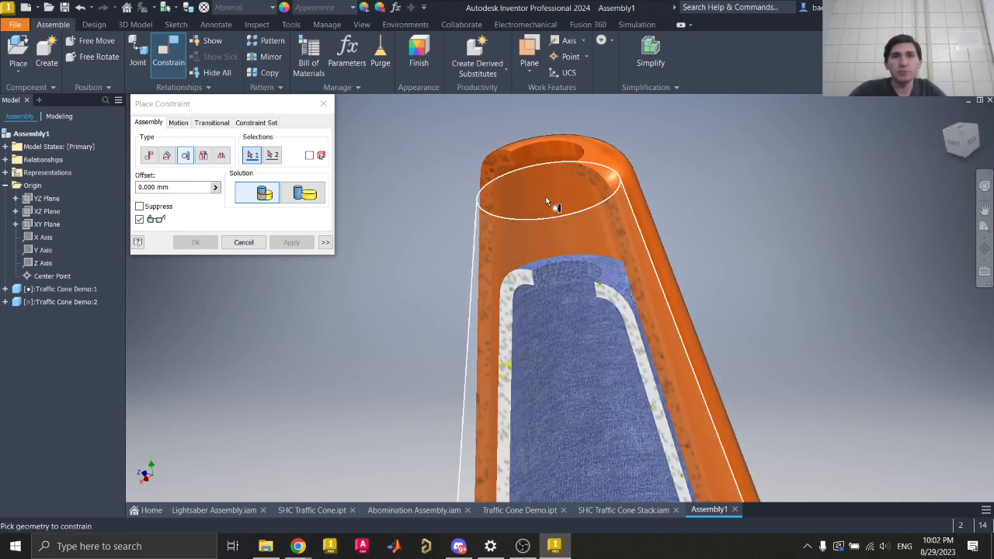
mouse_move(564, 216)
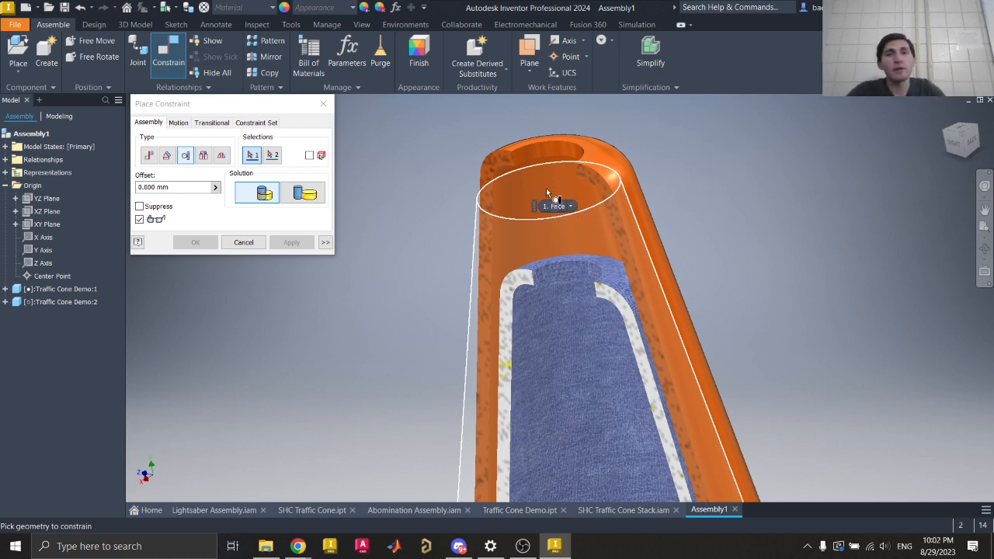
click(544, 191)
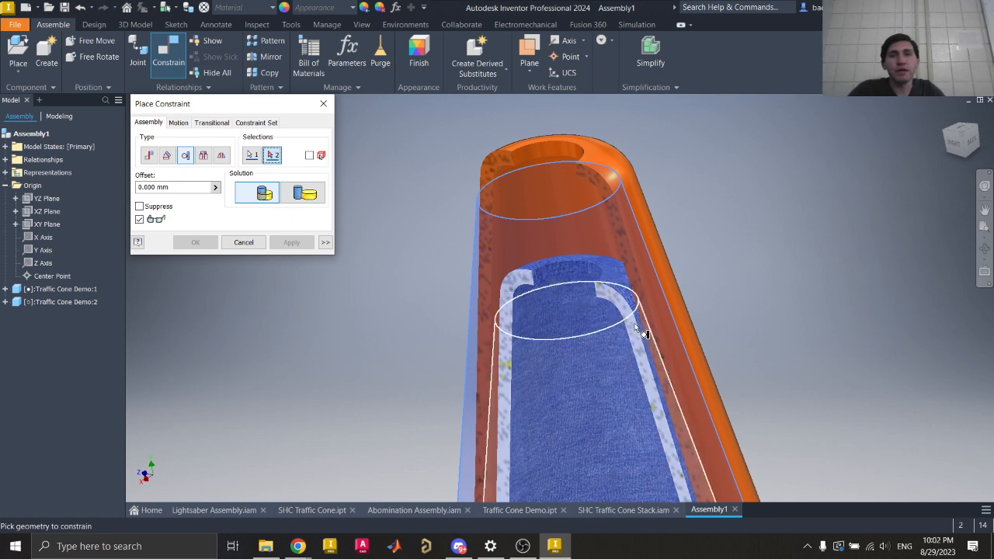
scroll(645, 330, up, 2)
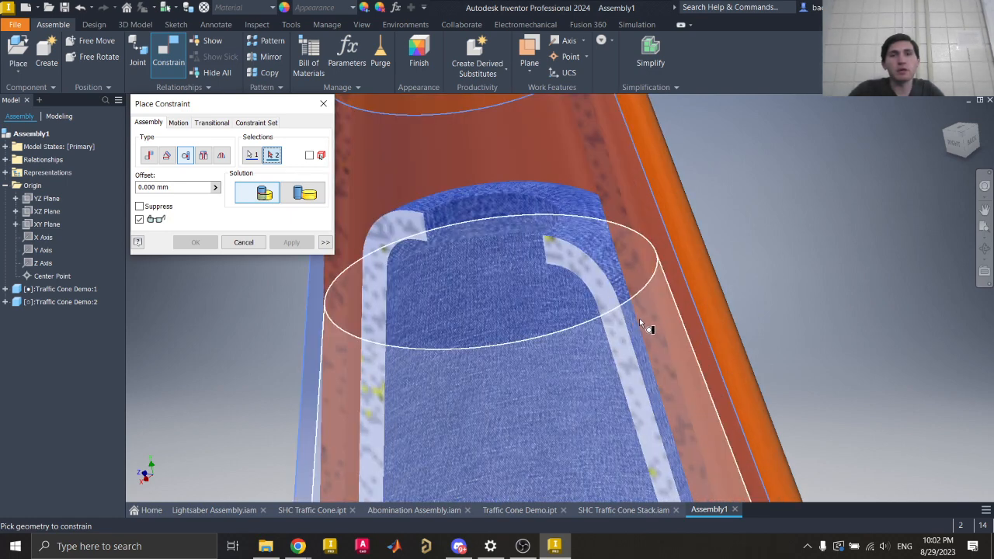
click(641, 328)
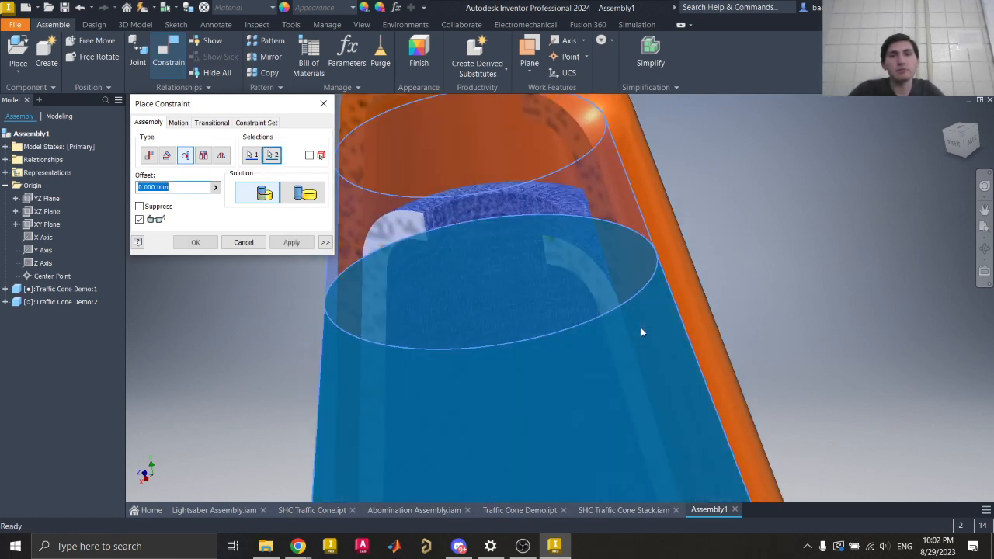
click(293, 243)
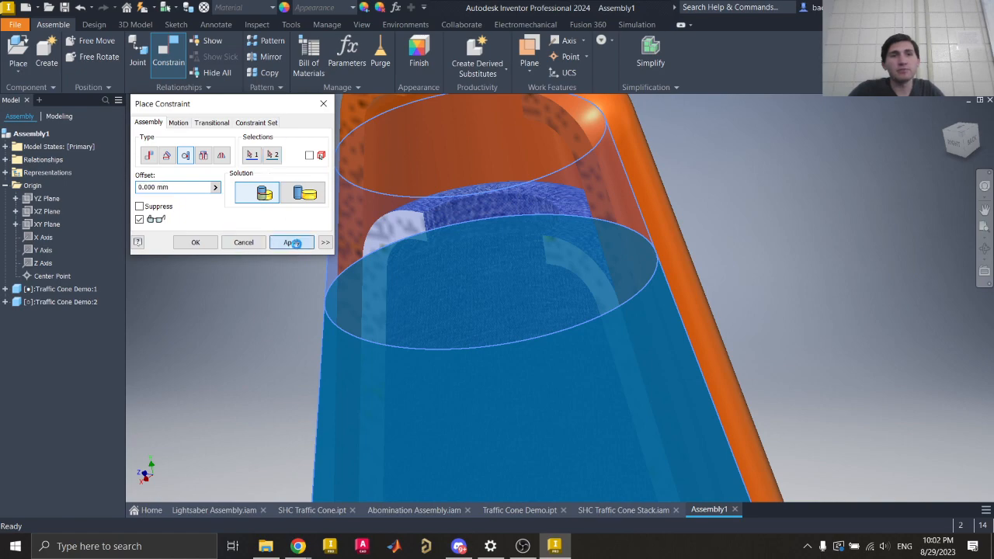
key(Escape)
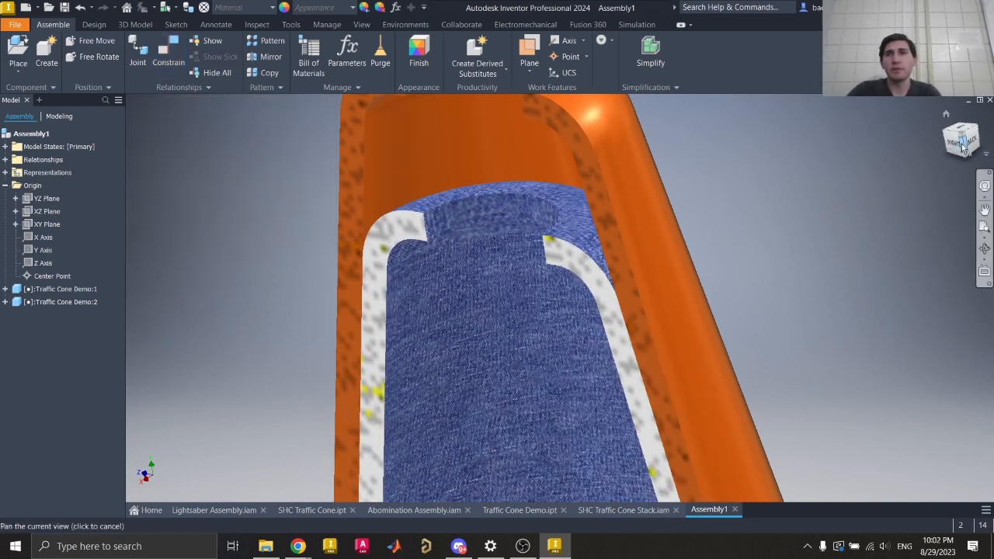
- Examine how the nested cone walls meet in the right-side section, and view the whole stack from the home orientation
click(958, 145)
scroll(630, 219, up, 6)
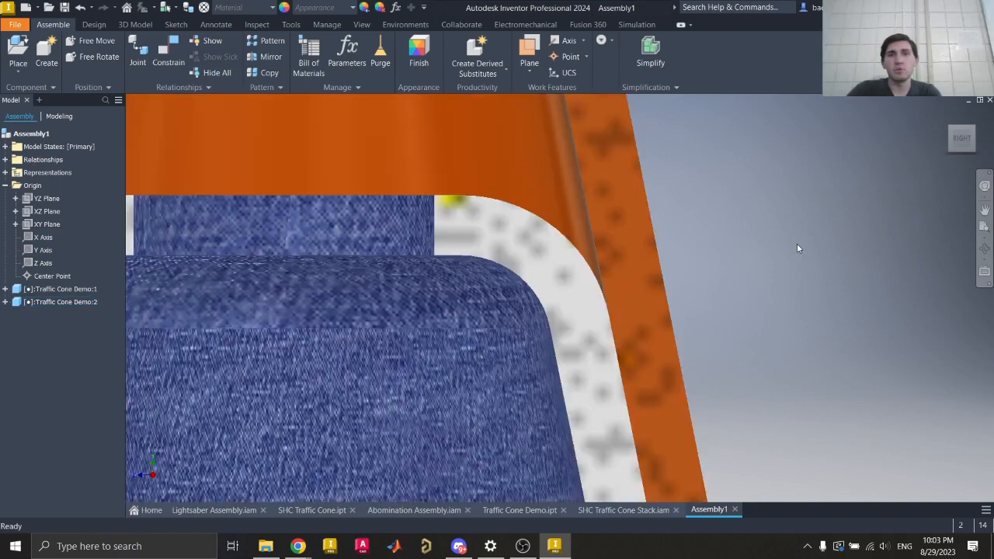
mouse_move(819, 377)
middle_down()
mouse_move(788, 255)
mouse_move(682, 485)
mouse_move(744, 544)
middle_up()
middle_drag(661, 195, 740, 402)
scroll(731, 319, down, 5)
middle_drag(731, 320, 662, 213)
scroll(551, 151, down, 3)
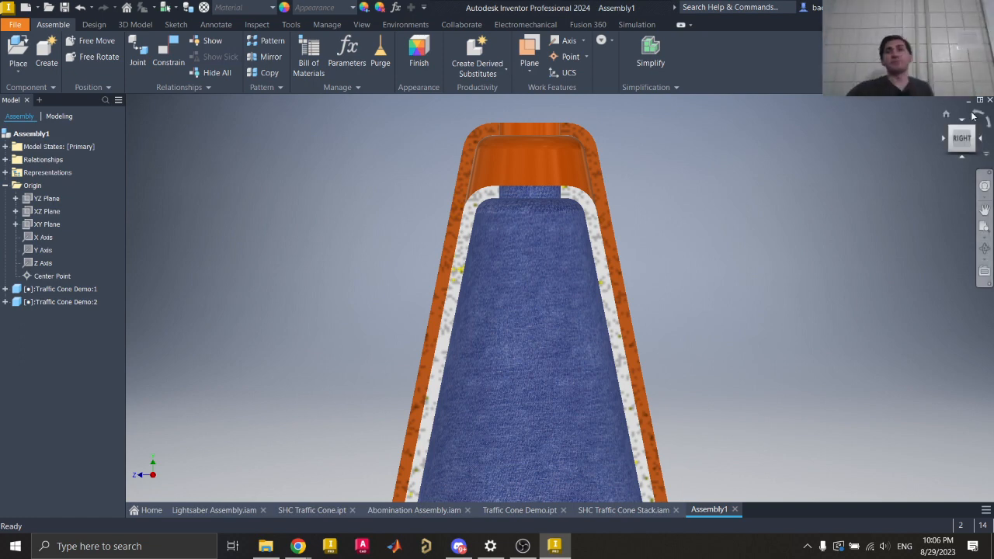
click(946, 115)
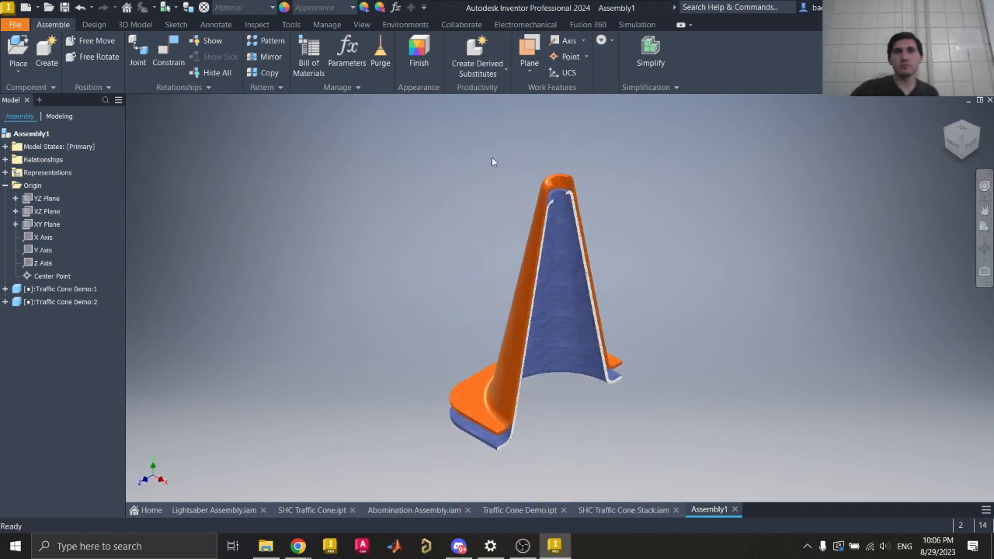
click(573, 205)
click(575, 208)
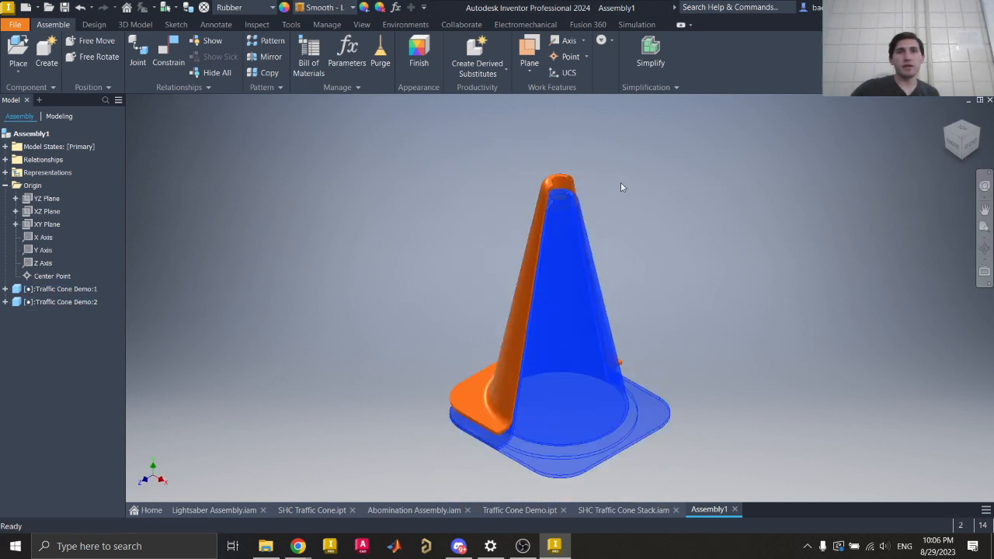
key(alt+v)
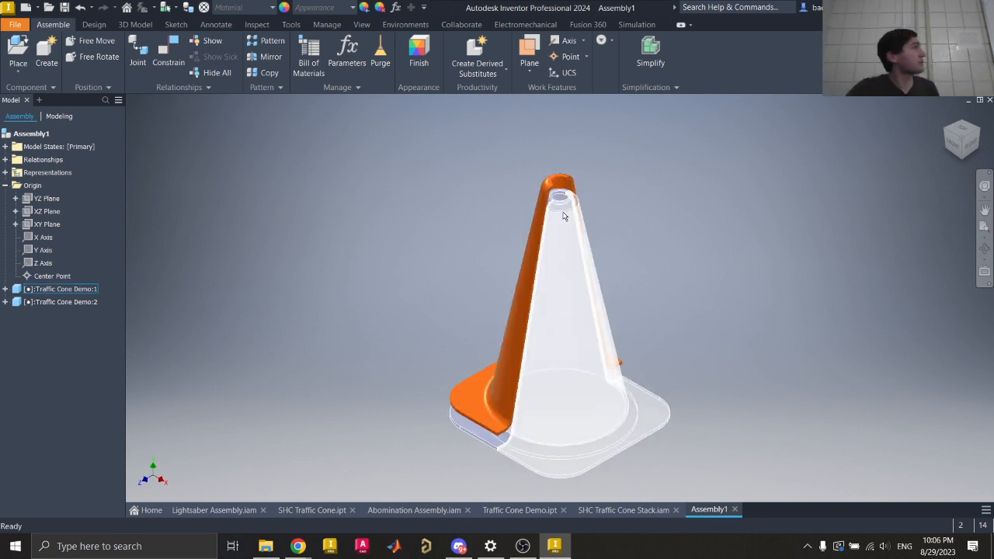
- Delete the tangent constraint of Traffic Cone Demo:2 and raise the orange cone along the shared axis above the blue cone
click(6, 301)
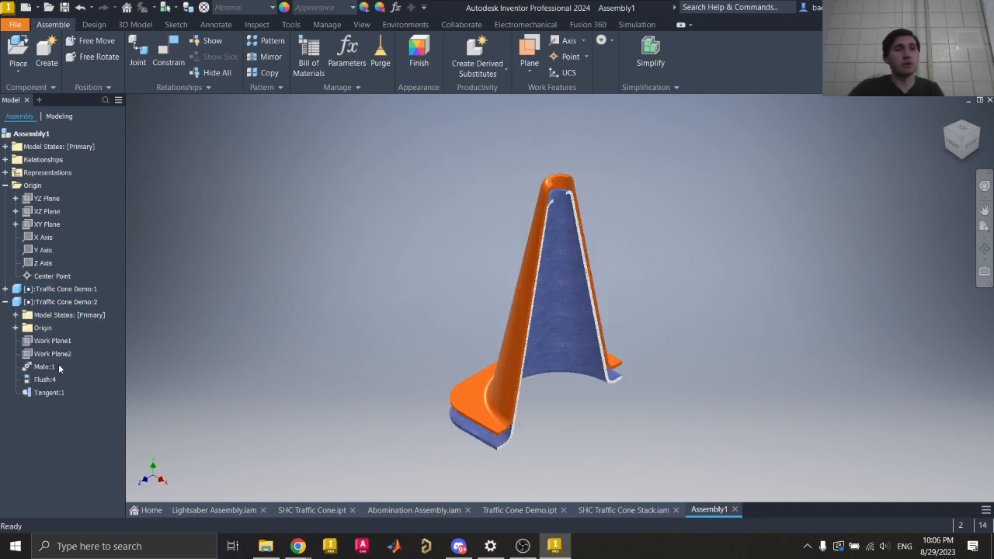
right_click(49, 391)
click(69, 402)
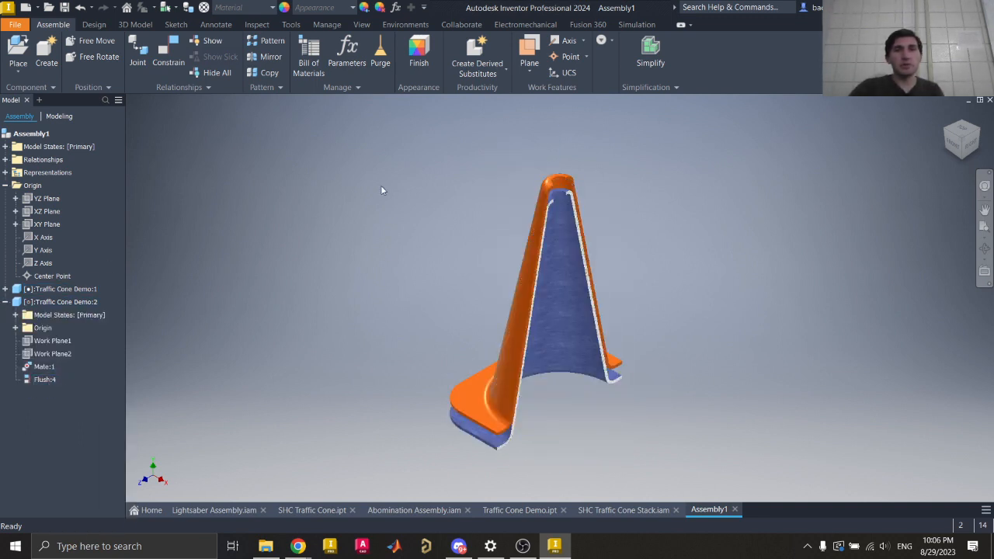
drag(546, 193, 592, 148)
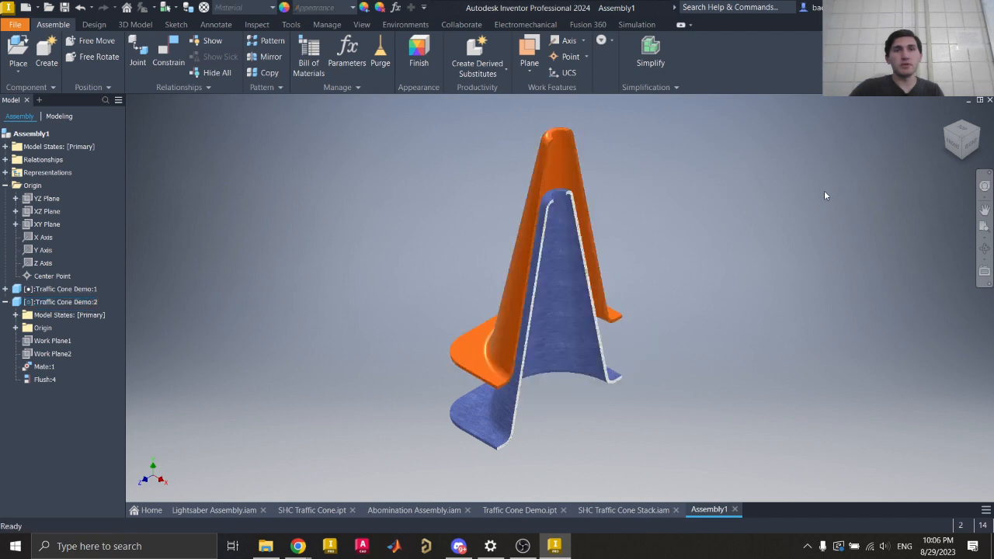
- Set up a new Tangent assembly constraint with the Inside solution and a 0 mm offset for the two sectioned cones
drag(961, 143, 892, 118)
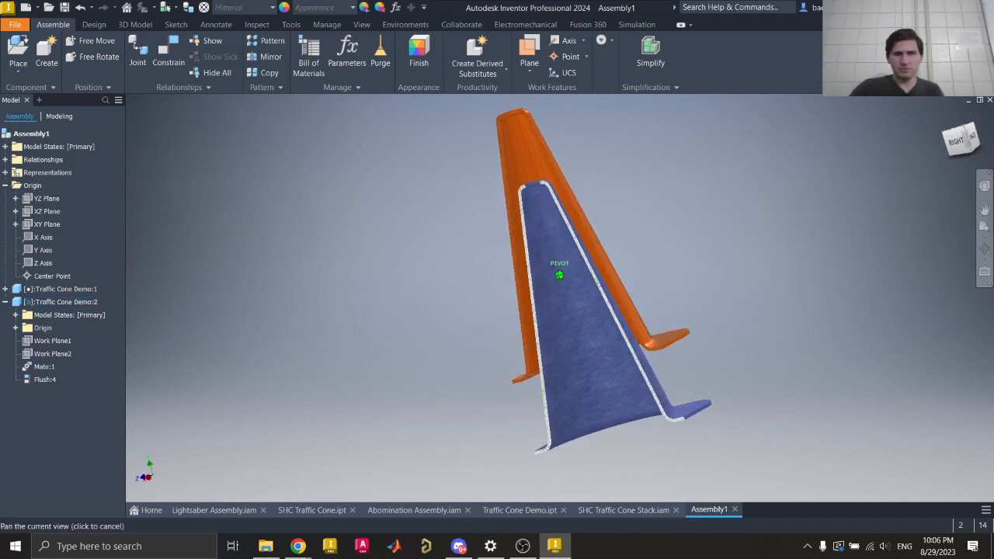
scroll(533, 170, up, 6)
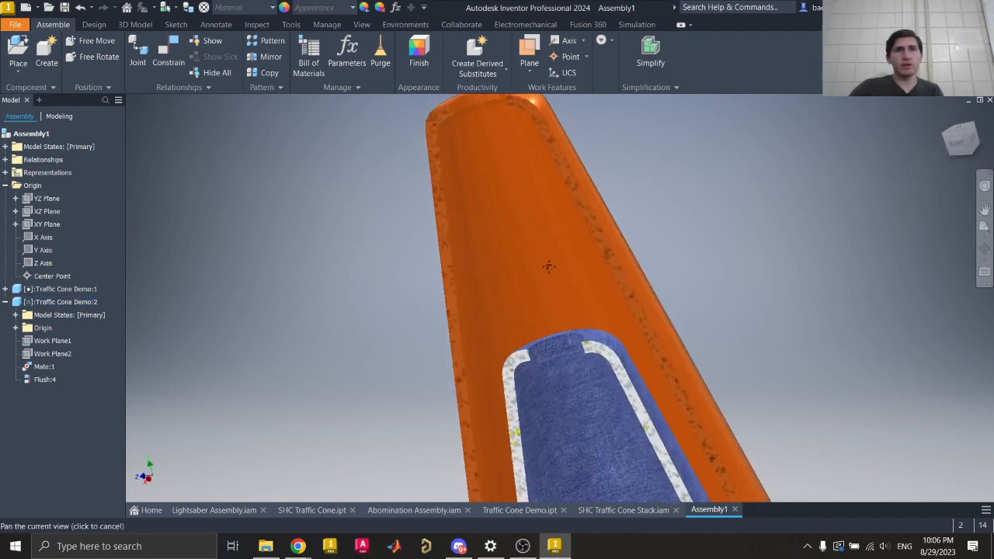
key(Escape)
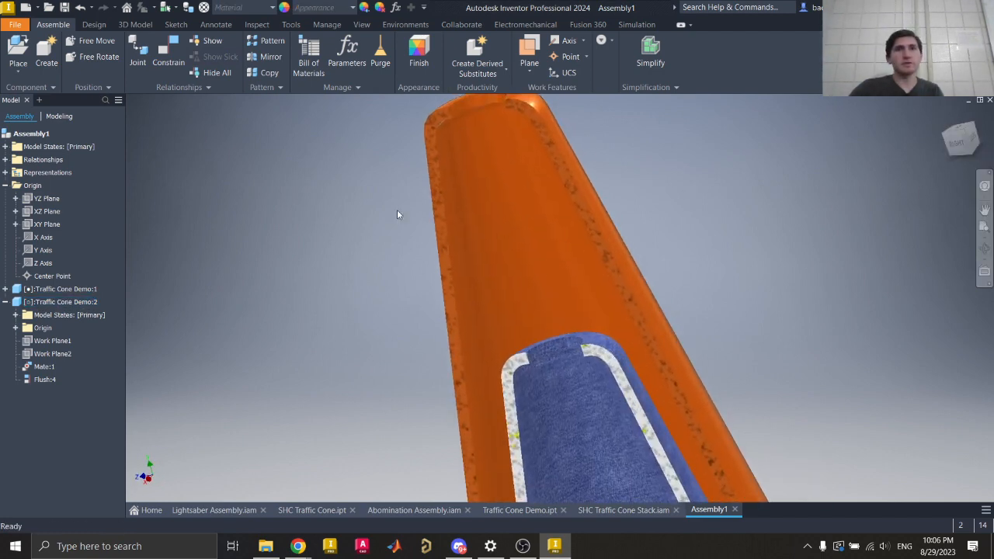
click(168, 61)
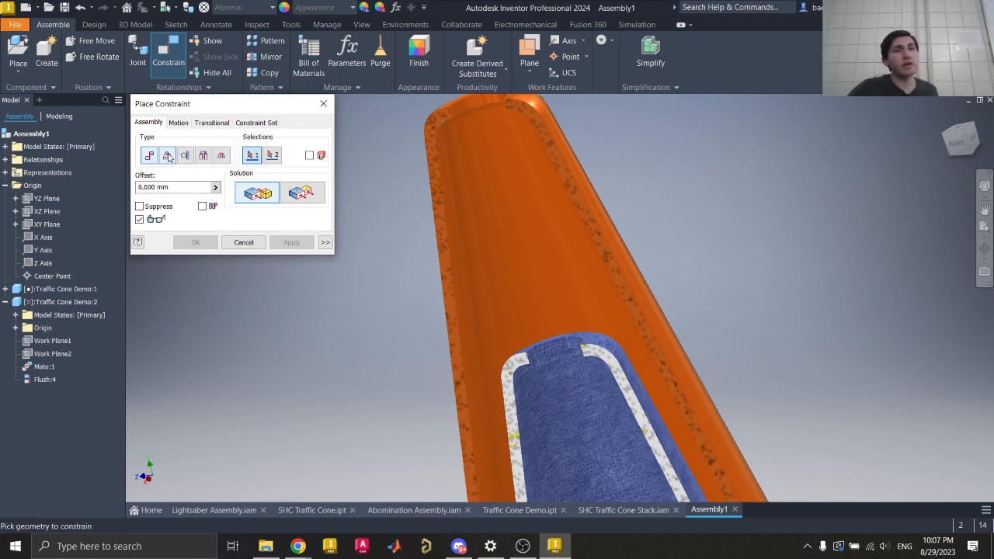
click(167, 156)
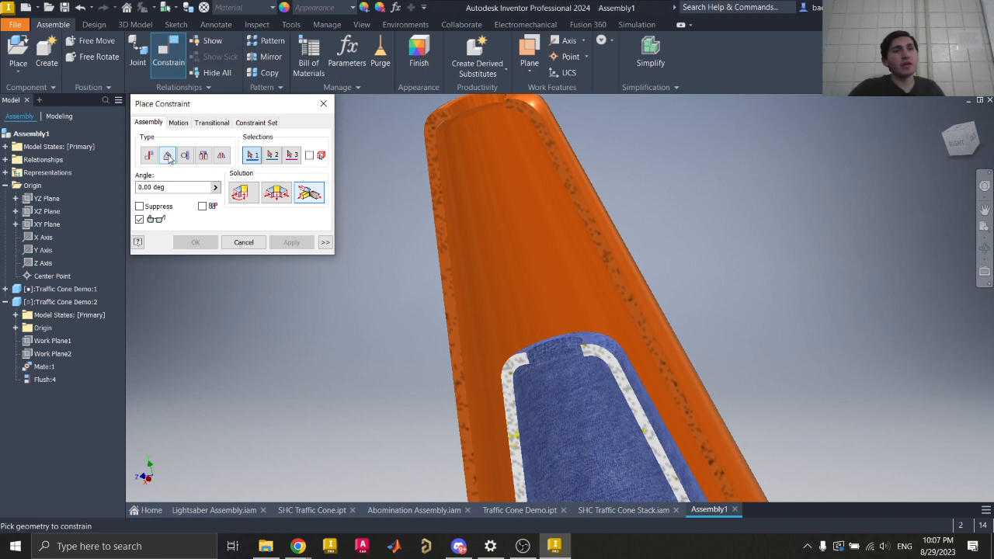
click(184, 156)
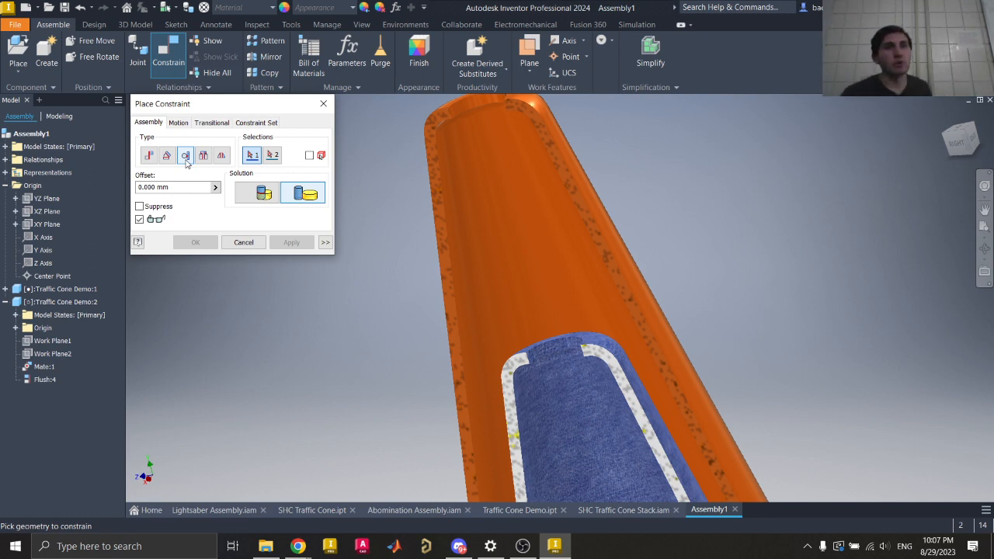
click(265, 194)
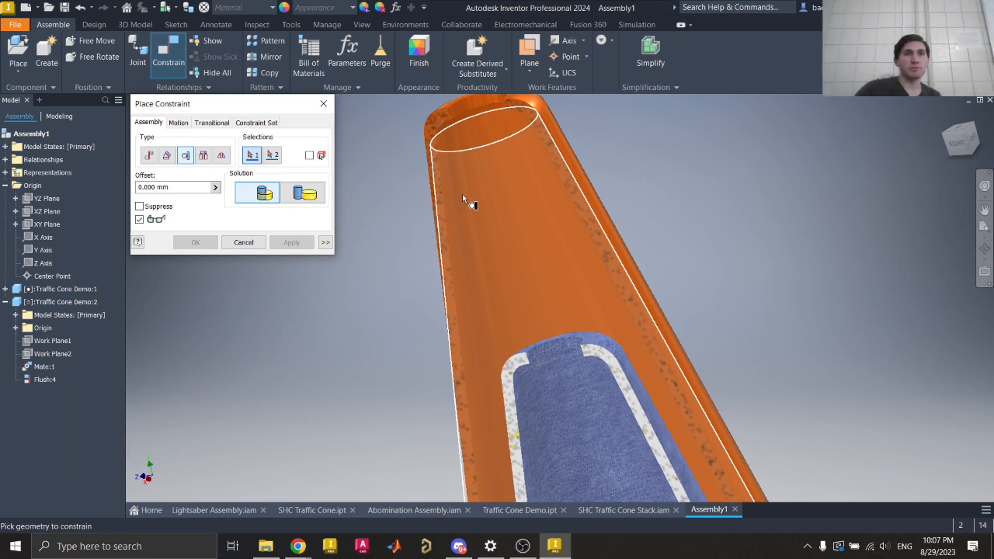
- Constrain the orange cone's inner conical wall tangent to the blue cone's outer conical wall and finish constraining
click(463, 198)
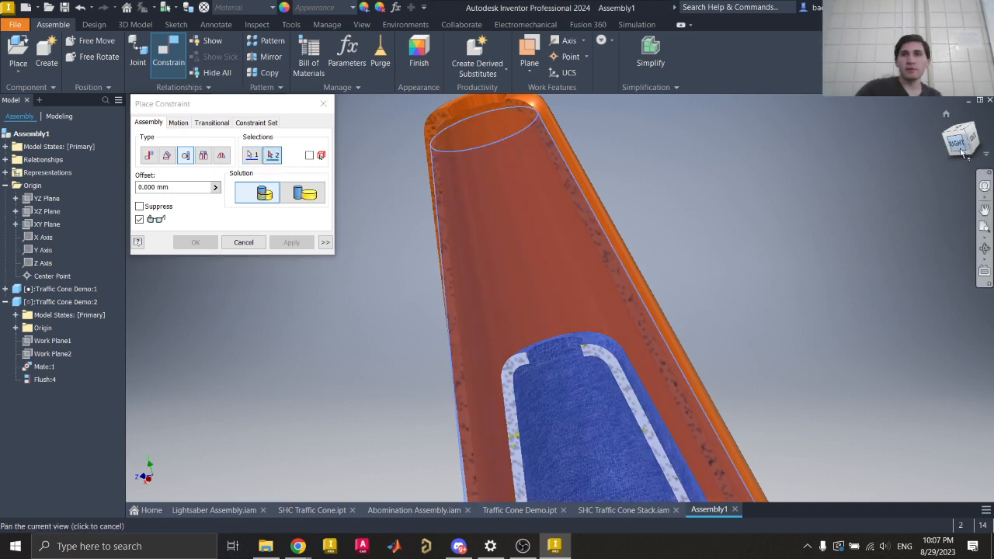
click(963, 152)
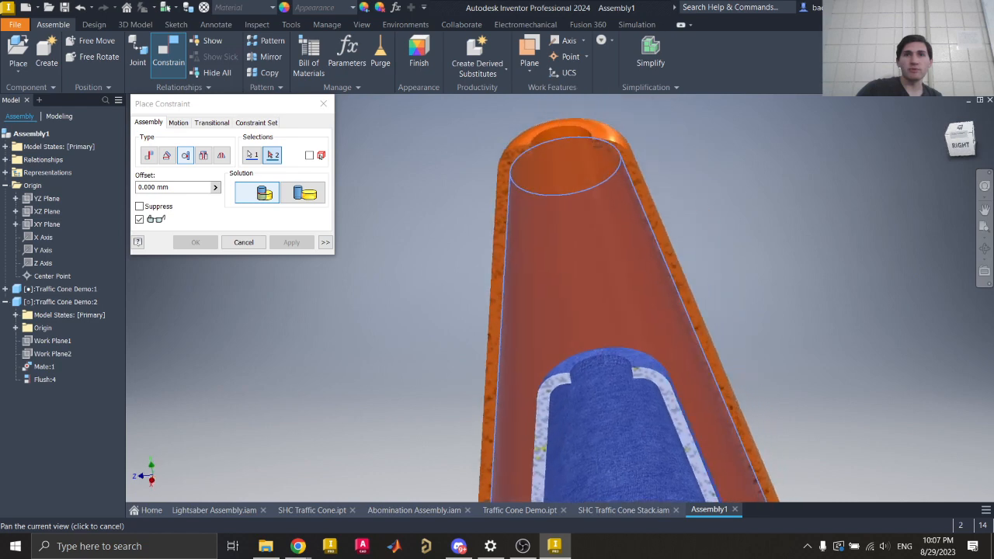
shift+middle_drag(777, 257, 714, 254)
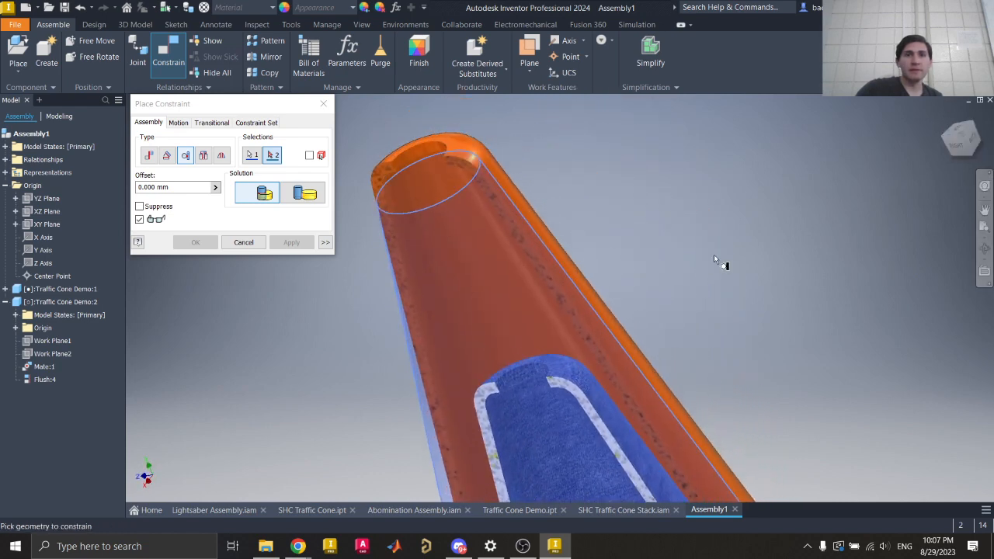
middle_drag(688, 294, 656, 153)
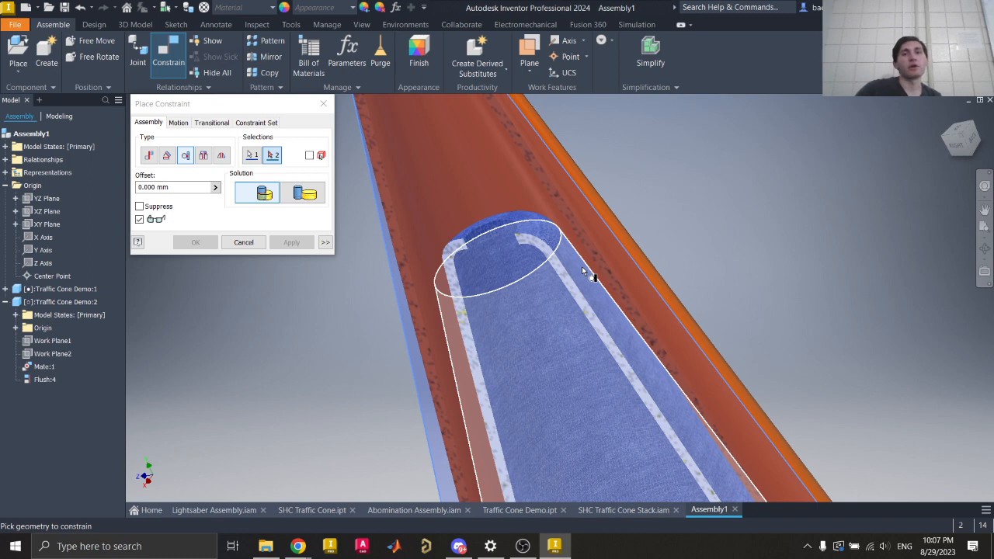
click(582, 266)
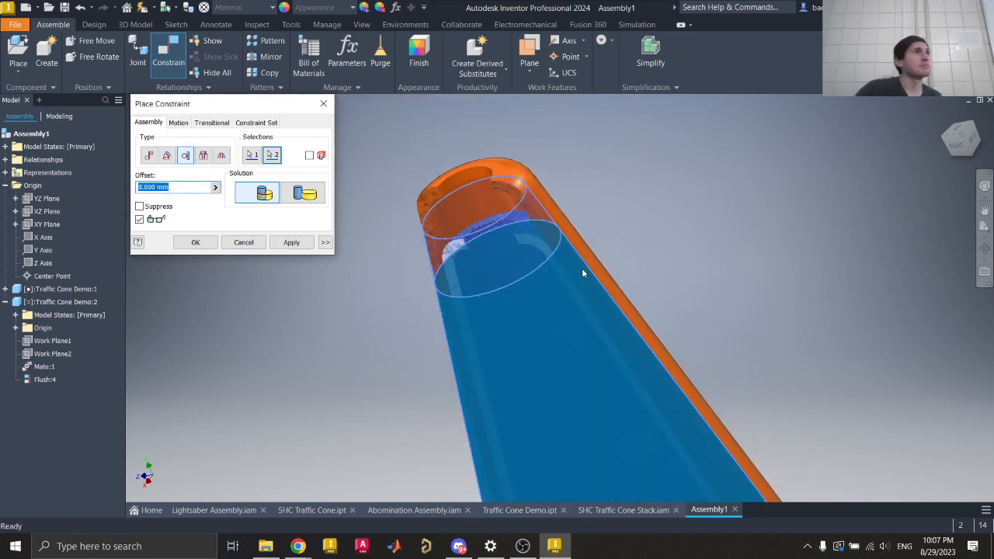
click(290, 243)
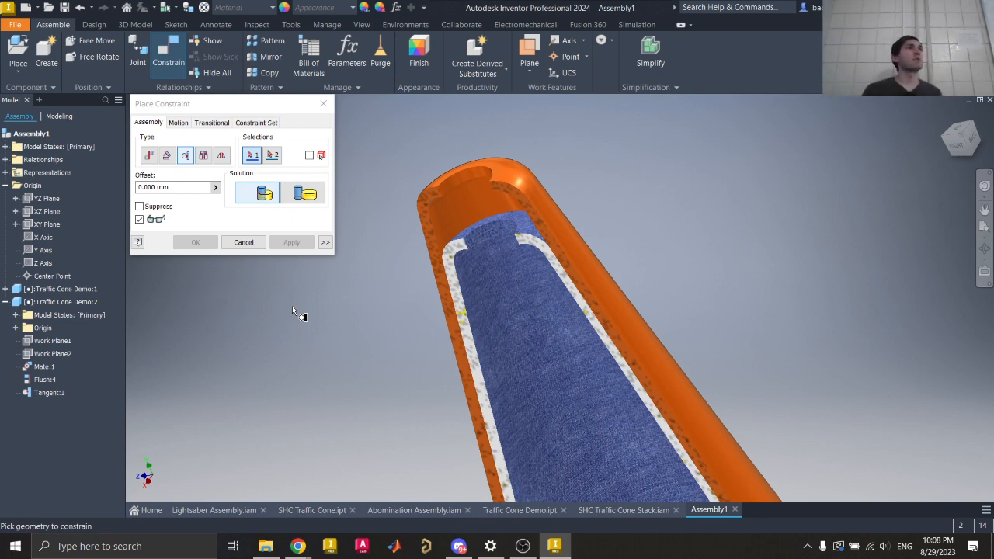
key(Escape)
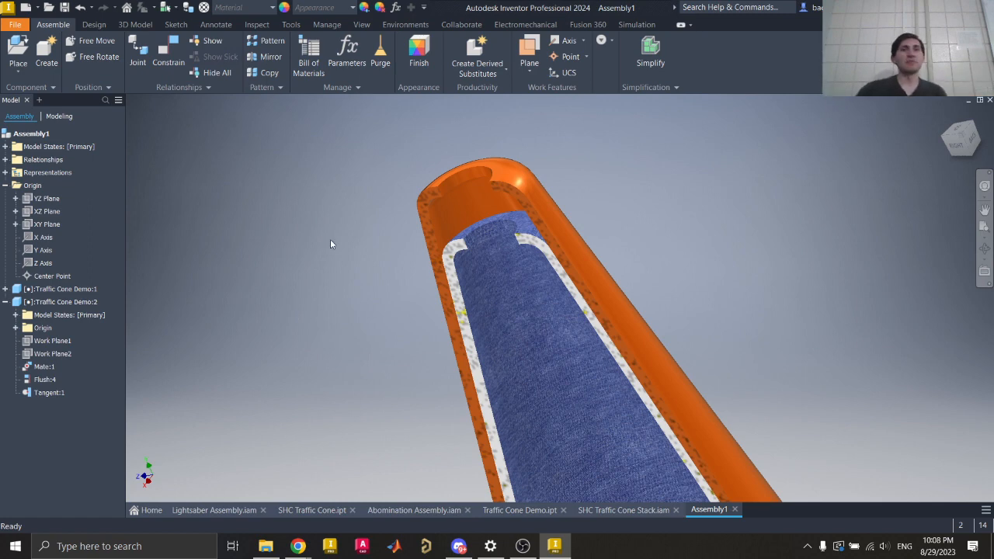
- Switch to the Intro to CAD Class 2023 presentation in Chrome and view the Drawing Design slides from 49 to 51
mouse_move(298, 546)
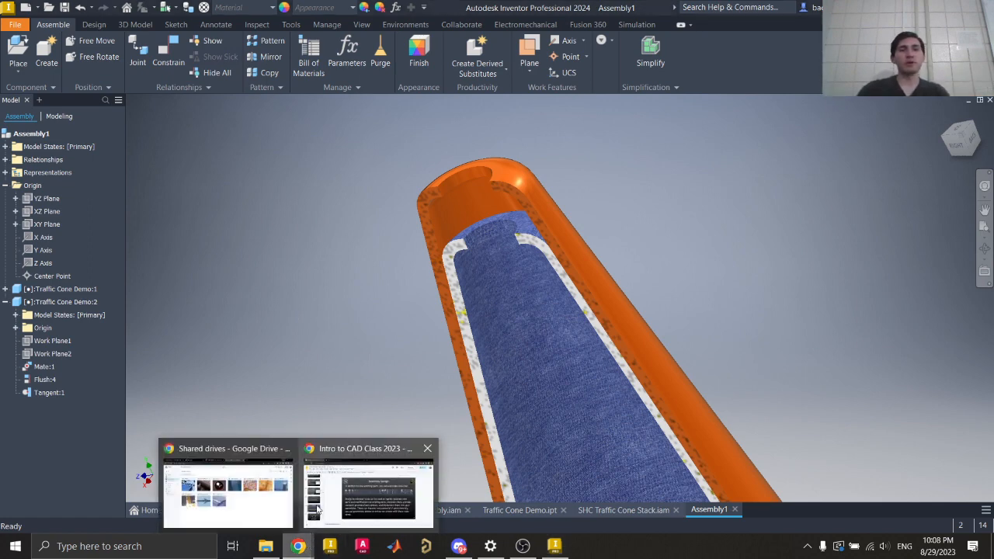
click(362, 486)
scroll(80, 326, down, 8)
click(87, 244)
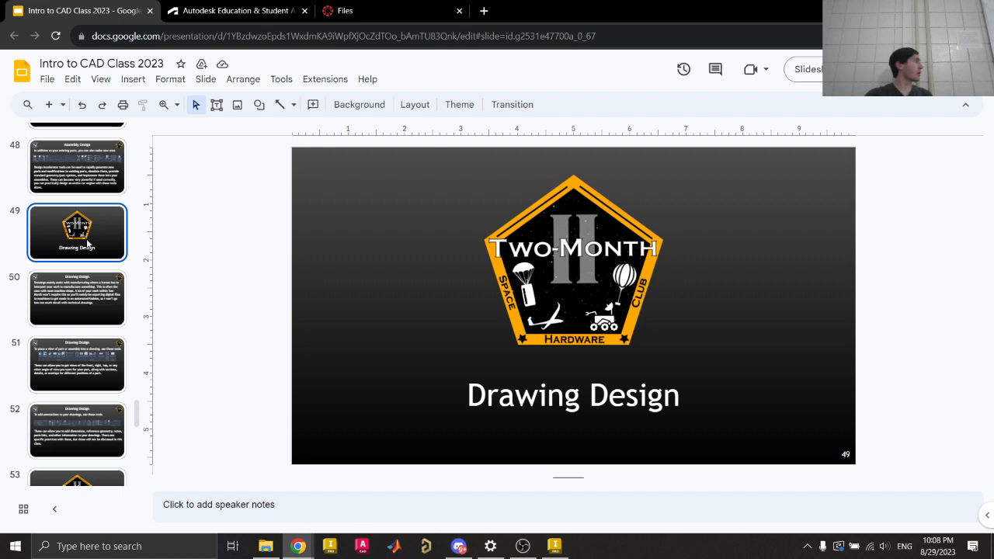
key(Down)
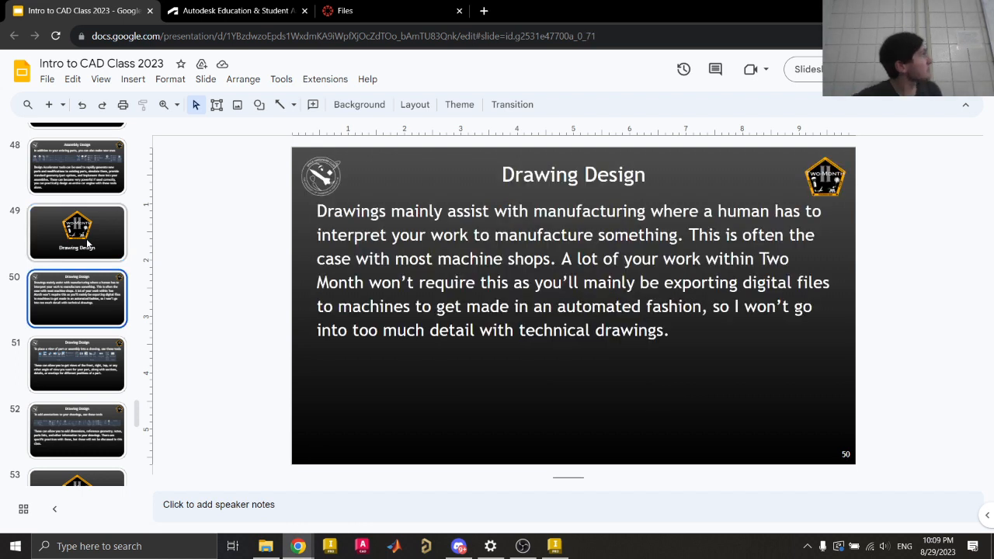
key(Down)
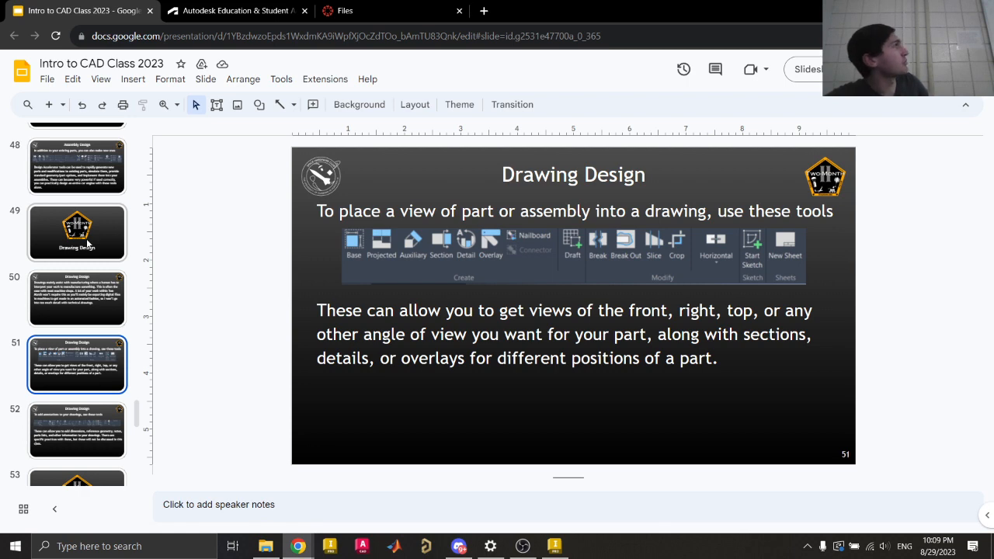
- Review the Drawing Design slides on view and annotation tools, and return to slide 50 on the purpose of drawings
key(Down)
key(Down)
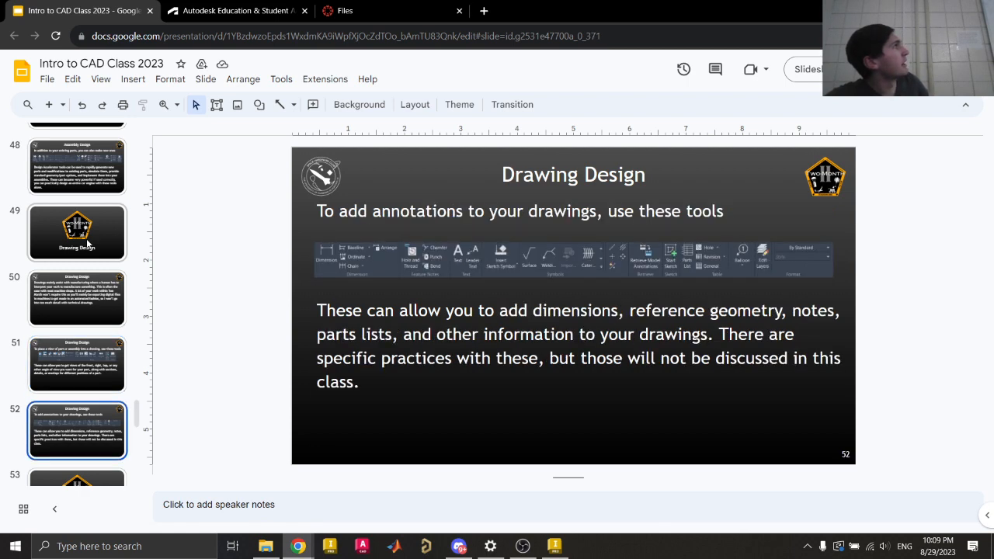
key(Up)
key(Up)
key(Up)
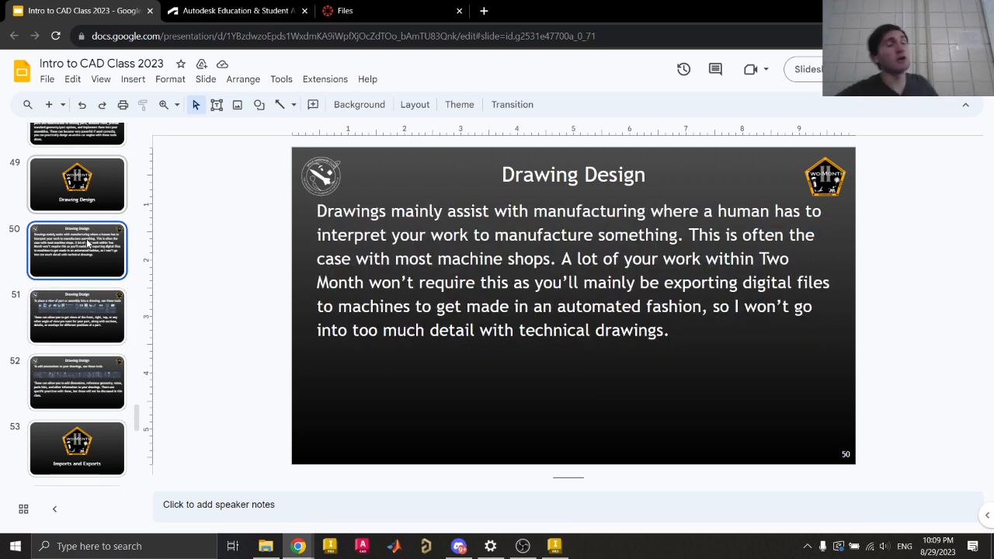
- Switch to Inventor and create a new drawing from the metric ISO.idw template
click(554, 546)
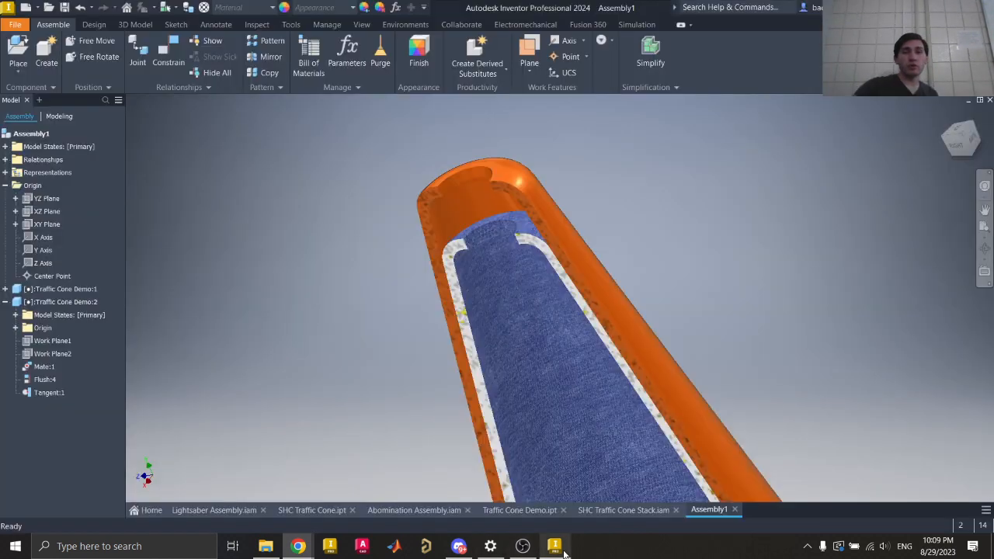
click(946, 114)
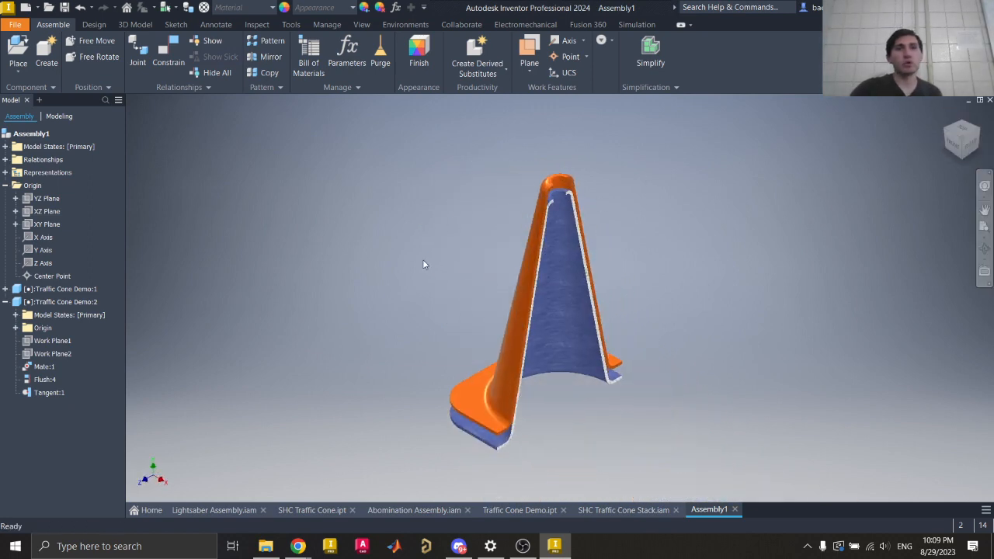
key(ctrl+n)
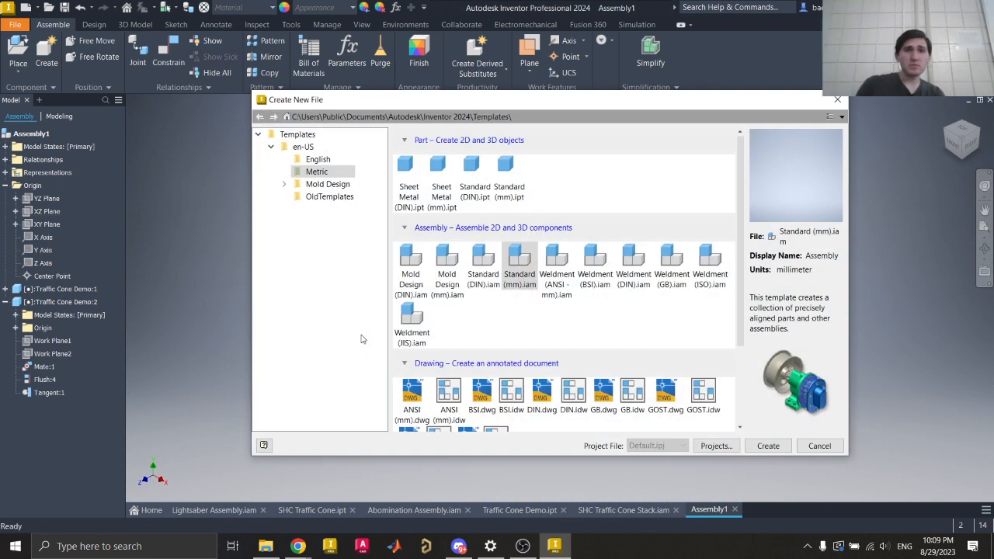
scroll(518, 285, down, 3)
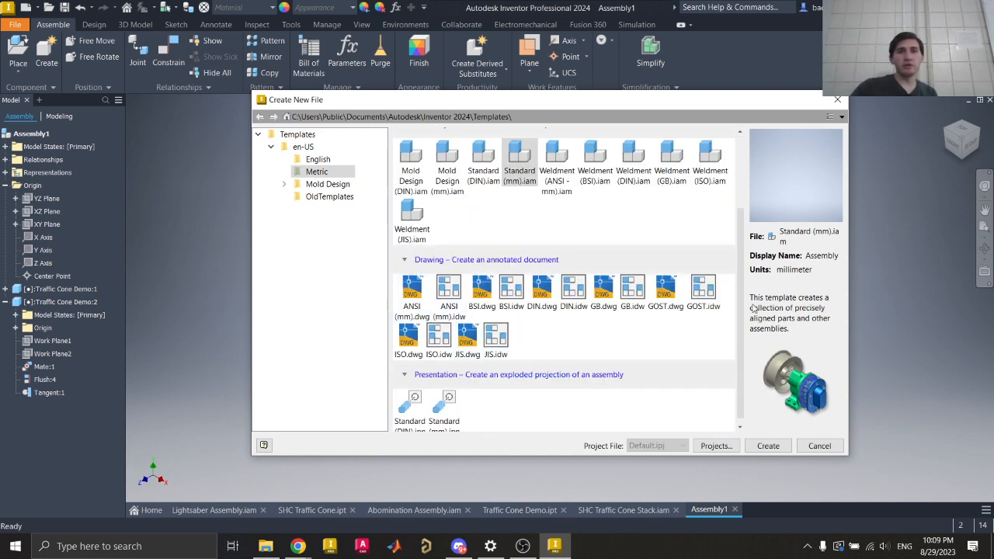
click(439, 337)
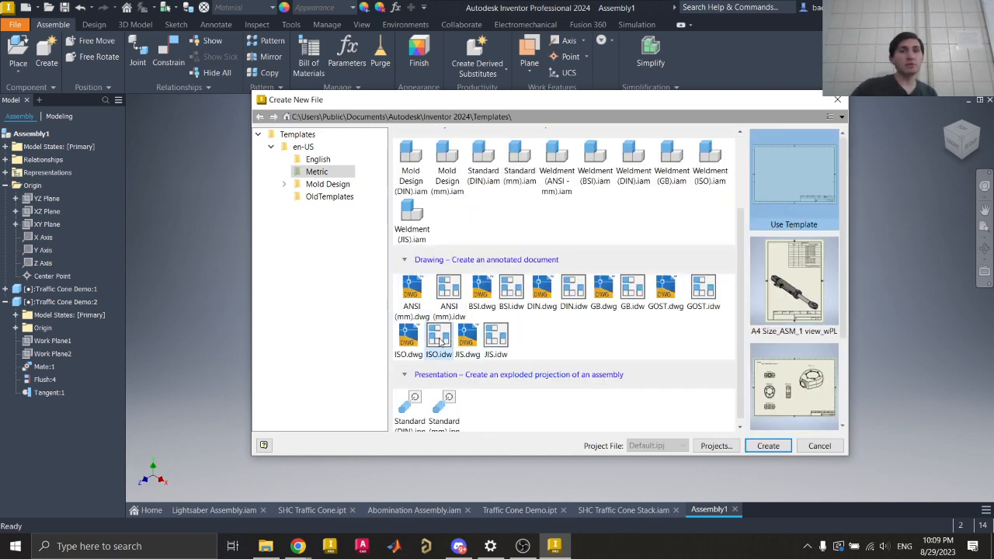
double_click(440, 343)
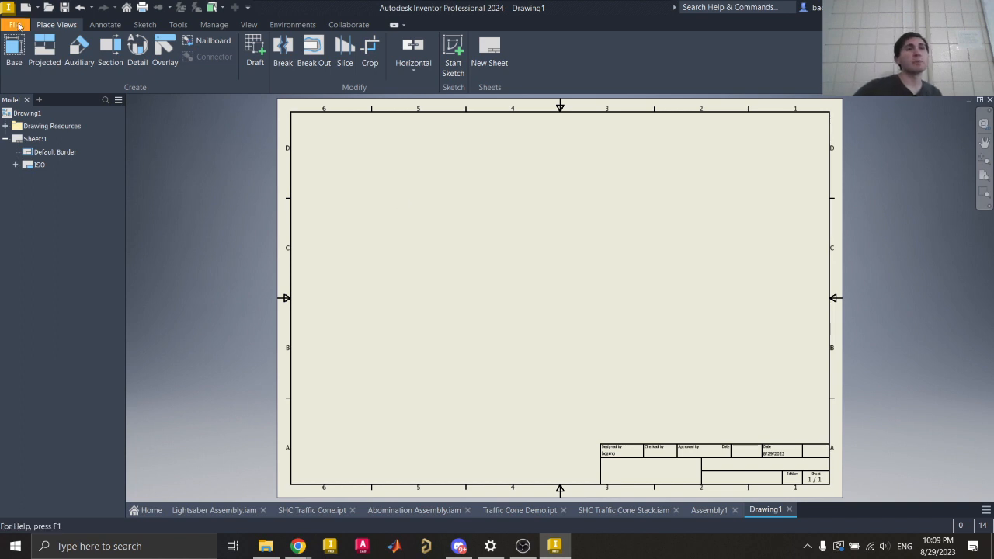
click(15, 59)
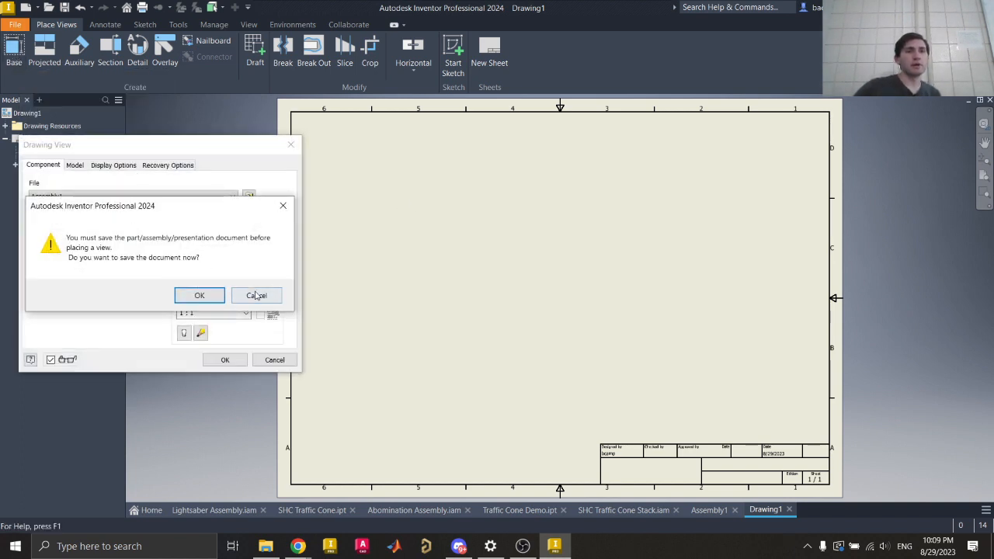
click(257, 296)
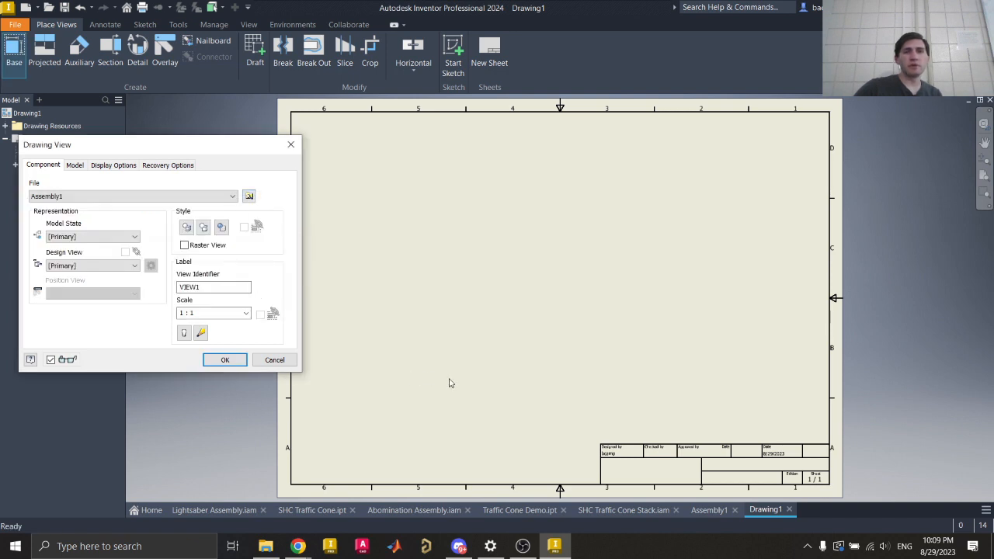
key(Escape)
- Save the two-cone assembly as Cone Assembly.iam in the Class 2 Files folder
click(624, 509)
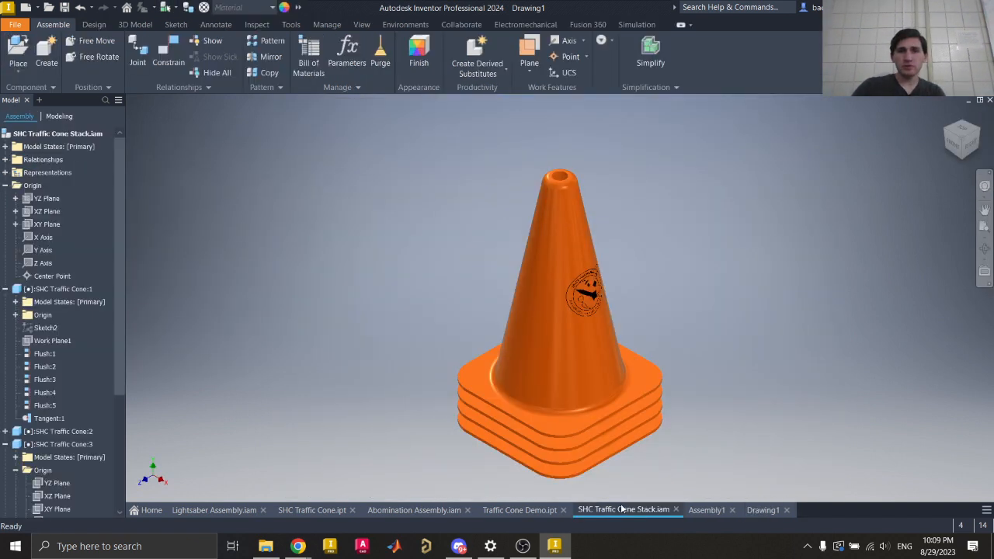
click(520, 511)
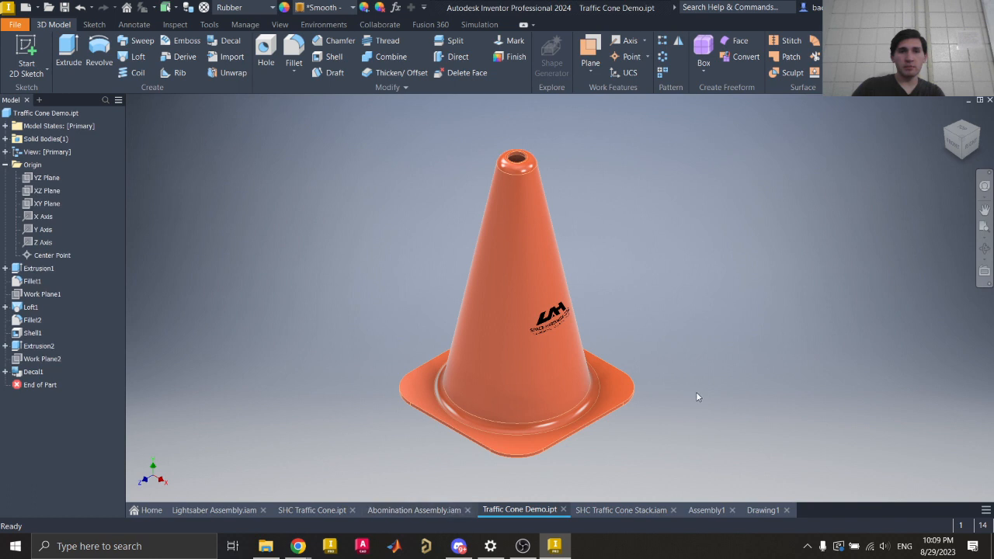
click(704, 509)
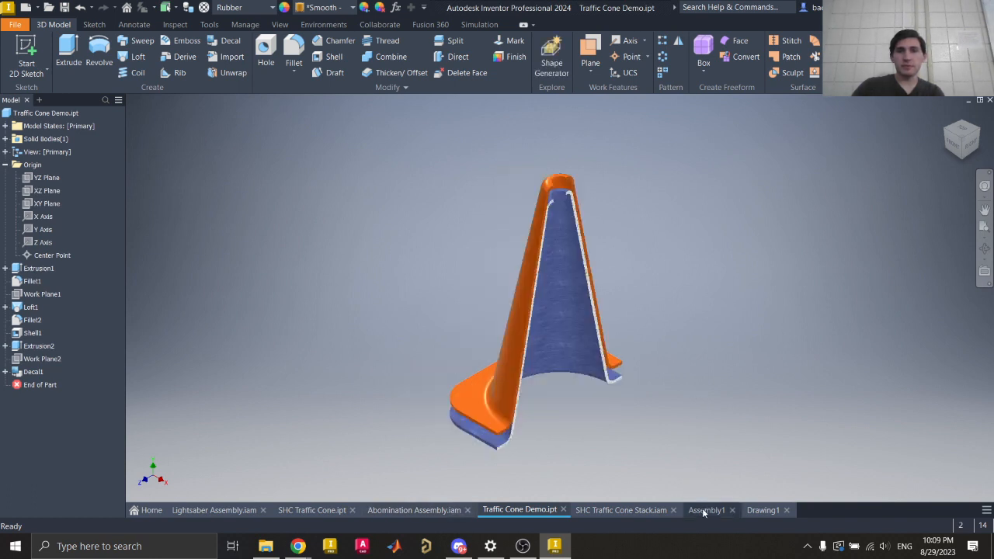
key(ctrl+s)
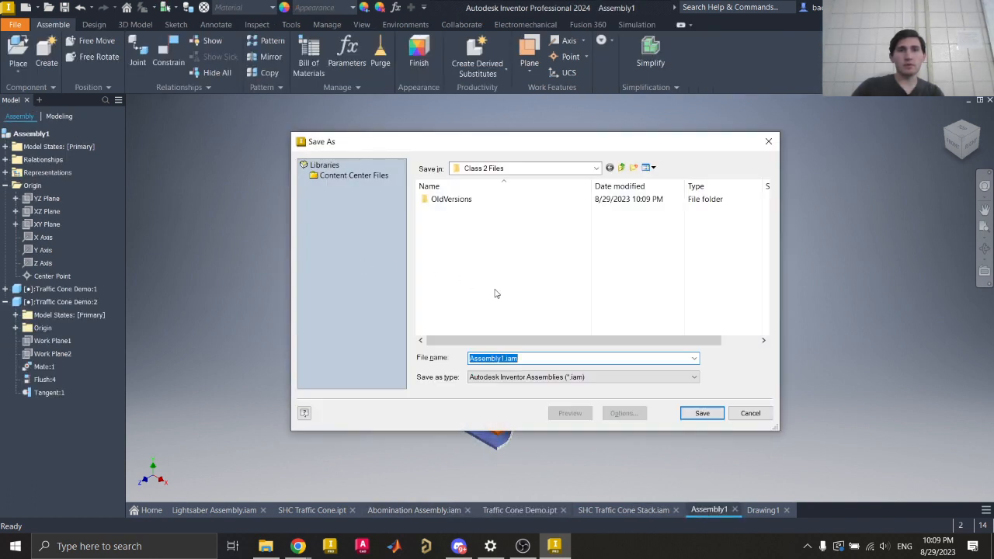
click(504, 358)
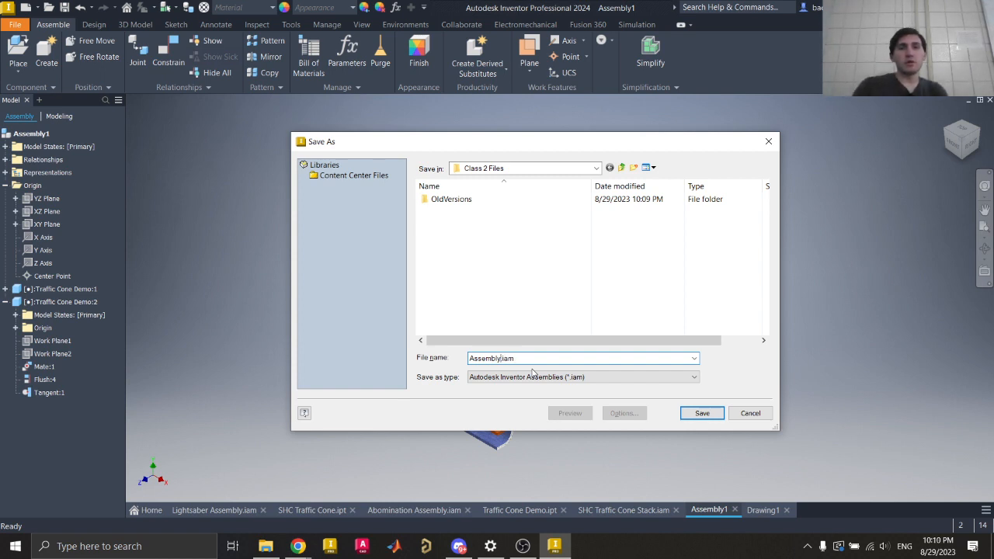
text(Cone)
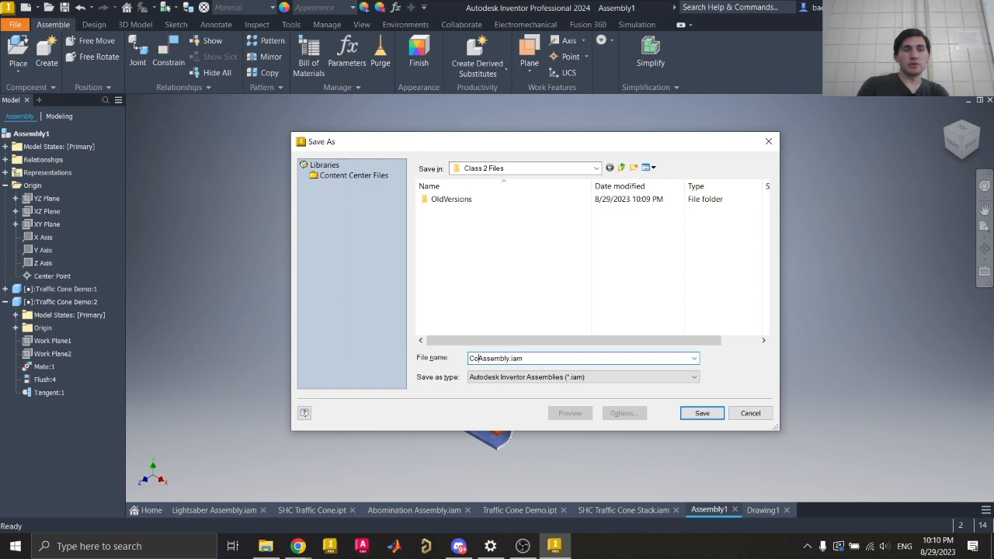
click(689, 414)
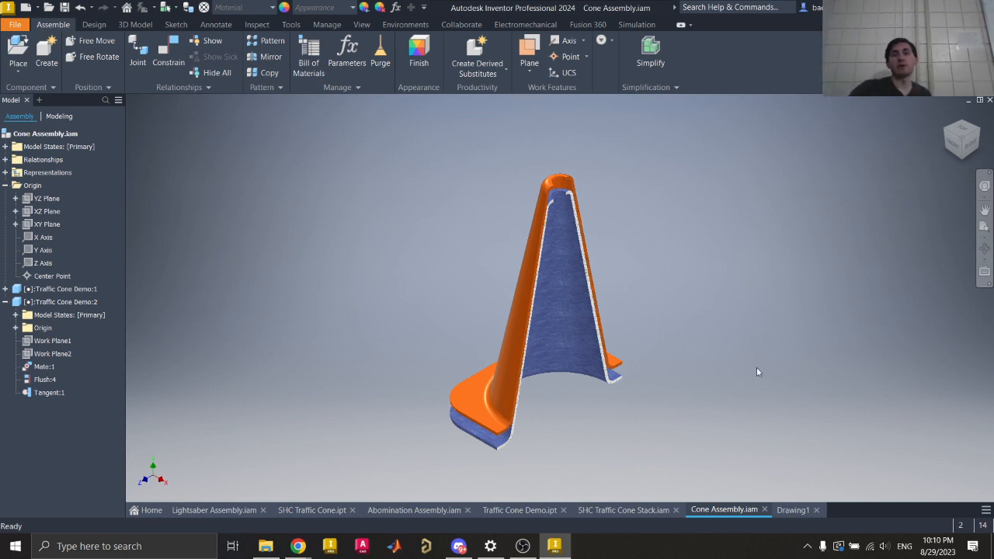
- Start a base view in Drawing1 using Traffic Cone Demo.ipt from the Class 2 Files folder under Intro to CAD Demo Models
mouse_move(792, 515)
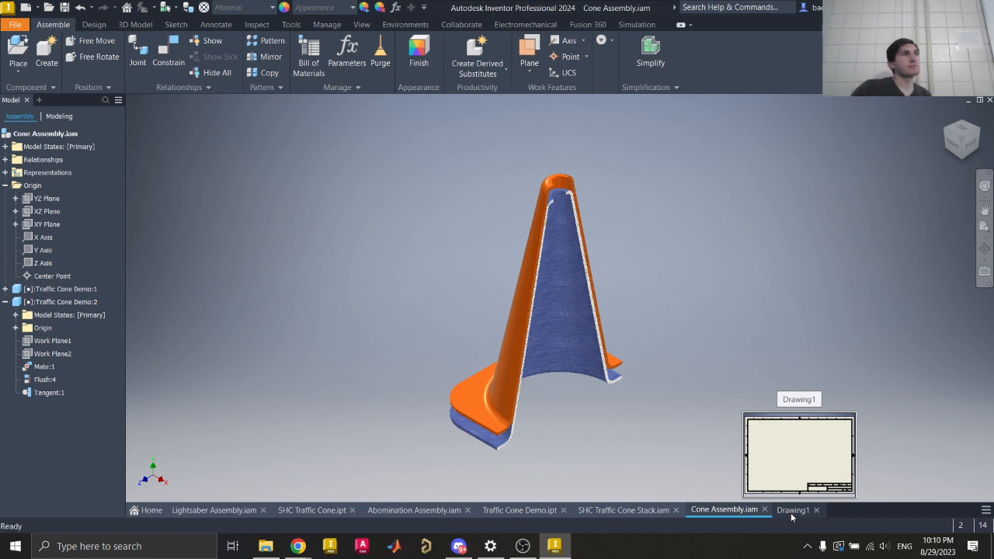
click(792, 511)
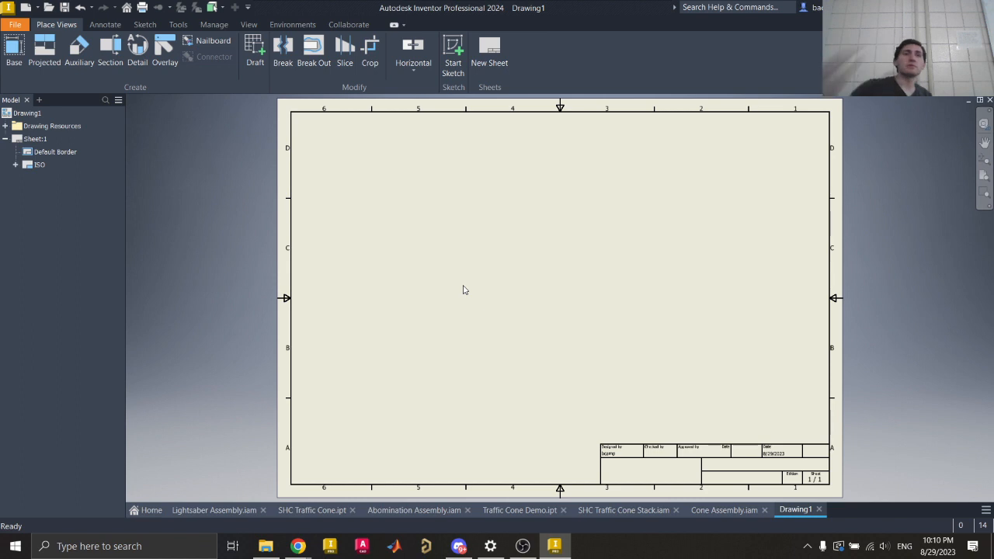
click(14, 49)
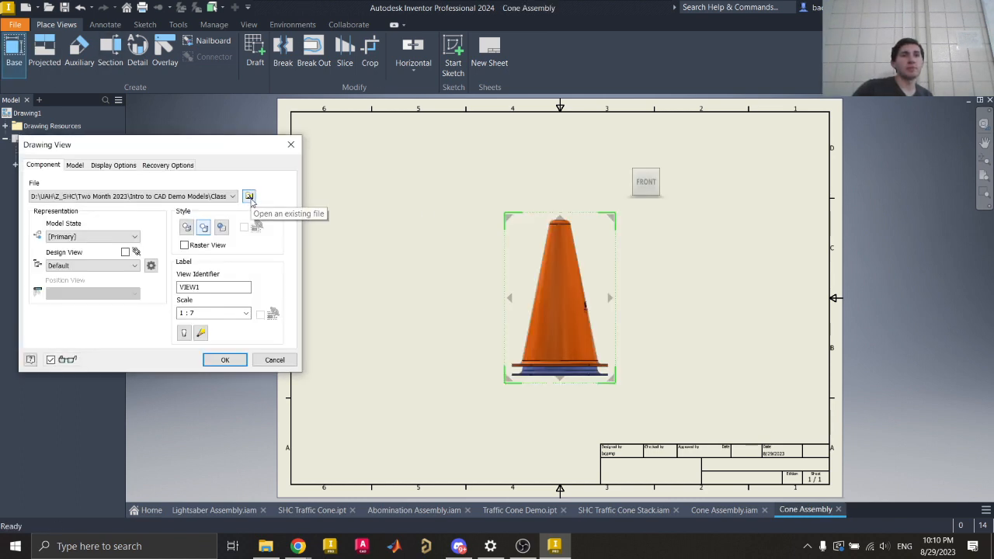
click(250, 197)
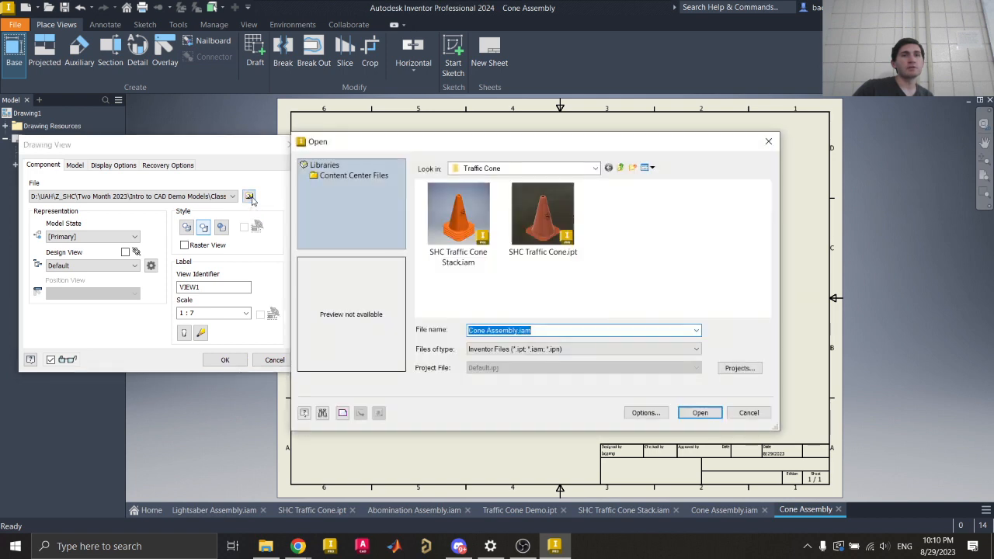
click(595, 168)
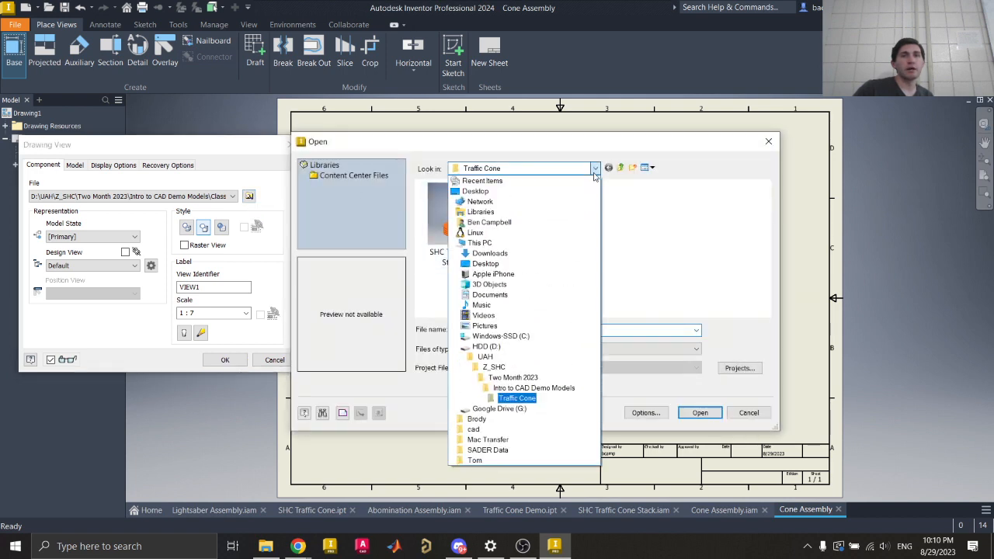
click(533, 388)
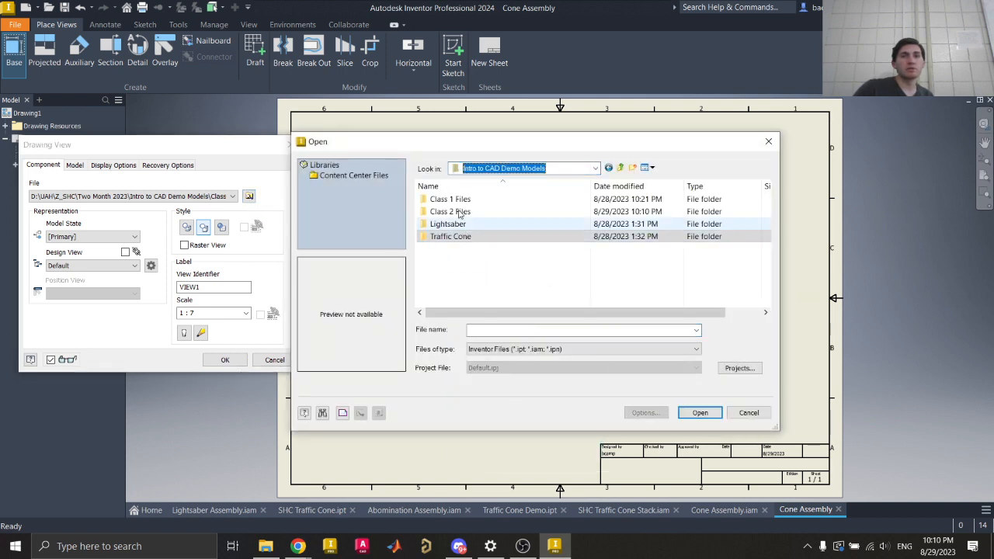
double_click(459, 211)
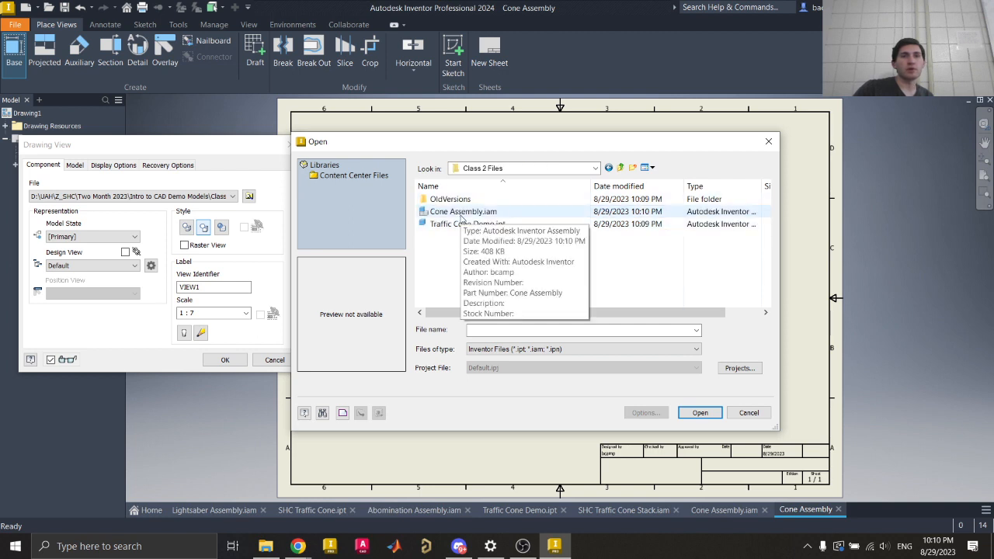
double_click(464, 224)
- Place side, top and isometric projected views around the cone's front base view
click(498, 302)
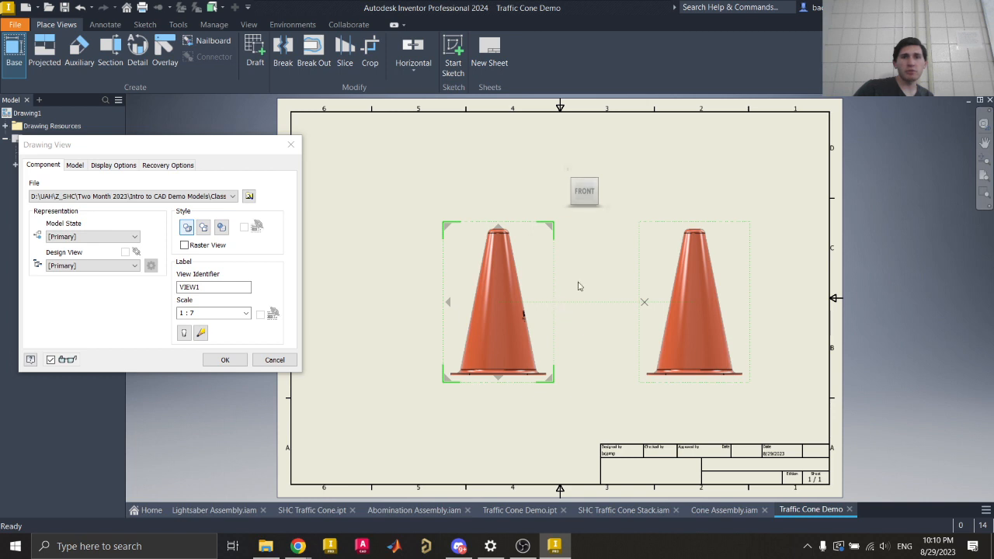
click(510, 158)
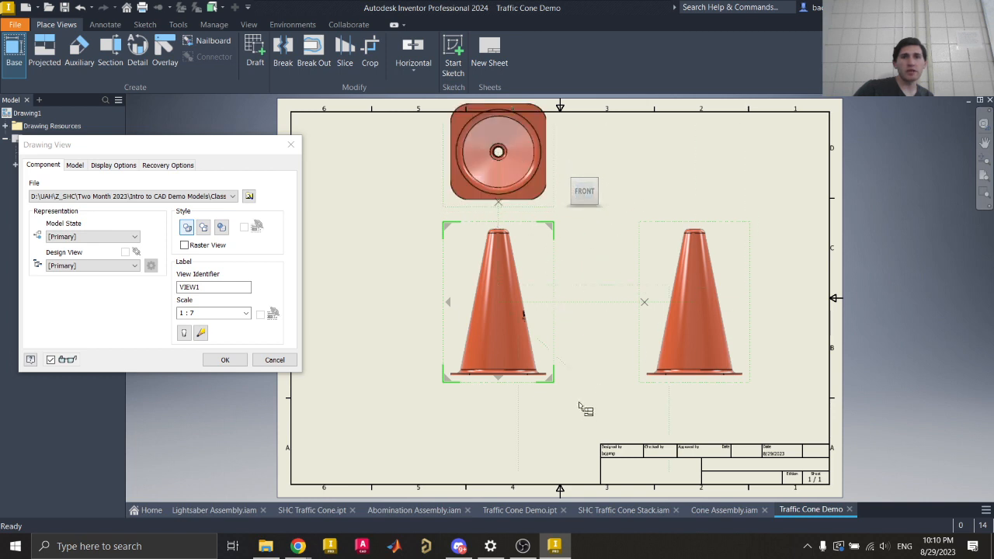
click(702, 117)
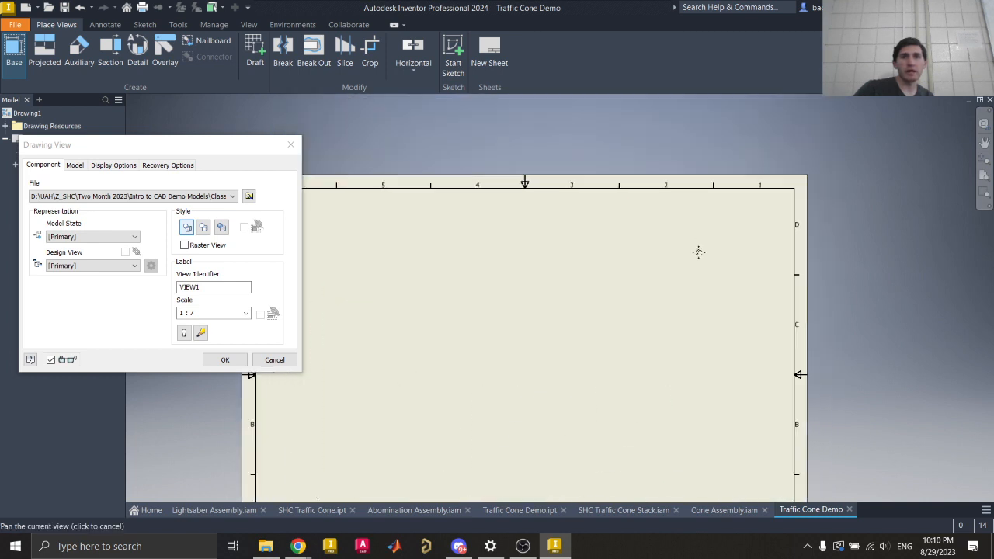
- Set the drawing view scale to 1:8 and create the cone views
click(222, 314)
text(1)
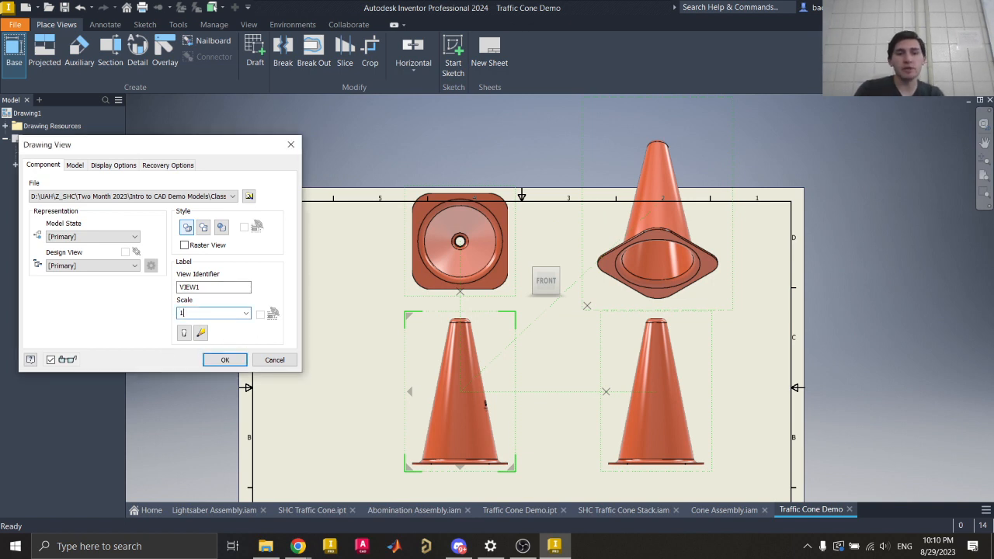
text(:8)
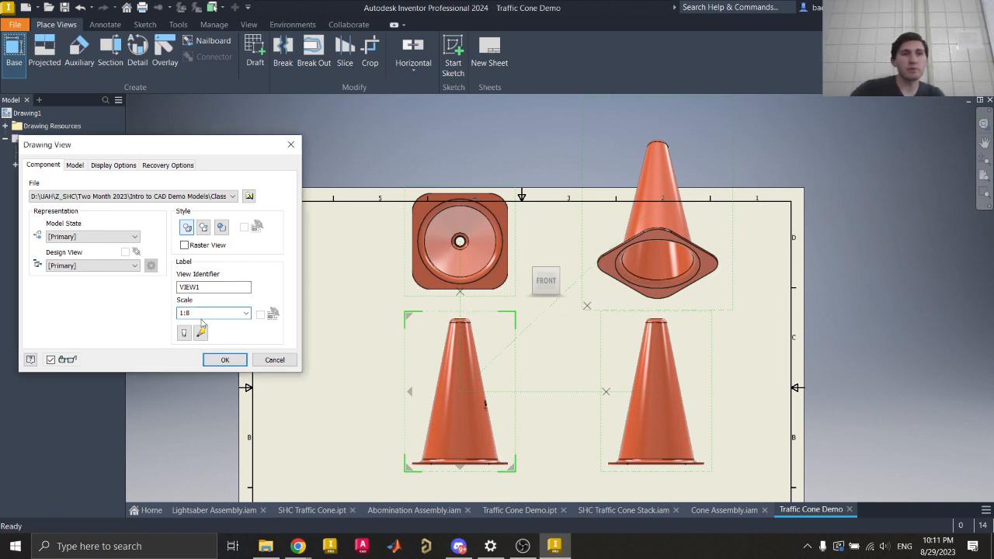
click(224, 360)
- Rearrange the front, top, side and isometric cone views so all fit within the sheet border with closer spacing
middle_drag(551, 343, 589, 271)
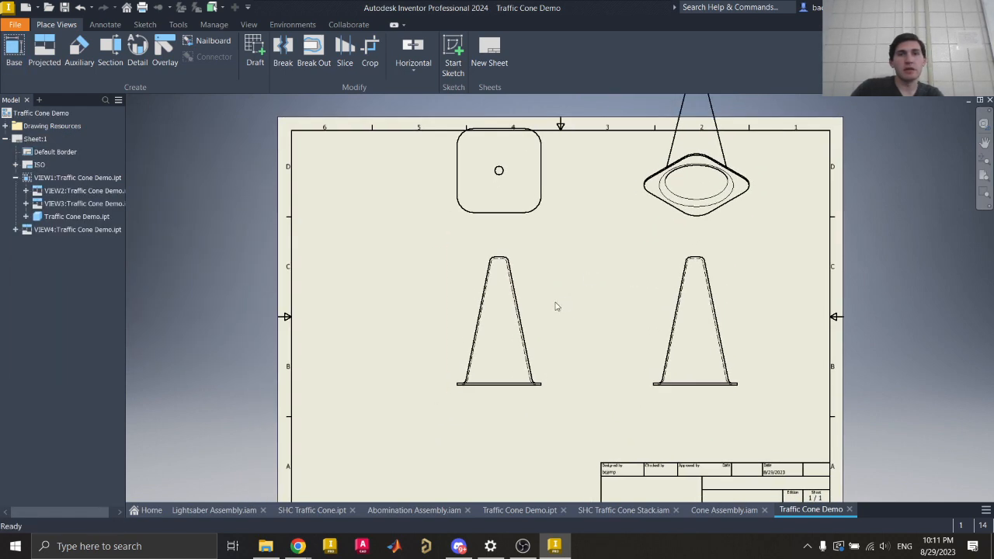
drag(549, 292, 440, 377)
drag(657, 229, 564, 309)
drag(419, 226, 421, 287)
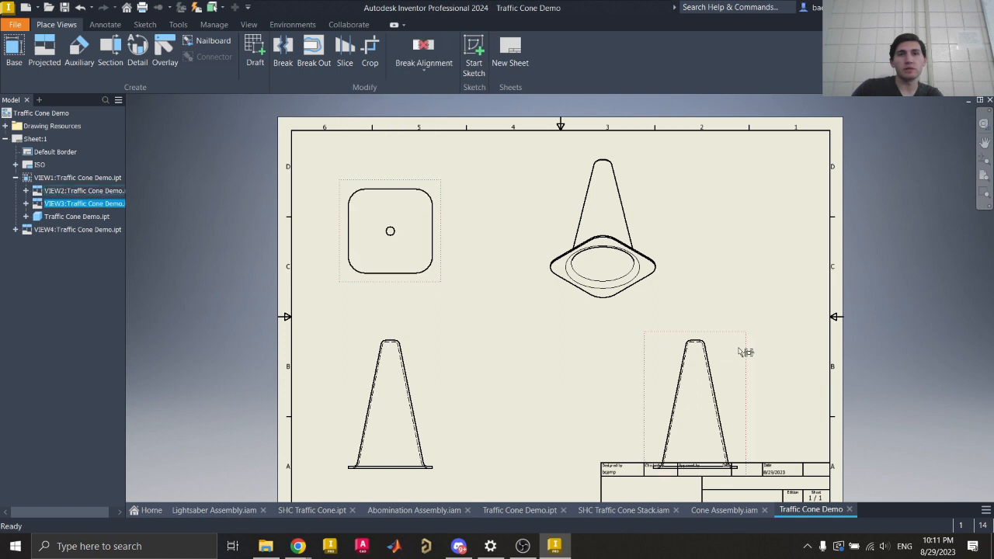
drag(740, 347, 614, 344)
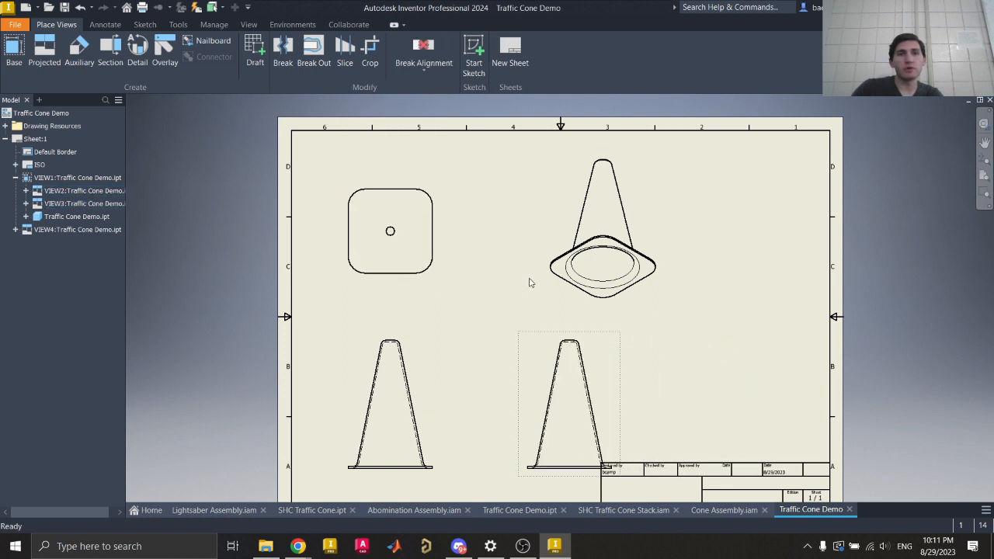
- Delete the isometric cone view from the sheet
click(553, 256)
key(Delete)
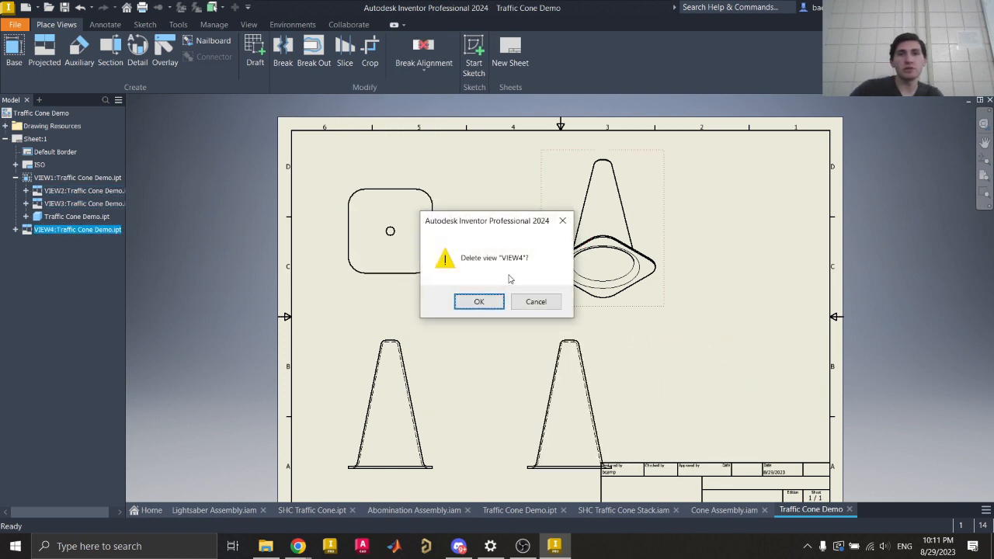
click(485, 302)
- Enable tangent edges for the front cone view and move the view slightly up the sheet, clear of the title block
double_click(439, 355)
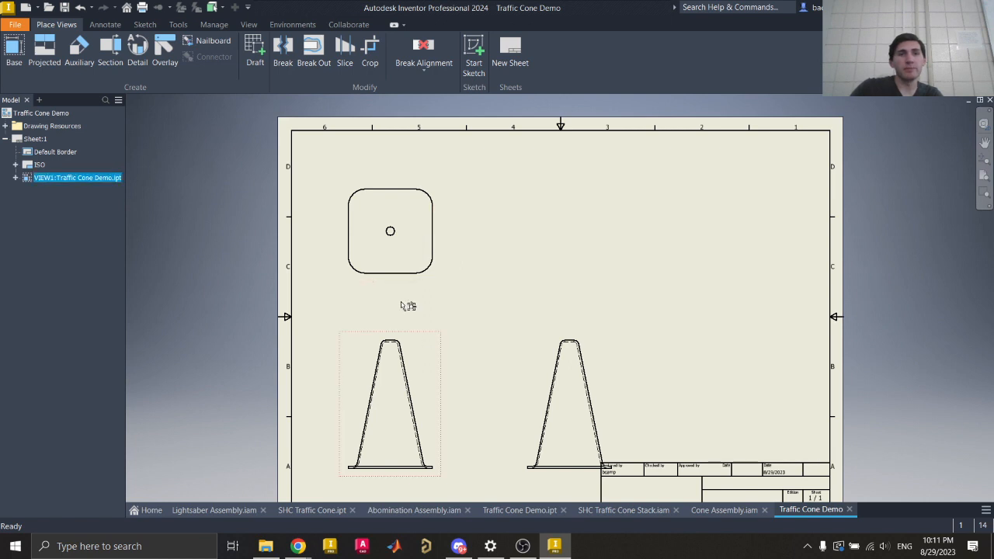
click(122, 168)
click(51, 199)
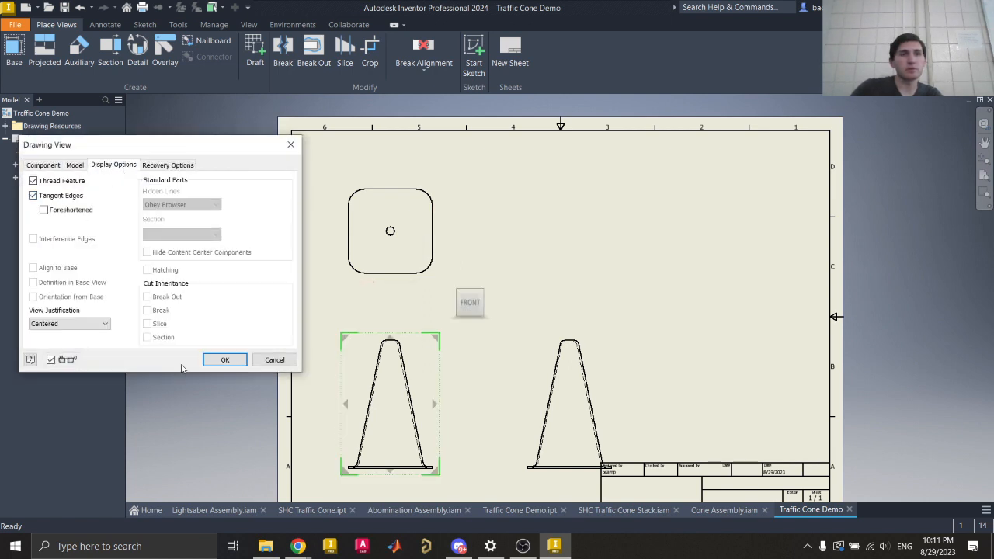
click(223, 360)
drag(441, 382, 442, 356)
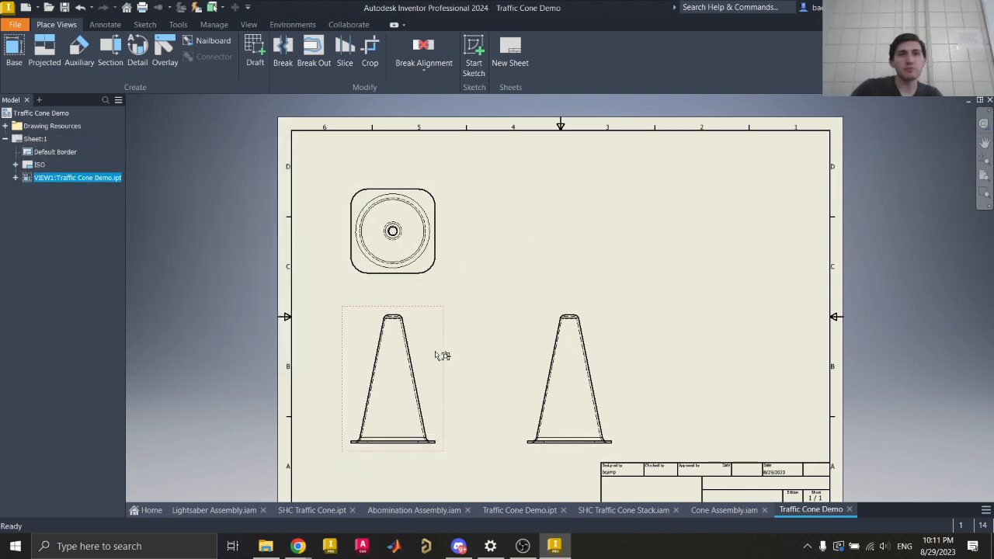
- Place a shaded isometric base view of Traffic Cone Demo.ipt in the sheet's upper right corner, and shift the front view closer to the side view
click(14, 50)
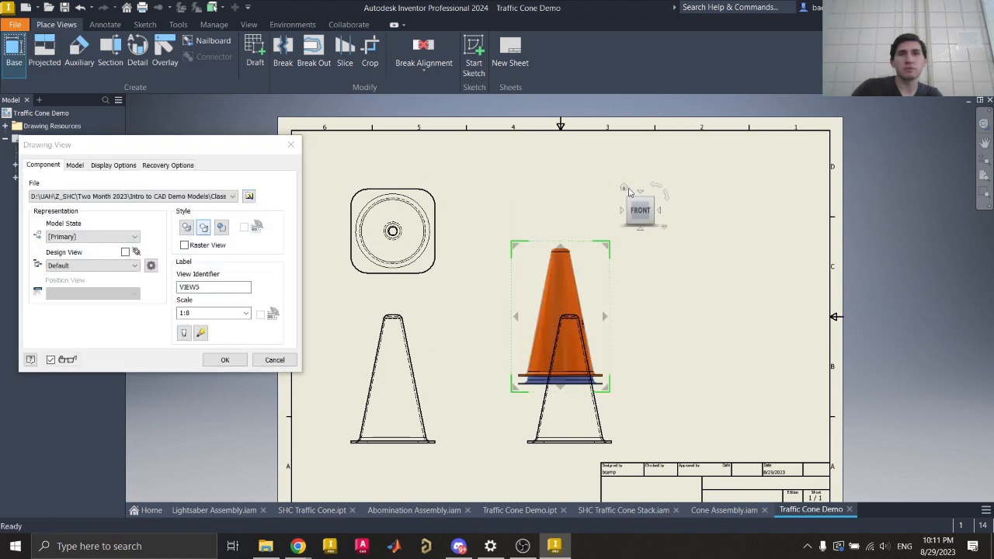
click(627, 190)
click(249, 196)
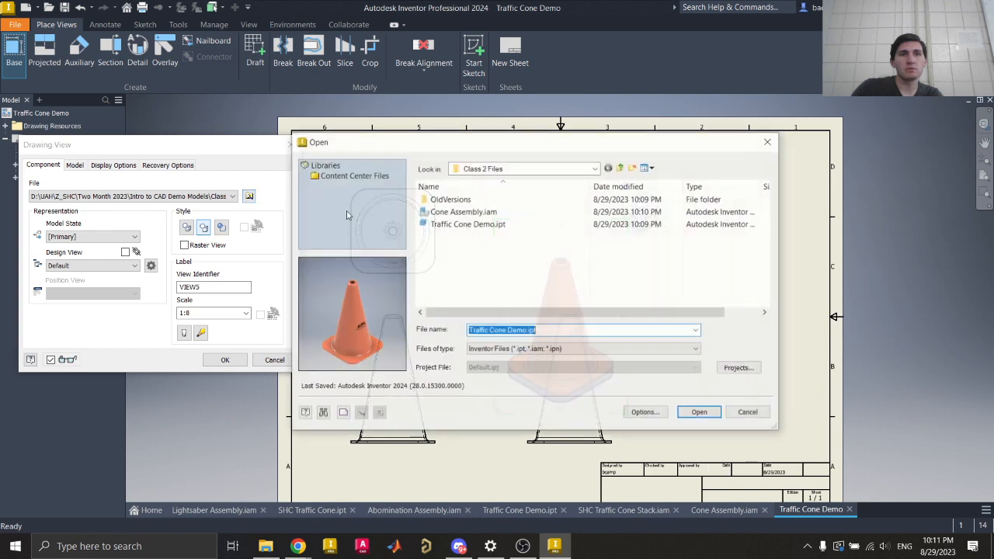
click(699, 413)
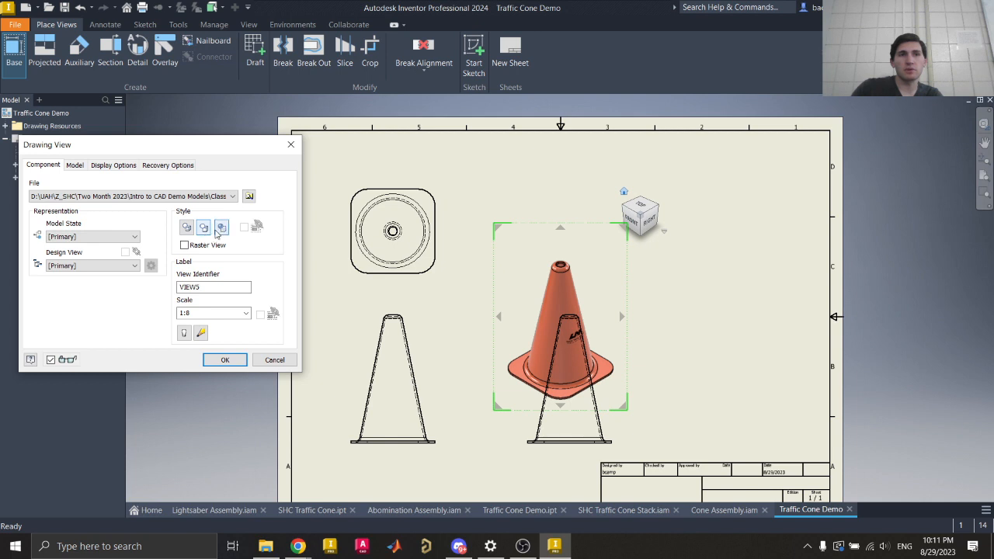
mouse_move(527, 334)
mouse_down()
mouse_move(693, 259)
mouse_move(710, 233)
mouse_up()
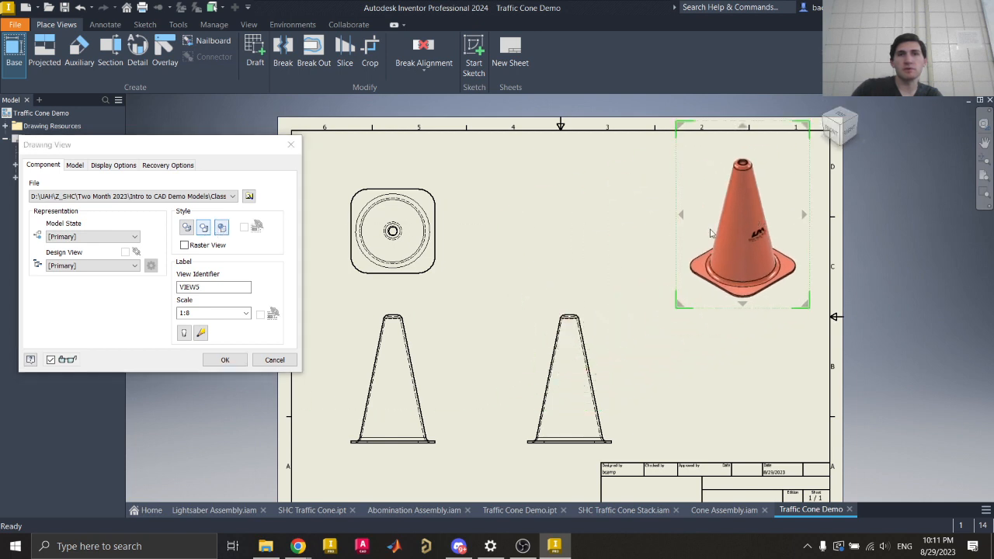
click(222, 361)
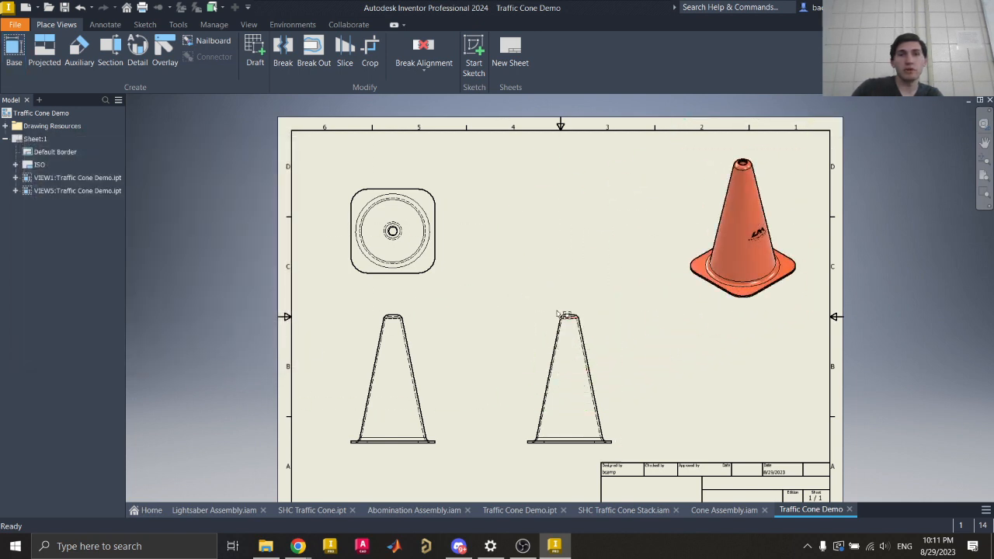
click(449, 336)
drag(449, 336, 480, 336)
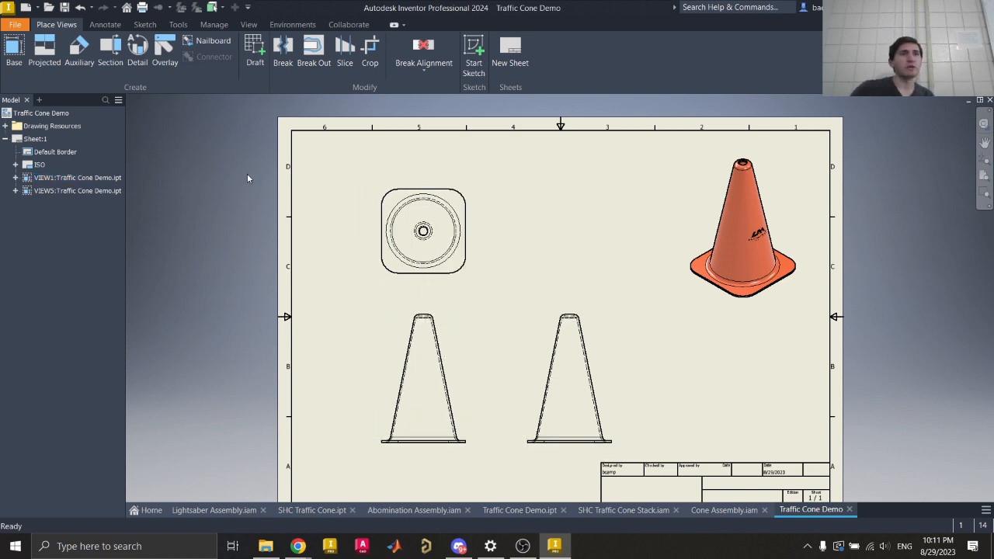
- Dimension the cone's overall height in the front view, from the flange's bottom edge to the top edge
click(106, 25)
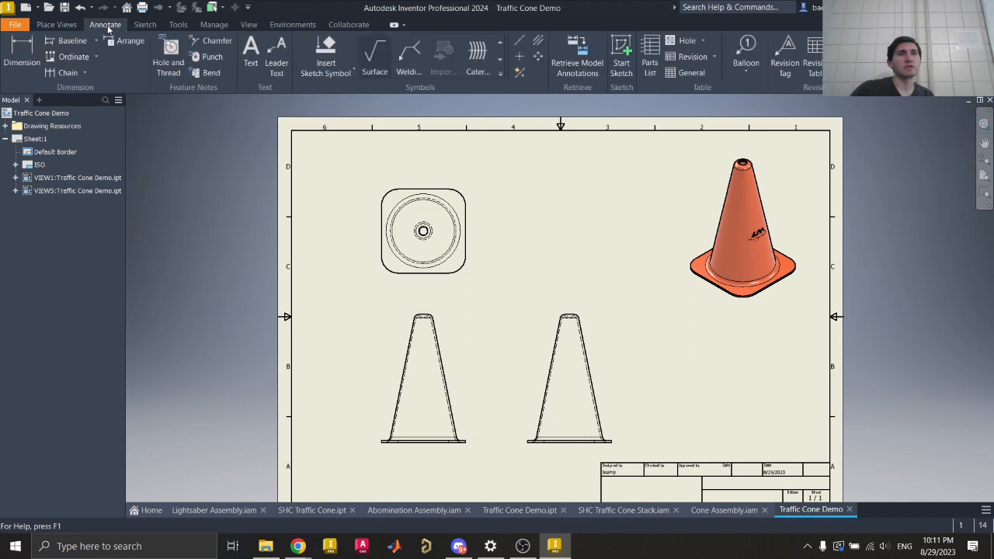
click(11, 65)
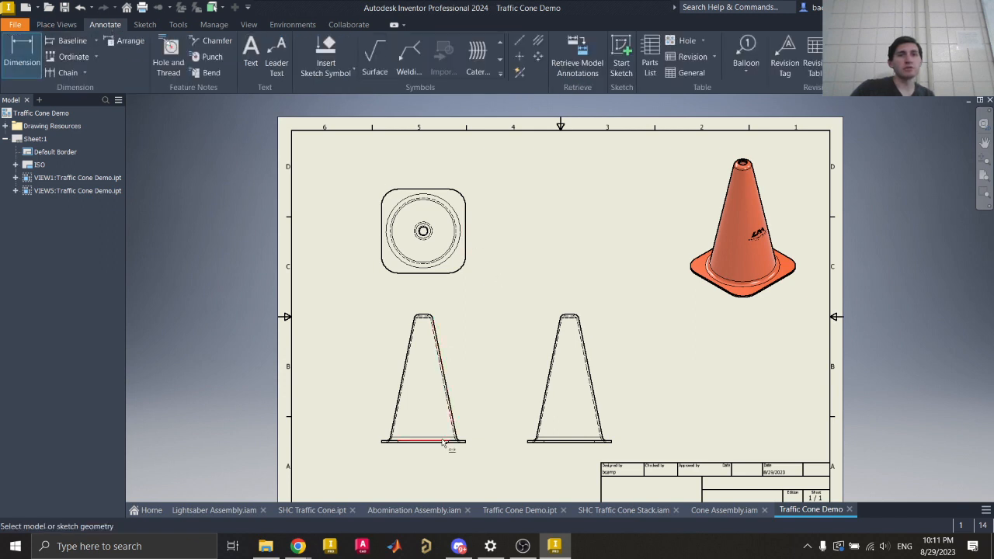
scroll(447, 445, up, 5)
click(473, 443)
scroll(476, 449, up, 3)
scroll(479, 457, down, 6)
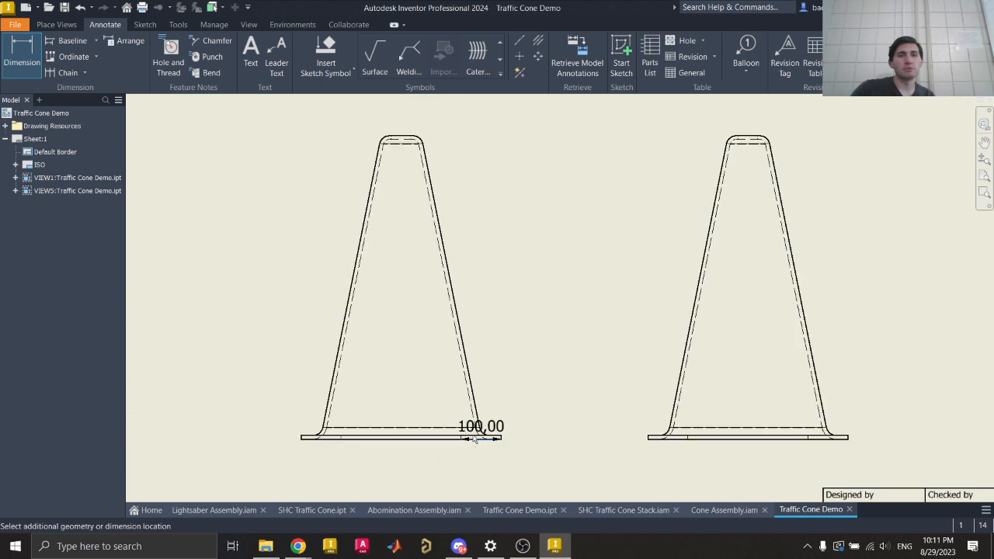
click(402, 138)
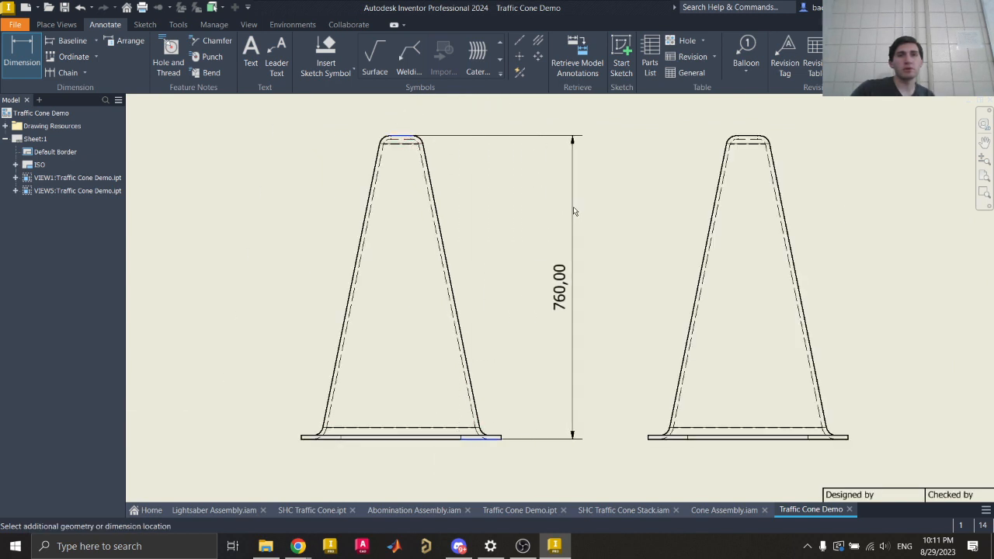
click(532, 293)
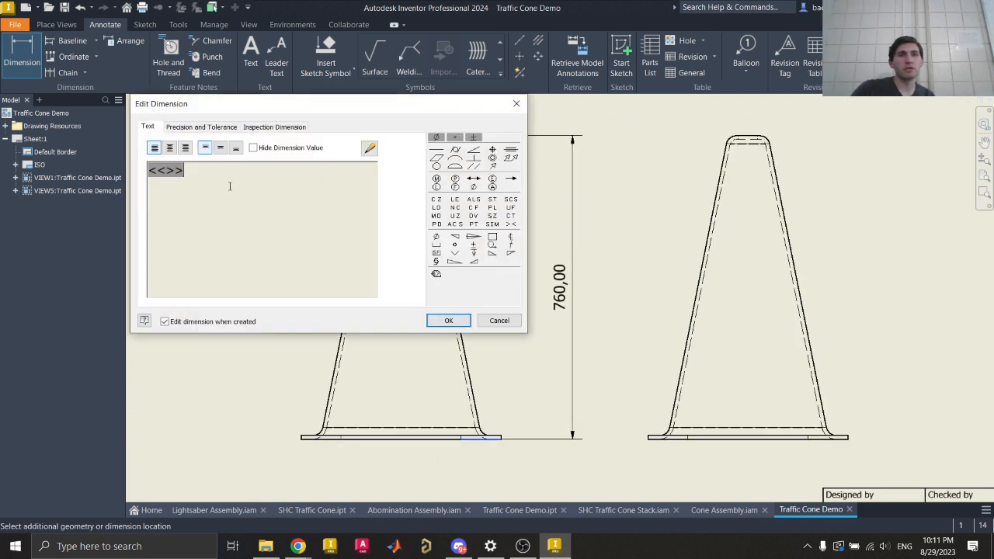
click(449, 321)
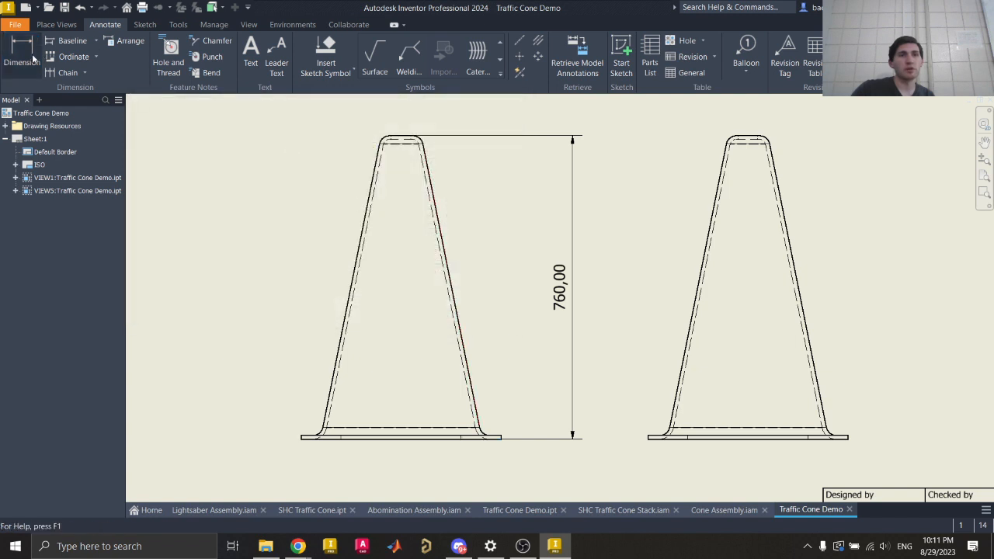
- Dimension the angle between the cone's slanted side edge and the flange's top edge in the front view
click(446, 244)
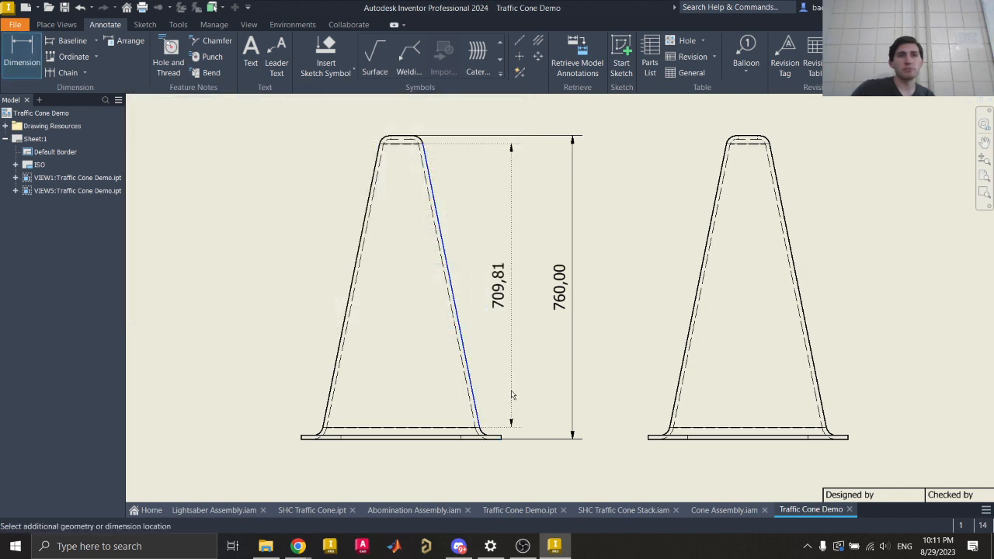
scroll(505, 408, down, 3)
click(502, 440)
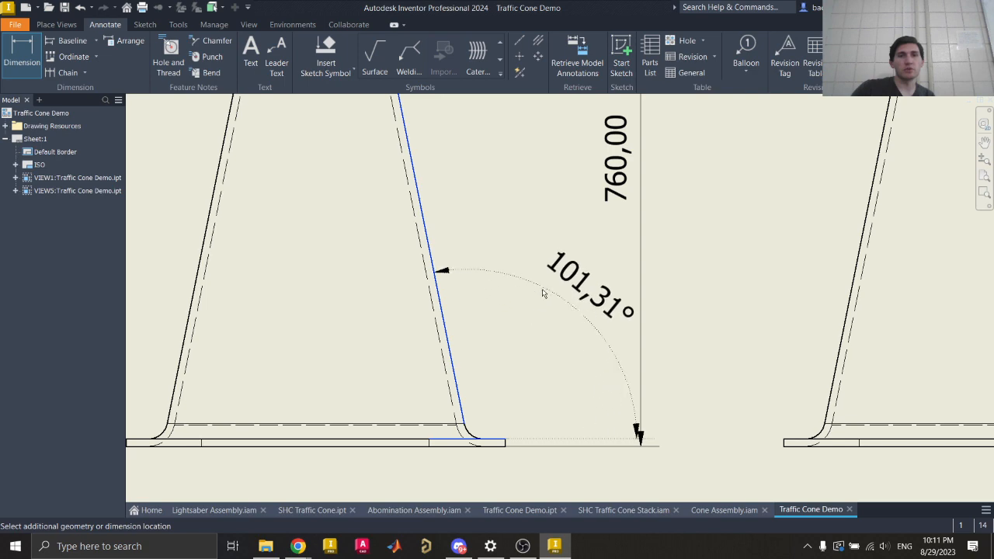
click(545, 294)
click(443, 320)
scroll(417, 365, up, 3)
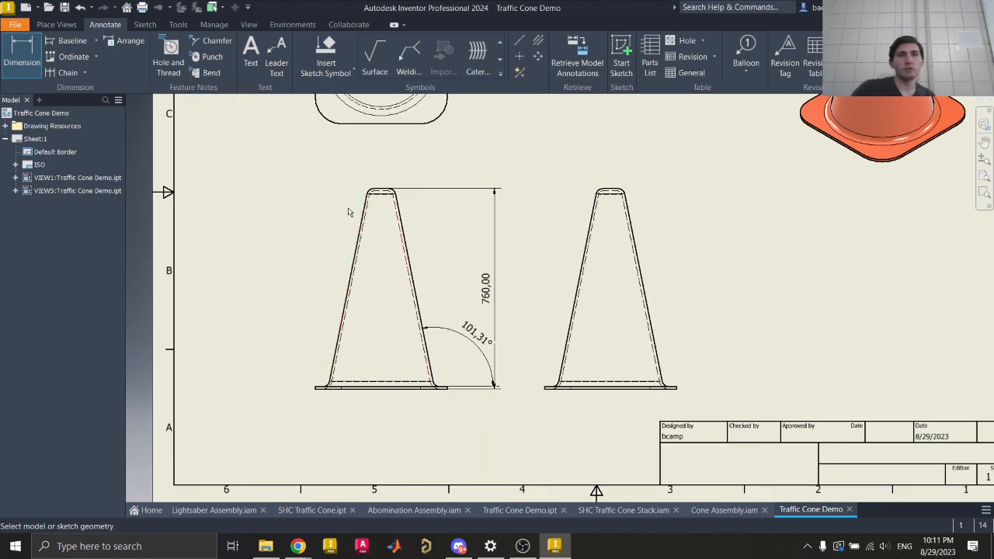
middle_drag(627, 231, 576, 316)
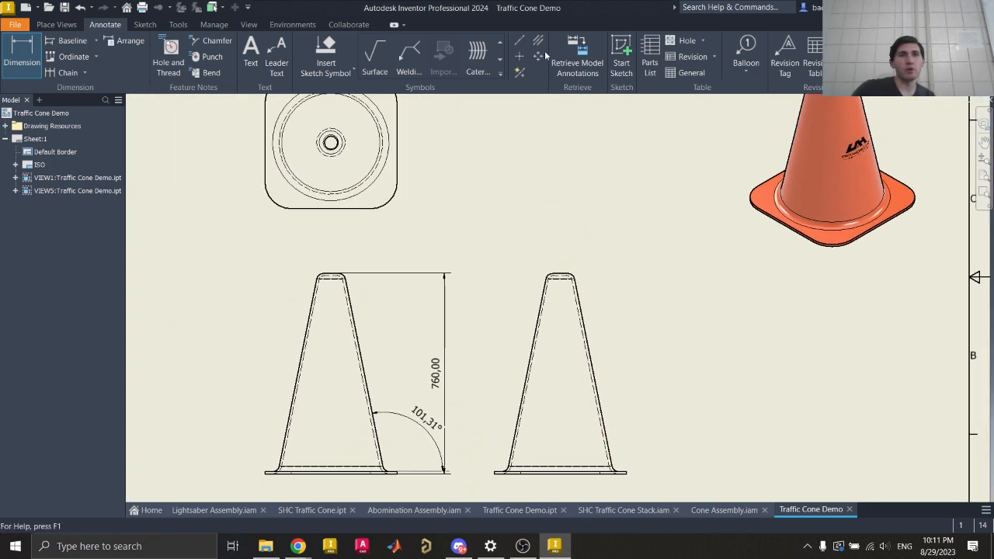
click(523, 42)
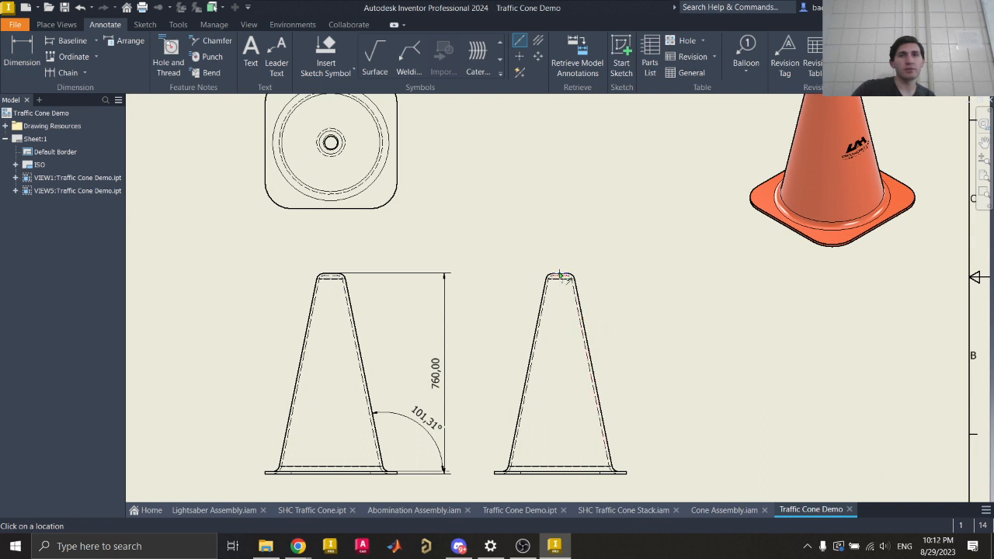
click(559, 275)
click(559, 471)
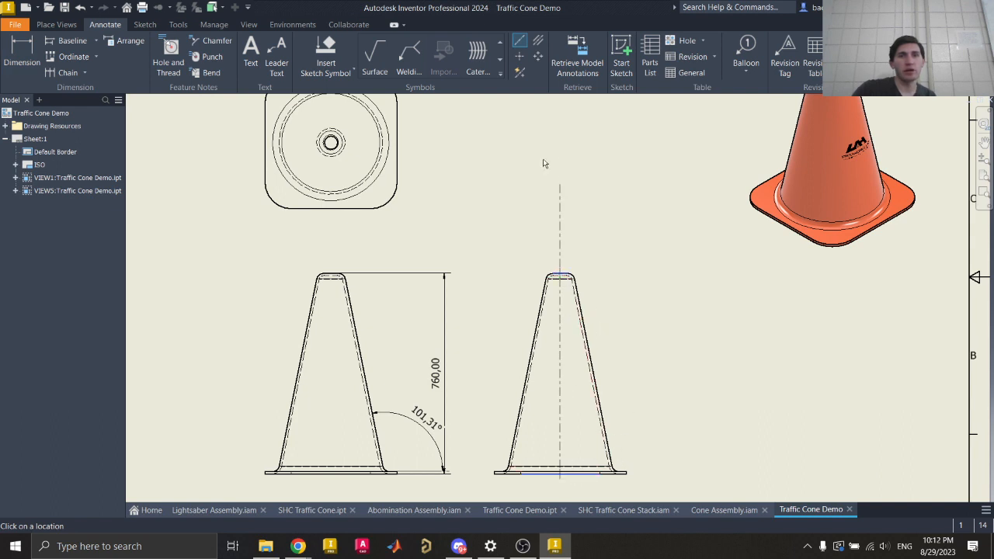
key(Escape)
key(Escape)
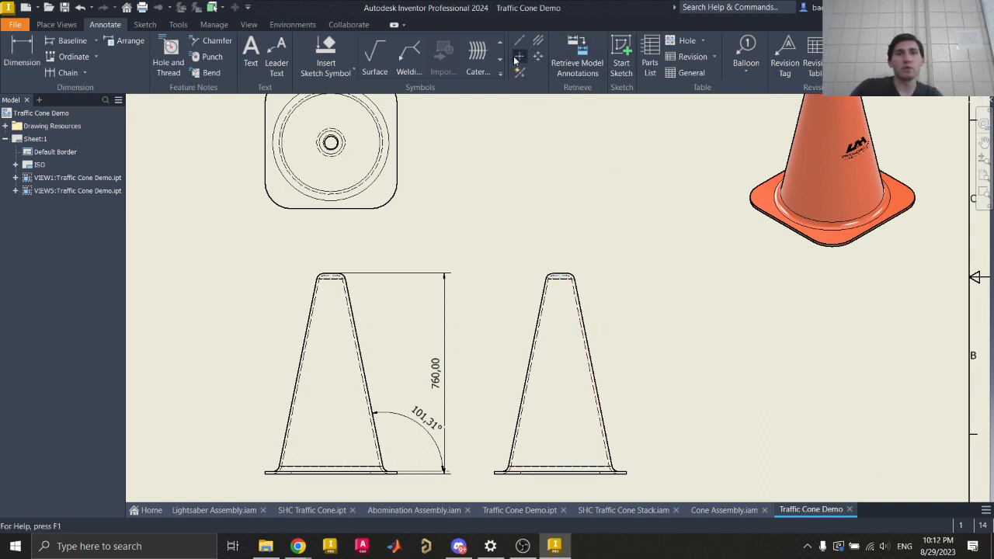
- Add a center mark to the large circle in the cone's top view
click(517, 59)
click(379, 167)
middle_drag(425, 162, 496, 246)
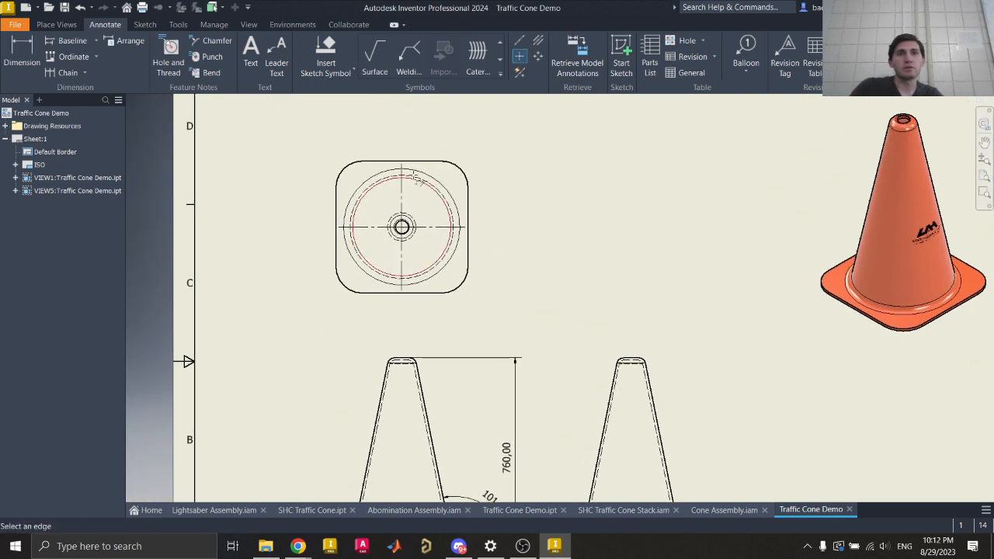
key(Escape)
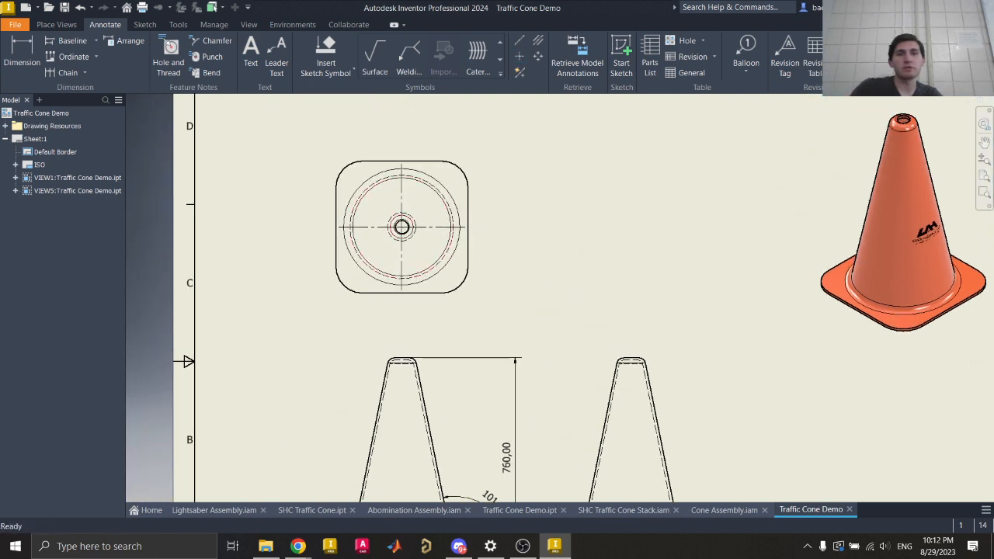
mouse_move(602, 356)
middle_down()
mouse_move(552, 308)
mouse_move(505, 309)
middle_up()
scroll(505, 308, down, 2)
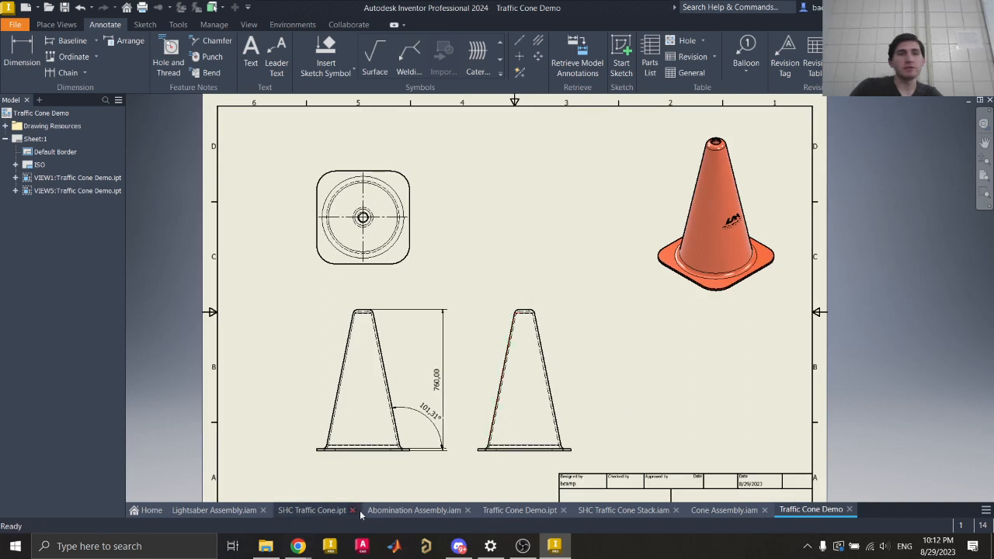
click(517, 510)
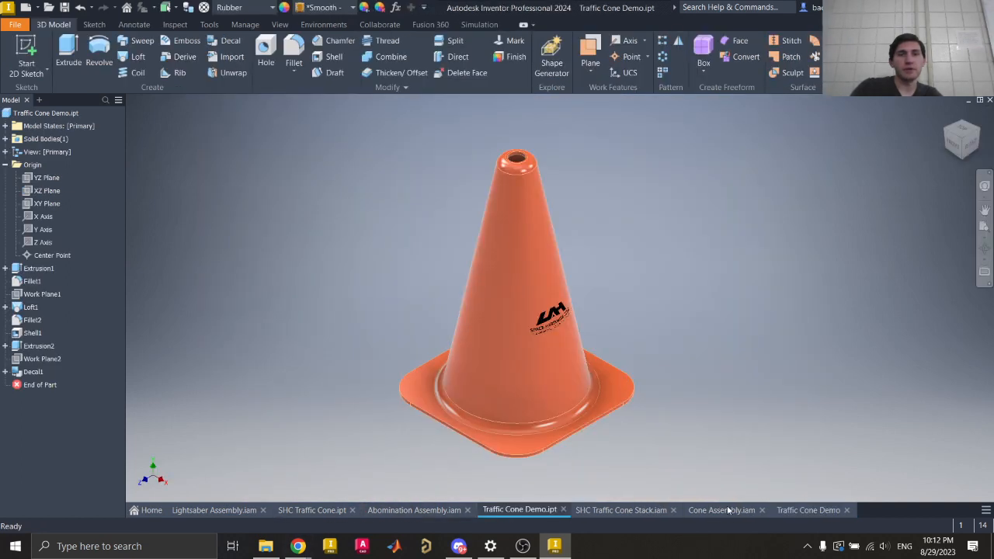
click(792, 514)
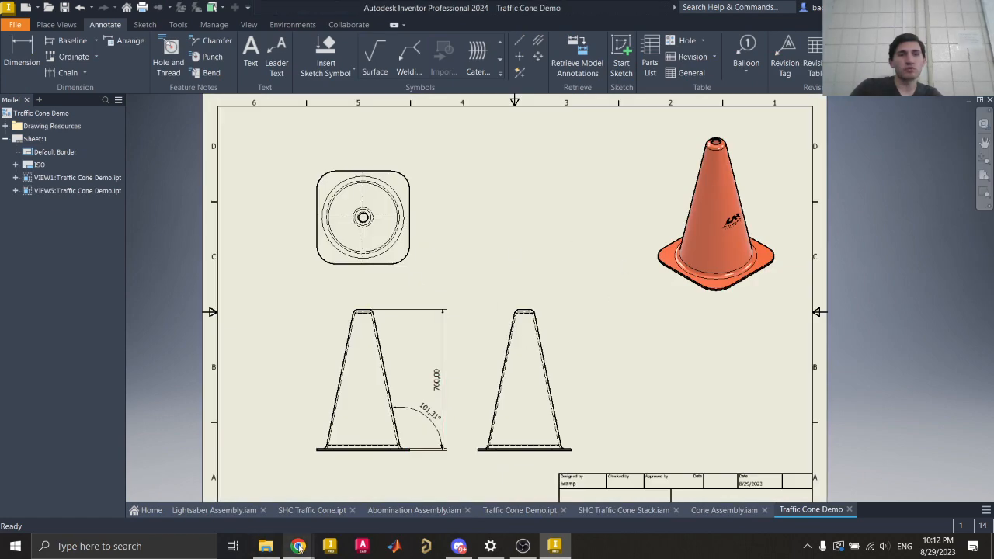
- Switch to Chrome and examine the full sheet of SHC Traffic Cone.pdf for its dimensions, section view and notes
mouse_move(298, 546)
click(344, 501)
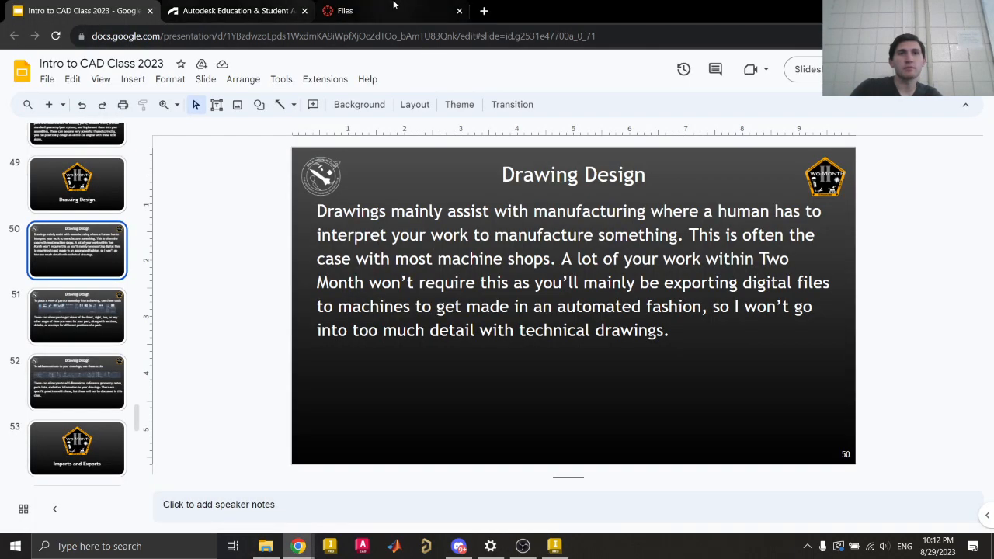
click(345, 10)
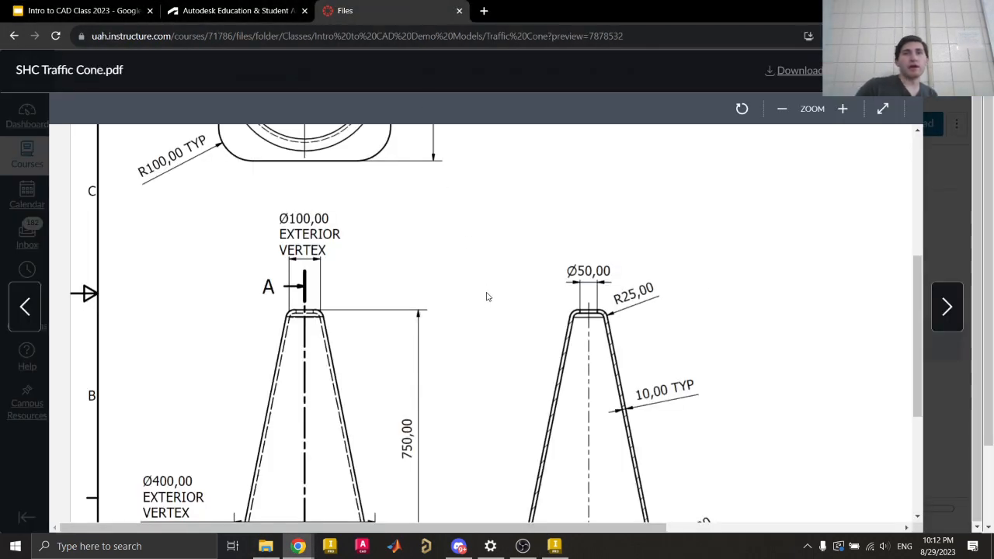
click(782, 108)
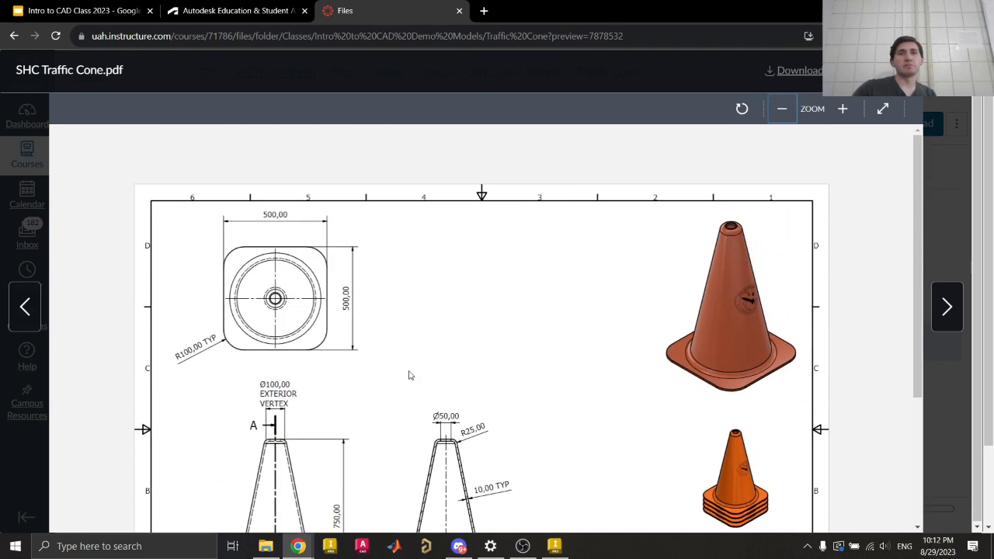
scroll(458, 334, down, 3)
scroll(476, 333, up, 1)
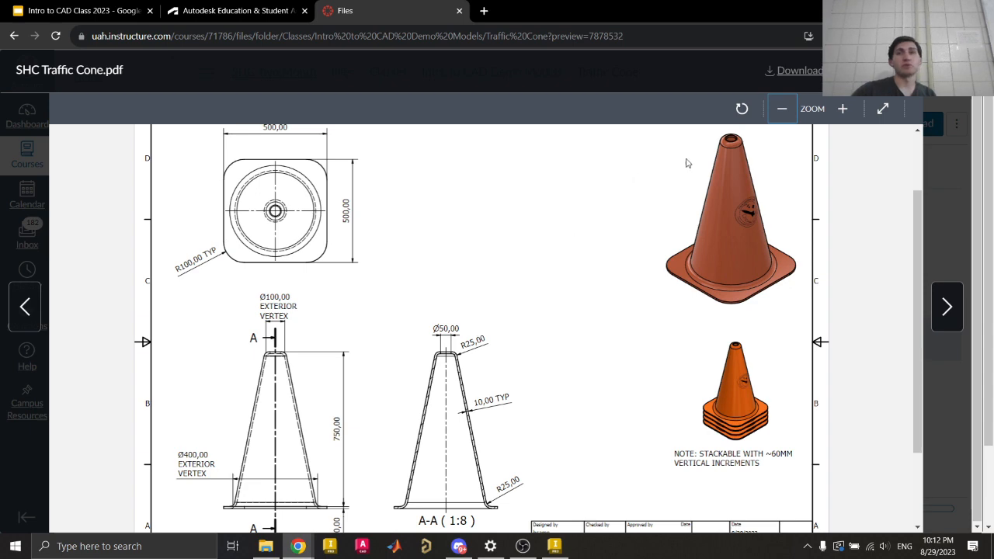
click(781, 110)
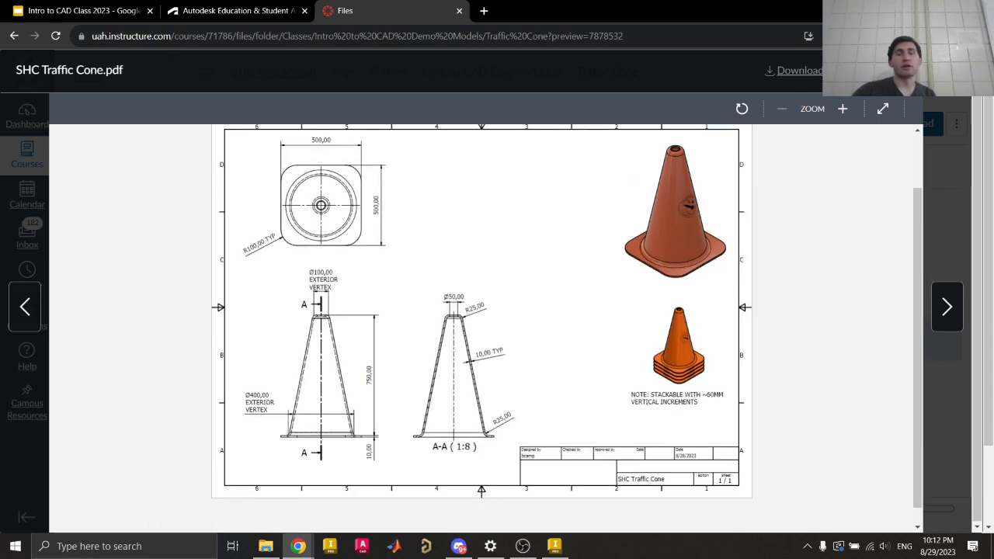
key(Escape)
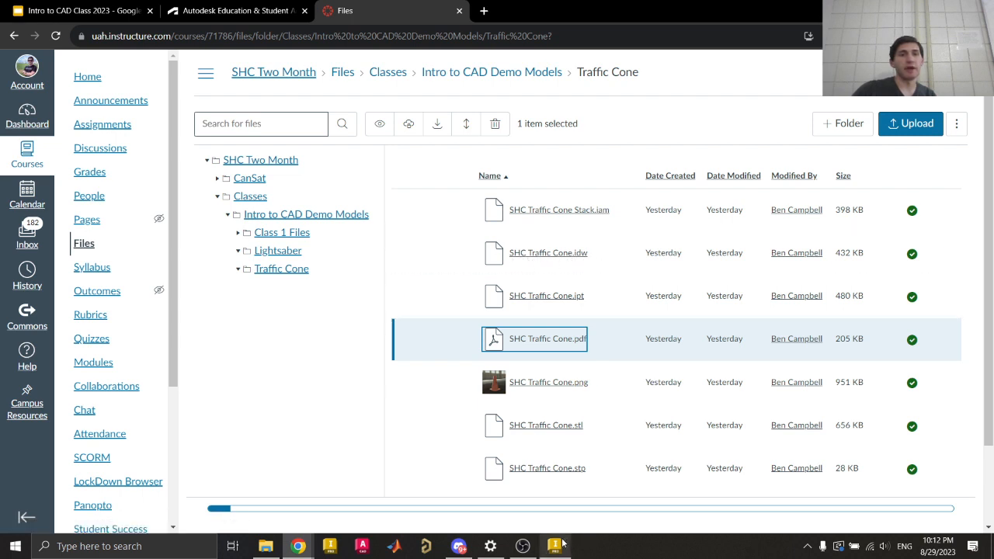
click(552, 340)
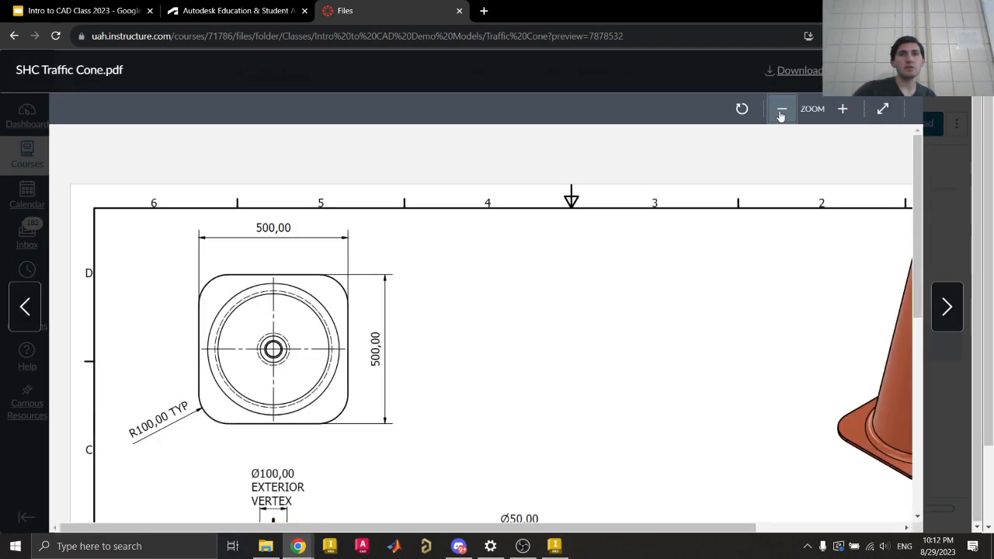
click(781, 110)
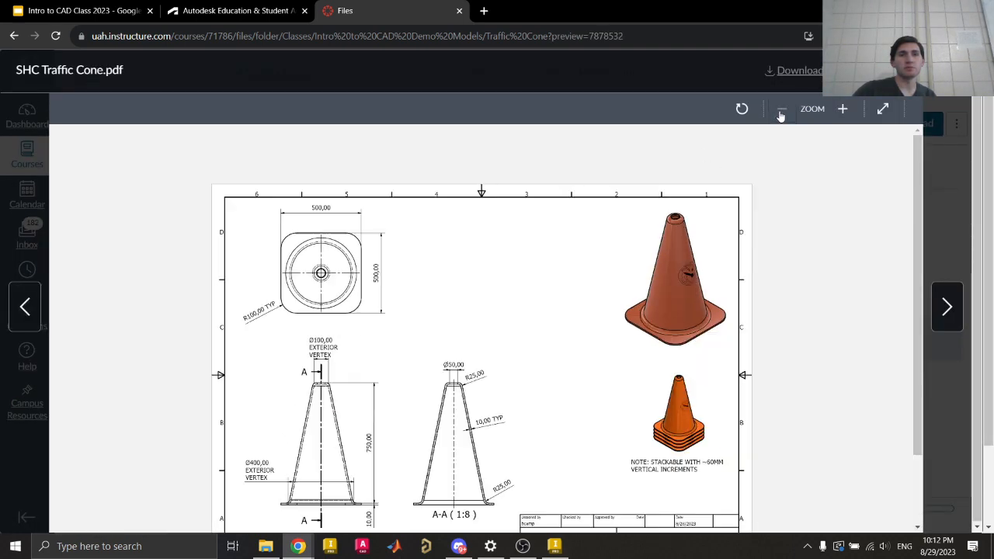
- Close the SHC Traffic Cone.pdf preview and go through the Imports and Exports slides up to the Exports slide in Intro to CAD Class 2023
scroll(425, 392, down, 2)
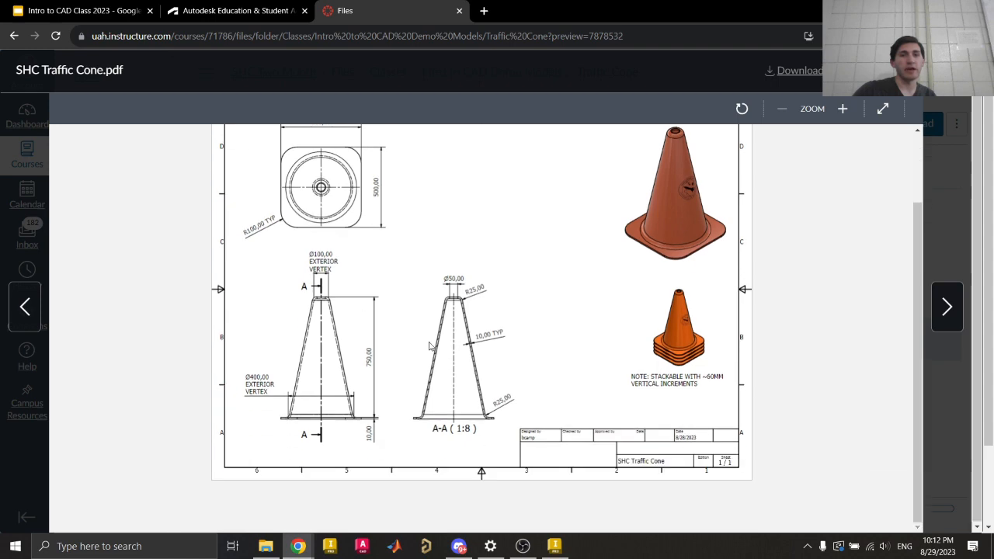
click(942, 70)
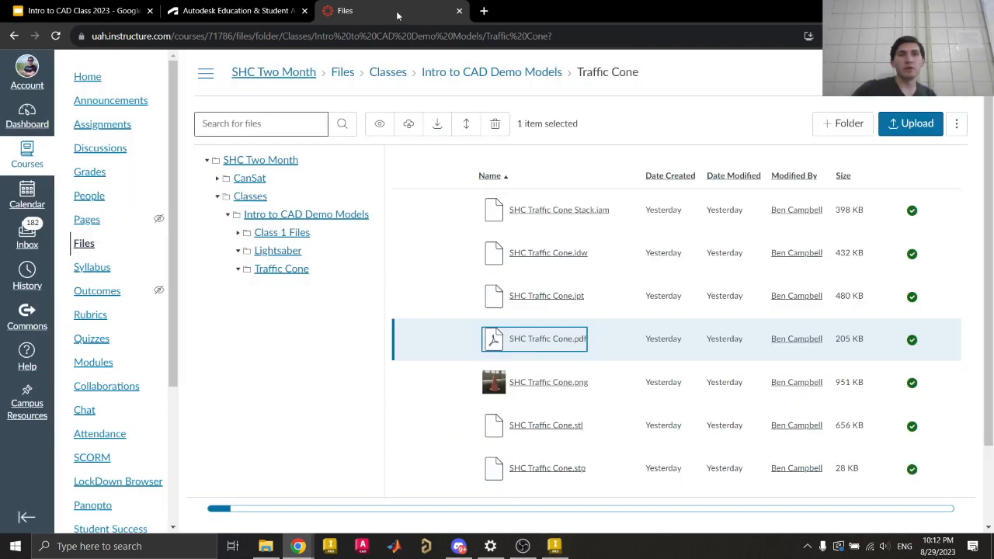
click(85, 11)
scroll(85, 350, down, 5)
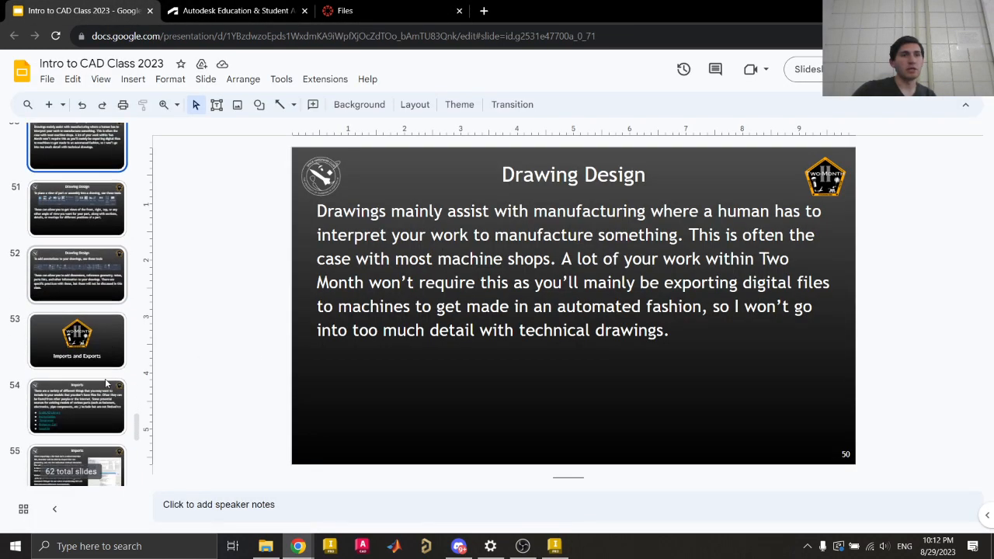
click(80, 247)
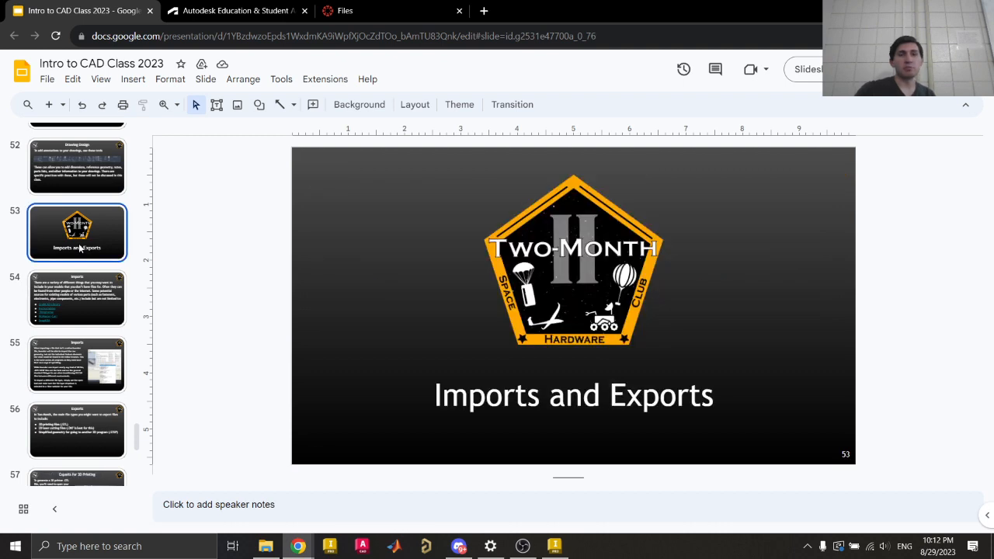
key(Down)
key(Down)
key(Down)
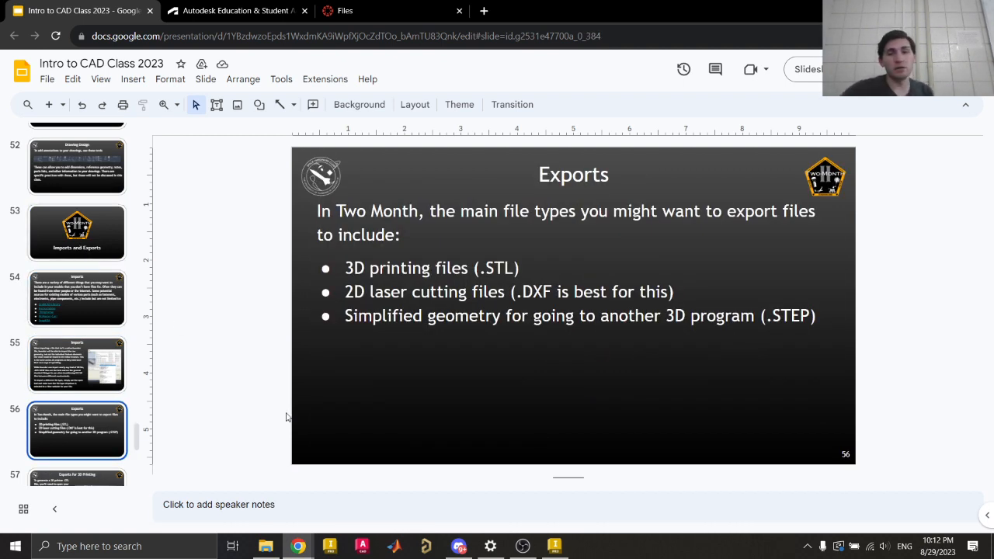
scroll(105, 358, down, 2)
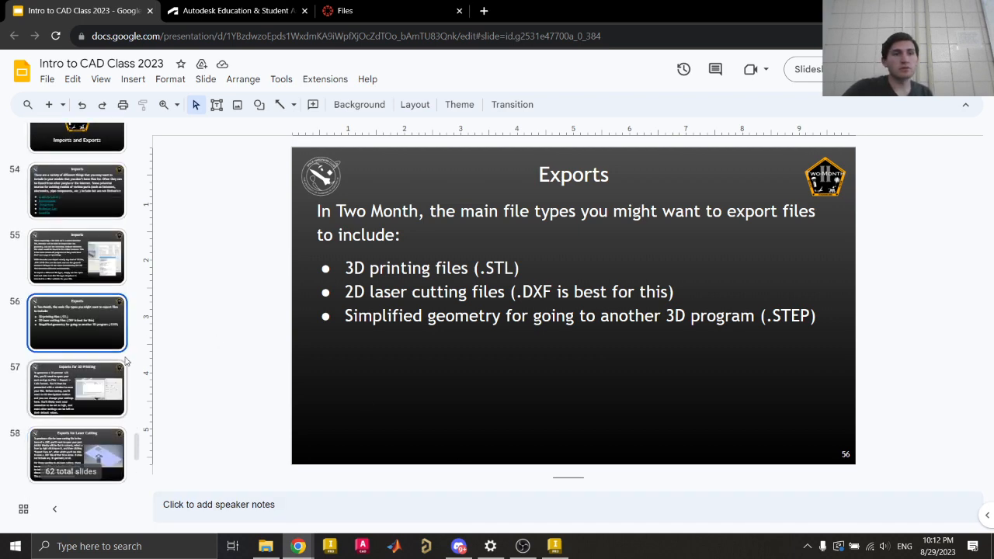
- Switch to Inventor and bring up the Traffic Cone Demo.ipt part
click(555, 546)
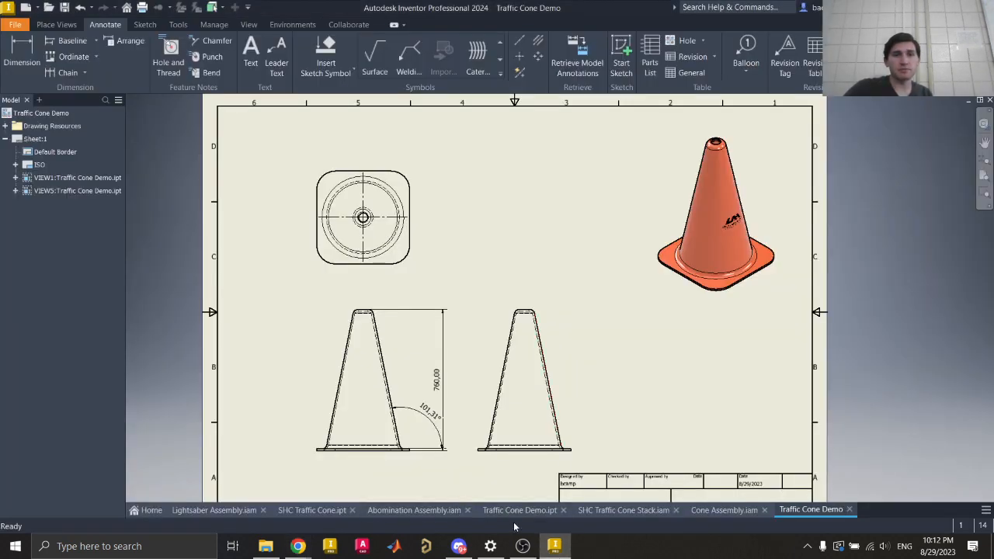
click(724, 510)
click(623, 510)
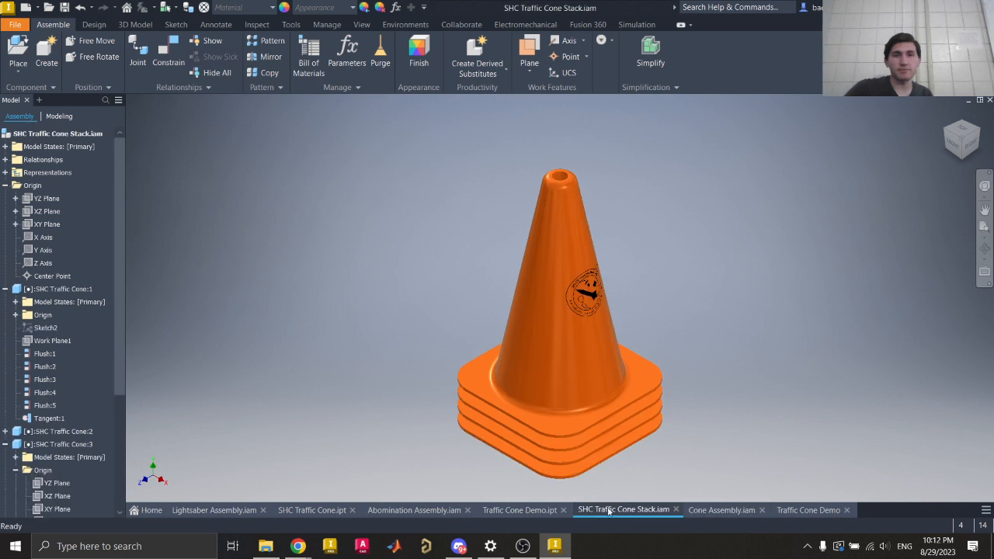
click(528, 511)
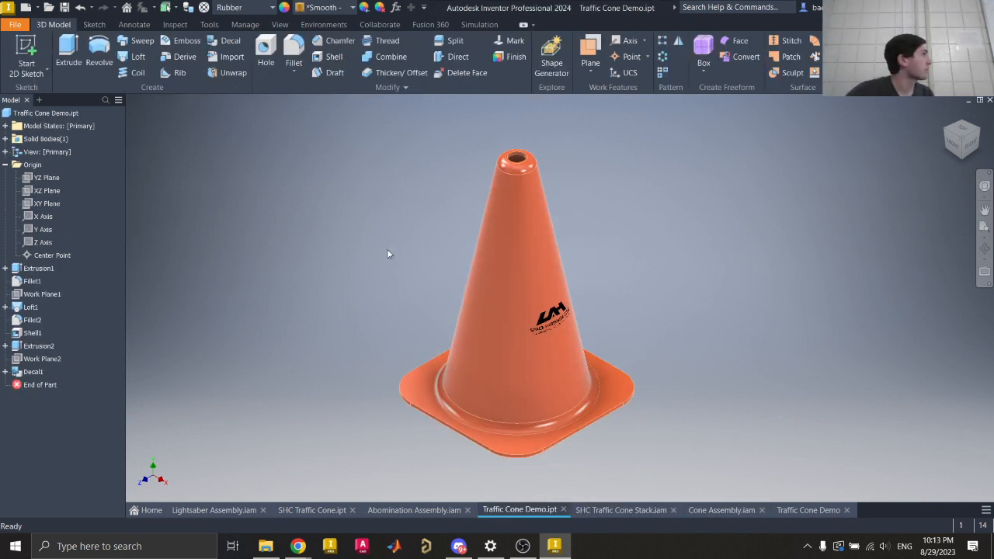
- Start exporting the cone part to a CAD format and choose STL Files (*.stl) as the file type
click(14, 29)
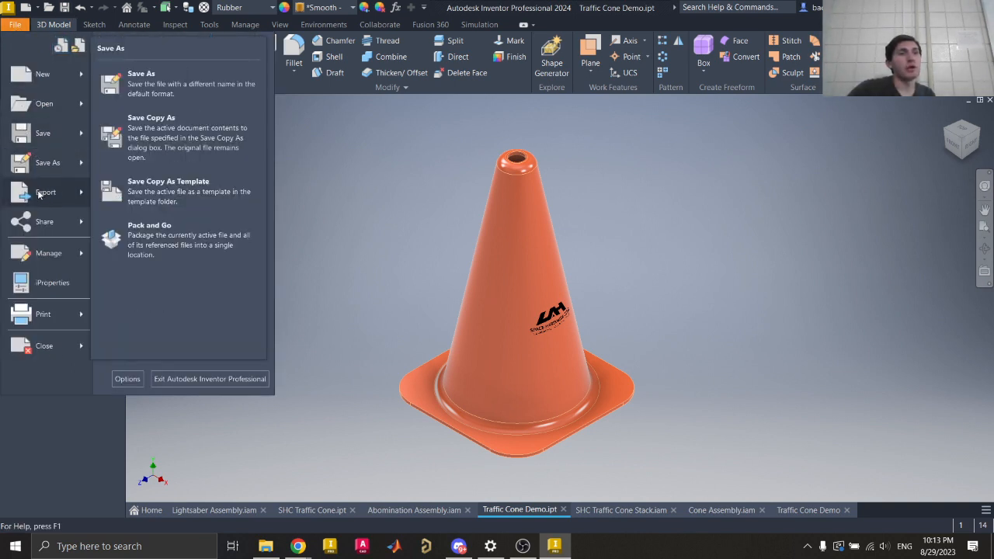
mouse_move(39, 195)
click(171, 206)
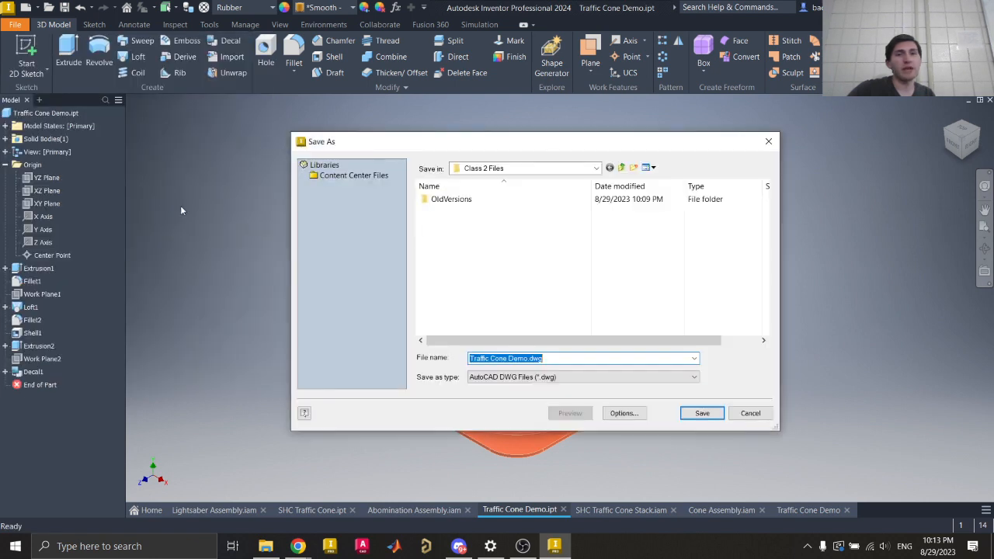
click(542, 378)
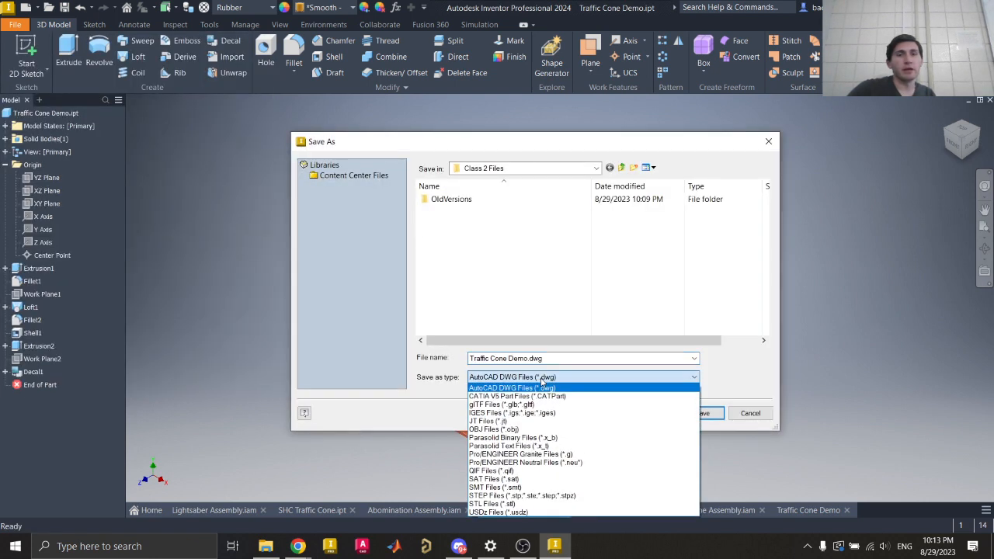
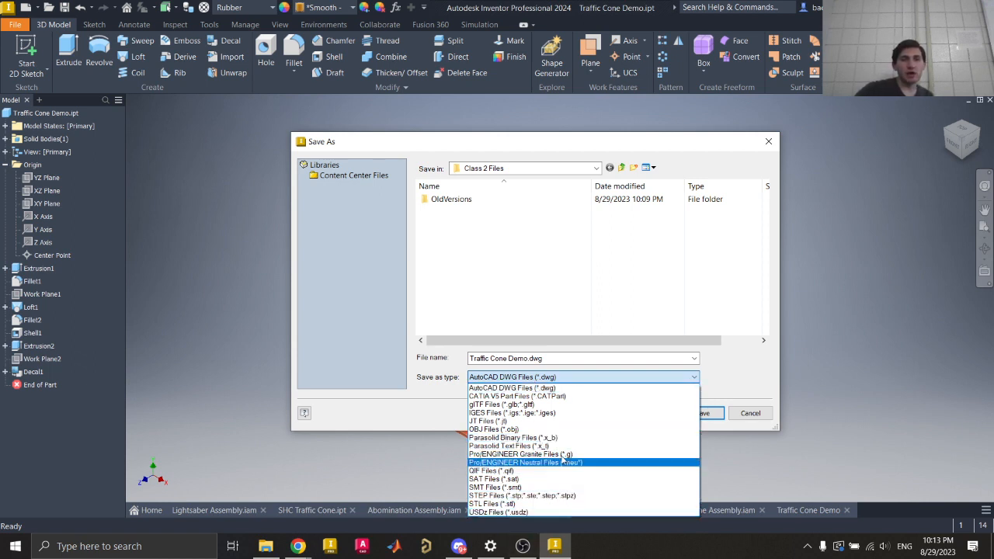
click(722, 382)
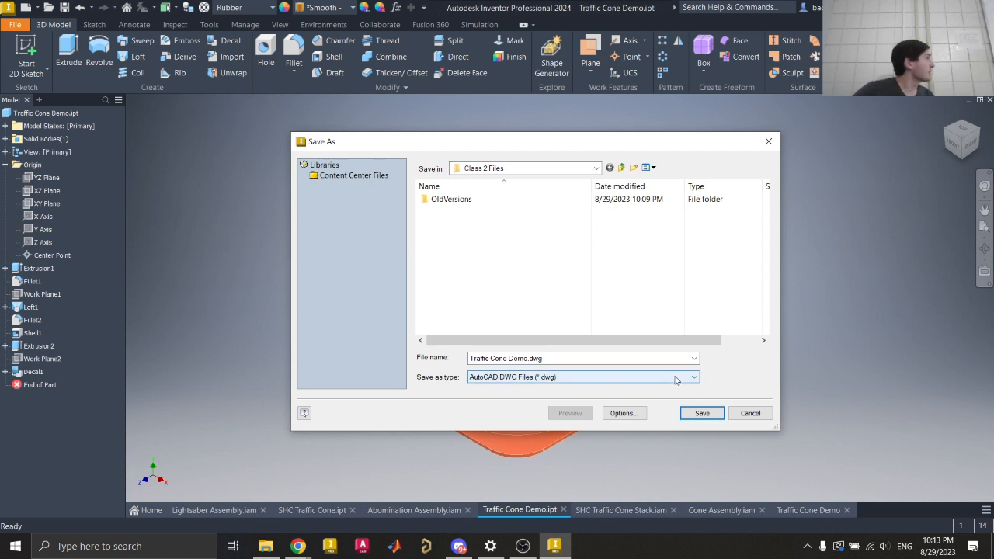
click(617, 379)
click(505, 502)
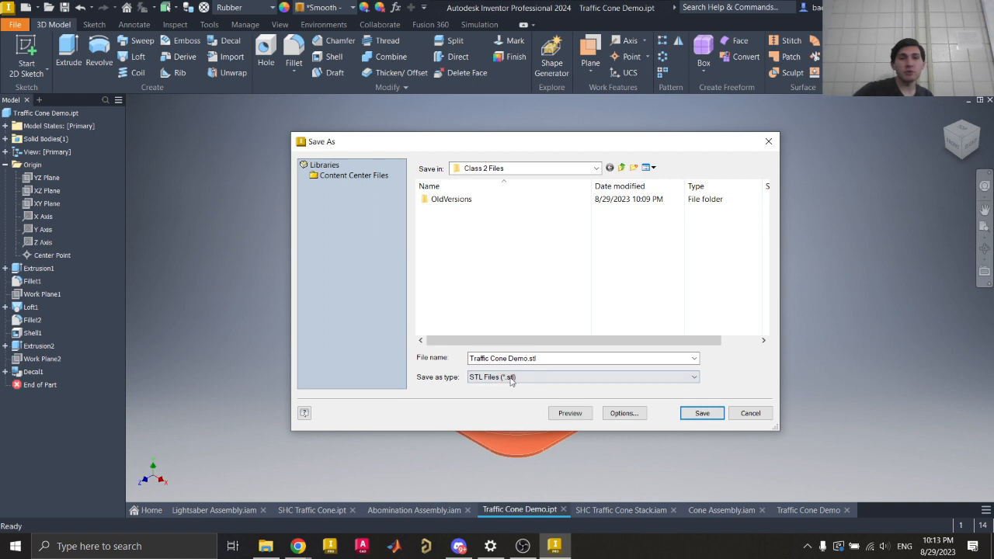
- Examine the STL export options for units and resolution, including Brep and High, and close them without applying anything
click(627, 416)
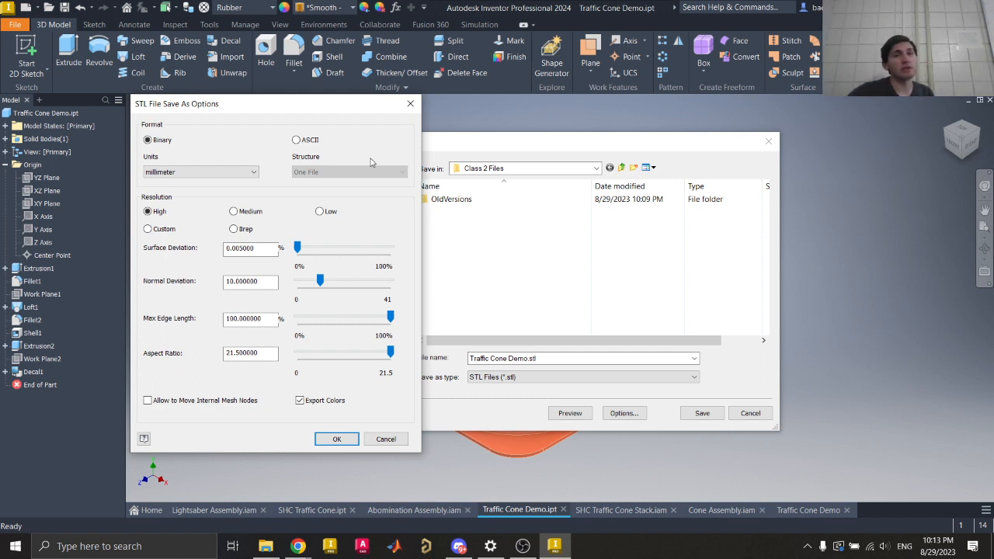
click(235, 230)
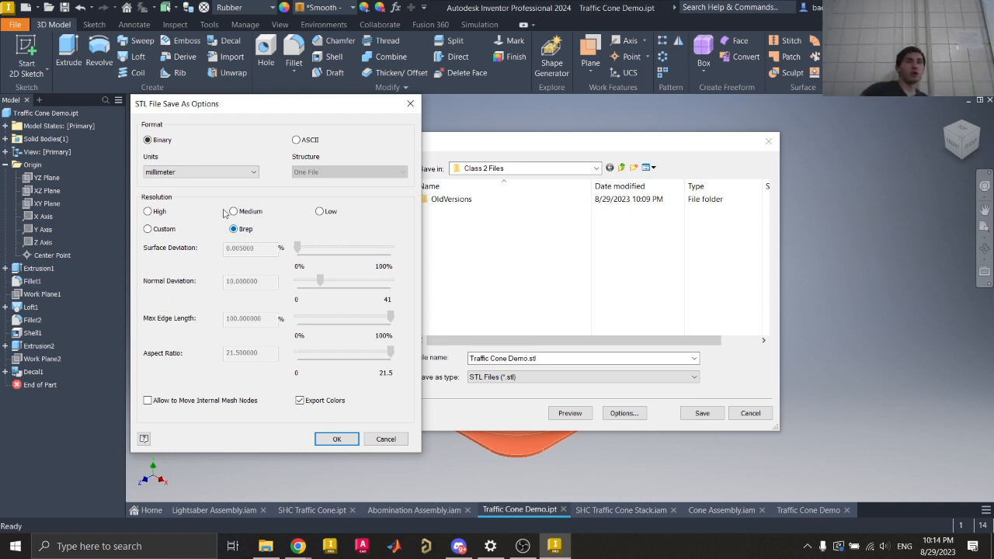
click(155, 217)
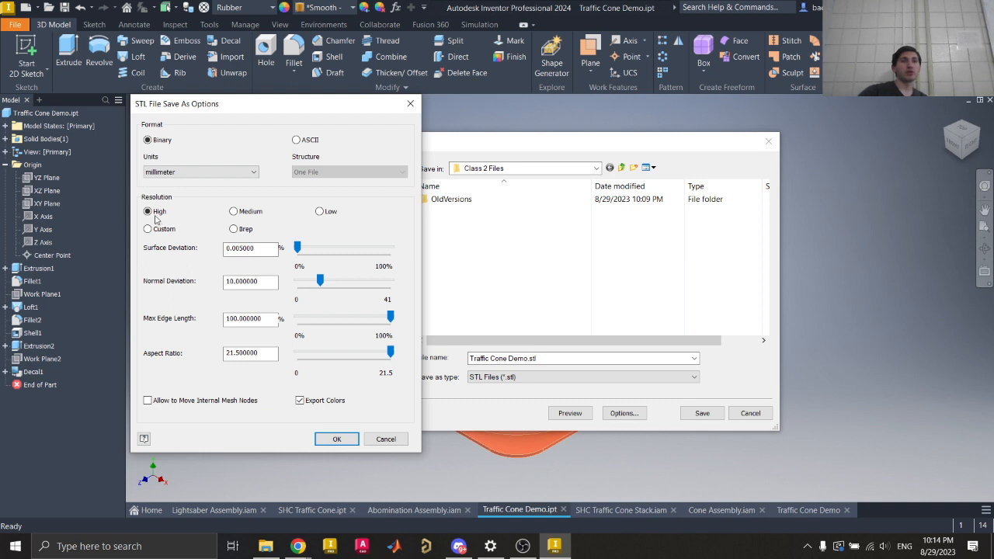
click(250, 177)
click(250, 176)
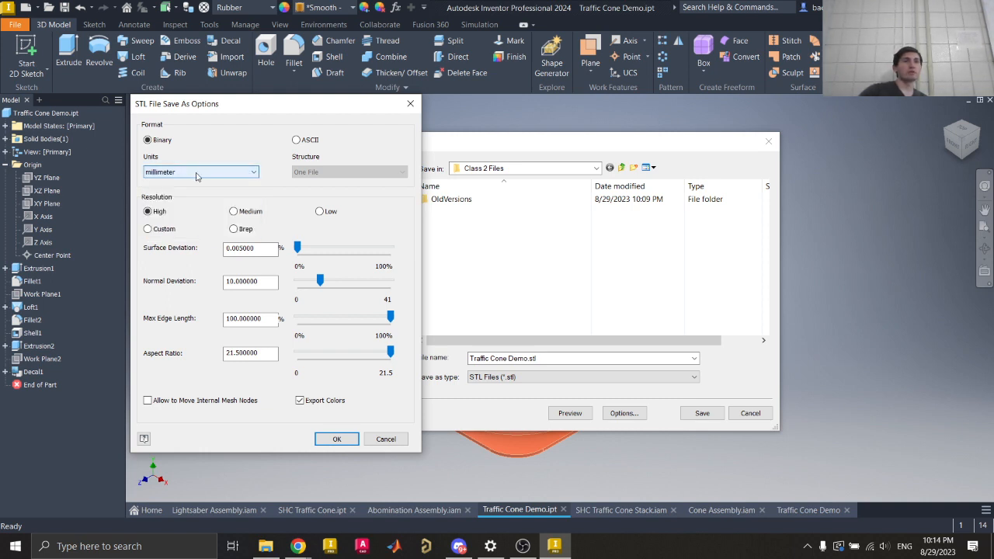
click(218, 173)
click(217, 173)
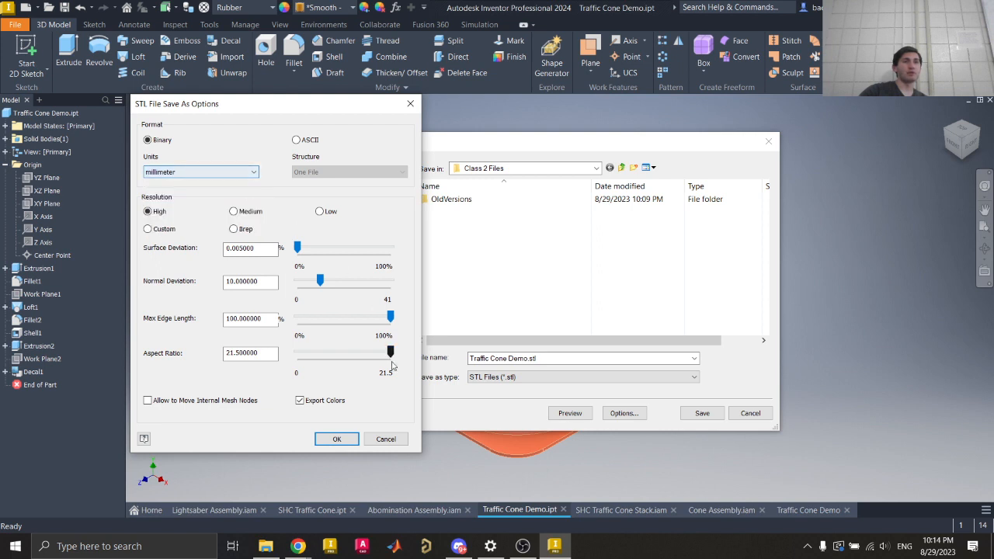
click(387, 440)
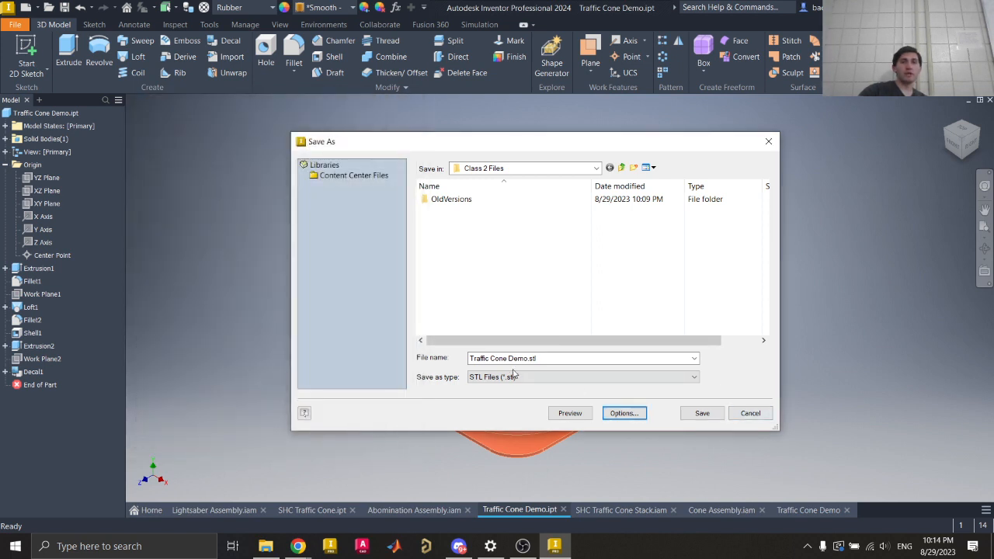
- Save Traffic Cone Demo.stl in the Class 2 Files folder and open it from File Explorer in Ultimaker Cura
click(702, 414)
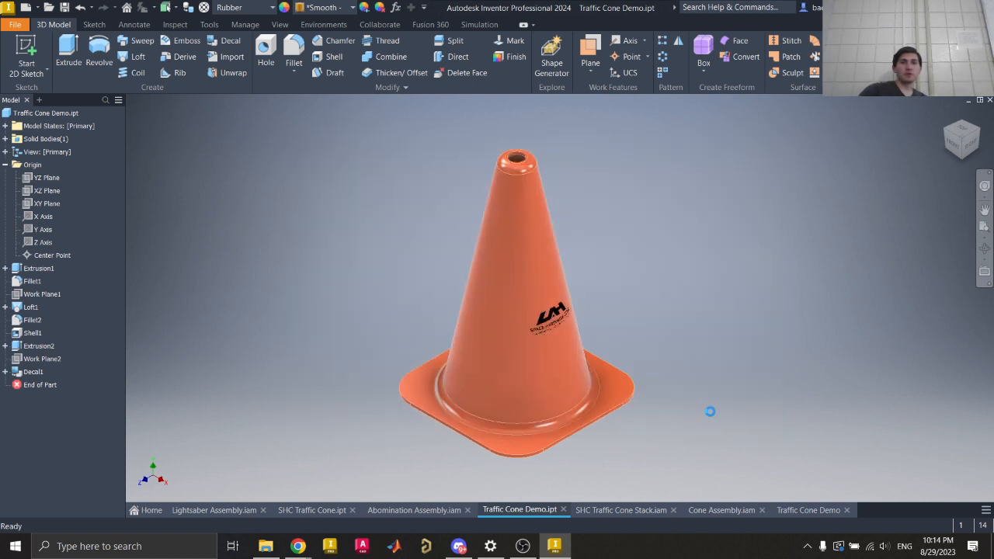
click(266, 546)
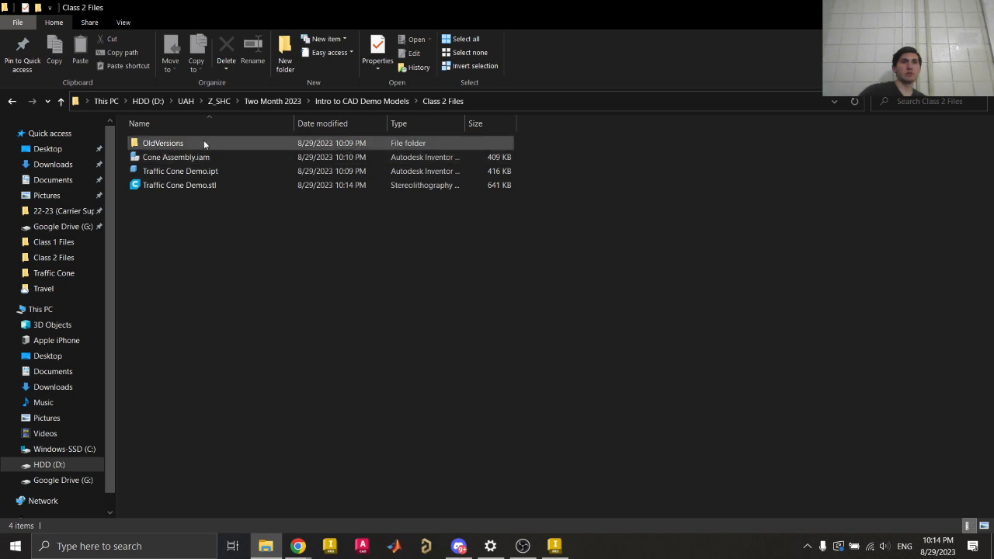
click(192, 185)
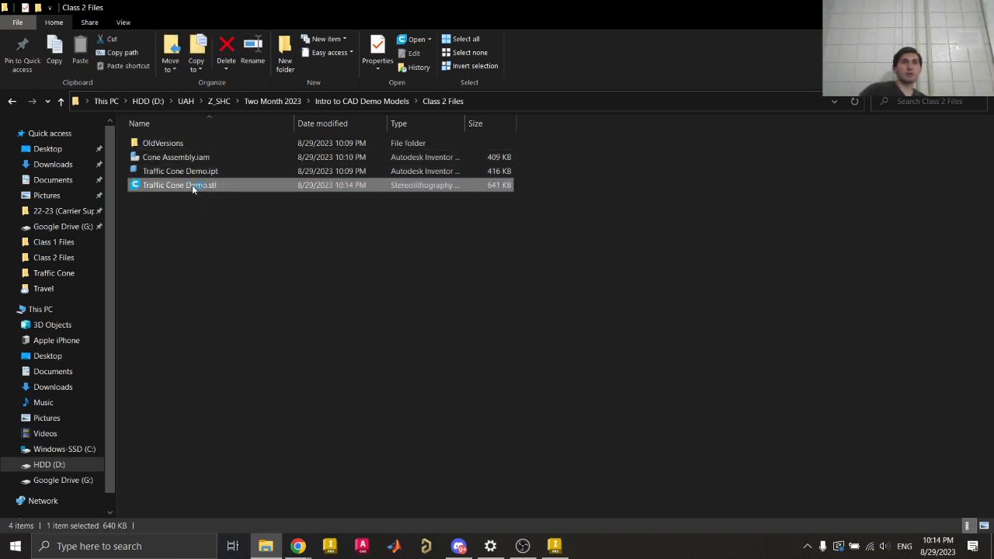
double_click(192, 185)
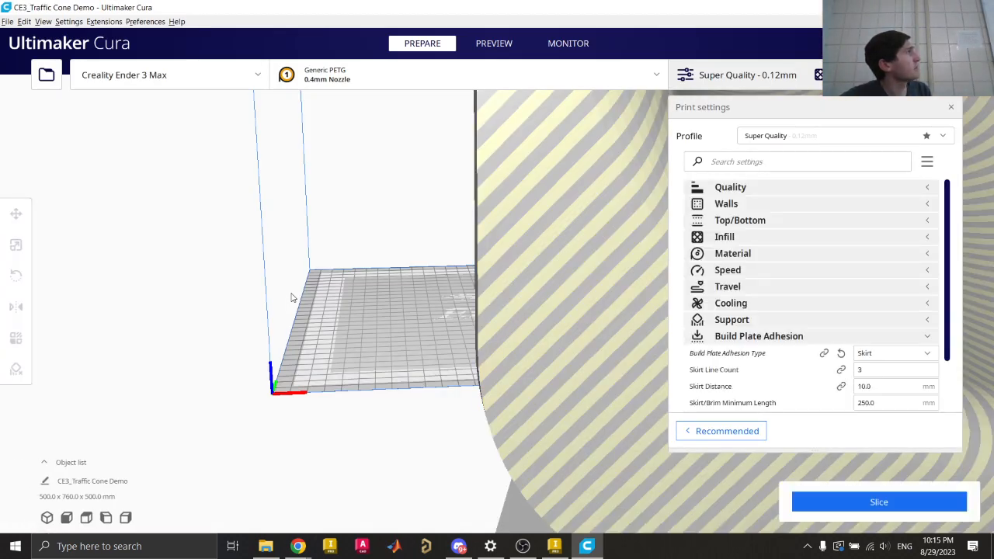
- Close the print settings and select the cone model, viewing it together with the whole build plate
scroll(456, 319, down, 5)
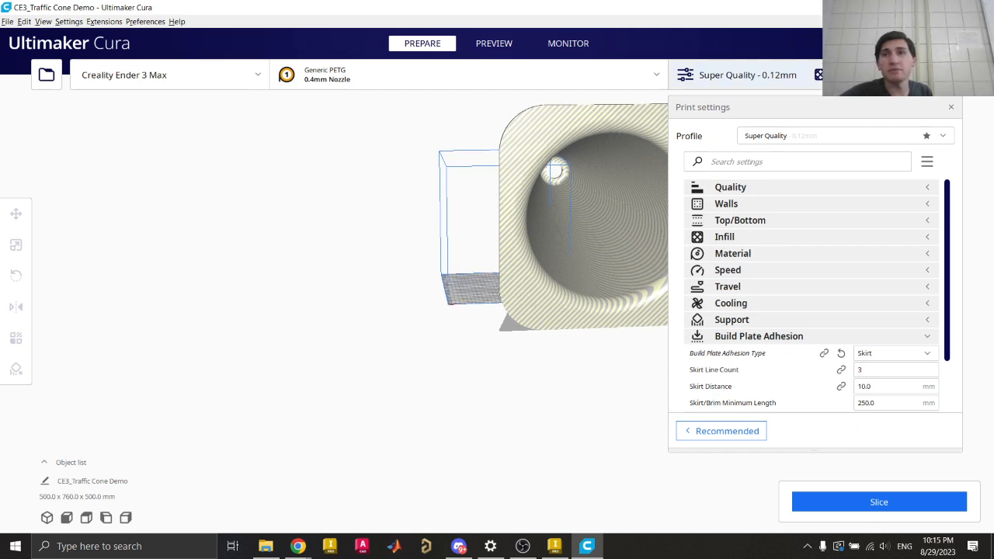
click(953, 109)
right_drag(603, 202, 752, 342)
right_click(596, 212)
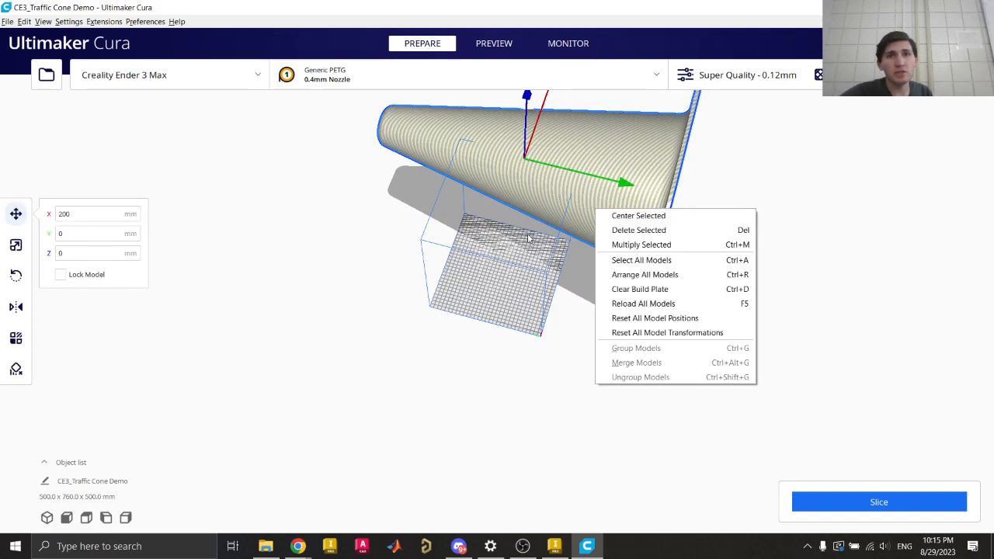
right_drag(530, 239, 235, 259)
- Rotate the cone model from lying on its side to standing upright on its square flange
click(17, 276)
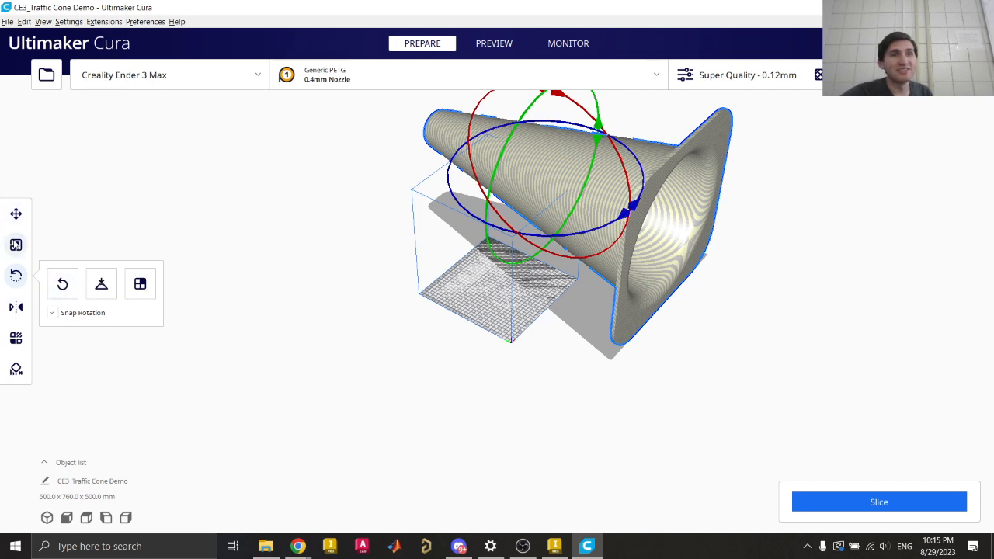
click(16, 244)
click(15, 214)
click(15, 306)
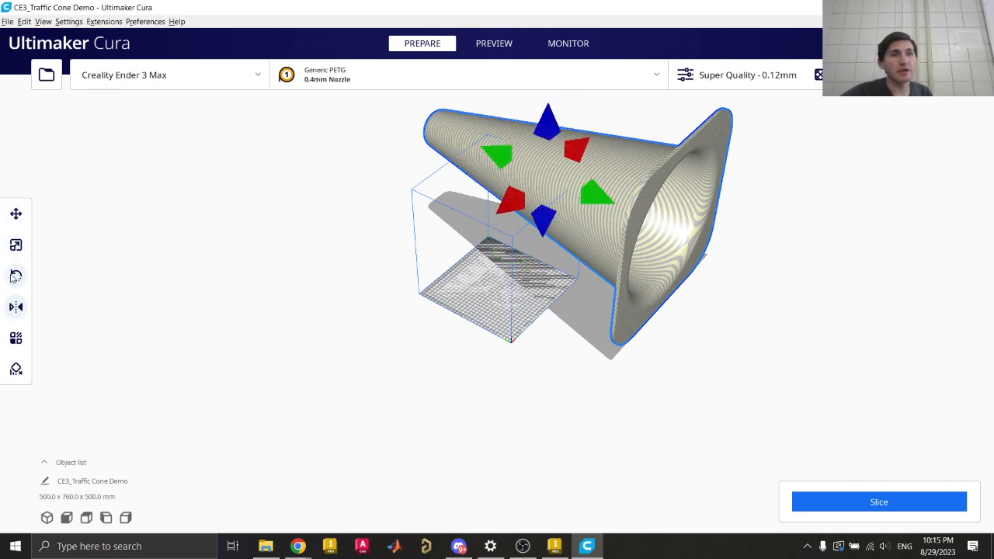
click(15, 276)
drag(564, 95, 573, 102)
click(564, 95)
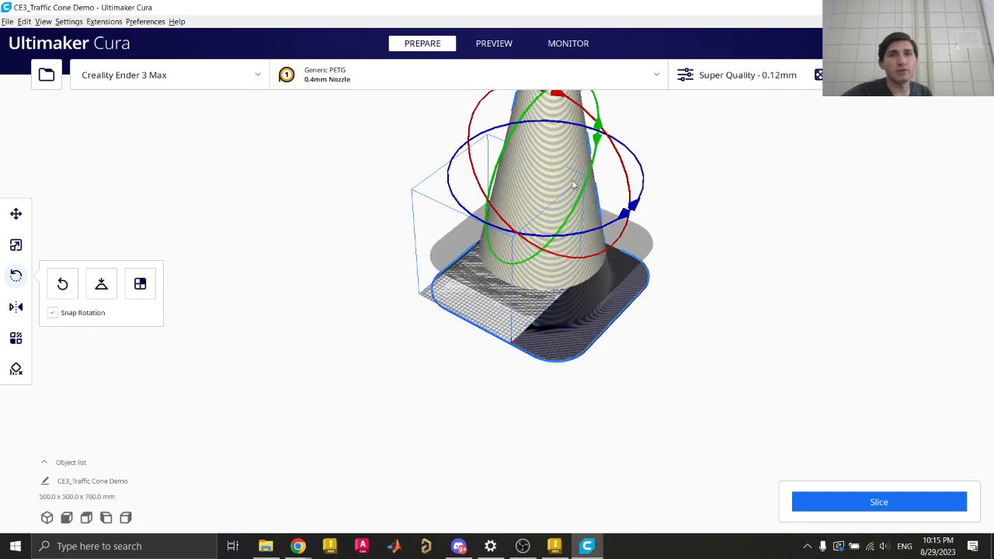
click(15, 216)
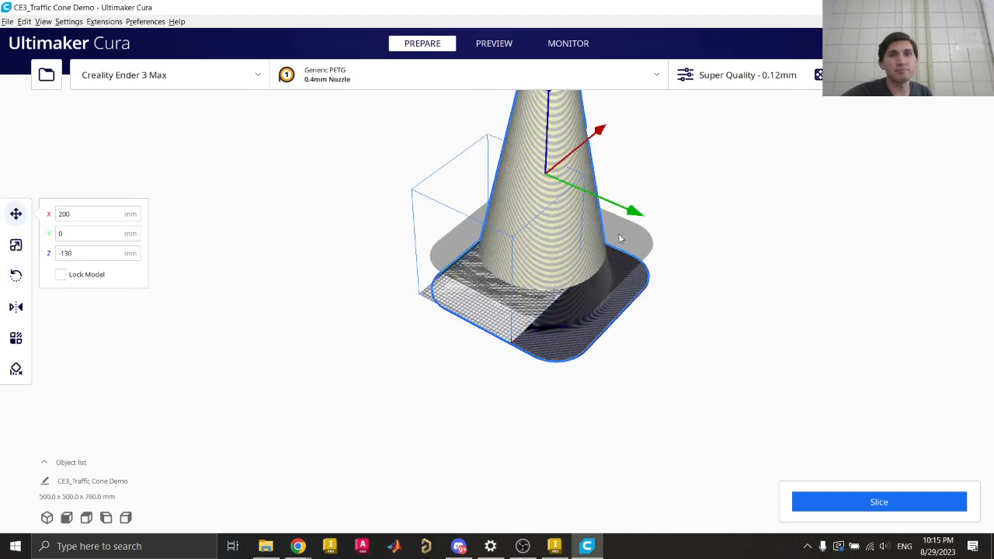
click(759, 282)
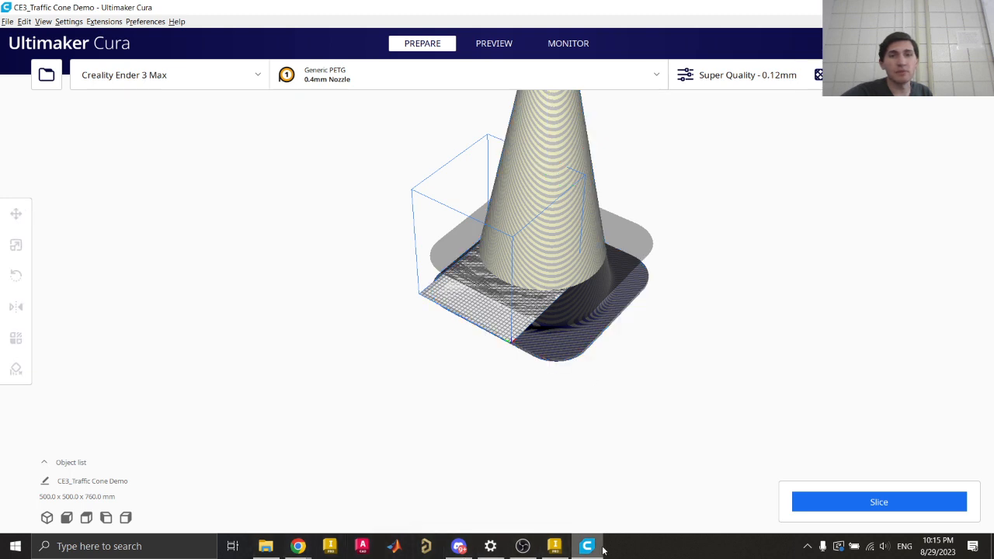
click(538, 203)
click(644, 337)
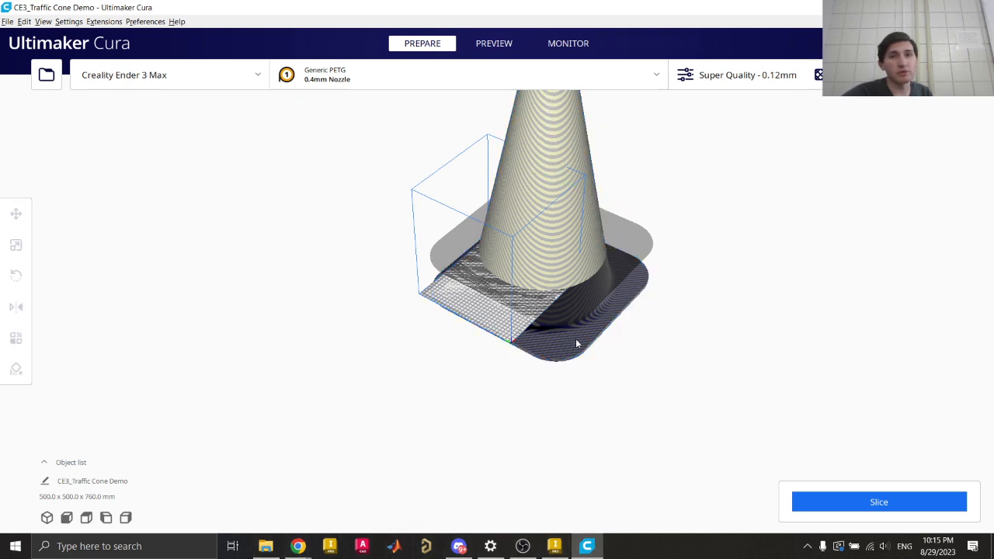
click(577, 339)
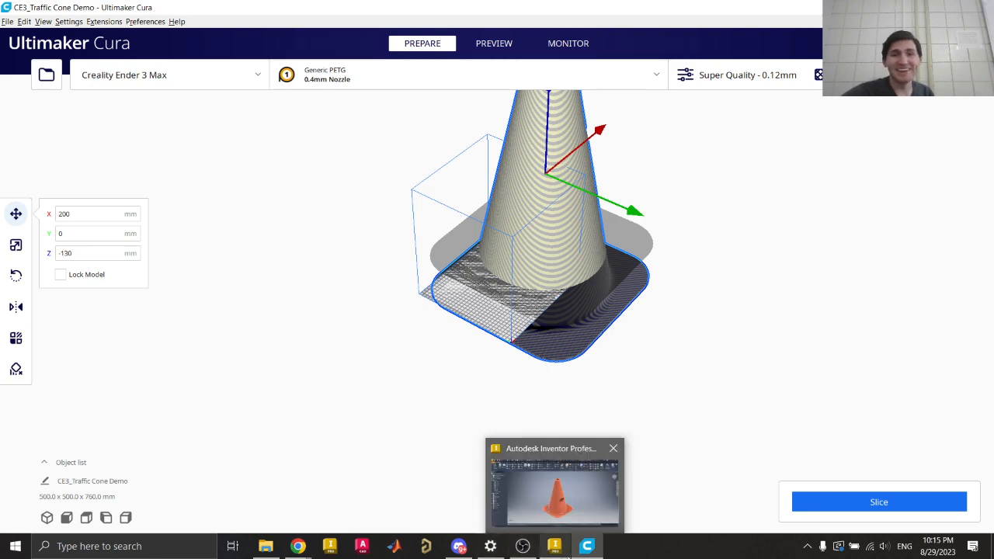
- Switch to the Intro to CAD Class 2023 slides and go through the 3D printing and laser cutting export slides up to slide 59
click(575, 507)
mouse_move(298, 546)
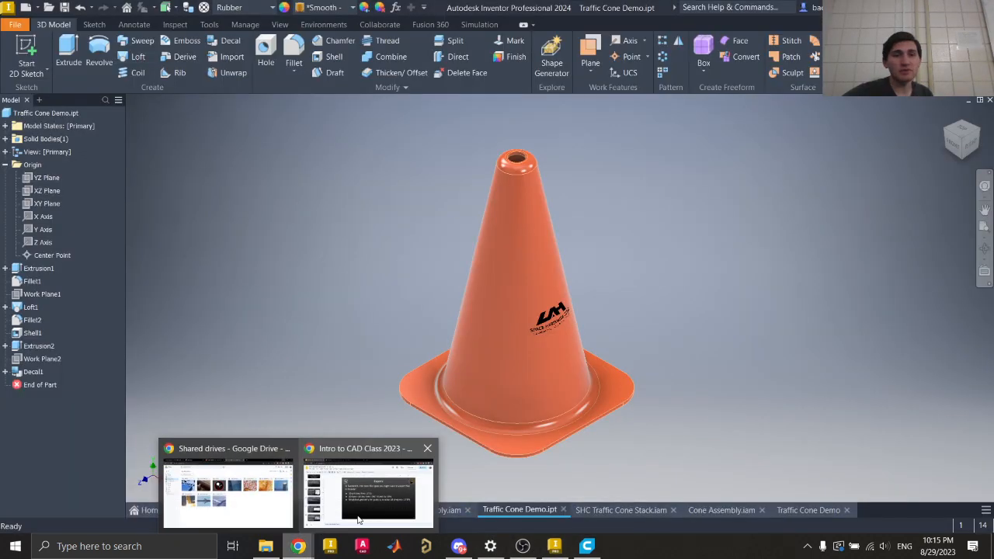
click(365, 497)
click(118, 384)
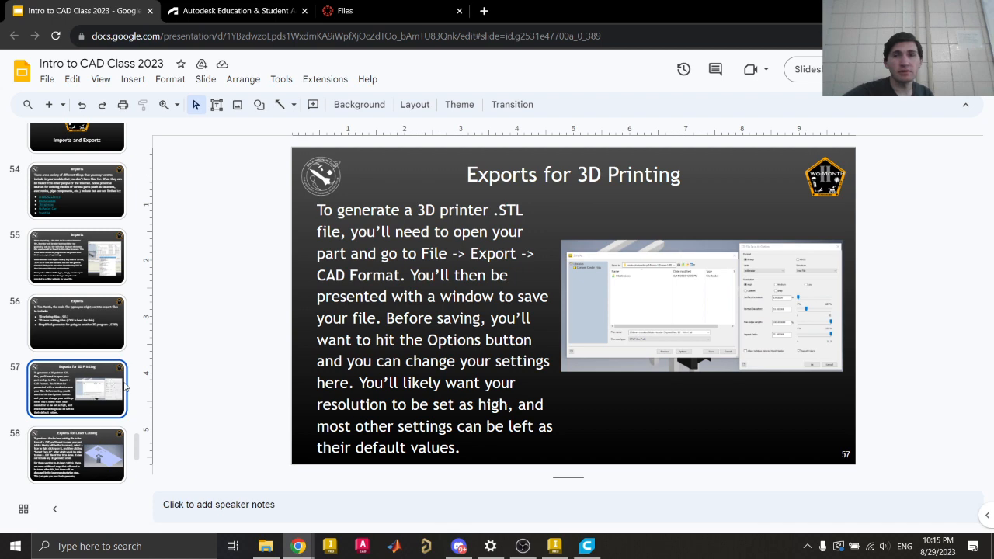
scroll(117, 393, down, 1)
click(99, 353)
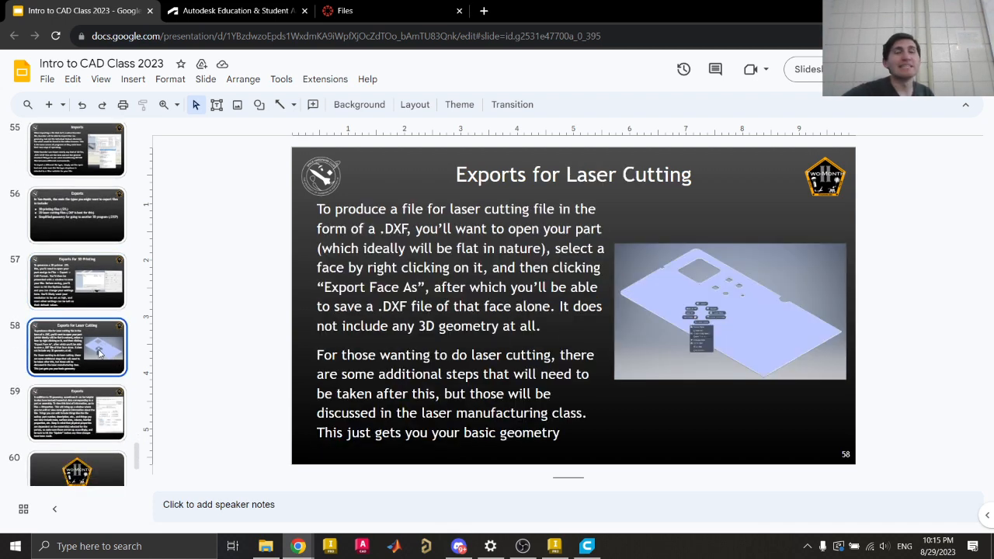
key(Down)
key(Up)
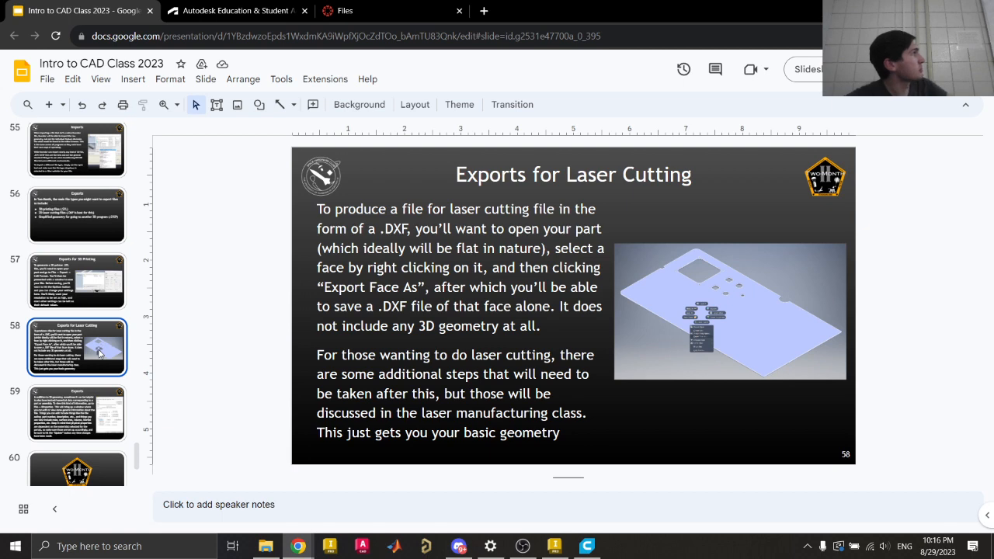
key(Down)
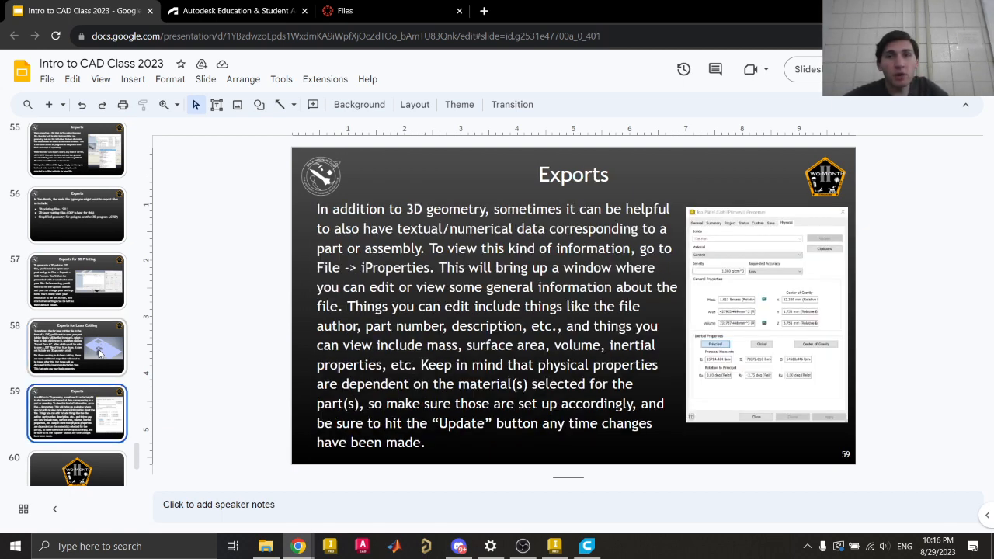
- Switch to Inventor, open the iProperties of Traffic Cone Demo.ipt and update its physical properties
click(555, 546)
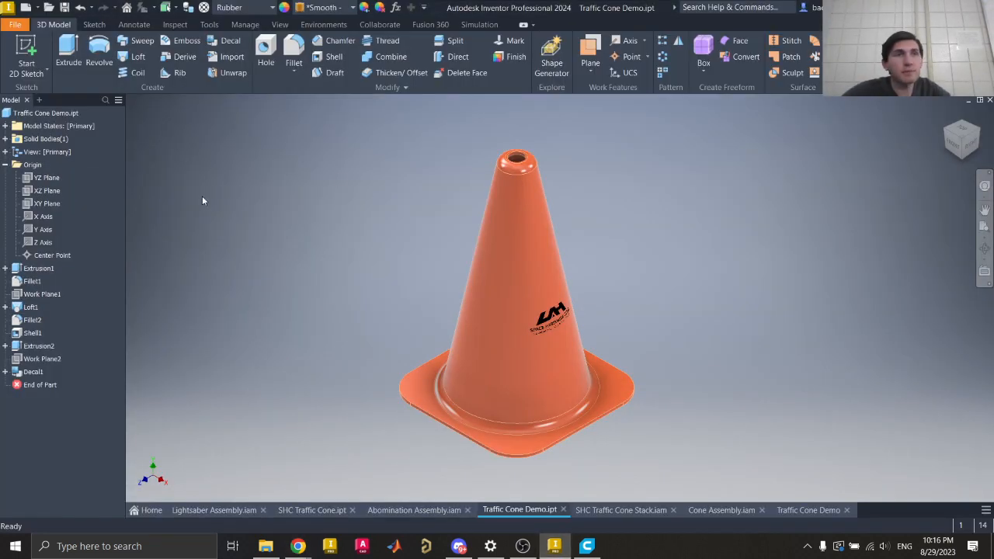
click(22, 26)
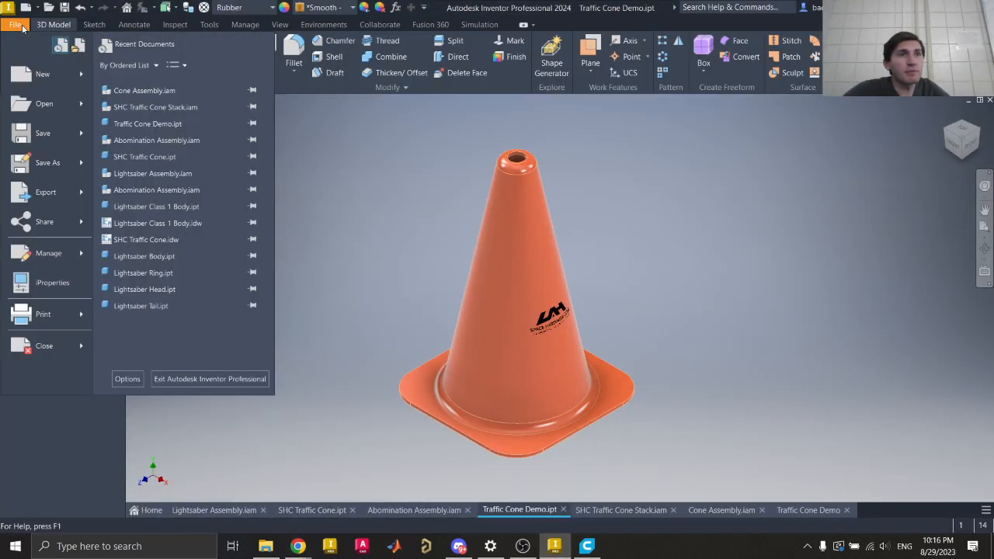
click(51, 284)
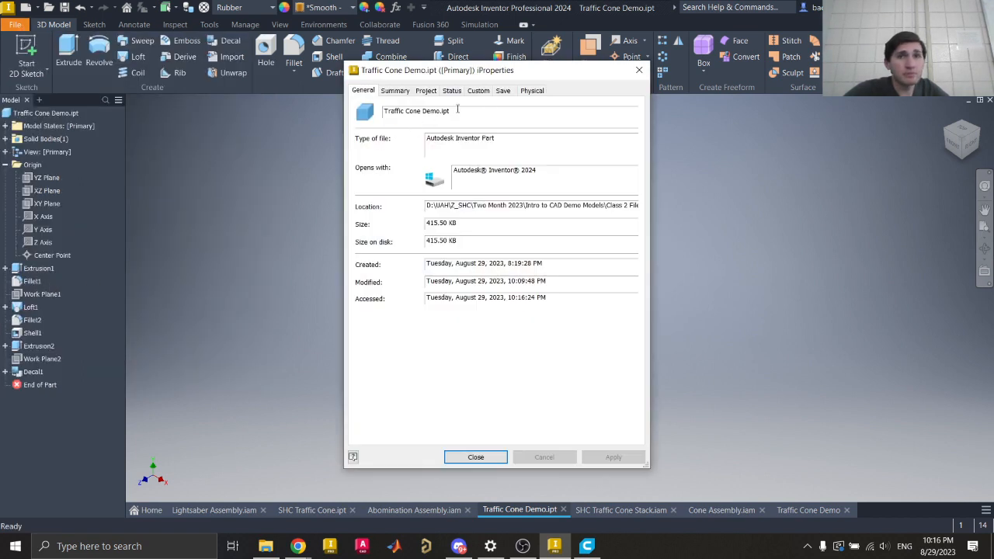
click(532, 91)
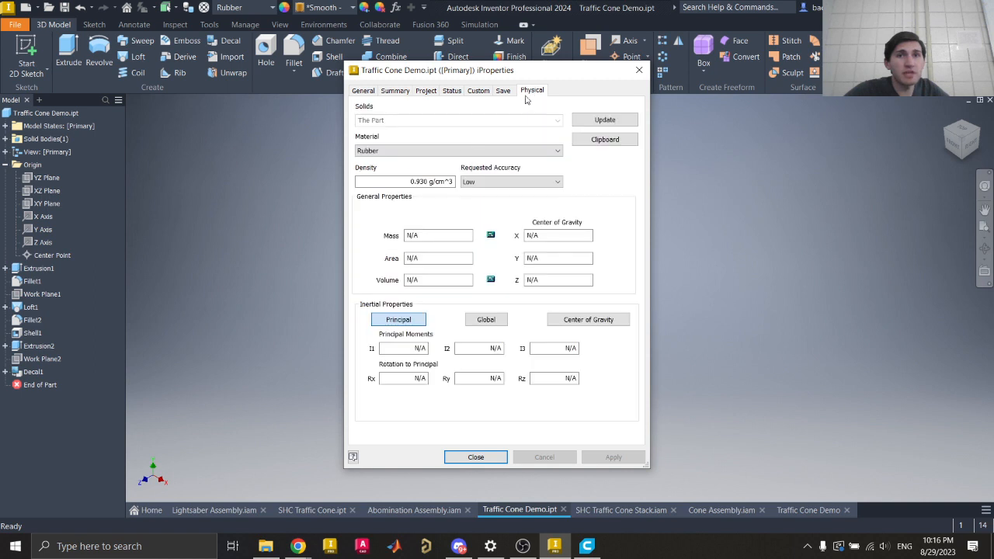
click(606, 121)
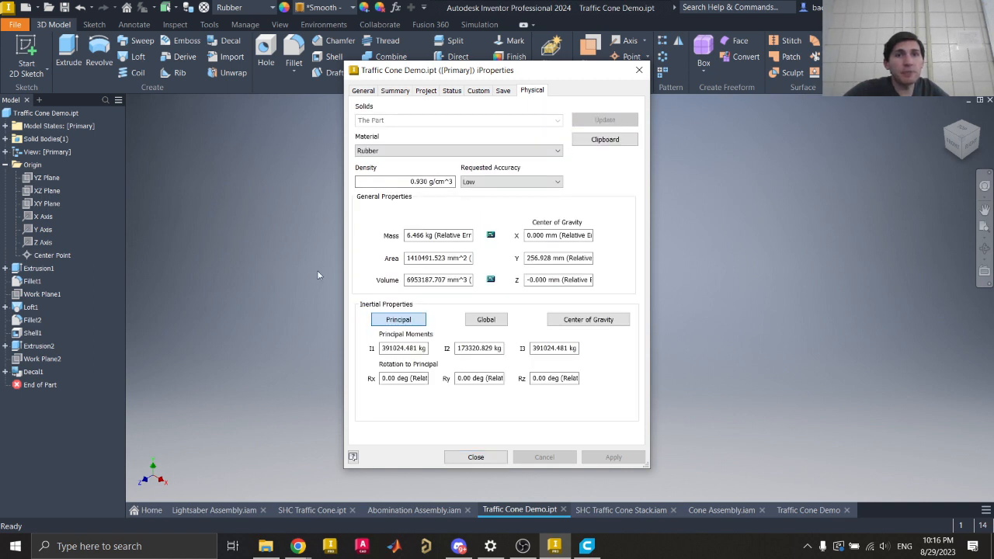
- Examine the cone's mass and volume in its physical properties, and close iProperties
click(414, 235)
drag(407, 235, 429, 235)
click(433, 234)
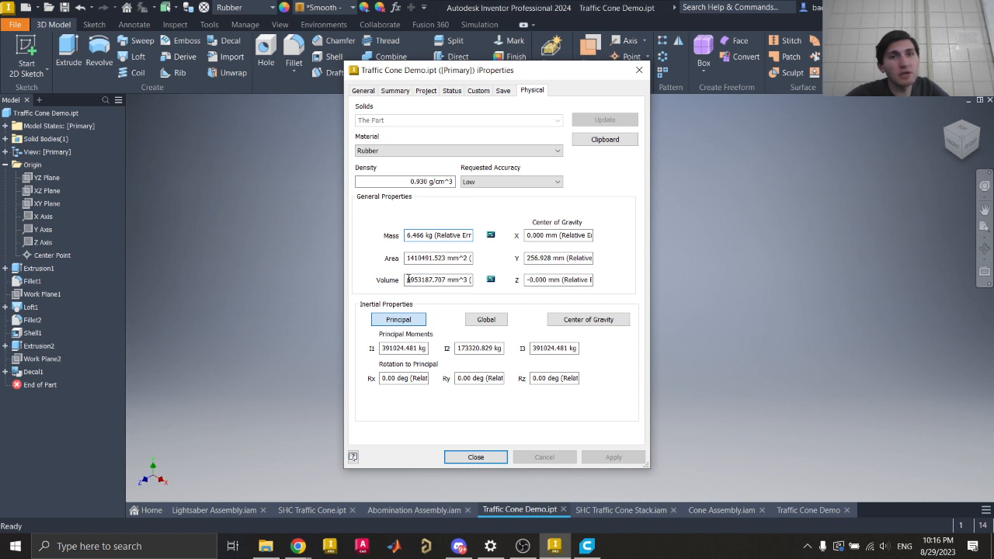
drag(405, 280, 446, 281)
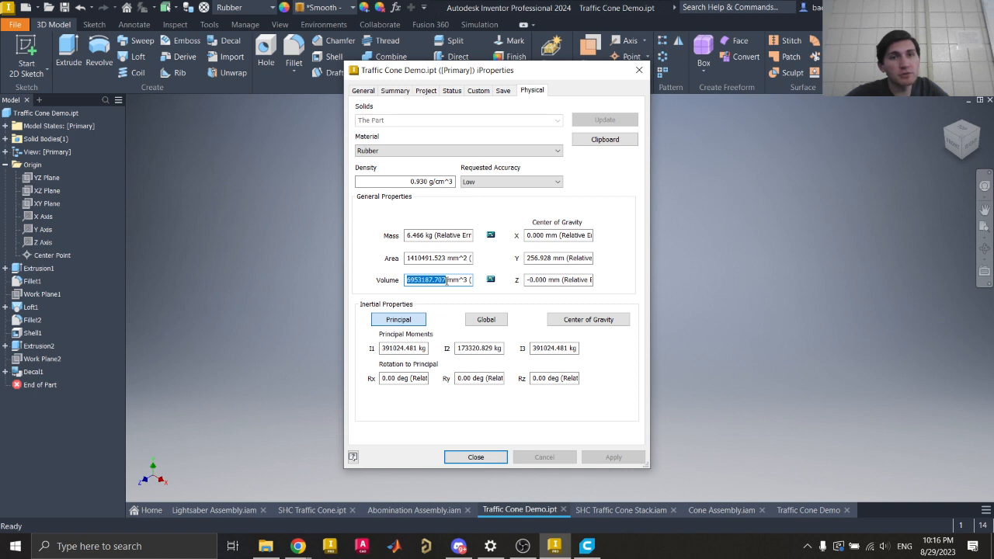
click(446, 281)
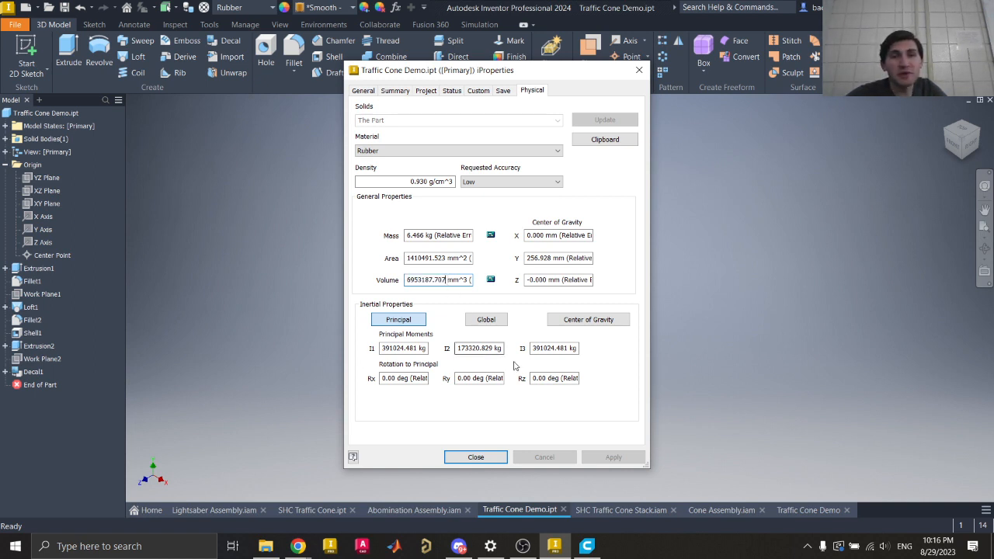
drag(447, 281, 405, 279)
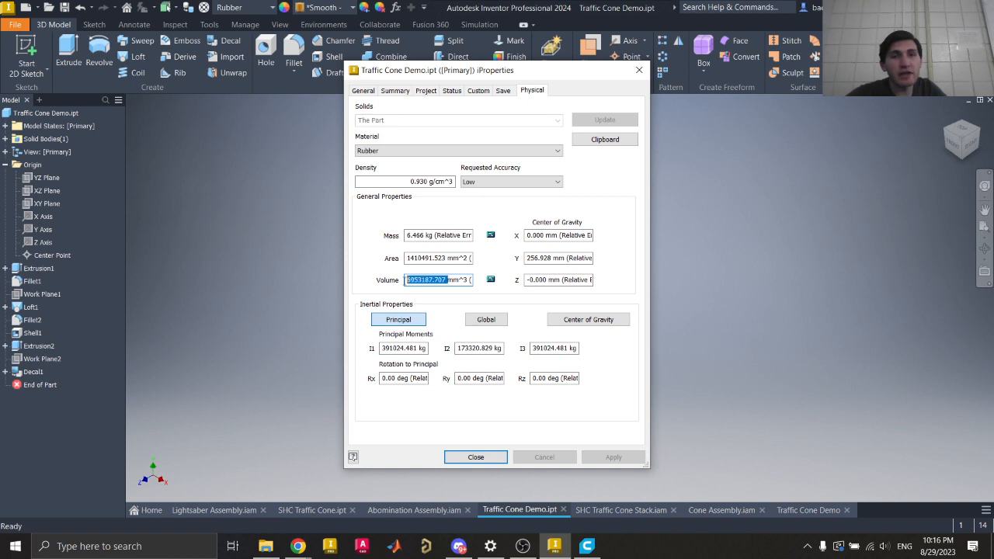
click(406, 281)
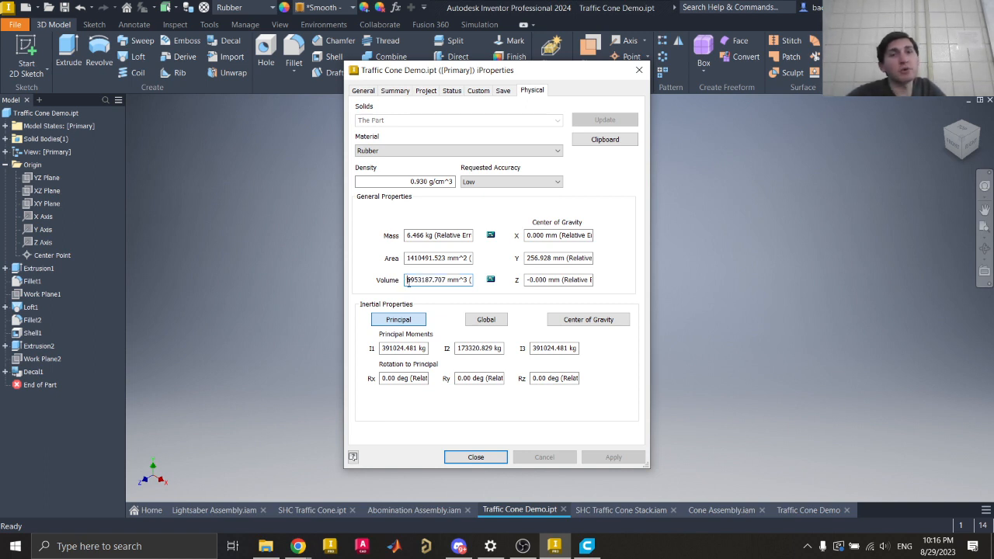
drag(406, 281, 448, 281)
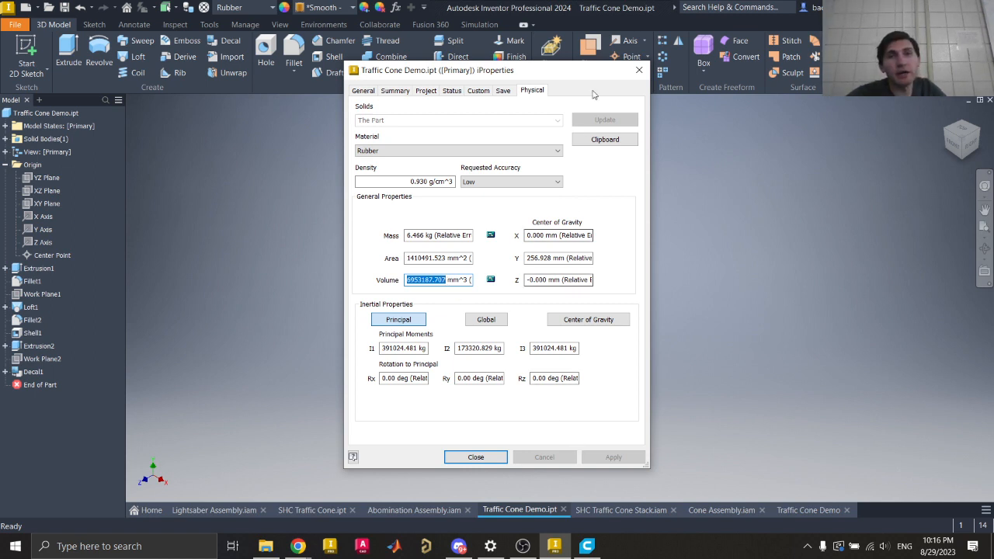
click(638, 70)
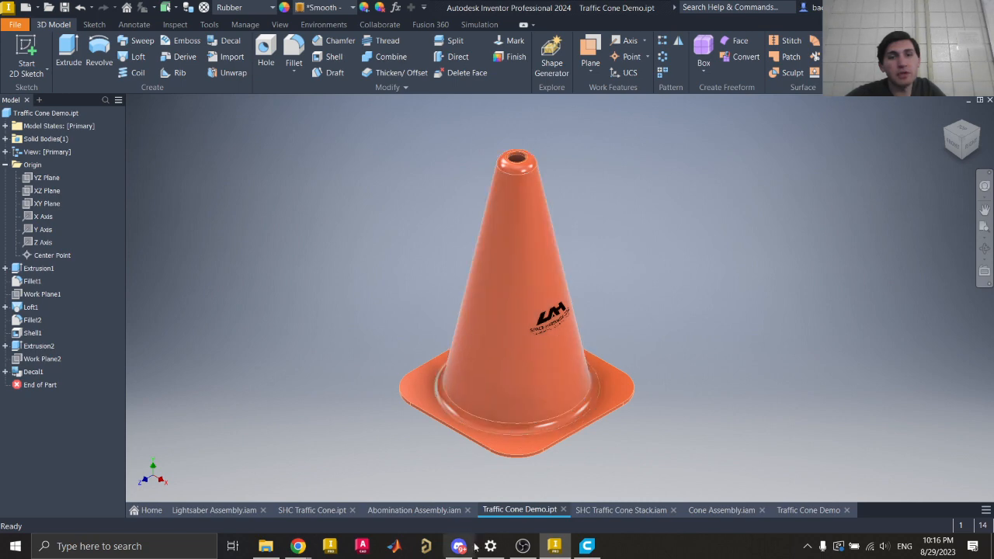
- Return to the Intro to CAD Class 2023 slides in Chrome and go through the closing slides, ending on Conclusions, slide 61
mouse_move(297, 546)
click(375, 491)
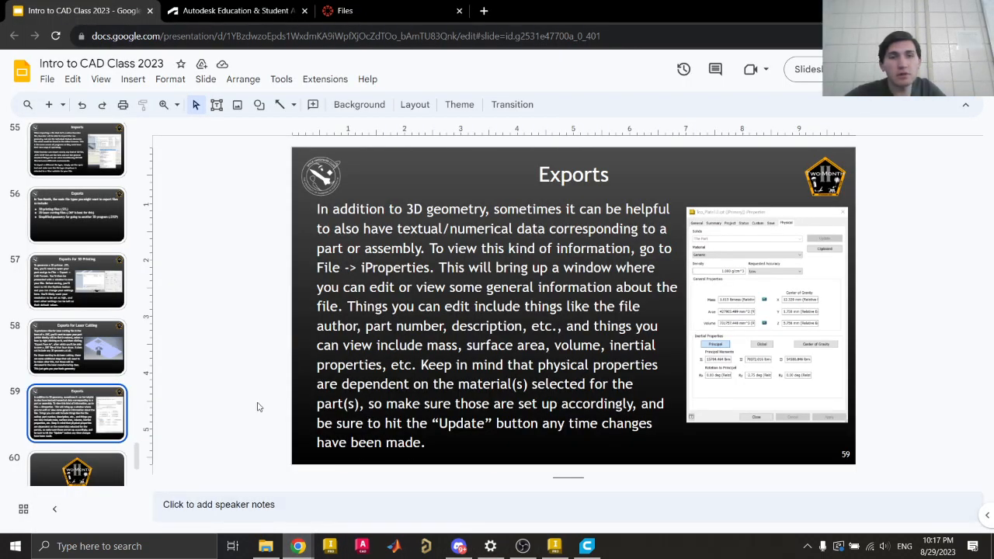
key(Down)
key(Down)
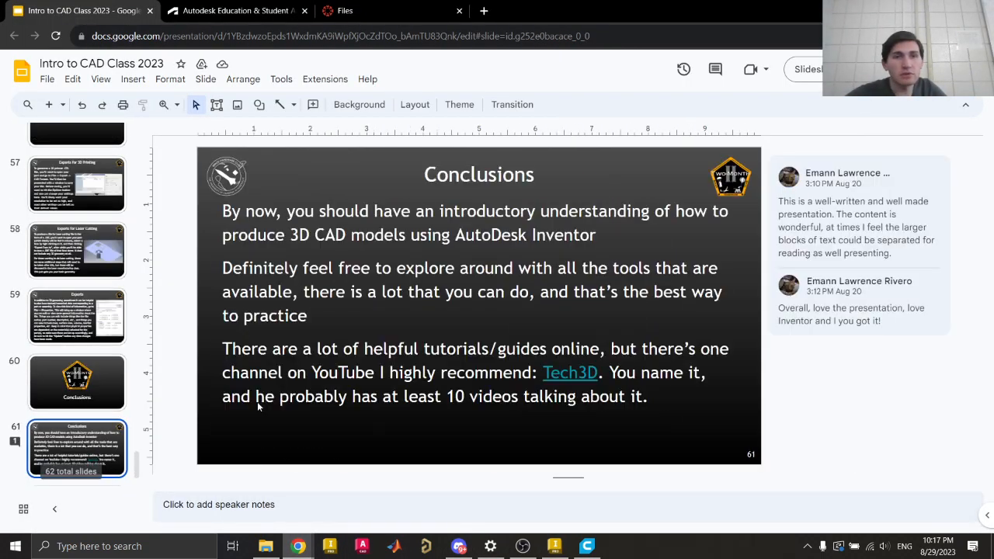
key(Down)
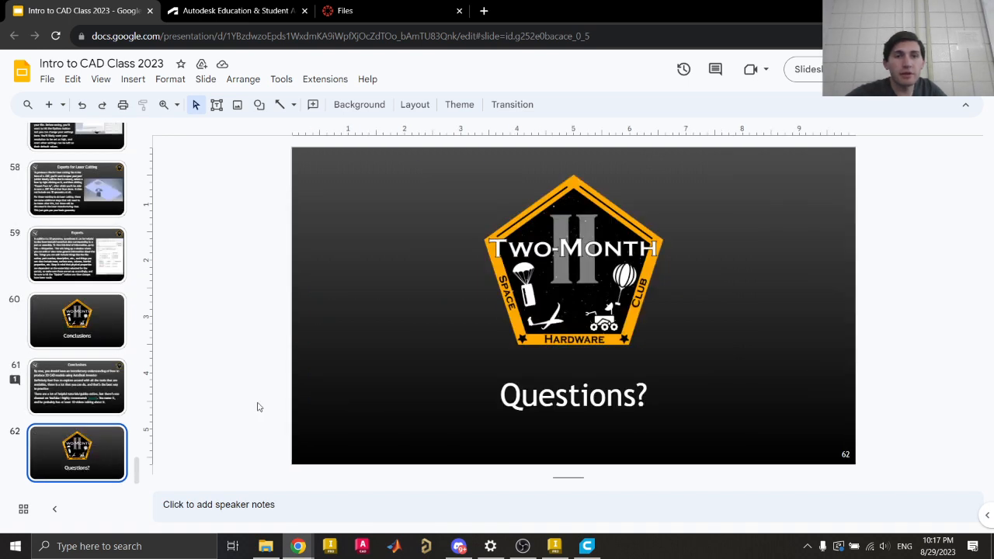
key(Up)
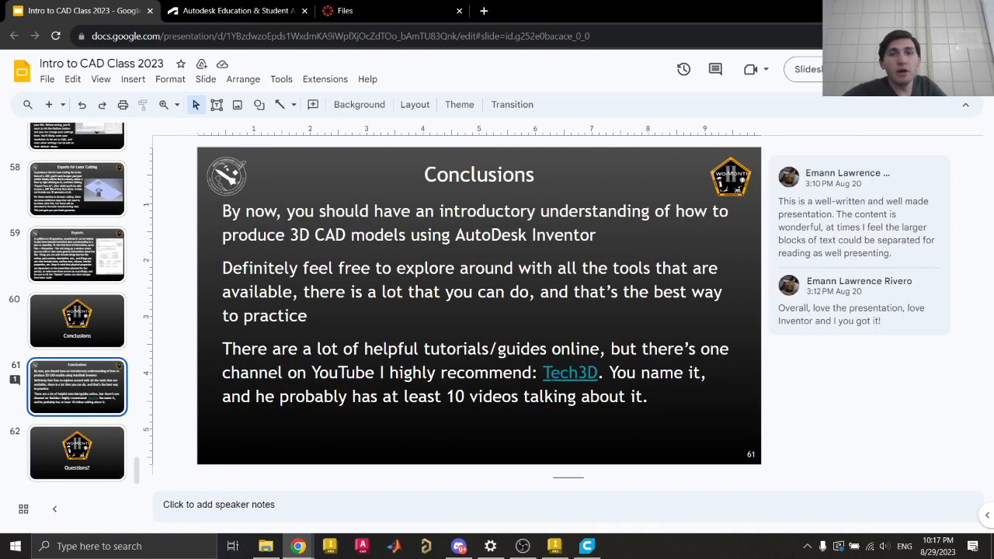
- Open the Tech3D link from the Conclusions slide and look over the YouTube channel's home page
click(570, 373)
click(610, 401)
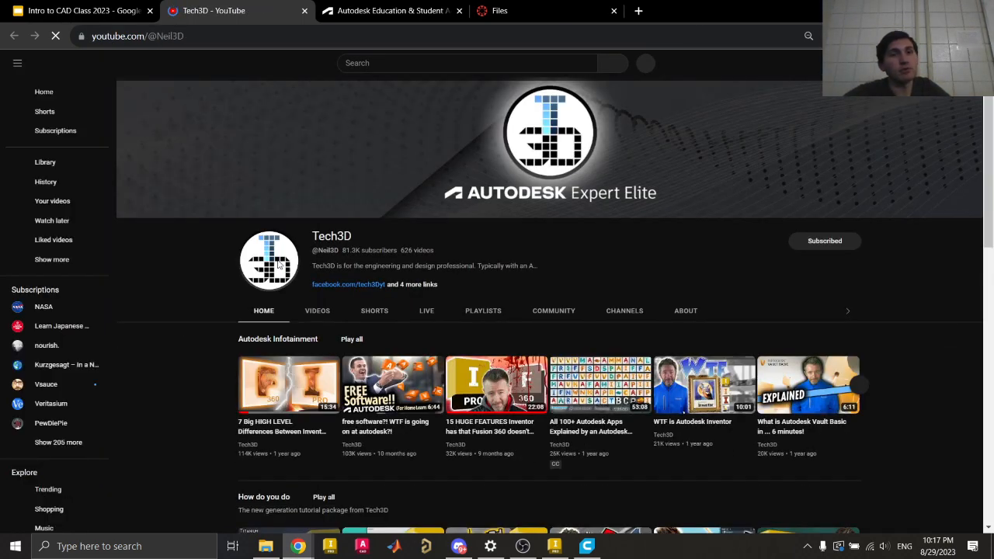
scroll(183, 272, down, 5)
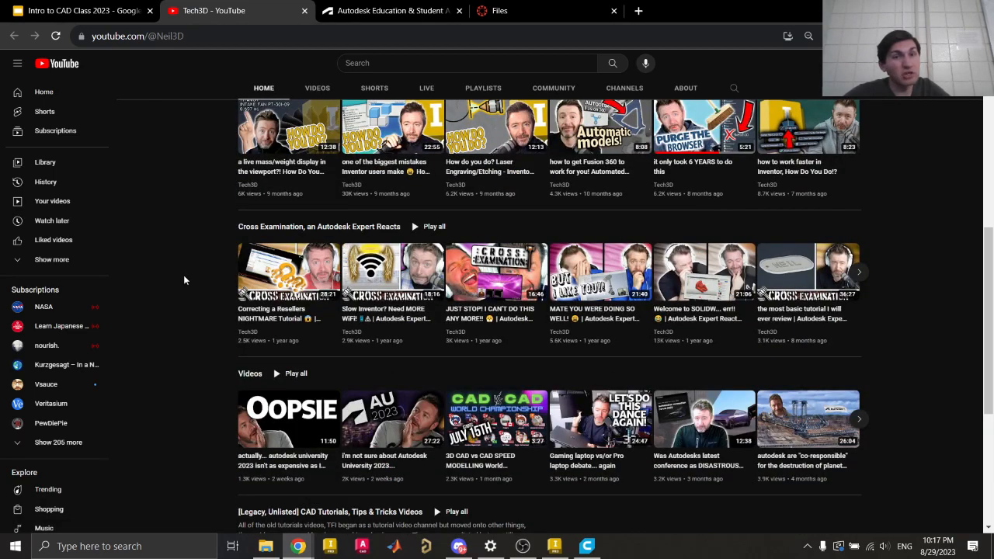
scroll(183, 275, up, 5)
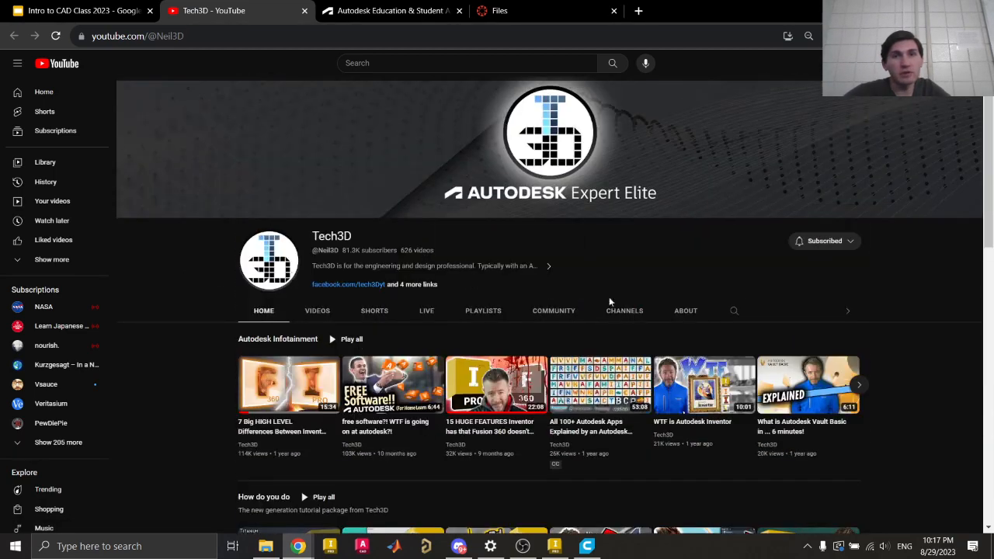
- Search the Tech3D channel for "design accelerator" and look through the listed videos
click(735, 310)
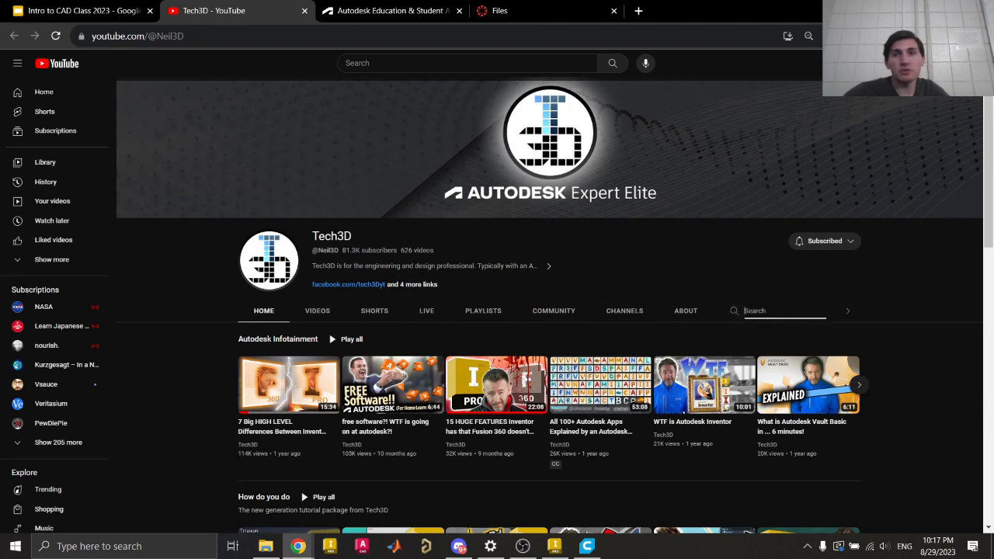
text(design ac)
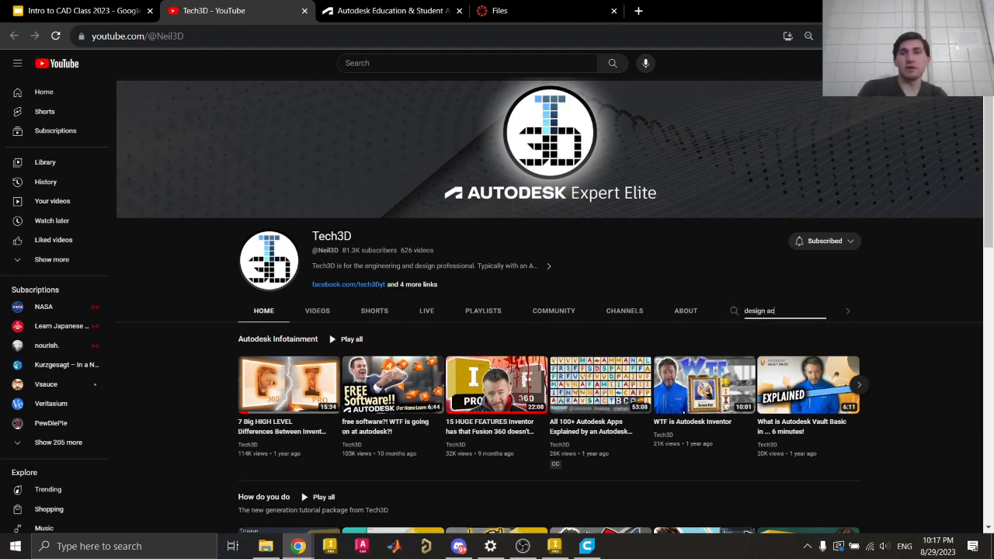
text(celerator)
key(Return)
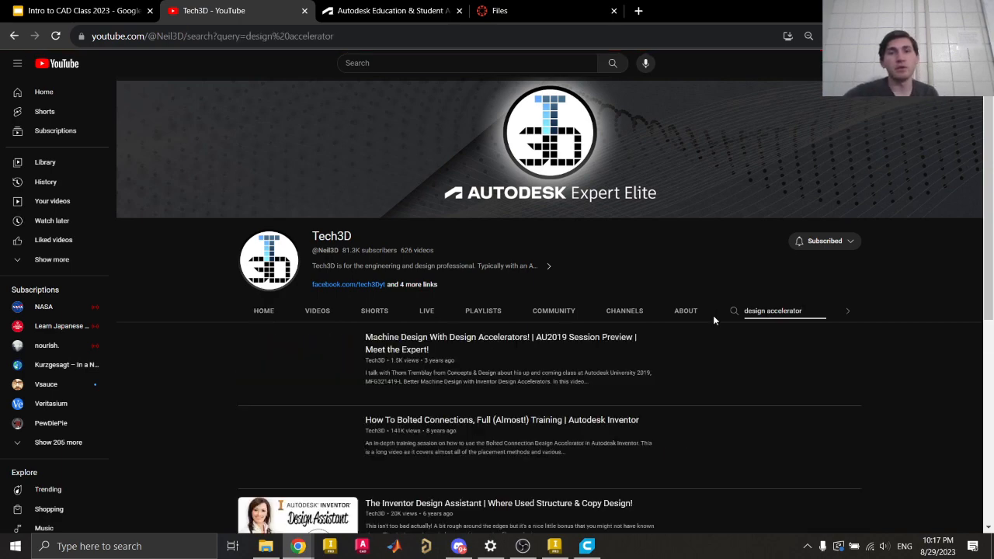
scroll(266, 250, down, 3)
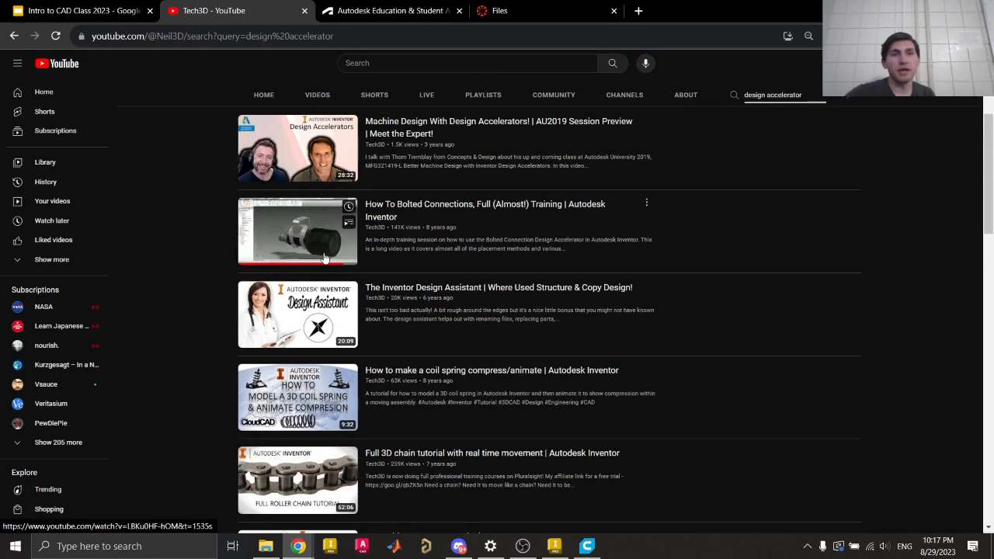
scroll(267, 250, down, 15)
scroll(296, 329, up, 18)
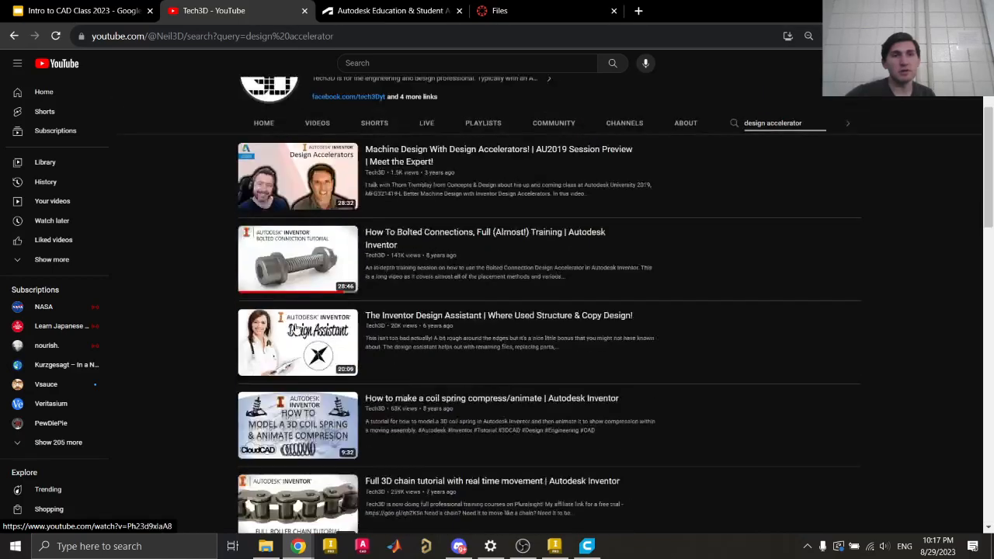
- Open the How To Bolted Connections video, pause it and skip ahead to about 27:14
click(292, 440)
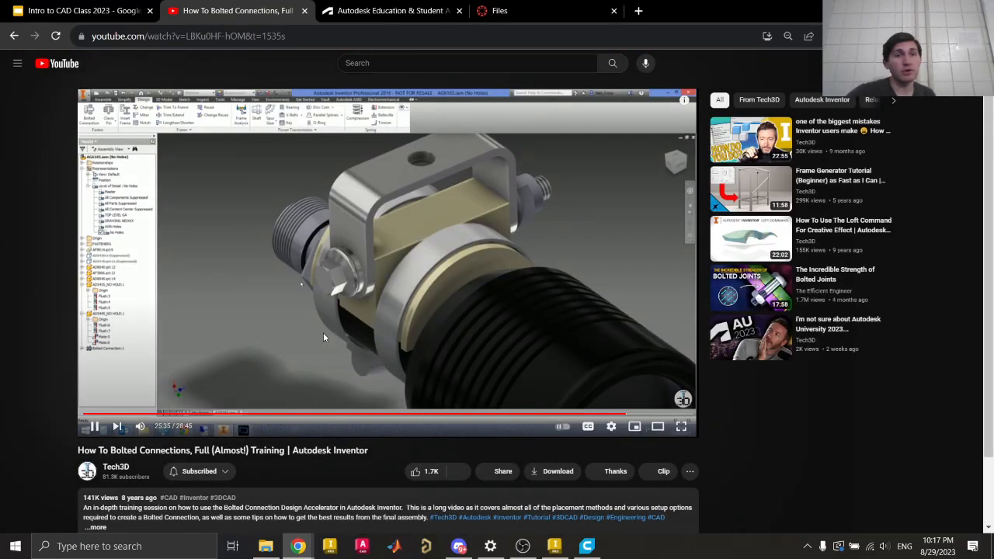
click(323, 337)
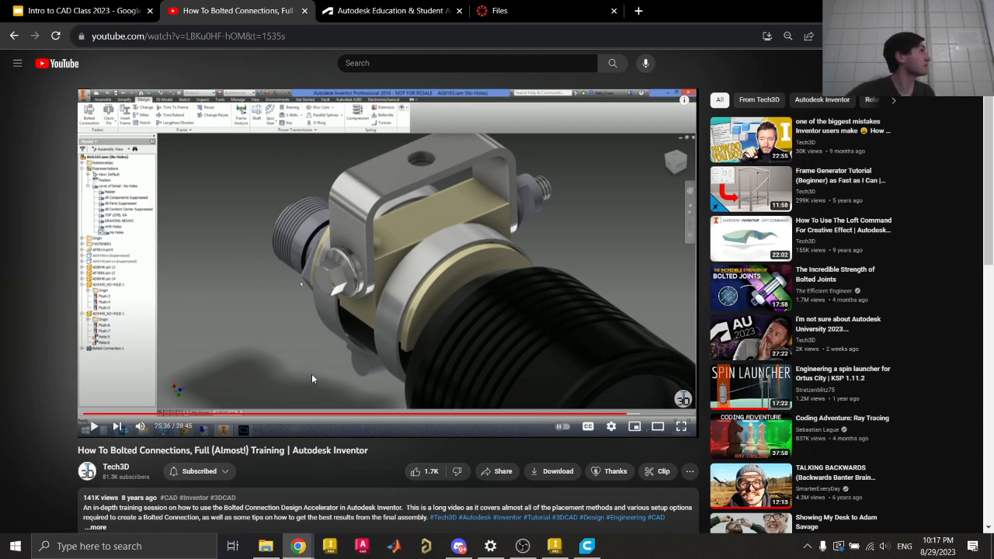
drag(350, 412, 660, 418)
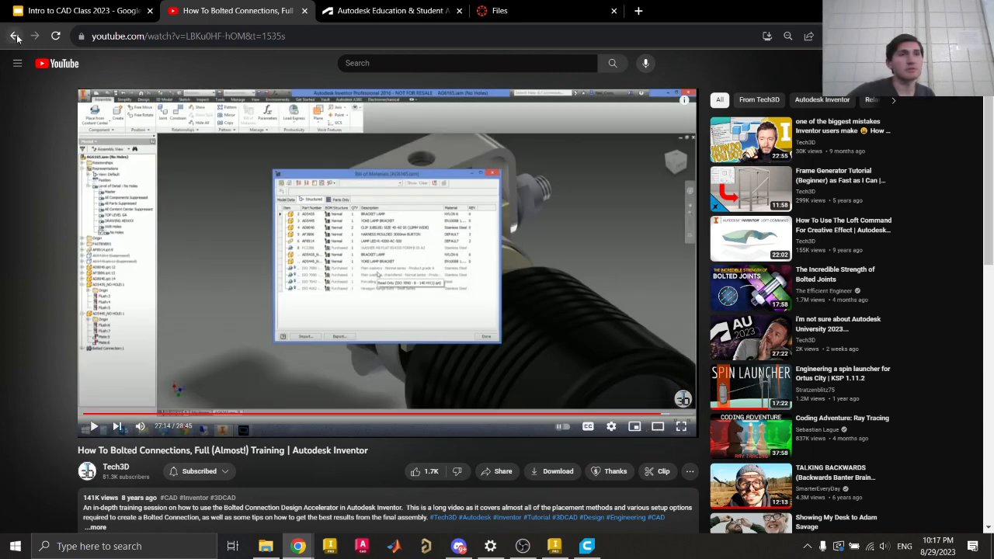
- Go back to the channel's search results and return to the Conclusions slide of the presentation
click(15, 37)
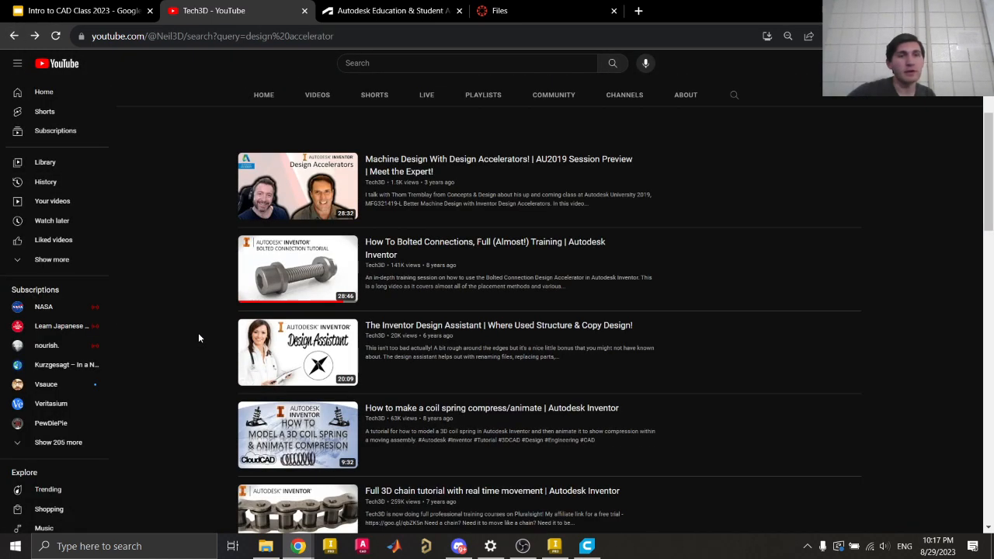
scroll(198, 337, up, 3)
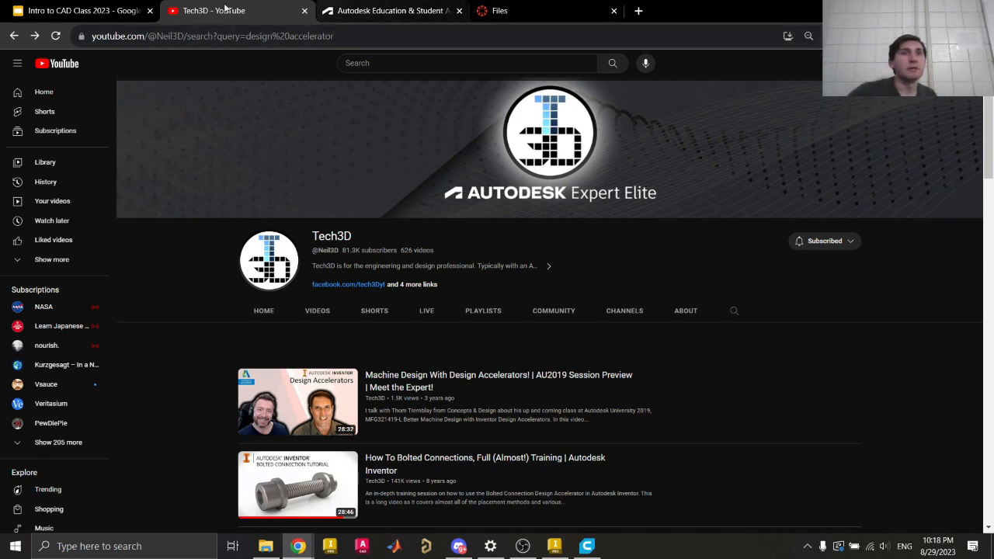
click(93, 10)
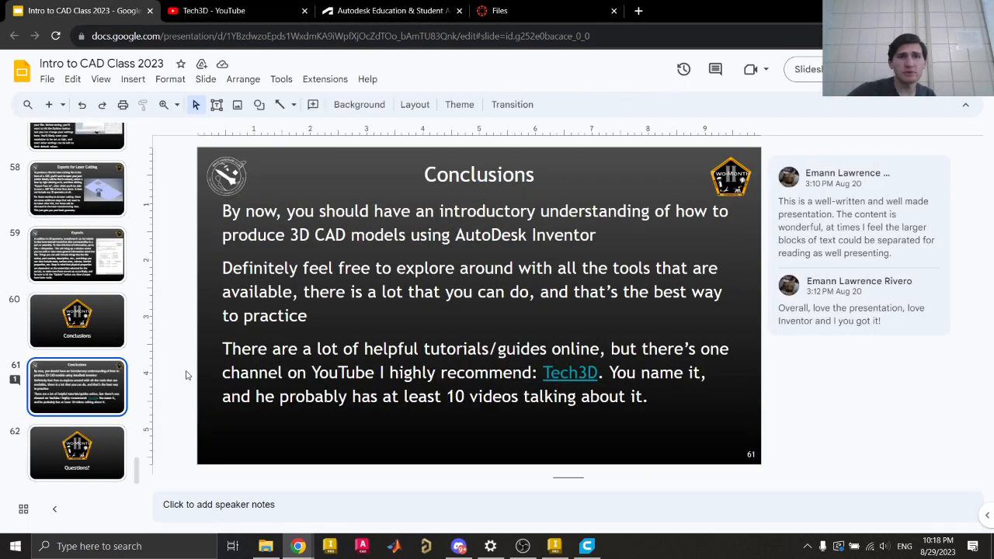
- Switch to the Traffic Cone Demo part in Inventor and look over the modeling, sketch, annotation, inspection, view and management tools
click(554, 546)
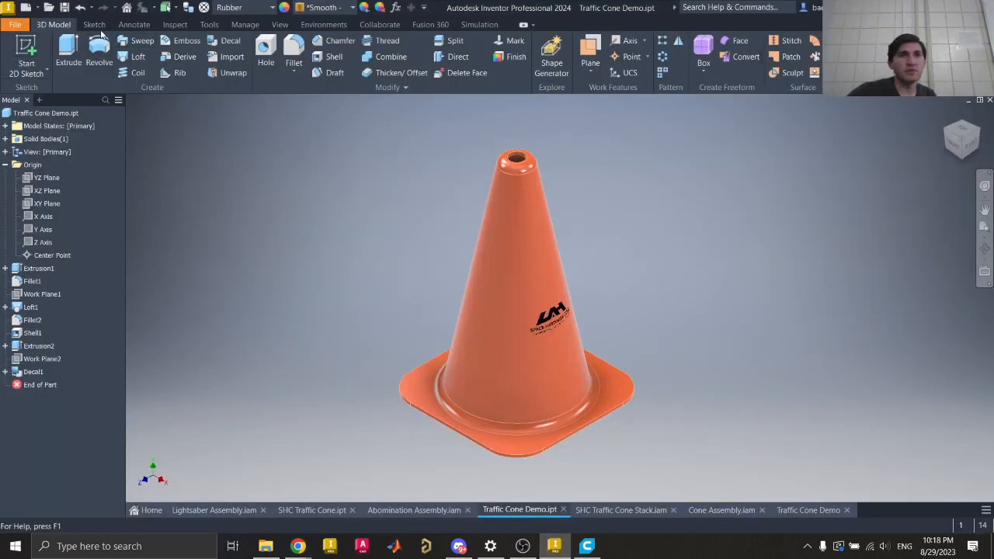
click(94, 24)
click(134, 24)
click(62, 24)
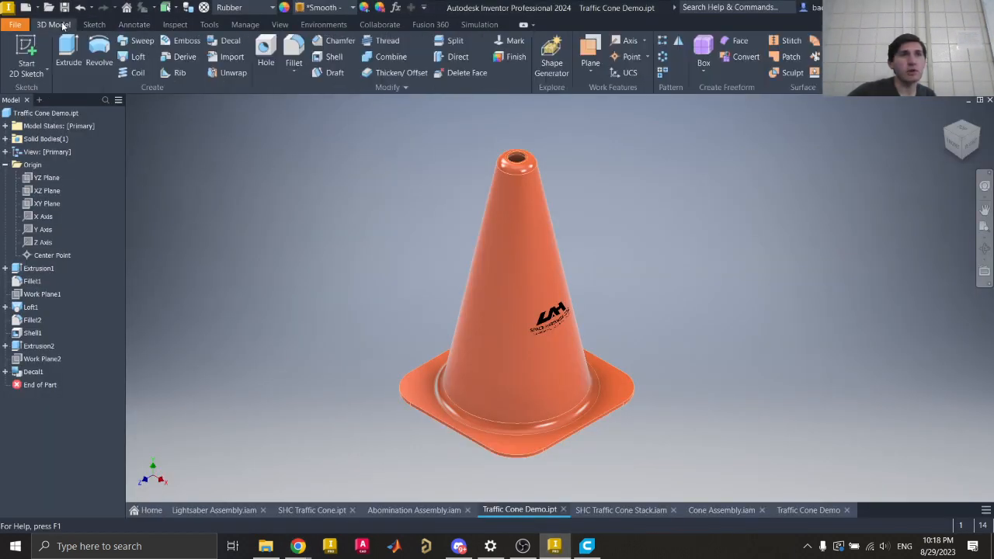
click(174, 24)
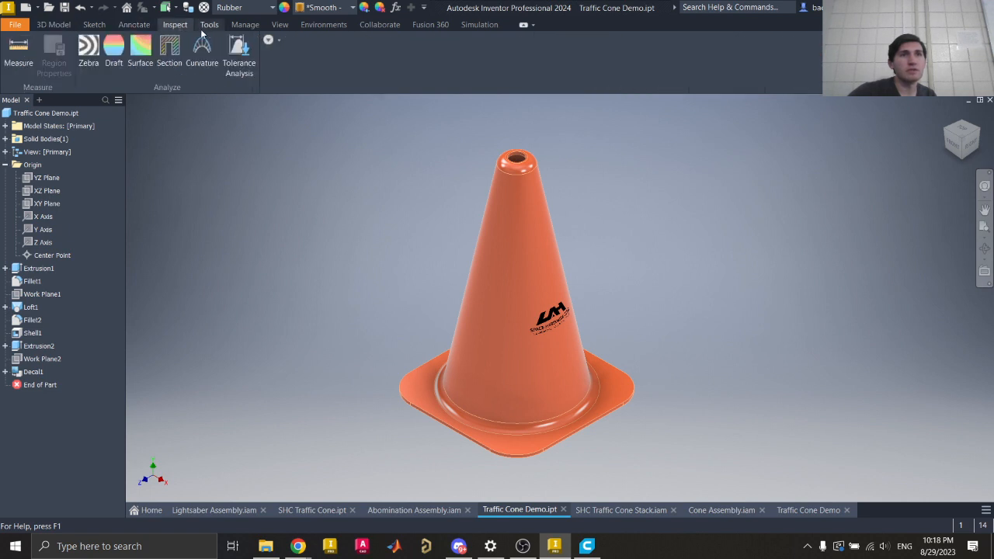
click(209, 24)
click(245, 24)
click(144, 24)
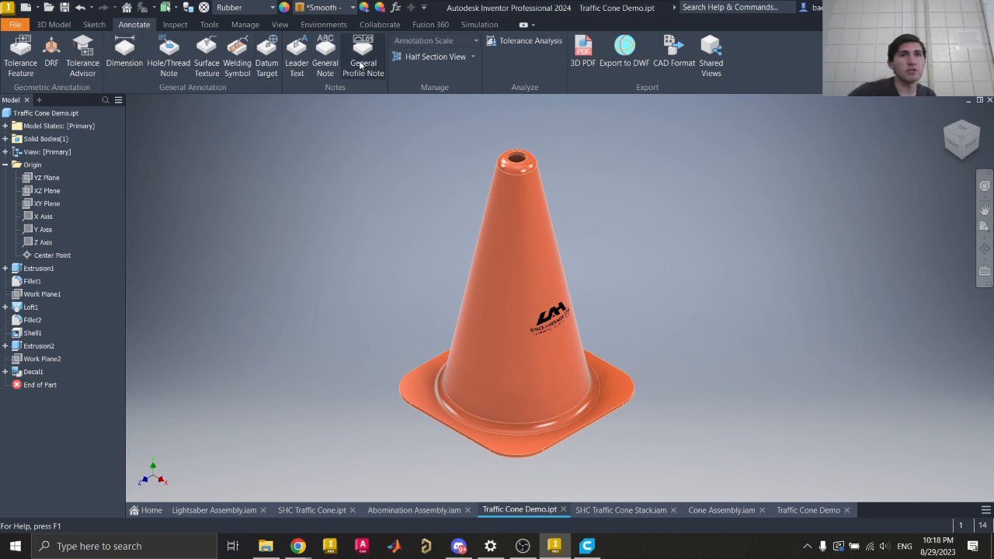
click(365, 25)
click(342, 24)
click(273, 23)
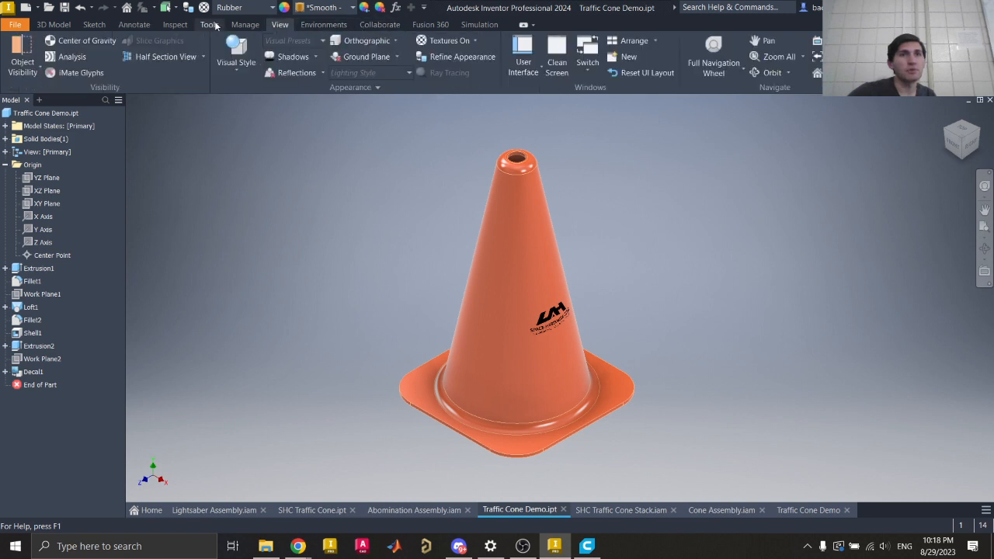
click(245, 24)
click(53, 24)
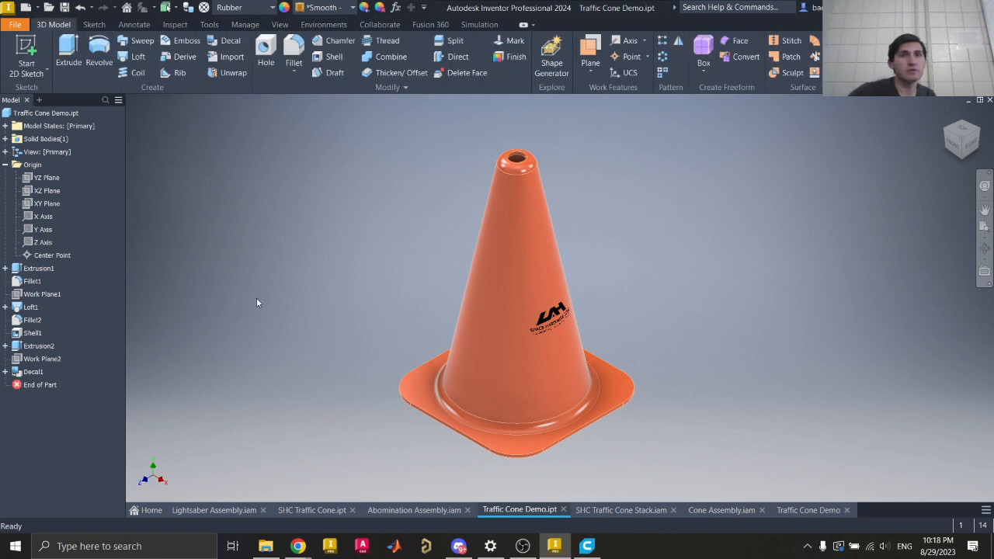